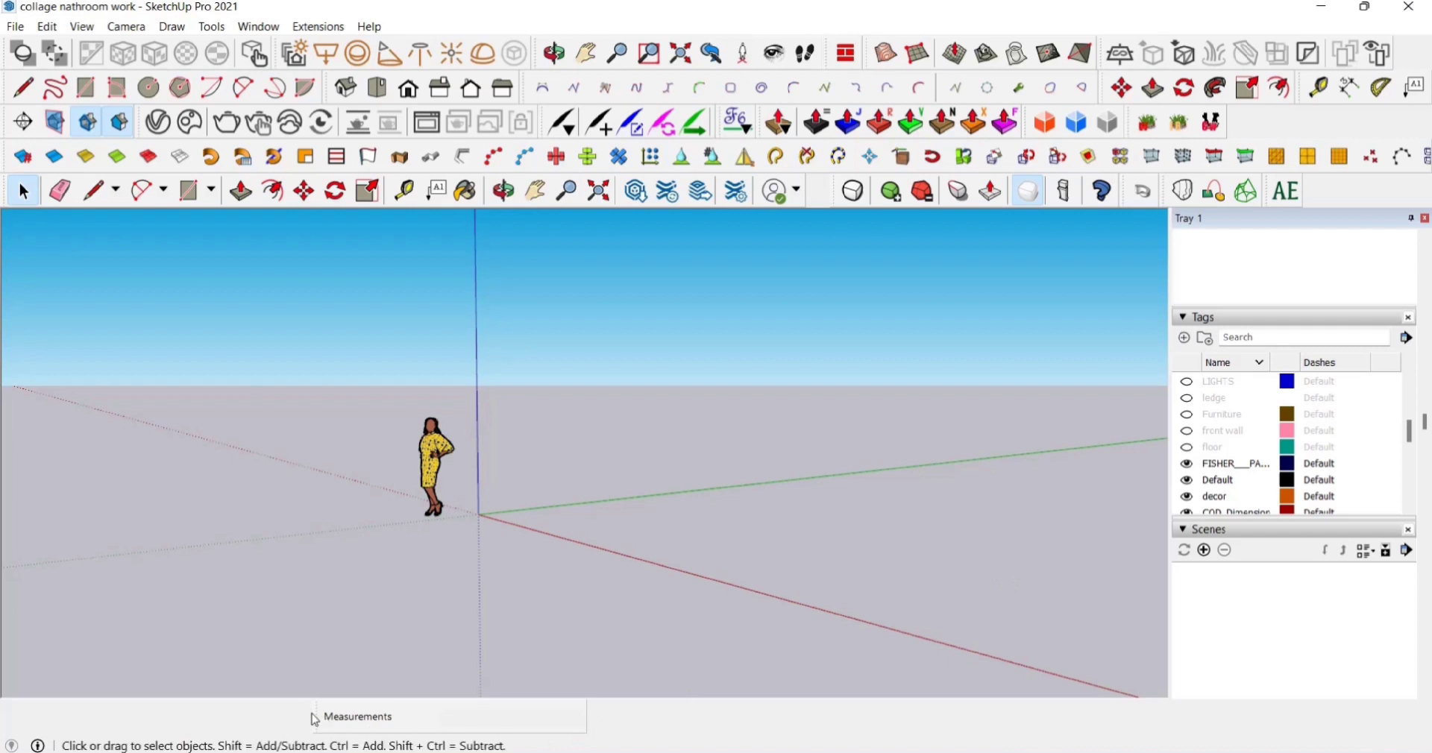
- Reposition the Measurements toolbar and make the floor tag visible
left_click_drag(321, 719, 519, 720)
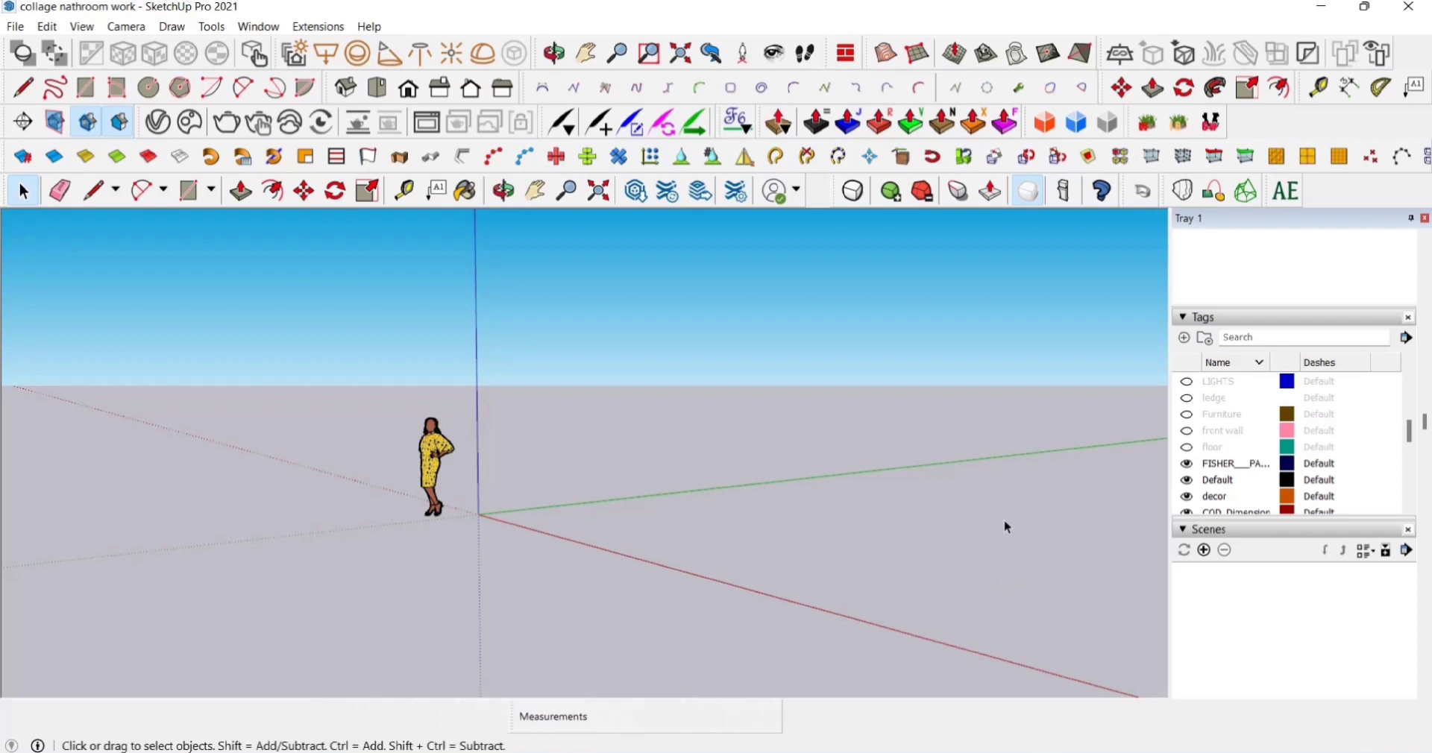
left_click(1185, 449)
middle_click_drag(812, 518, 674, 574)
scroll(674, 575, "up", 1)
middle_click_drag(761, 512, 693, 467, "shift")
scroll(633, 515, "up", 3)
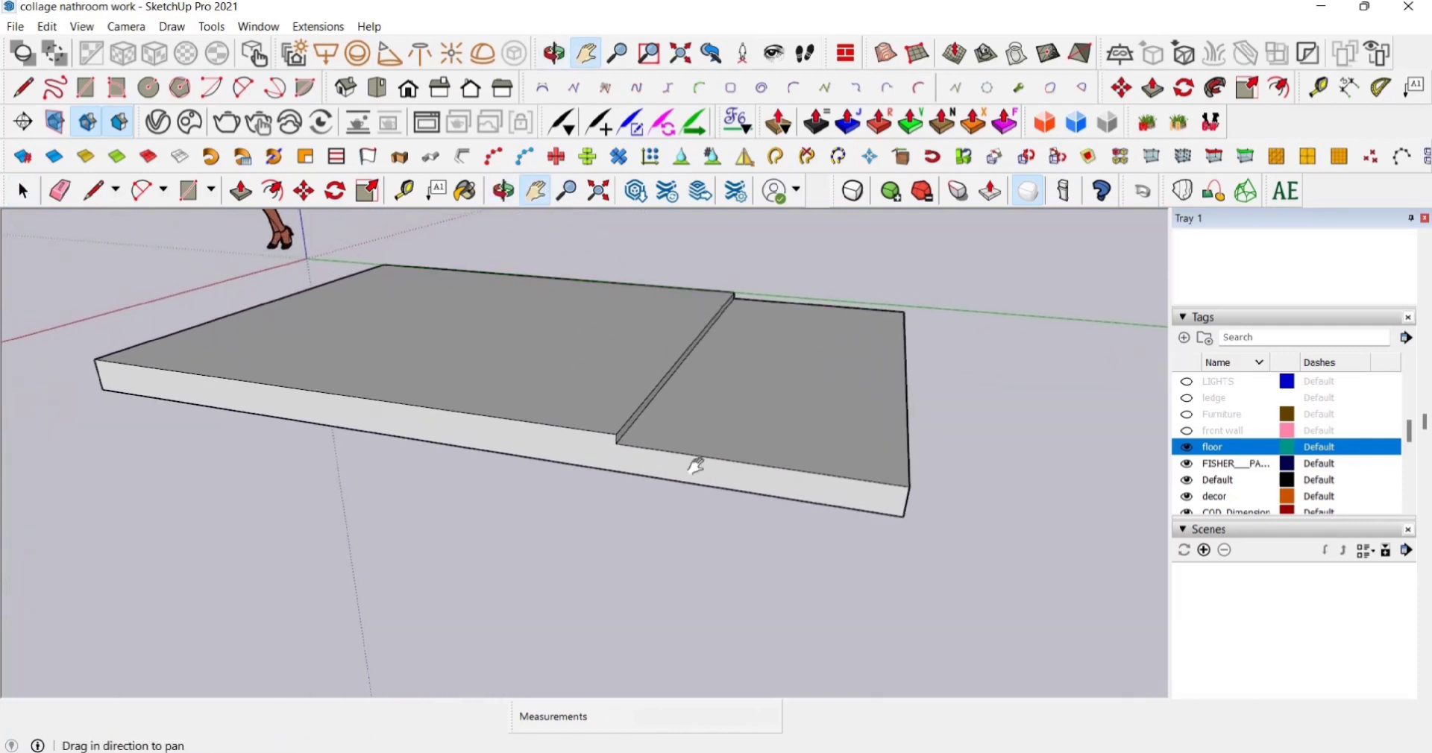
- Measure the floor slab's full length along its bottom edge and the length of the lowered section beyond the step
key("t")
left_click(103, 389)
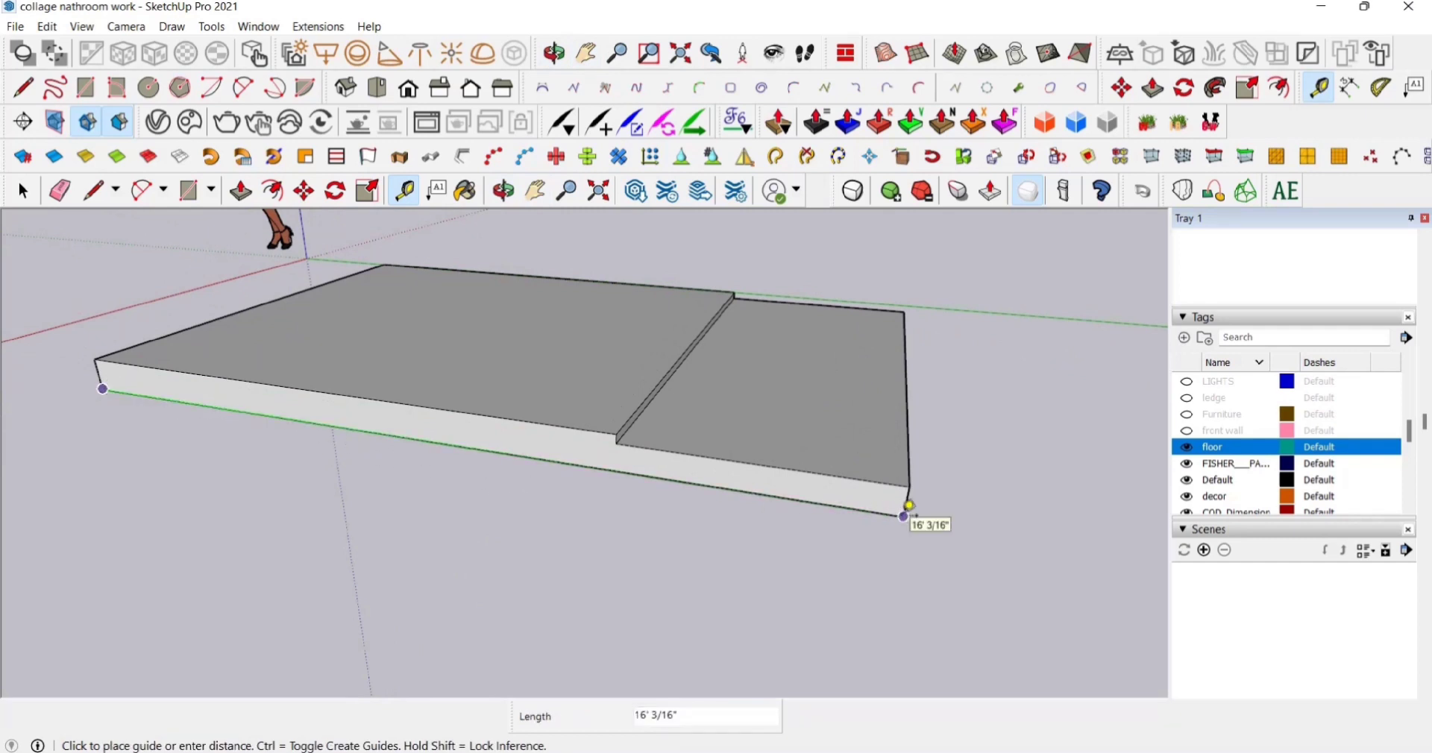
left_click(908, 505)
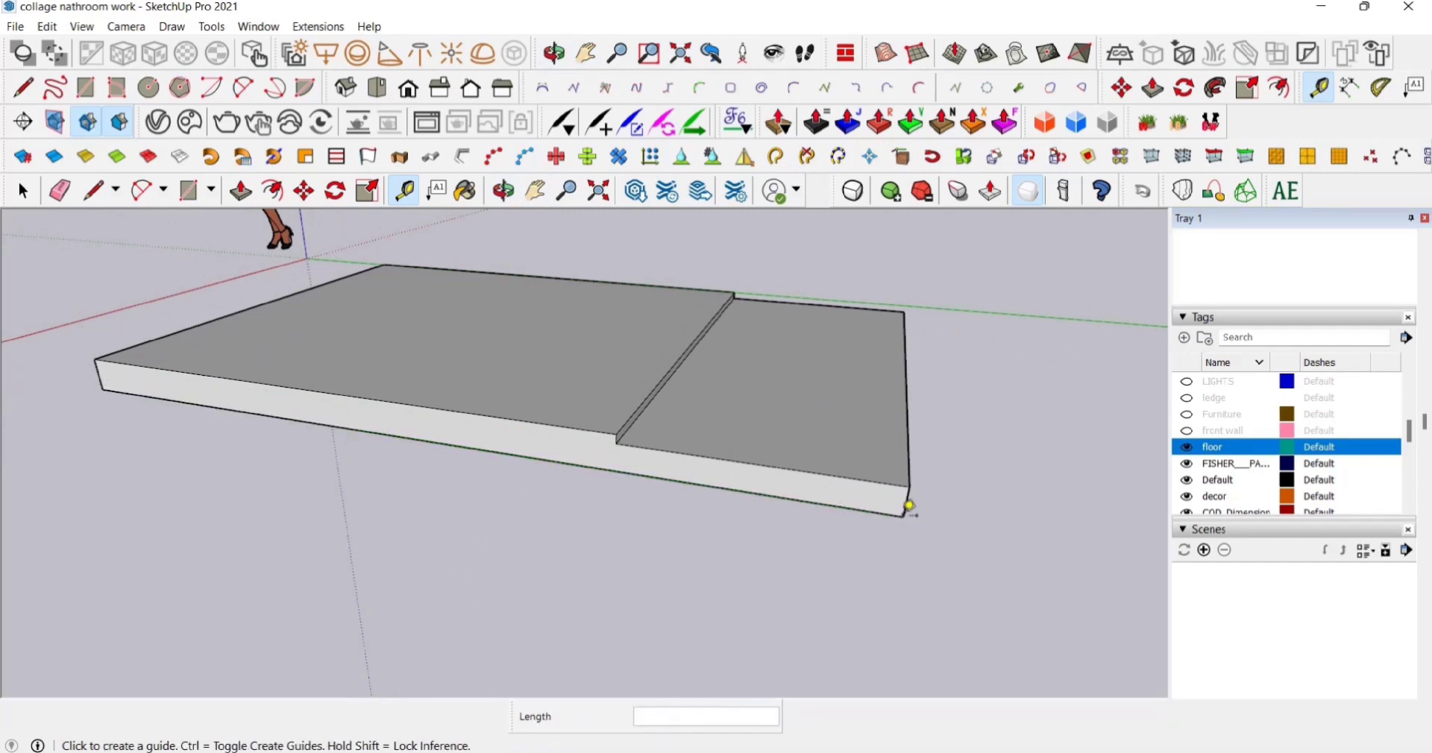
middle_click_drag(667, 451, 520, 415)
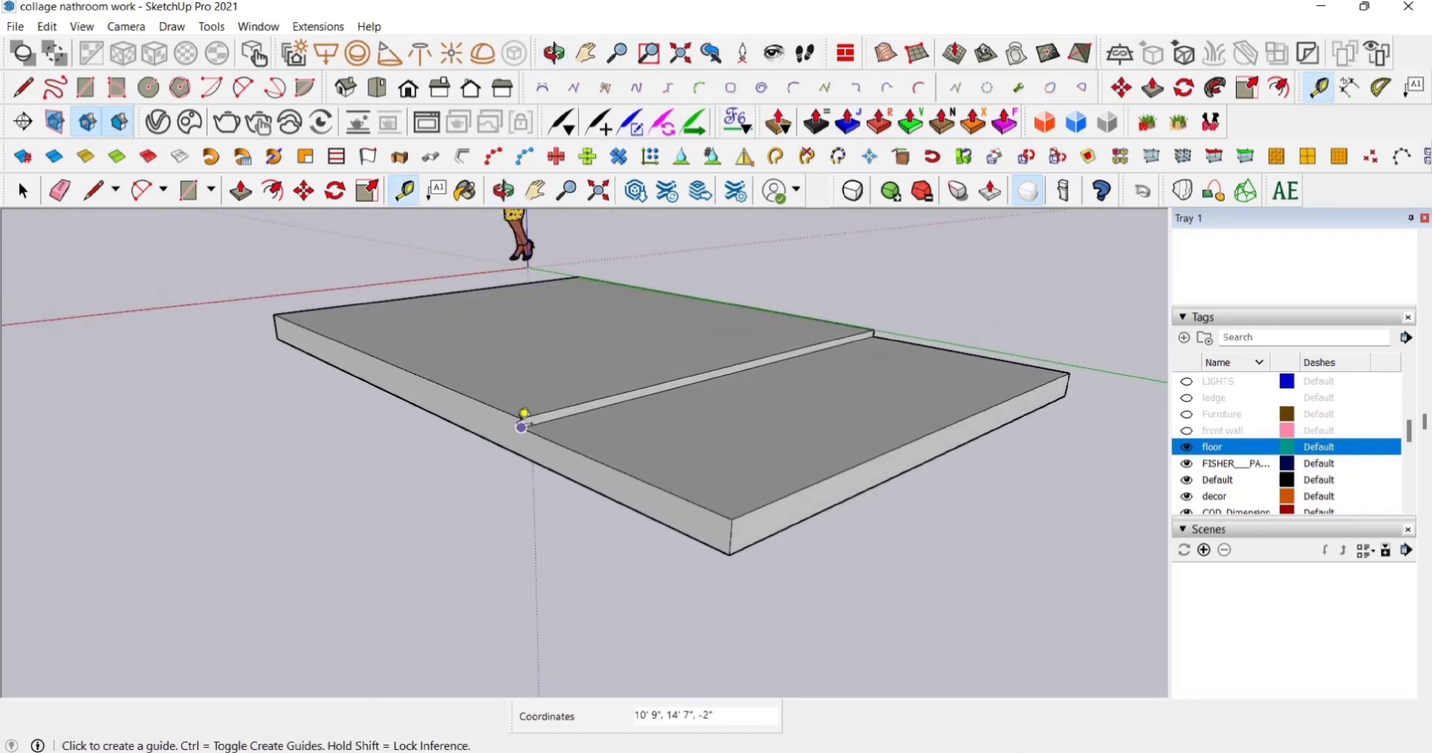
left_click(521, 427)
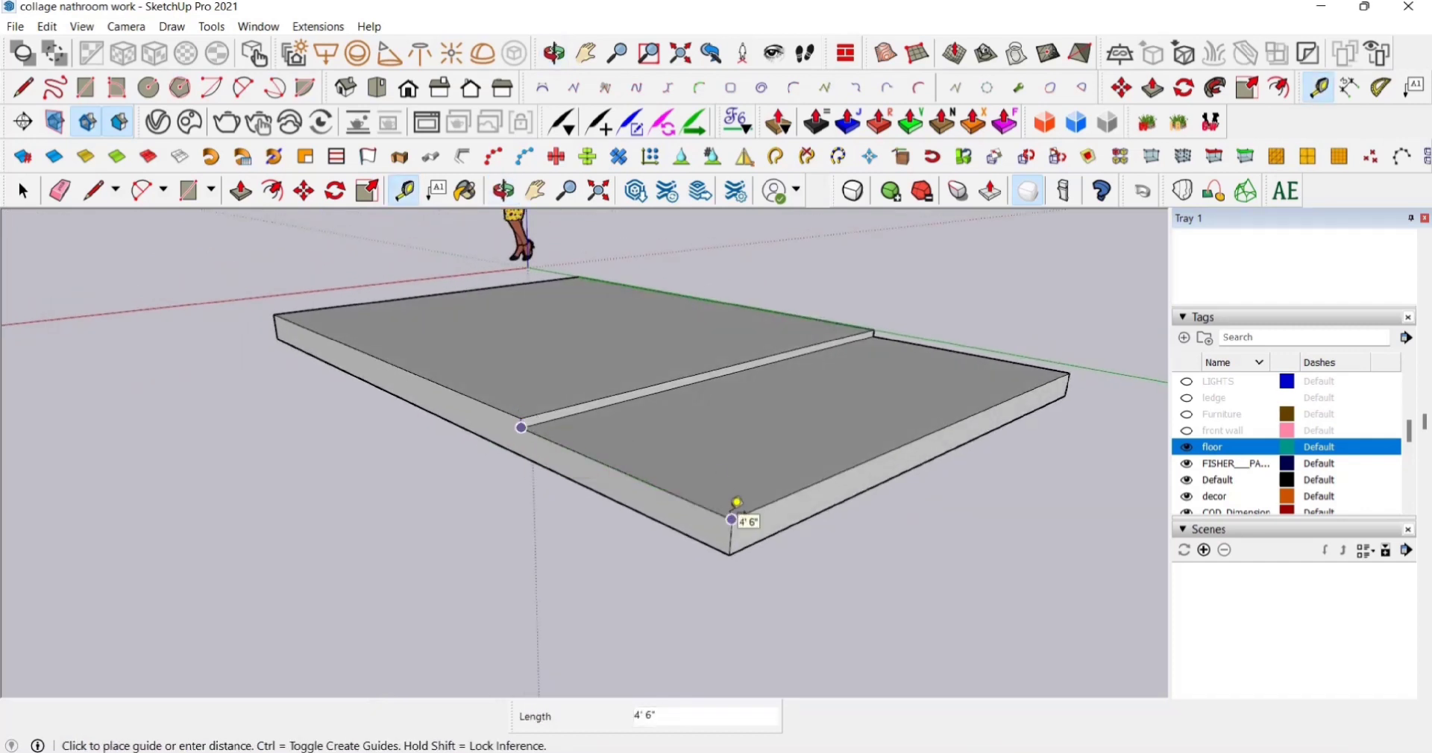
left_click(737, 501)
- Measure the floor slab's width along the bottom edge of the lowered end
middle_click_drag(850, 431, 585, 489)
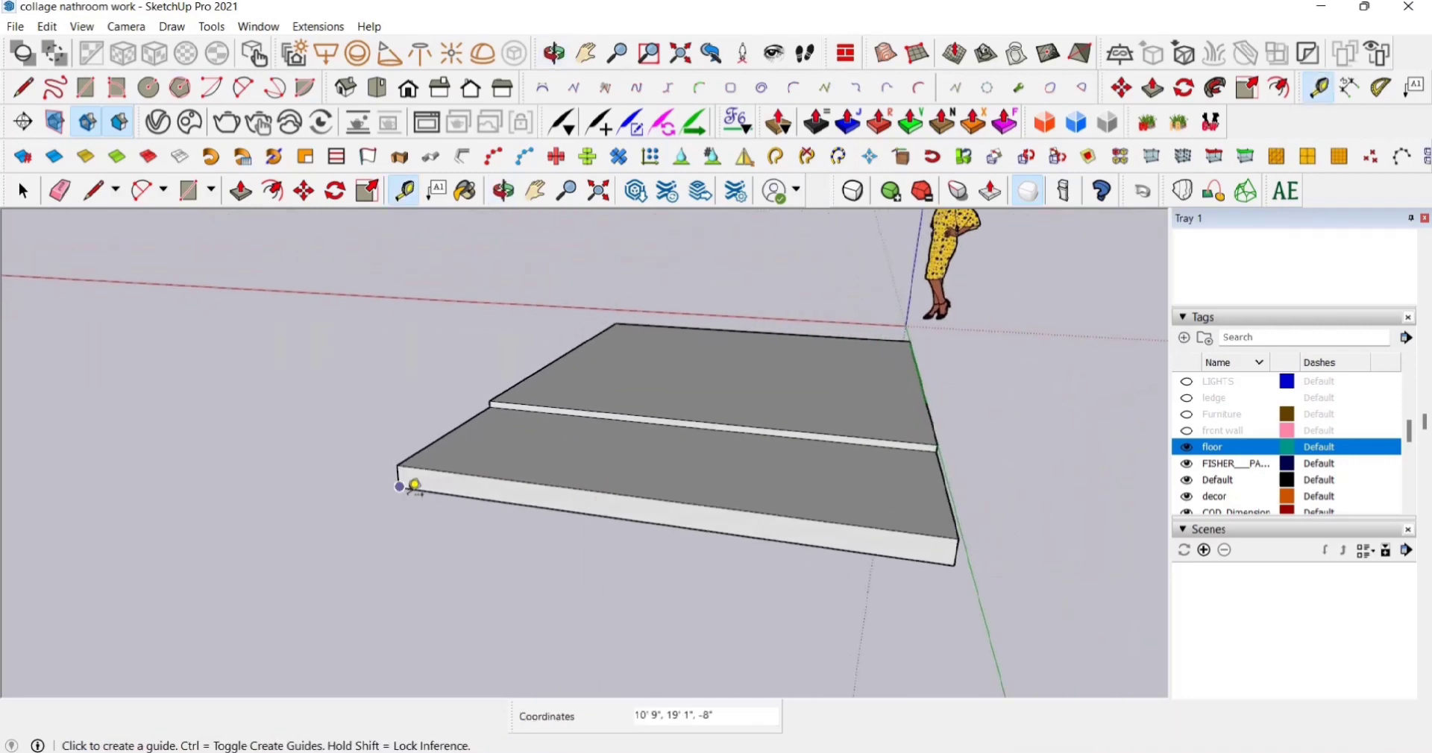
left_click(399, 487)
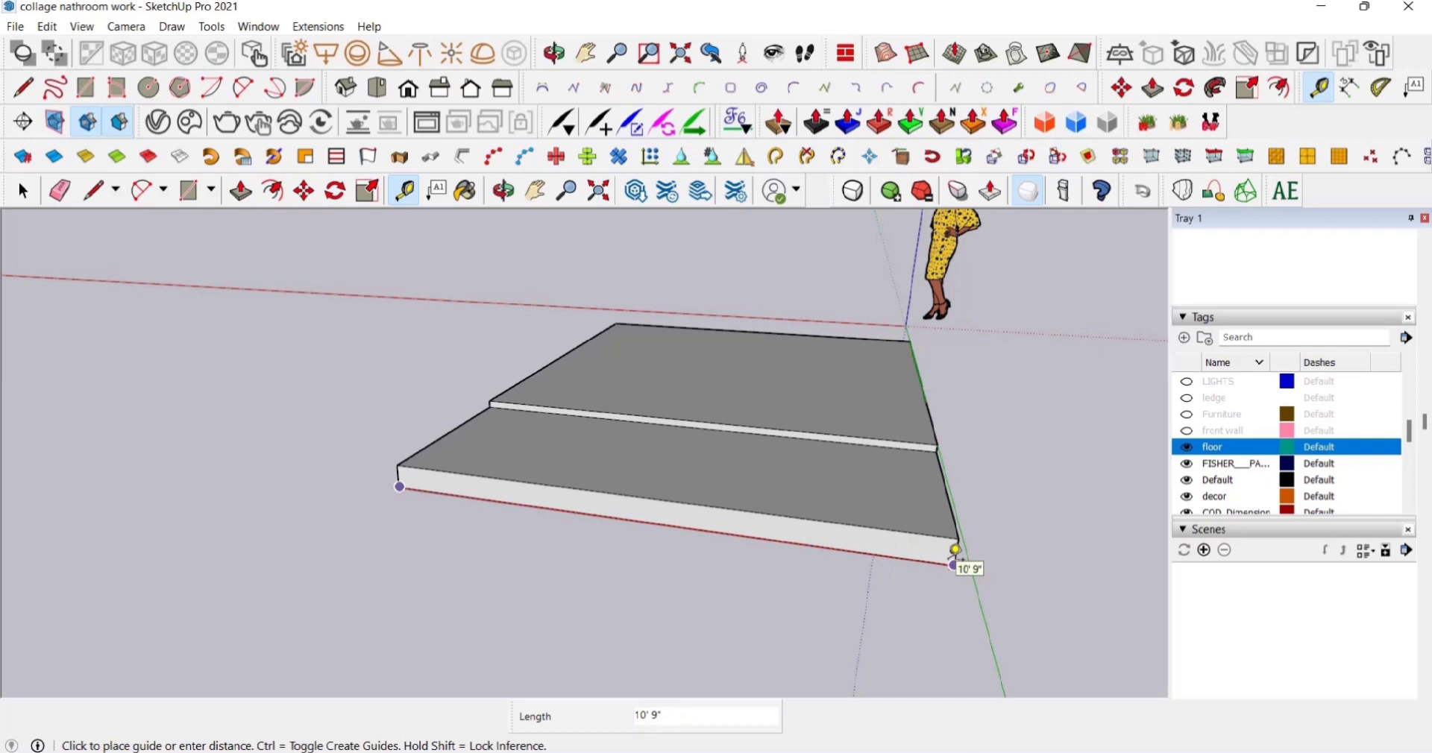
left_click(954, 549)
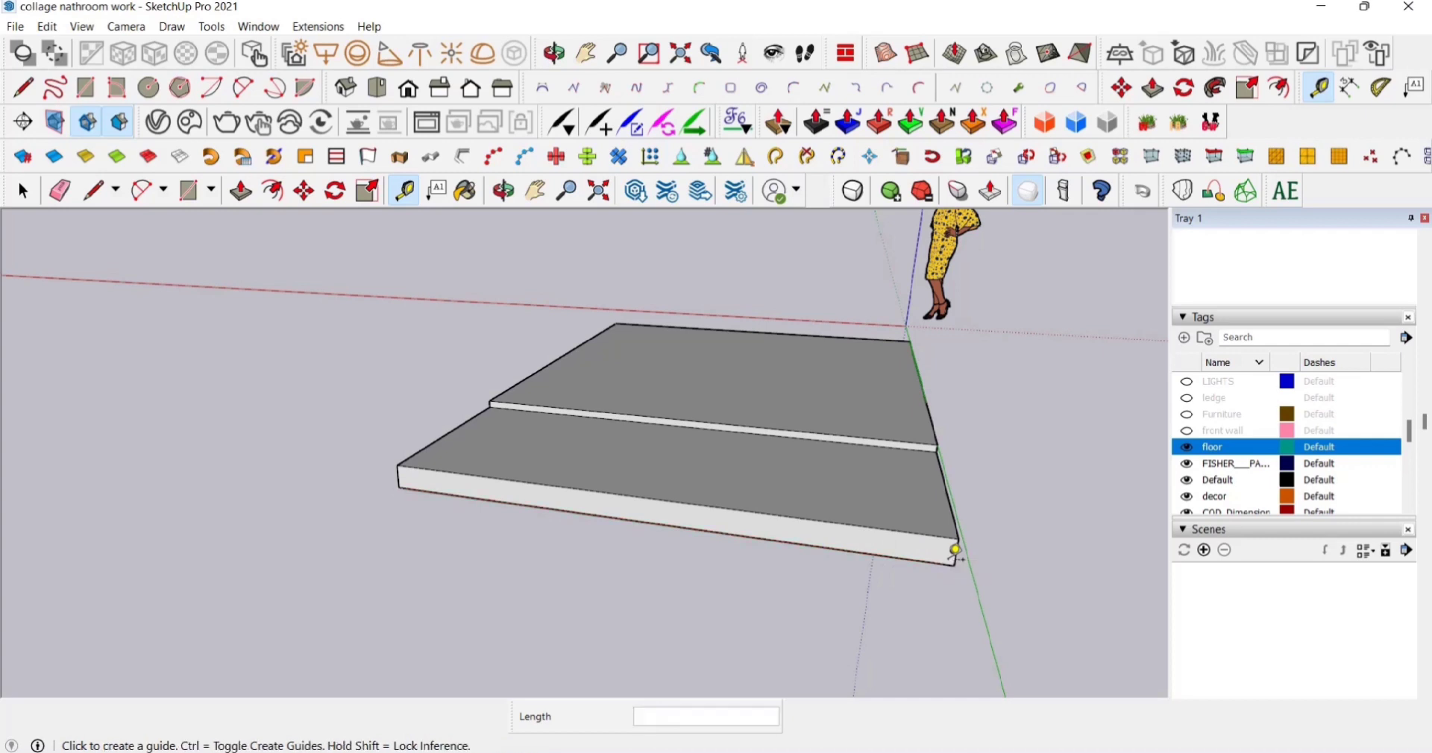
- Measure the height of the floor step and the slab's full thickness at the step's outer corner
middle_click_drag(620, 495, 573, 385)
scroll(573, 386, "up", 5)
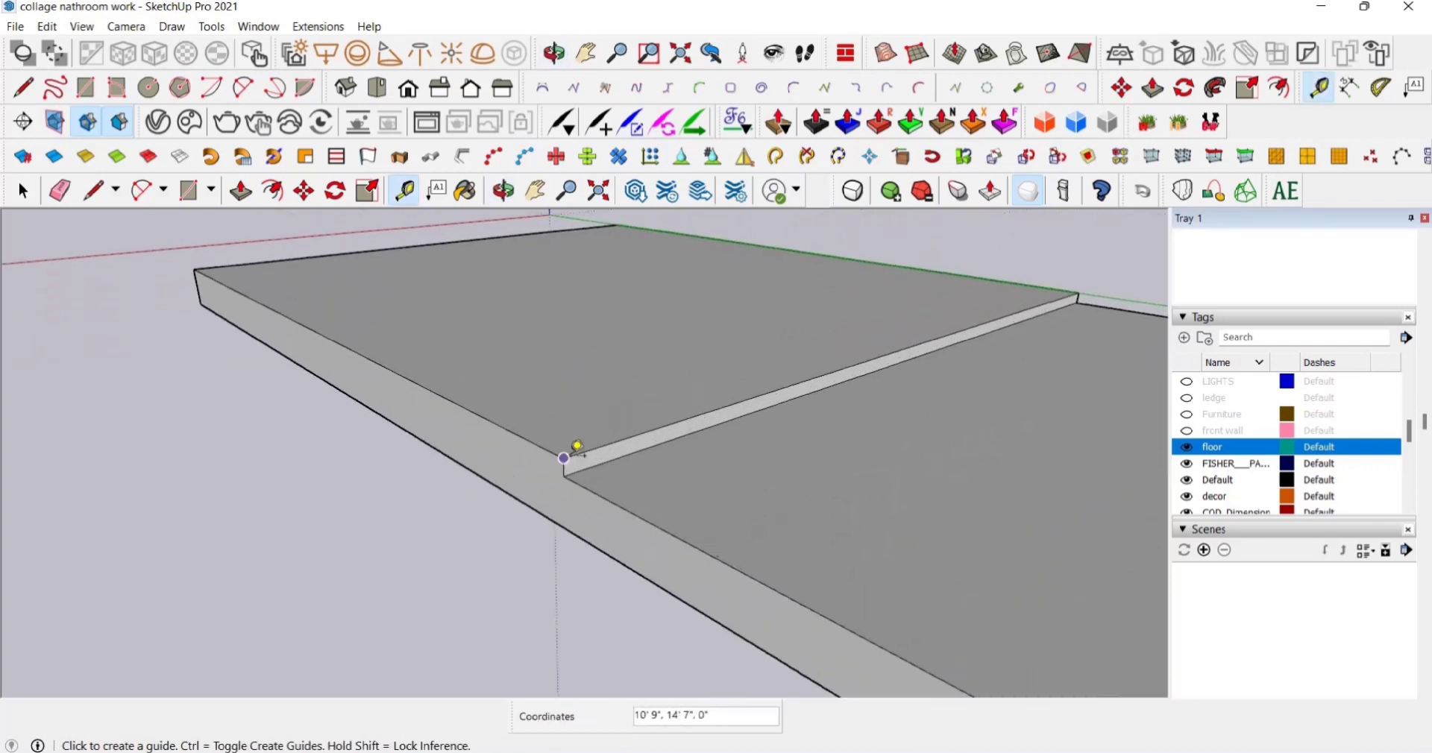
left_click(563, 478)
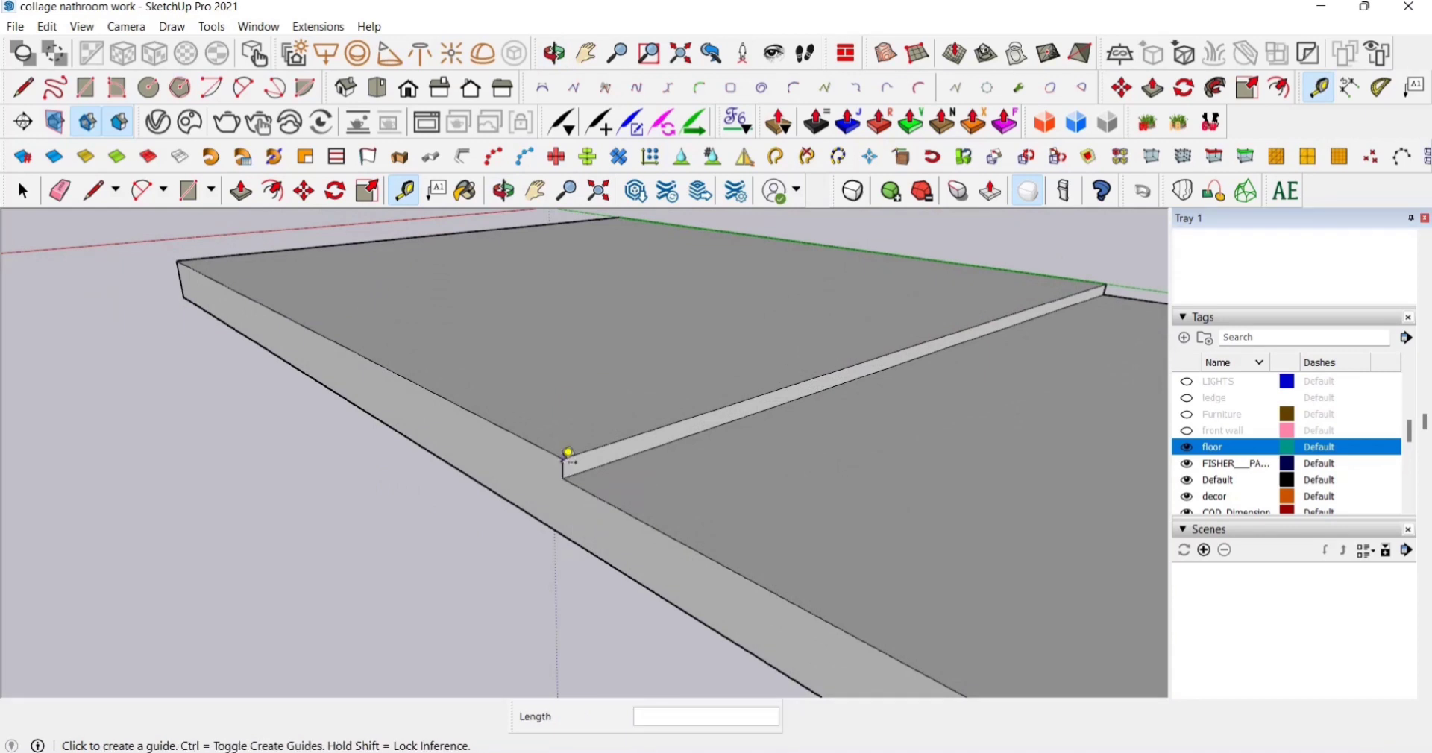
left_click(565, 455)
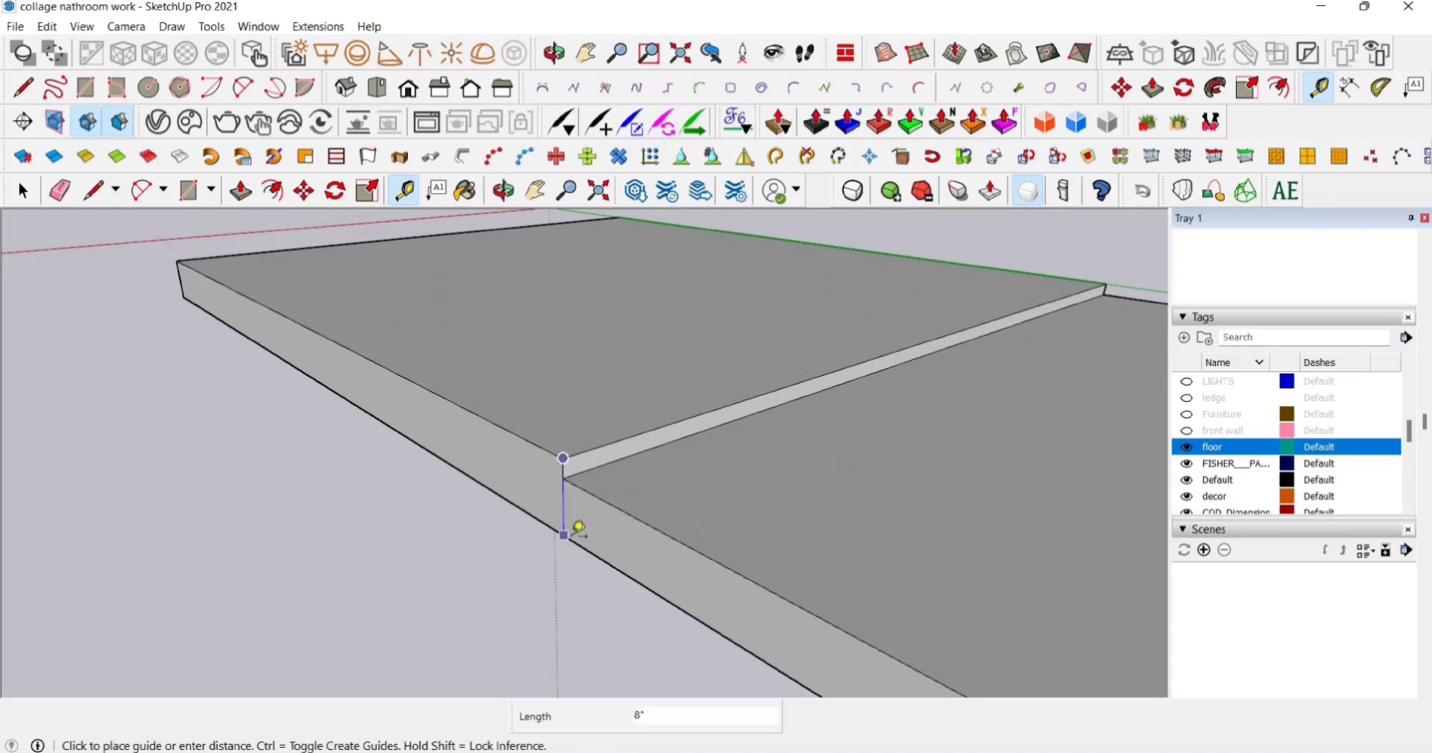
left_click(564, 534)
- Filter the tags by "back" and make the back walls tag visible
scroll(567, 462, "down", 5)
middle_click_drag(552, 419, 729, 468)
left_click(535, 191)
left_click_drag(621, 356, 542, 387)
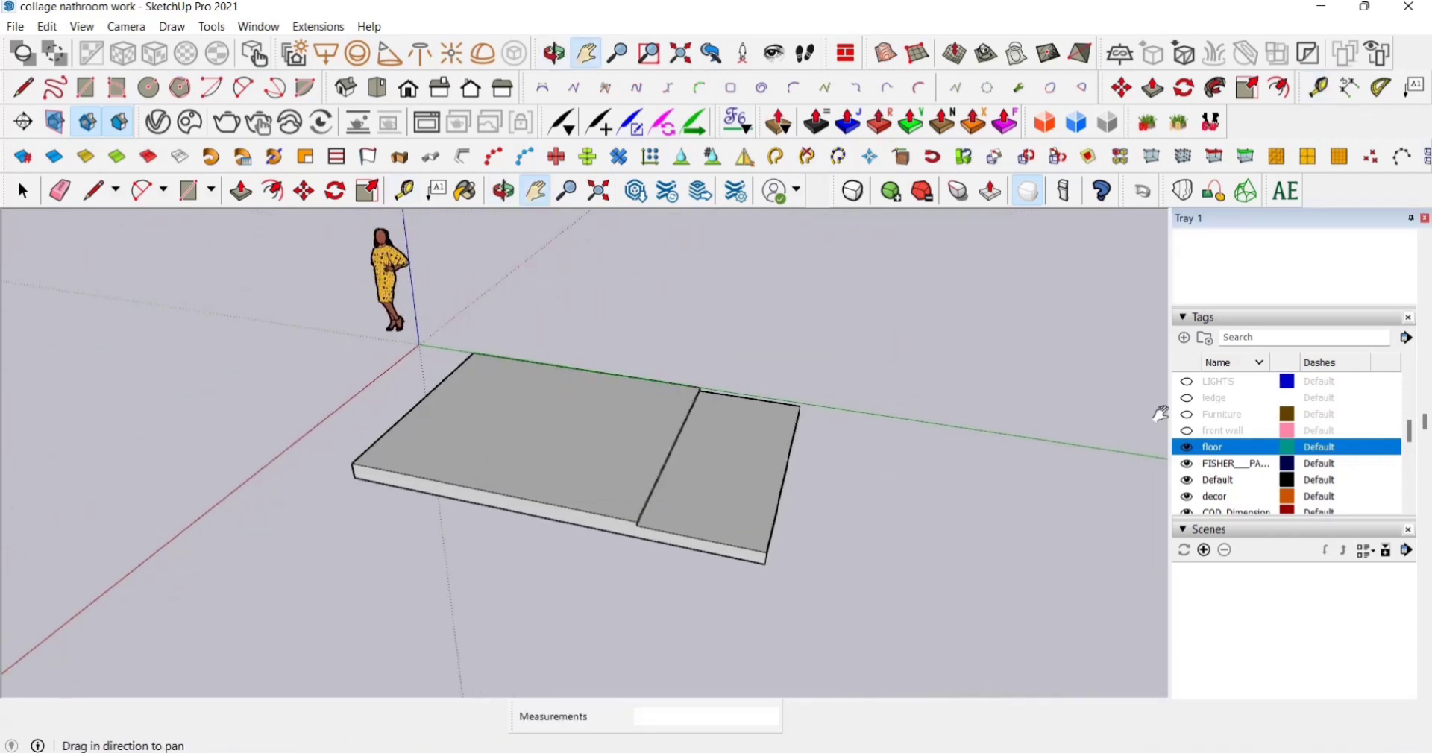
left_click(1256, 340)
type("back")
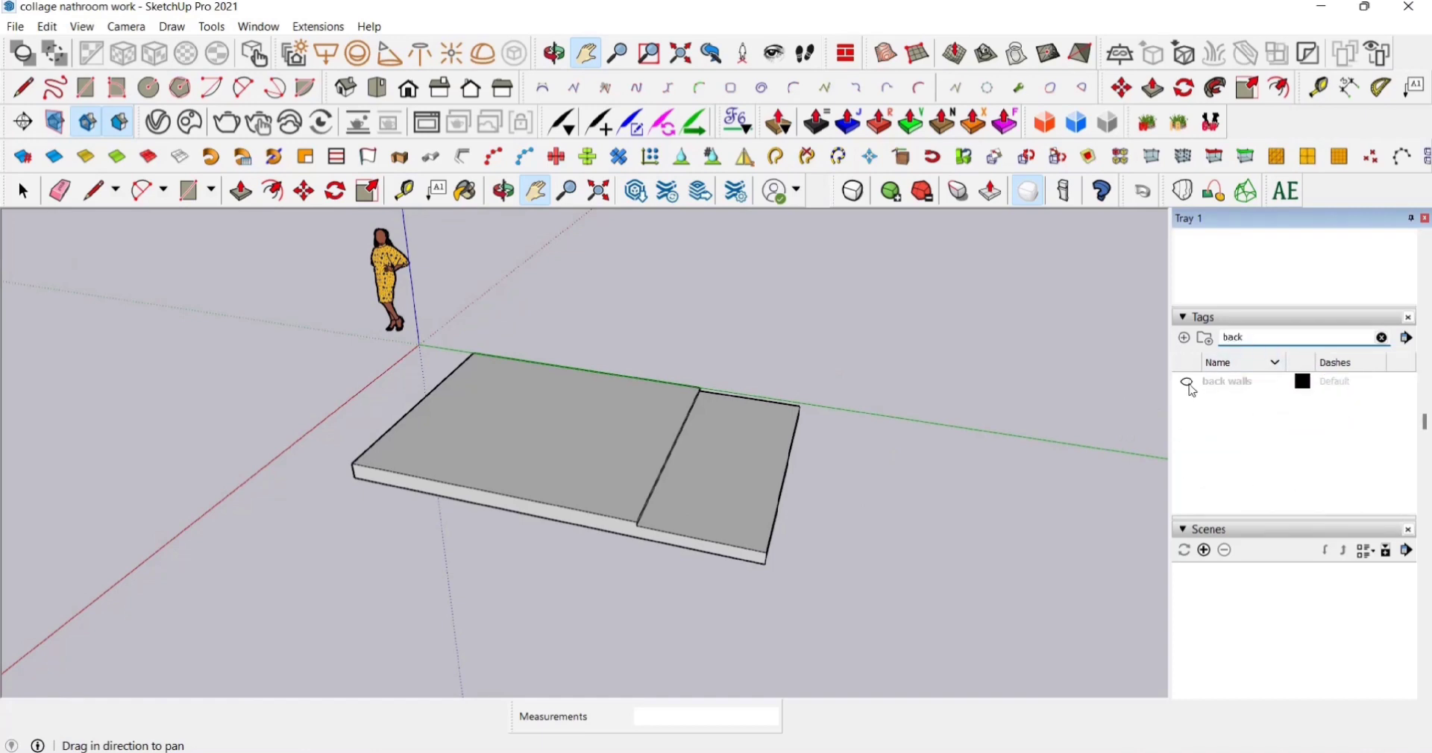
left_click(1187, 383)
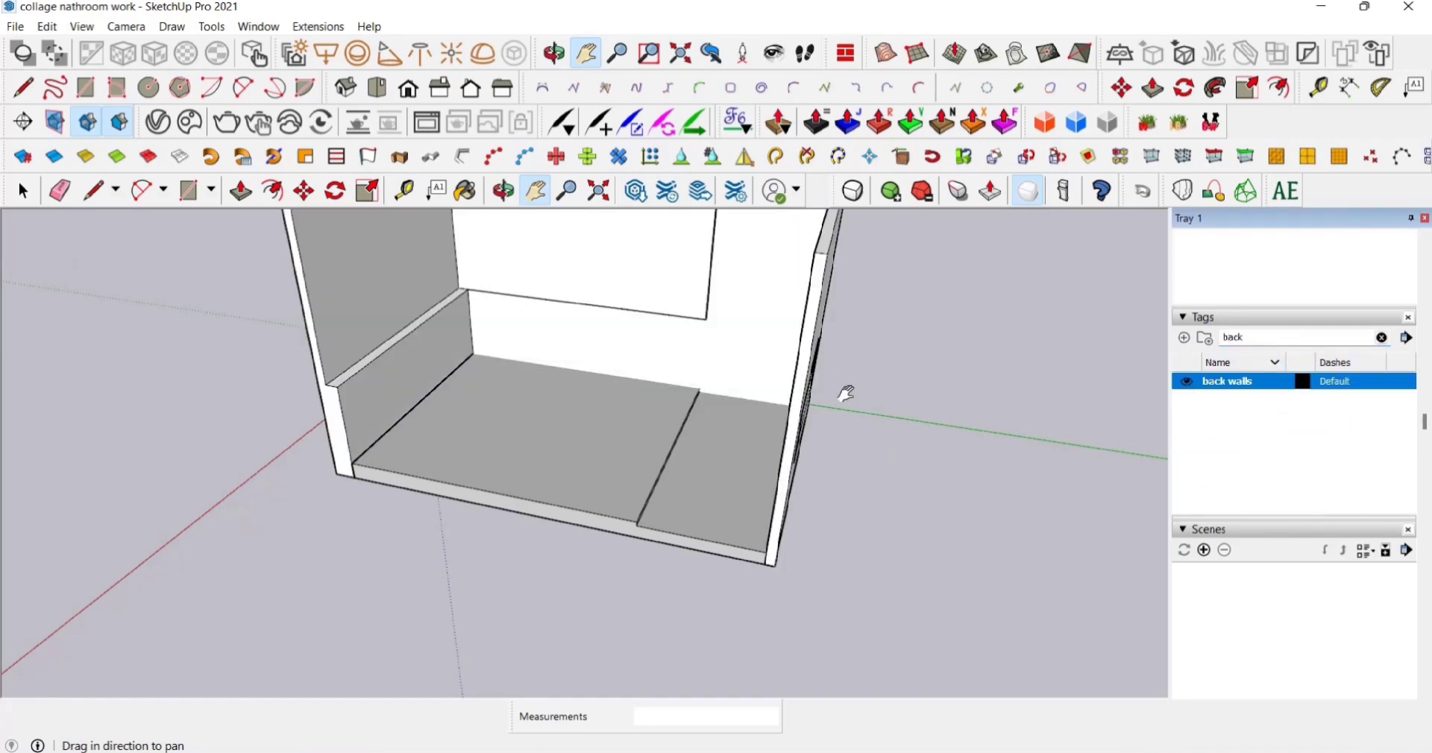
- Examine the walls and floor from several angles, including the standard front, back, left and top views
scroll(663, 377, "down", 2)
mouse_move(662, 377)
middle_mouse_down()
mouse_move(652, 409)
mouse_move(656, 395)
mouse_move(674, 498)
mouse_move(720, 488)
middle_mouse_up()
scroll(656, 395, "up", 5)
scroll(674, 498, "down", 2)
middle_click_drag(720, 488, 699, 431, "shift")
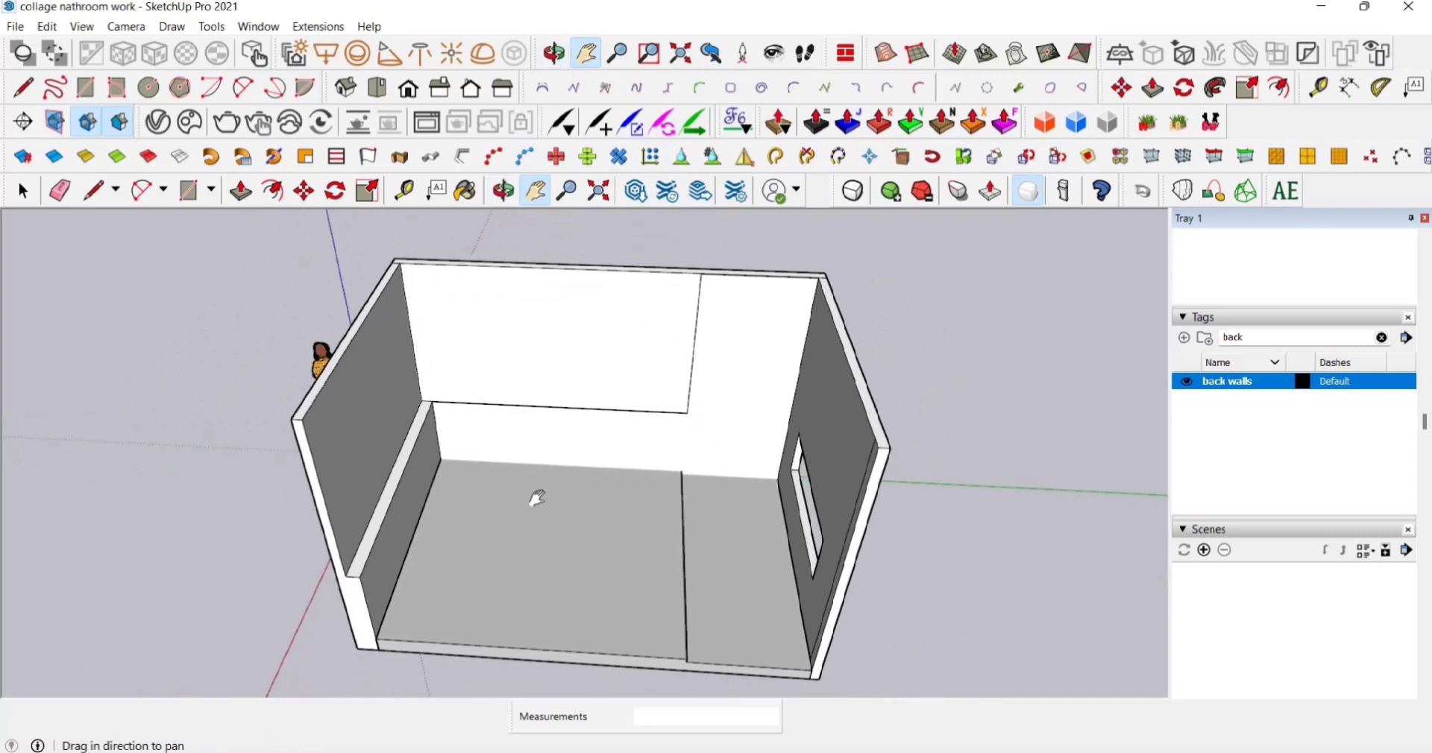
middle_click_drag(537, 498, 591, 448)
left_click(408, 88)
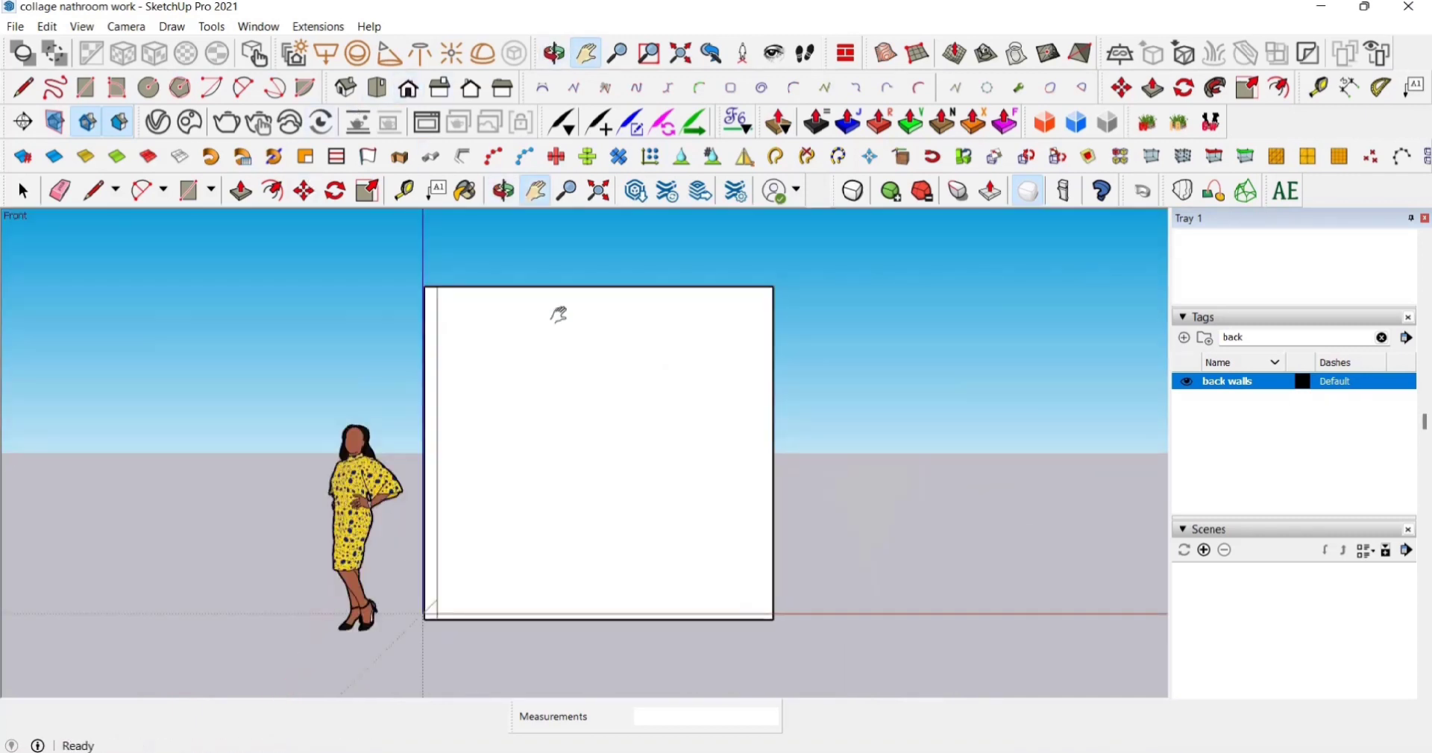
left_click(473, 91)
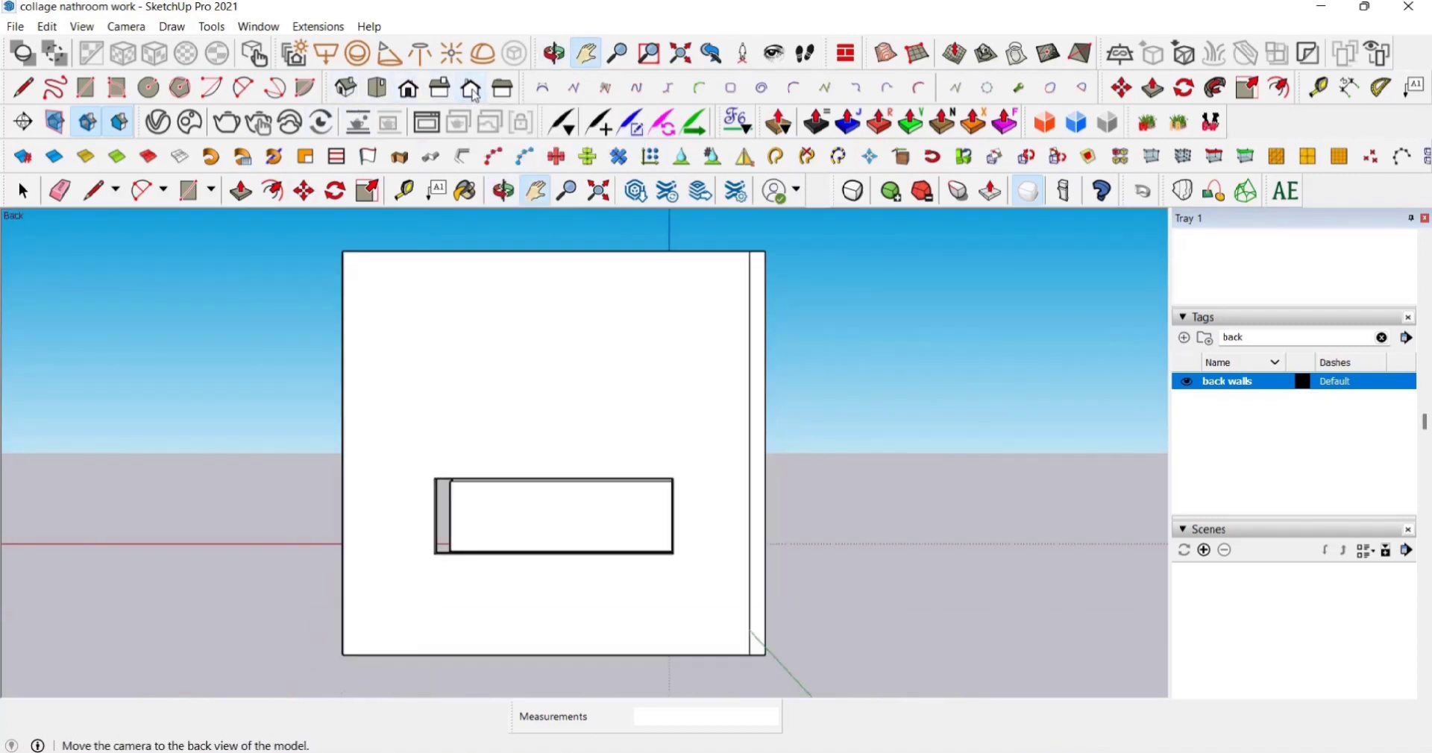
left_click(503, 88)
left_click(408, 88)
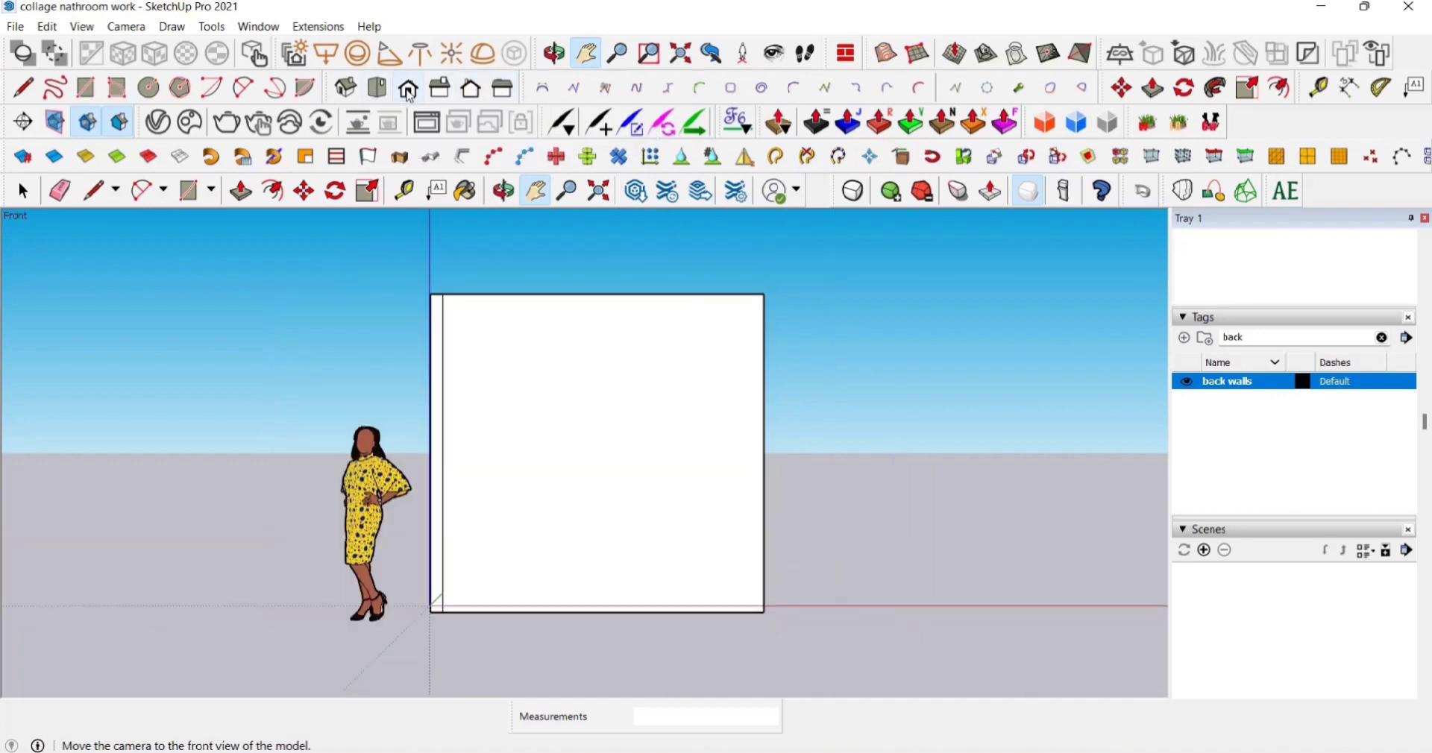
left_click(378, 88)
- Measure the overall height of the ledge-side wall along its outer vertical edge at the open side
middle_click_drag(223, 246, 392, 264)
middle_click_drag(675, 474, 533, 501, "shift")
scroll(450, 448, "up", 3)
key("t")
left_click(367, 613)
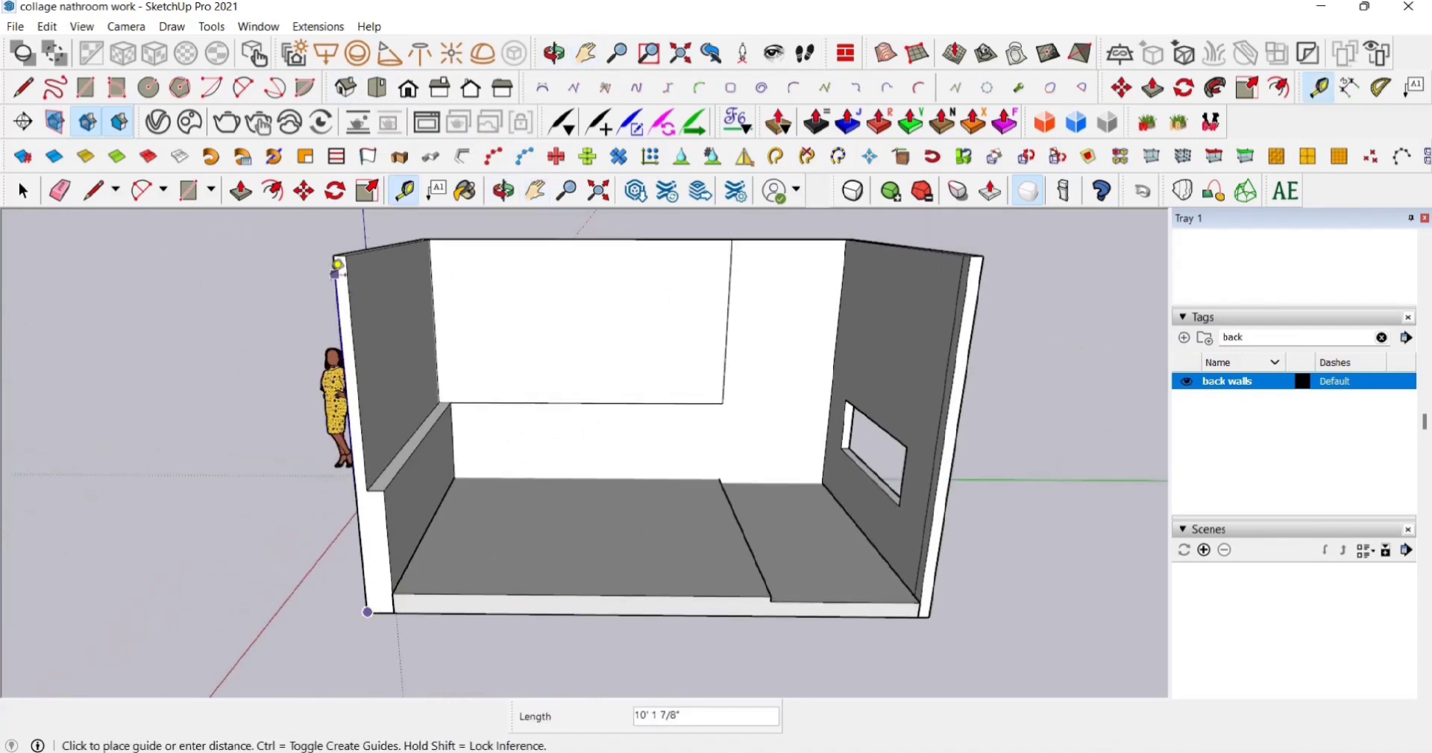
left_click(339, 250)
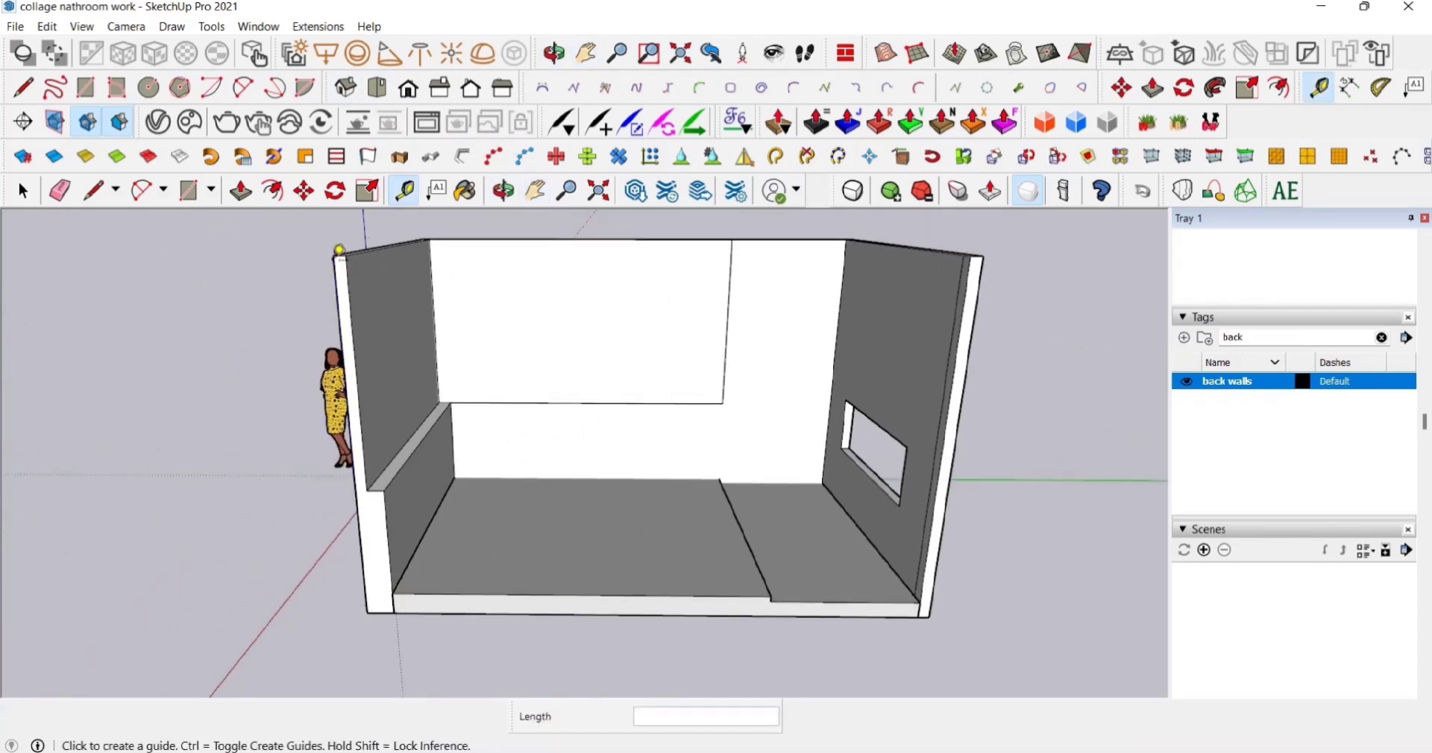
- Measure the side-wall ledge's height above the floor and its depth
scroll(404, 584, "up", 5)
left_click(391, 592)
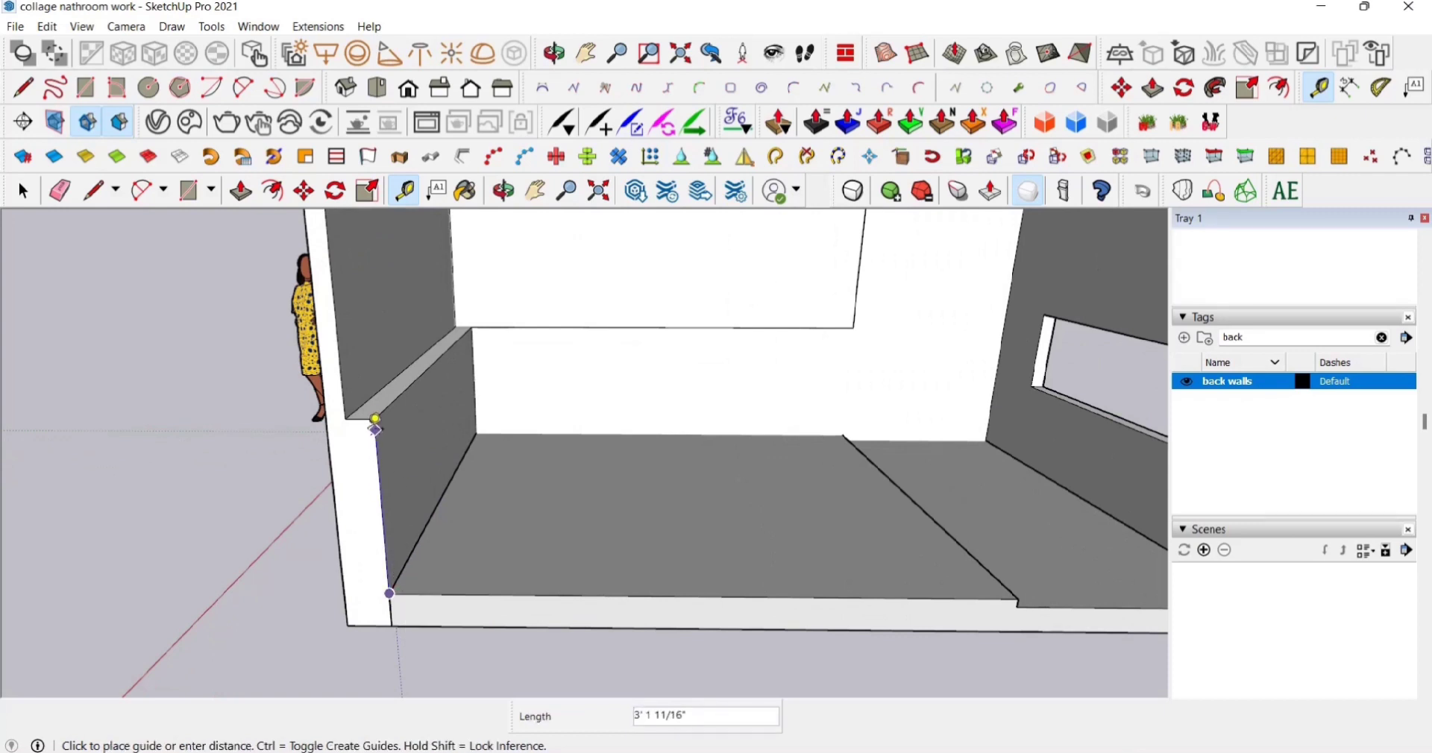
left_click(375, 412)
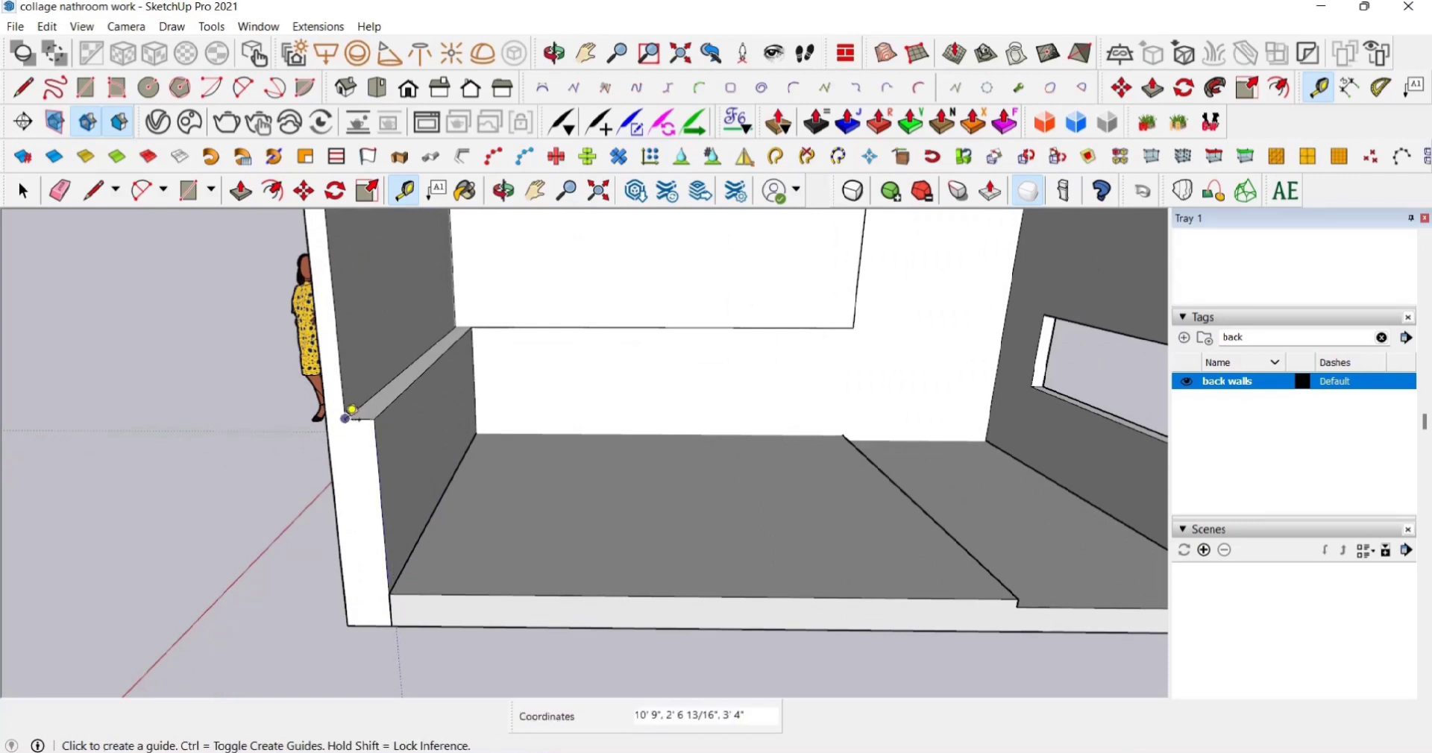
left_click(346, 418)
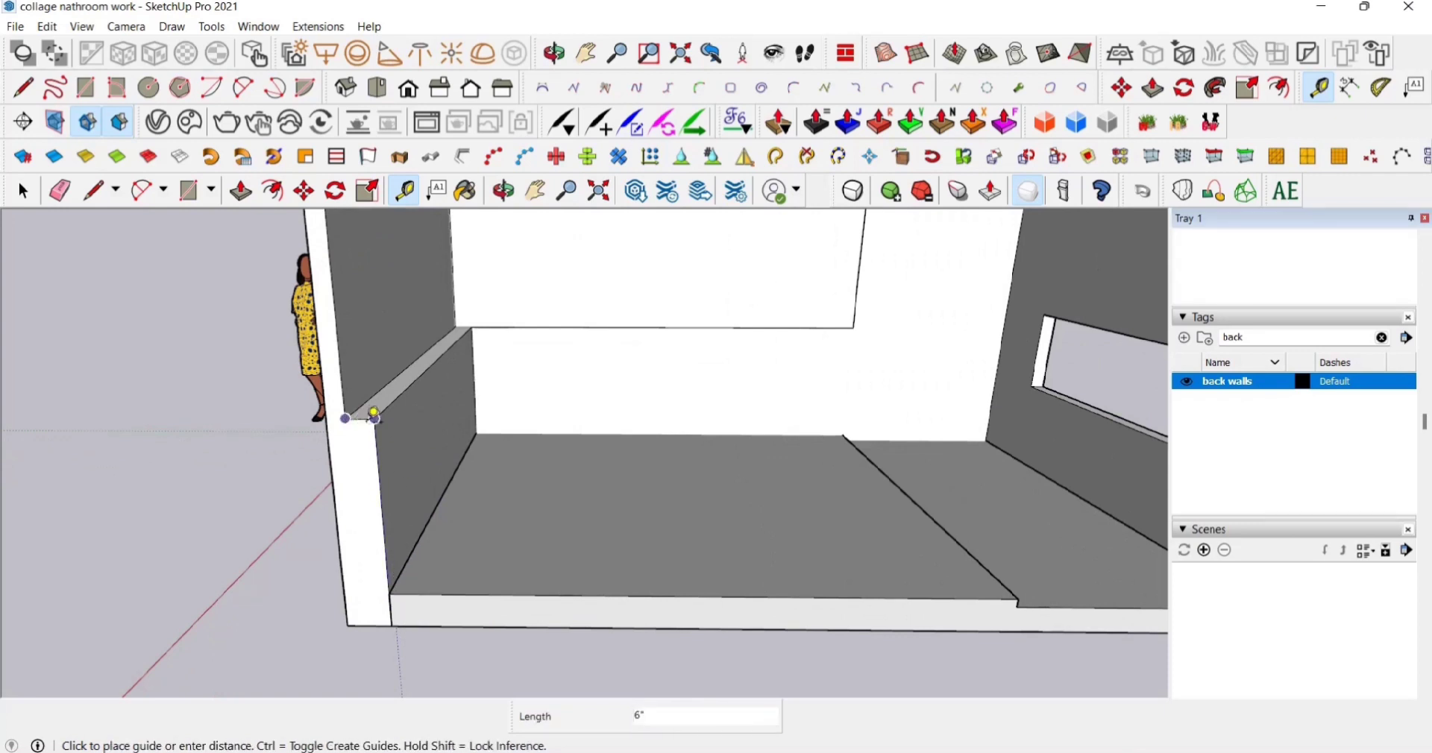
- Measure the room's interior length along the open front edge of the floor, from the ledge base to the opposite wall
left_click(534, 191)
left_click_drag(512, 345, 550, 469)
middle_click_drag(550, 478, 540, 515)
left_click_drag(540, 514, 559, 486)
key("t")
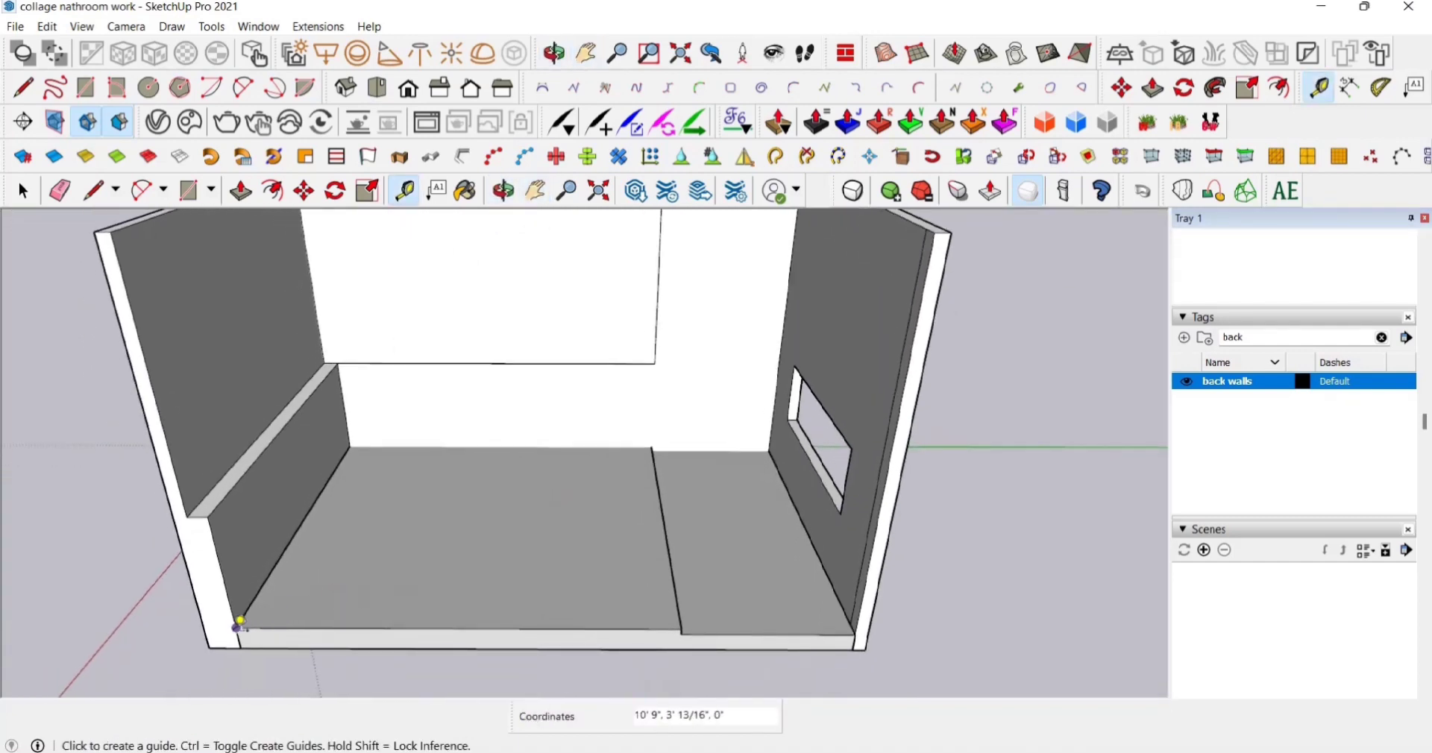
left_click(236, 628)
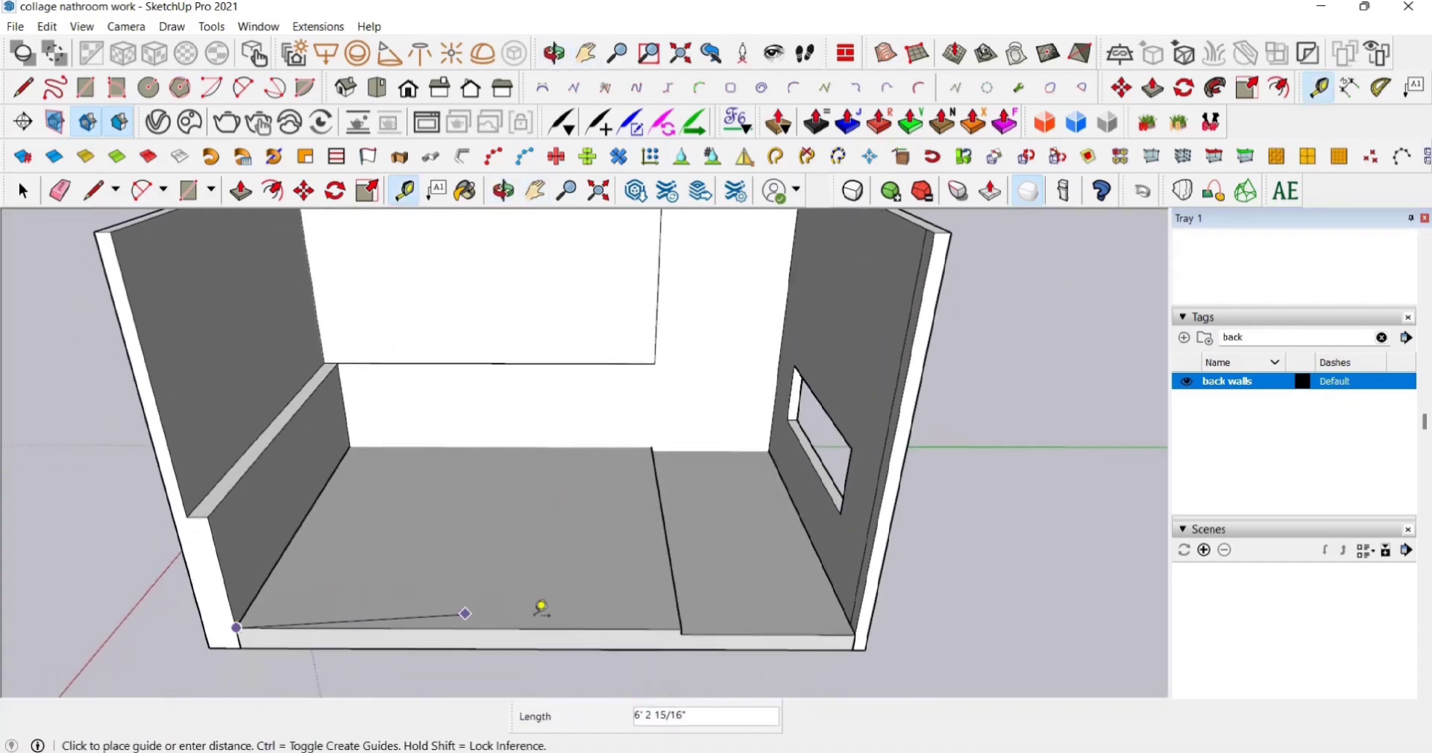
left_click(865, 614)
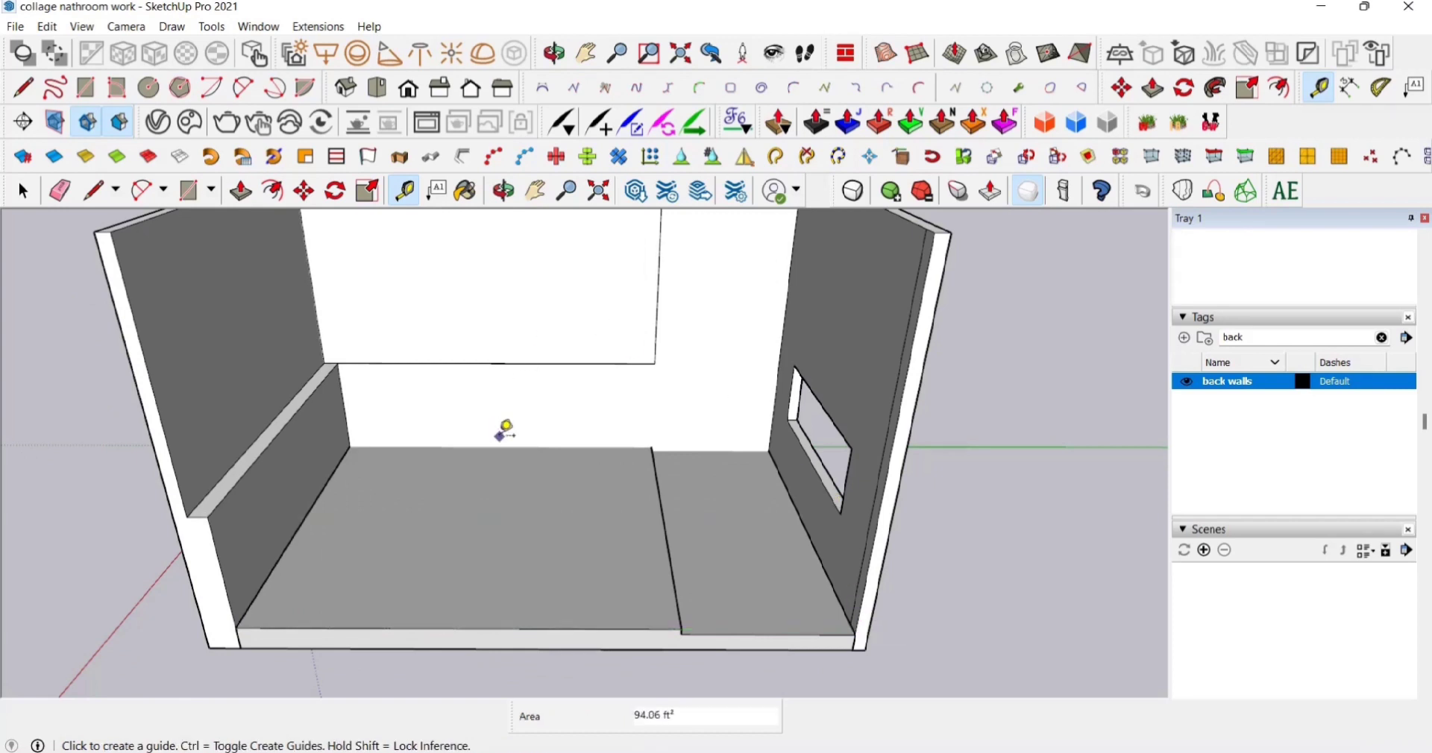
- Measure the back wall's ledge height above the floor and the wall section beside the recess's vertical edge
left_click(501, 445)
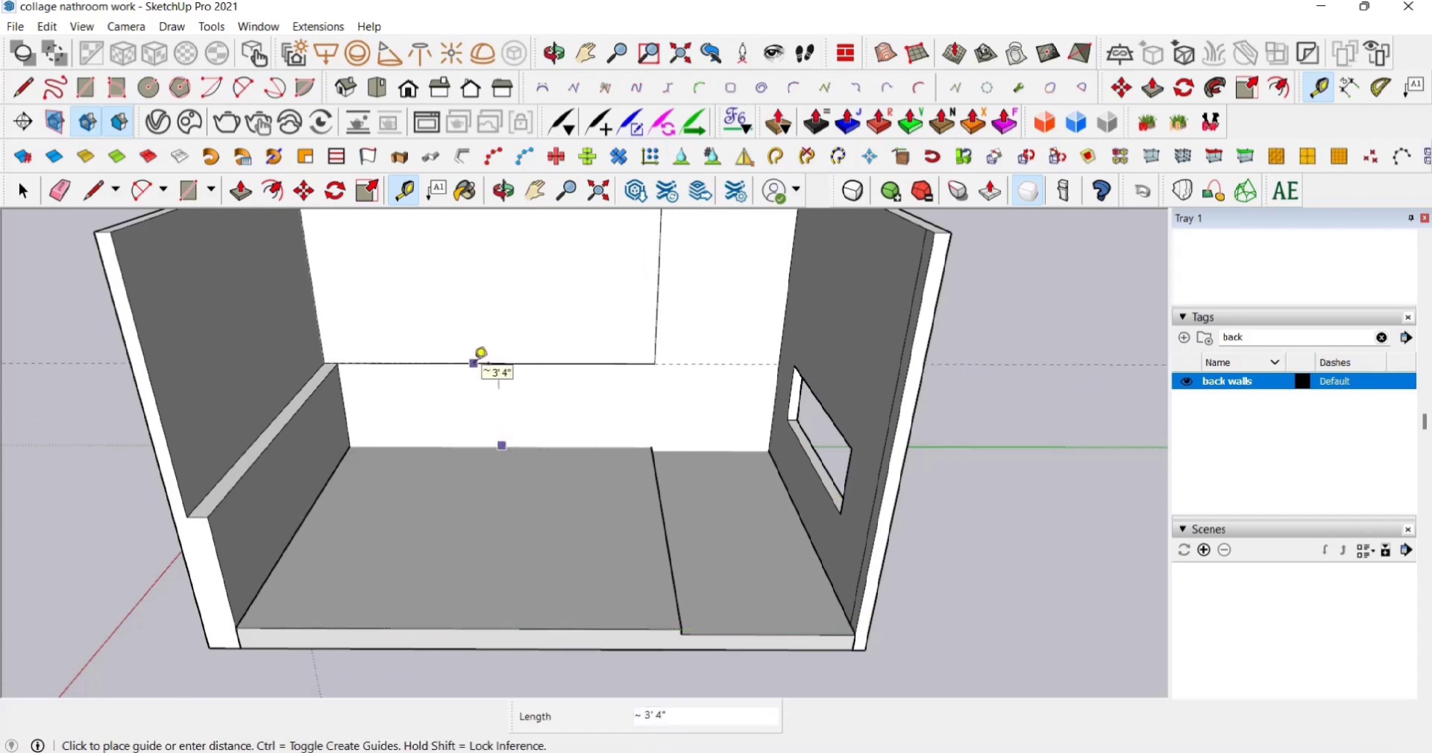
left_click(481, 352)
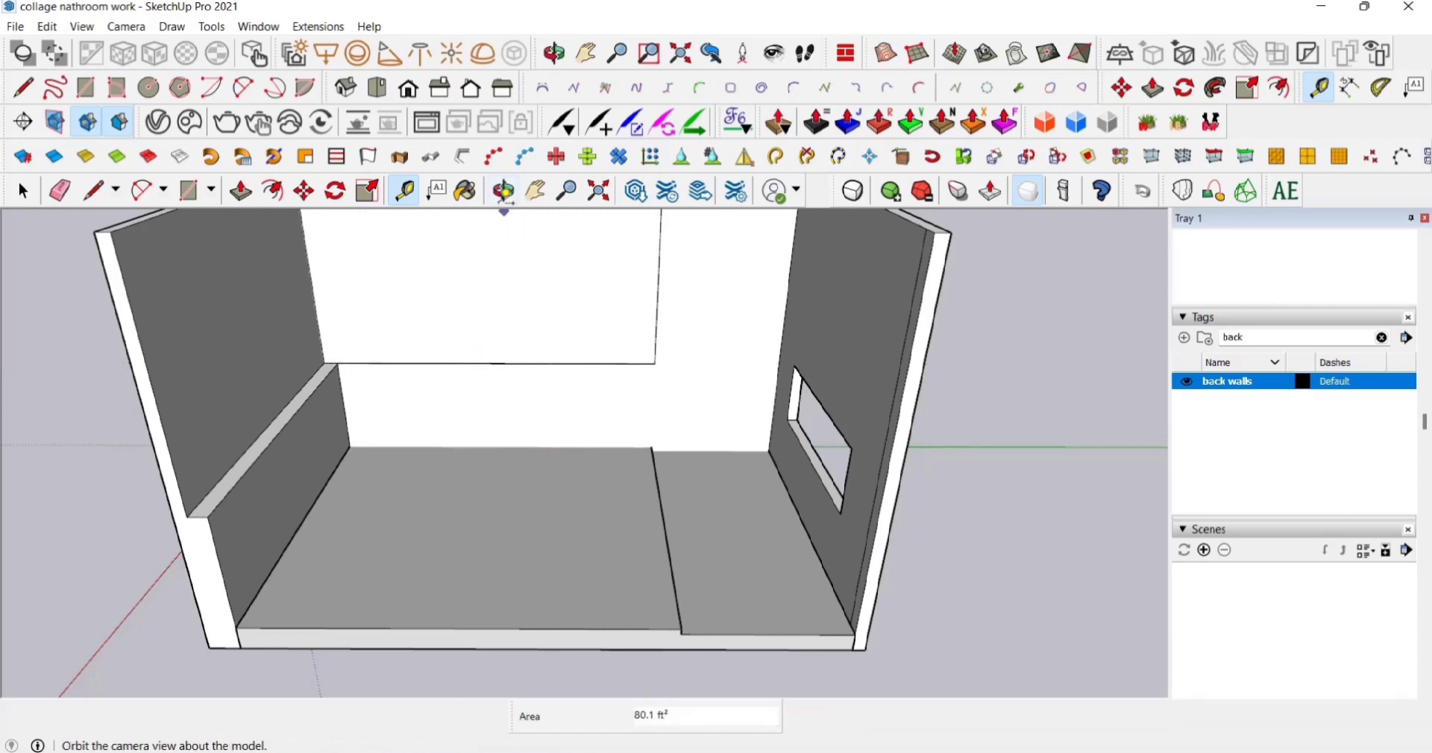
left_click(535, 191)
left_click_drag(559, 266, 642, 438)
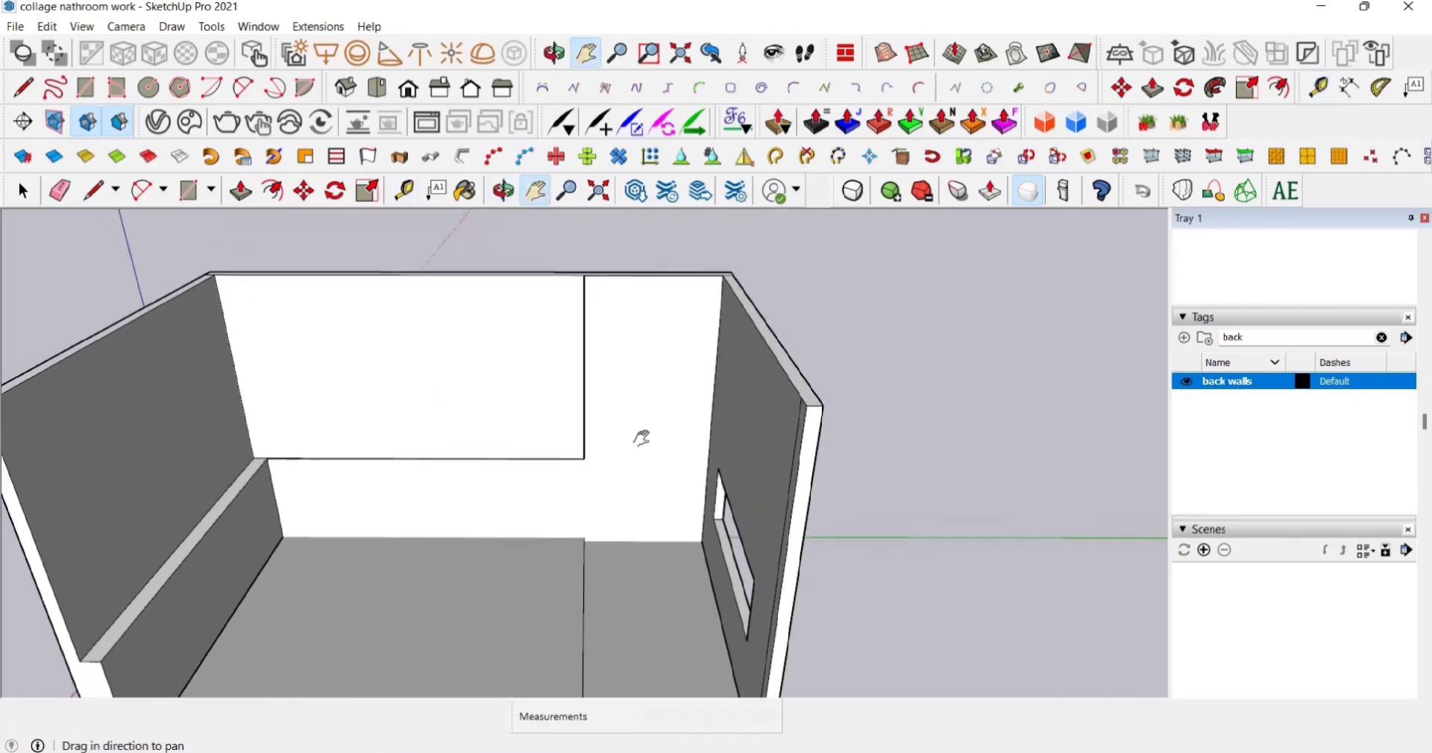
key("t")
left_click(585, 397)
key("Escape")
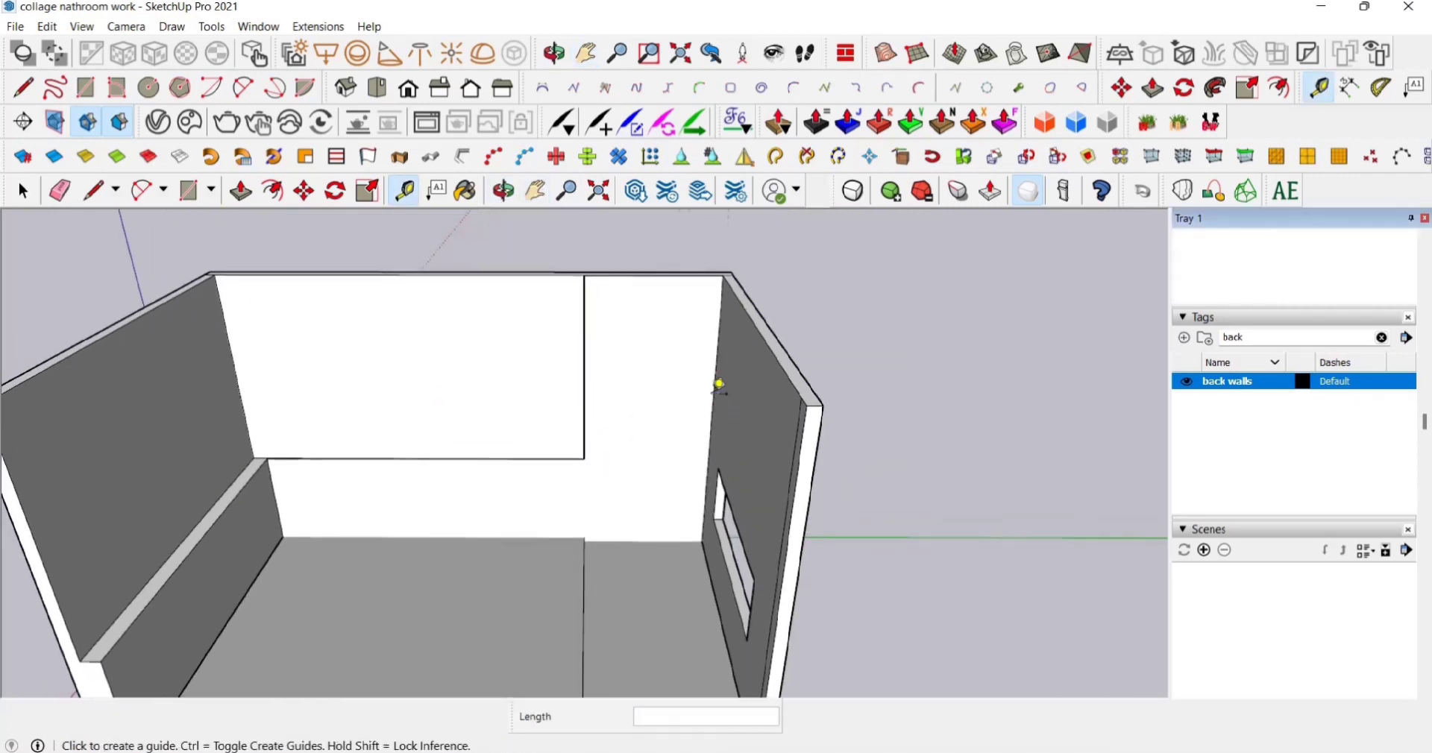
left_click(594, 334)
key("Escape")
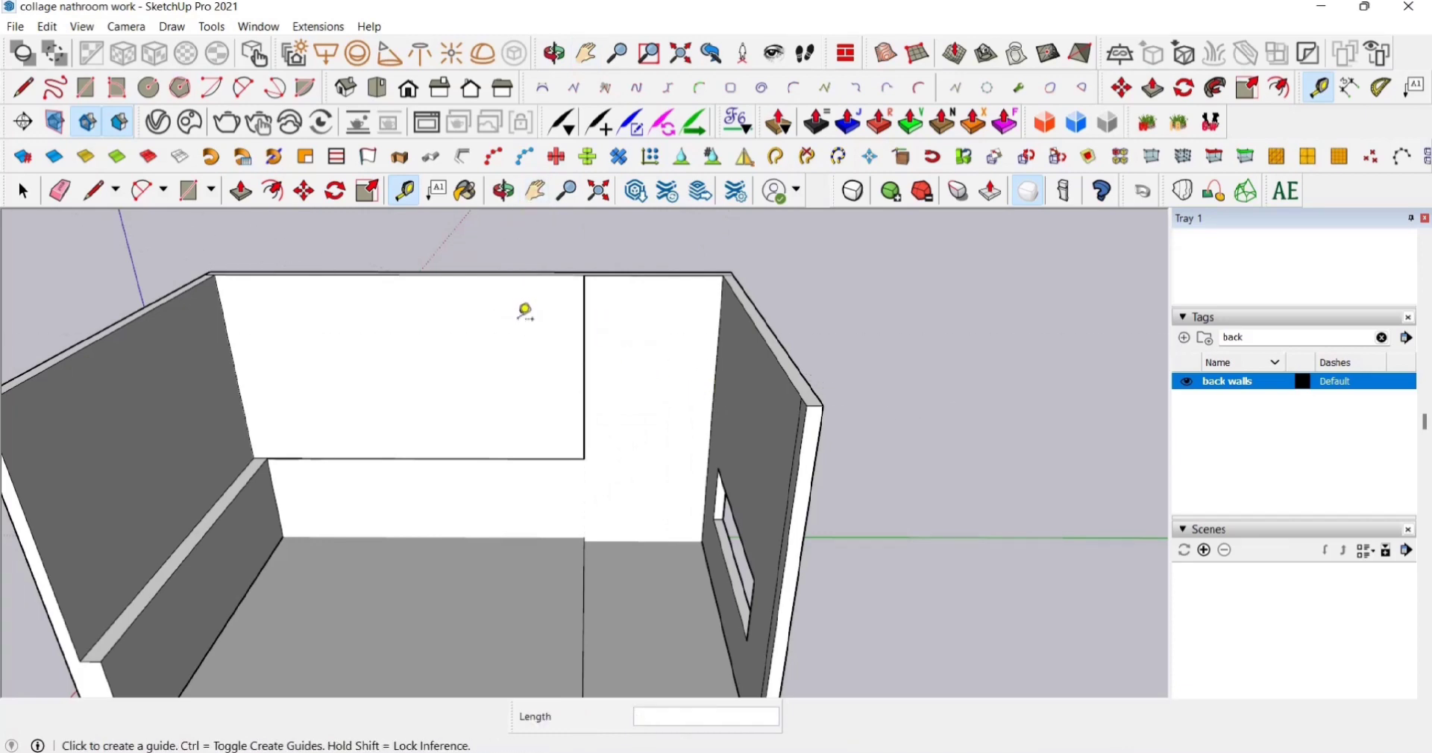
- Measure the distances from the back wall corner to the window opening and from the window's other side to the wall's outer edge
key("h")
left_click_drag(590, 383, 466, 376)
middle_click_drag(466, 376, 740, 402)
key("t")
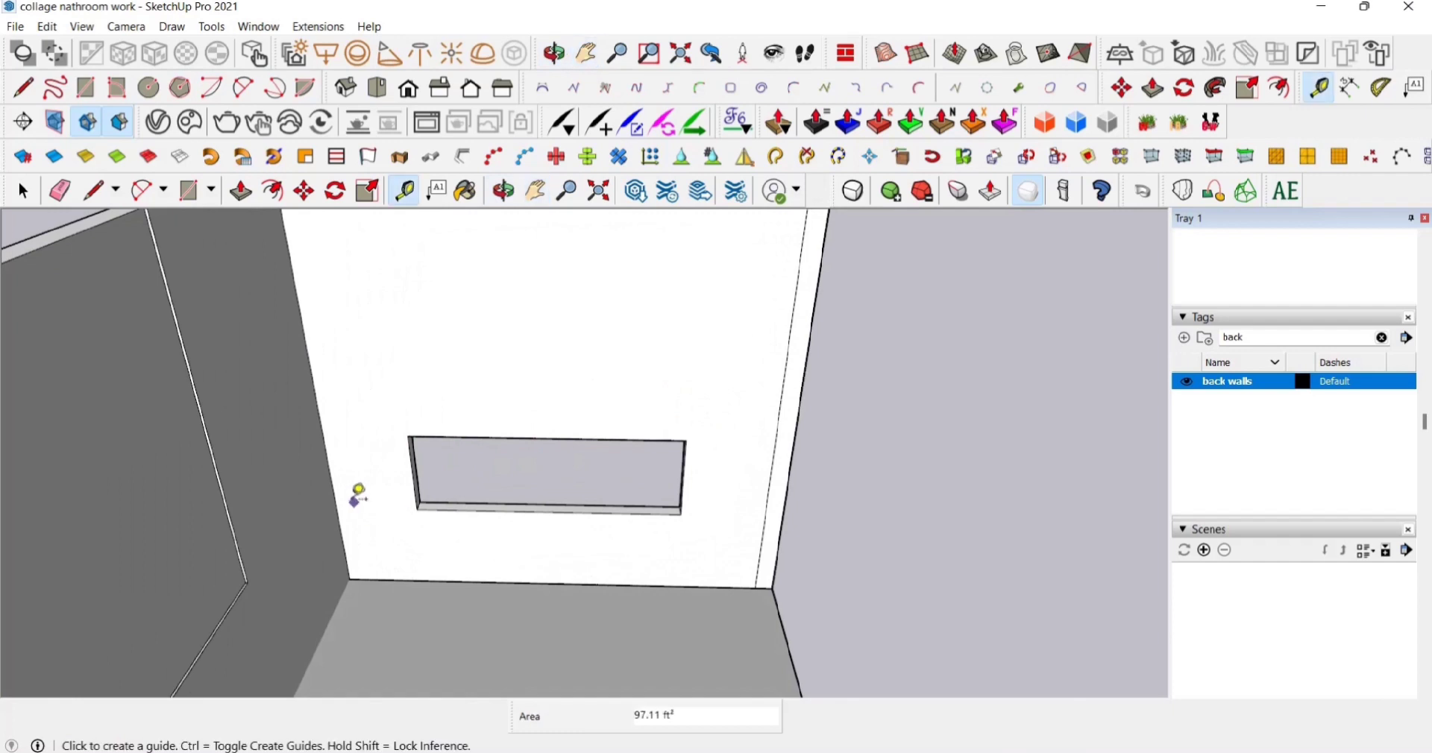
left_click(331, 483)
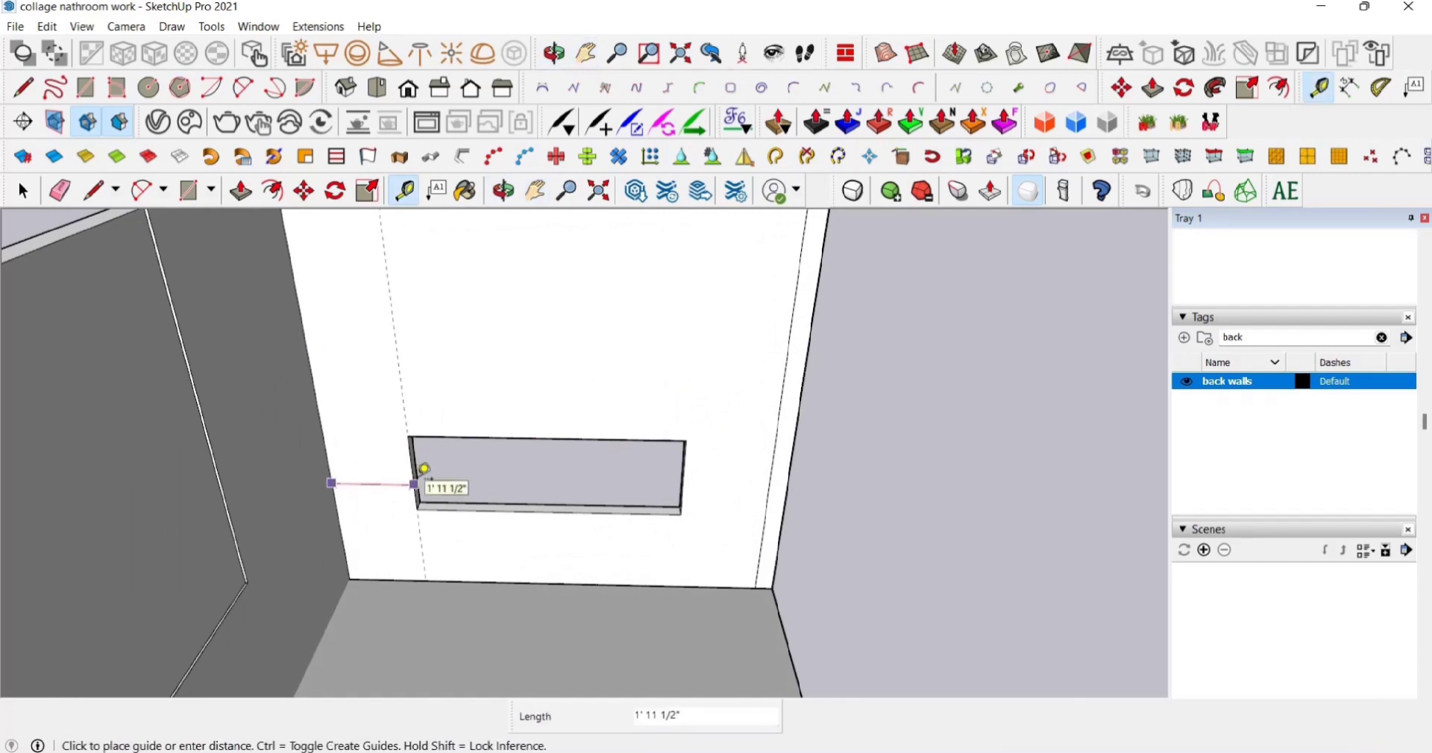
key("Escape")
left_click(683, 478)
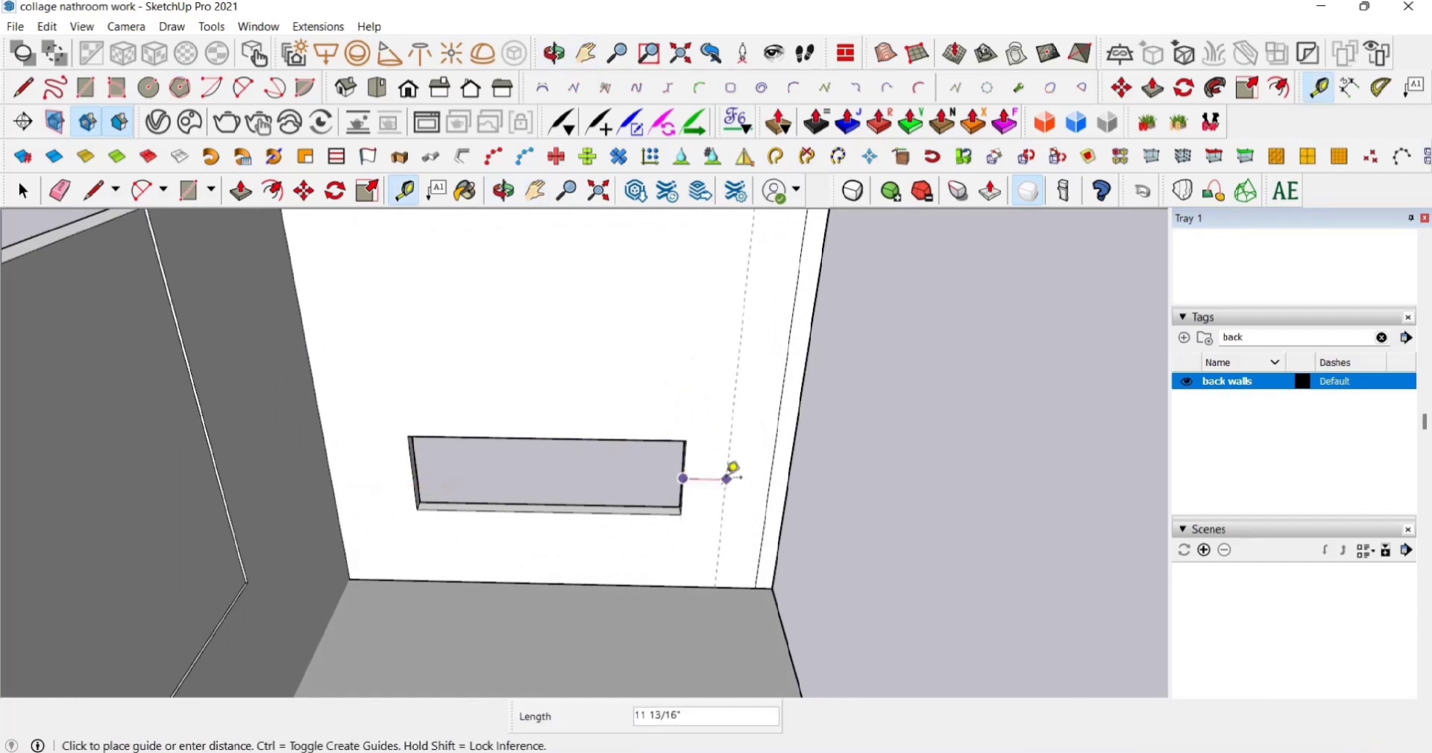
left_click(775, 456)
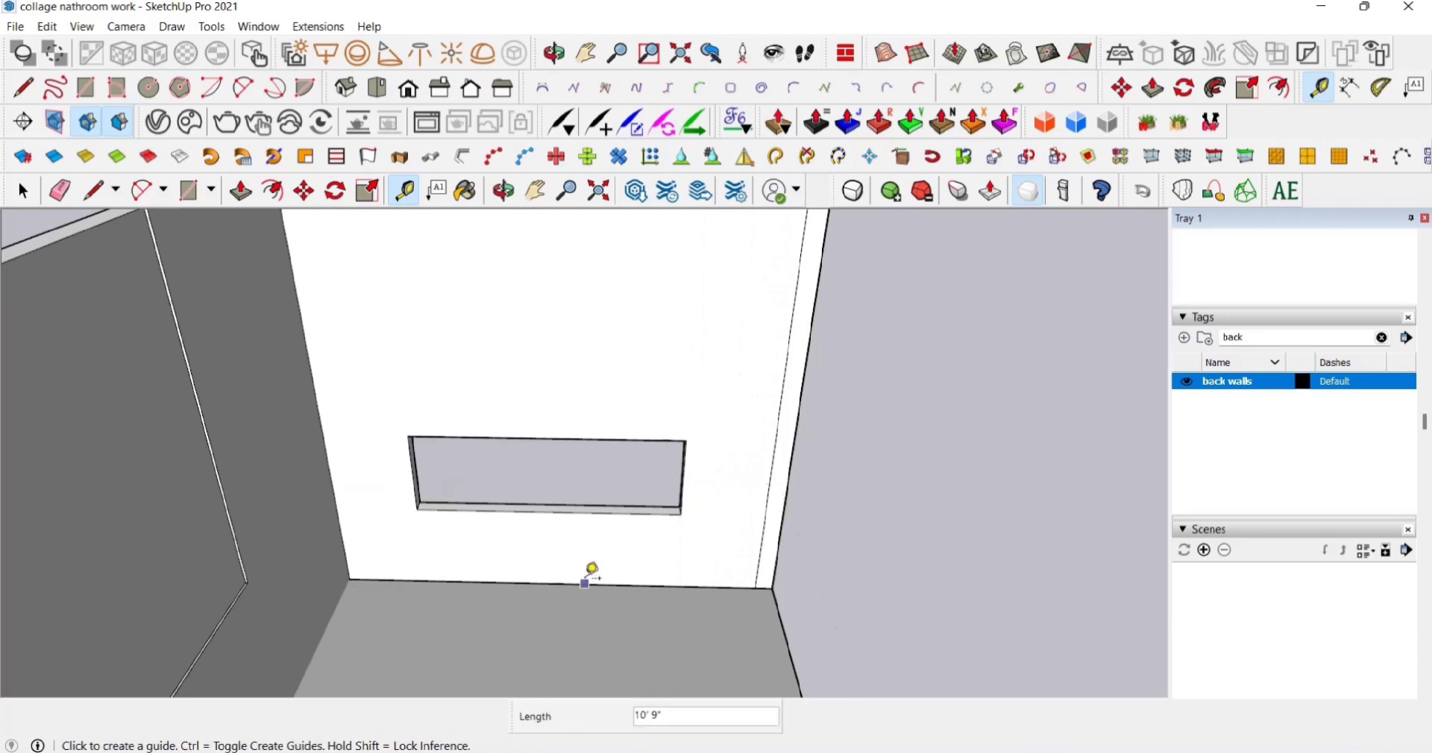
- Measure the window opening's sill height above the floor and the opening's own height
left_click(587, 581)
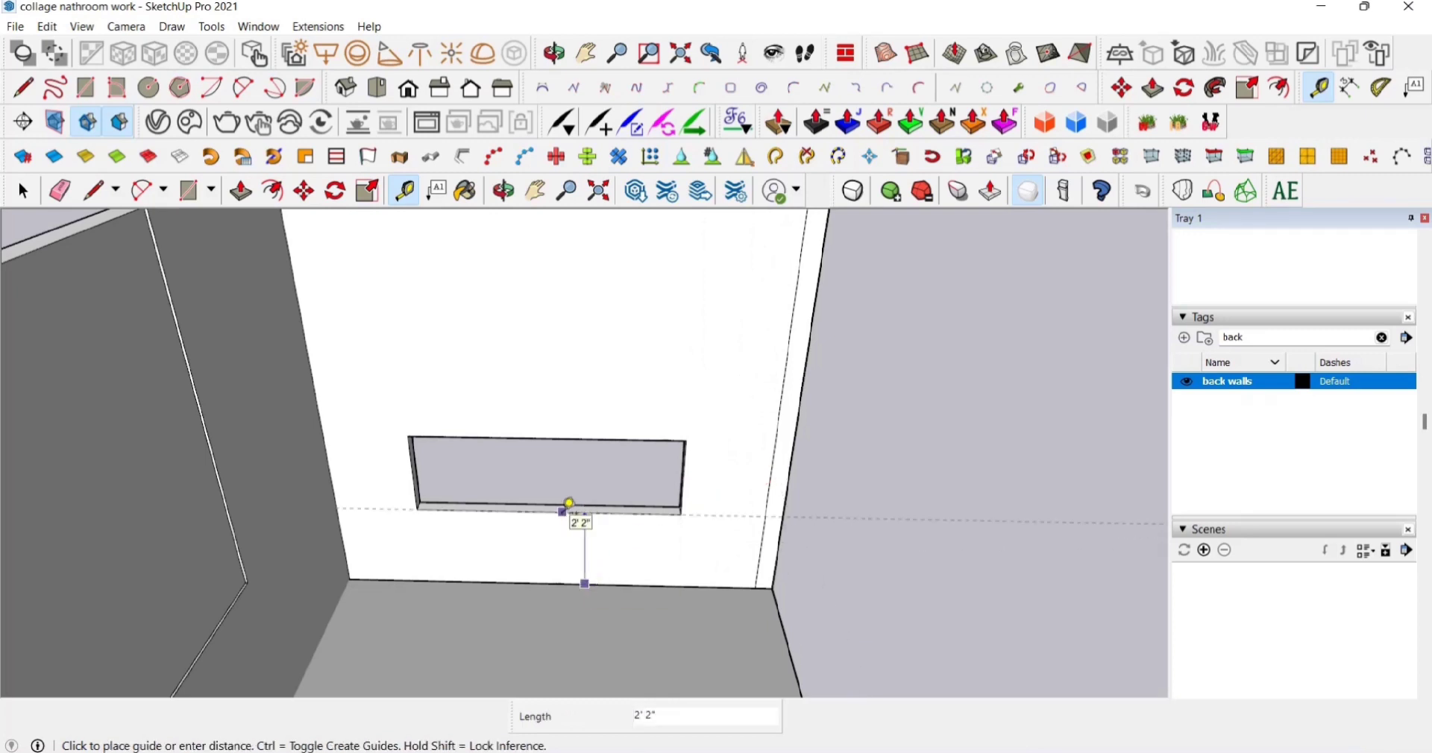
left_click(569, 505)
left_click(573, 511)
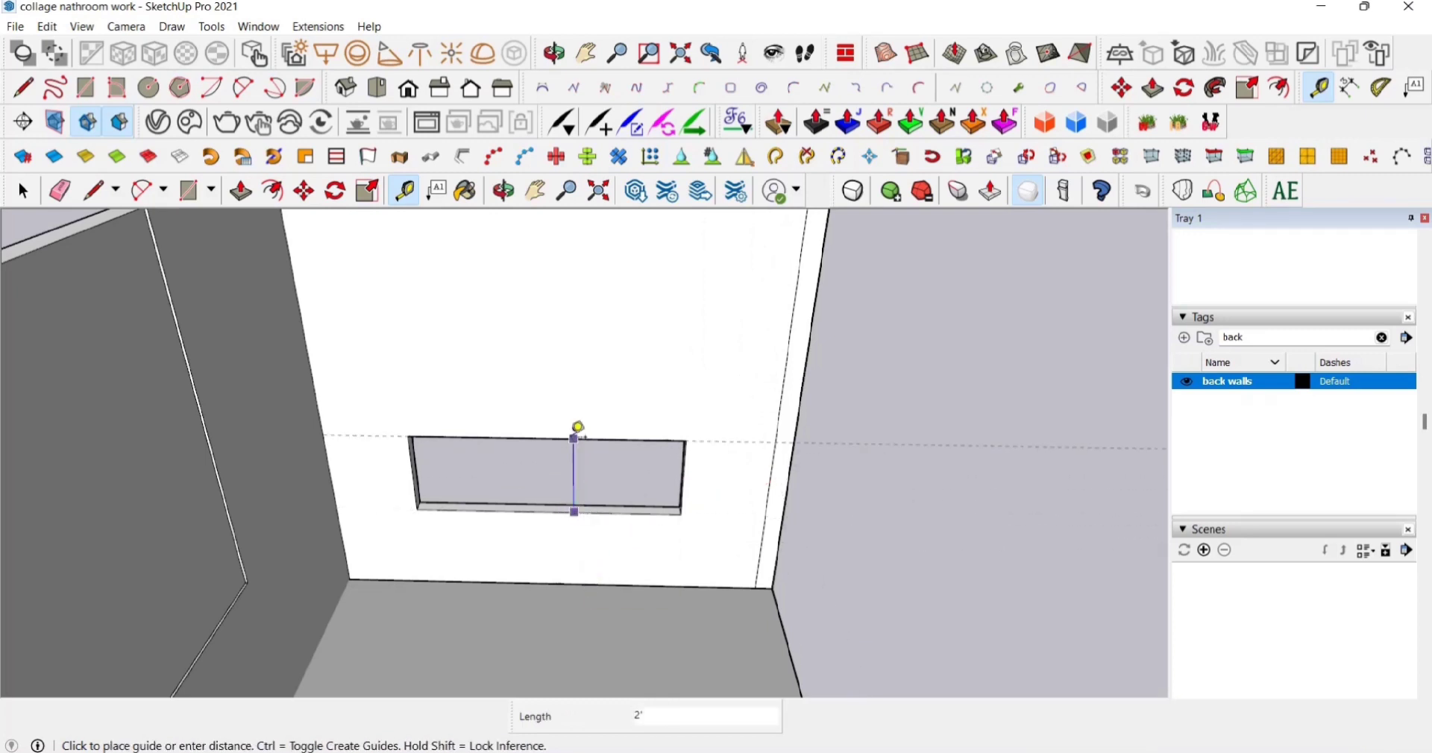
scroll(671, 507, "down", 10)
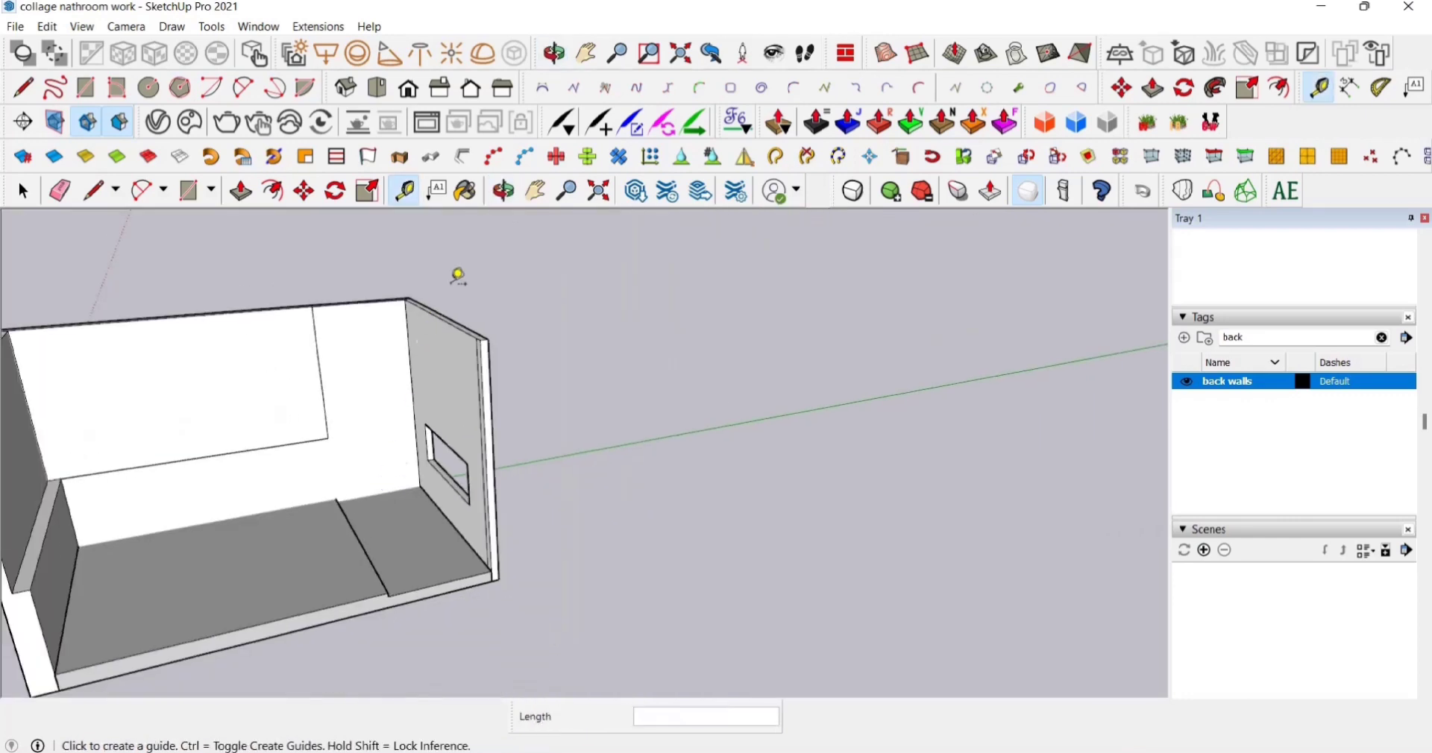
- Filter the tags by "fur" and make the Furniture tag visible
left_click(547, 194)
left_click_drag(358, 365, 686, 409)
middle_click_drag(775, 556, 639, 495)
left_click_drag(769, 543, 708, 469)
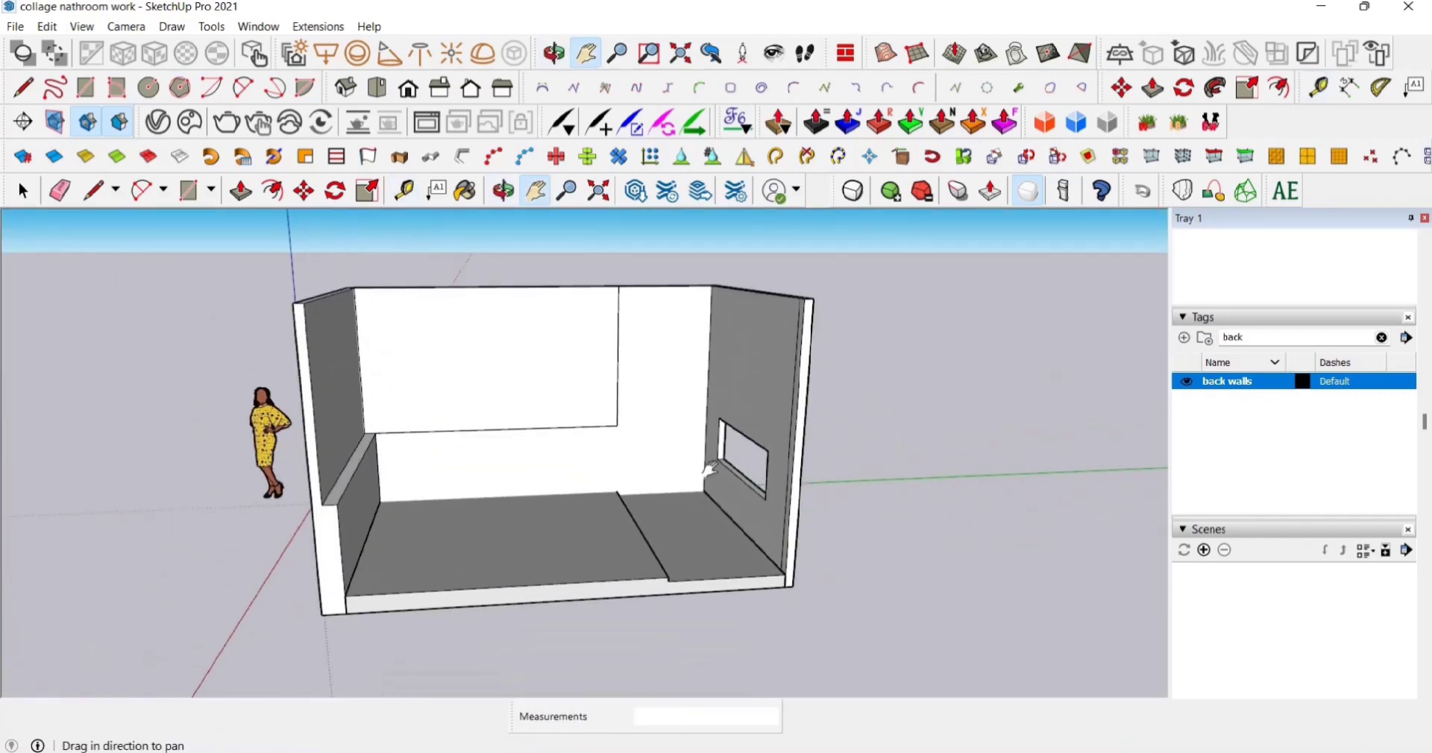
middle_click_drag(672, 472, 627, 501)
double_click(1255, 337)
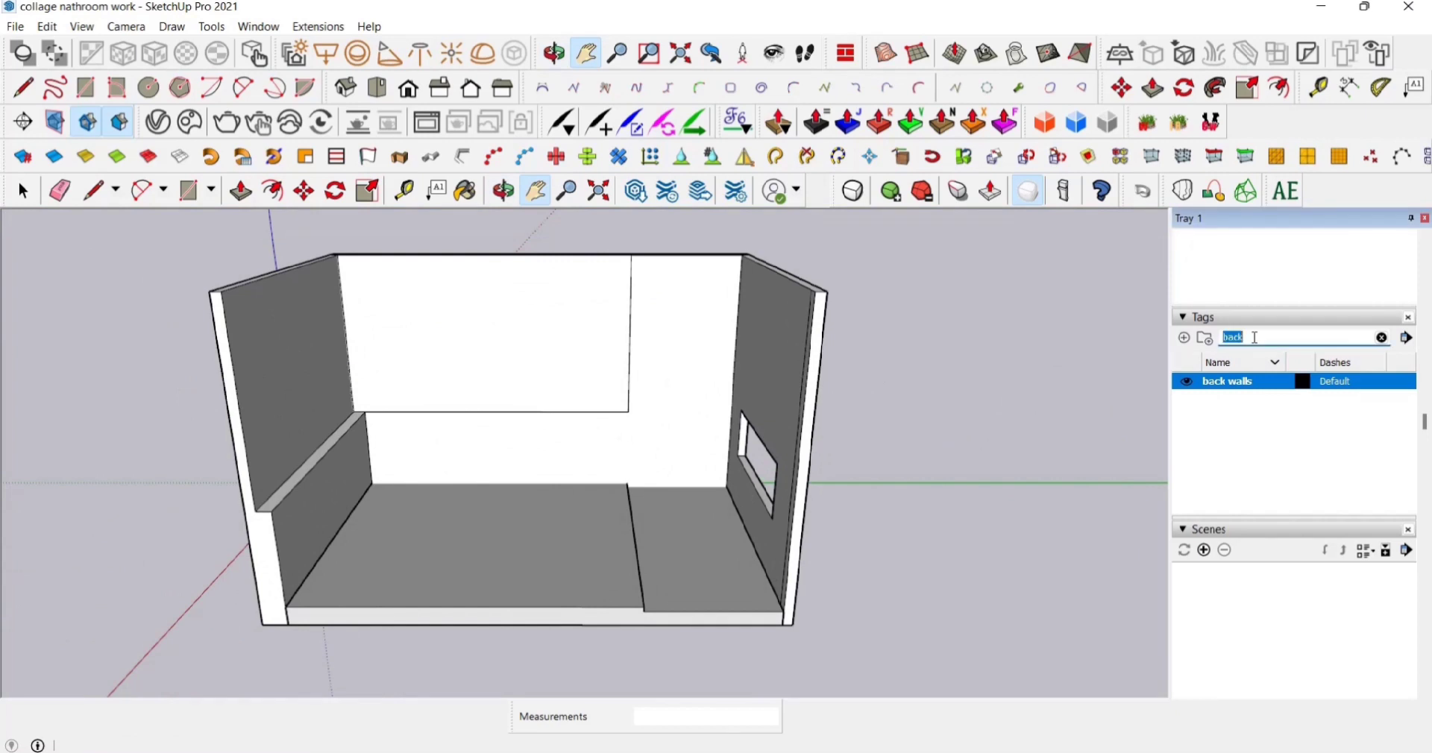
key("BackSpace")
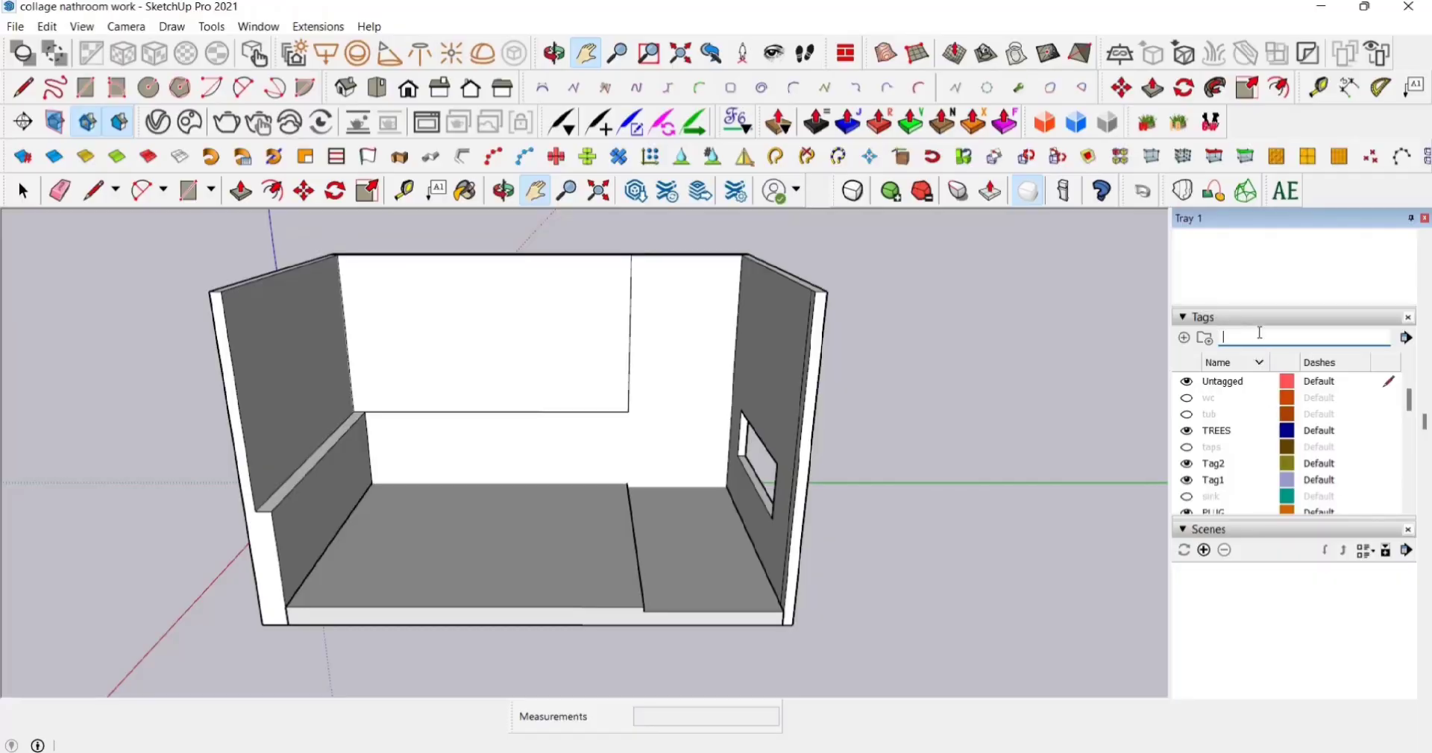
type("fur")
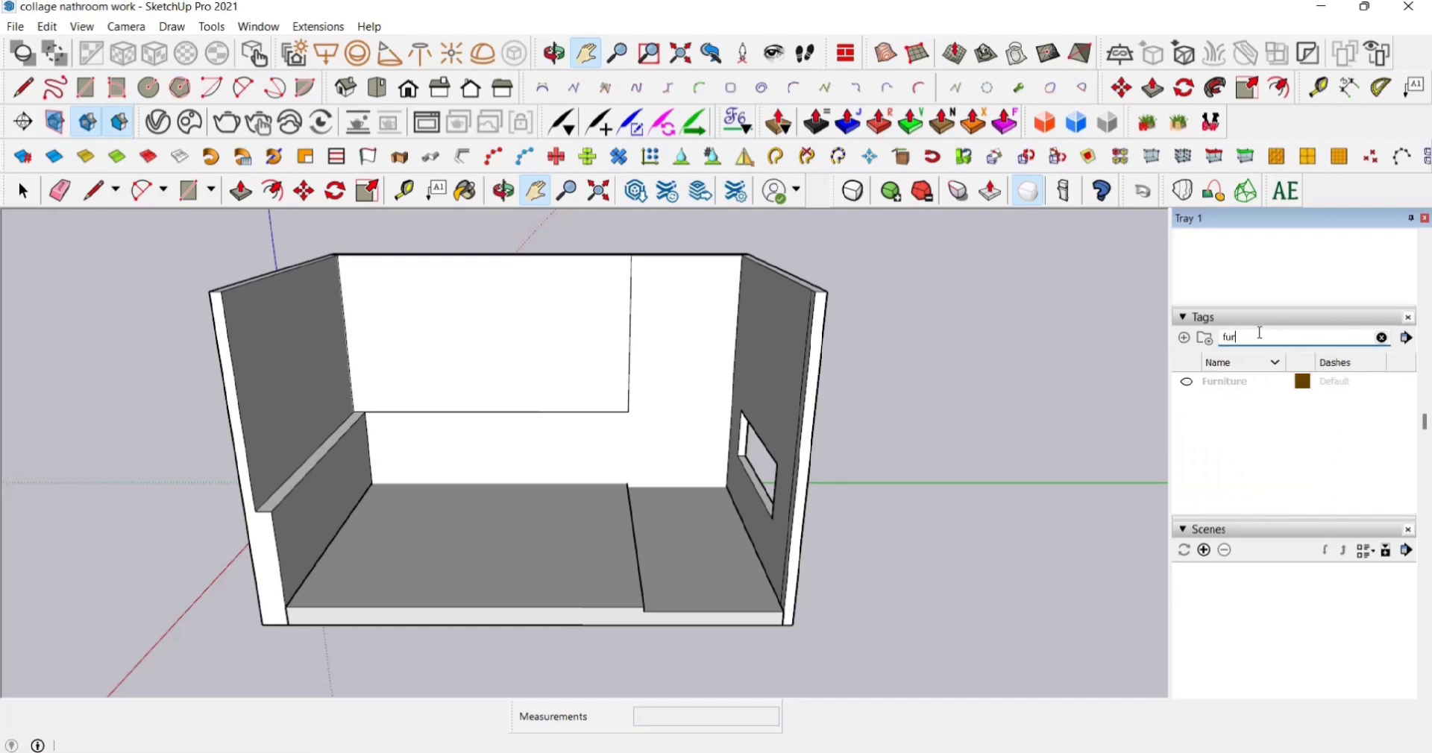
left_click(1188, 384)
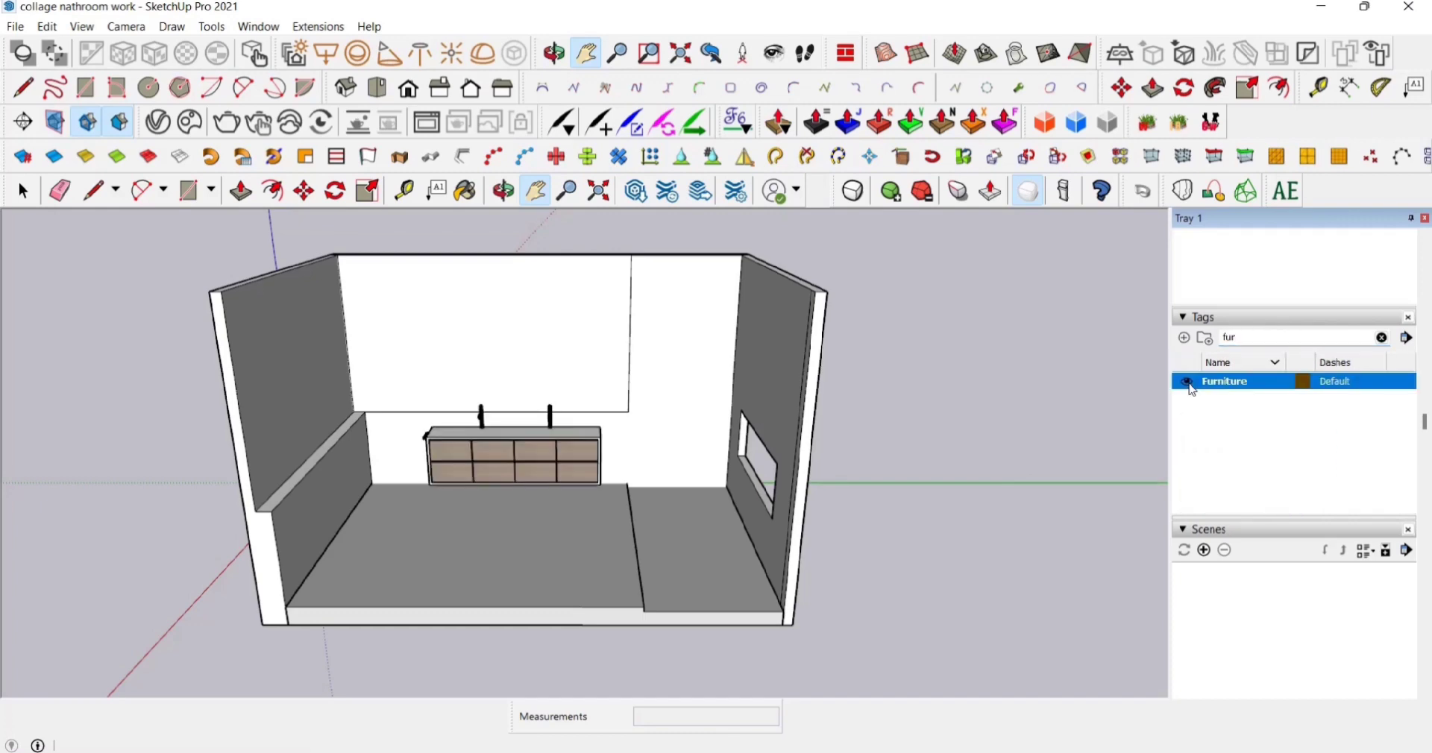
- View the vanity cabinet up close, filter the tags by "tub" and make the tub tag visible
middle_click_drag(554, 446, 604, 462, "shift")
scroll(647, 487, "up", 4)
mouse_move(604, 462)
middle_mouse_down("shift")
mouse_move(575, 444)
mouse_move(628, 419)
mouse_move(623, 470)
middle_mouse_up("shift")
scroll(596, 457, "down", 4)
scroll(595, 457, "up", 2)
scroll(627, 419, "down", 3)
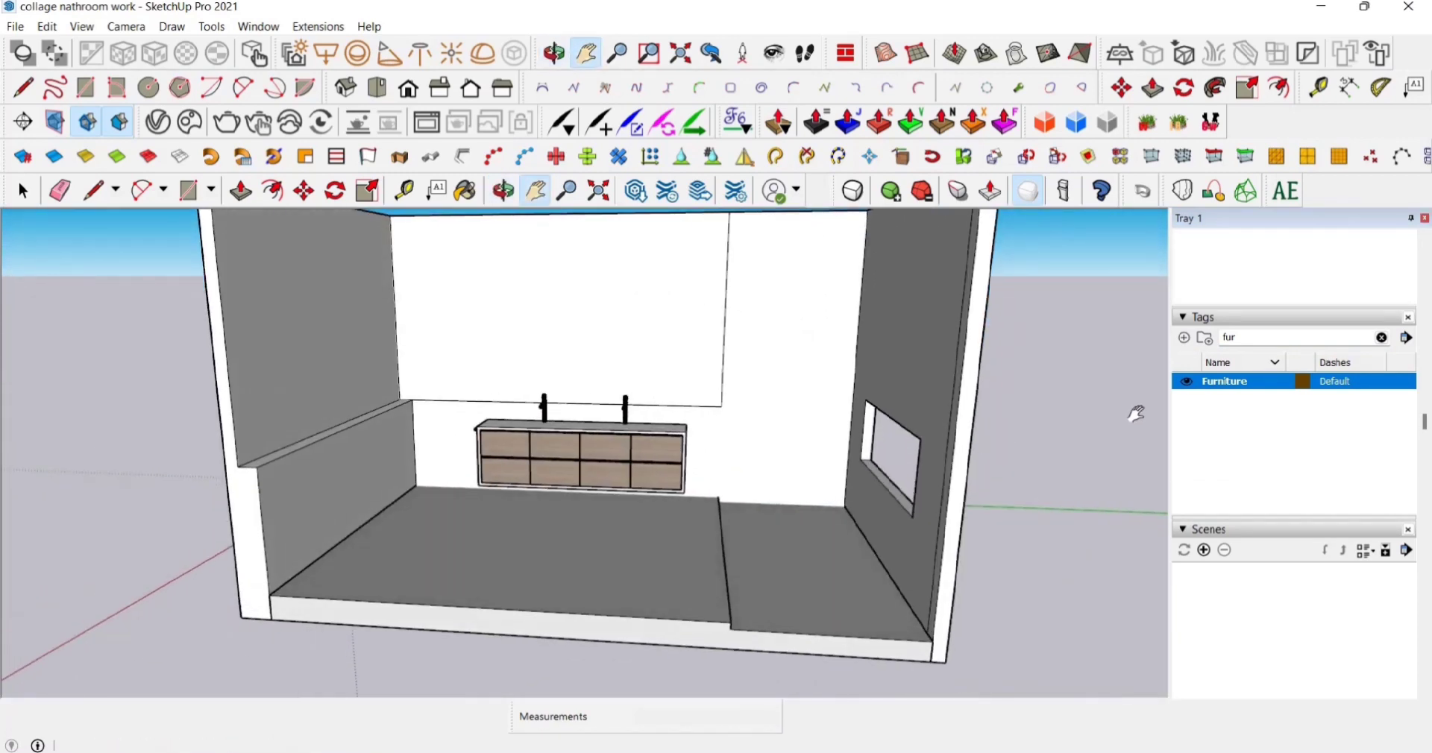
left_click(1243, 338)
key("BackSpace")
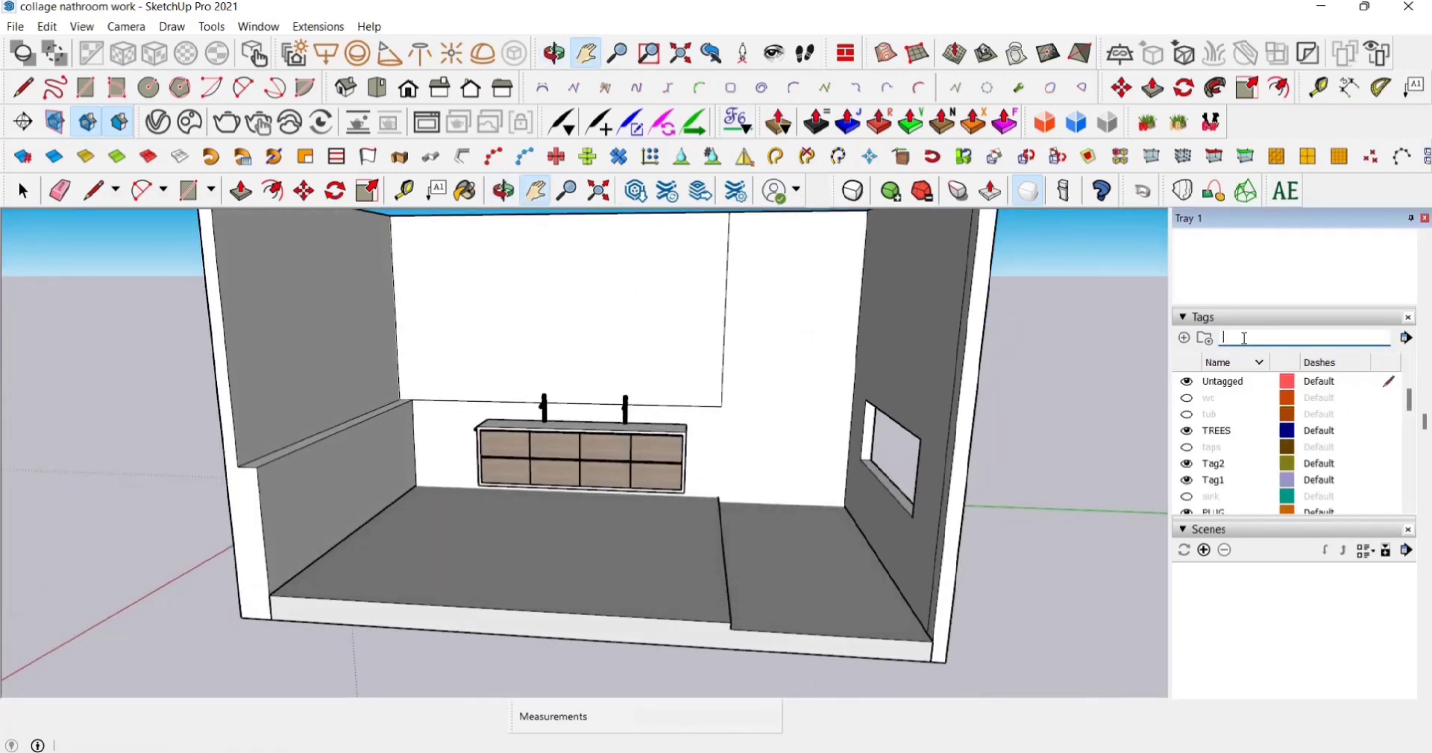
type("tub")
left_click(1186, 384)
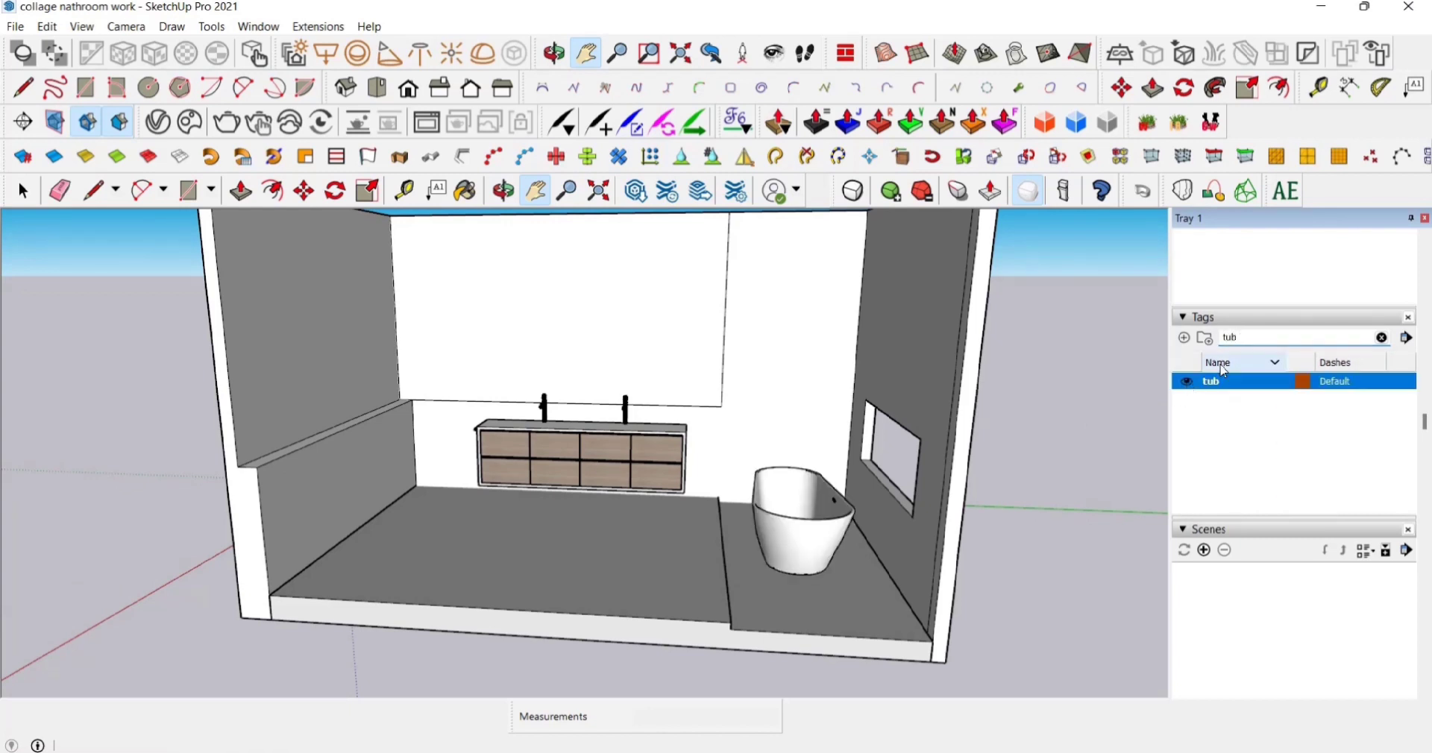
- Filter the tags by "tap" to make taps visible, clear the filter and make the wc tag visible too
key("BackSpace")
type("tap")
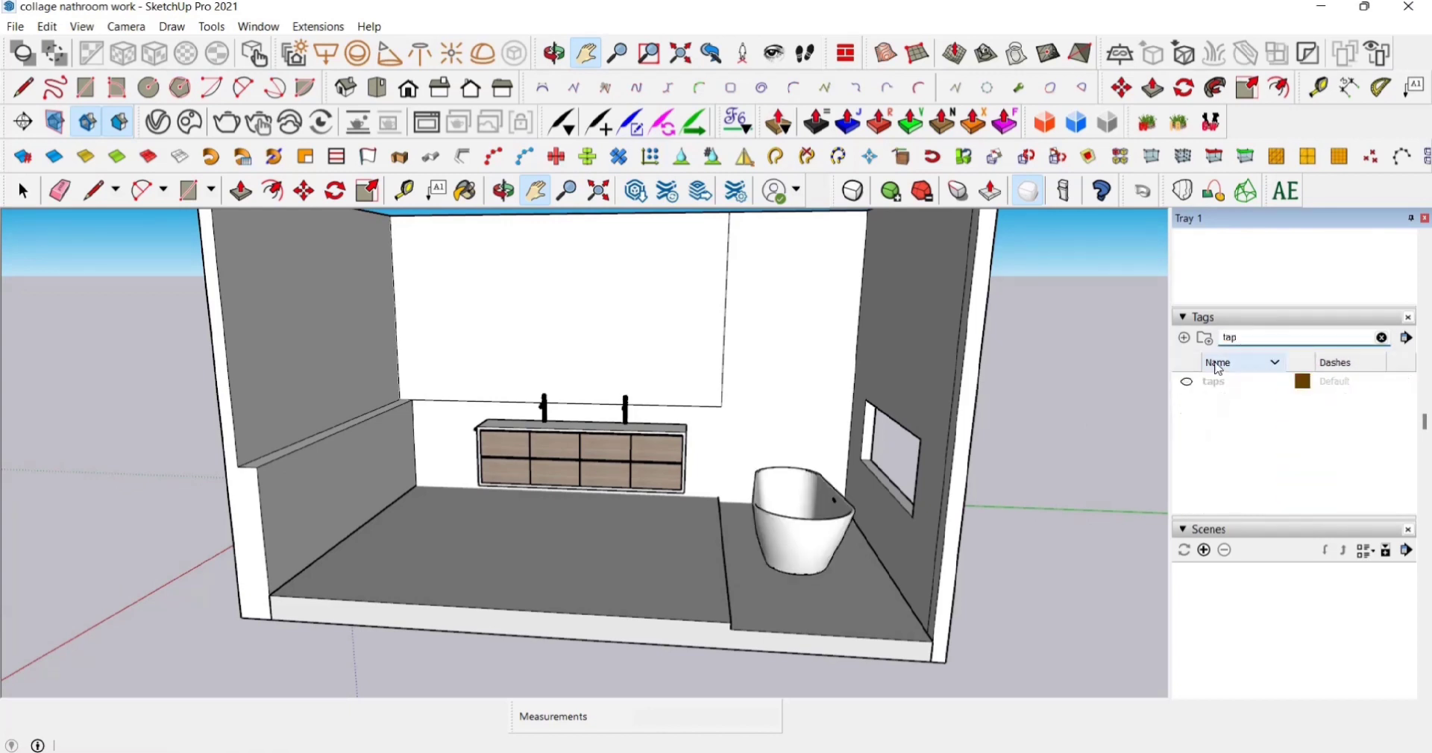
left_click(1186, 381)
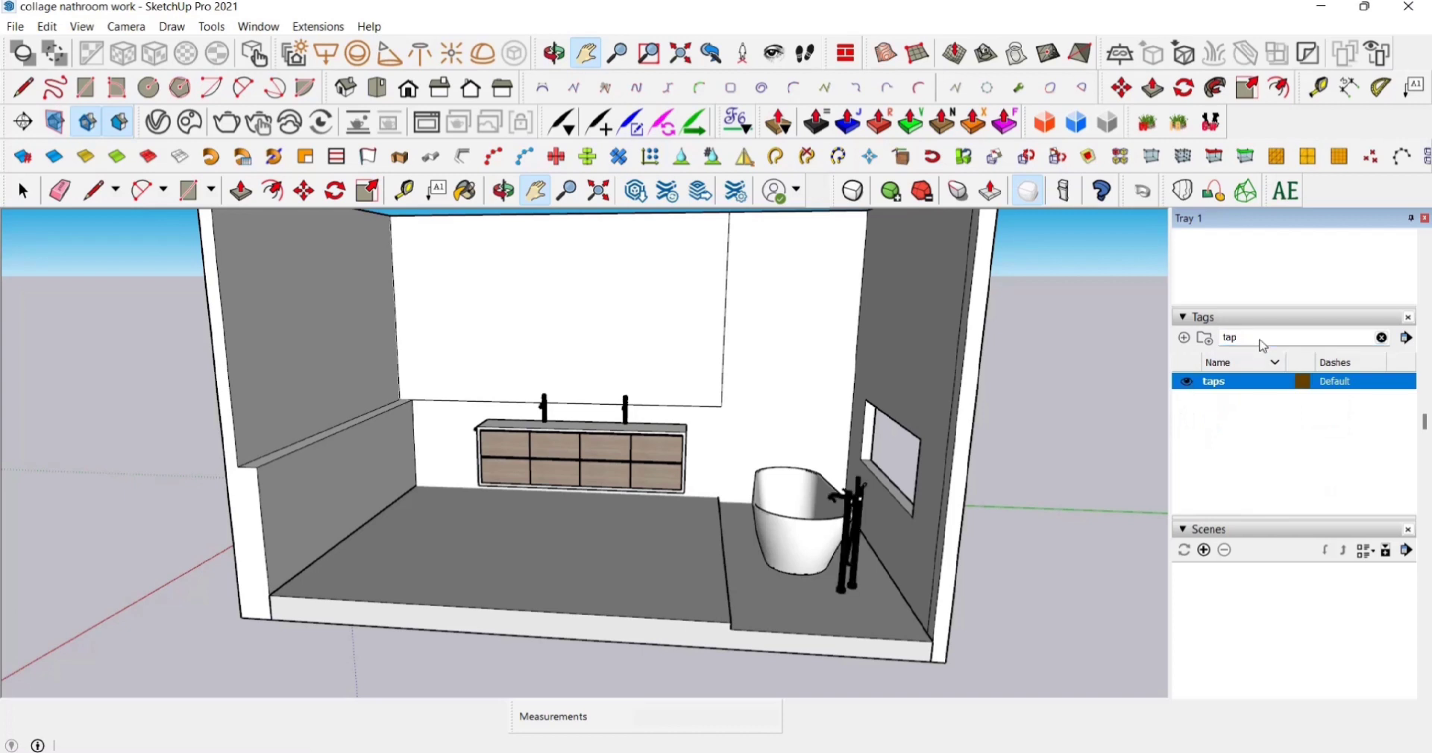
key("BackSpace")
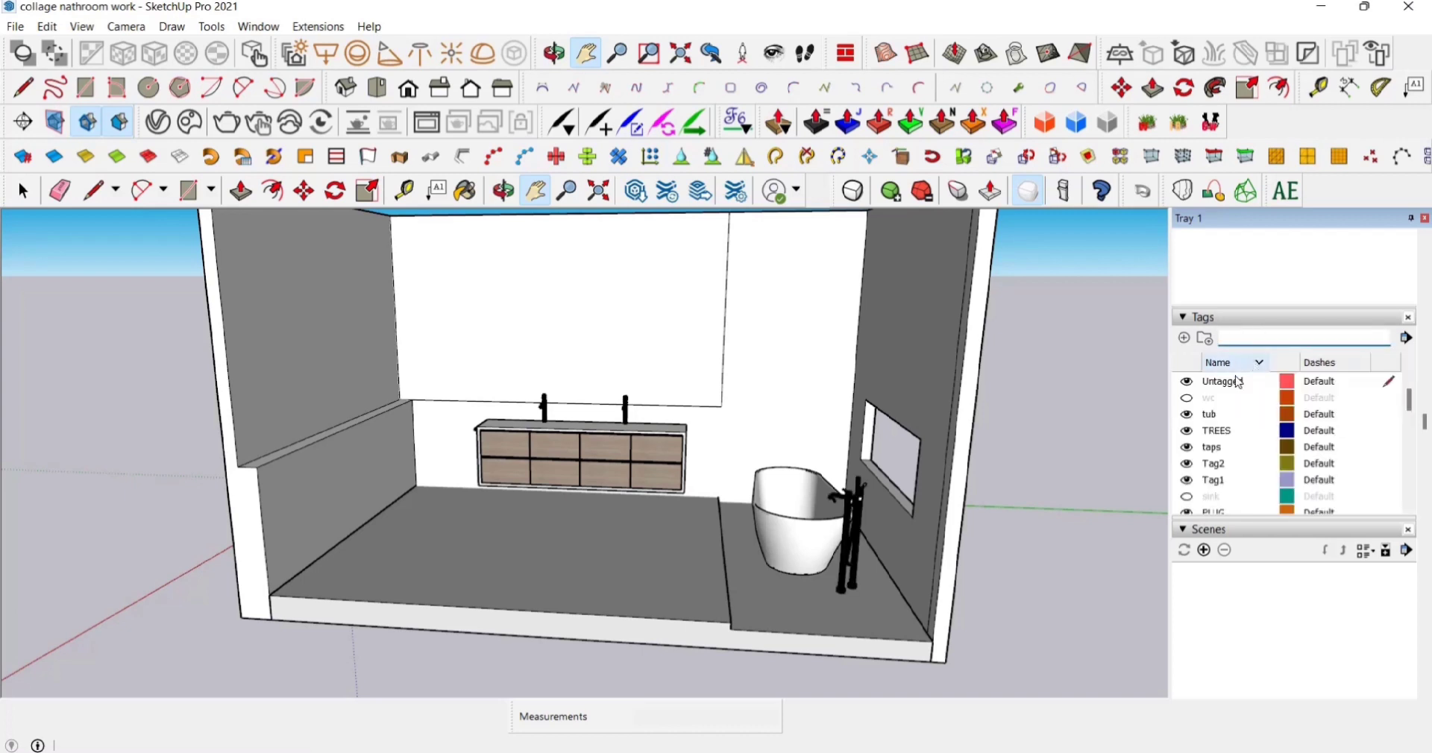
left_click(1186, 398)
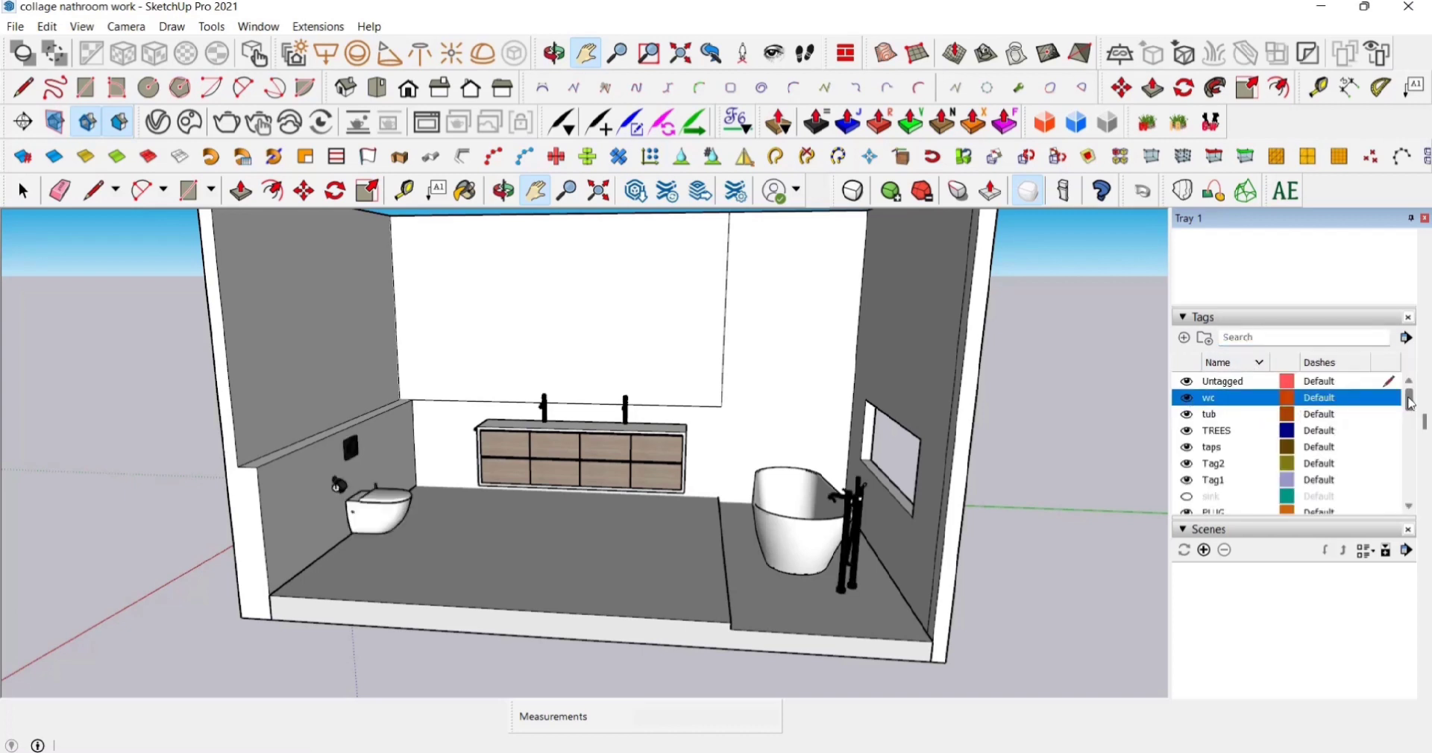
- Make the sink, mirror, LIGHTS and ledge tags visible
left_click_drag(1410, 403, 1410, 420)
left_click(1187, 446)
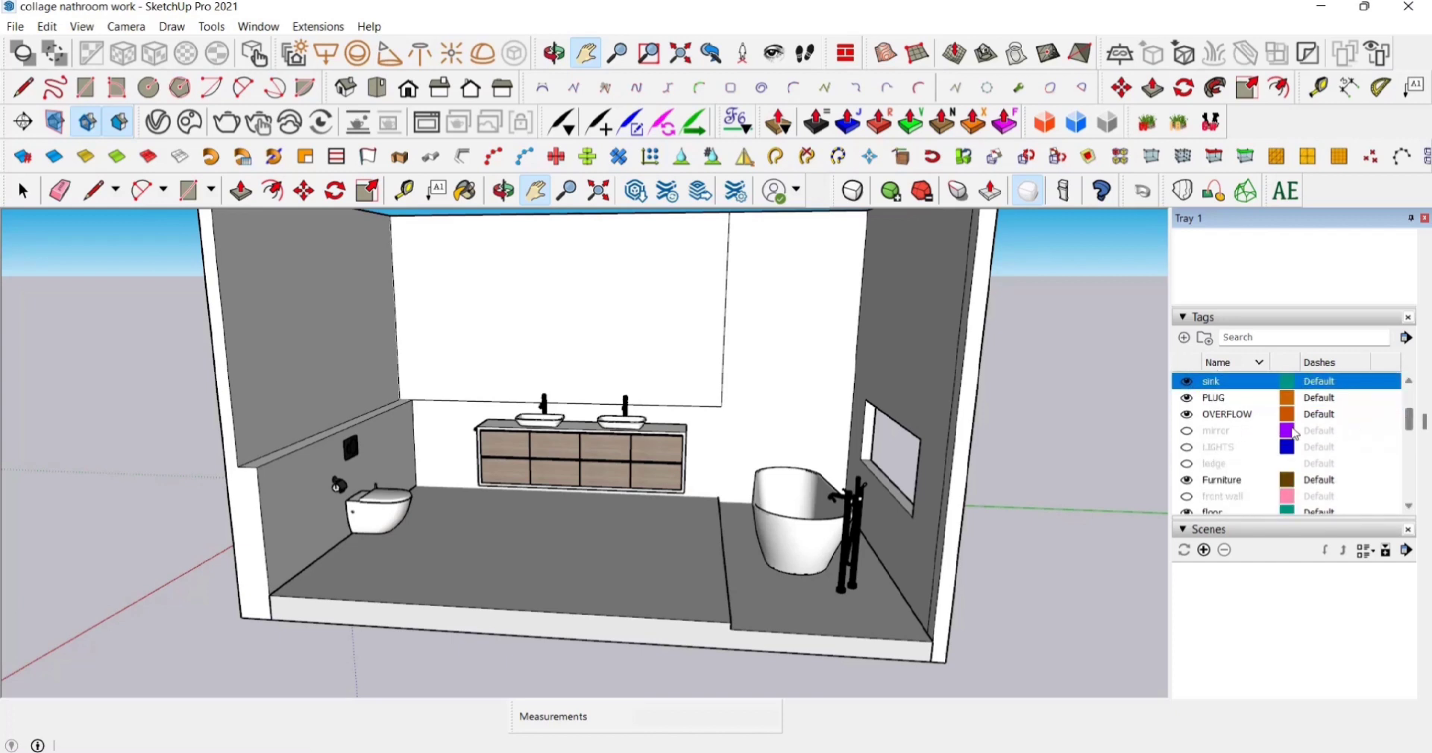
left_click(1187, 431)
left_click(1186, 447)
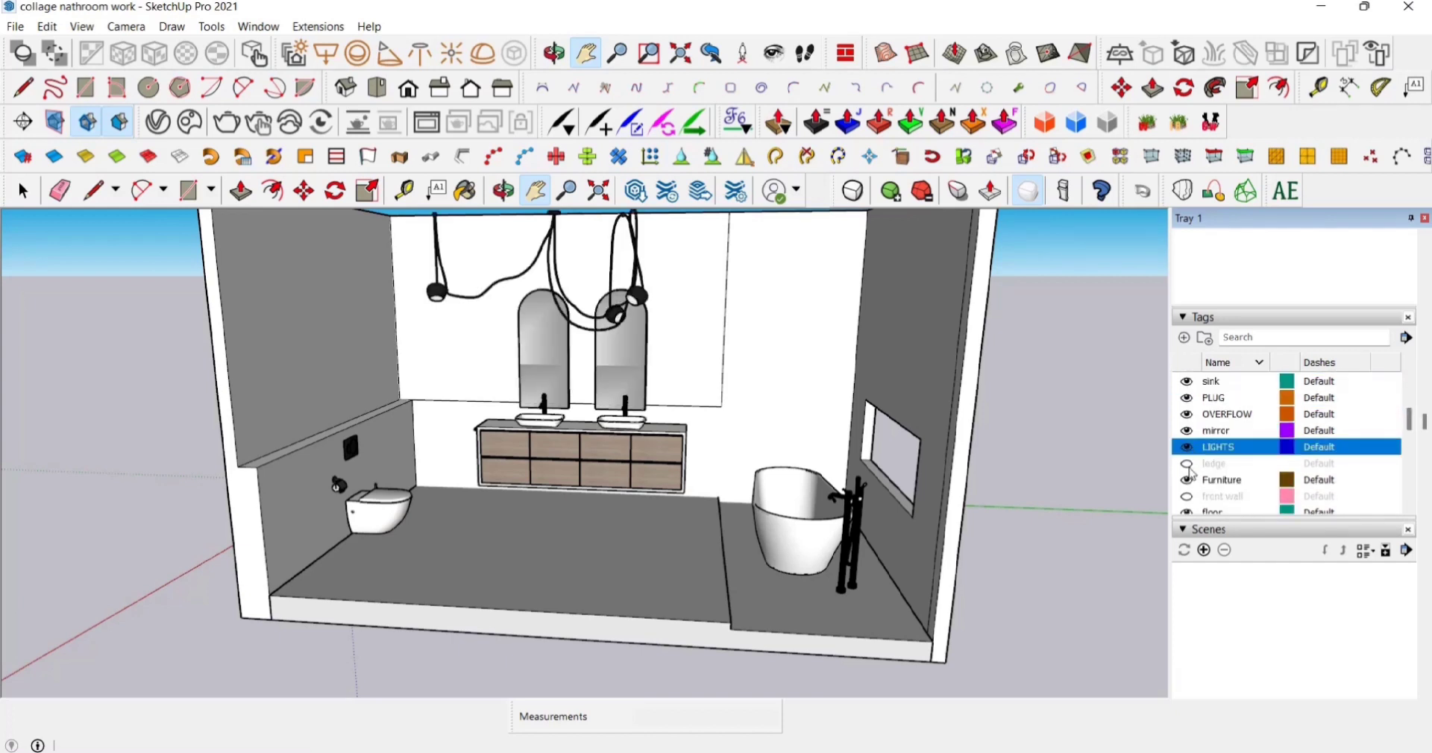
left_click(1186, 463)
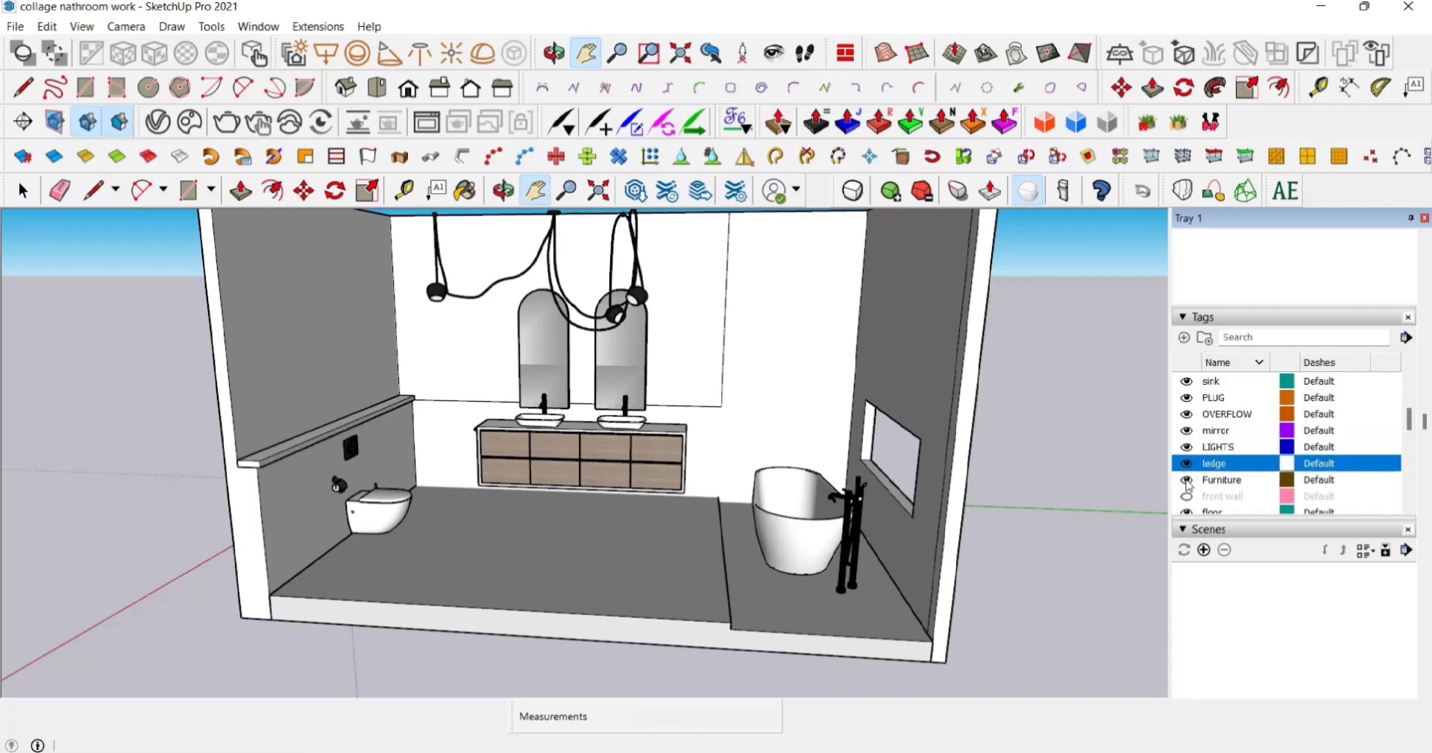
- Turn on the tags for the ceiling, the basket and the glass panels beside the bathtub
left_click_drag(1407, 419, 1416, 452)
left_click(1190, 431)
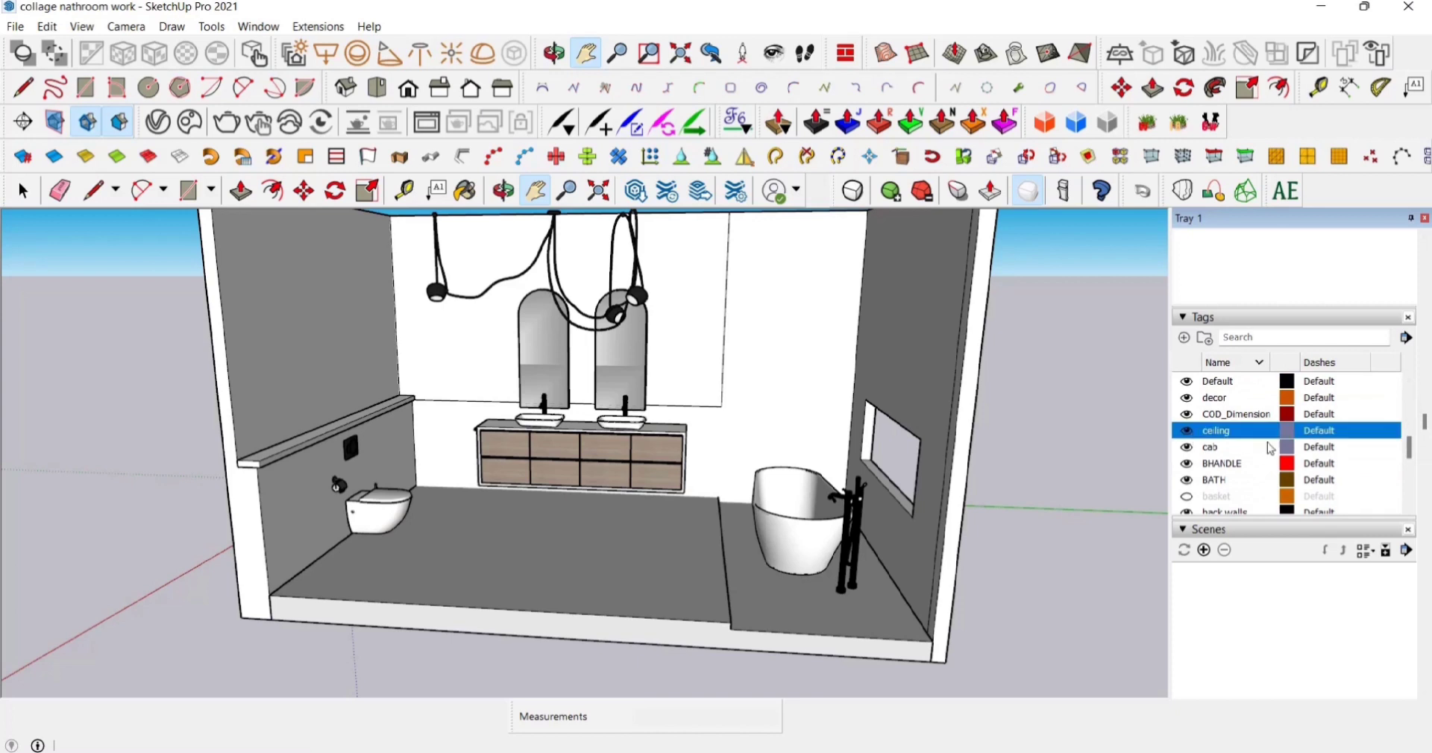
left_click_drag(1411, 454, 1411, 399)
left_click(1186, 481)
left_click(1191, 481)
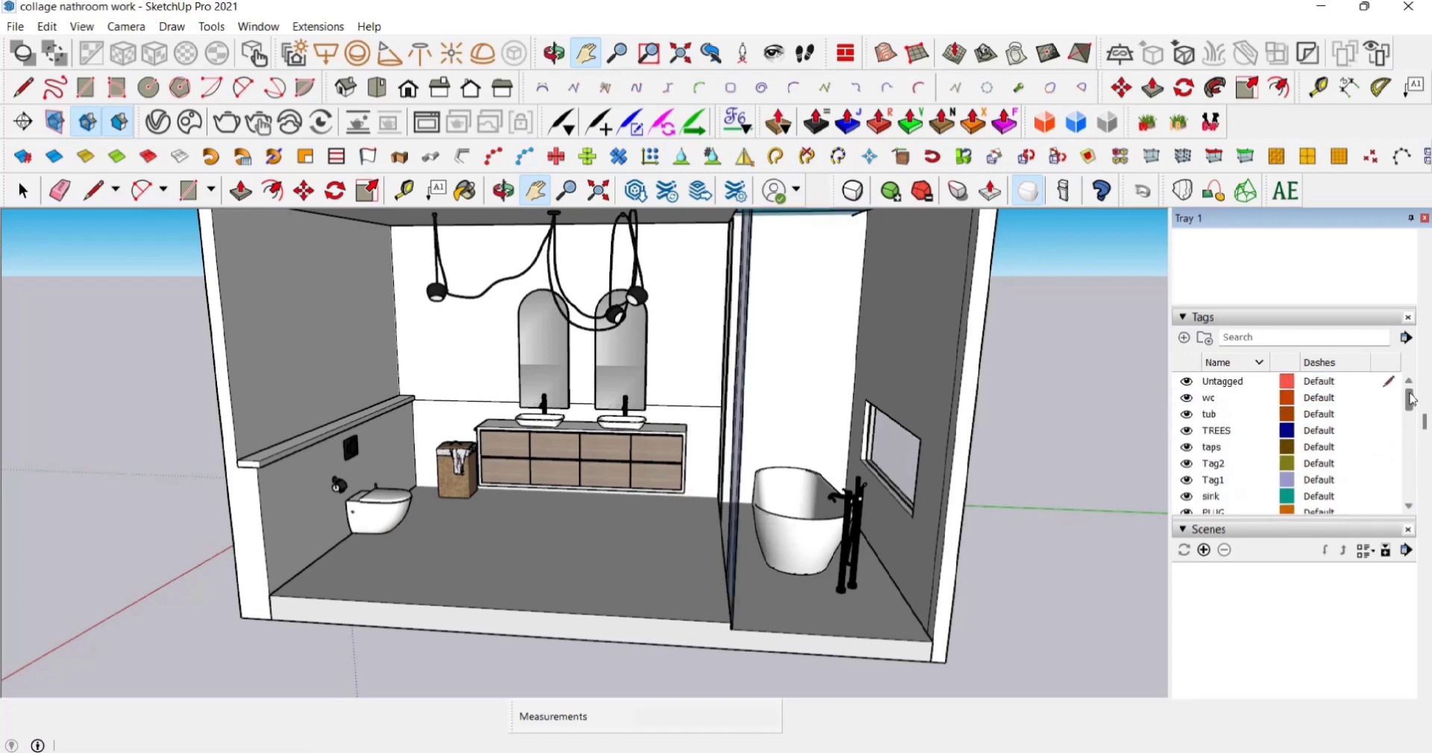
- Measure the opening between the two glass panels in front of the bathtub along their floor line
middle_click_drag(783, 306, 586, 468)
scroll(451, 479, "up", 3)
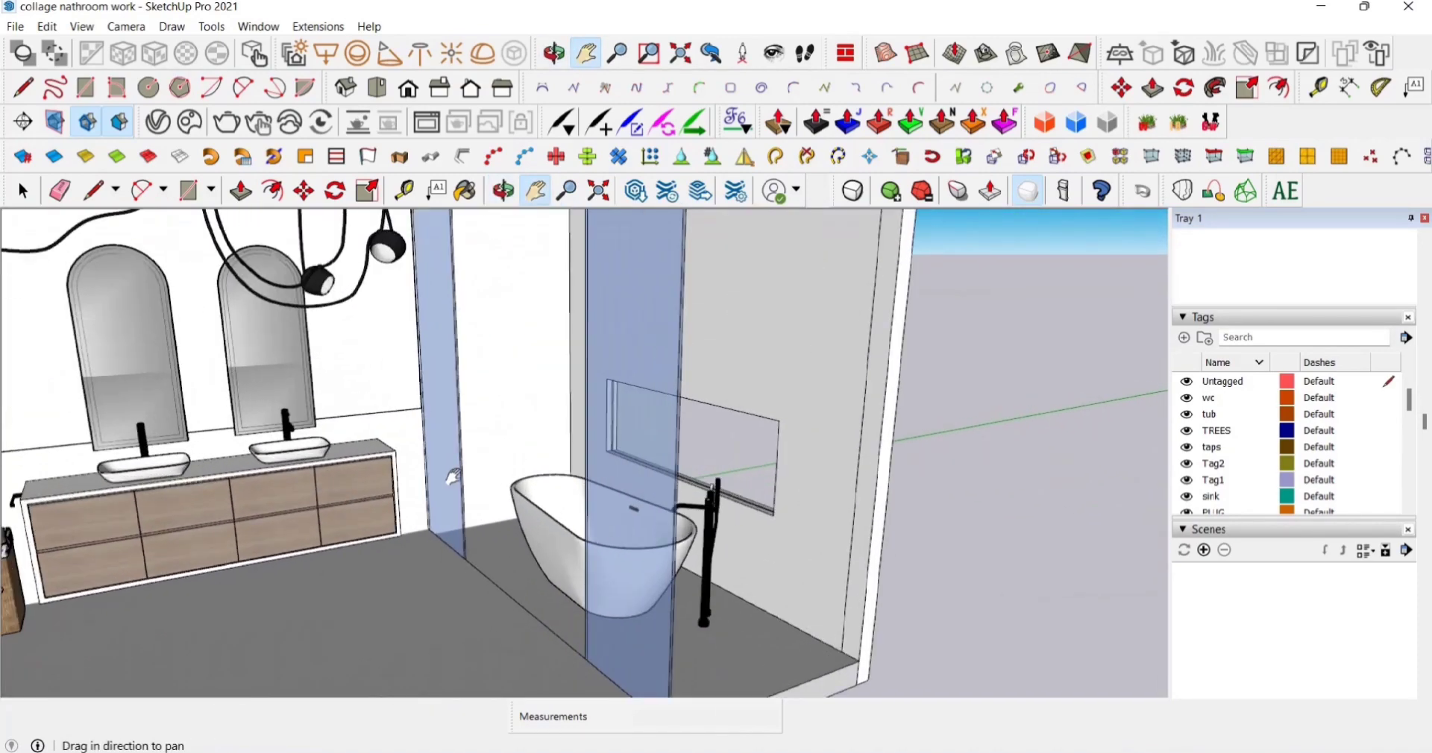
middle_click_drag(451, 479, 598, 448)
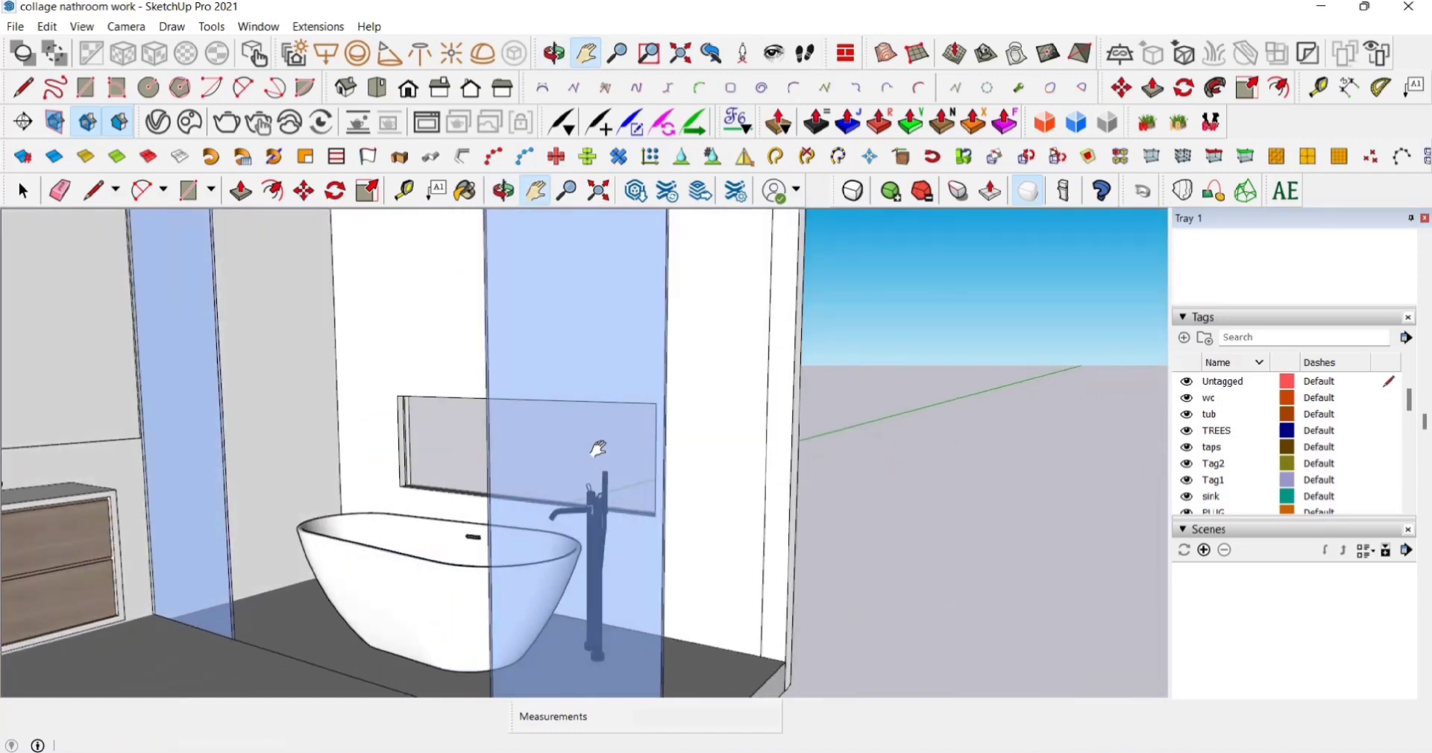
left_click_drag(596, 478, 780, 463)
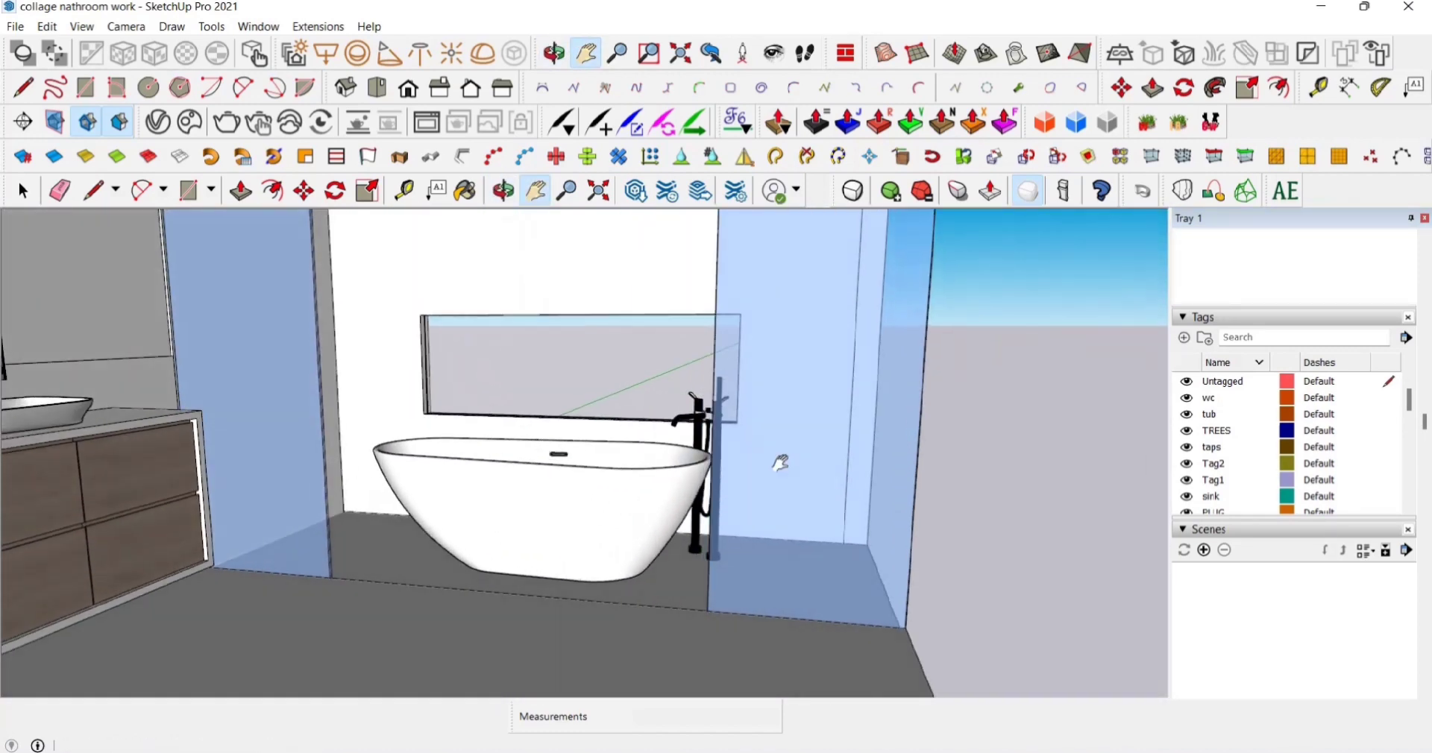
key("t")
left_click(330, 576)
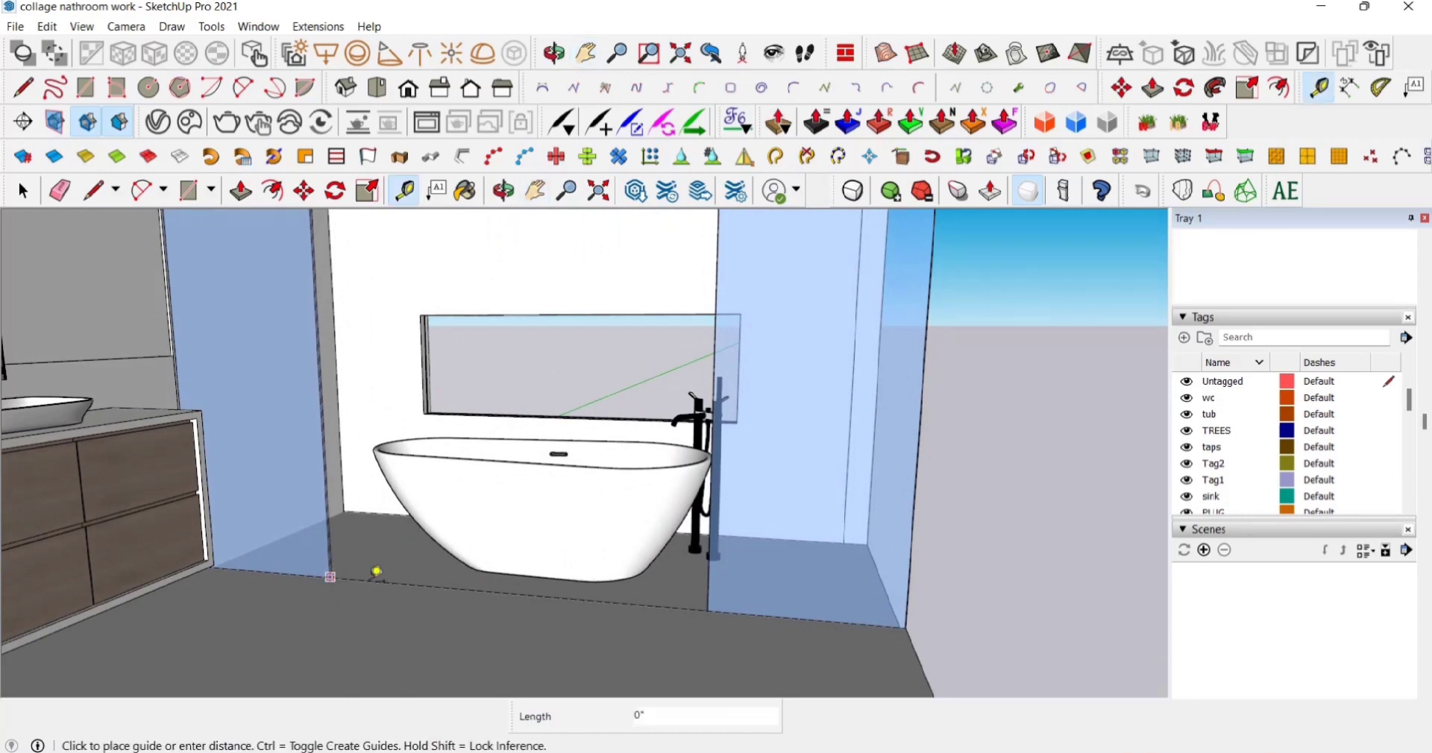
left_click(707, 611)
- Measure the widths of both glass panels in front of the bathtub
left_click(707, 563)
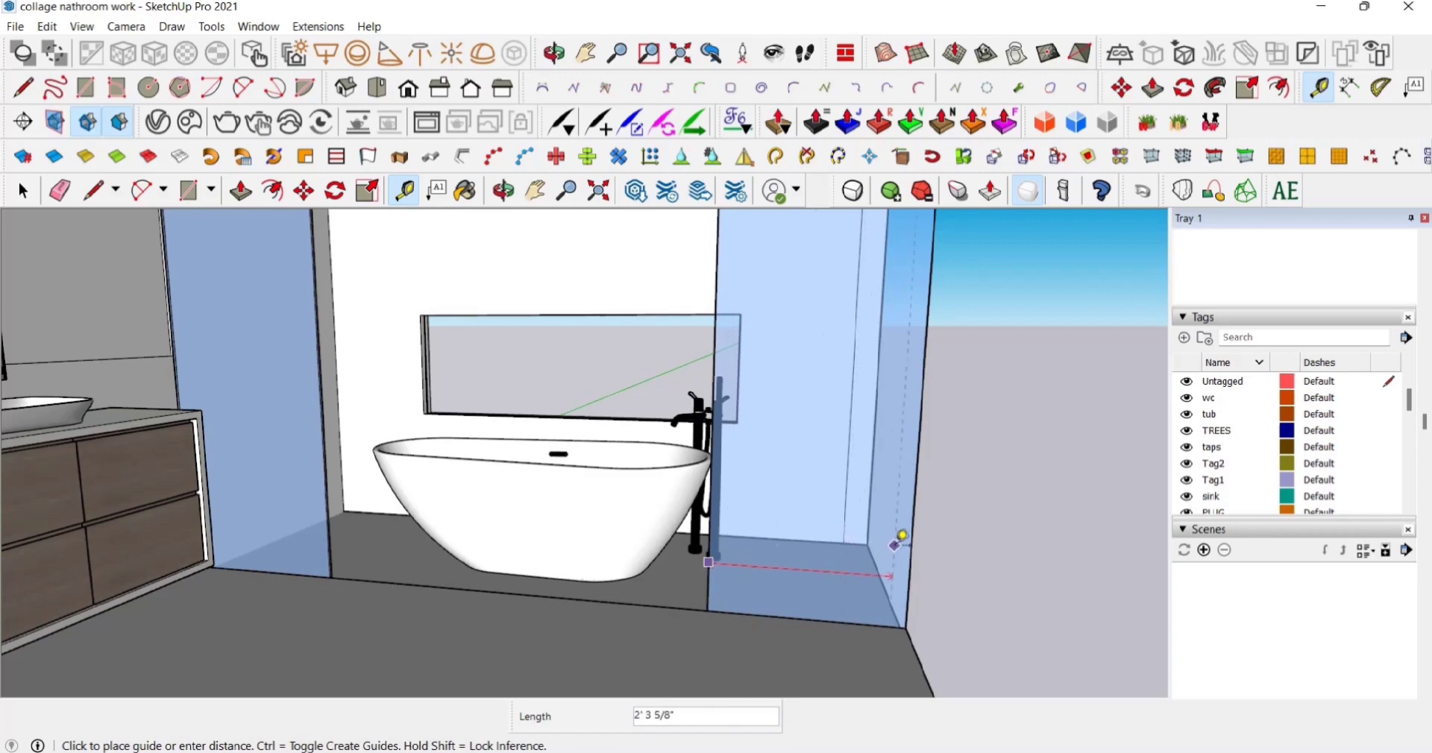
left_click(911, 544)
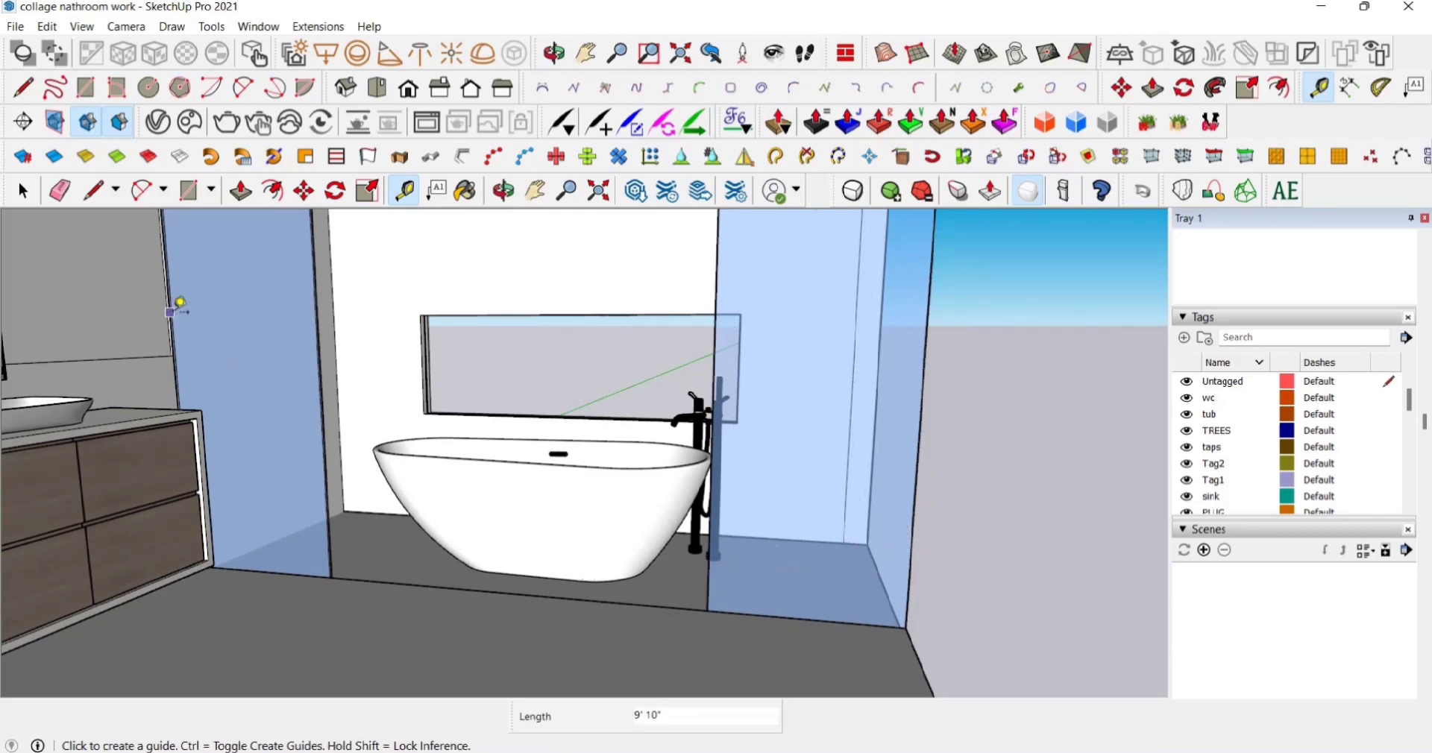
left_click(170, 312)
left_click(315, 324)
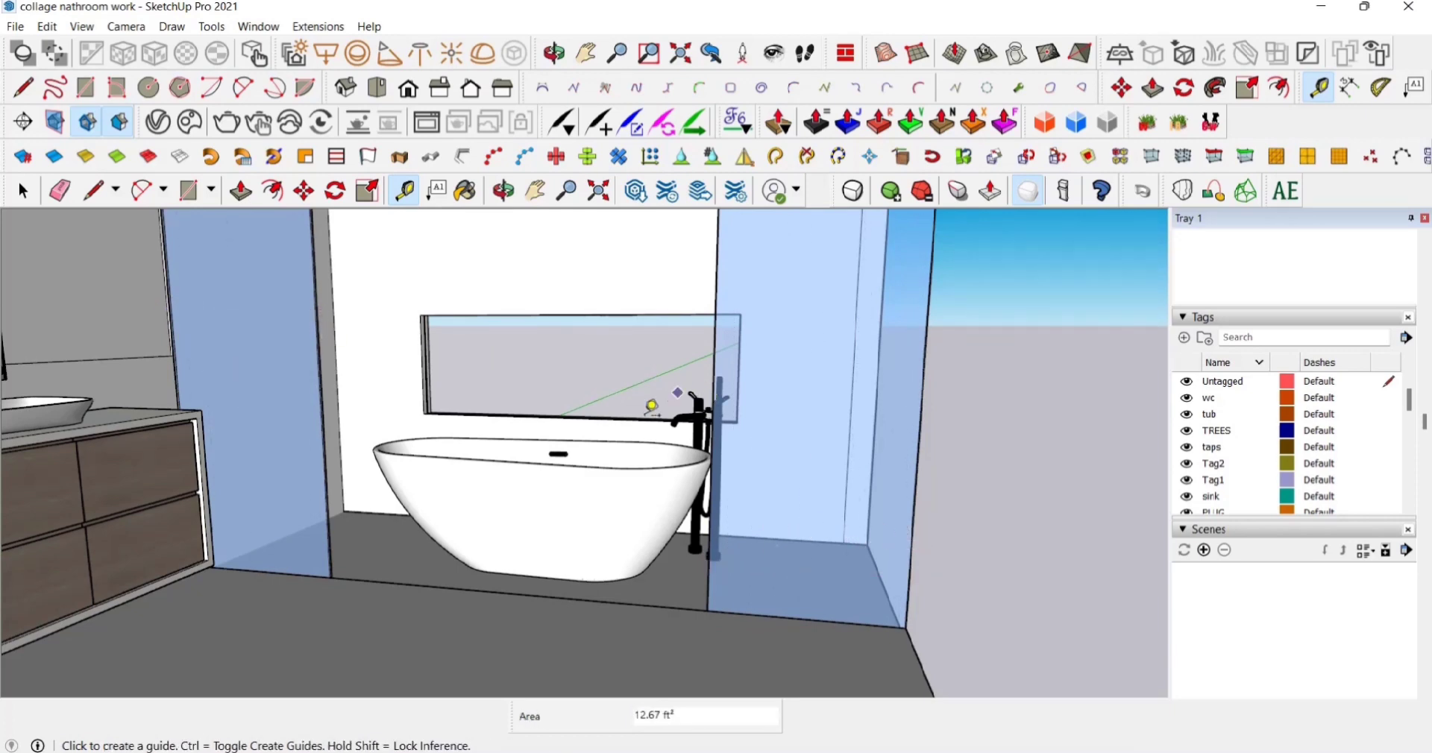
- Measure the glass roof panel above the bathtub along its outer short edge from the top view
middle_click_drag(646, 415, 345, 435)
scroll(447, 347, "down", 4)
left_click(535, 193)
left_click_drag(528, 287, 553, 369)
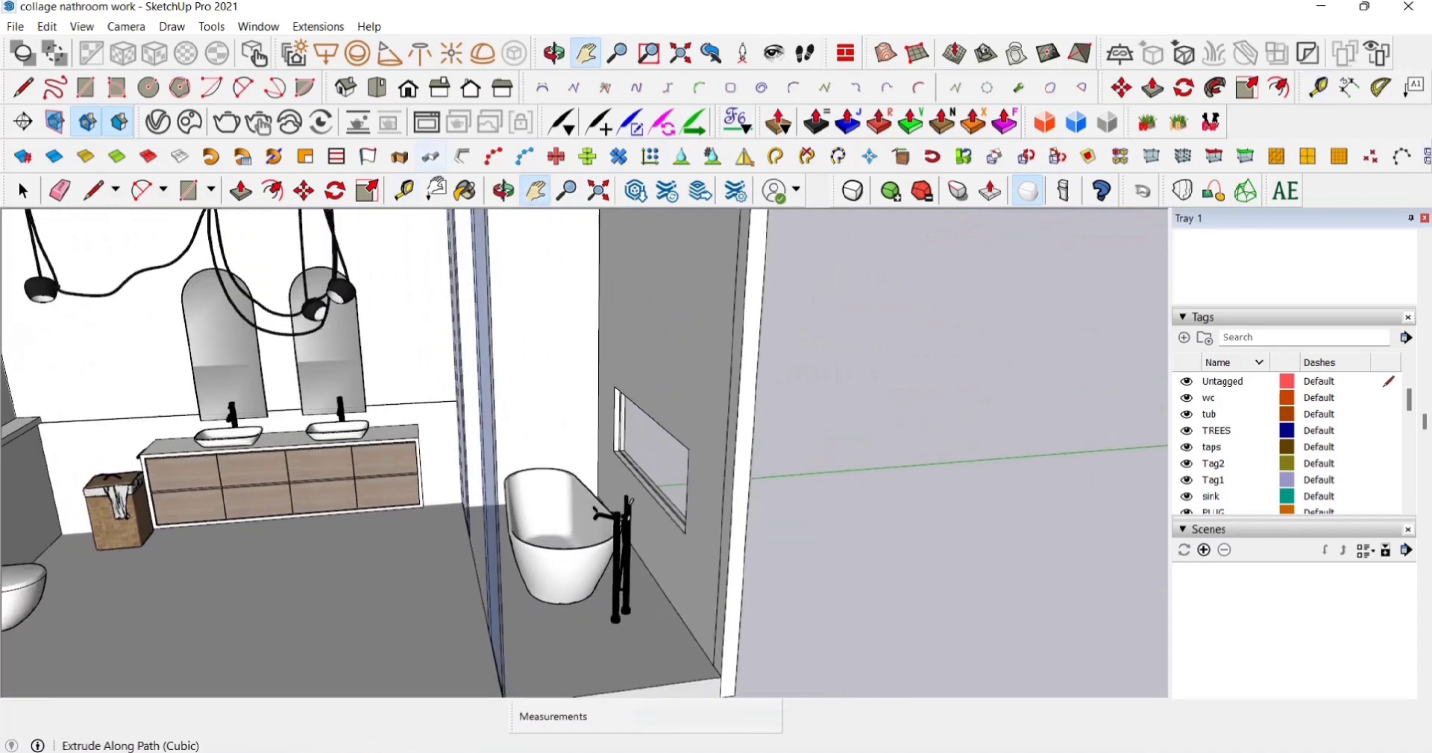
left_click(377, 88)
scroll(582, 313, "down", 1)
left_click_drag(569, 434, 497, 503)
key("t")
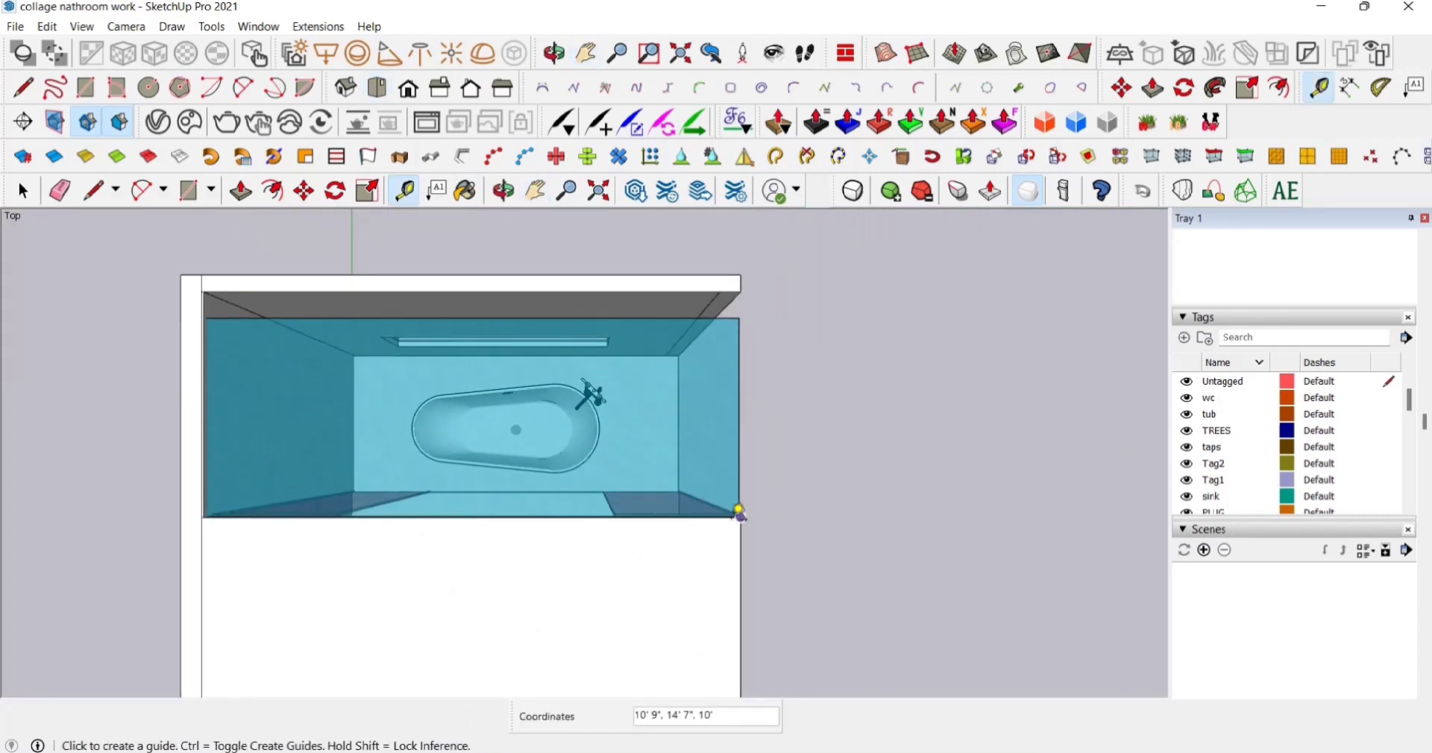
left_click(740, 517)
key("Escape")
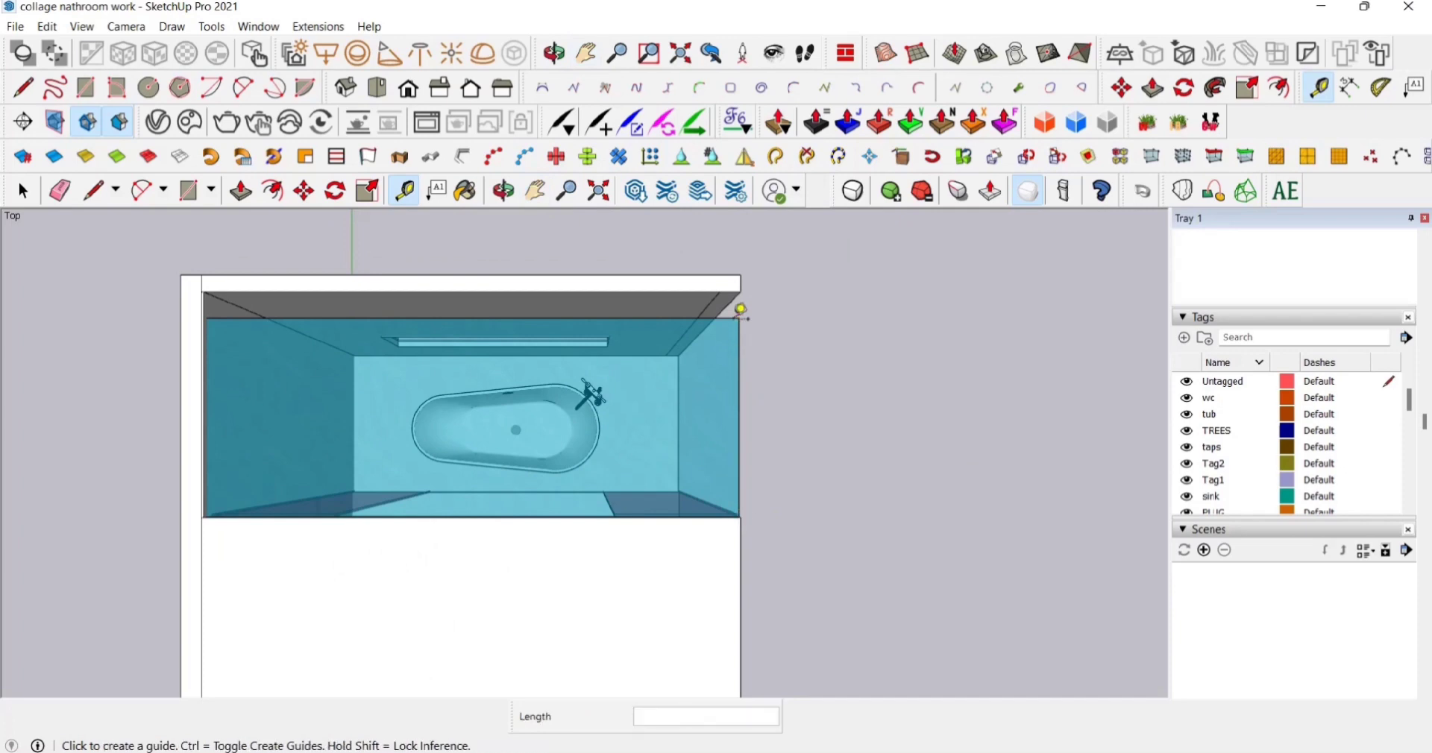
- Return to a perspective view of the whole furnished bathroom from its open front
key("h")
middle_click_drag(761, 531, 306, 314)
scroll(560, 456, "down", 4)
middle_click_drag(560, 456, 358, 299)
scroll(546, 523, "up", 1)
middle_click_drag(546, 523, 596, 494)
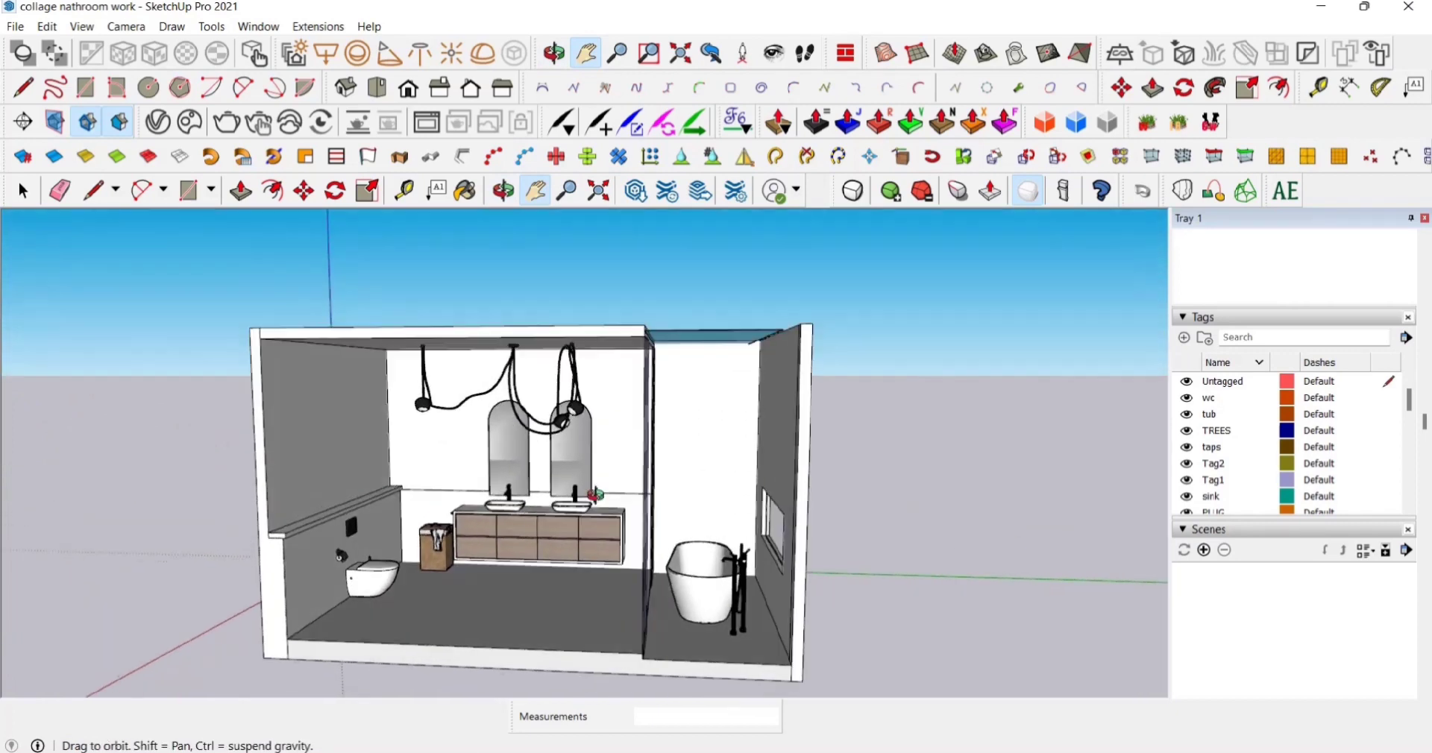
- Switch the front wall tag's visibility on and off again
scroll(597, 494, "down", 2)
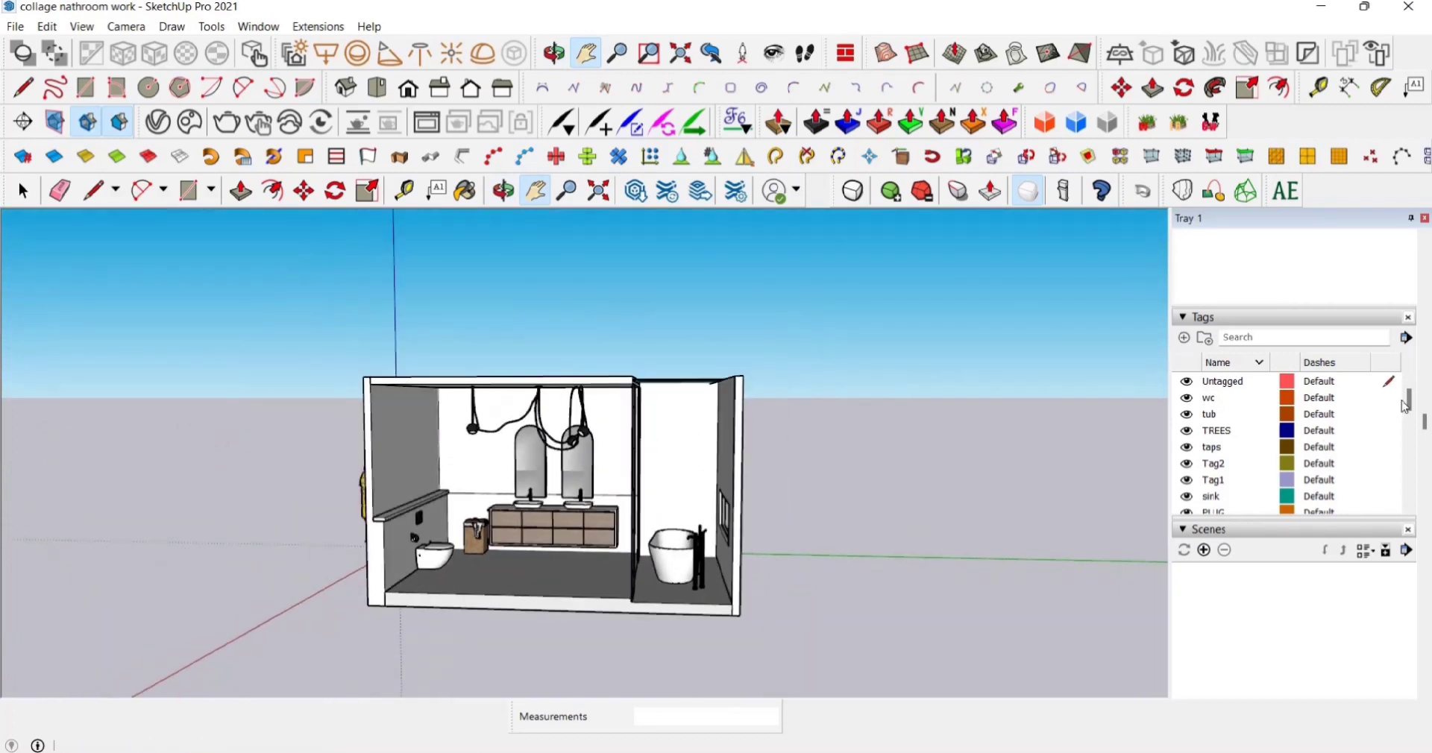
left_click_drag(1410, 402, 1414, 436)
left_click(1186, 415)
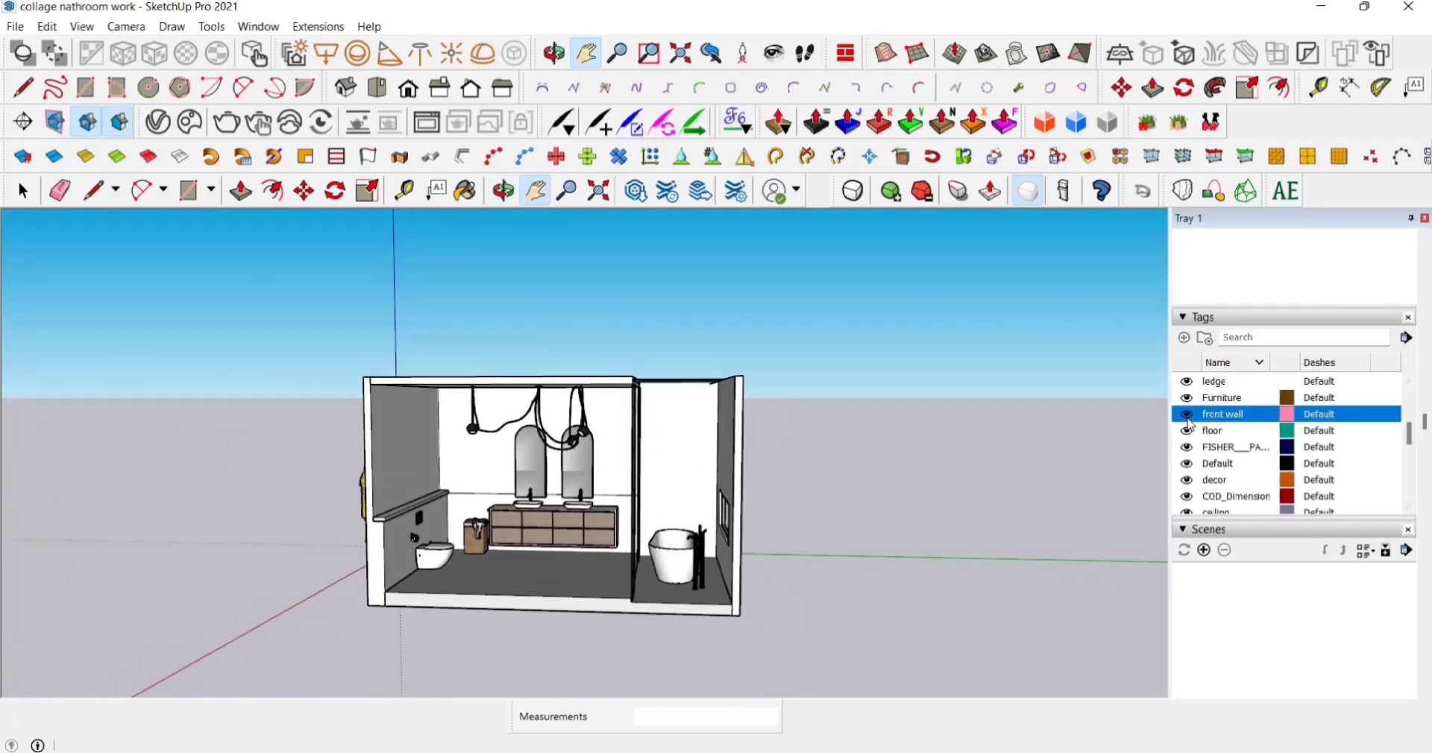
left_click(1186, 414)
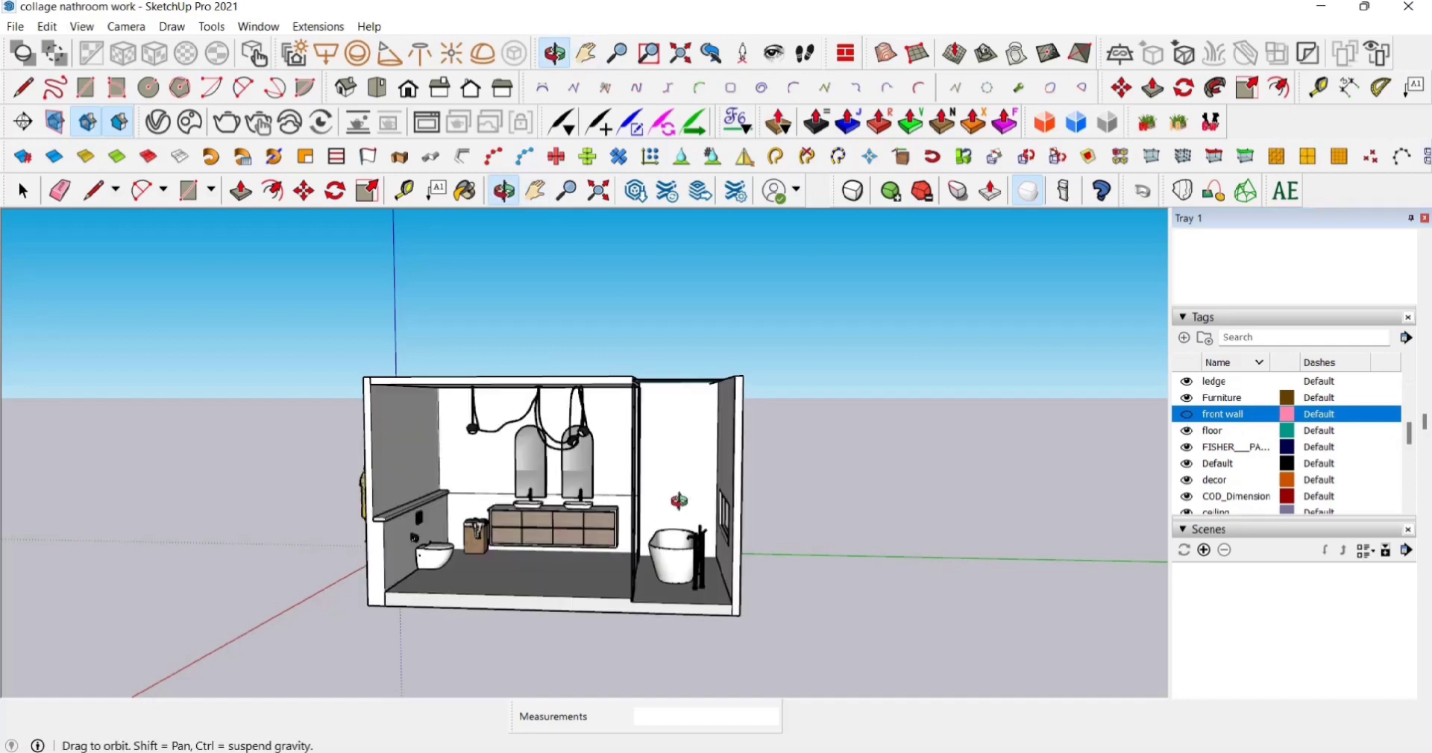
- Examine the furnished bathroom through its open front from several angles and distances, including the glass panels, window and glass roof
middle_click_drag(678, 502, 548, 522)
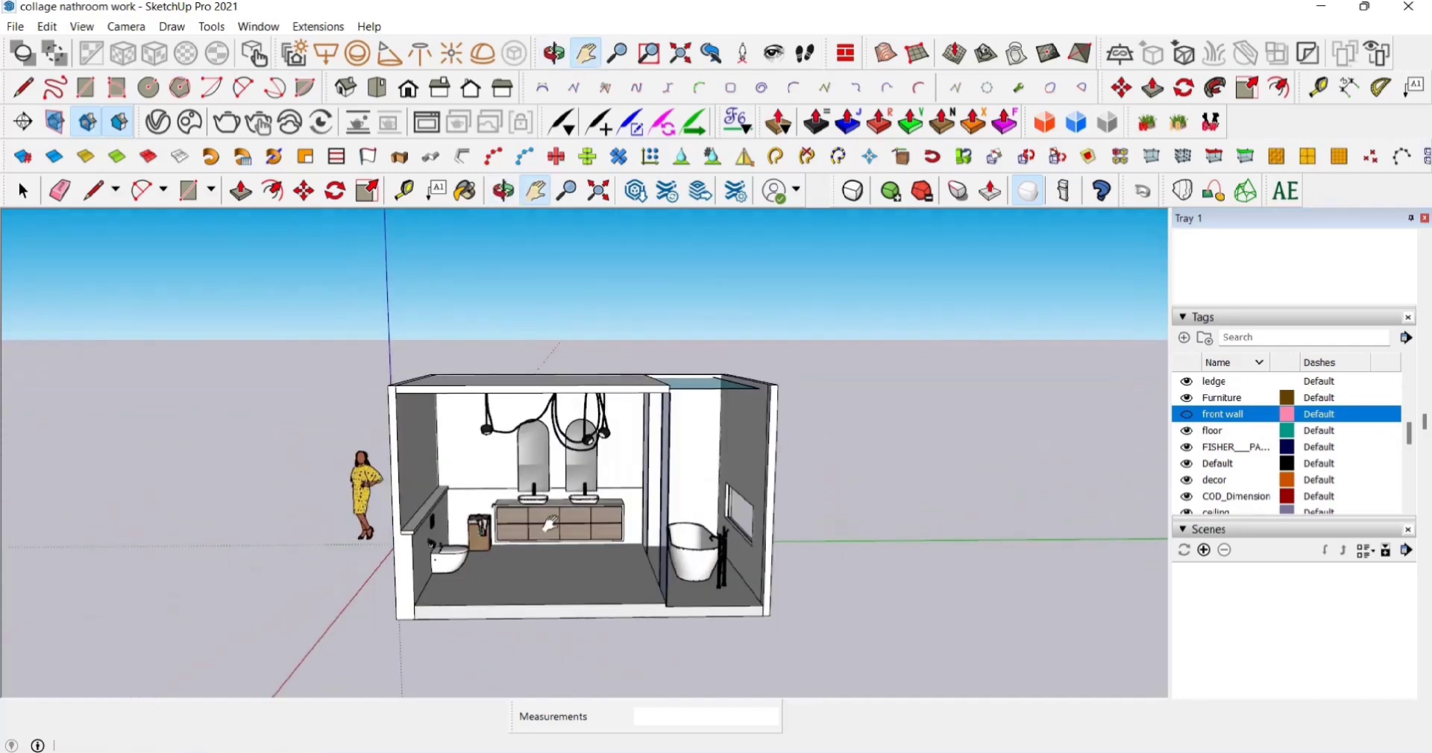
scroll(550, 524, "up", 8)
scroll(552, 524, "down", 10)
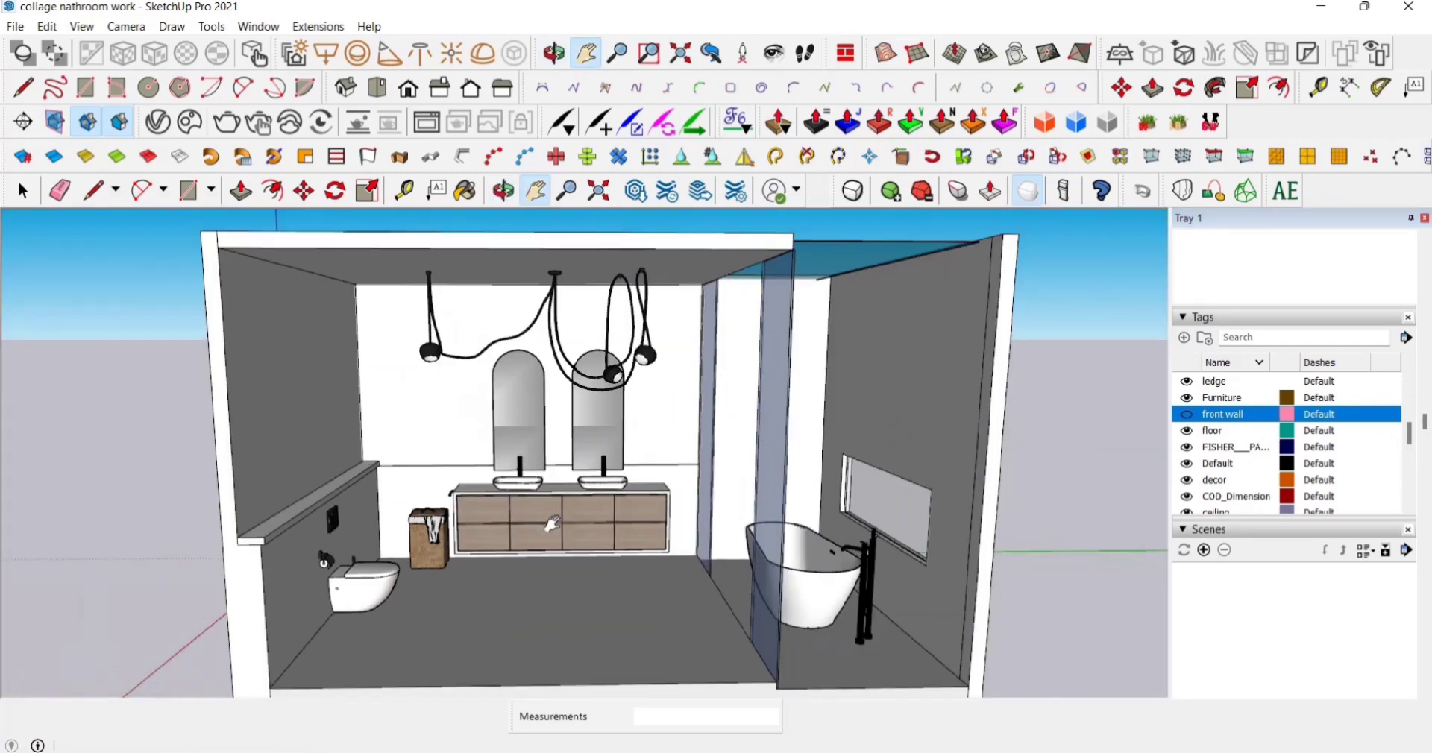
scroll(1423, 410, "down", 6)
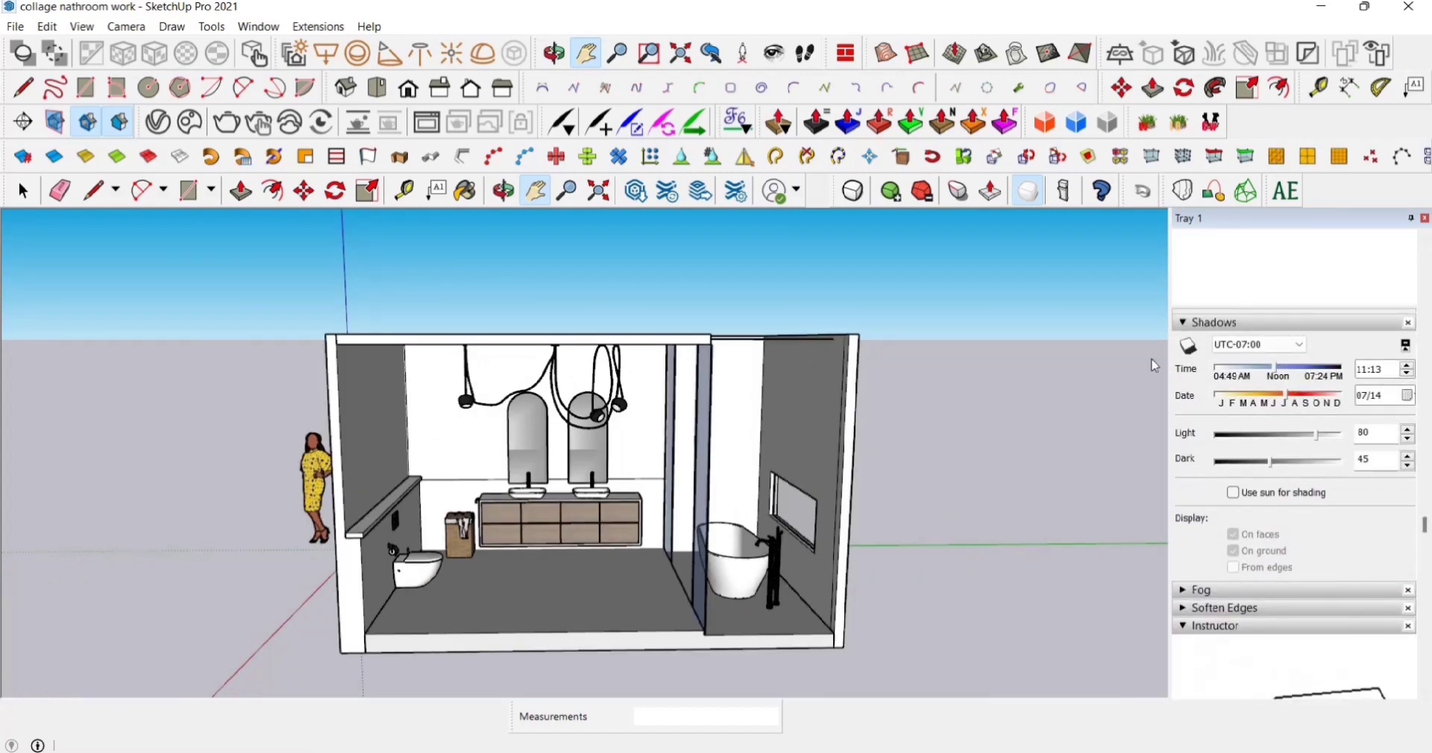
middle_click_drag(761, 395, 608, 425)
middle_click_drag(608, 425, 611, 440, "shift")
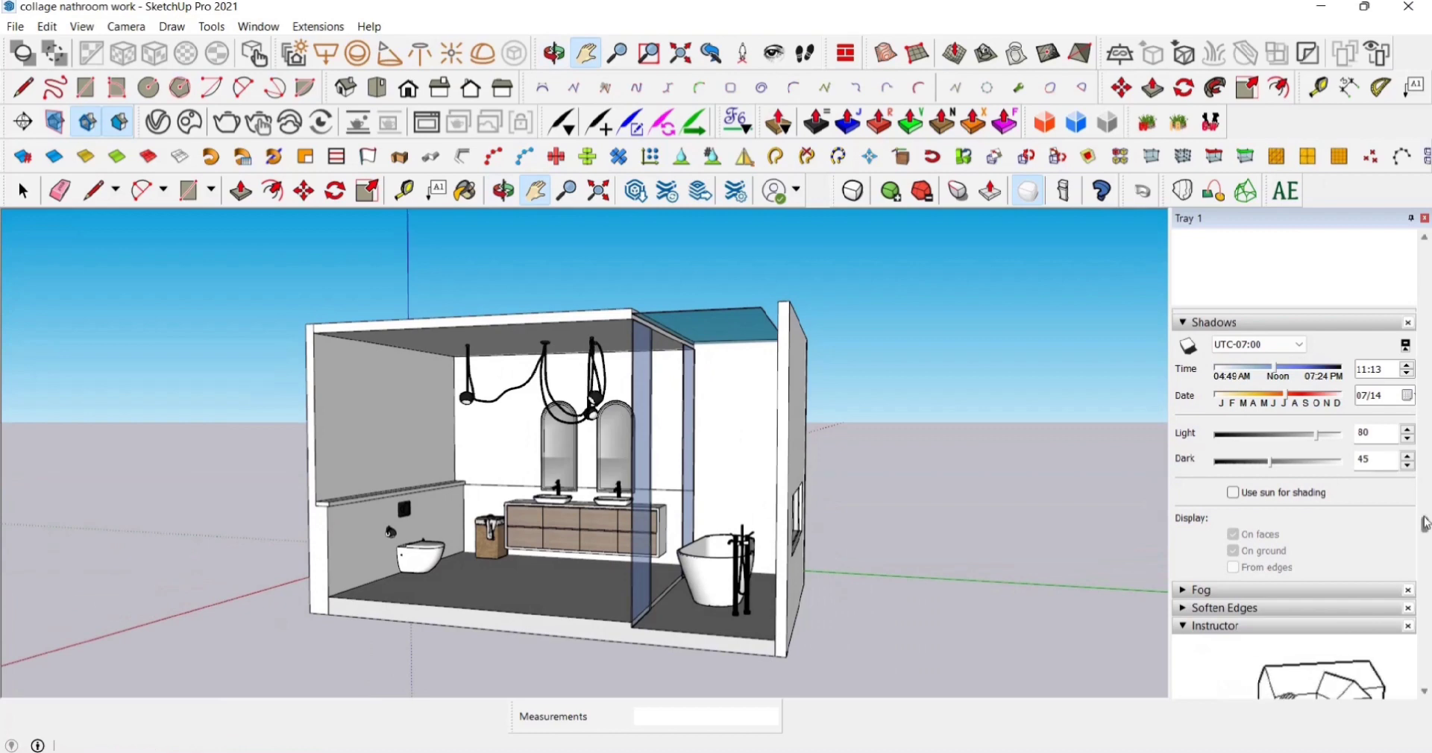
left_click_drag(1428, 530, 1426, 410)
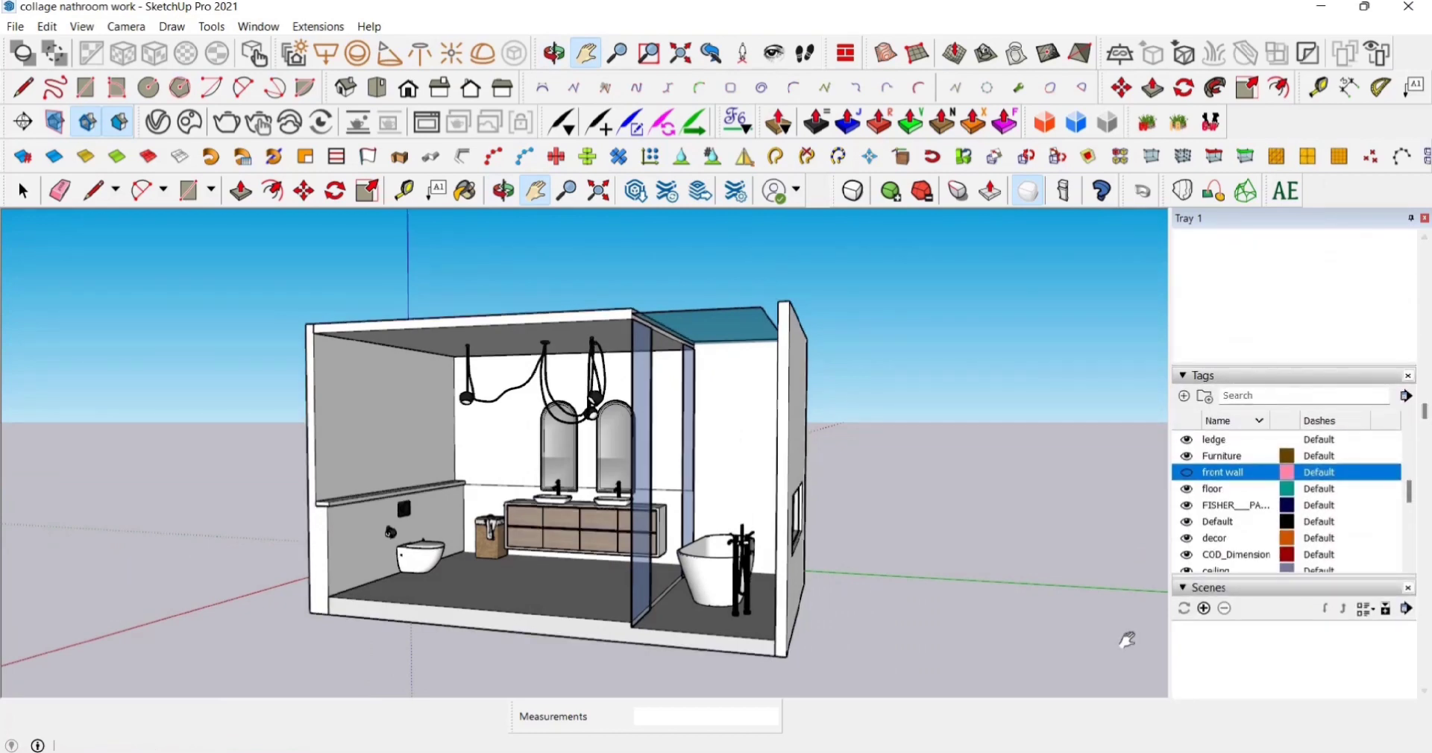
middle_click_drag(797, 593, 825, 590)
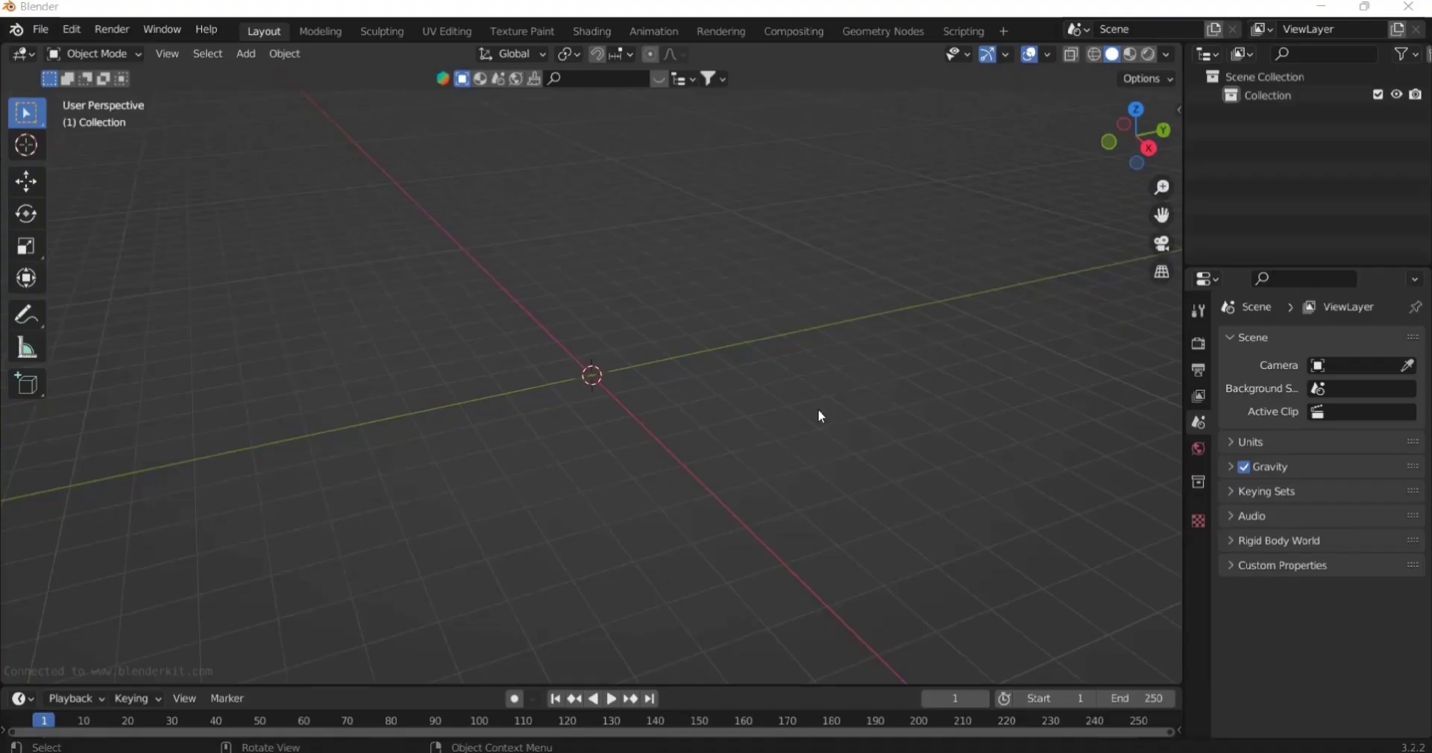
- Switch to Blender and import the SketchUp file collage nathroom work.skp from the F: drive
middle_click_drag(820, 349, 552, 230)
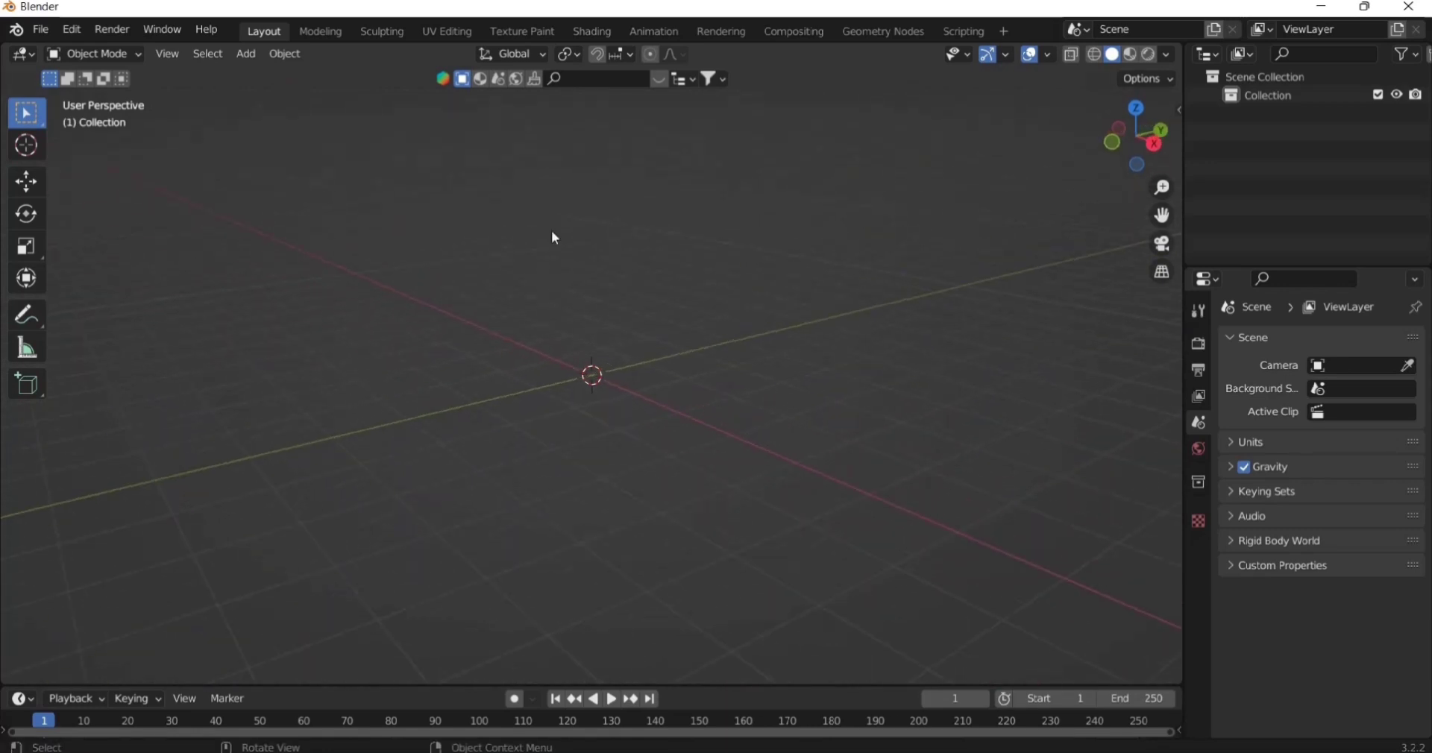
left_click(41, 30)
mouse_move(187, 290)
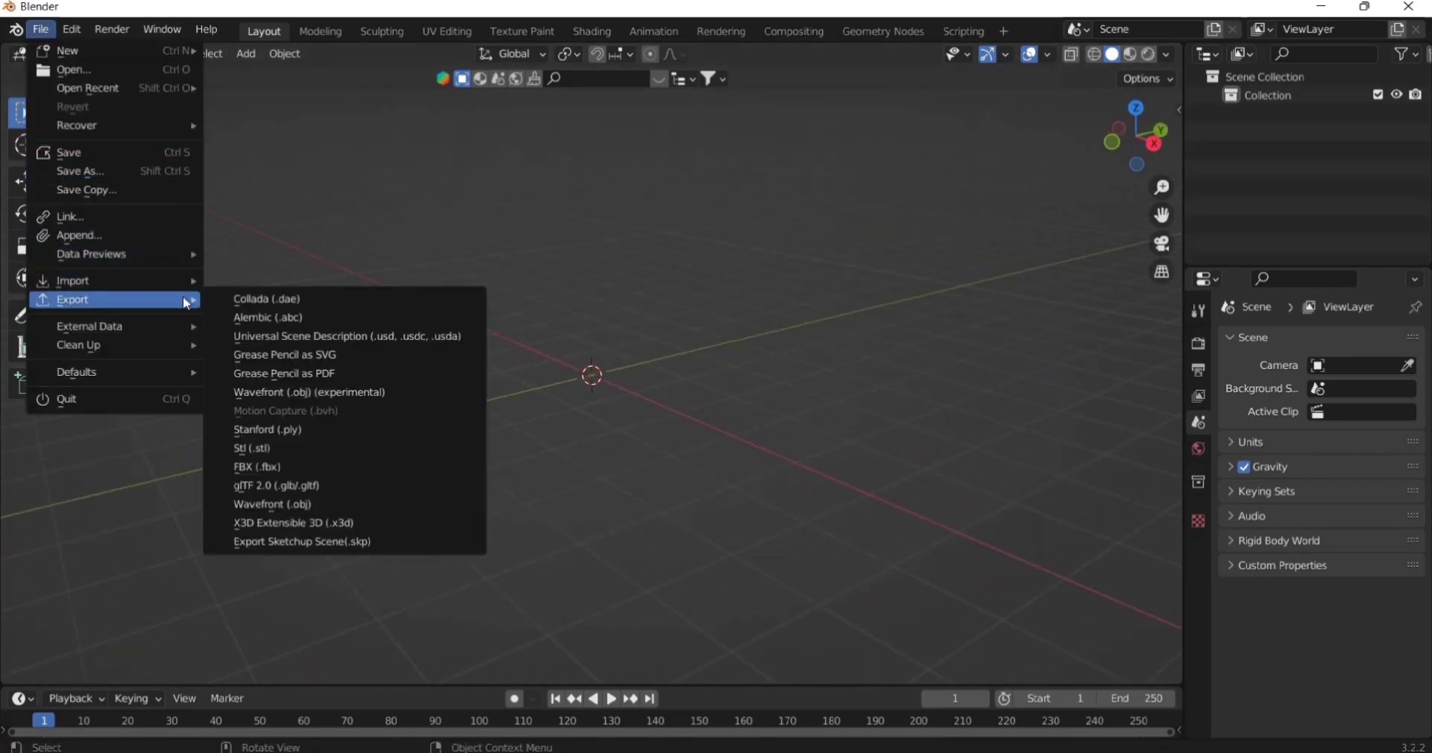
left_click(349, 541)
left_click(335, 224)
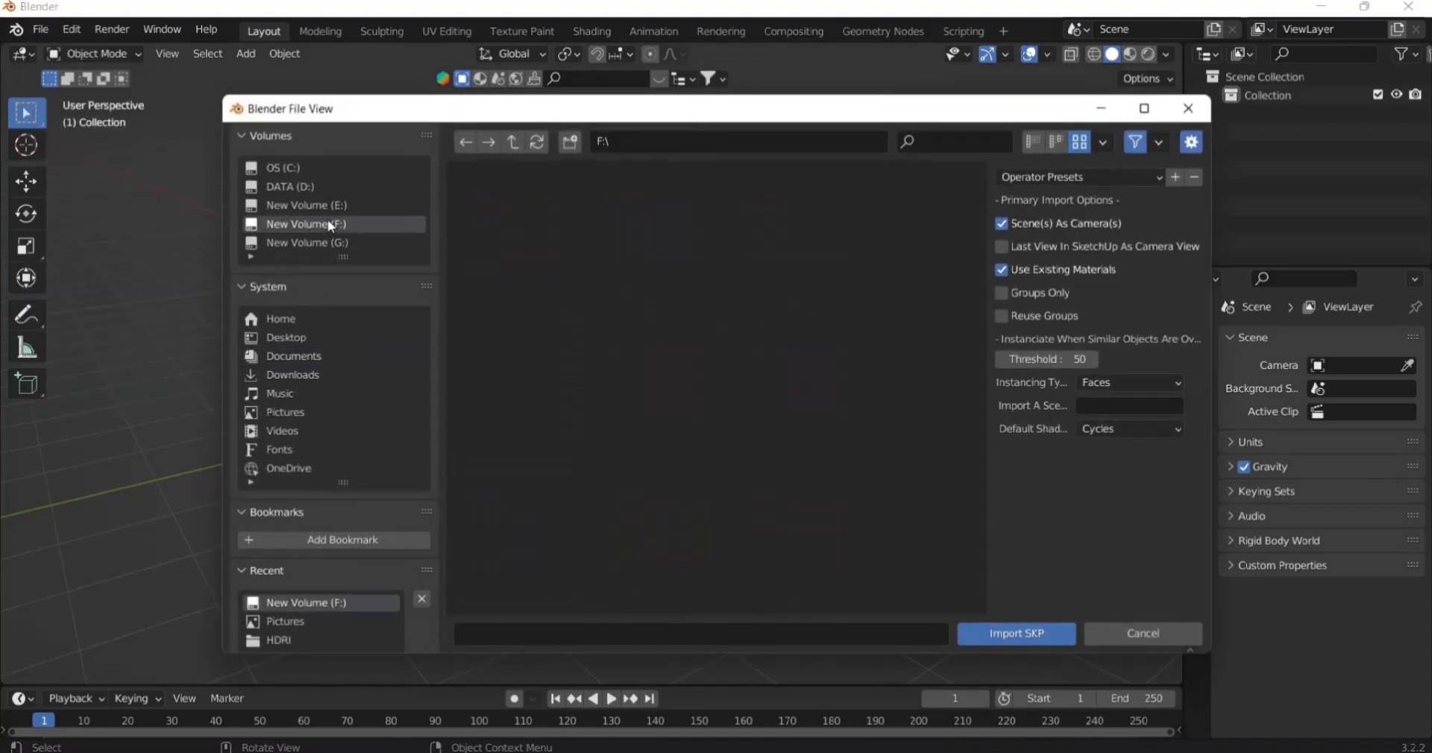
scroll(866, 414, "down", 8)
scroll(865, 415, "down", 1)
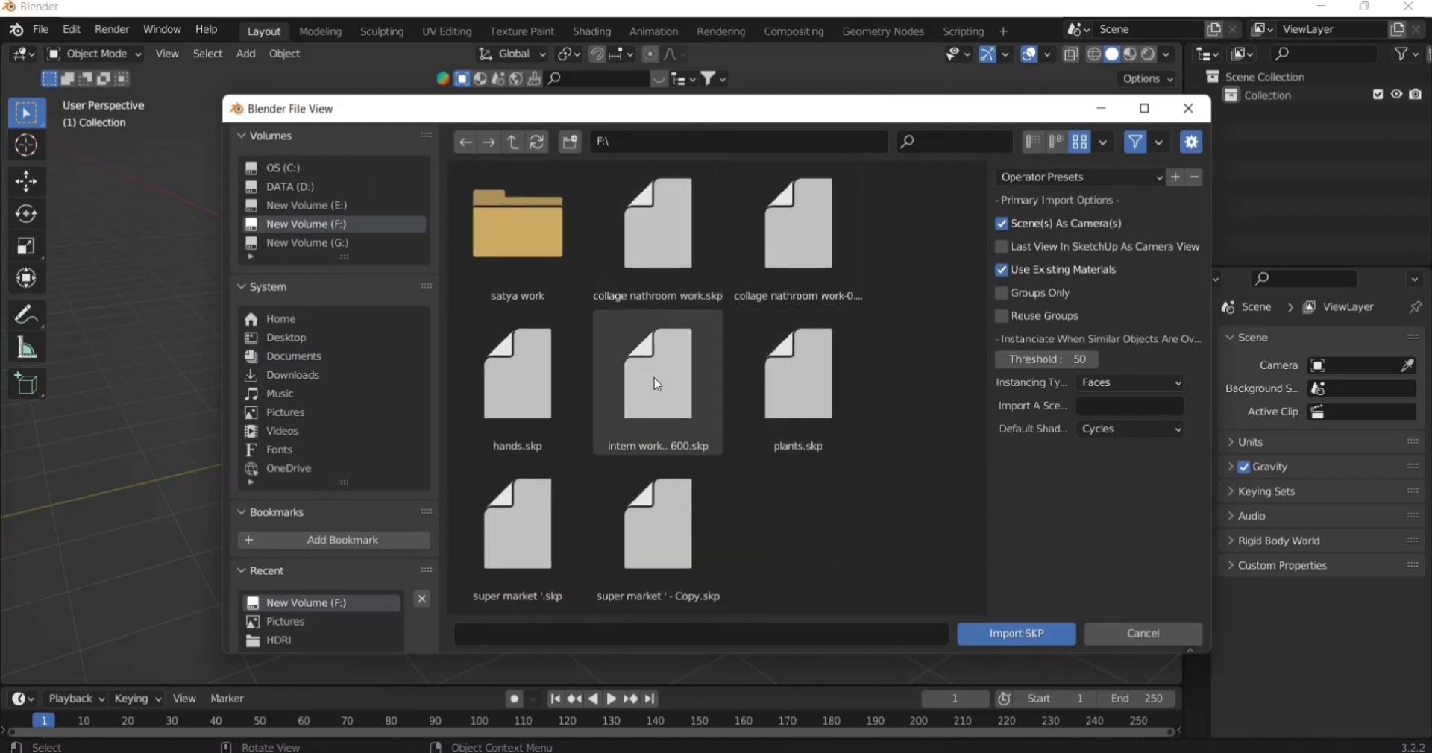
left_click(668, 275)
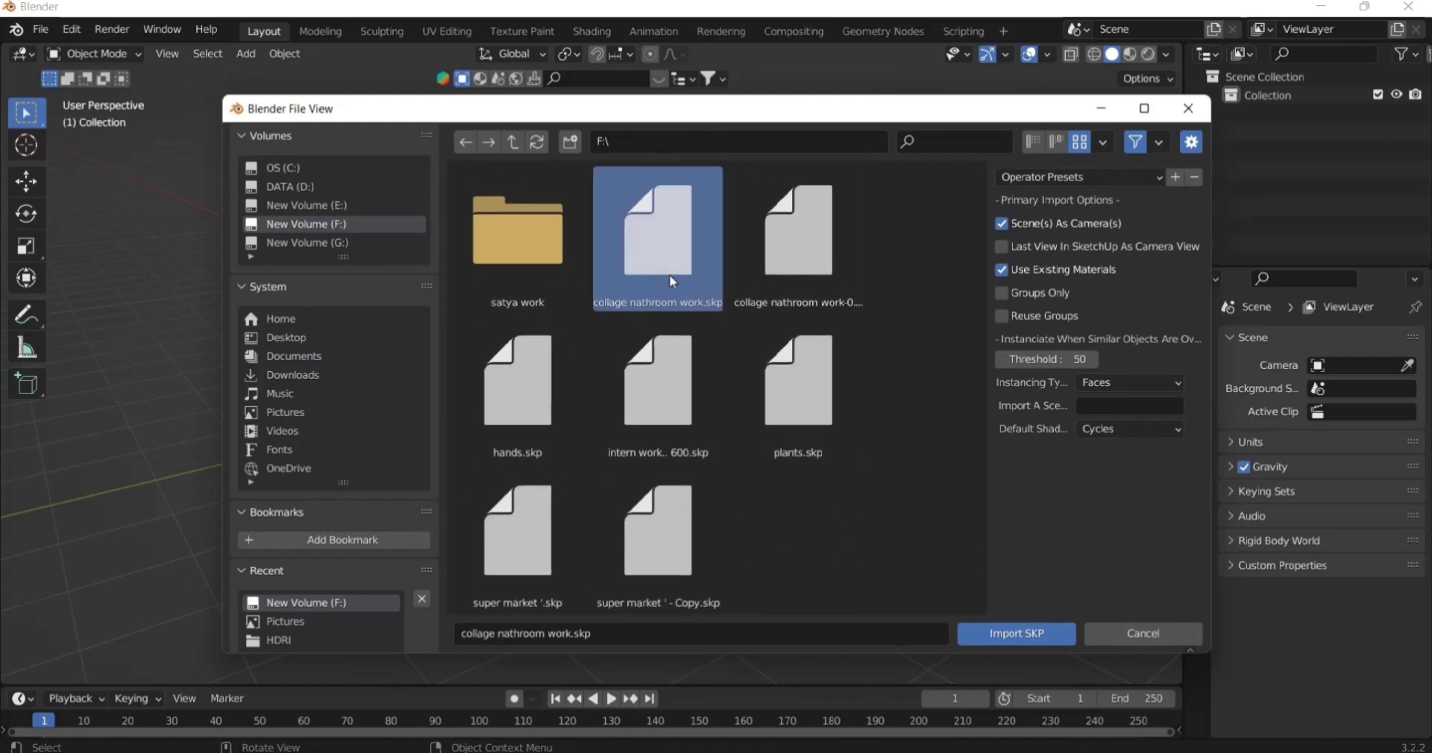
left_click(1003, 633)
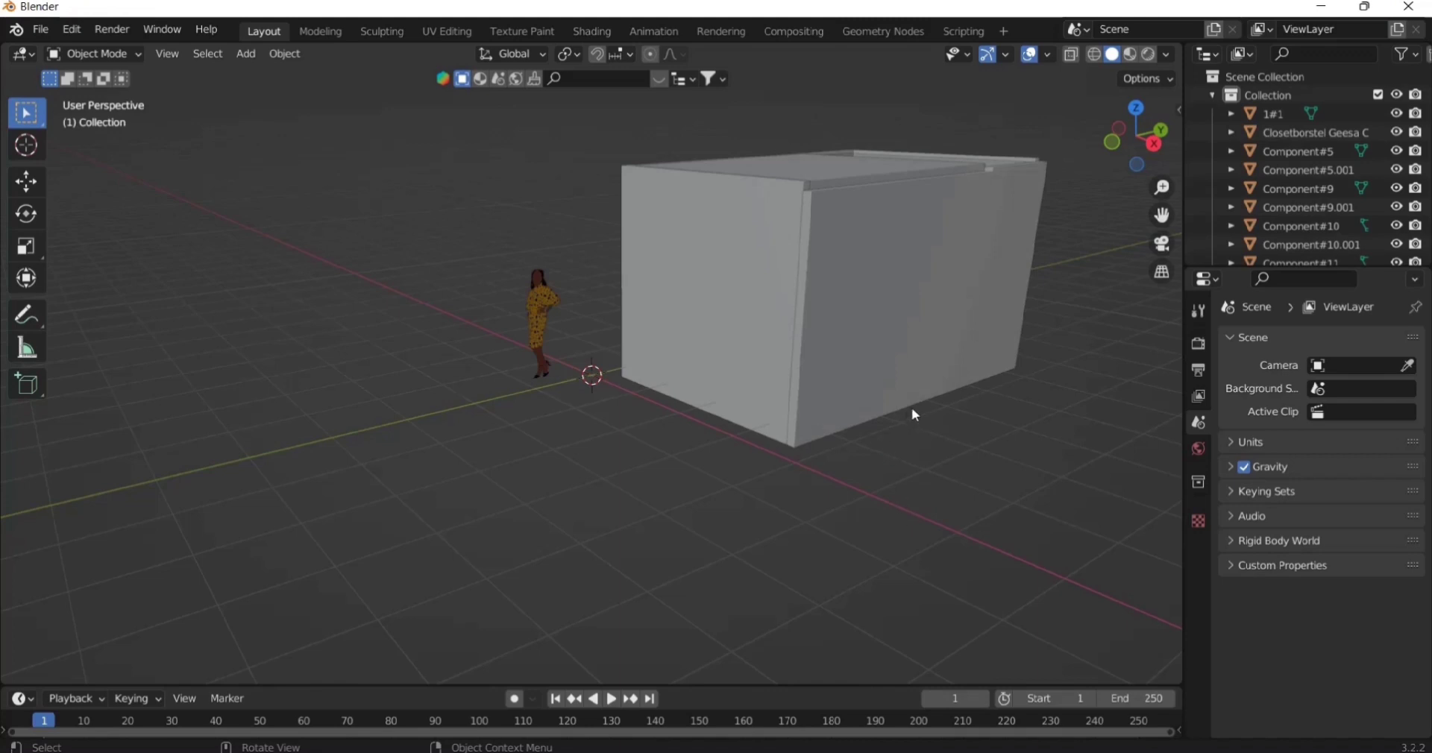
- Hide the front wall of the imported bathroom so its interior can be seen
middle_click_drag(911, 407, 692, 293)
left_click(644, 325)
key("h")
scroll(687, 346, "up", 2)
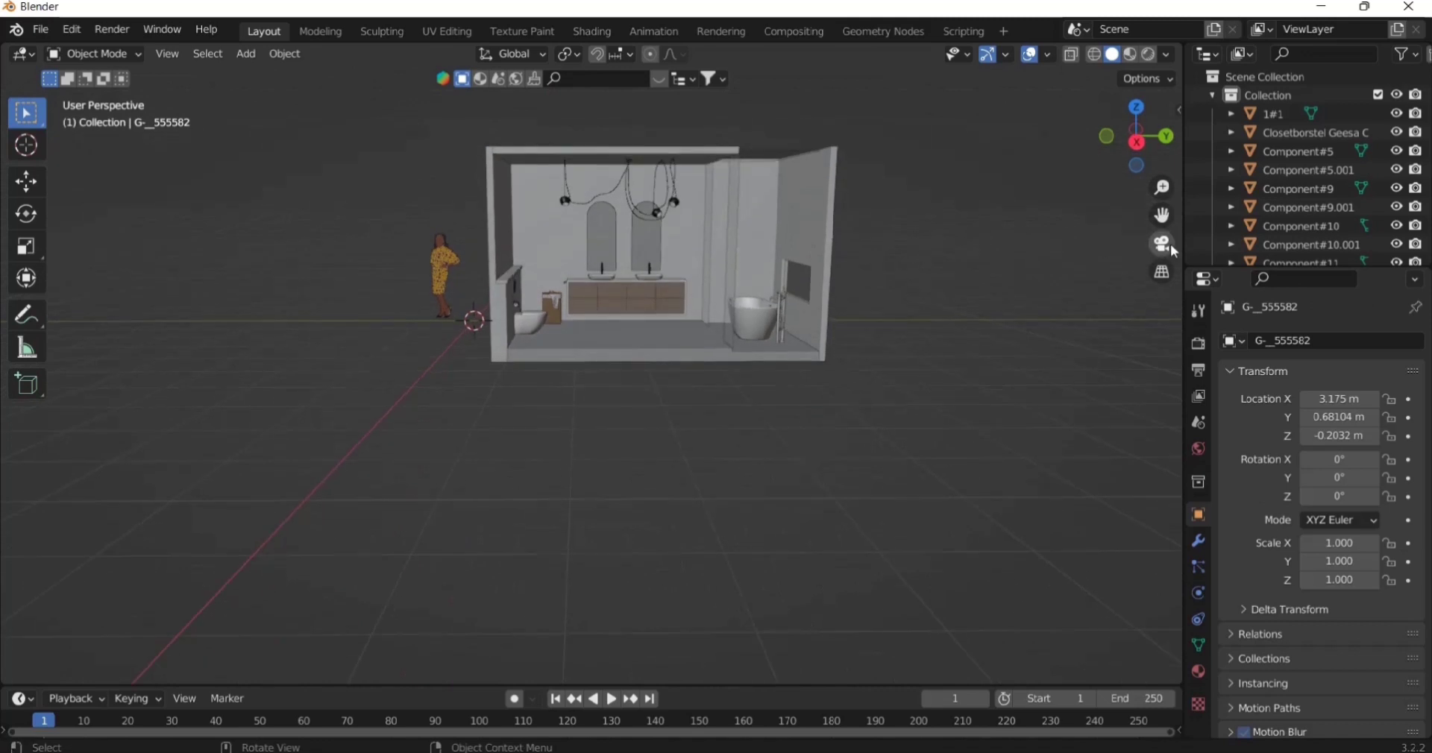
scroll(662, 373, "up", 6)
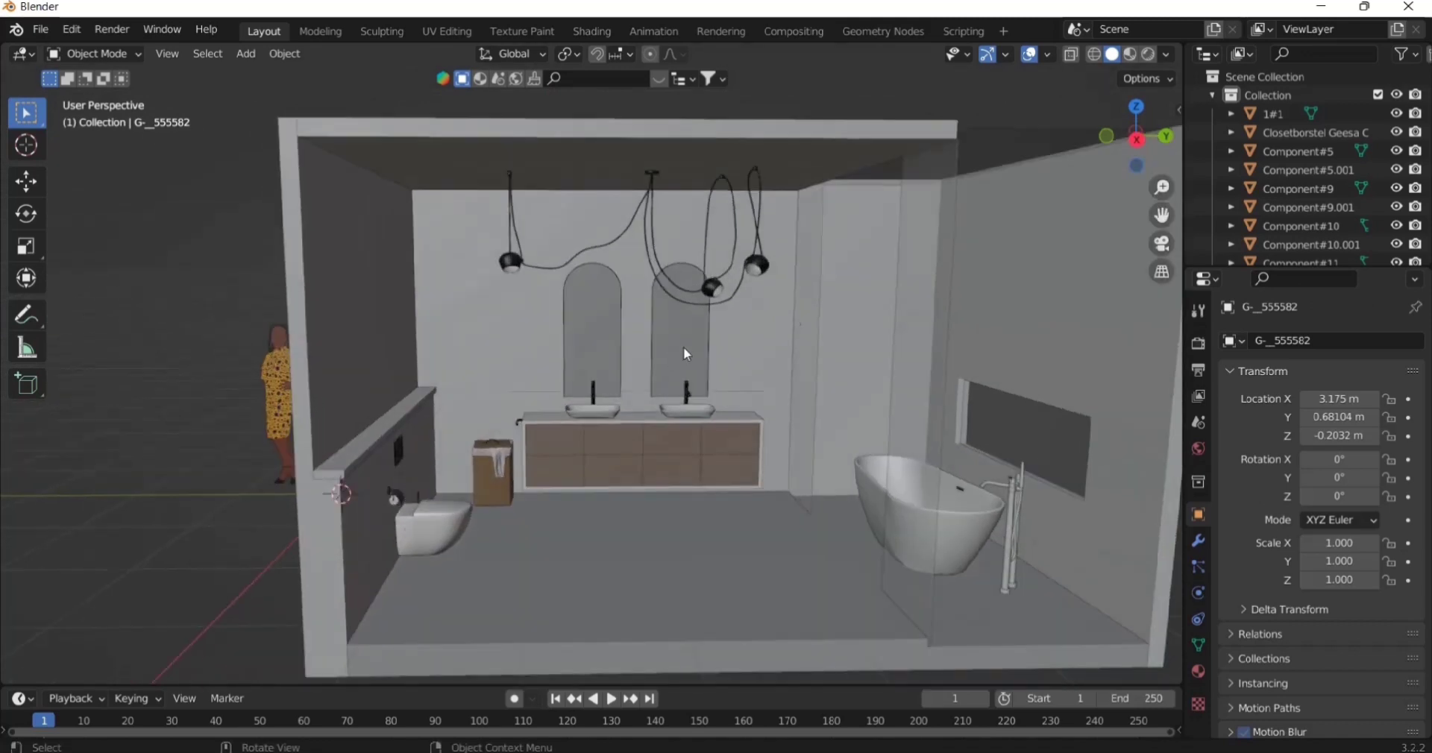
- Add a sun light to the scene
left_click_drag(1161, 215, 1109, 231)
middle_click_drag(887, 310, 881, 347)
scroll(888, 304, "down", 2)
scroll(877, 355, "down", 4)
scroll(881, 346, "up", 2)
scroll(881, 346, "down", 3)
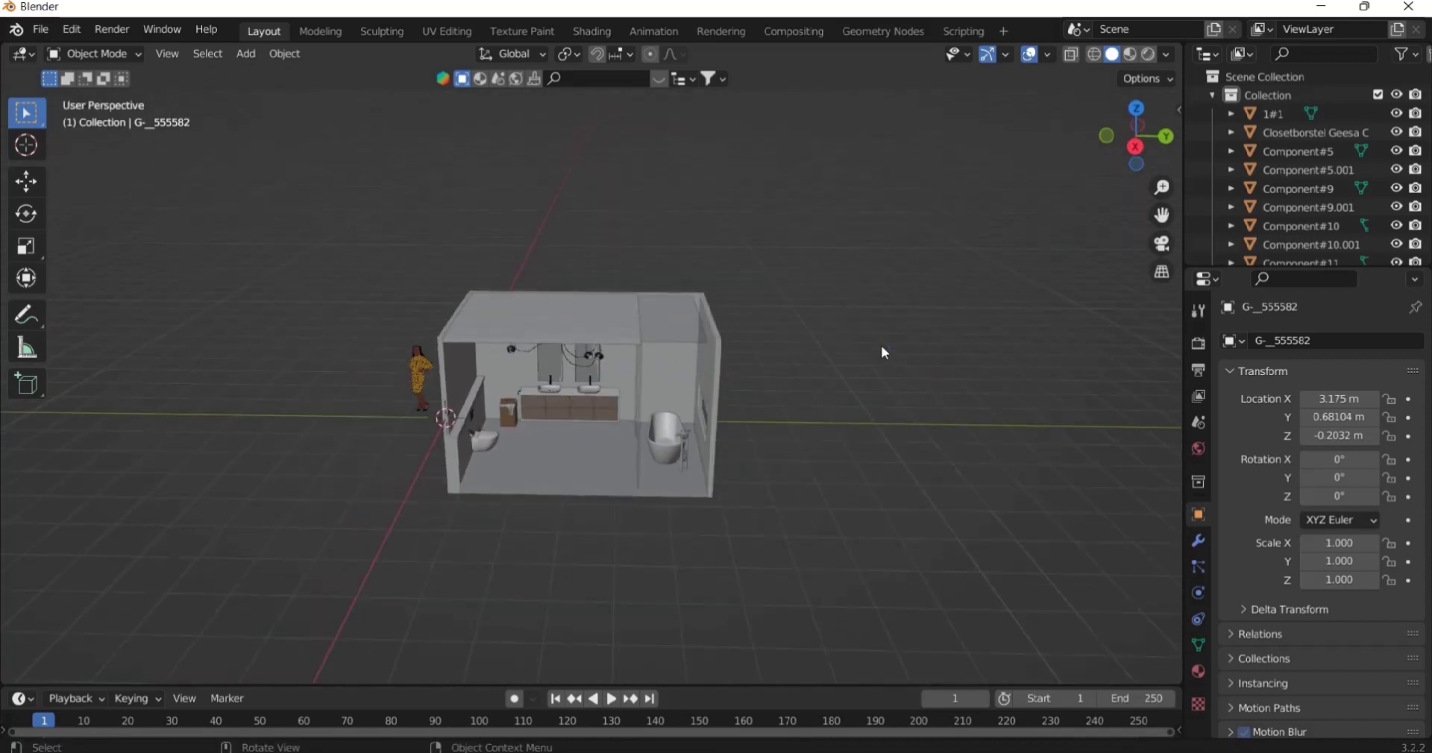
key("shift+a")
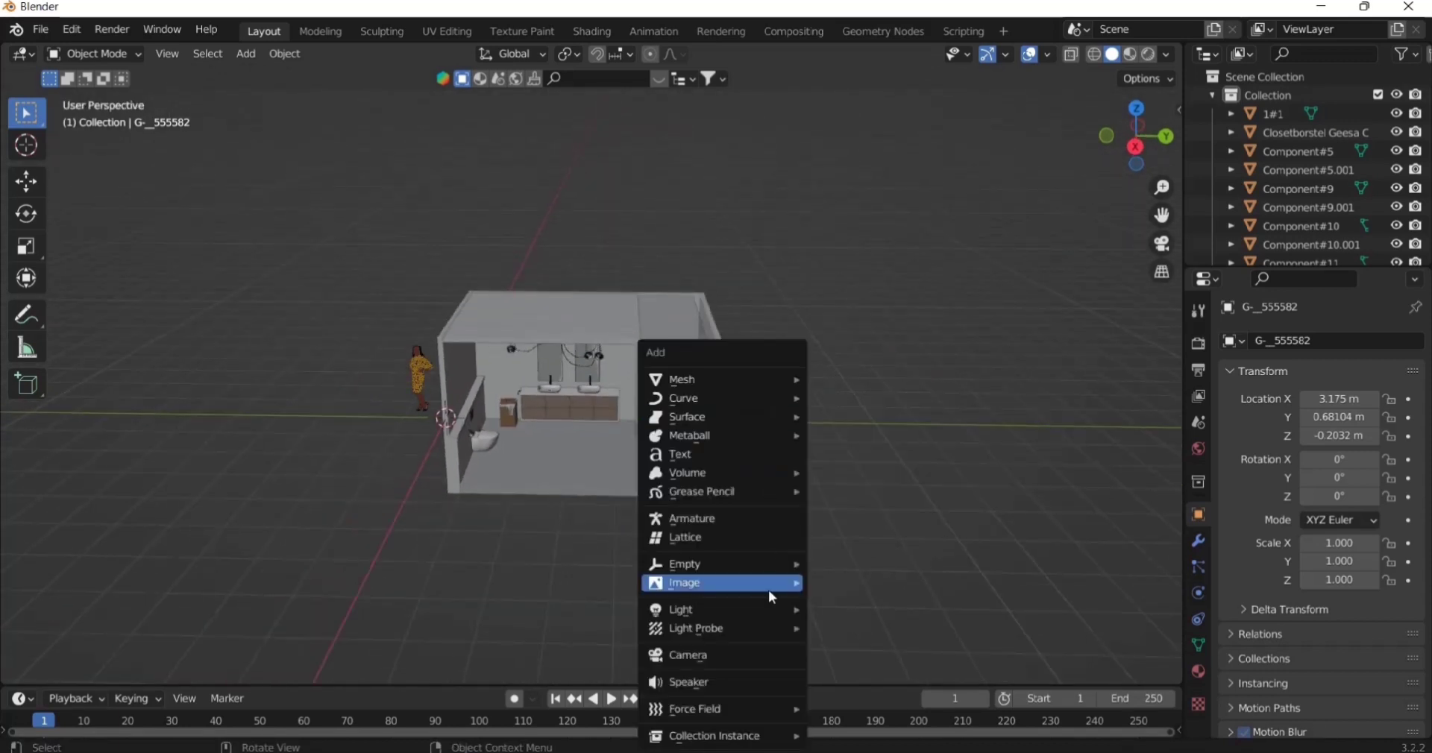
mouse_move(772, 608)
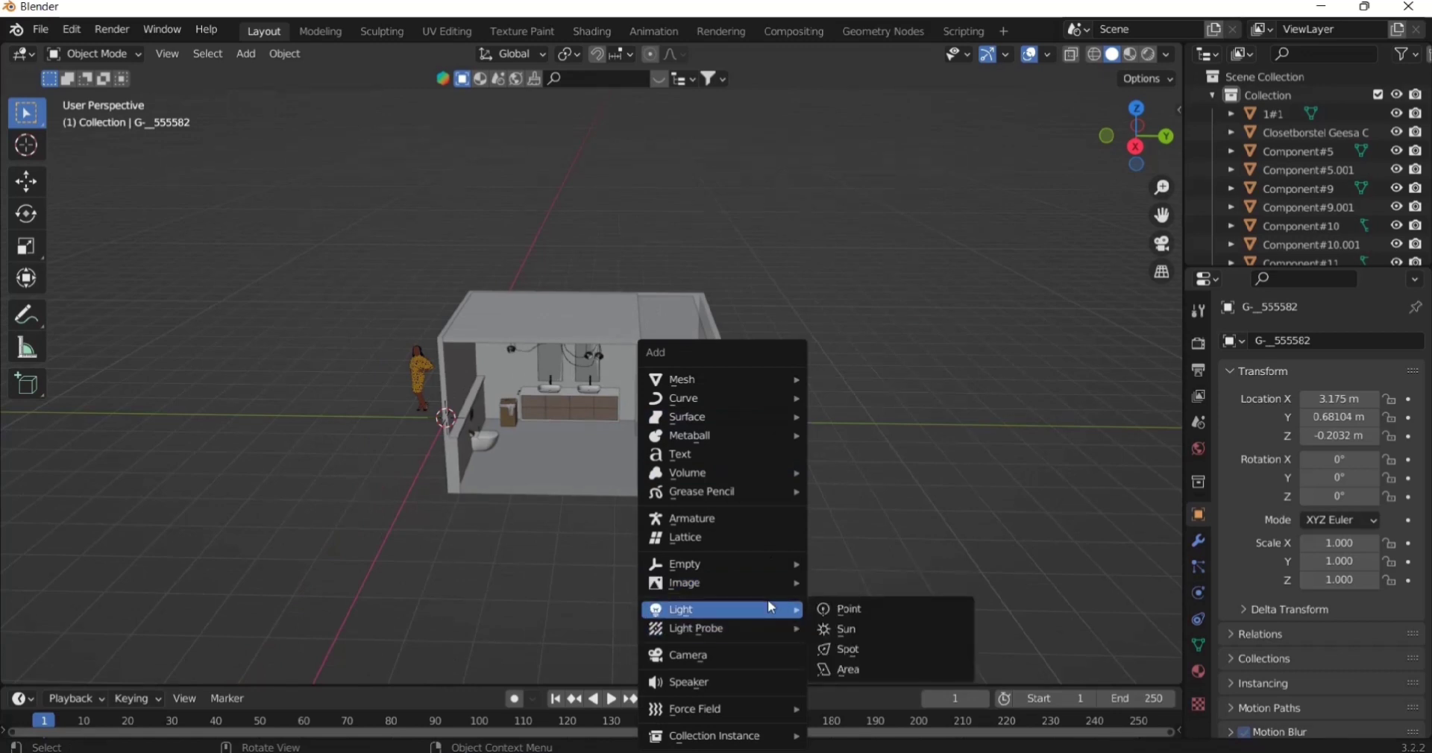
left_click(856, 629)
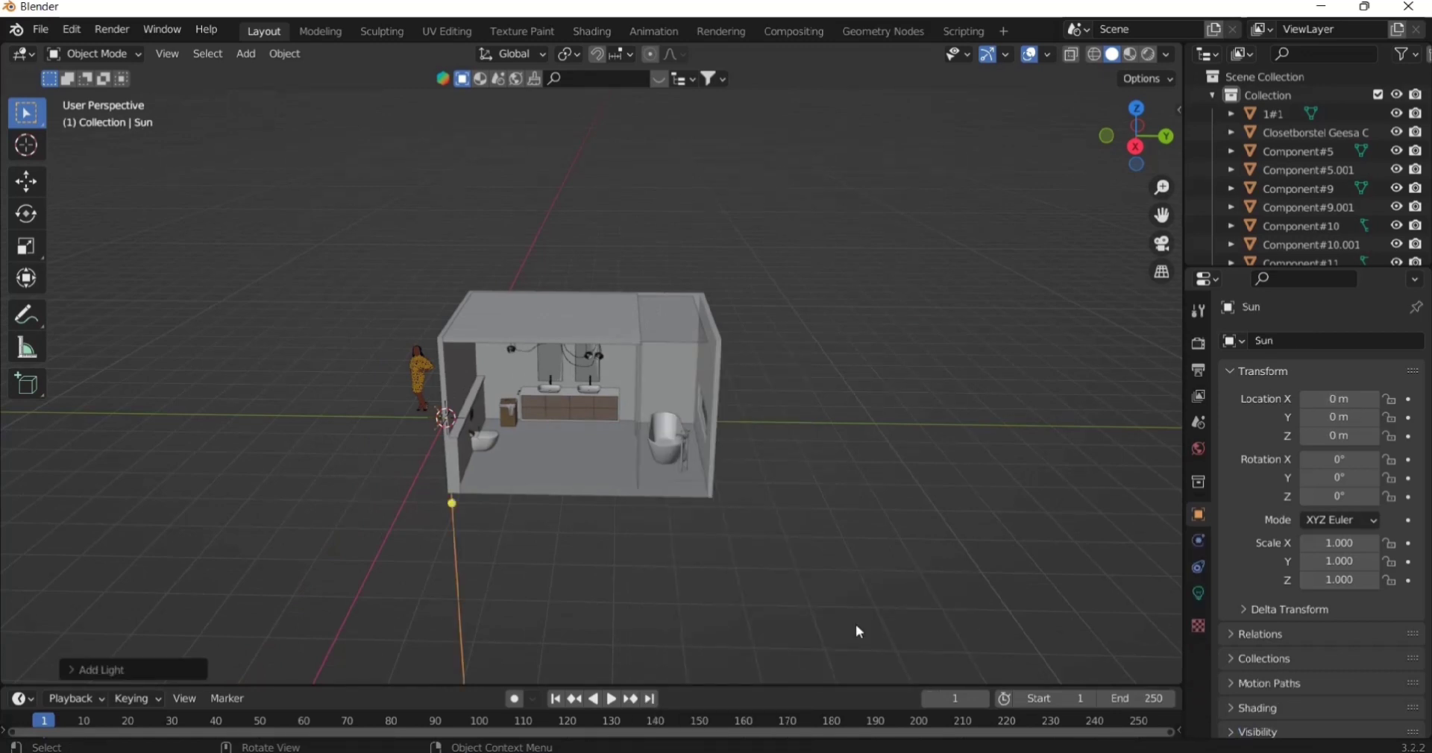
- Raise the sun light to about 5.9 m and move it along Y to about 8.07 m, beyond the bathtub side
key("KP_3")
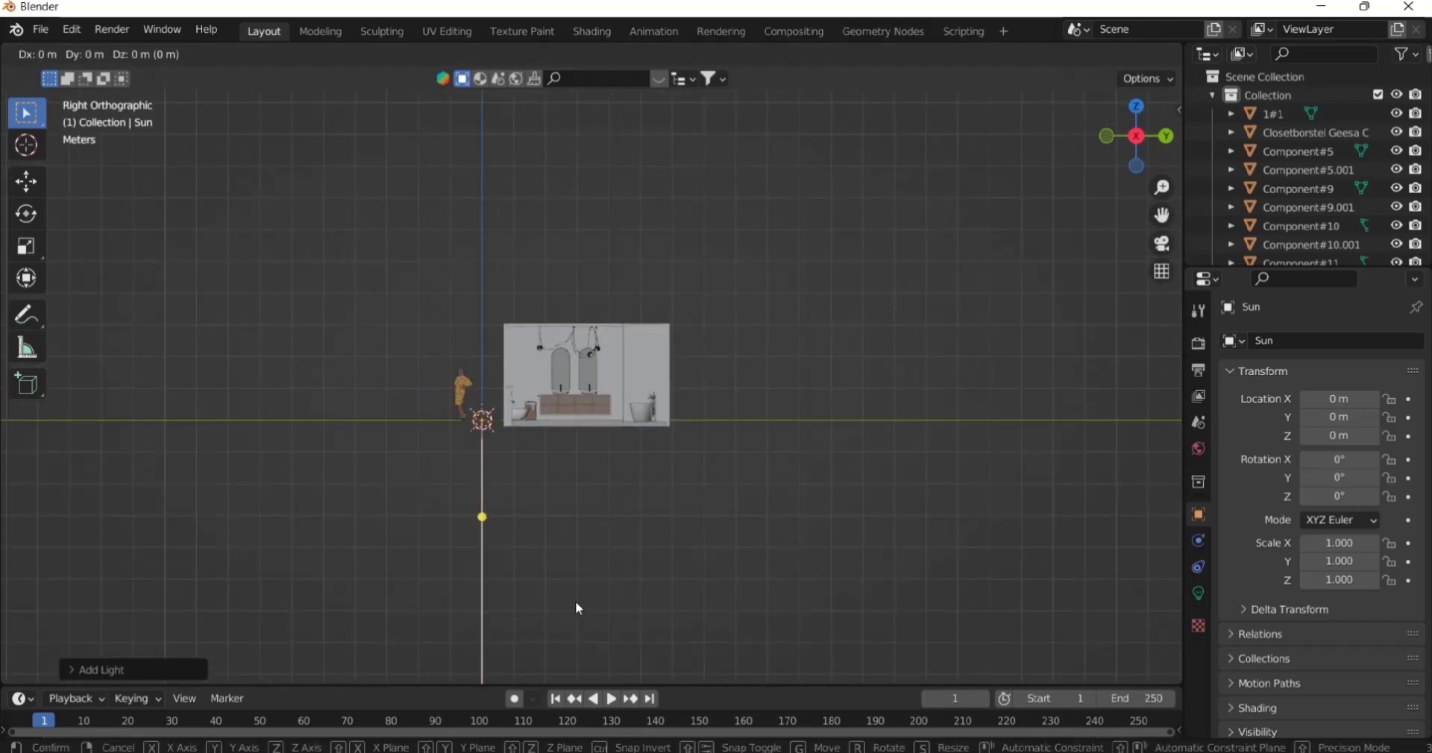
key("g")
key("z")
left_click(579, 410)
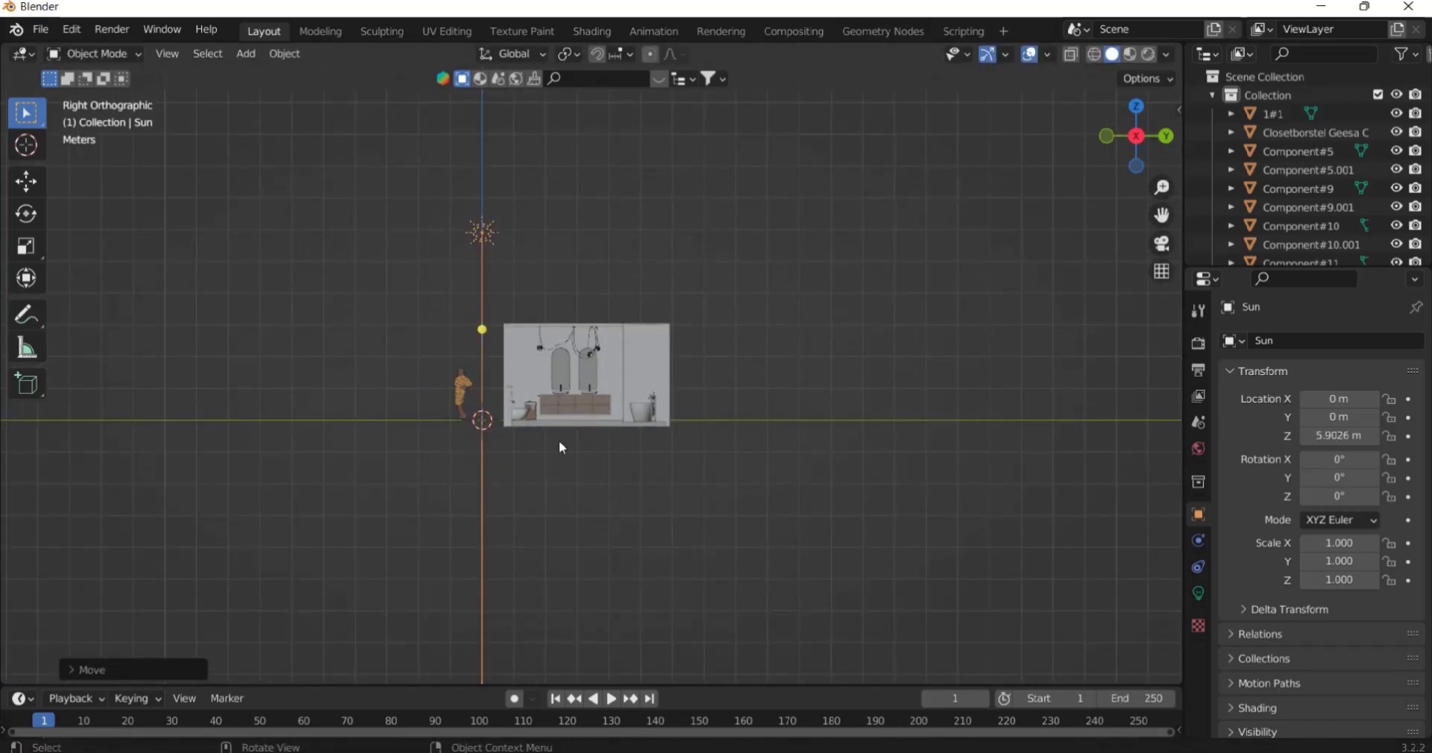
key("g")
key("y")
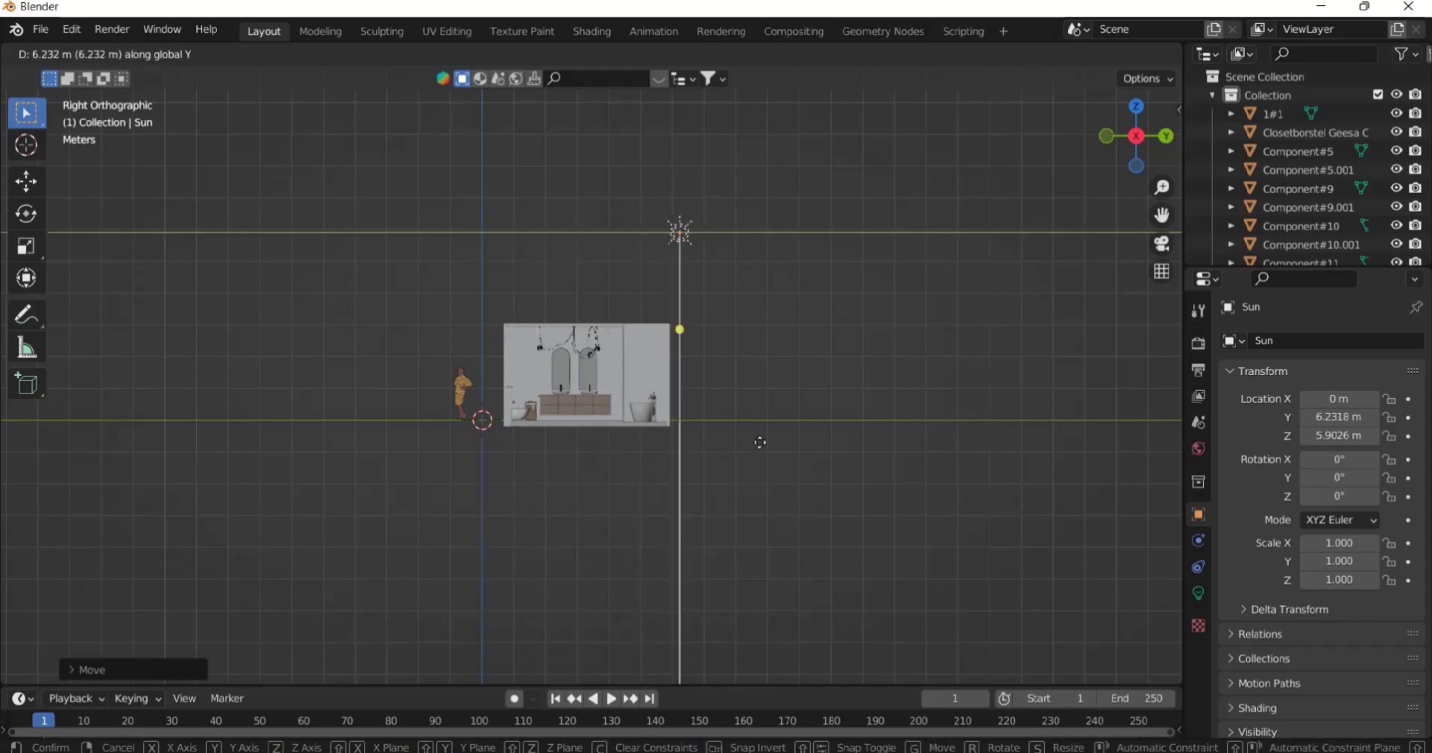
left_click(815, 440)
- Tilt the sun light to about -45.3° around X and move it to about X 1.72 m, in line with the room's middle
key("r")
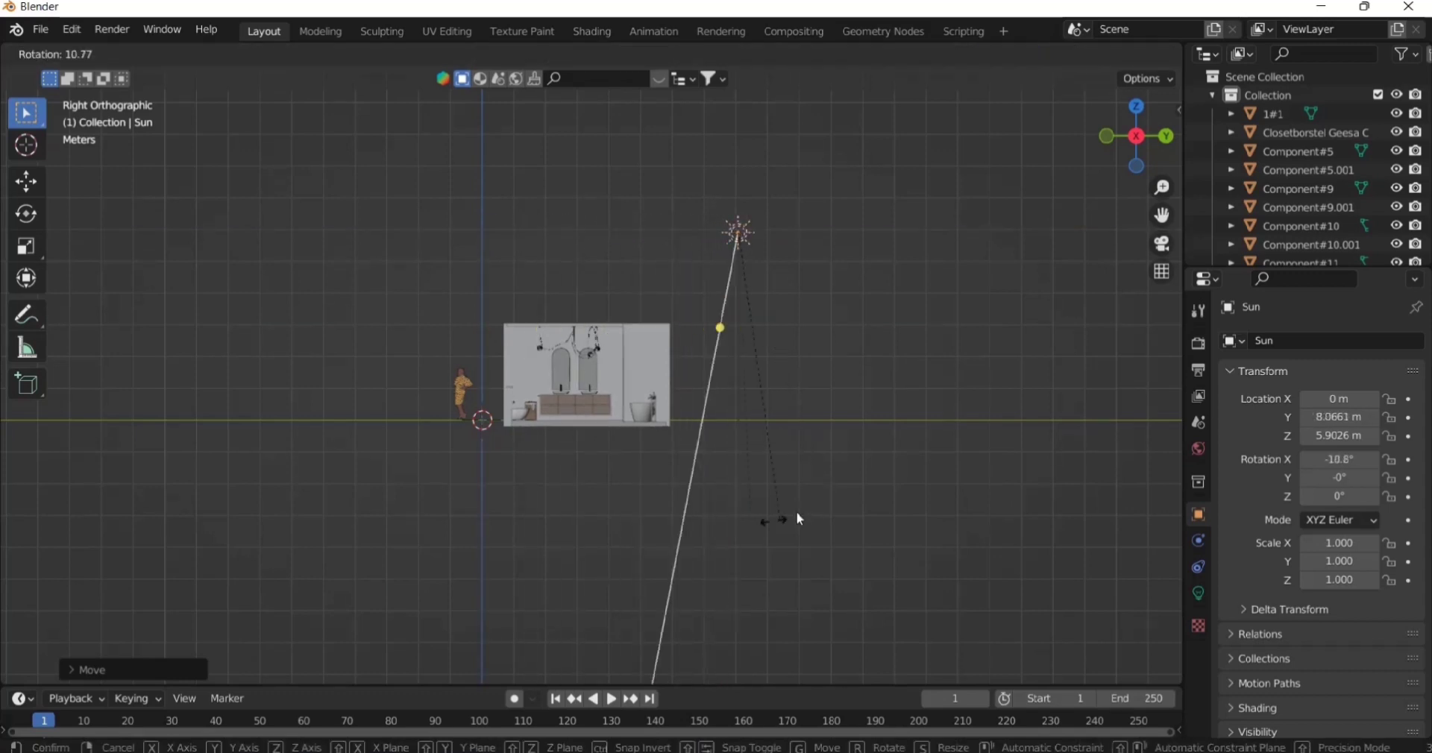
left_click(586, 539)
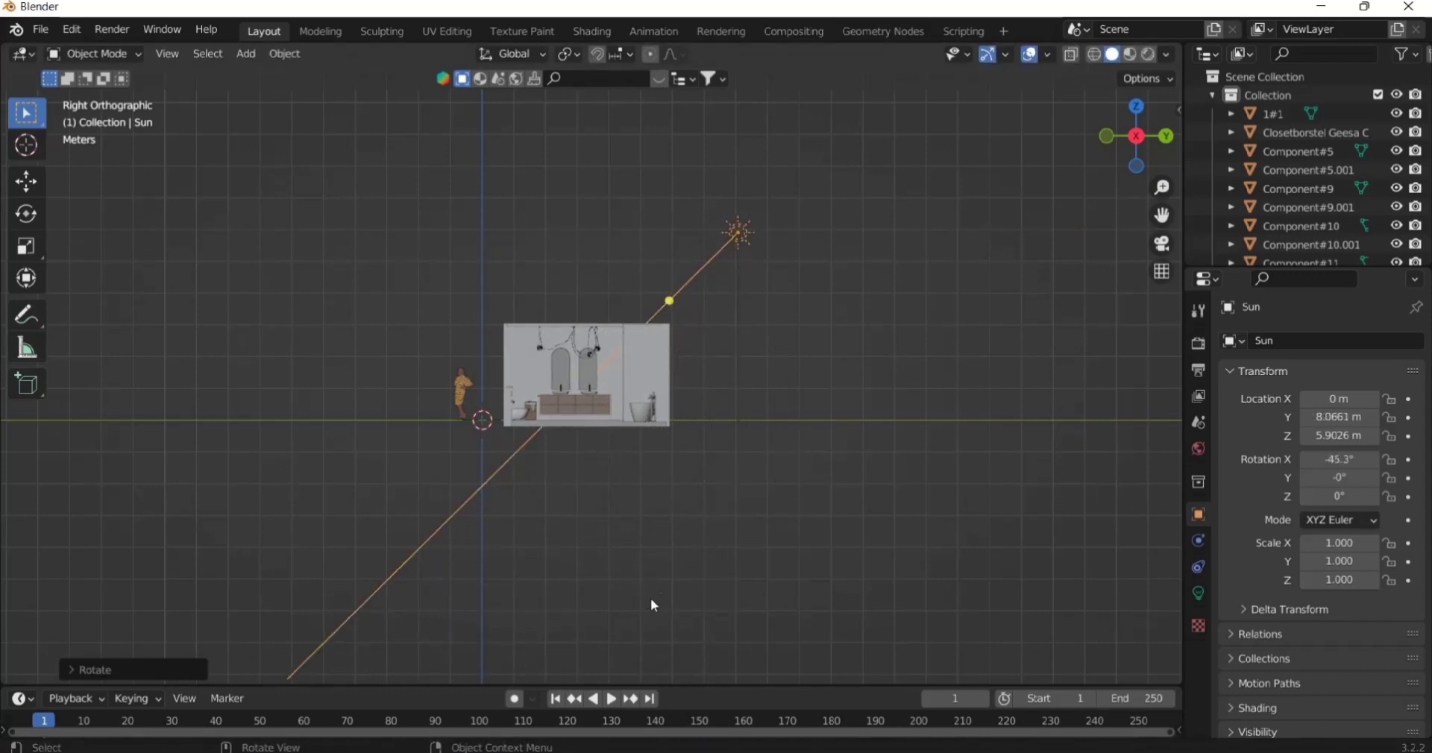
key("KP_7")
scroll(738, 472, "down", 1)
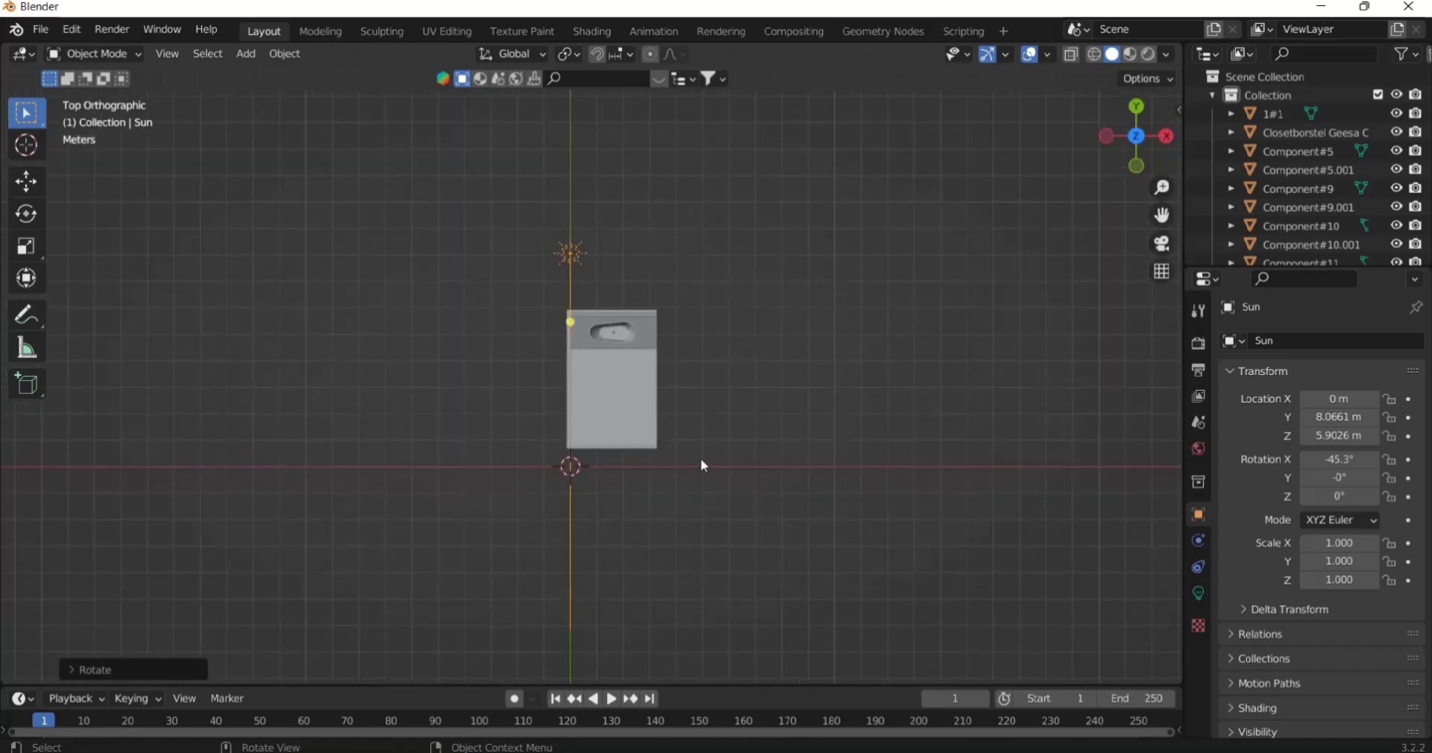
key("g")
left_click(715, 448)
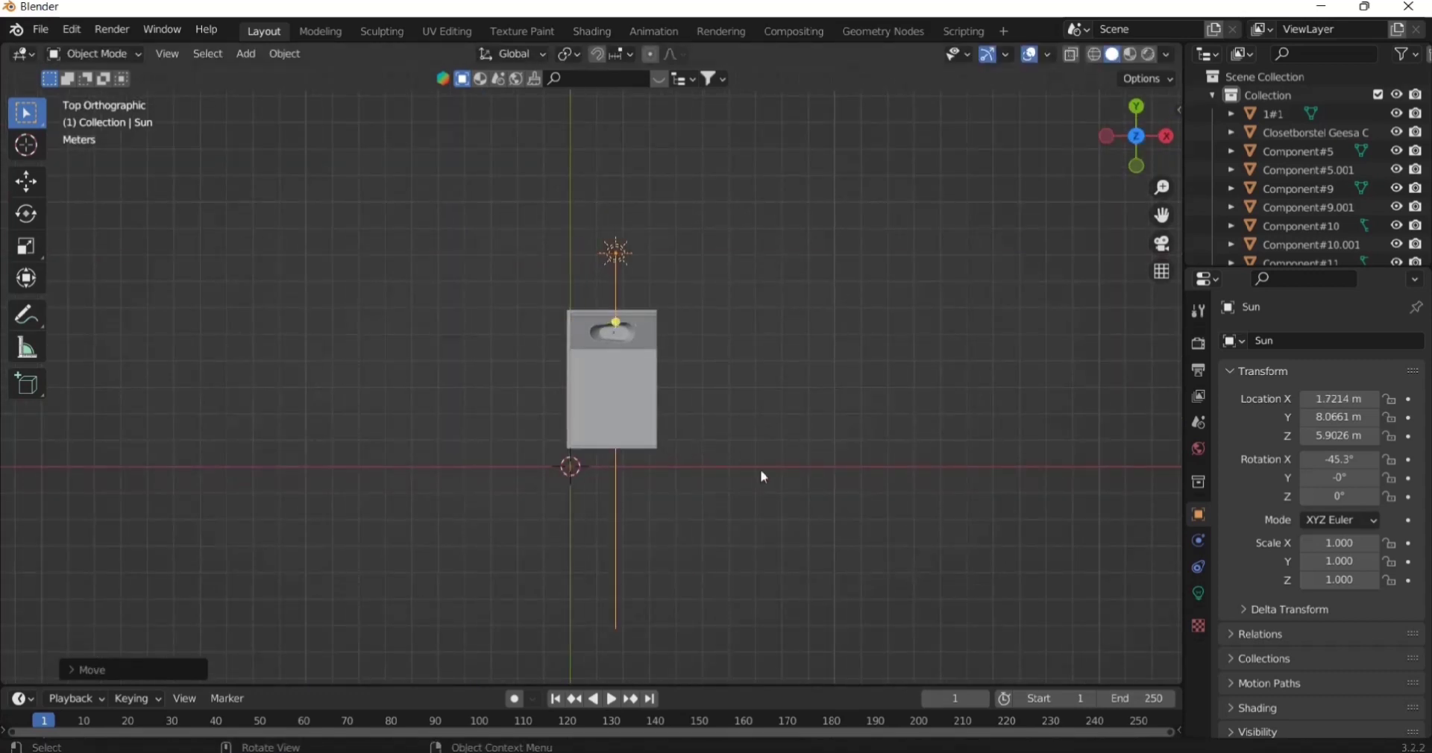
- Try moving the sun light farther out along Y in the right view and undo the move
middle_click_drag(737, 421, 906, 328)
scroll(906, 328, "down", 6)
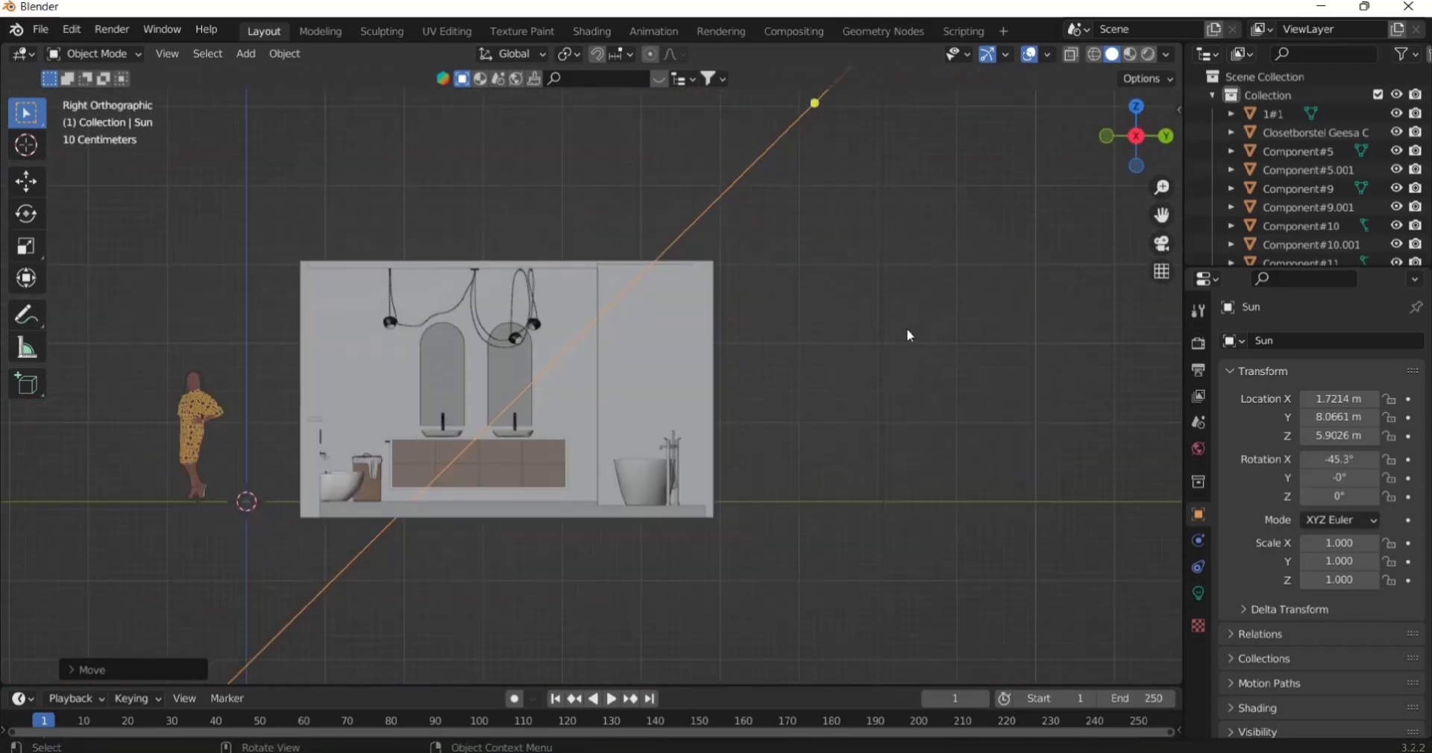
key("g")
key("y")
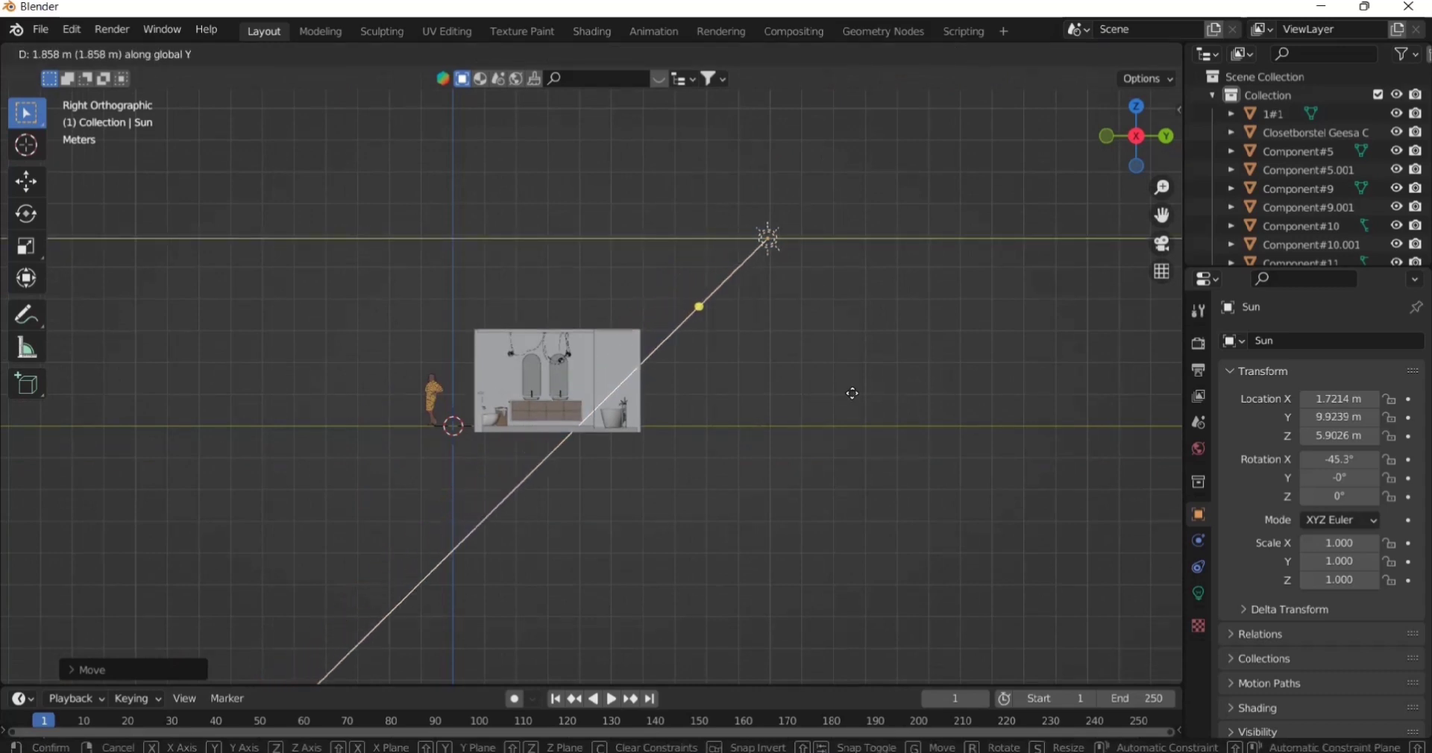
left_click(882, 397)
key("ctrl+z")
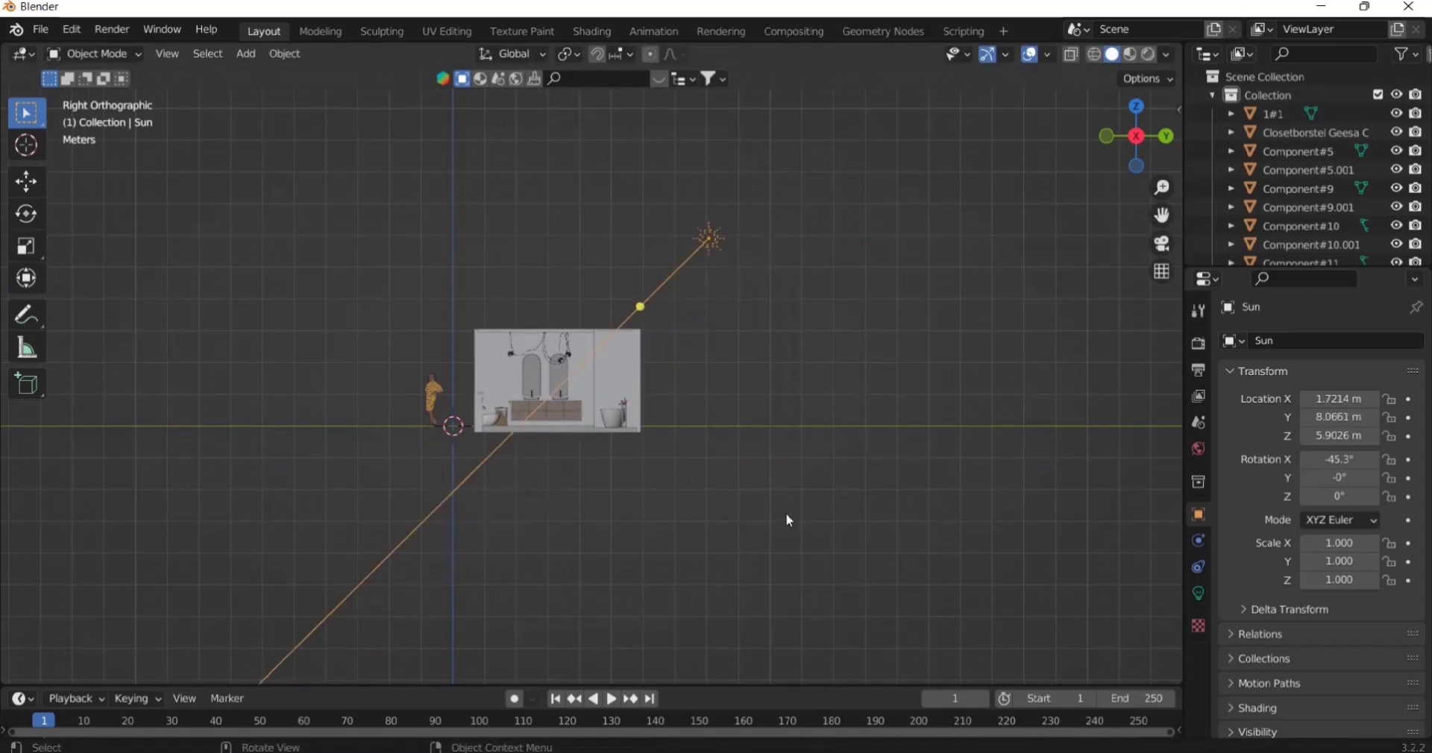
- Move the sun light along Y to about 9.17 m and tilt it to about -52.2° around X
key("g")
key("y")
left_click(820, 511)
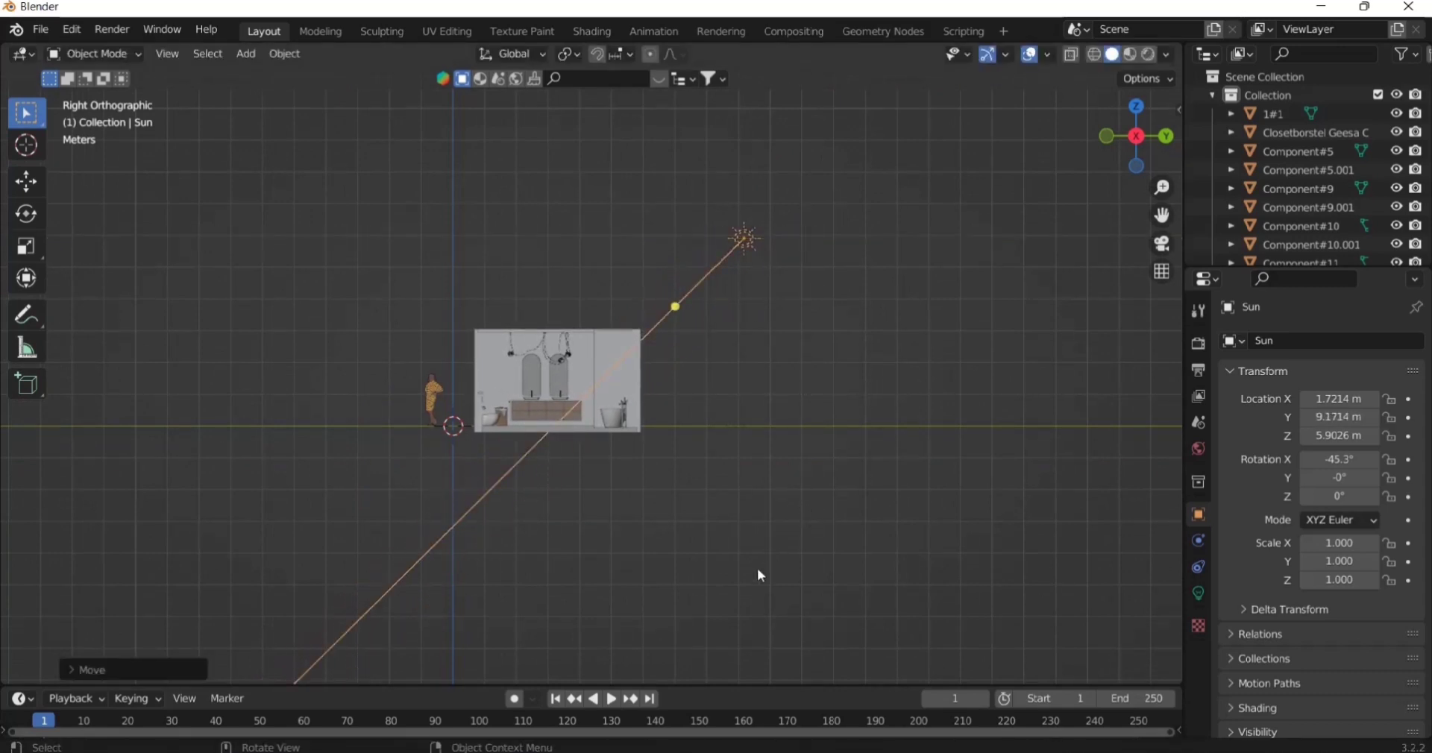
key("r")
left_click(608, 446)
- Select the glass roof panel above the bathtub and search the BlenderKit library for "glass"
middle_click_drag(607, 444, 613, 518)
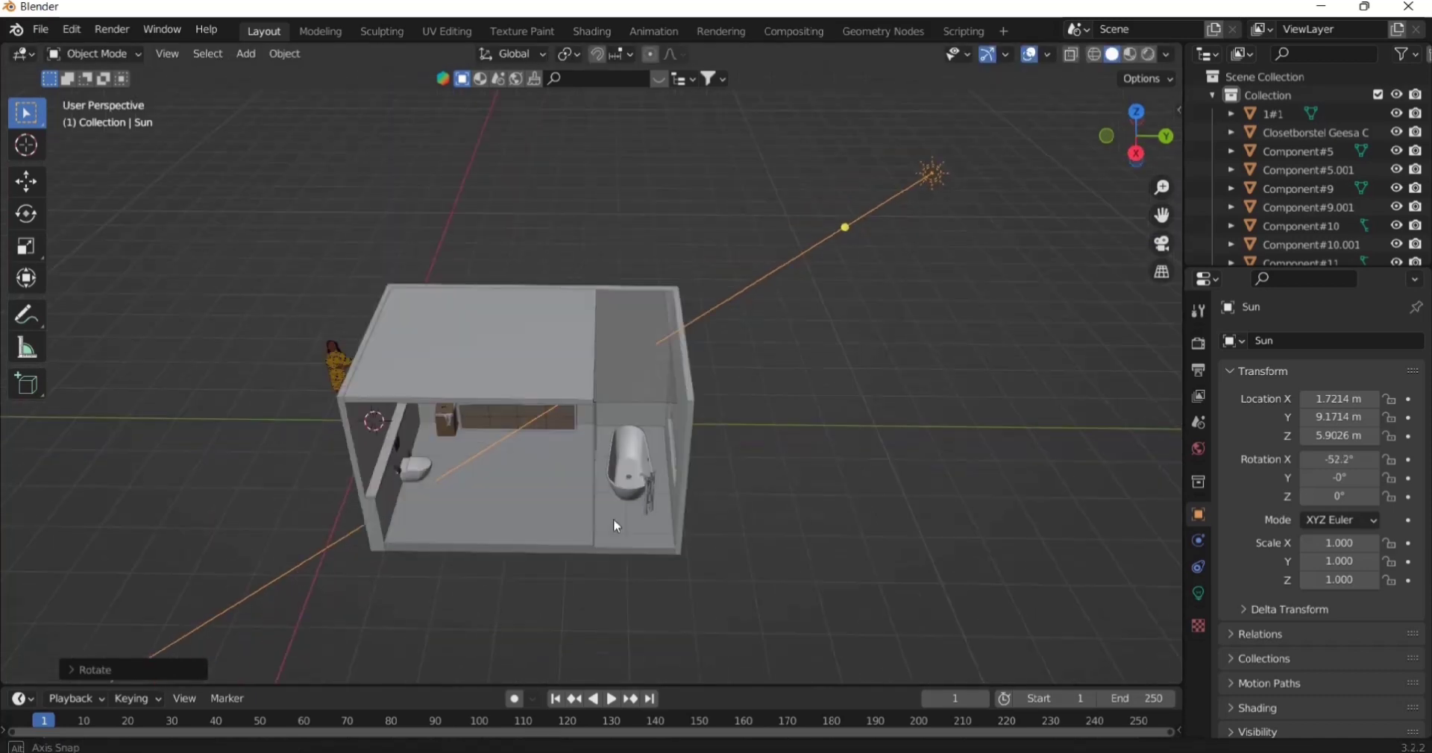
scroll(619, 498, "up", 2)
left_click(685, 383)
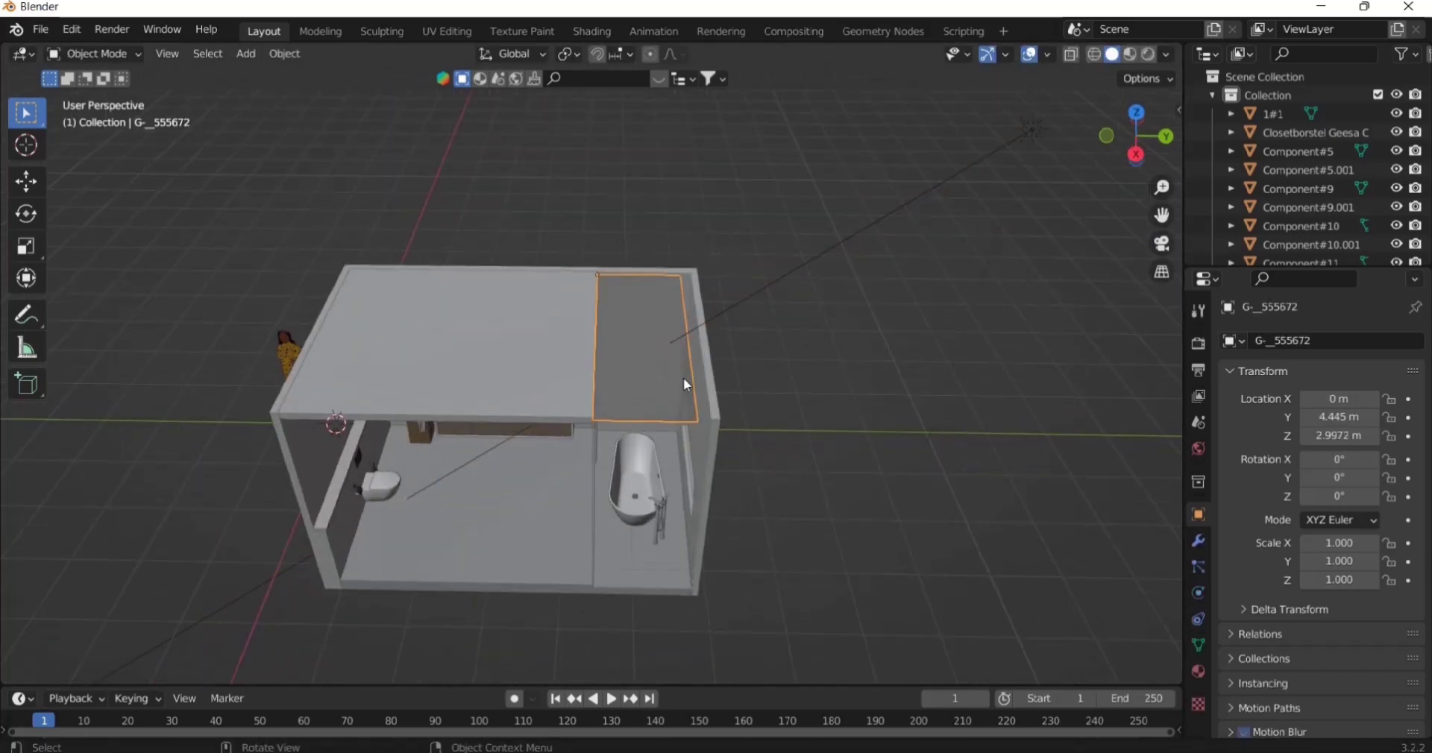
left_click(608, 78)
type("glass")
key("Return")
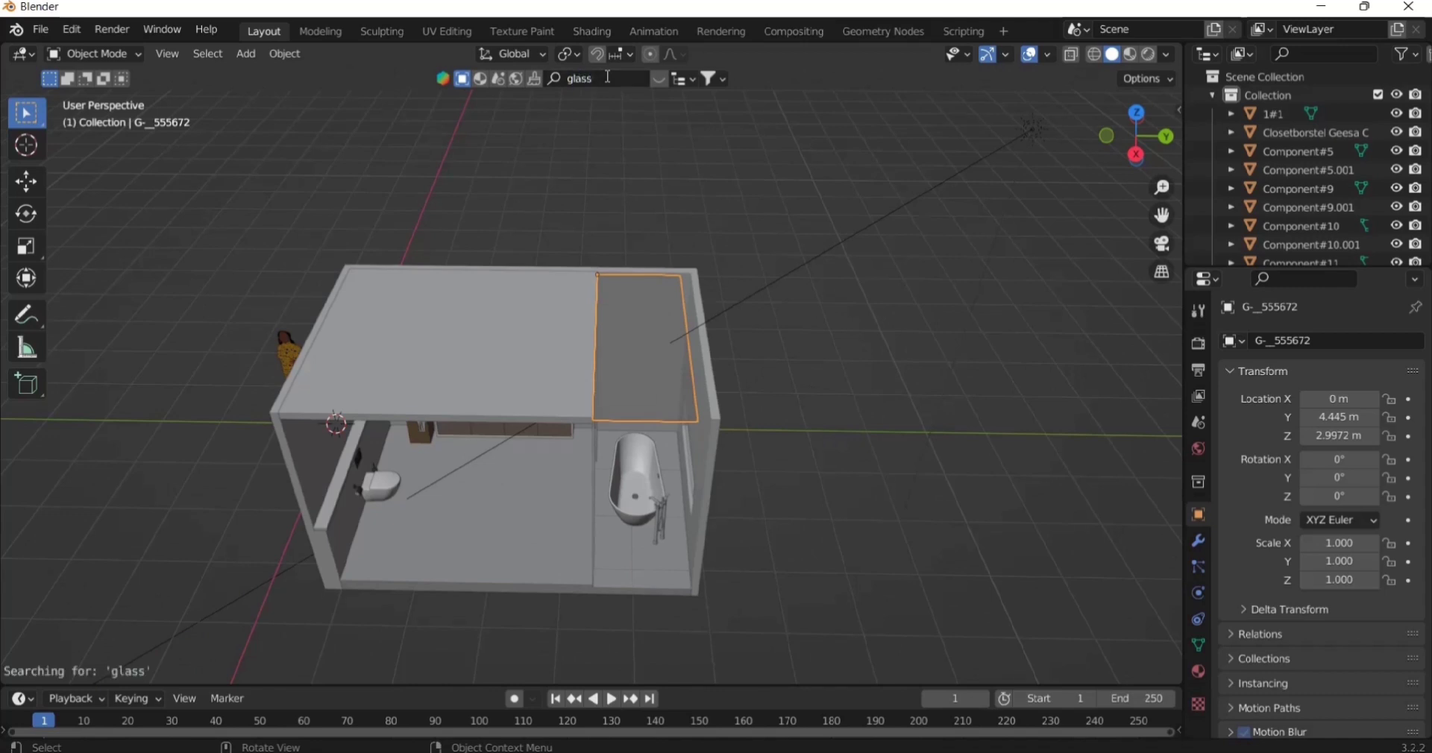
- Switch the BlenderKit asset search from models to materials and search for "glass"
left_click(660, 79)
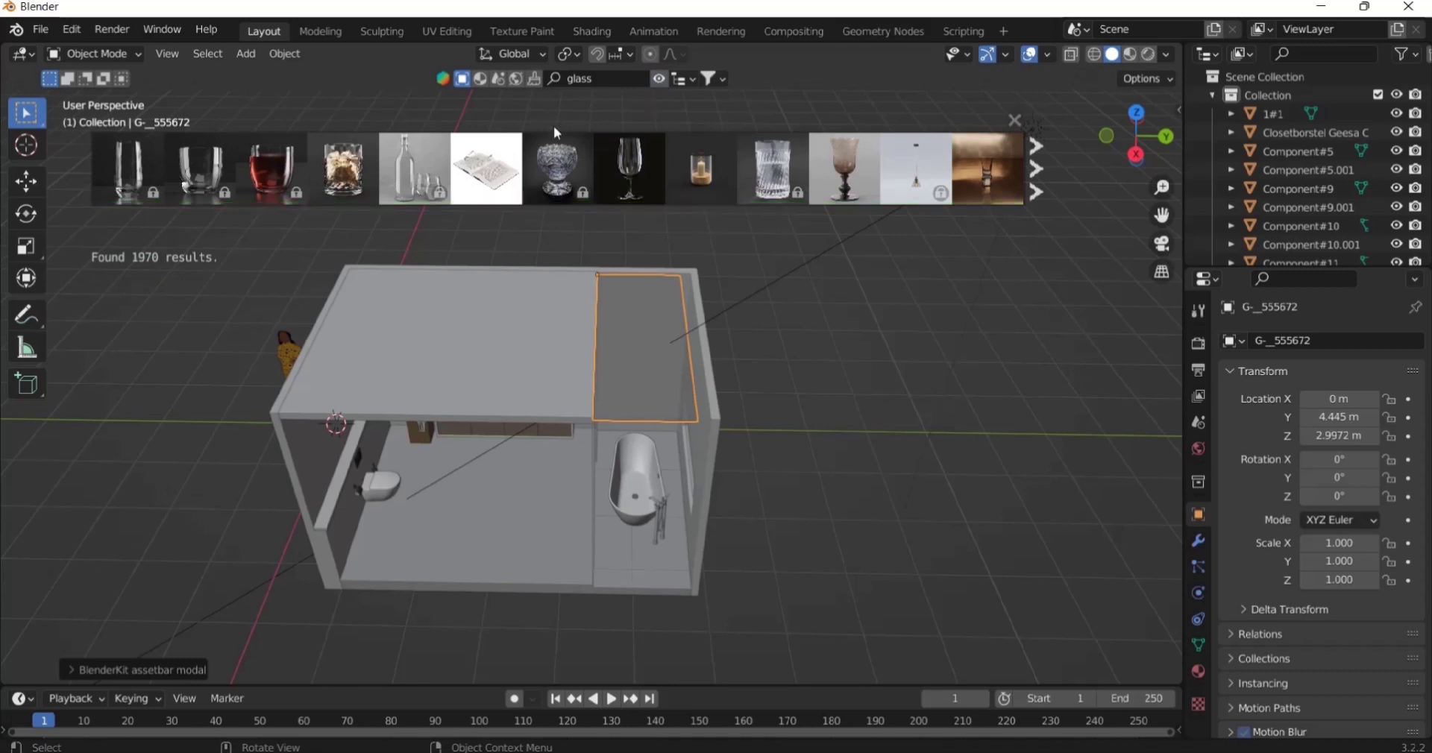
left_click(482, 81)
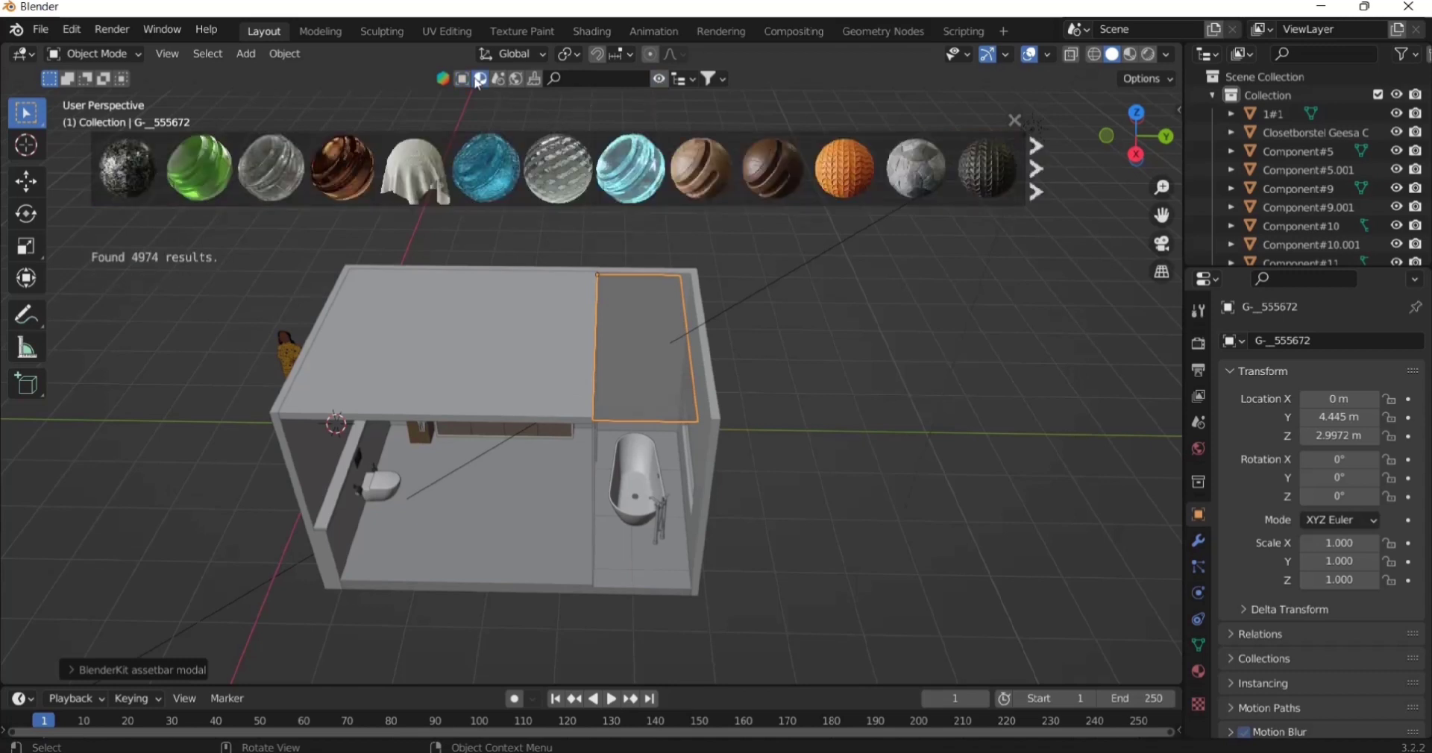
scroll(828, 179, "down", 3)
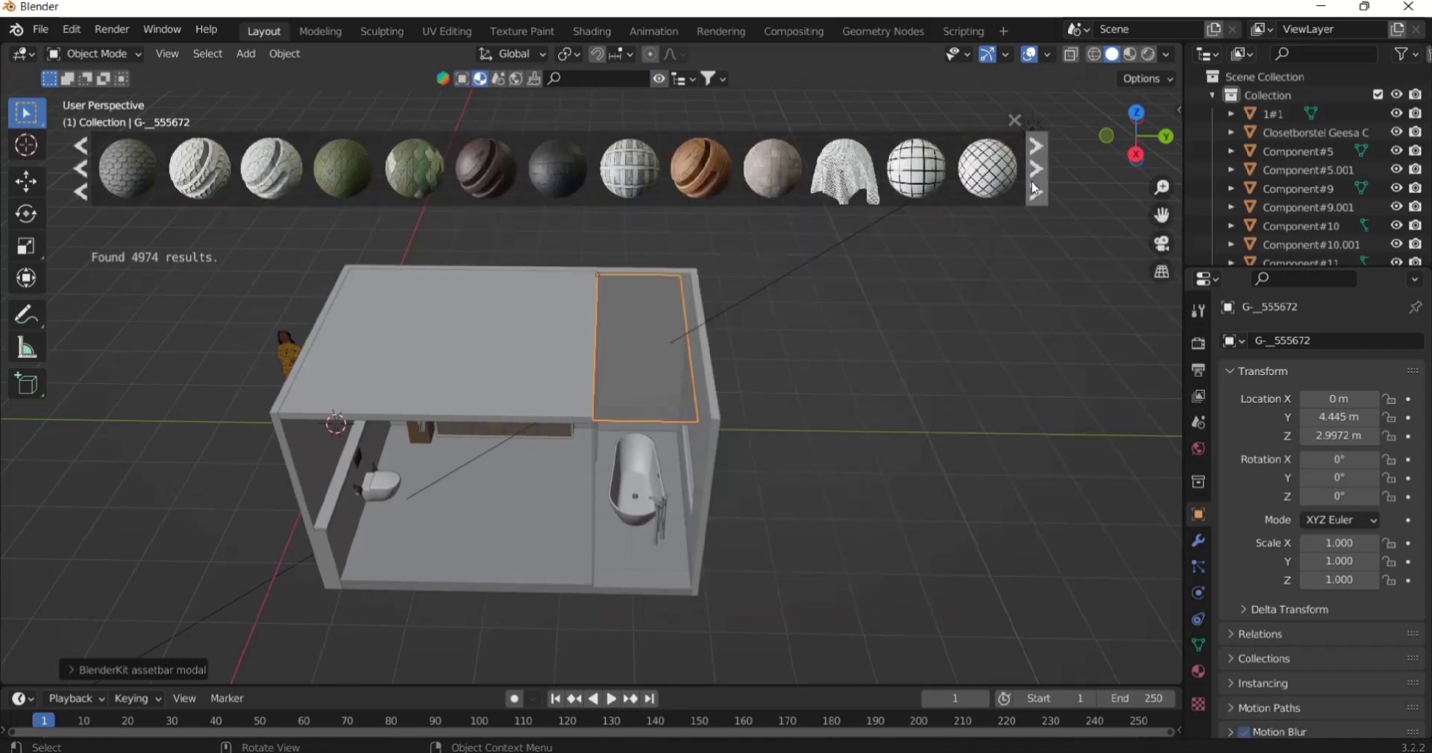
left_click(608, 79)
type("glass")
key("Return")
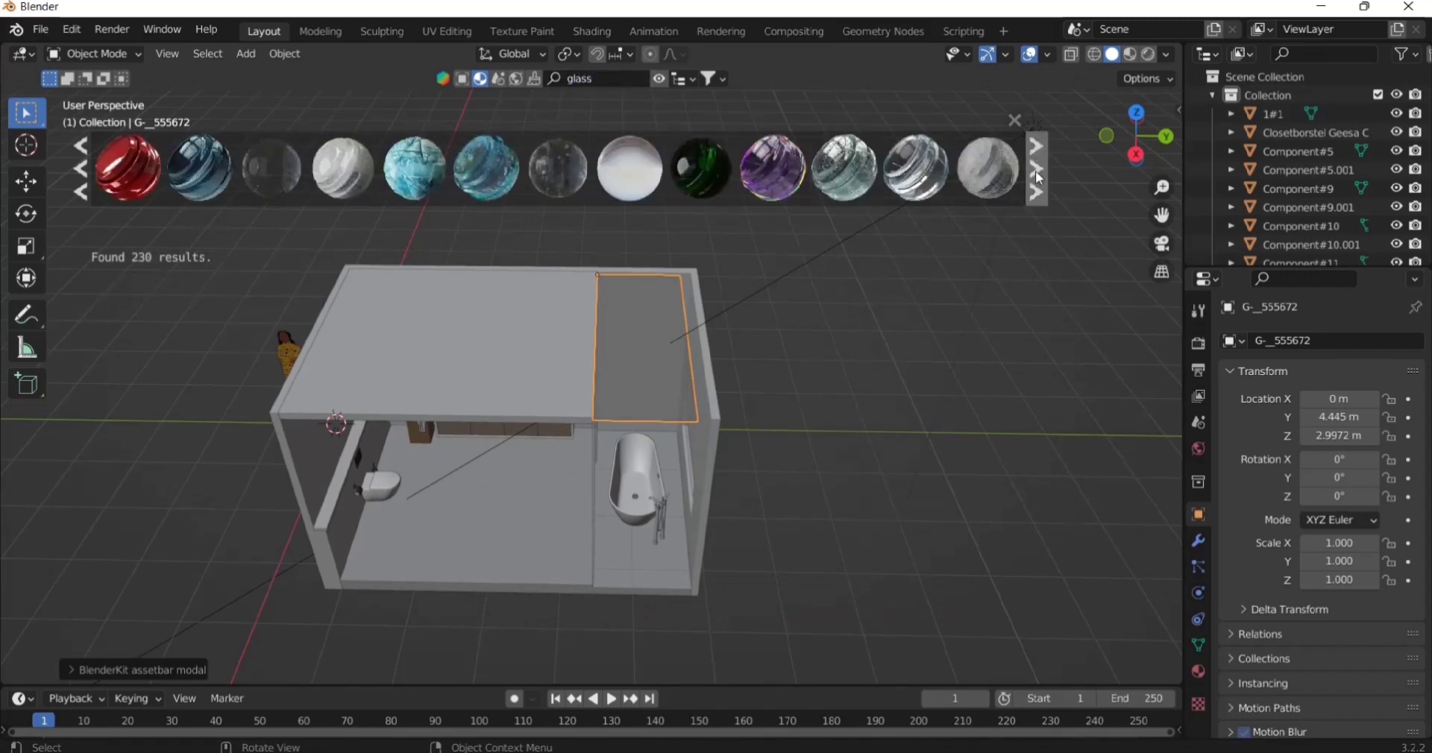
- Browse the glass materials, apply Transparent Glass to the roof panel above the bathtub and close the asset bar
left_click(1040, 178)
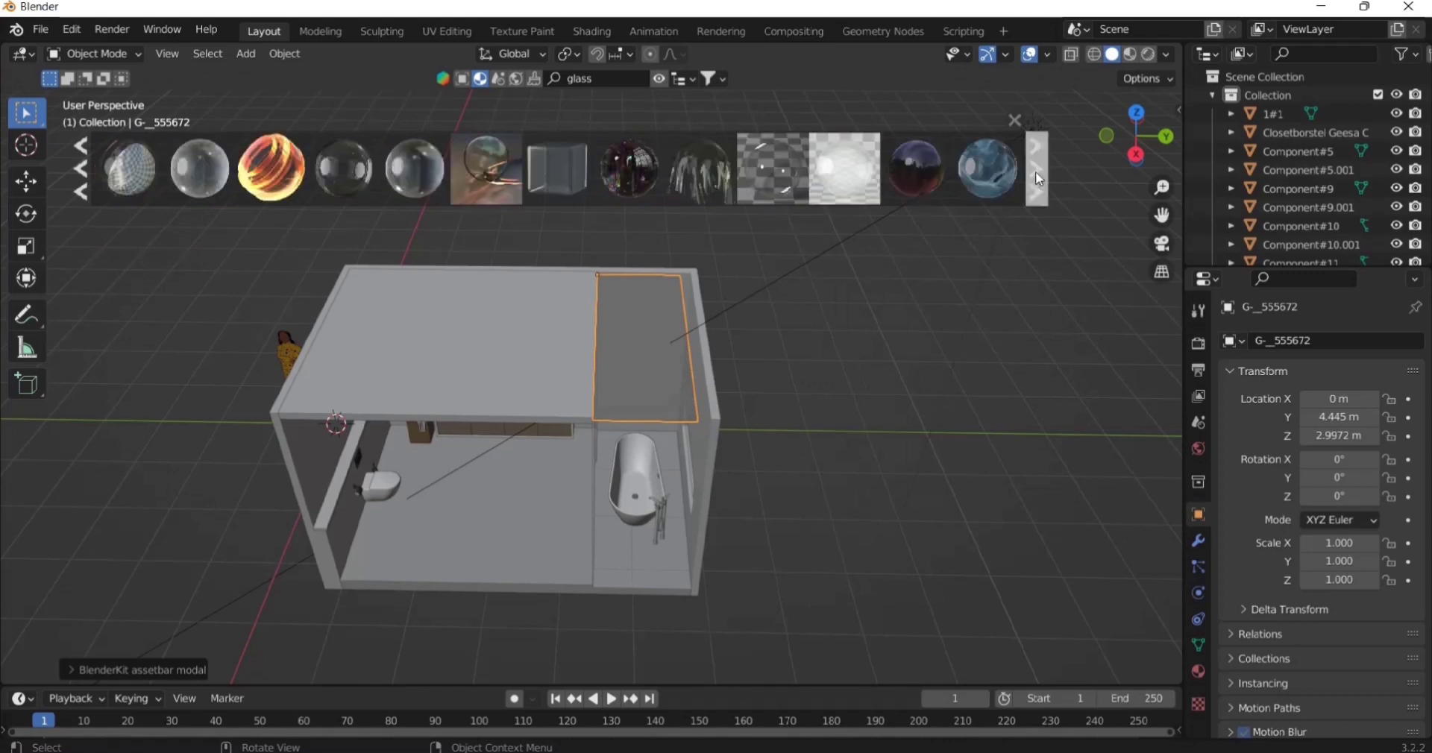
mouse_move(787, 181)
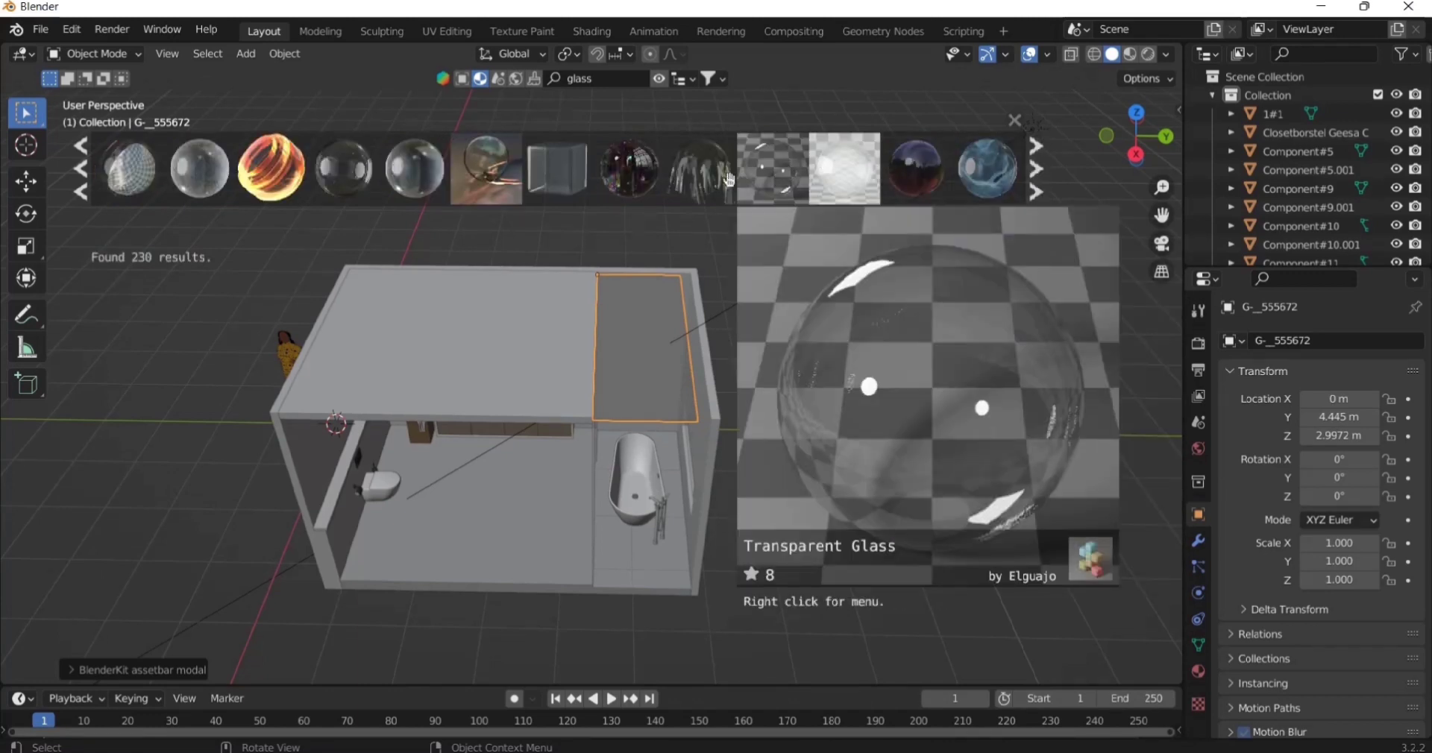
mouse_move(331, 181)
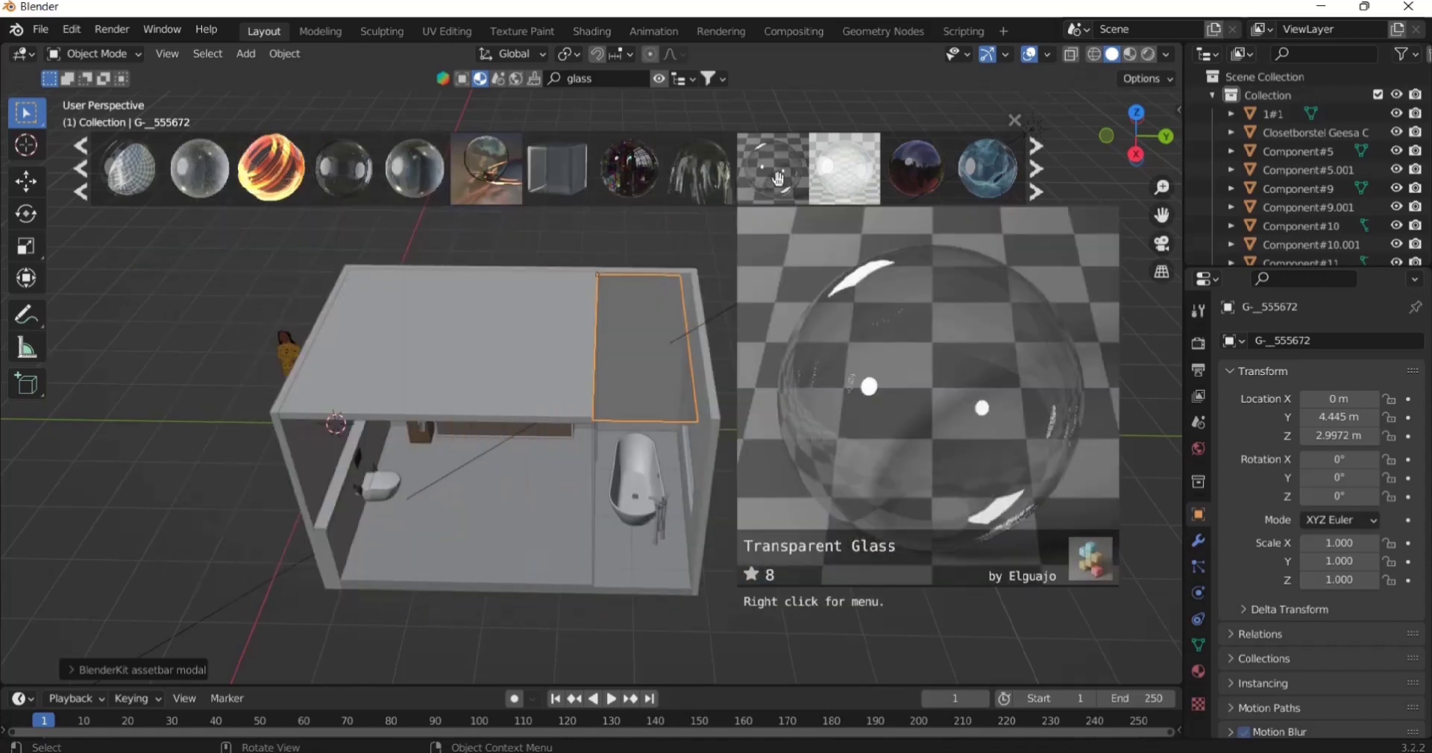
left_click_drag(777, 179, 670, 331)
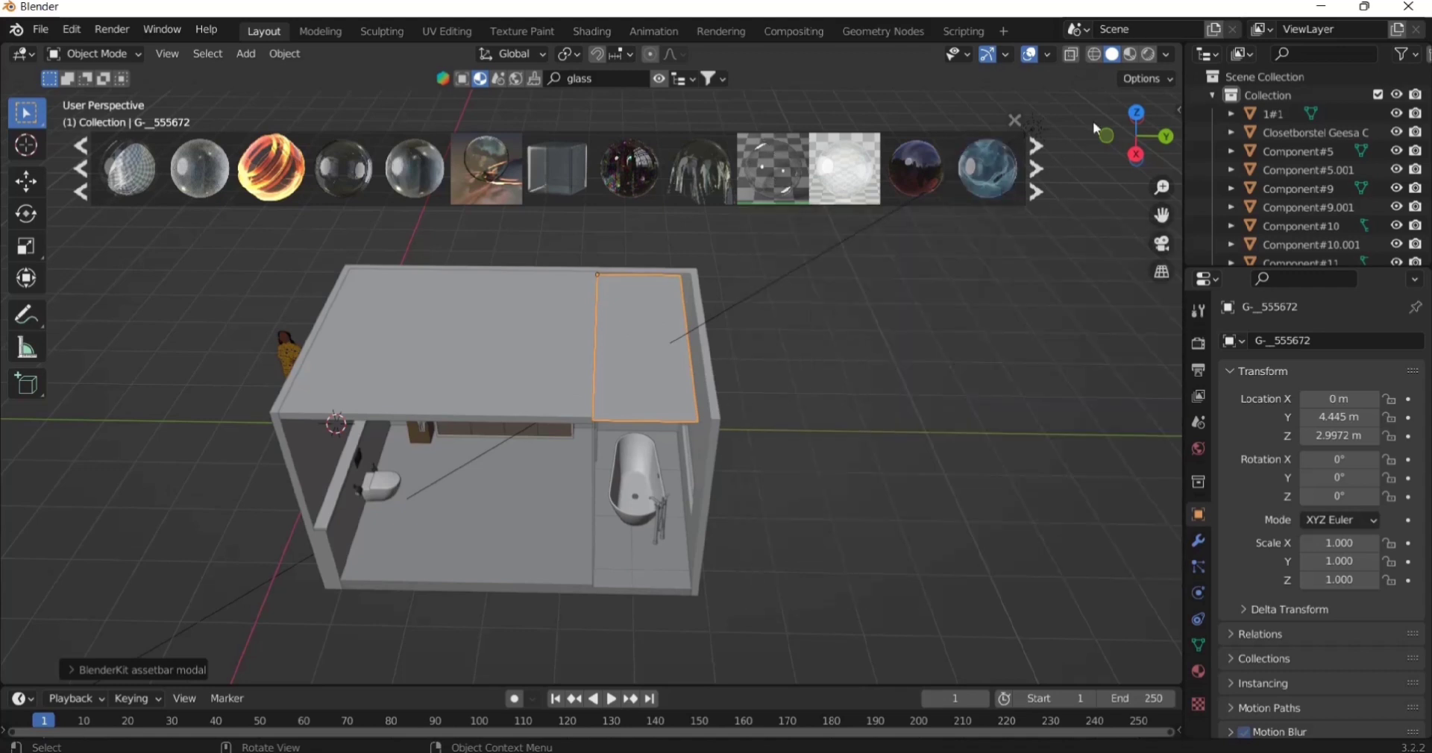
left_click_drag(777, 217, 643, 300)
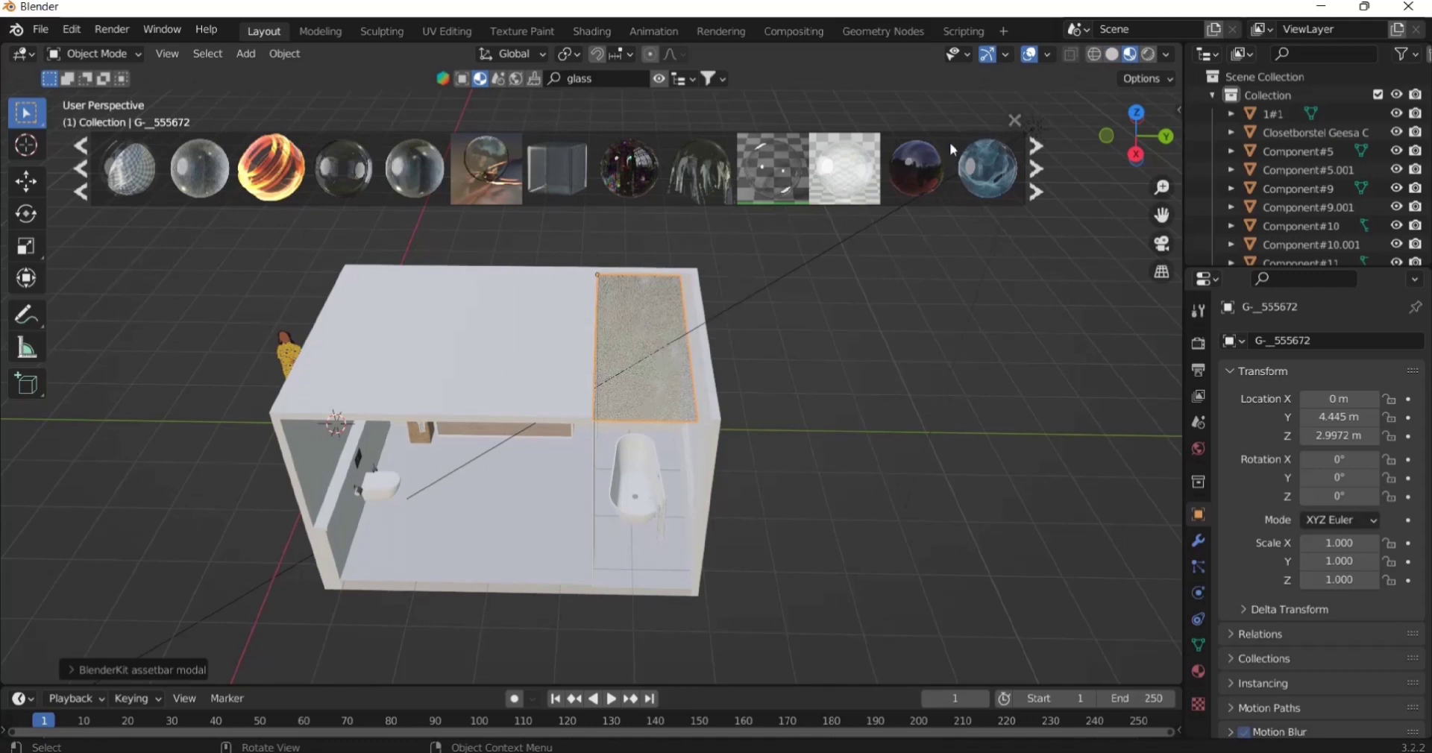
left_click(1015, 121)
- Link the roof panel's glass material to the two upright partition panels beside the bathtub, with the roof panel as active object, and deselect everything
scroll(598, 386, "up", 2)
middle_click_drag(744, 322, 675, 230)
scroll(645, 209, "down", 6)
key("KP_3")
scroll(645, 209, "up", 1)
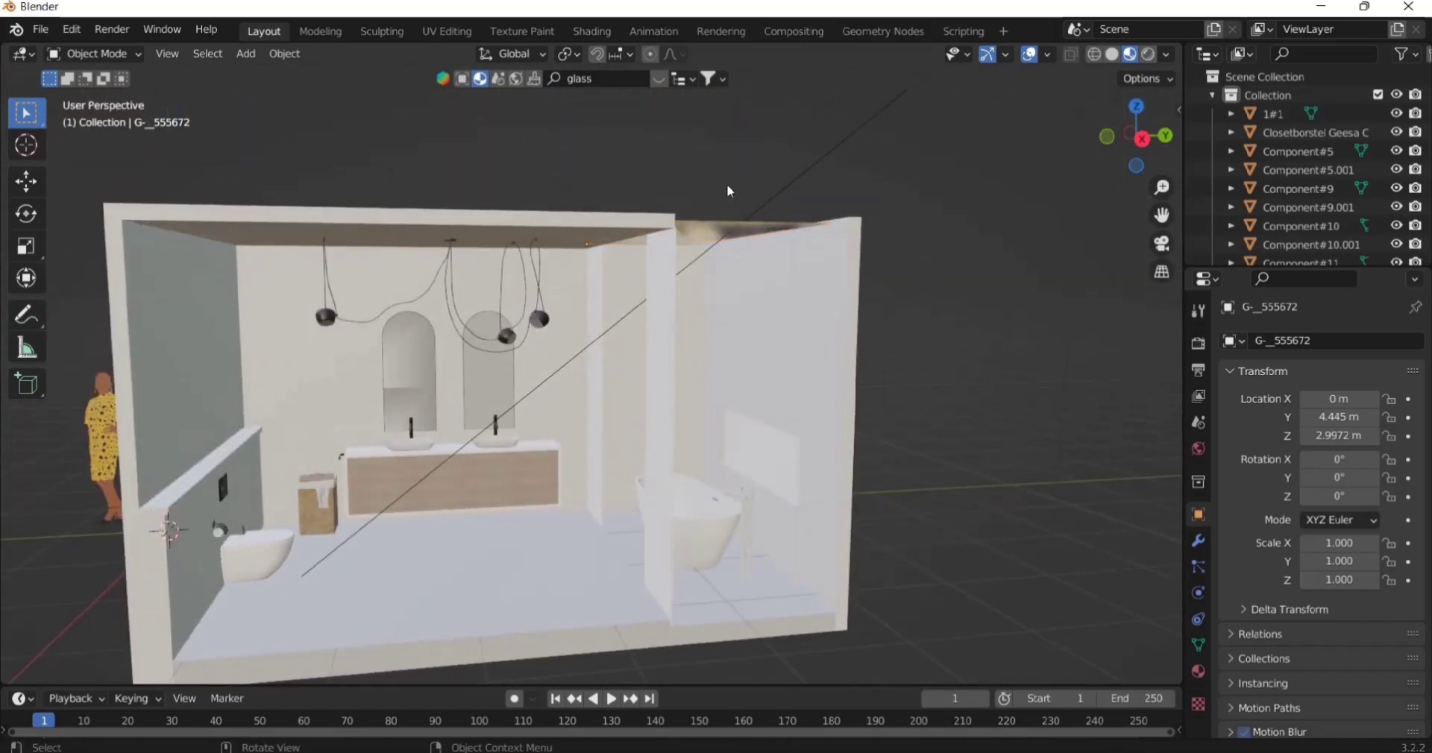
scroll(729, 191, "down", 3)
middle_click_drag(729, 191, 696, 322)
scroll(696, 322, "up", 3)
left_click(698, 328)
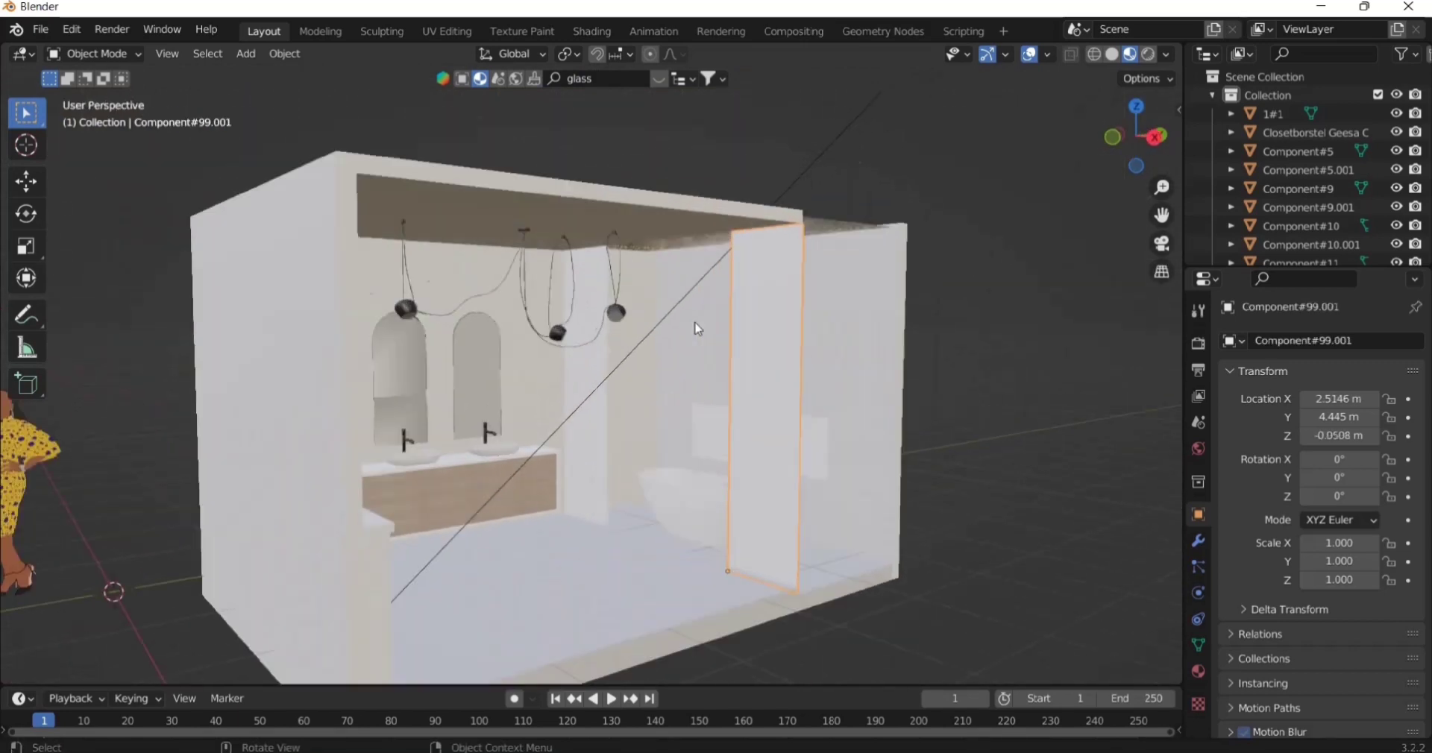
scroll(697, 328, "up", 3)
left_click(602, 348, "shift")
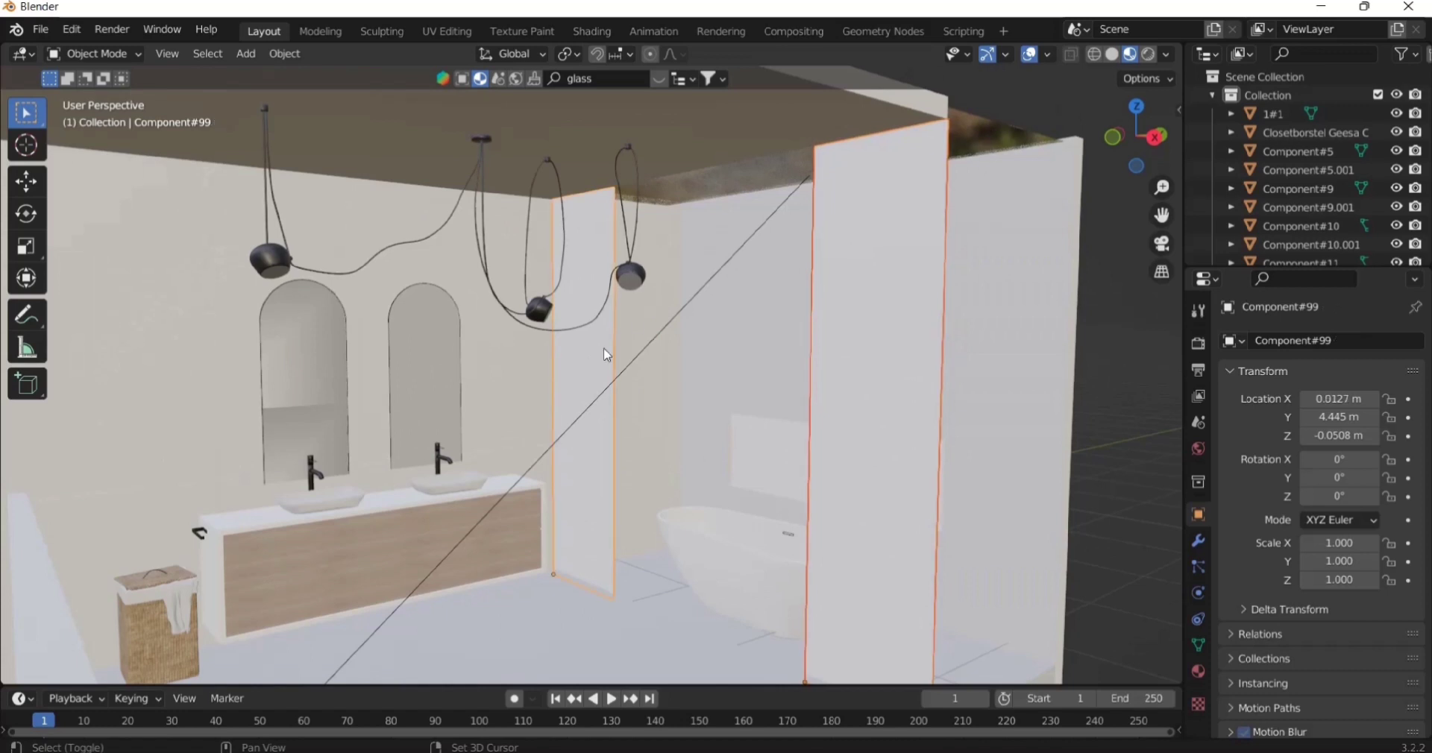
left_click(721, 190, "shift")
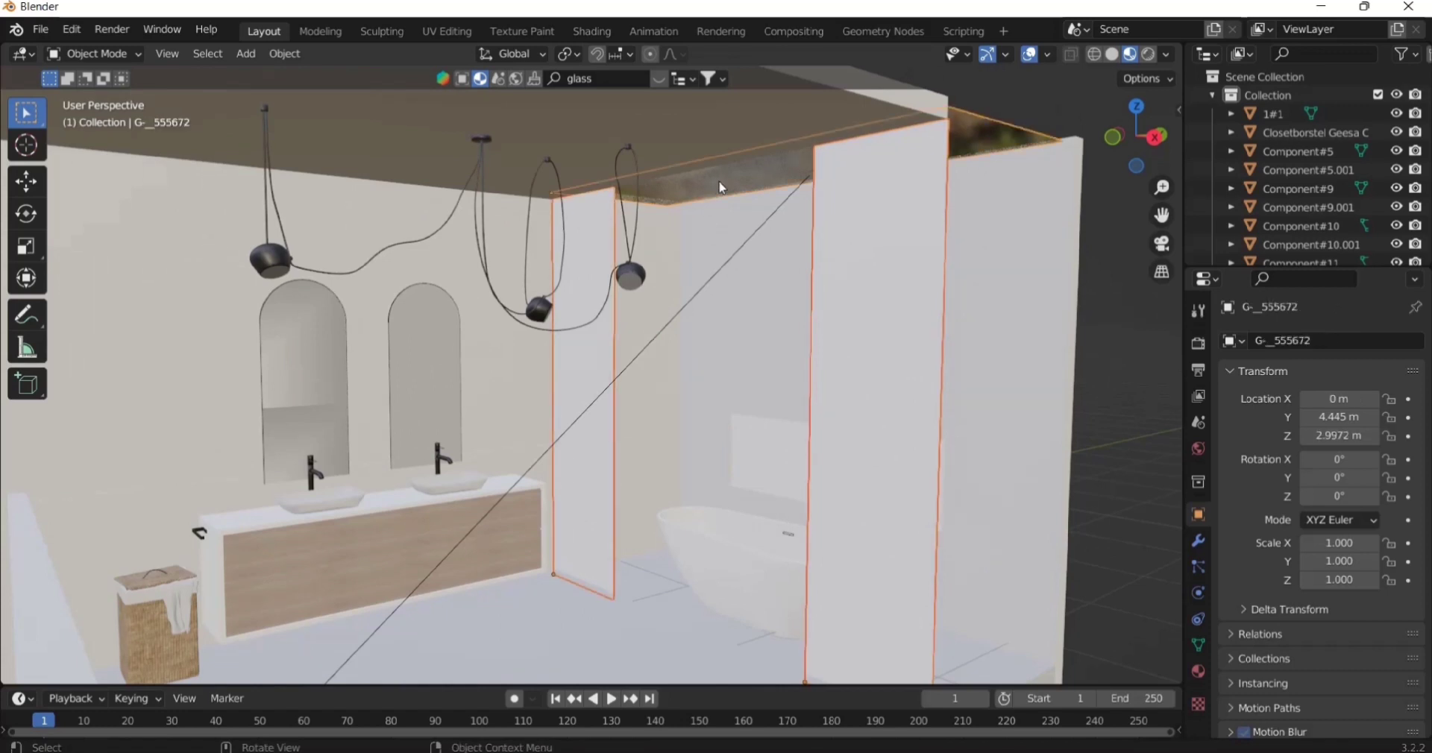
key("ctrl+l")
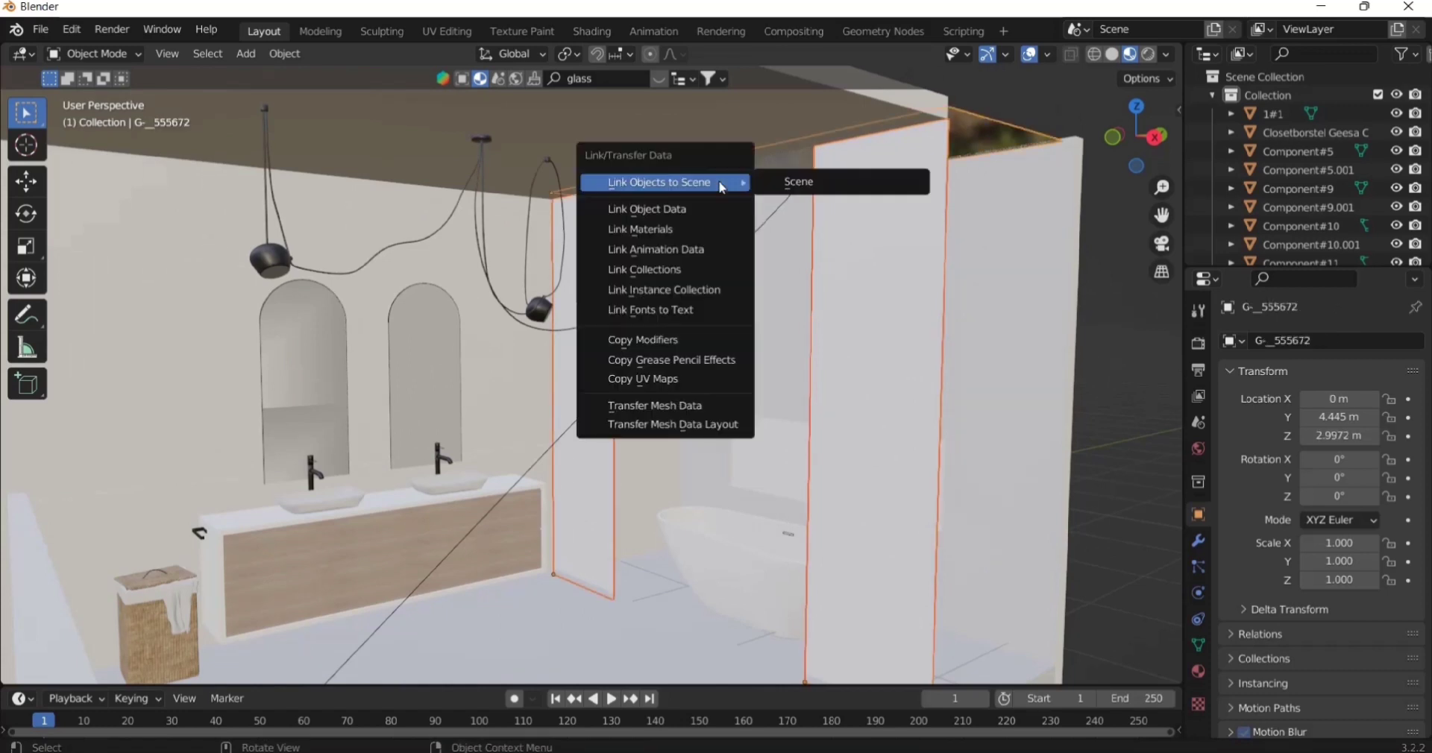
left_click(720, 209)
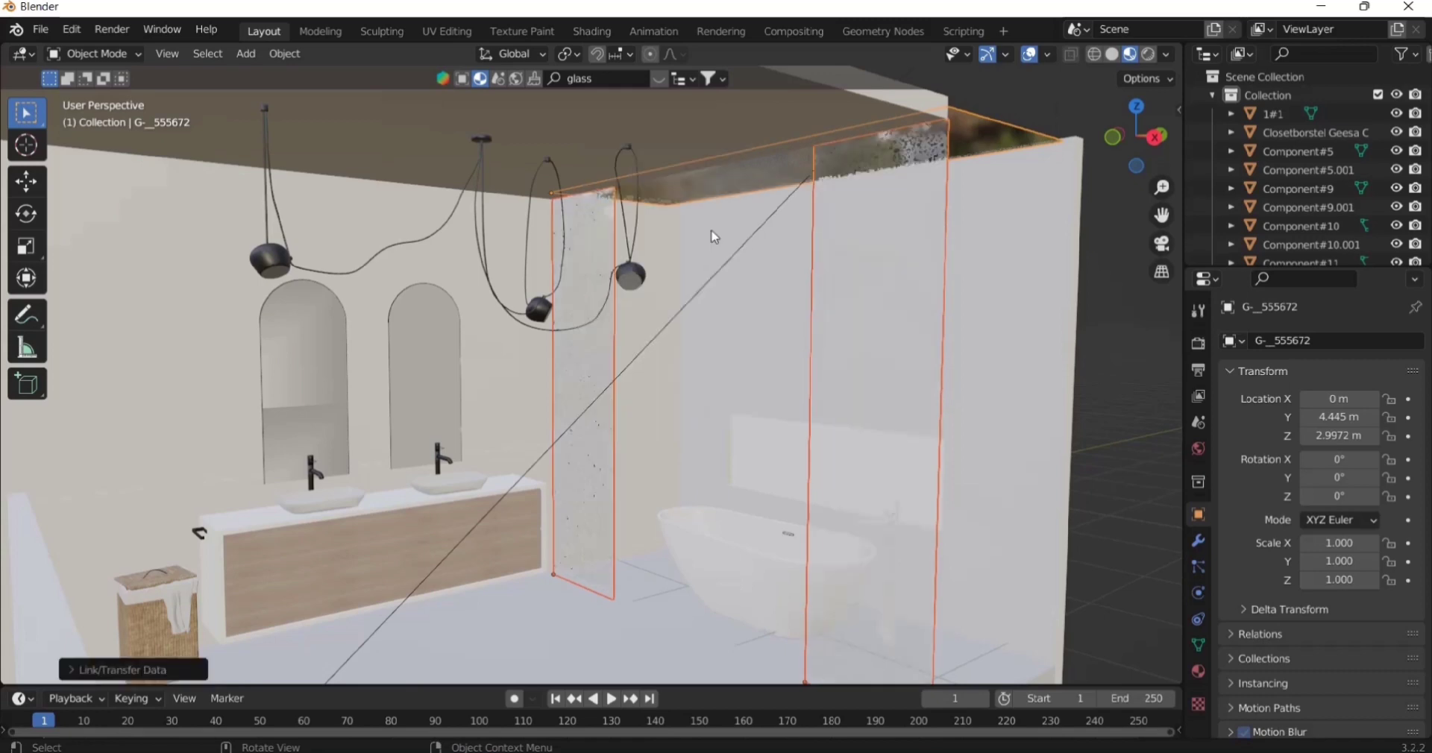
scroll(730, 238, "down", 3)
middle_click_drag(783, 289, 887, 335)
left_click(798, 223)
scroll(887, 298, "down", 2)
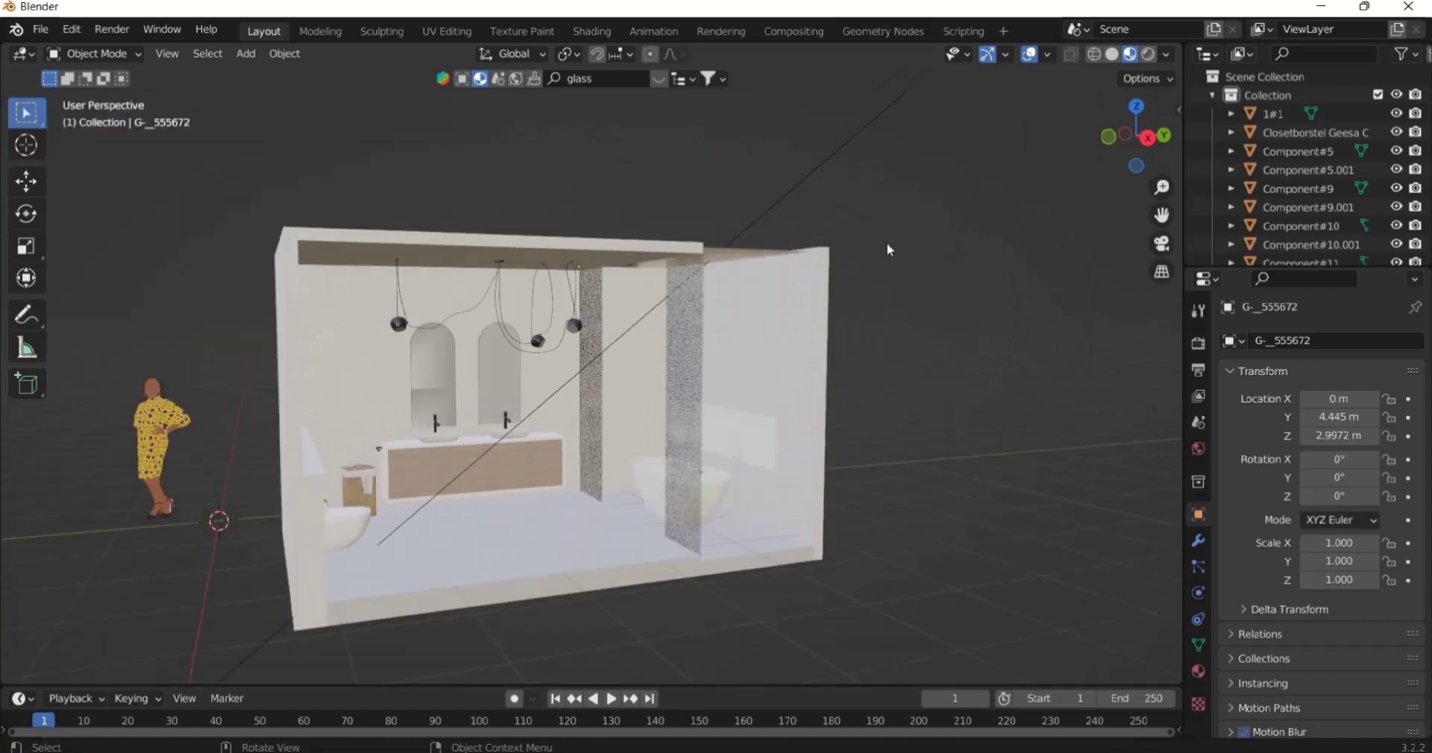
- Give the sun light a pale warm color and set its strength to 10
left_click(840, 159)
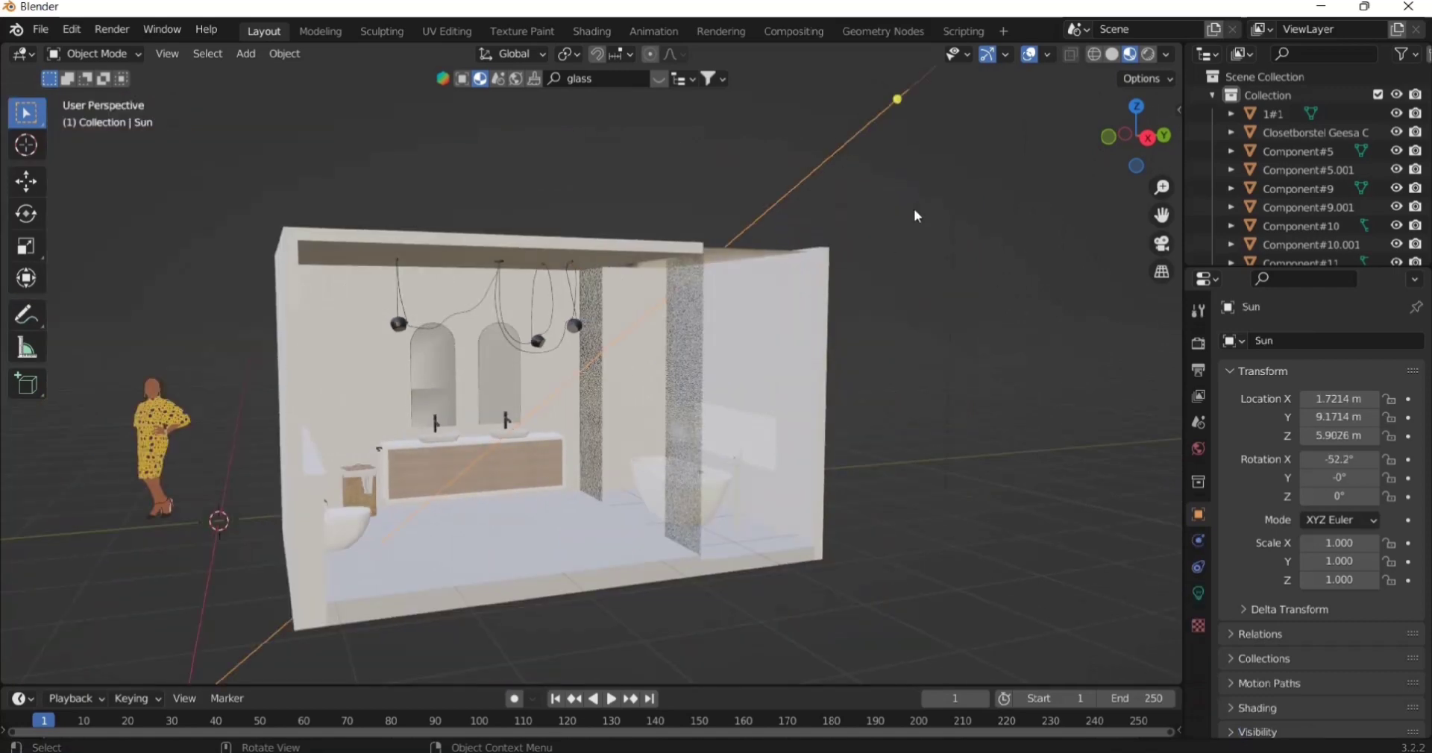
left_click(1199, 593)
left_click(1312, 447)
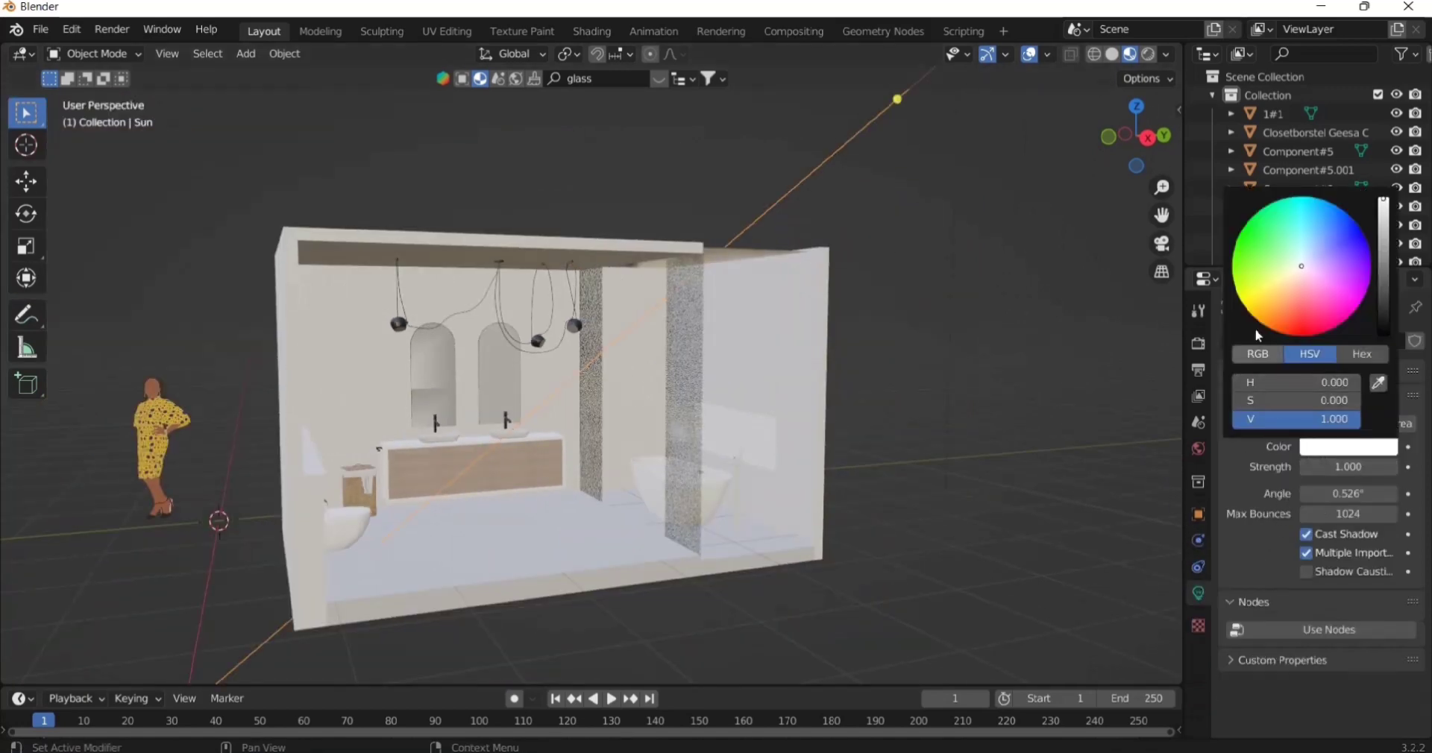
left_click(1300, 285)
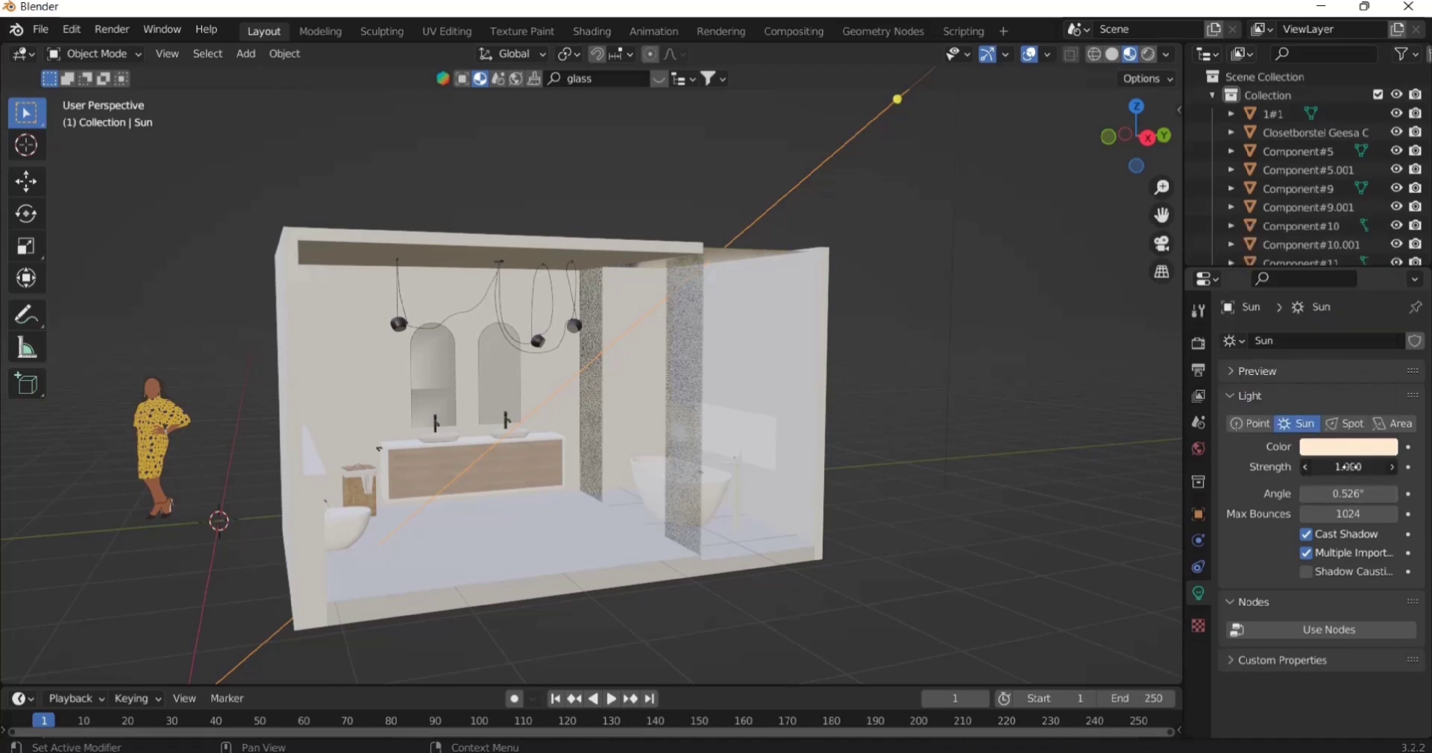
left_click(1347, 467)
type("10")
key("Return")
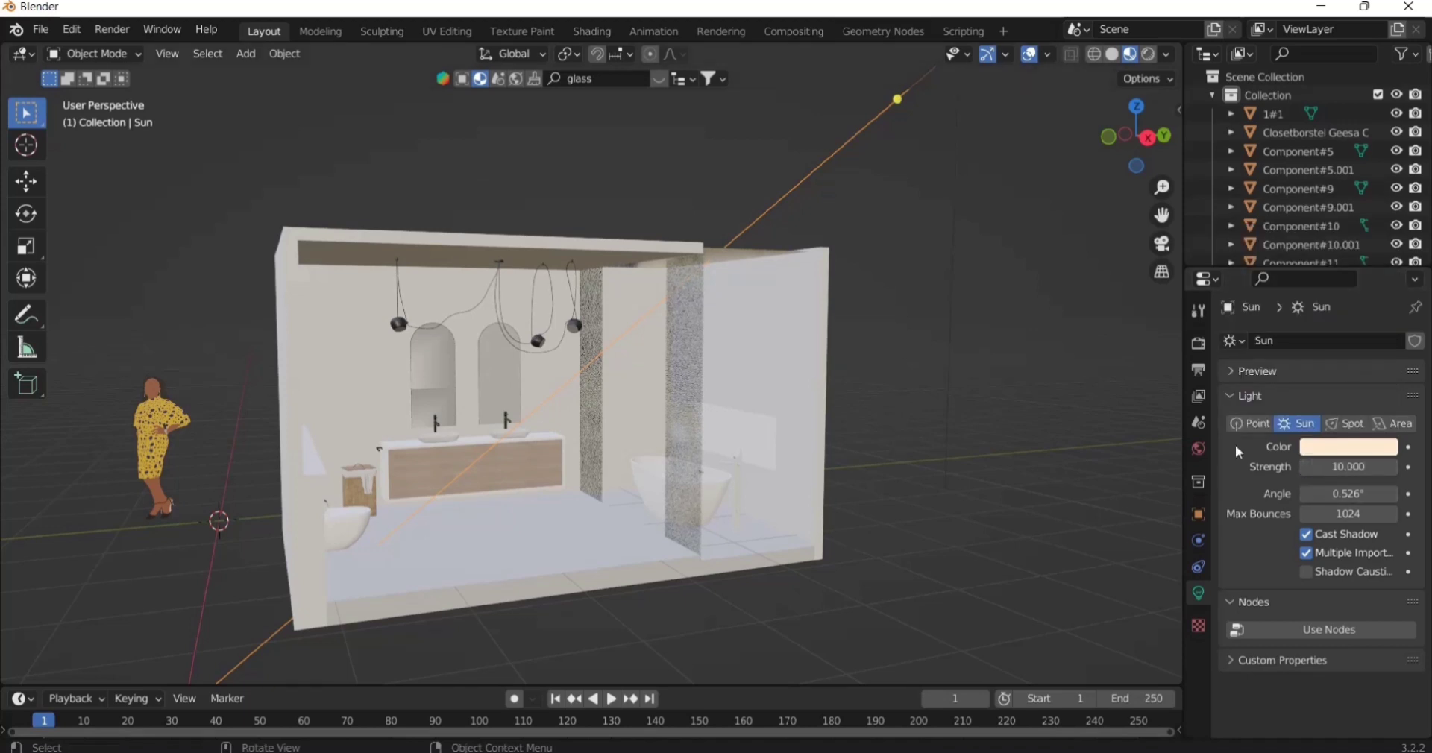
- Preview the bathroom in rendered shading and examine how the sunlight falls into the room from several angles
scroll(897, 343, "up", 6)
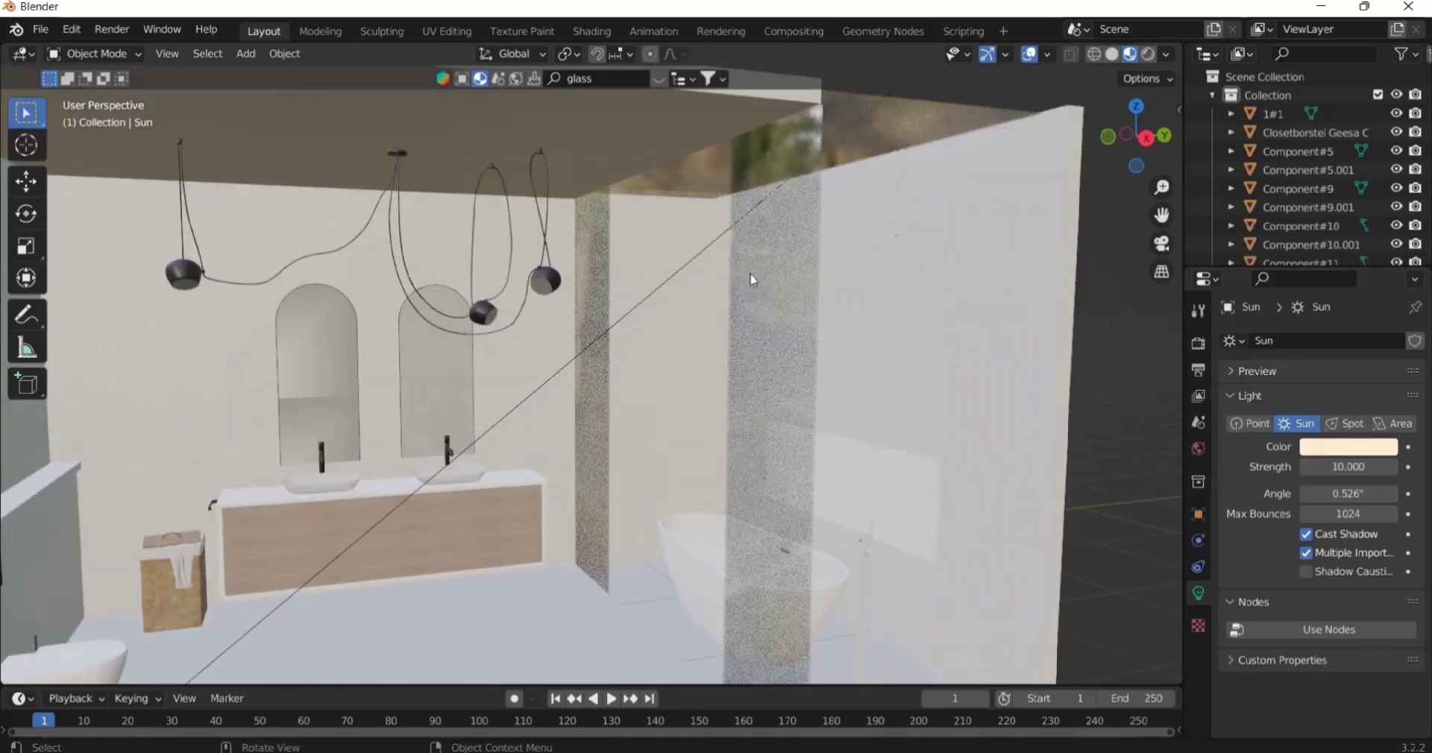
left_click(1148, 59)
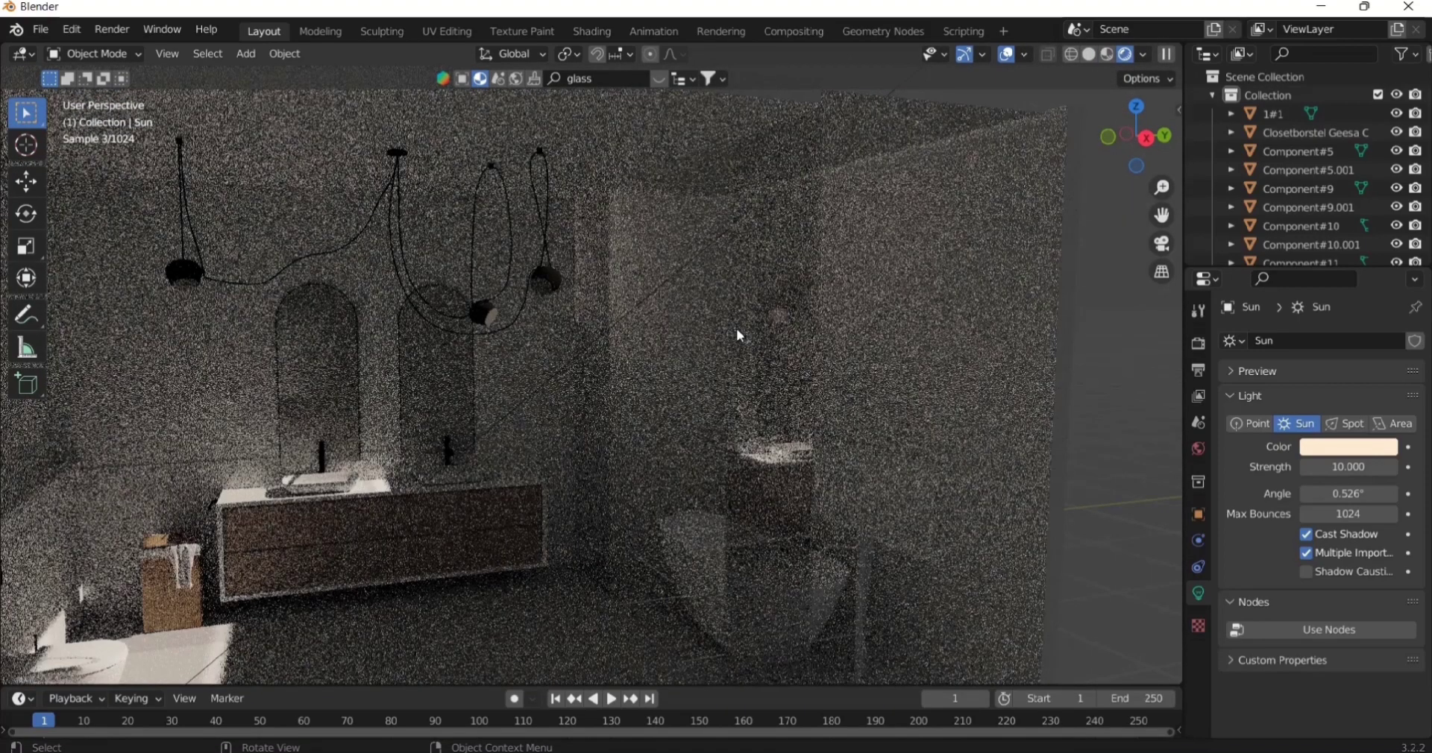
scroll(736, 328, "down", 5)
key("KP_3")
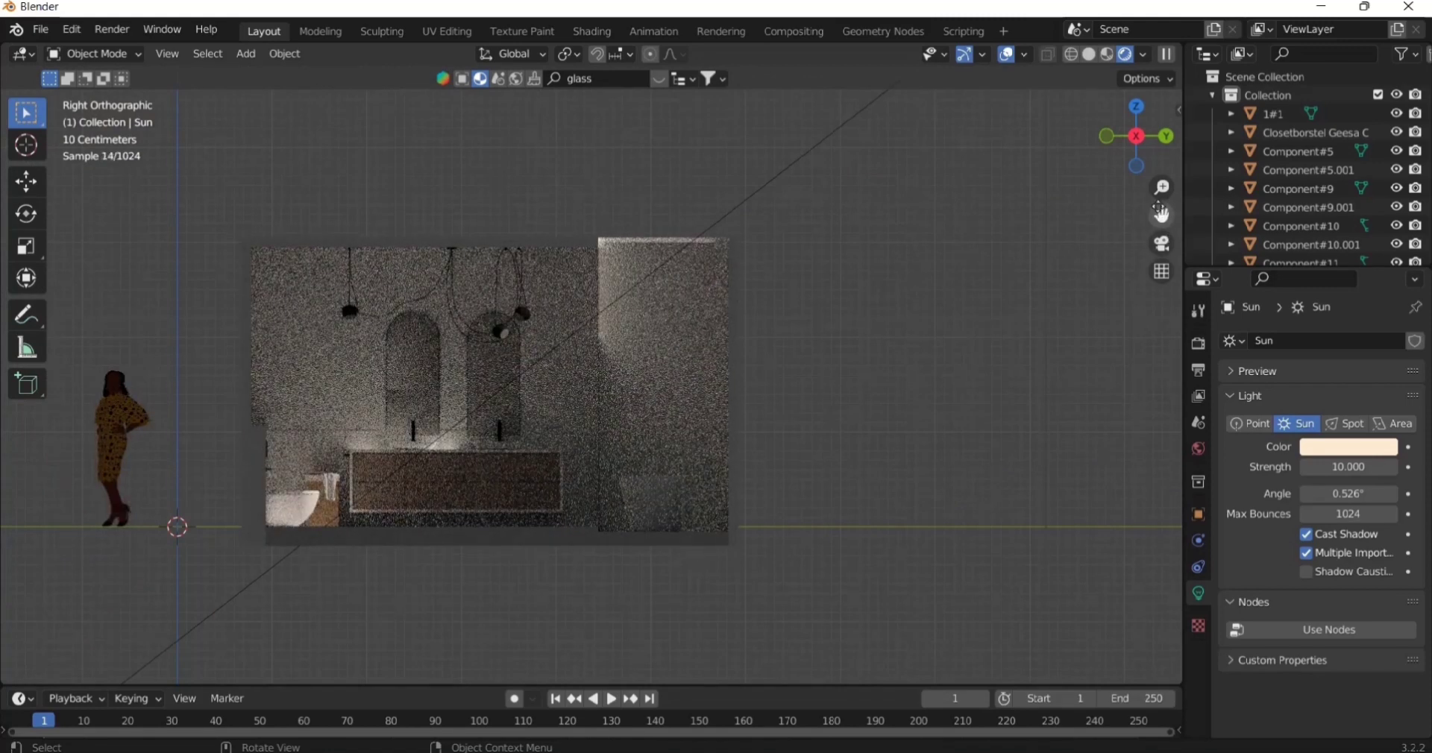
left_click_drag(1161, 215, 1341, 244)
scroll(786, 382, "up", 2)
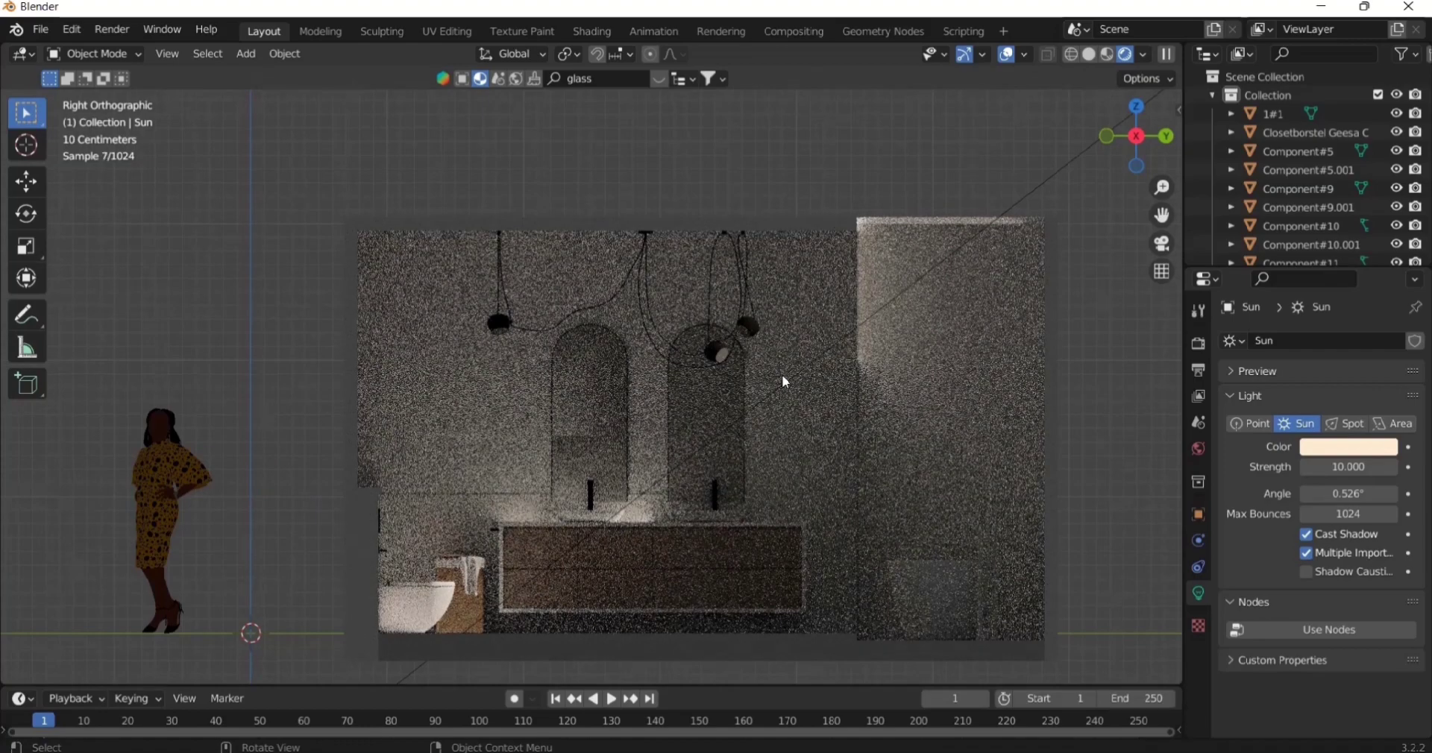
middle_click_drag(783, 383, 975, 320)
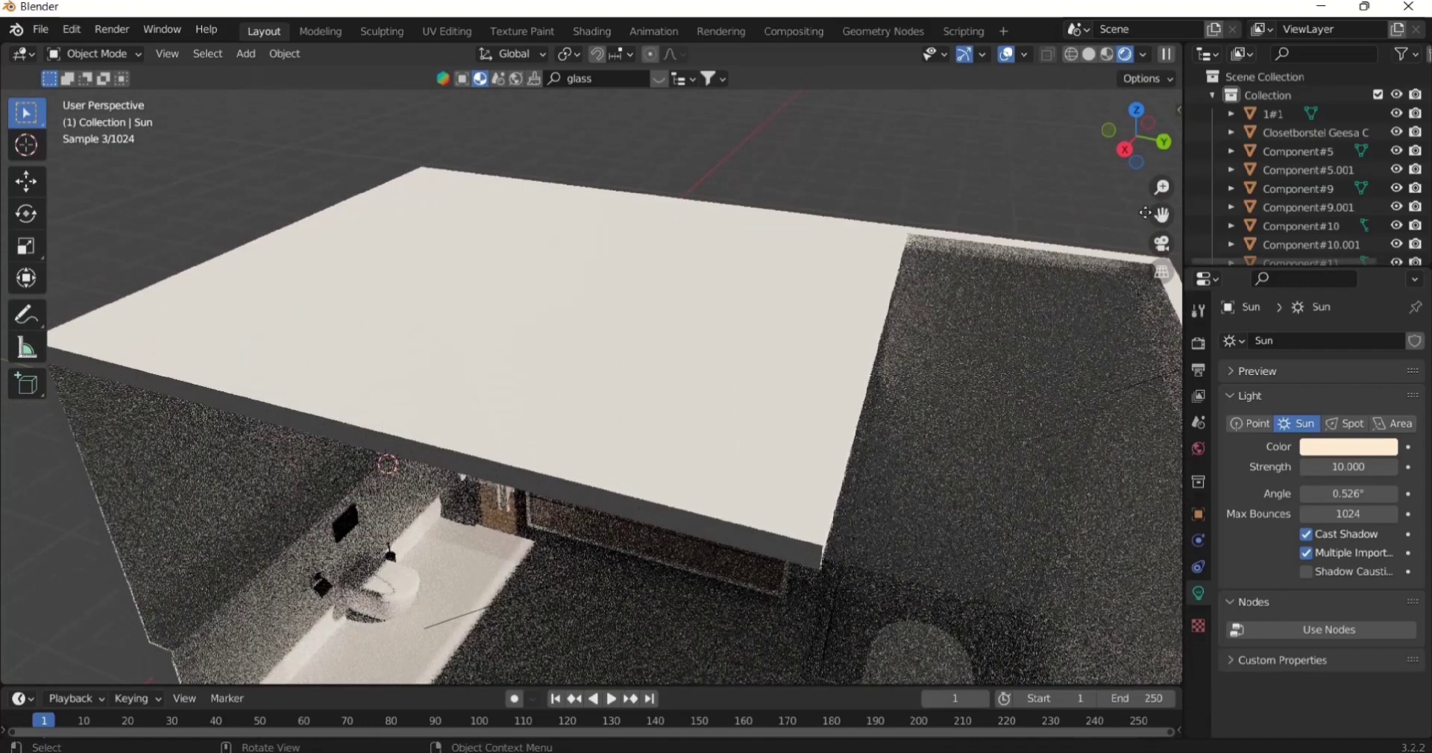
middle_click_drag(986, 478, 1027, 276, "shift")
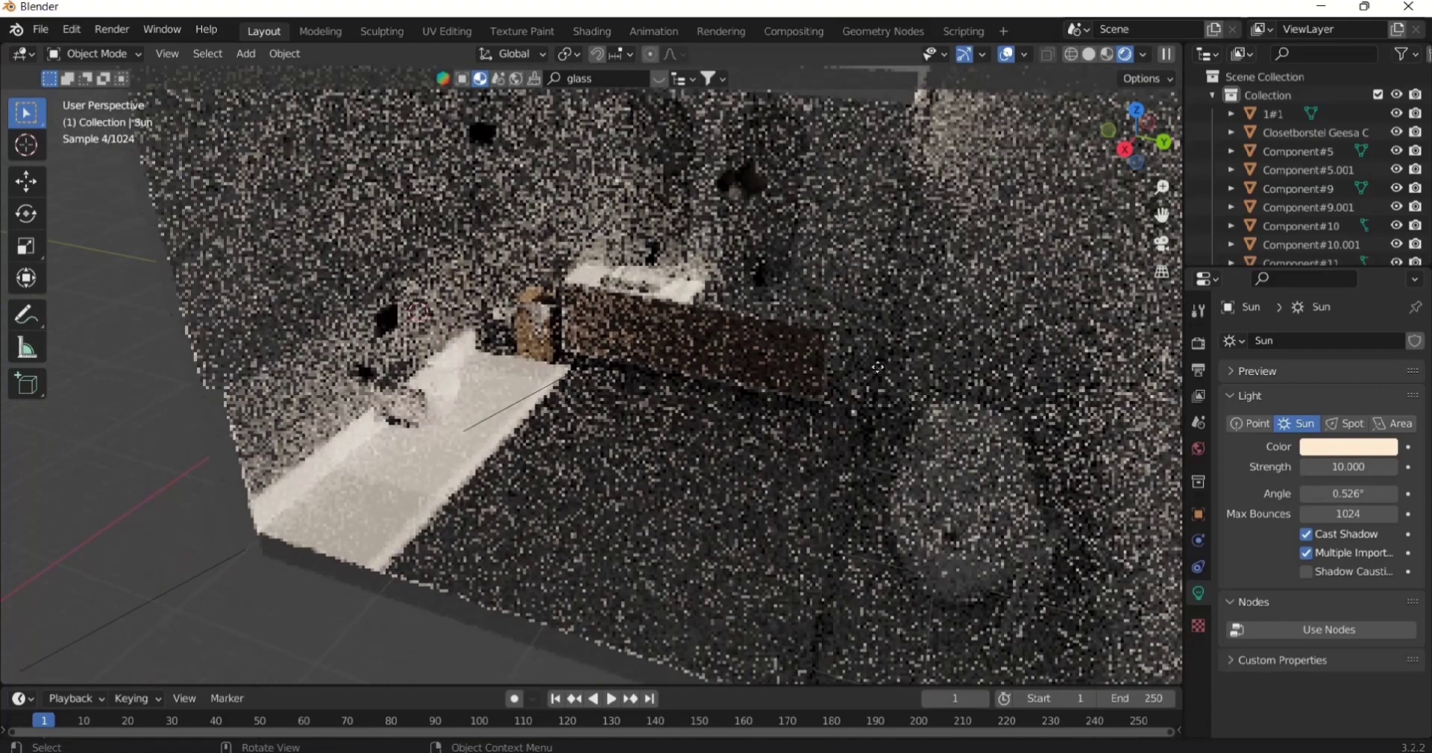
scroll(865, 369, "down", 6)
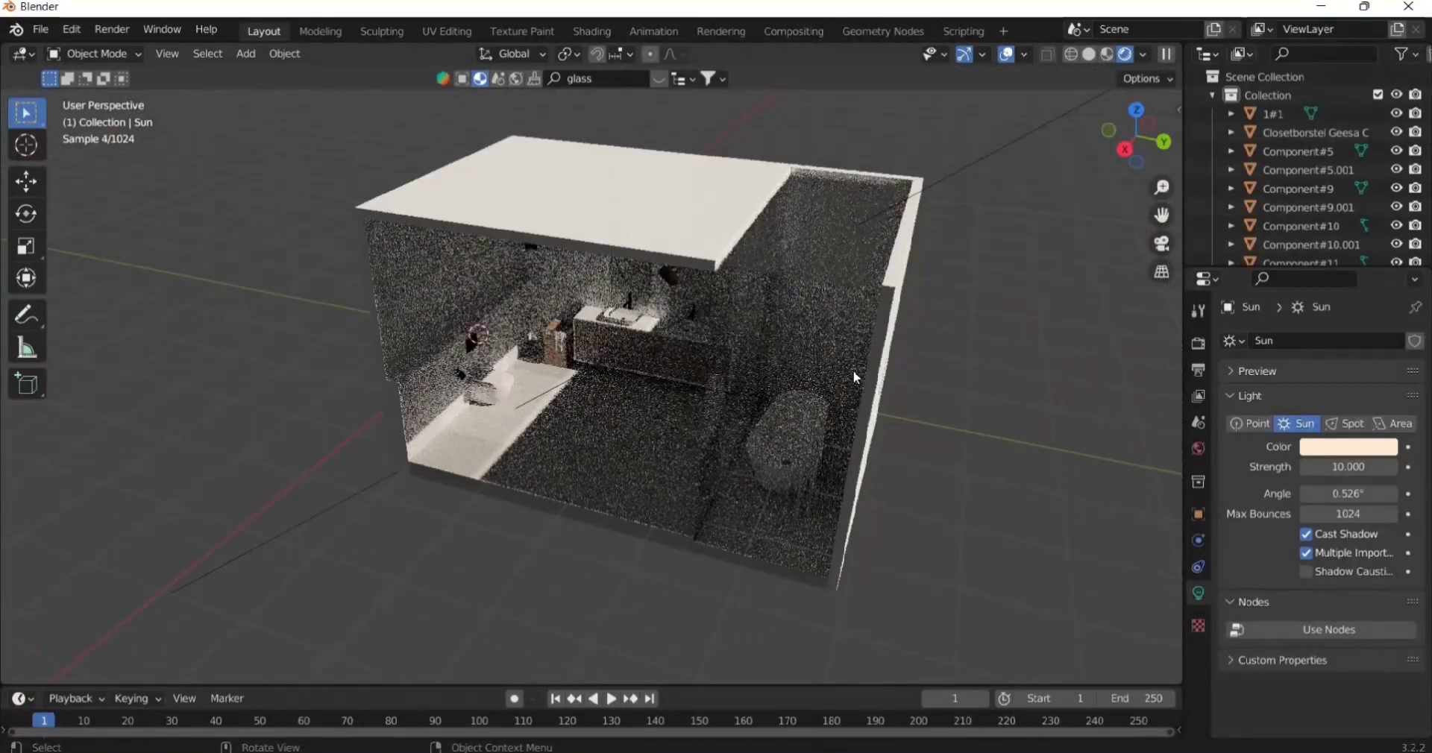
- In the right view with solid shading, move the sun light along Y closer to the room and rotate it to a steeper angle
key("KP_3")
left_click(1083, 56)
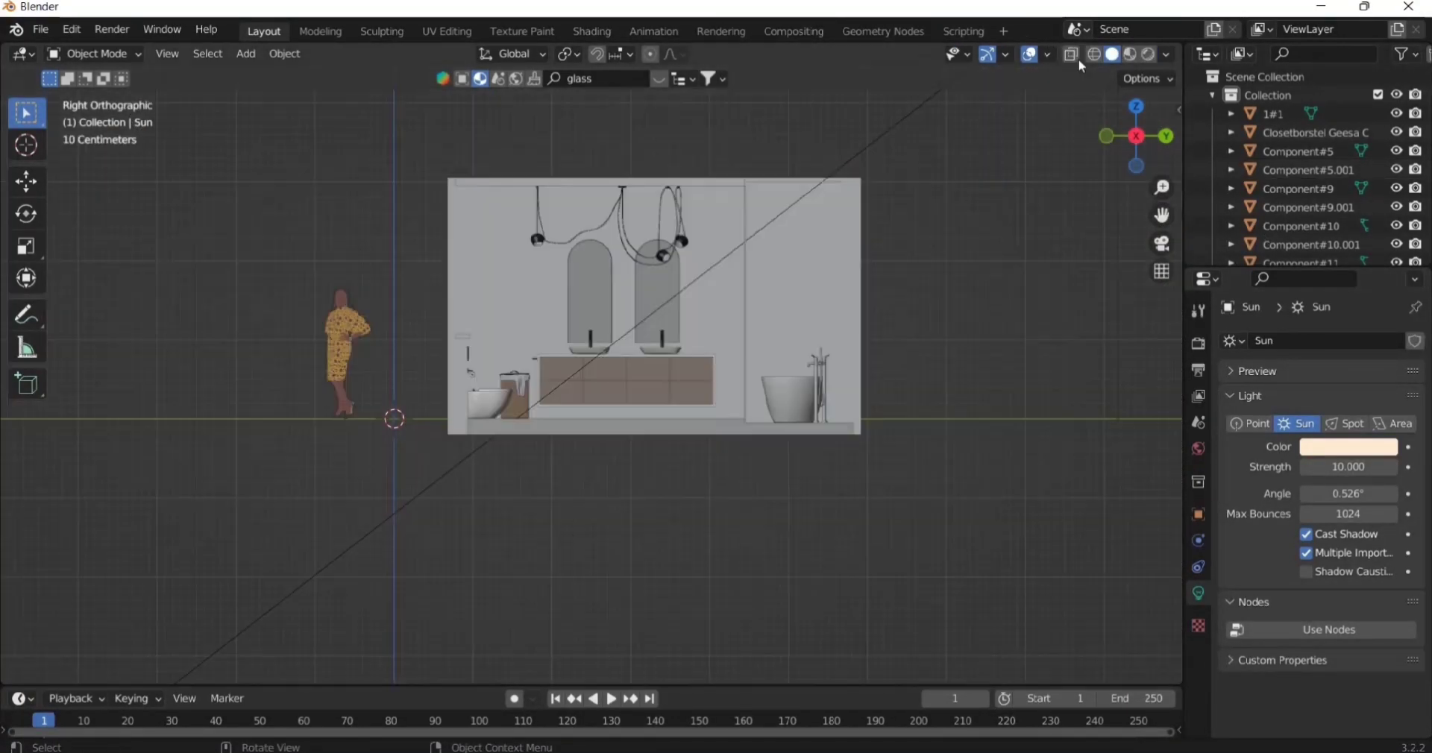
left_click(887, 141)
scroll(899, 162, "down", 1)
left_click_drag(1161, 218, 1117, 278)
scroll(904, 314, "up", 1)
key("g")
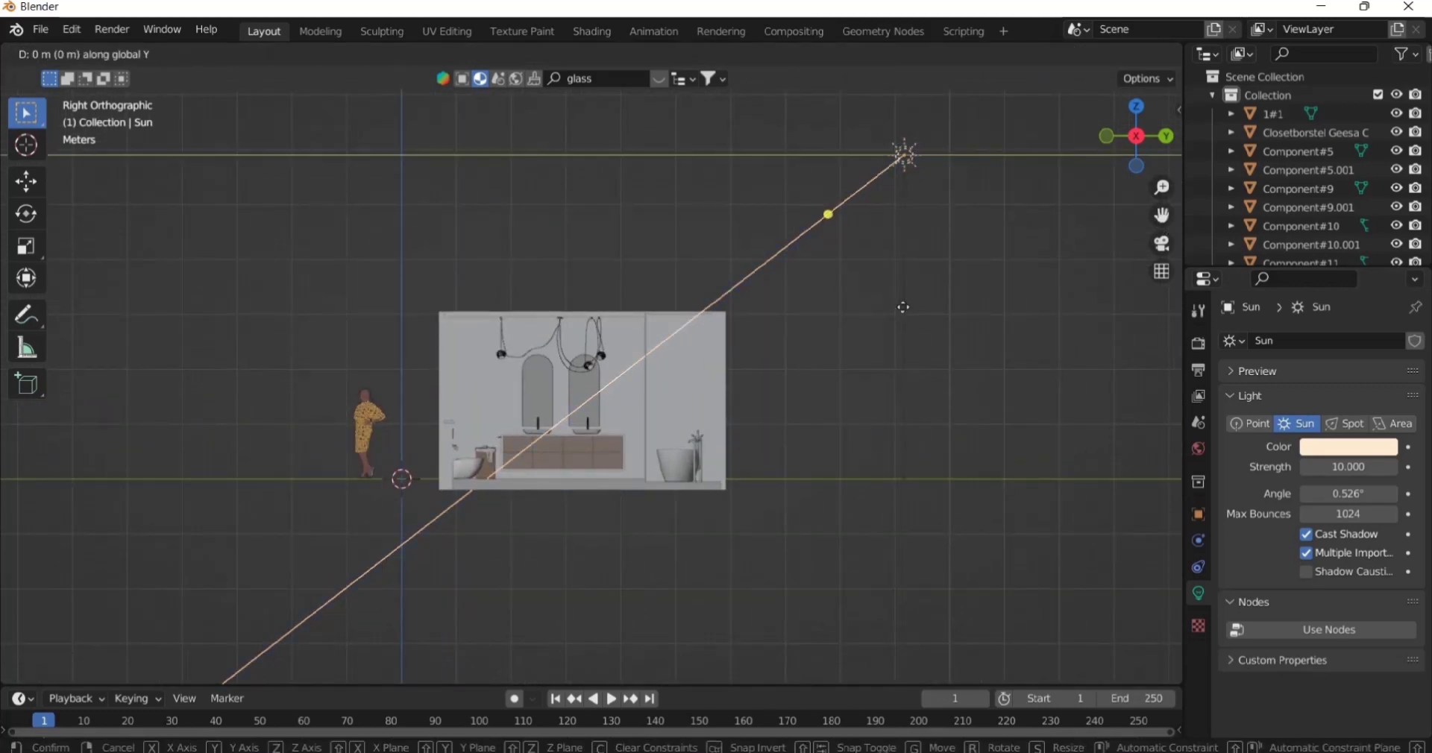
left_click(840, 304)
key("r")
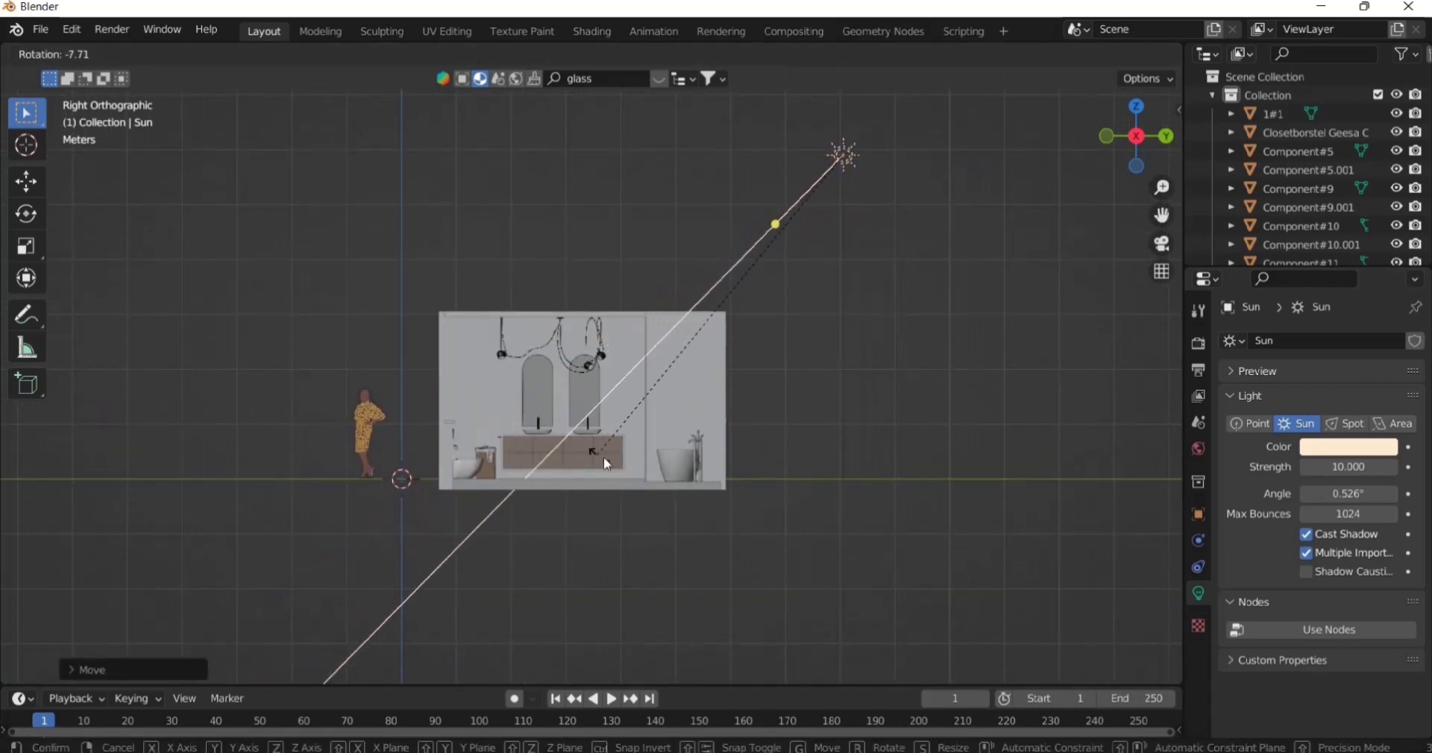
left_click(646, 431)
- Shift the sun light slightly closer along Y again and steepen its beam by about 3° more
key("g")
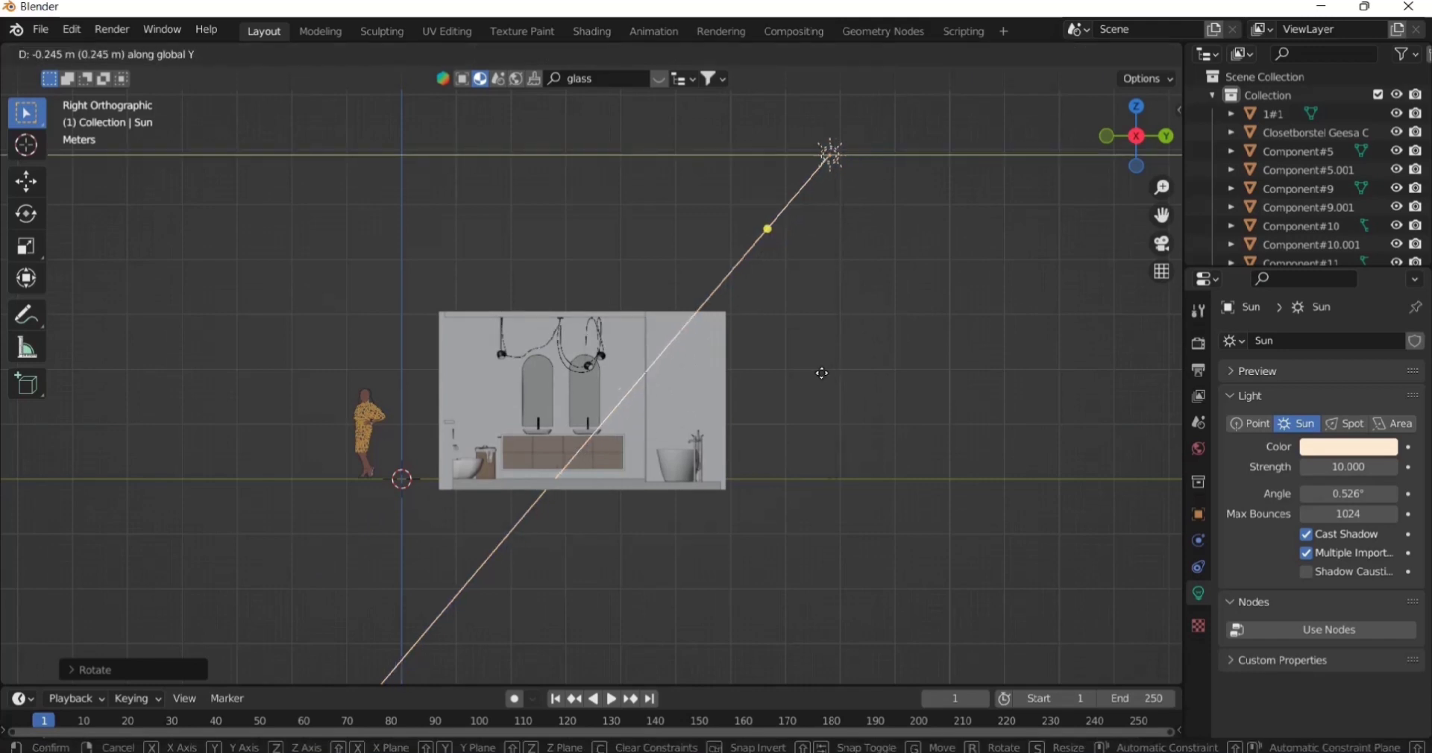
left_click(803, 373)
key("r")
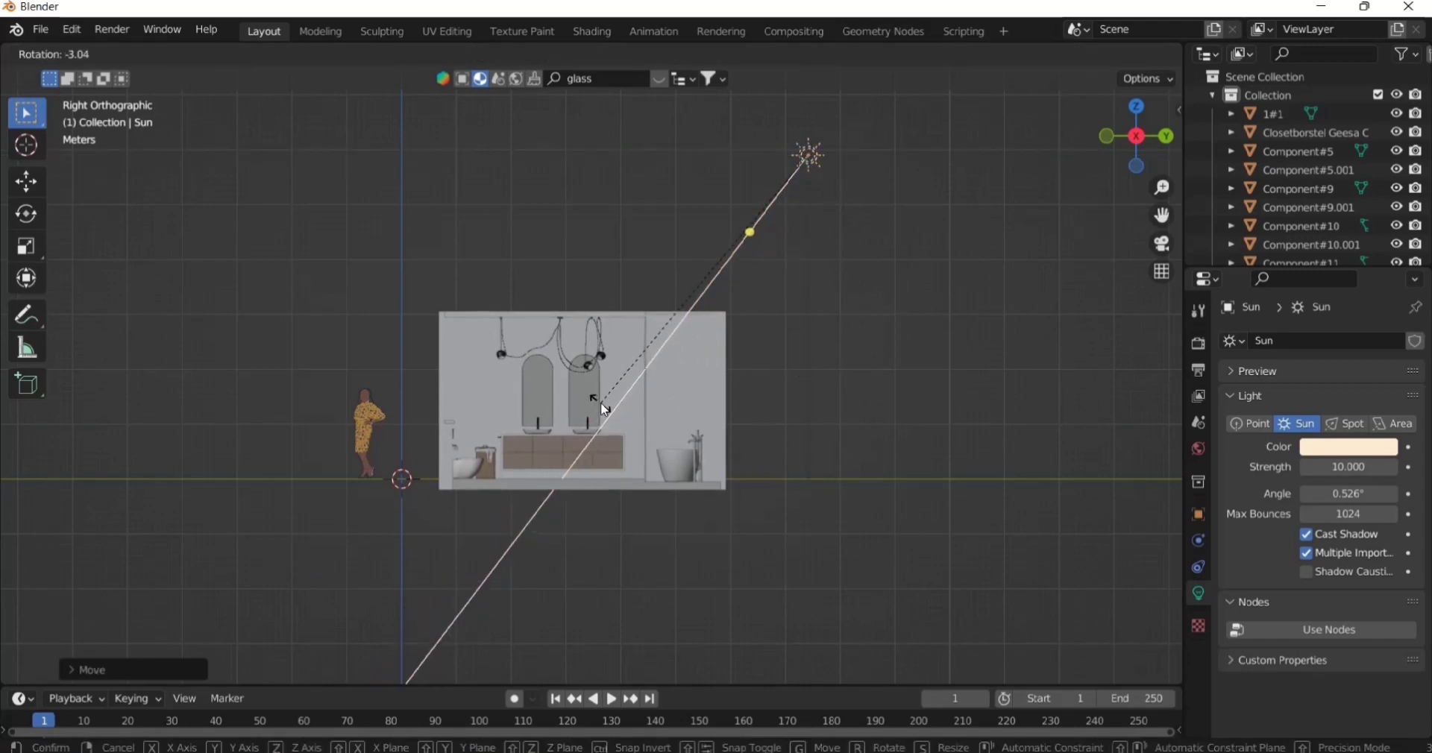
left_click(601, 401)
- Adjust the sun light's color to a warmer tone with hue 0.098, saturation 0.456 and value 1.000
middle_click_drag(599, 396, 525, 404)
left_click_drag(1160, 215, 1197, 149)
scroll(793, 314, "up", 1)
left_click(1316, 448)
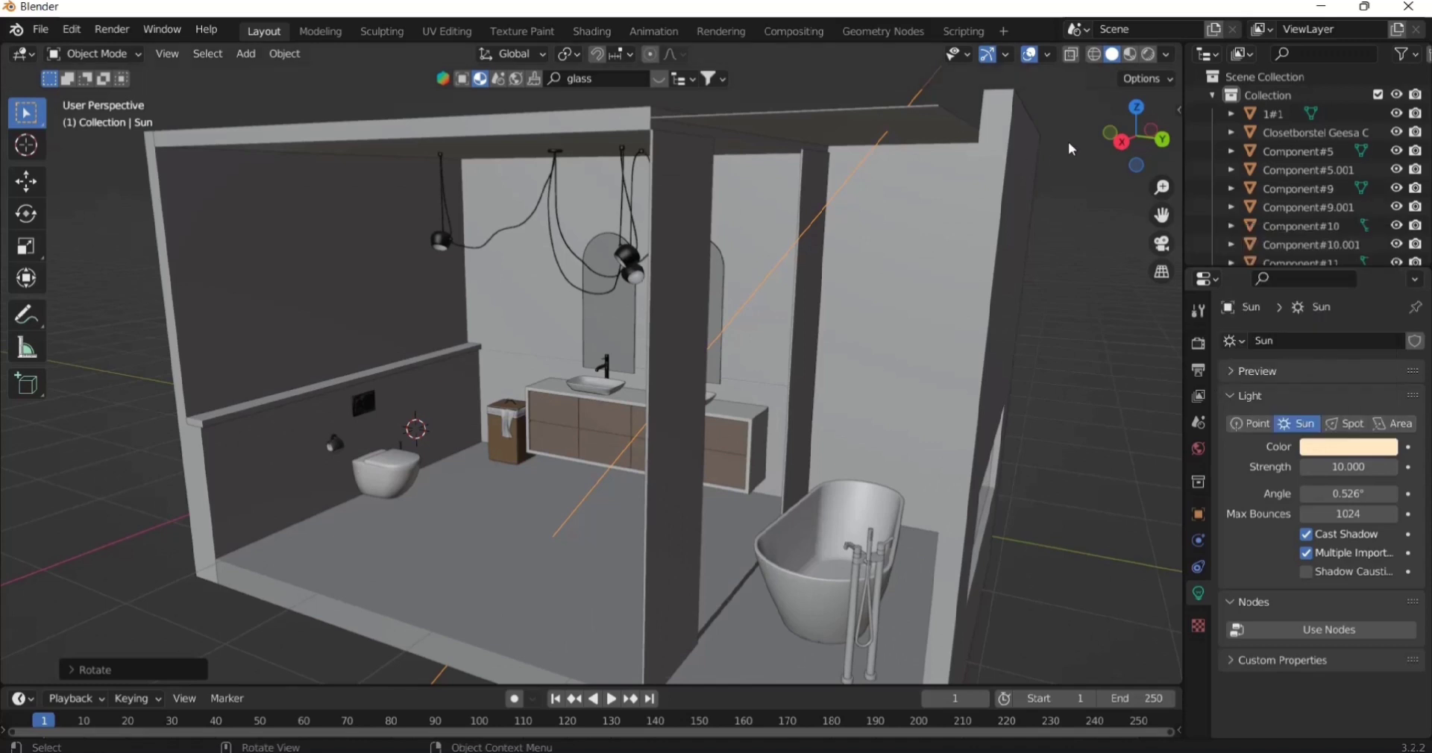
left_click(1323, 447)
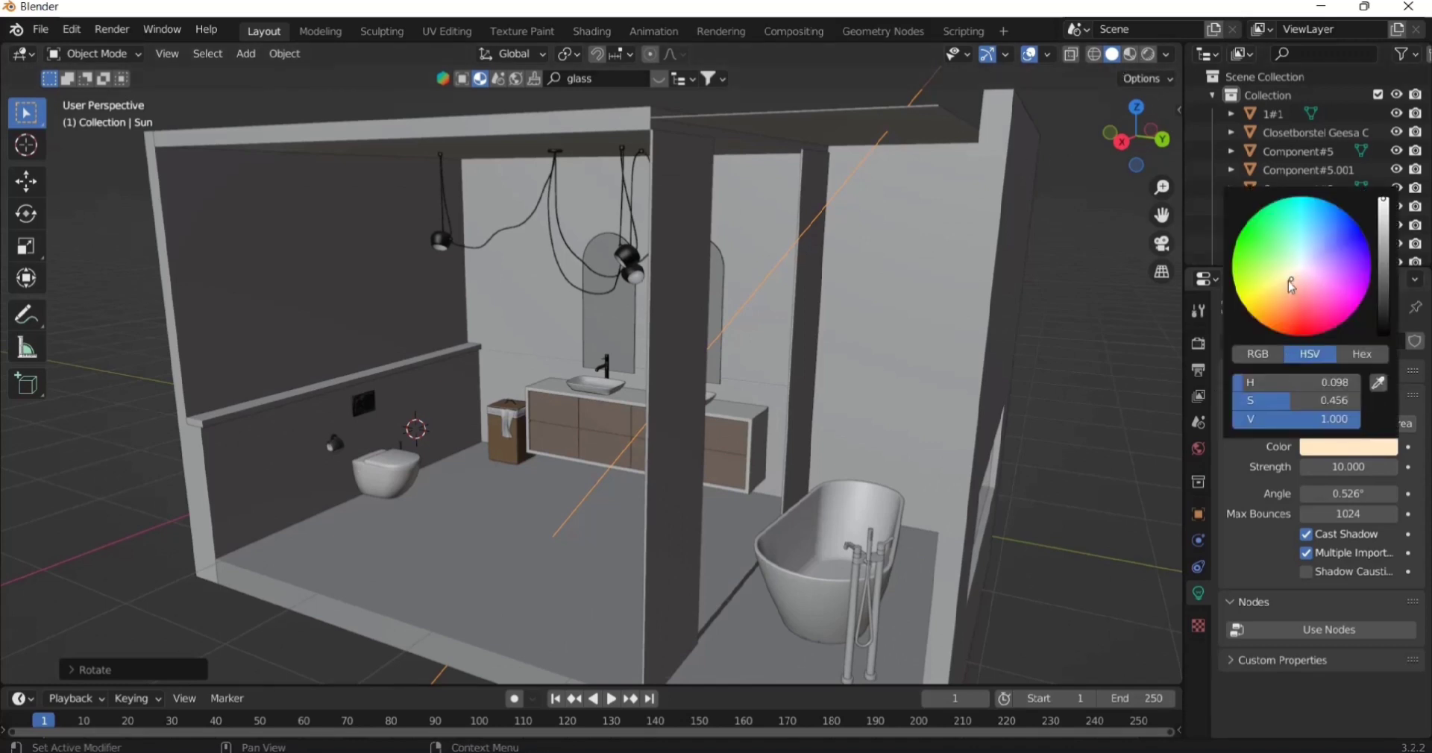
- Set the maximum samples to 64 for both the viewport and the final render in Cycles
left_click(1199, 370)
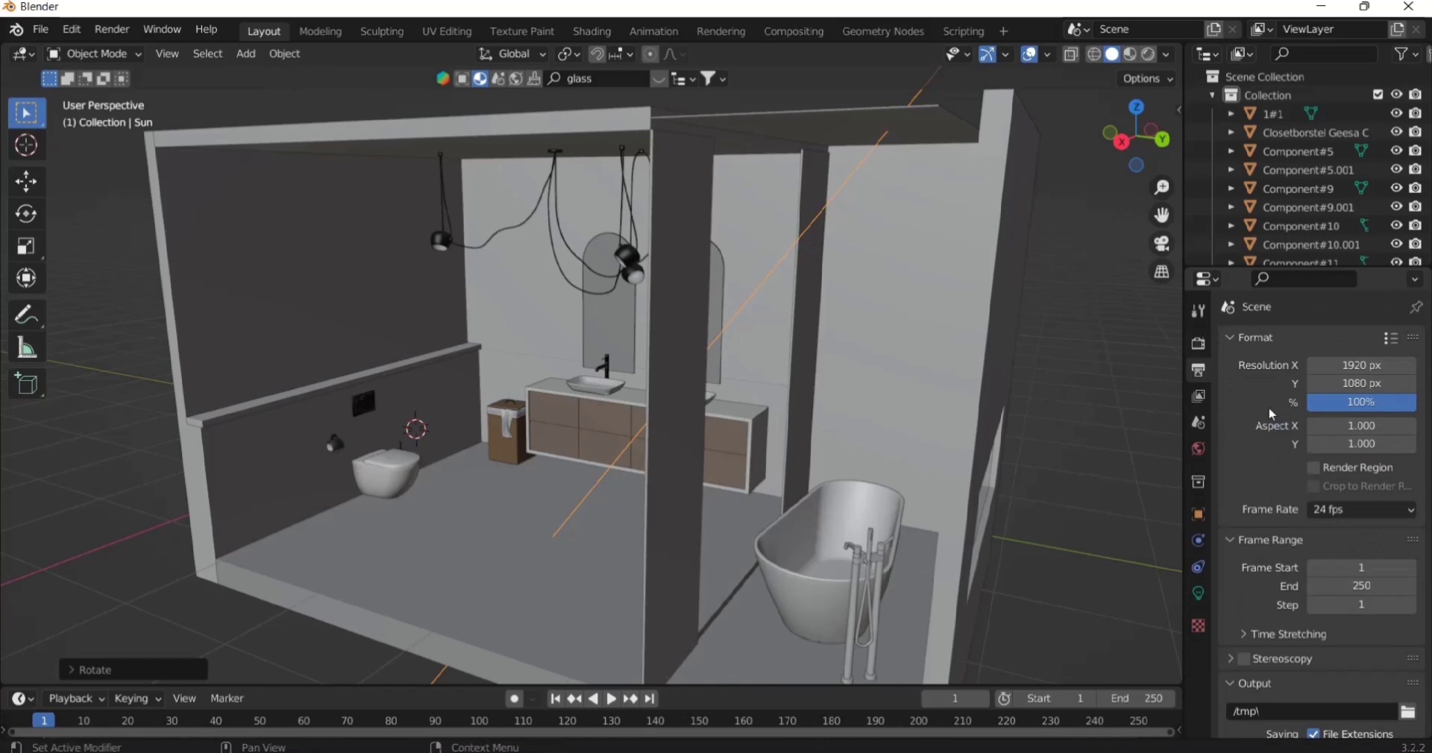
left_click(1198, 343)
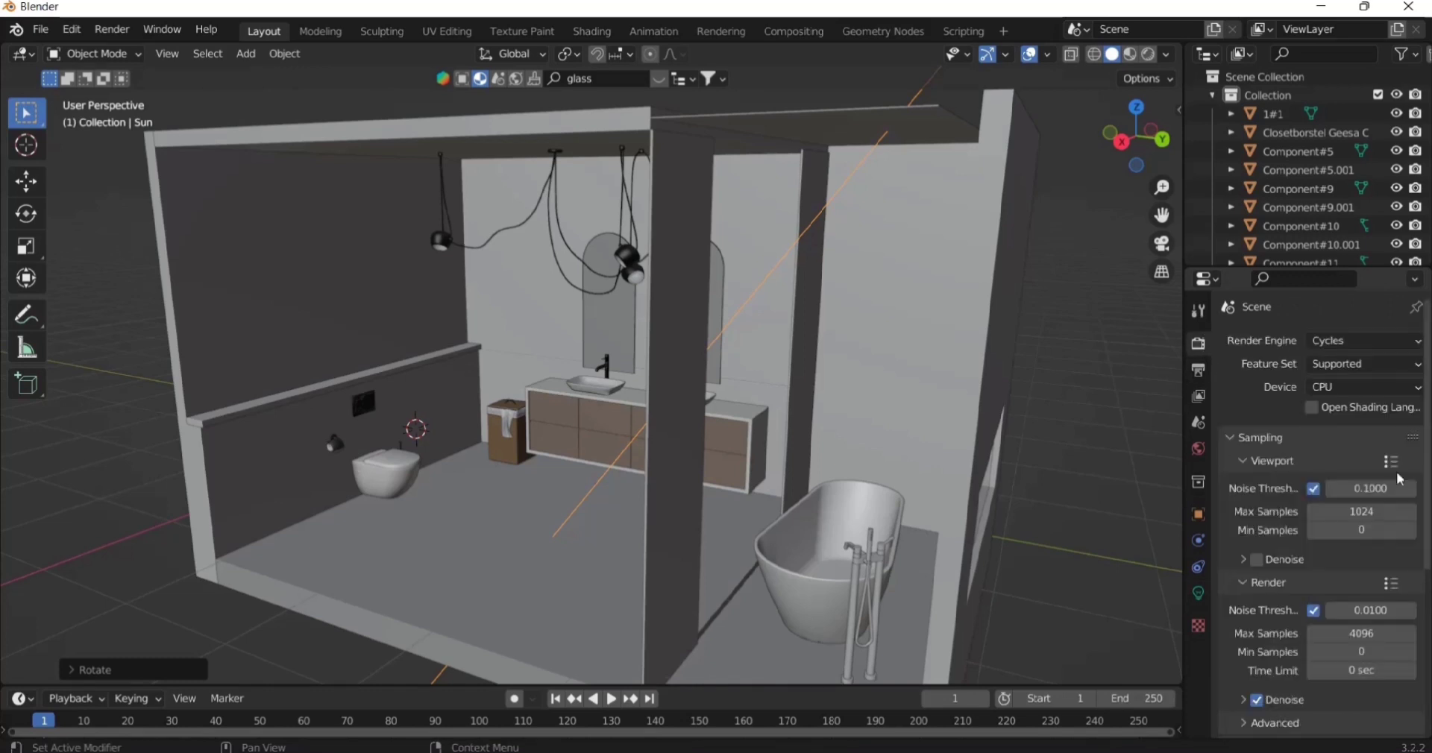
left_click(1374, 513)
type("500")
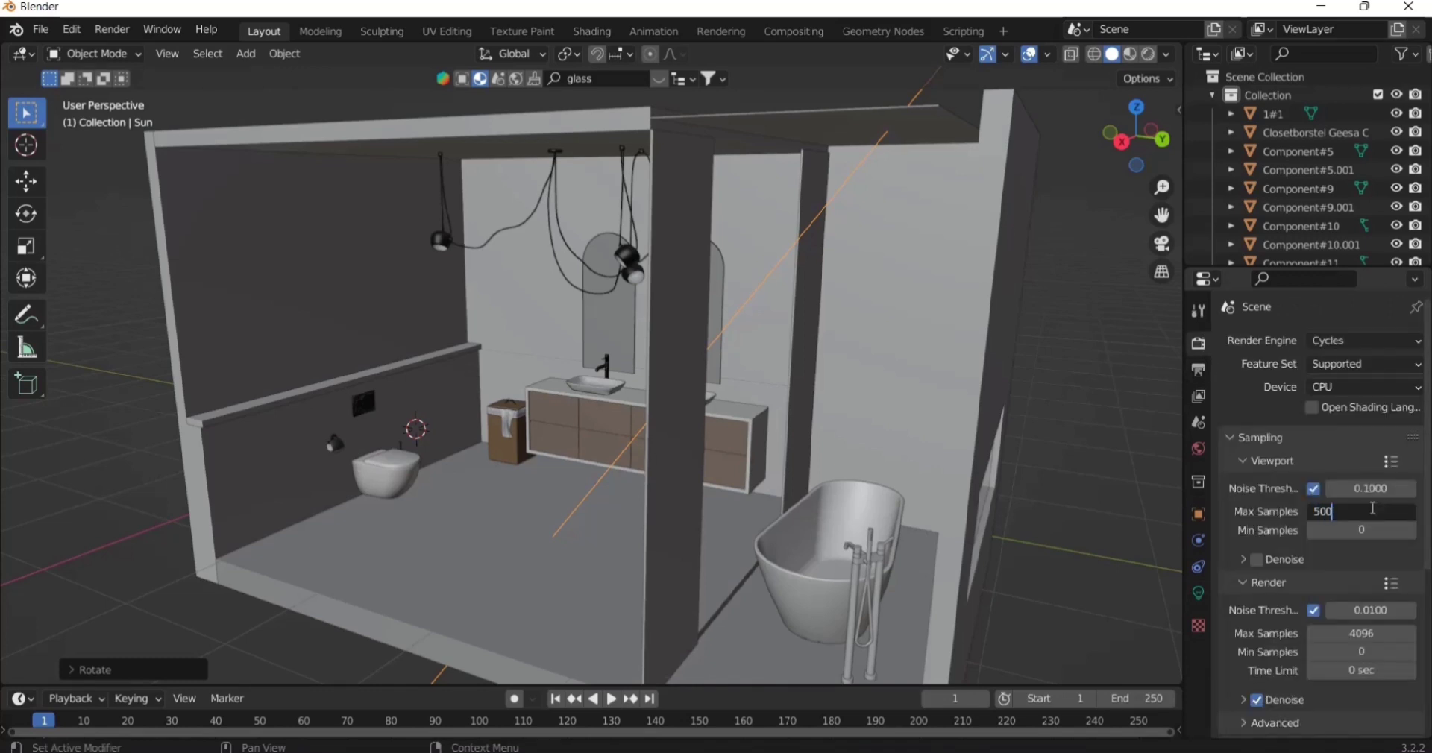
key("Return")
left_click(1357, 633)
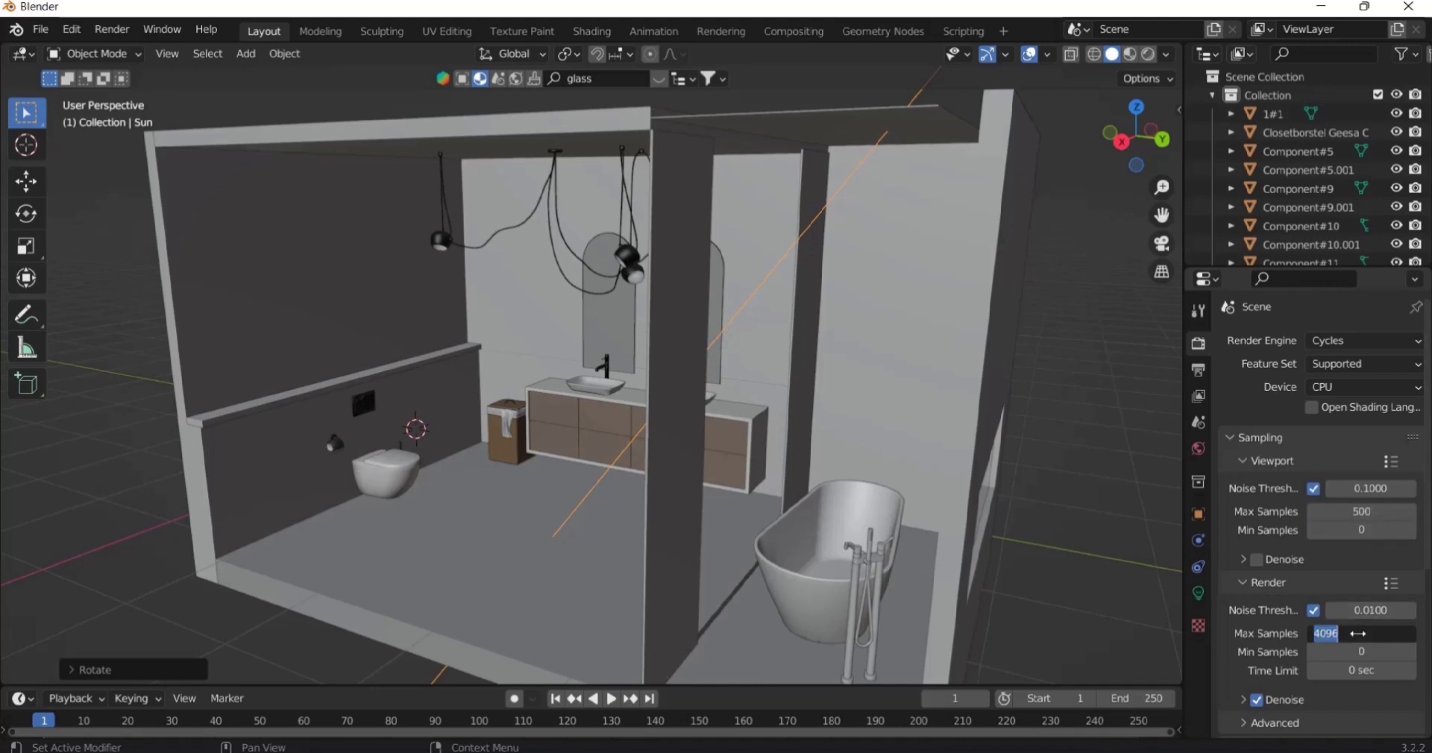
key("BackSpace")
key("Return")
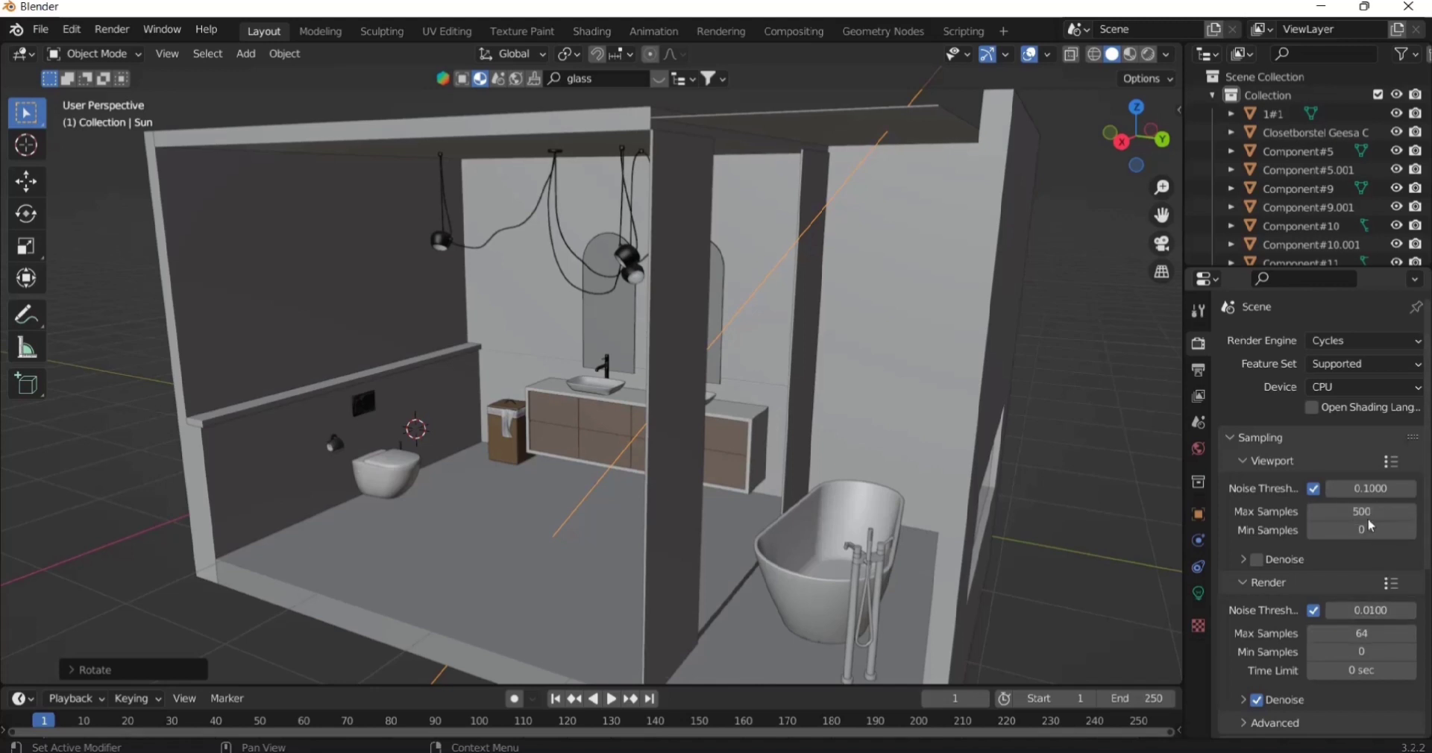
left_click(1364, 512)
type("64")
key("Return")
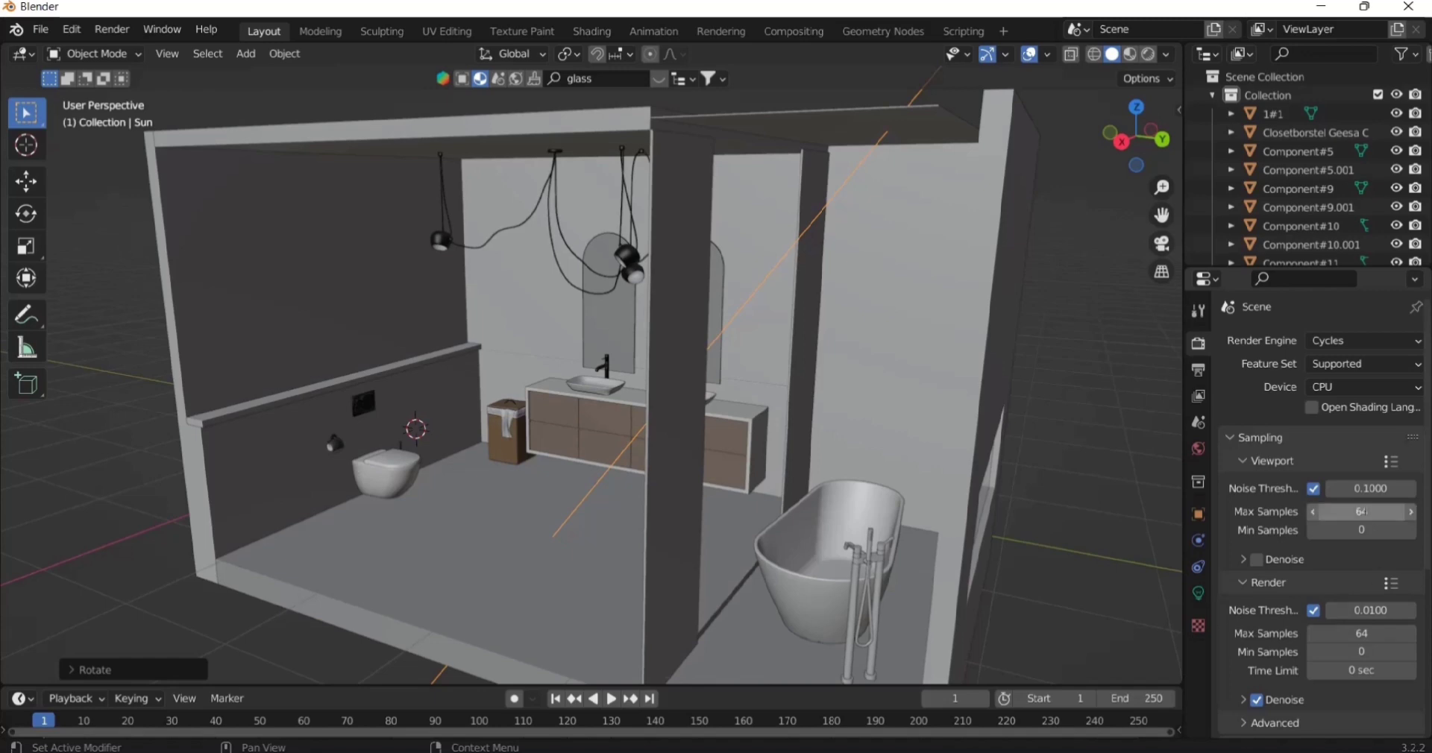
- Preview the sunlit bathroom in rendered shading up close at the vanity and return to solid shading
left_click(1150, 56)
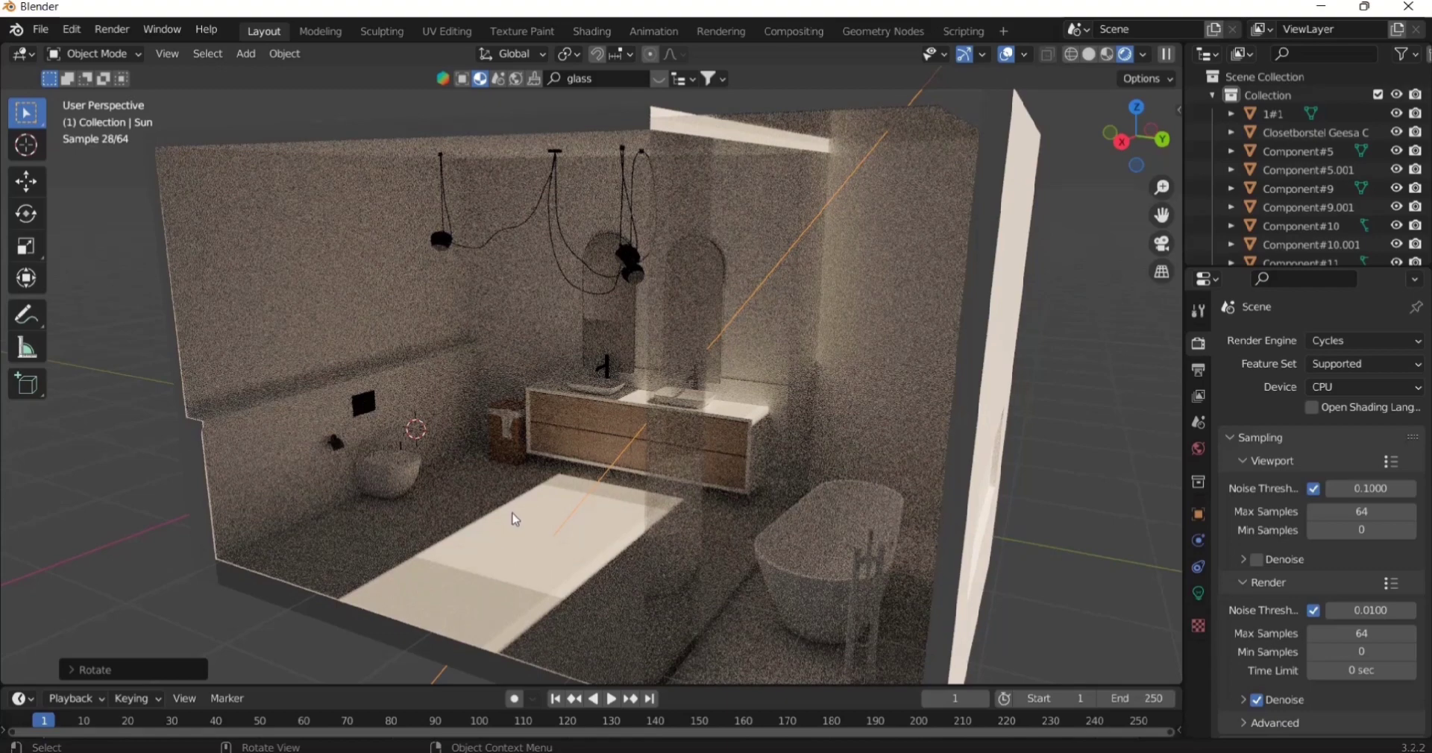
scroll(511, 513, "up", 2)
middle_click_drag(511, 513, 625, 476)
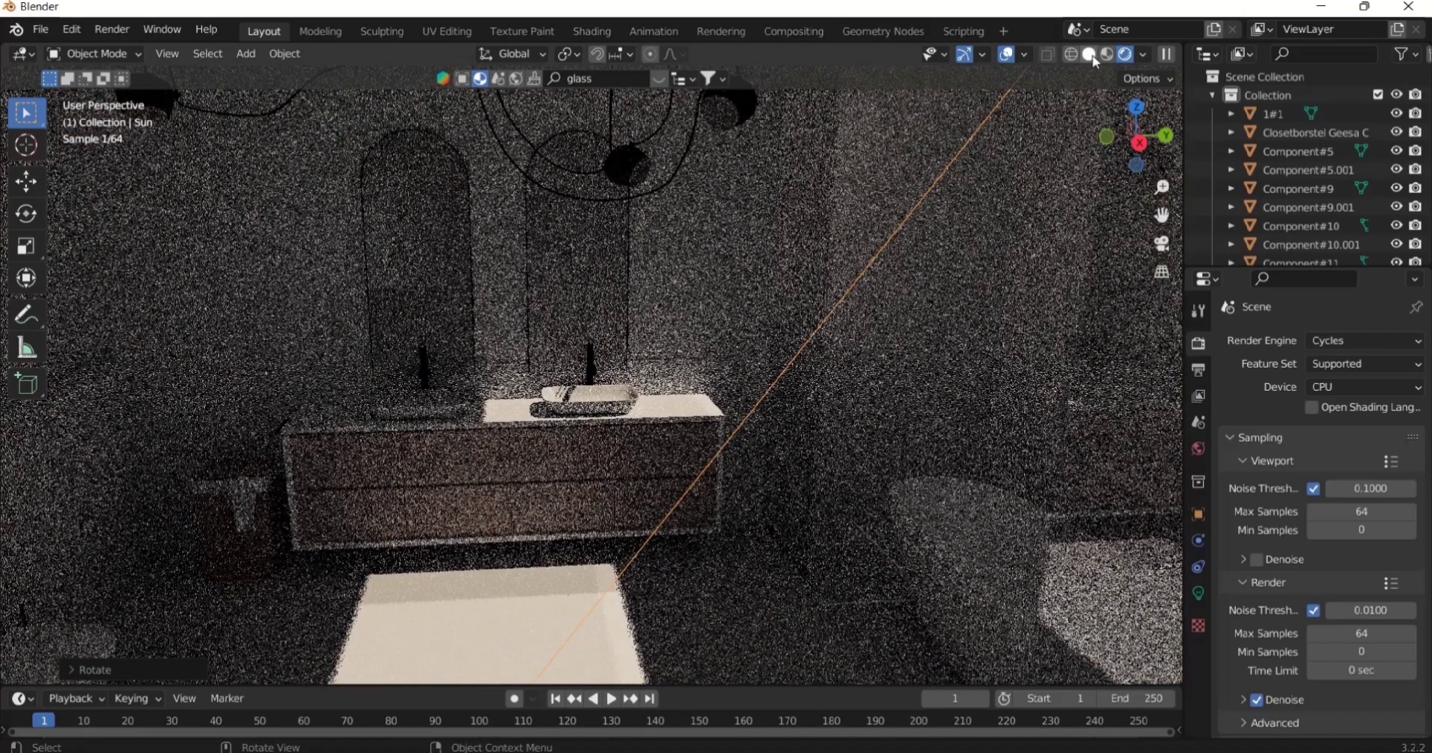
left_click(1088, 54)
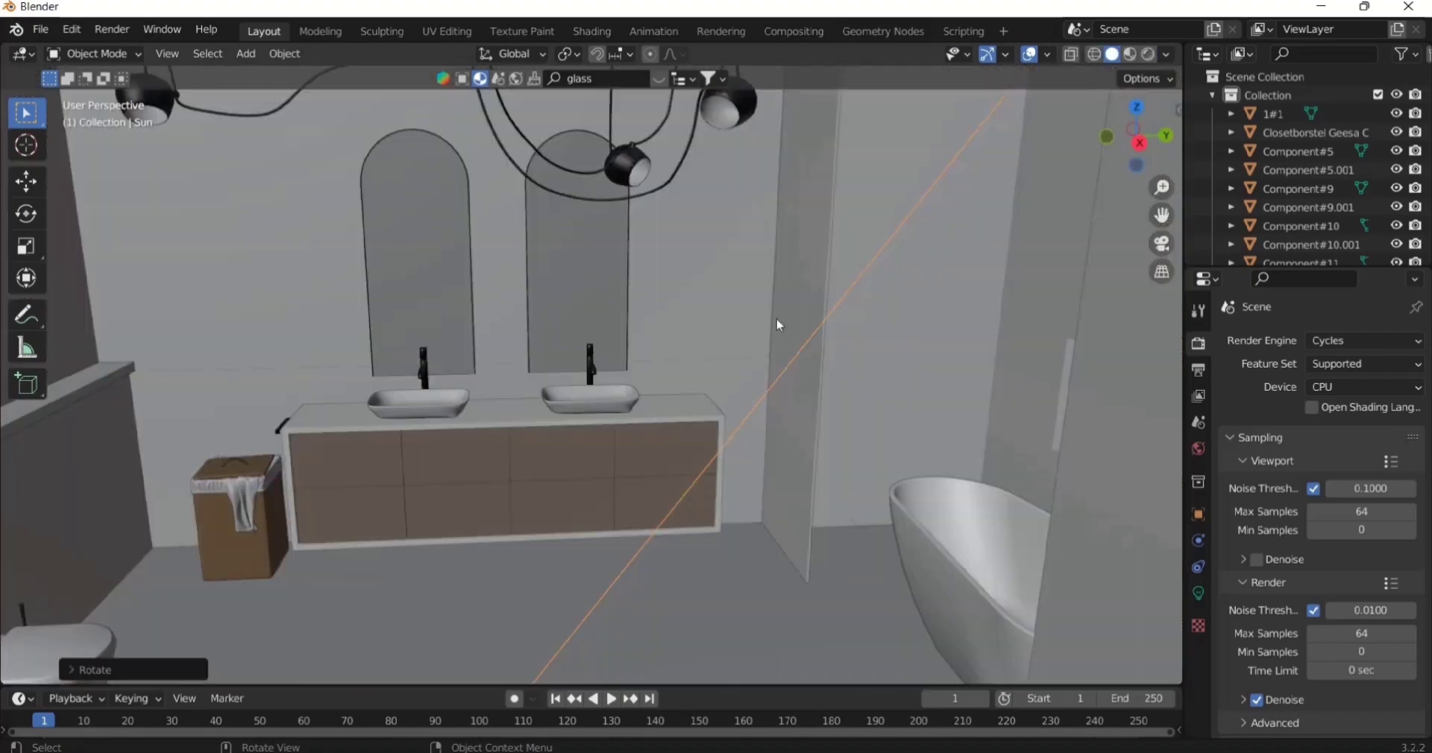
- Select the bathroom floor slab and search the BlenderKit materials for "tile"
scroll(752, 360, "down", 7)
middle_click_drag(751, 362, 611, 421)
scroll(571, 481, "up", 6)
scroll(924, 350, "down", 3)
middle_click_drag(910, 354, 800, 419)
scroll(801, 419, "down", 4)
left_click_drag(1161, 216, 992, 215)
scroll(707, 395, "up", 4)
scroll(871, 399, "down", 5)
left_click(659, 454)
middle_click_drag(659, 453, 665, 489)
scroll(665, 489, "down", 1)
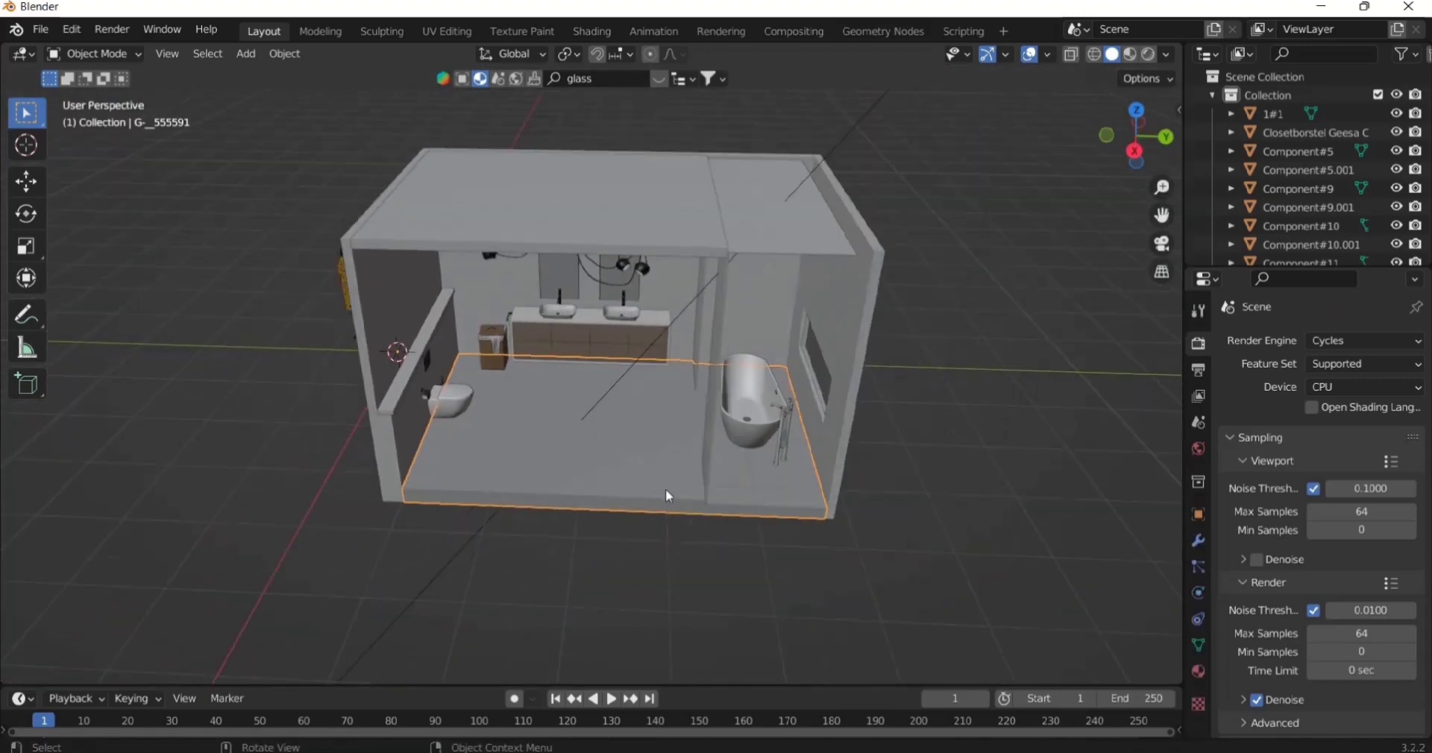
left_click(602, 79)
type("tile")
key("Return")
- Find the white Procedural Tiles material among the results and apply it to the bathroom floor
mouse_move(817, 182)
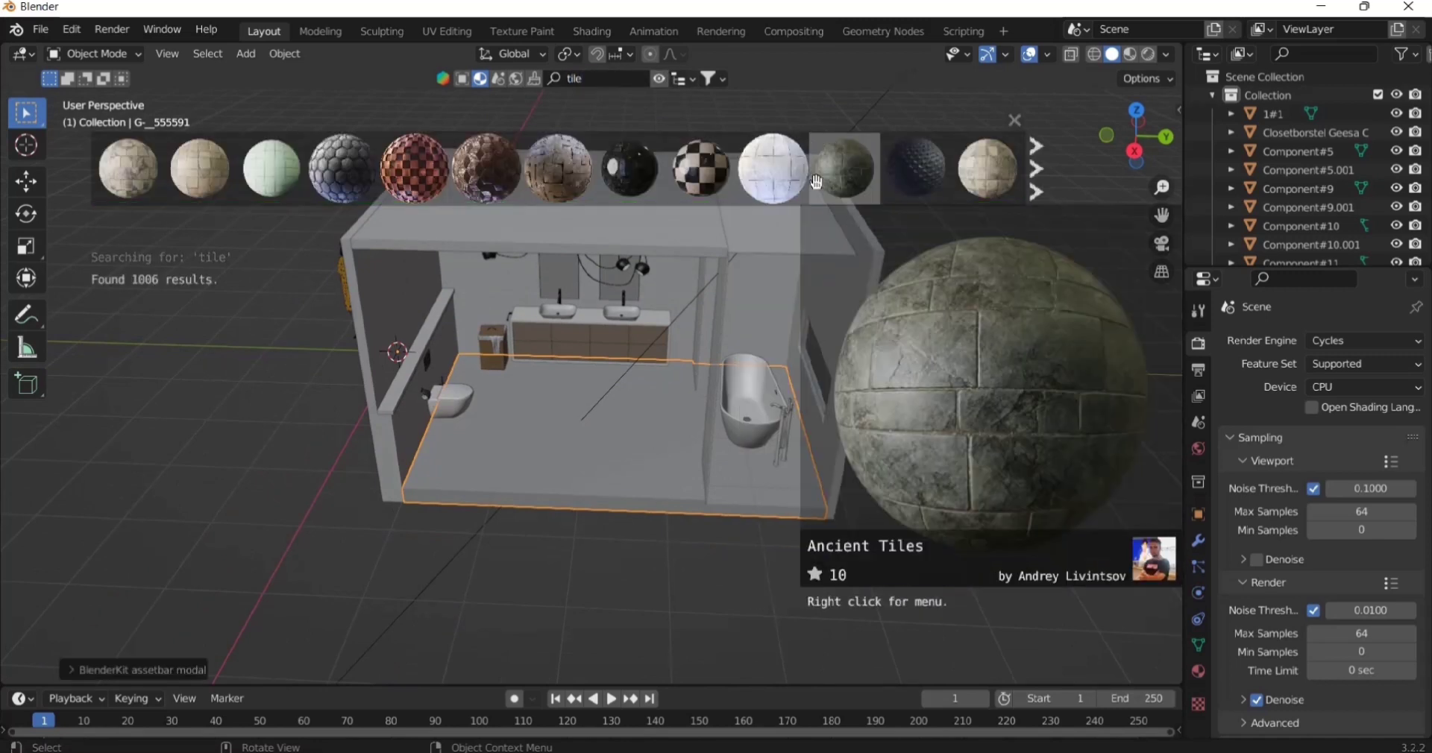
scroll(817, 182, "down", 3)
mouse_move(271, 182)
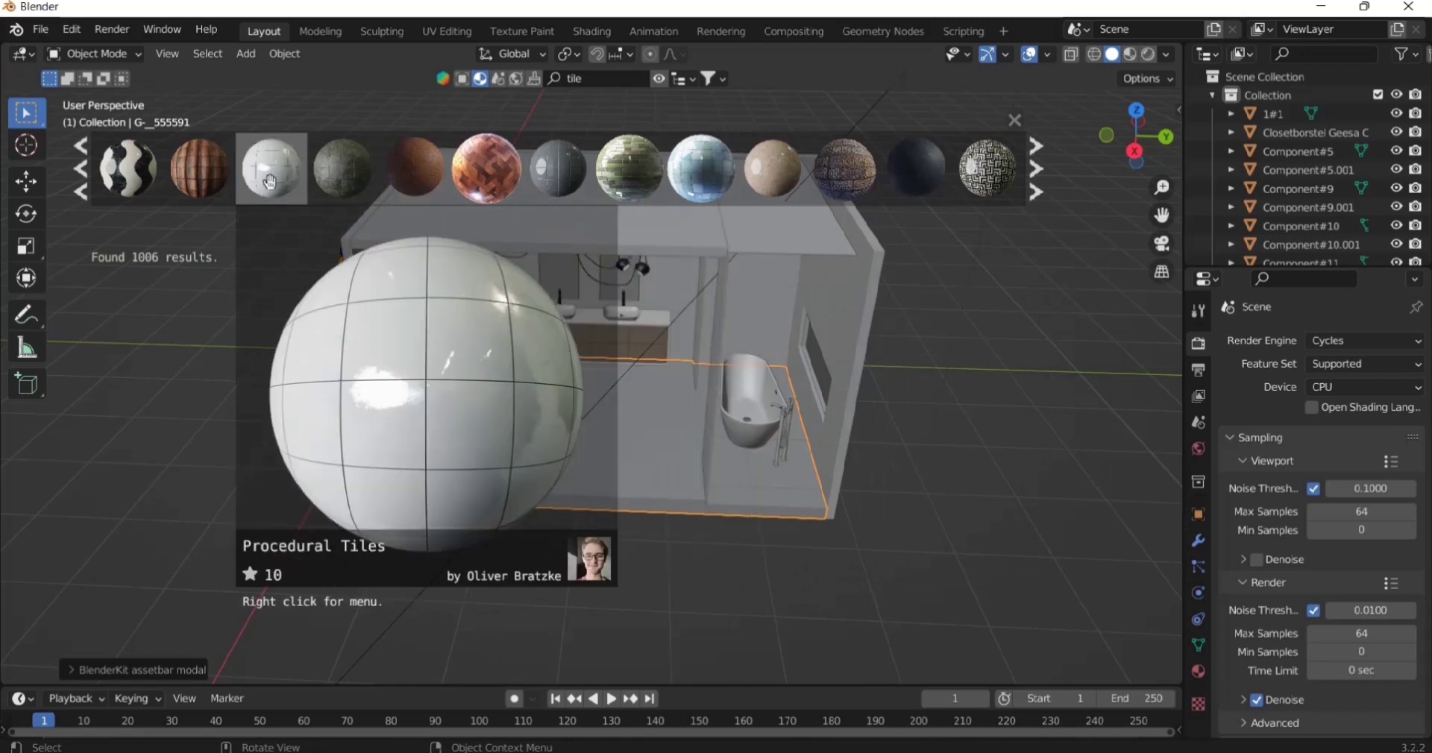
left_click_drag(271, 182, 538, 433)
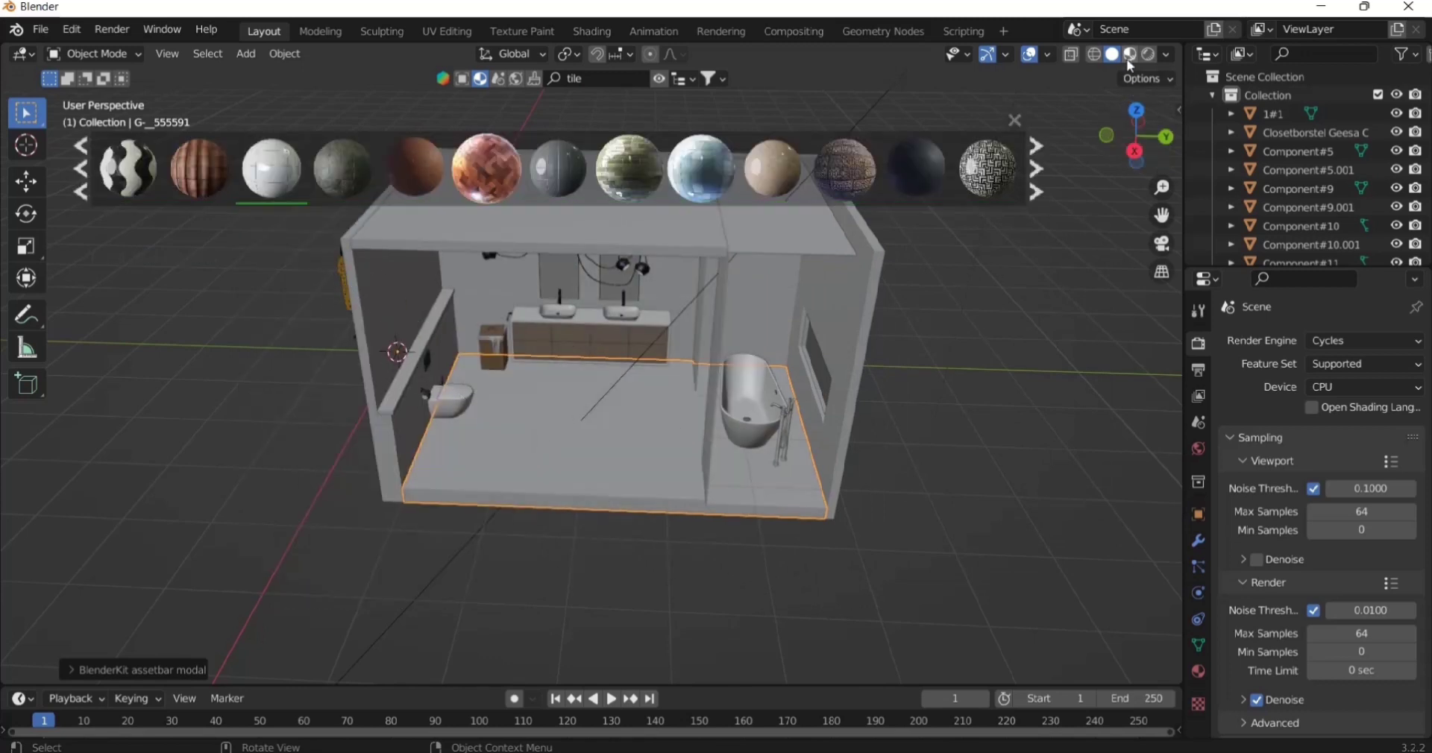
- Show the room in material preview shading, close the asset bar and examine the floor's tile pattern from several angles
left_click(1130, 54)
scroll(634, 448, "up", 4)
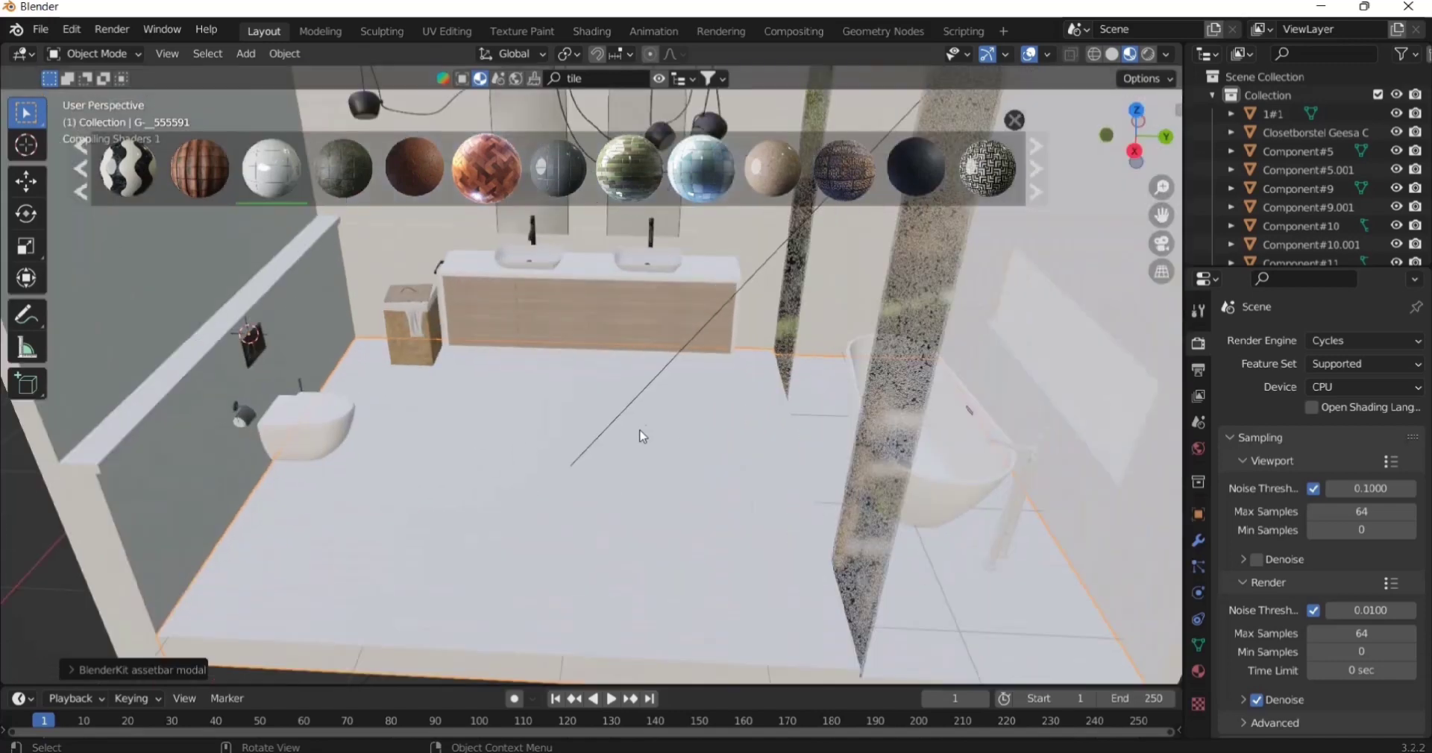
middle_click_drag(639, 435, 550, 385)
scroll(607, 423, "down", 4)
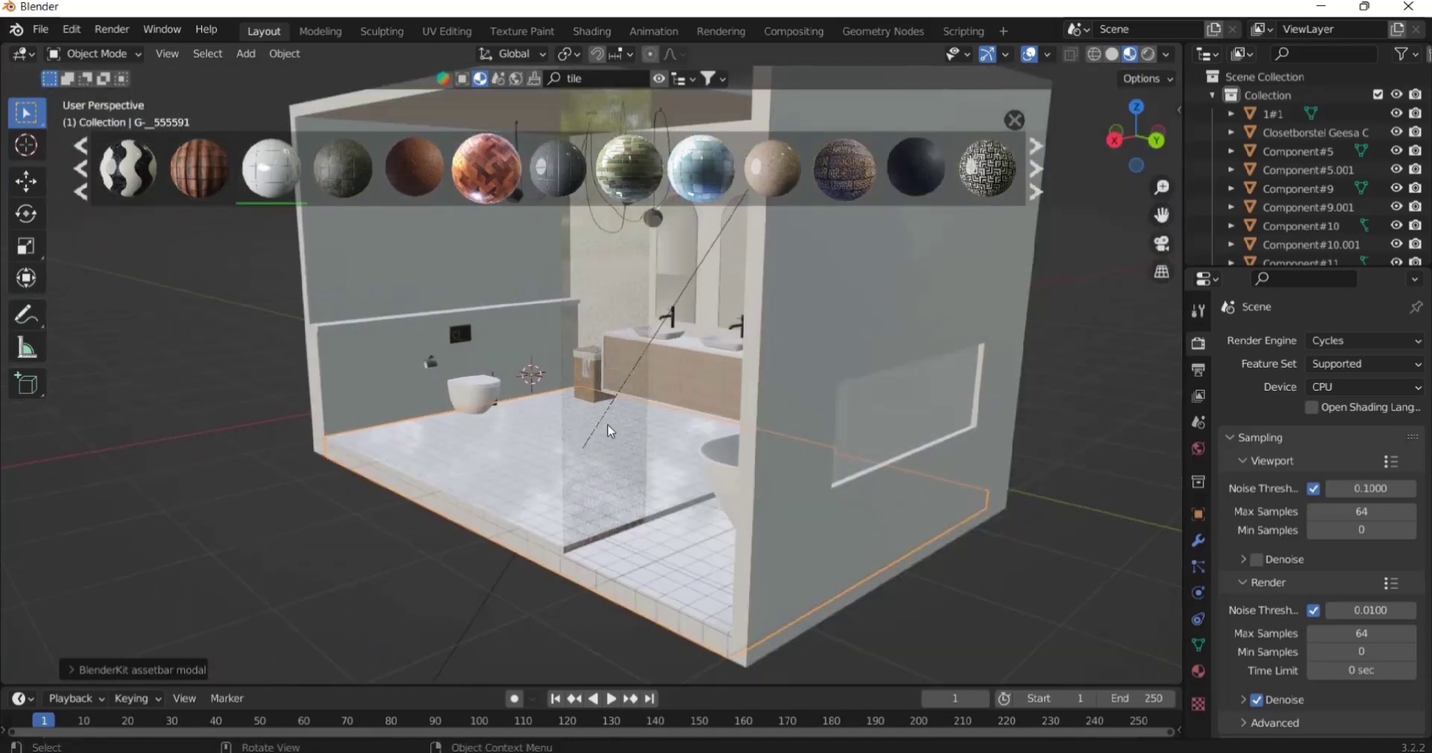
middle_click_drag(607, 423, 639, 428)
scroll(606, 471, "up", 2)
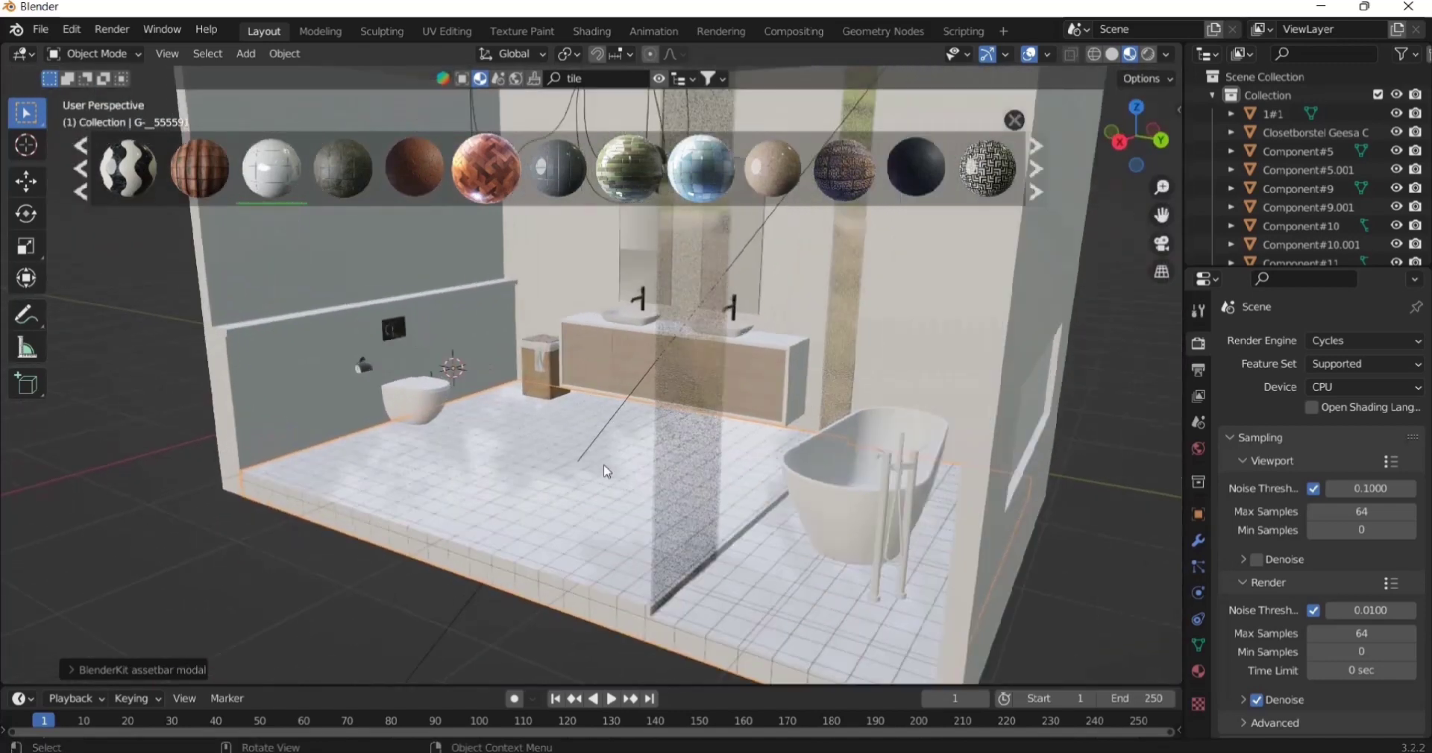
left_click(1008, 121)
scroll(671, 514, "up", 3)
middle_click_drag(657, 537, 776, 480, "shift")
scroll(802, 500, "up", 8)
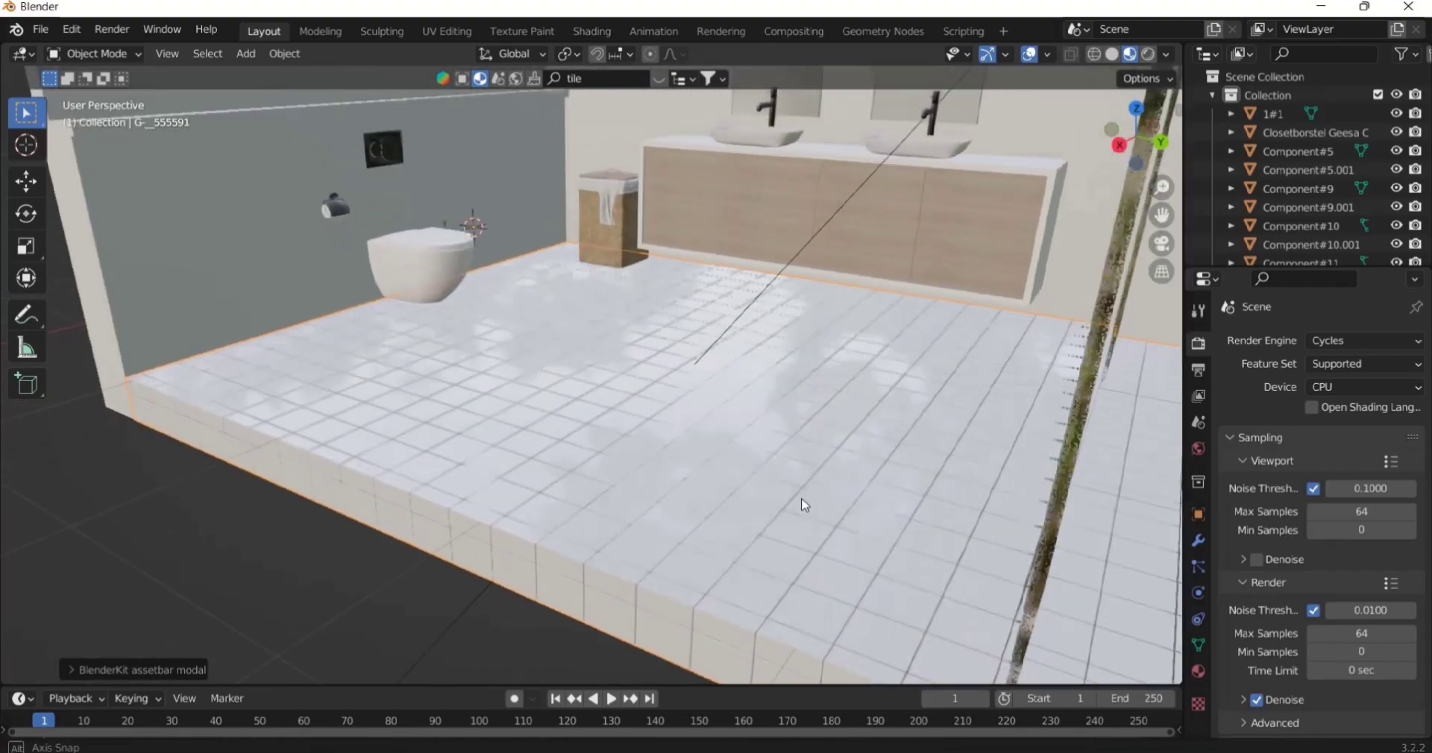
scroll(888, 463, "down", 5)
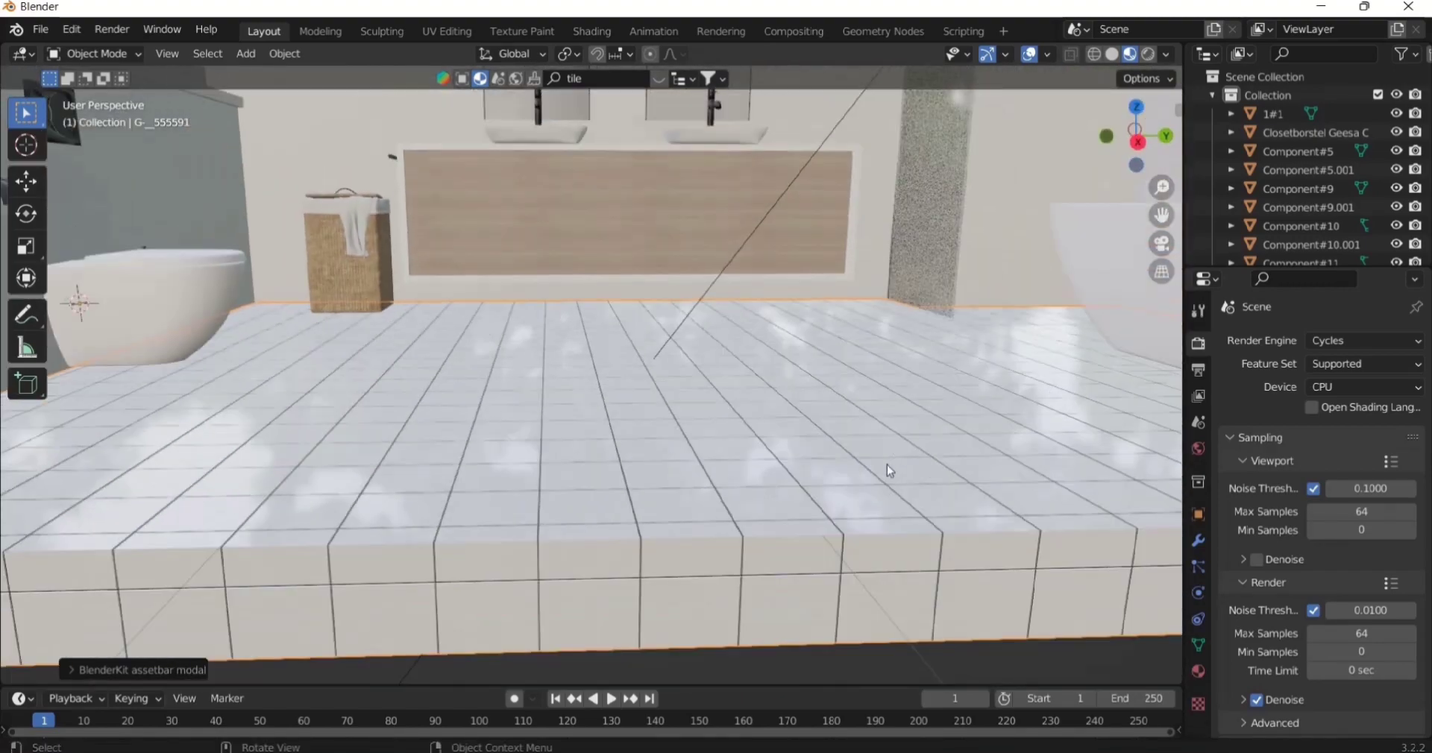
middle_click_drag(887, 464, 677, 447)
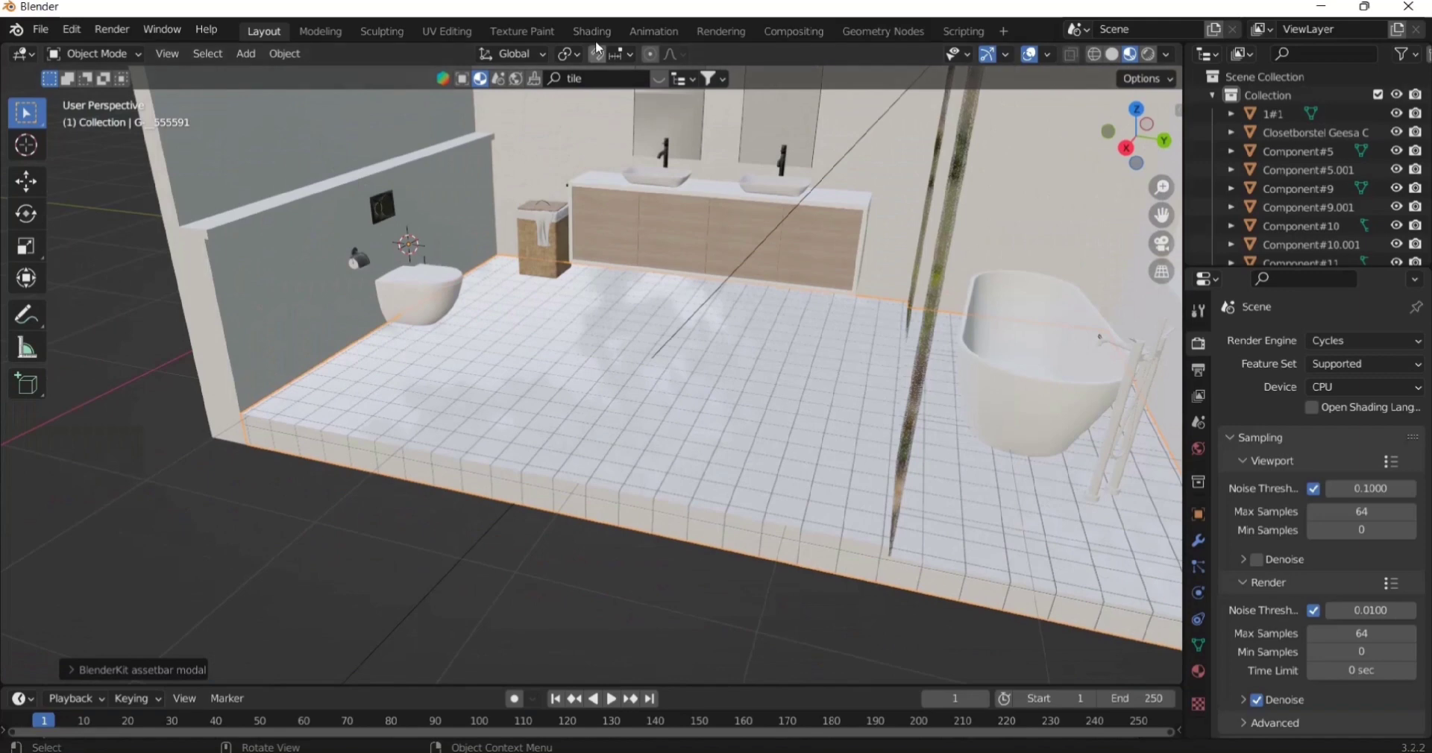
- In the UV Editing workspace, select the floor's entire mesh and try to unwrap it with the standard Unwrap
left_click(465, 31)
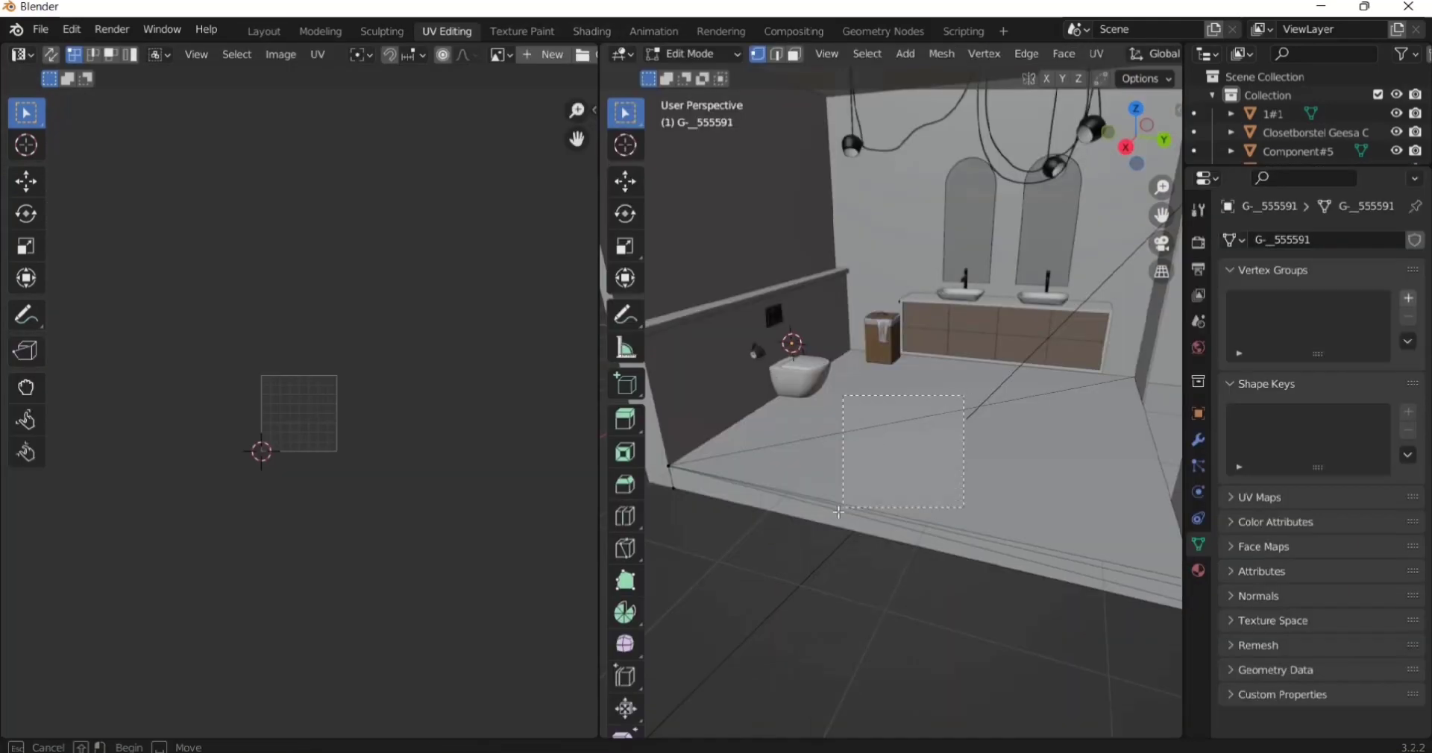
key("a")
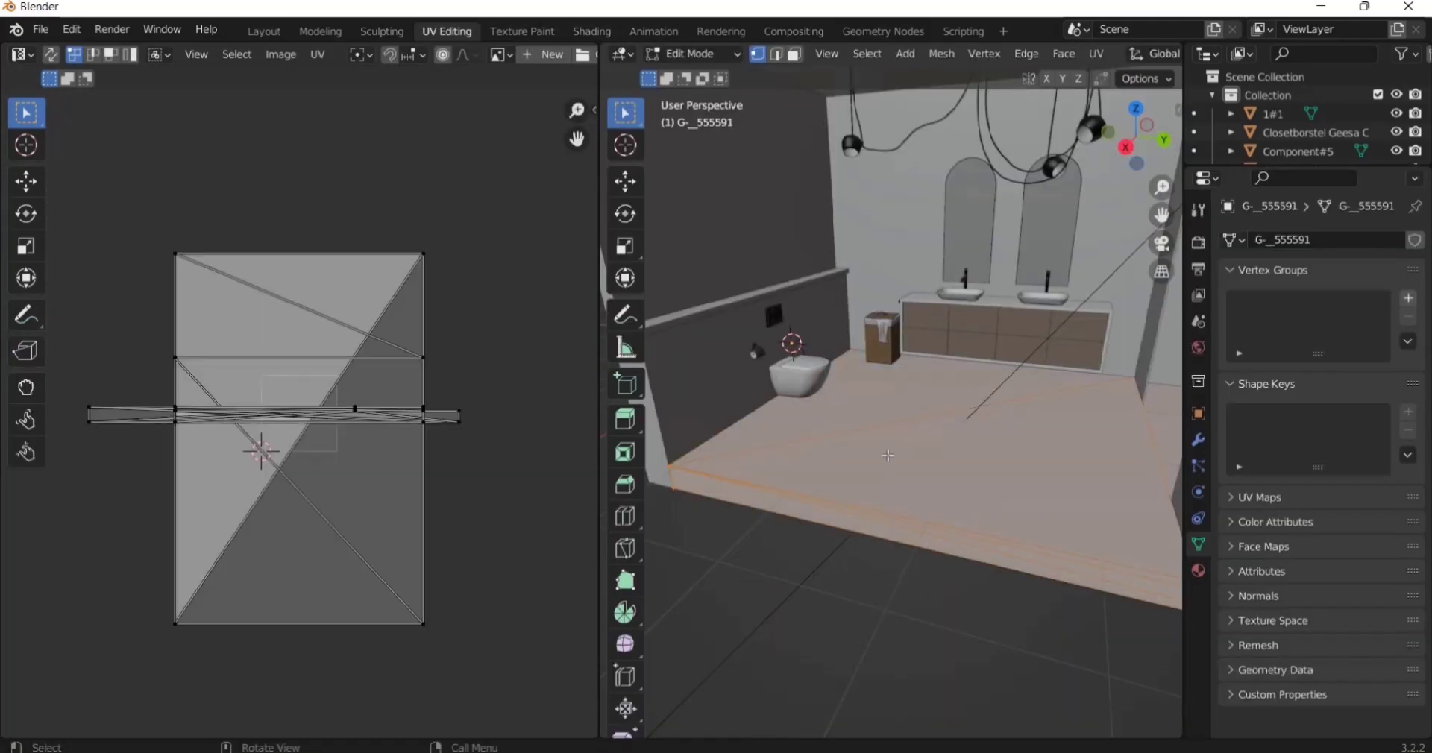
key("u")
left_click(887, 456)
right_click(224, 417)
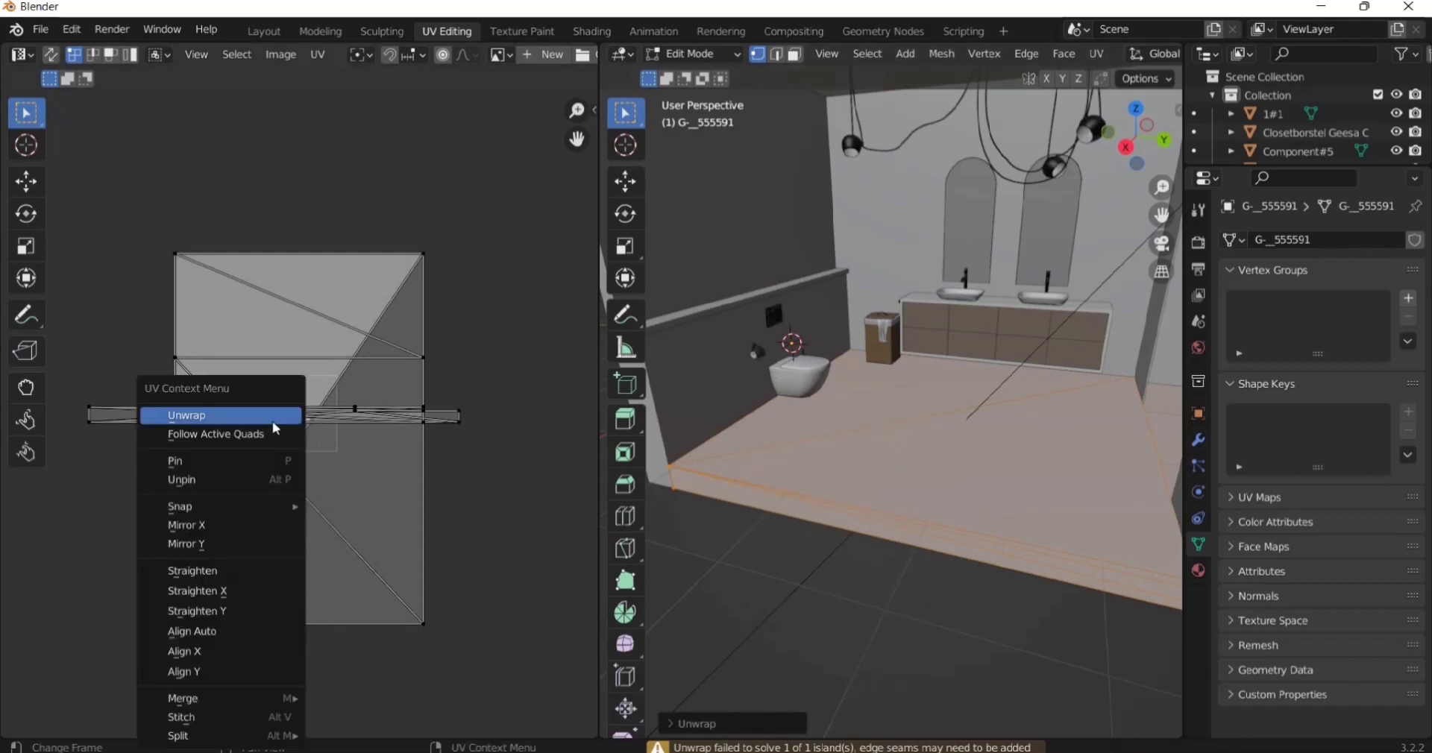
left_click(275, 419)
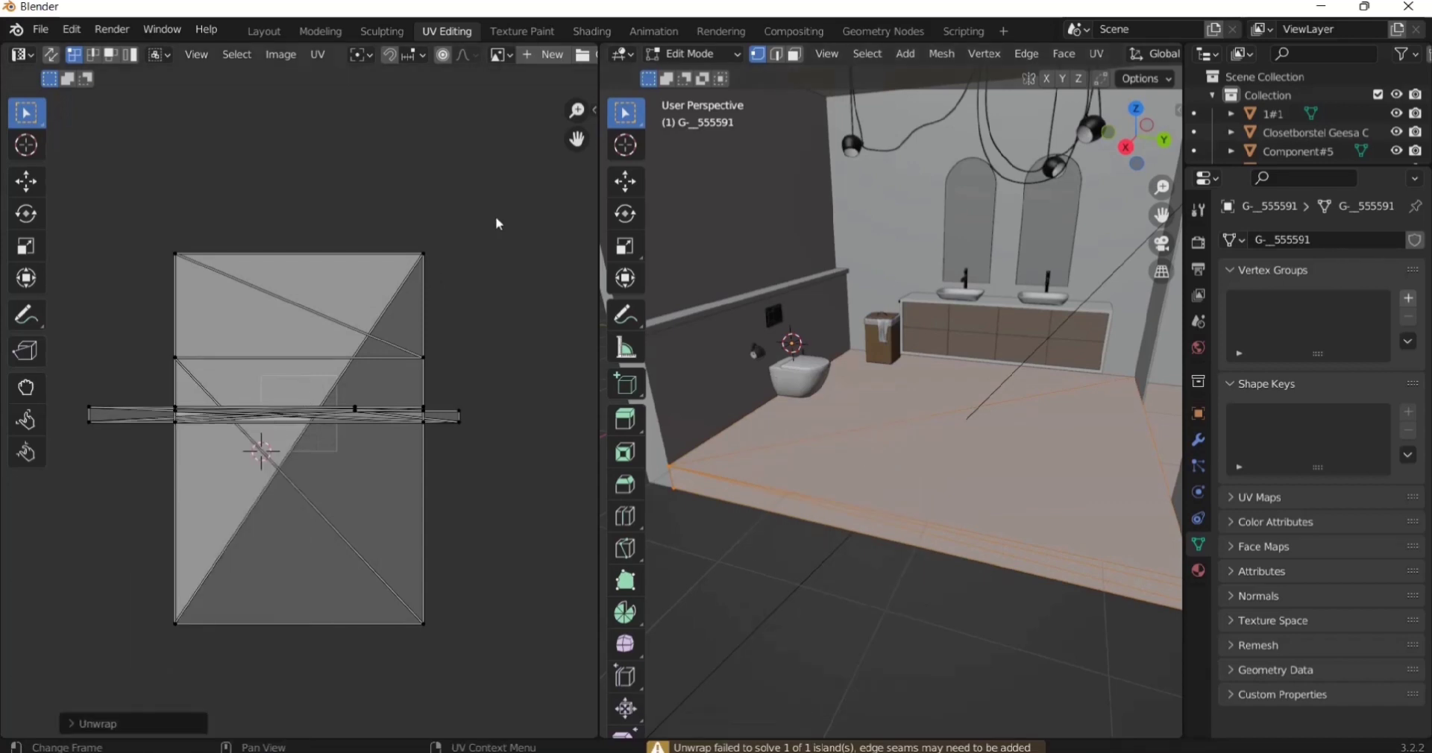
- Select all of the floor's UVs and unwrap them with Smart UV Project using a 90° angle limit
left_click_drag(499, 224, 87, 670)
right_click(244, 454)
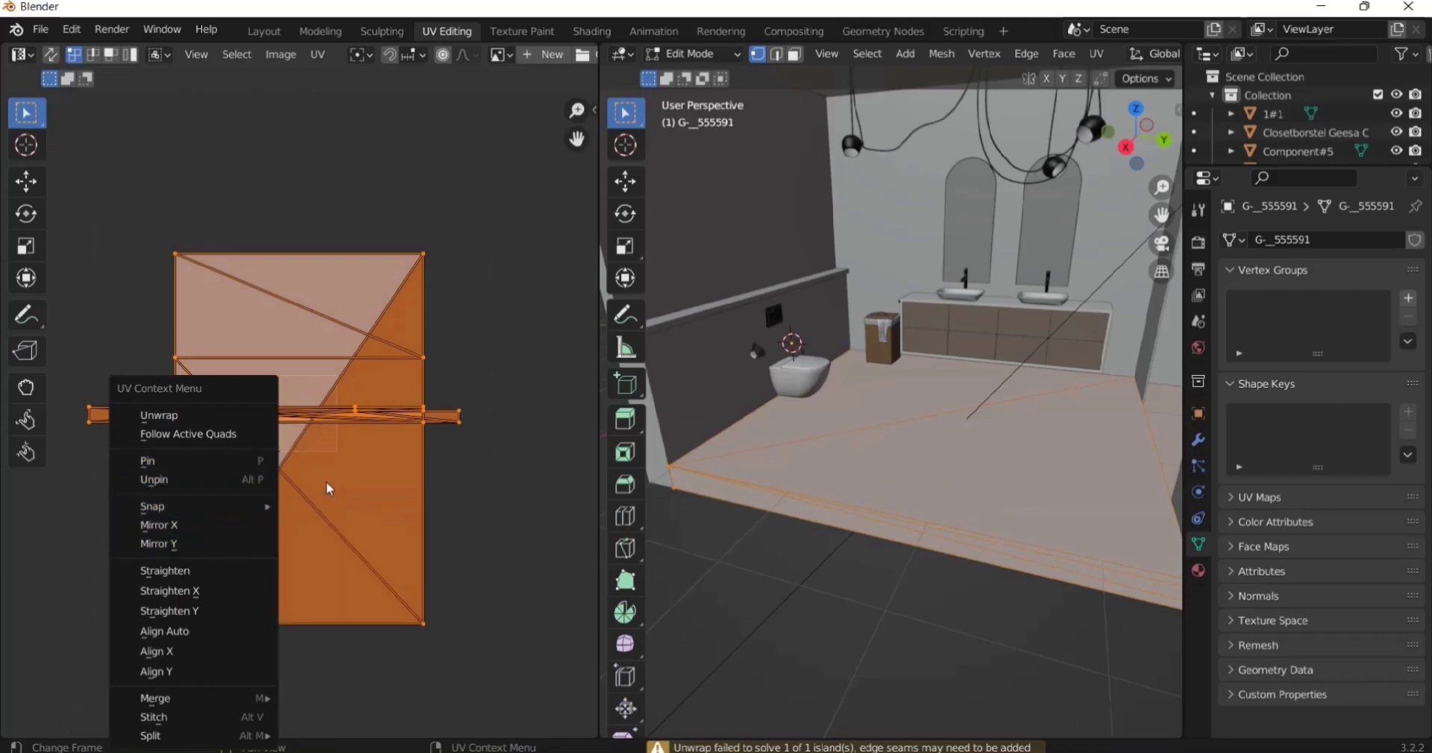
key("Escape")
key("u")
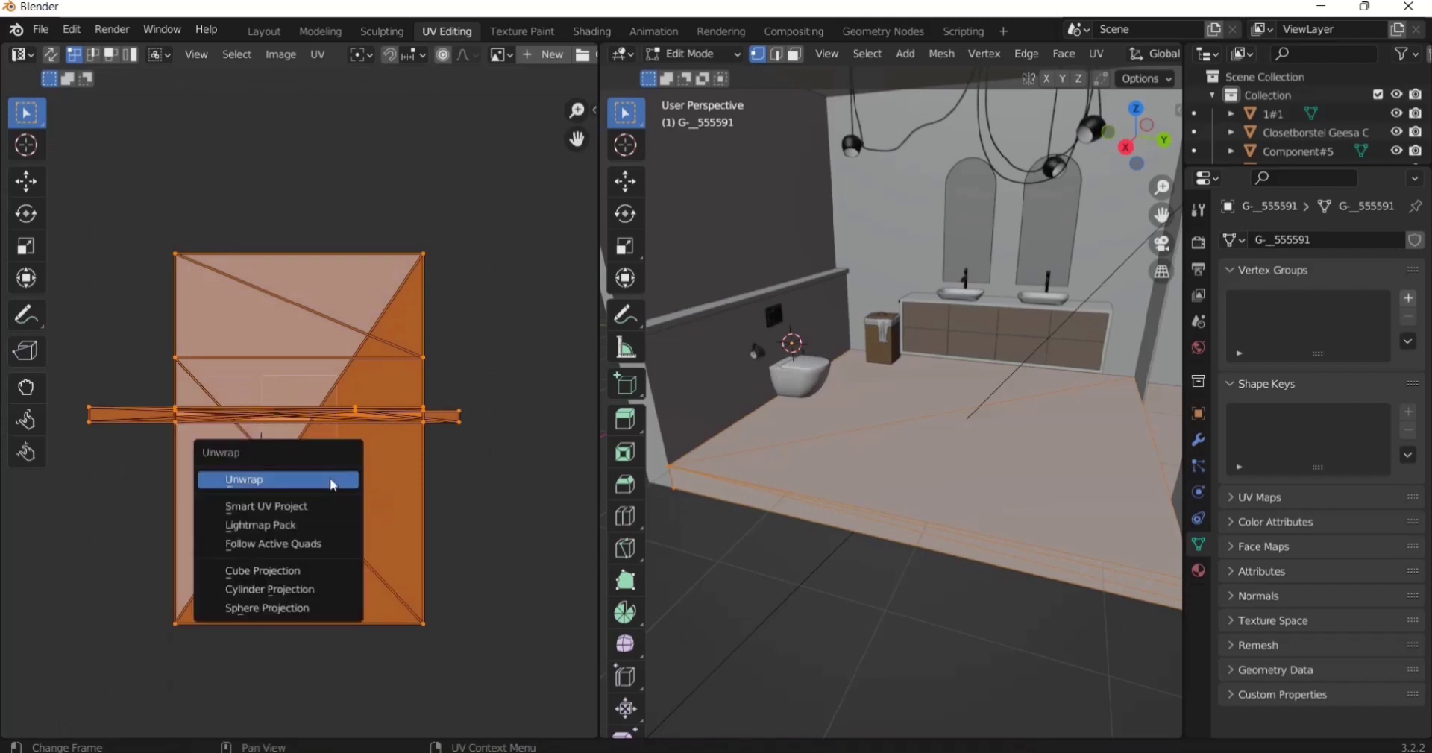
left_click(331, 508)
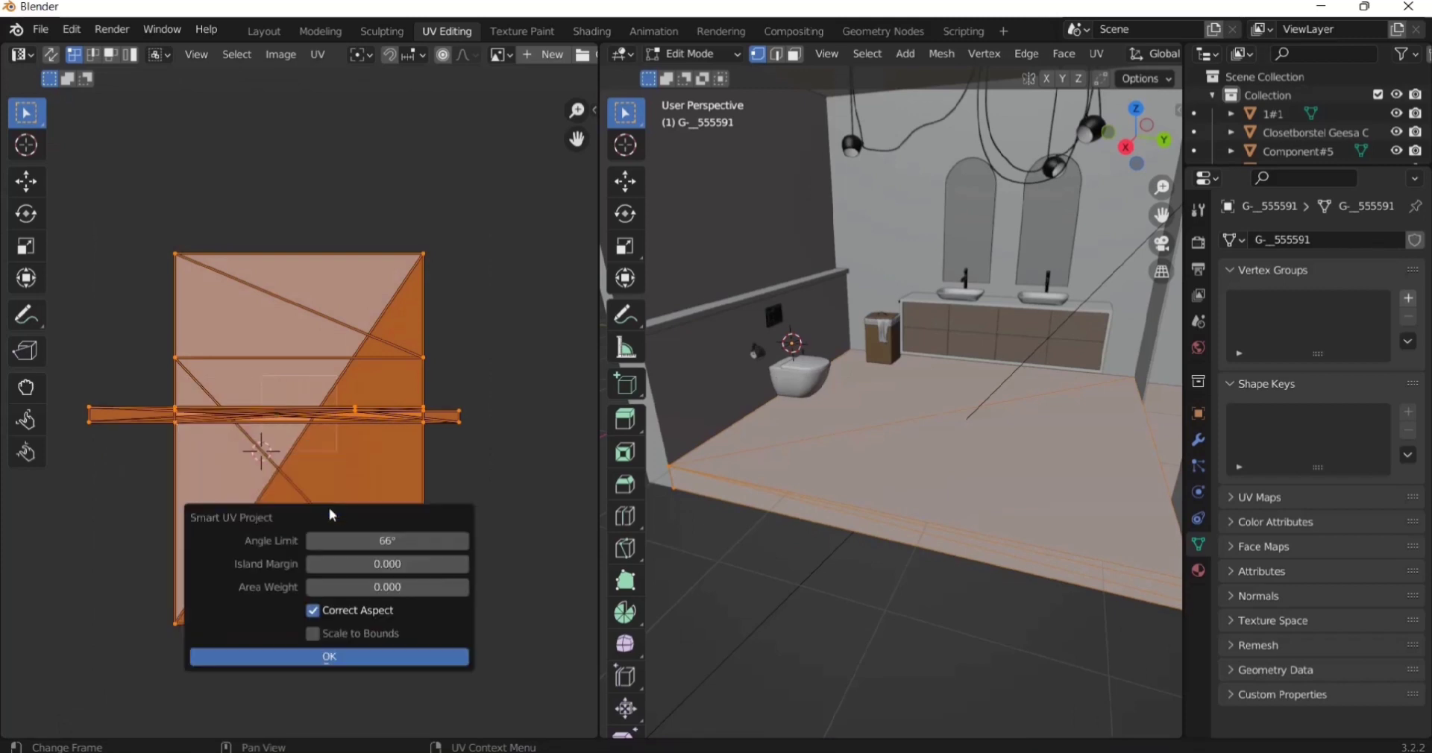
left_click(377, 541)
type("90")
key("Return")
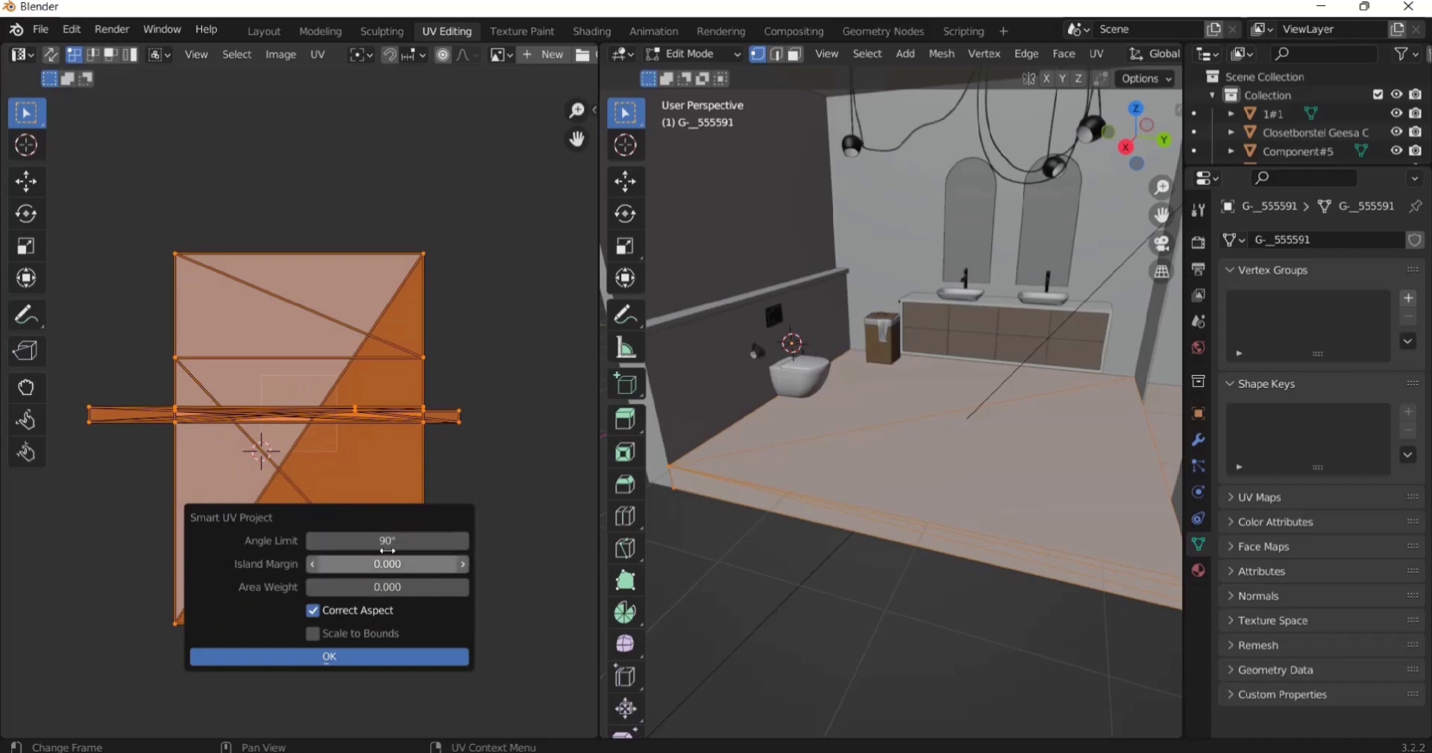
left_click(384, 656)
scroll(334, 439, "up", 6)
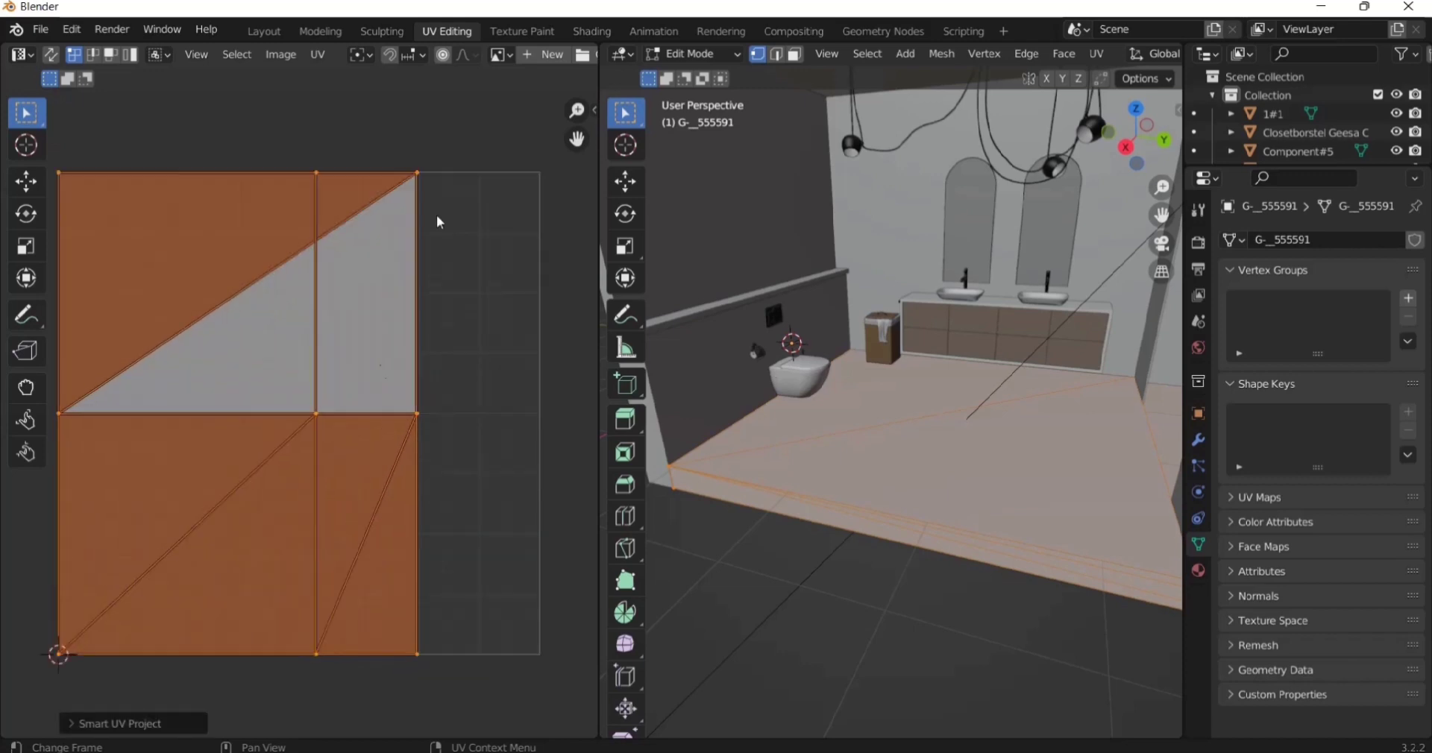
- In the Shading workspace, frame the tiled floor, remove the file browser and image editor areas, and enlarge the node editor
left_click(268, 33)
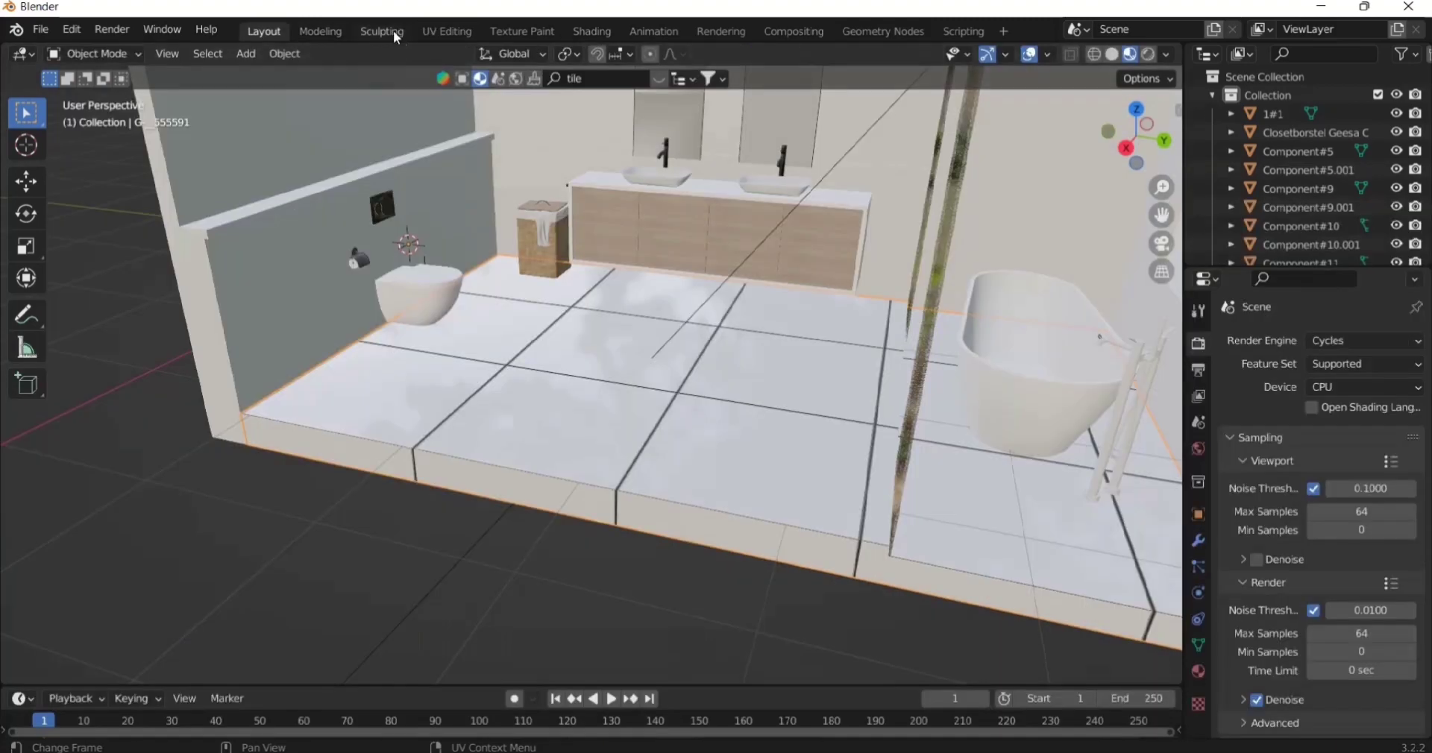
left_click(608, 31)
middle_click_drag(796, 319, 992, 199)
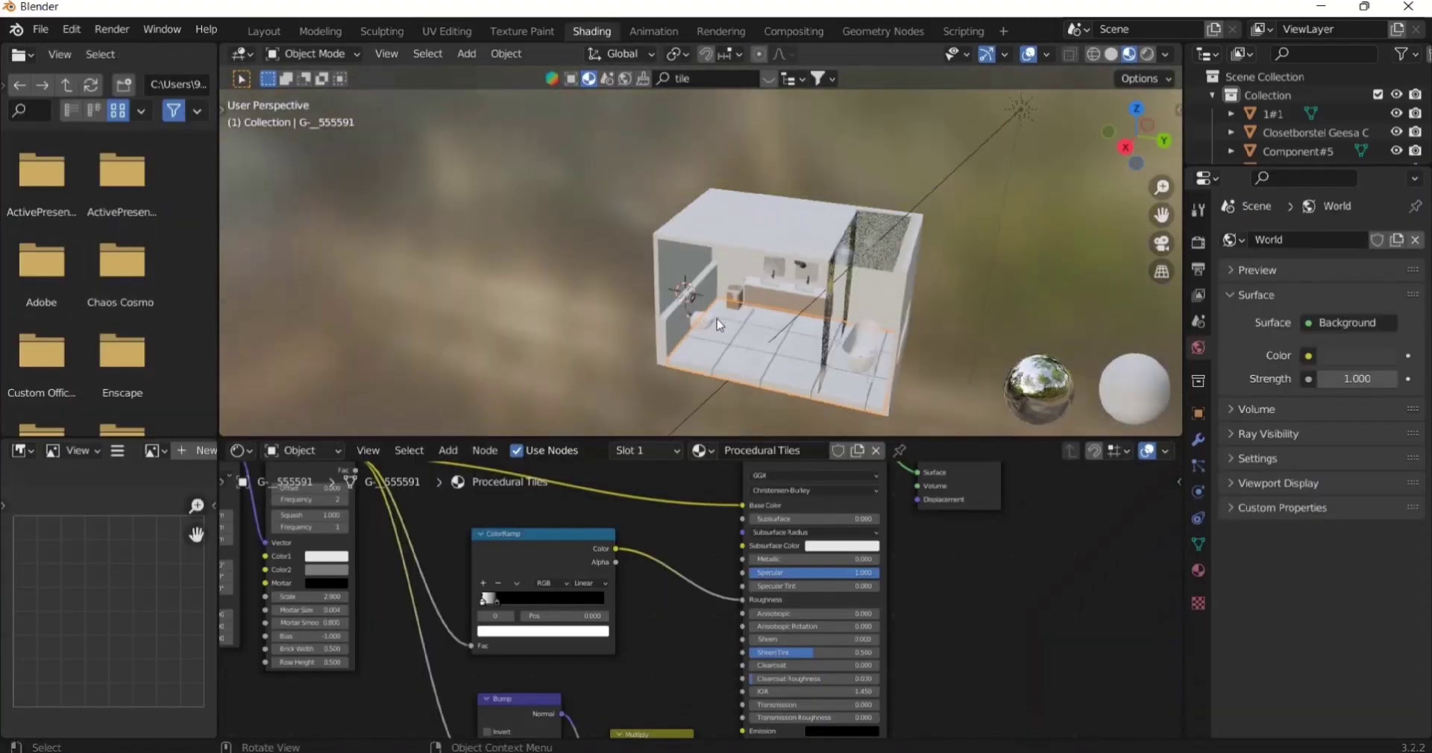
left_click_drag(1160, 215, 1128, 30)
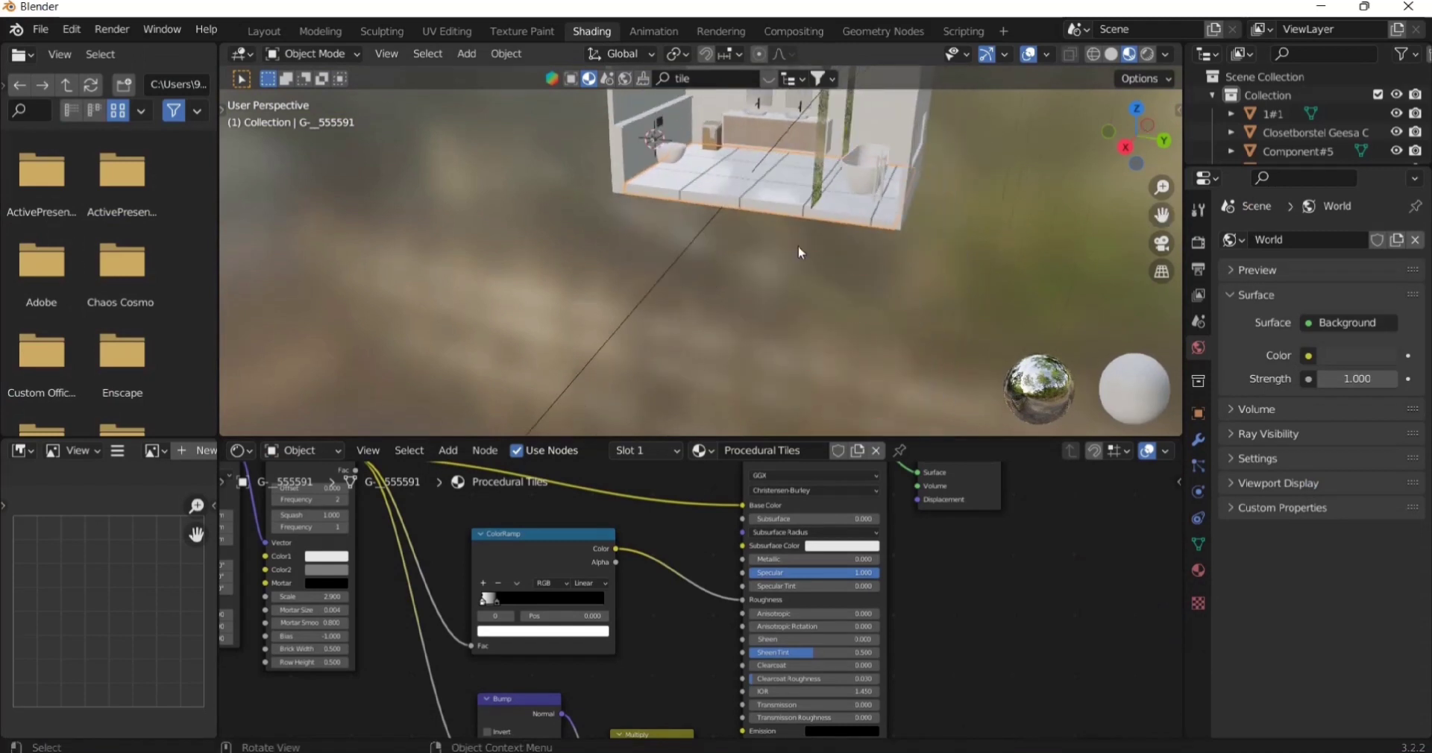
scroll(790, 246, "up", 3)
left_click_drag(1160, 216, 1079, 343)
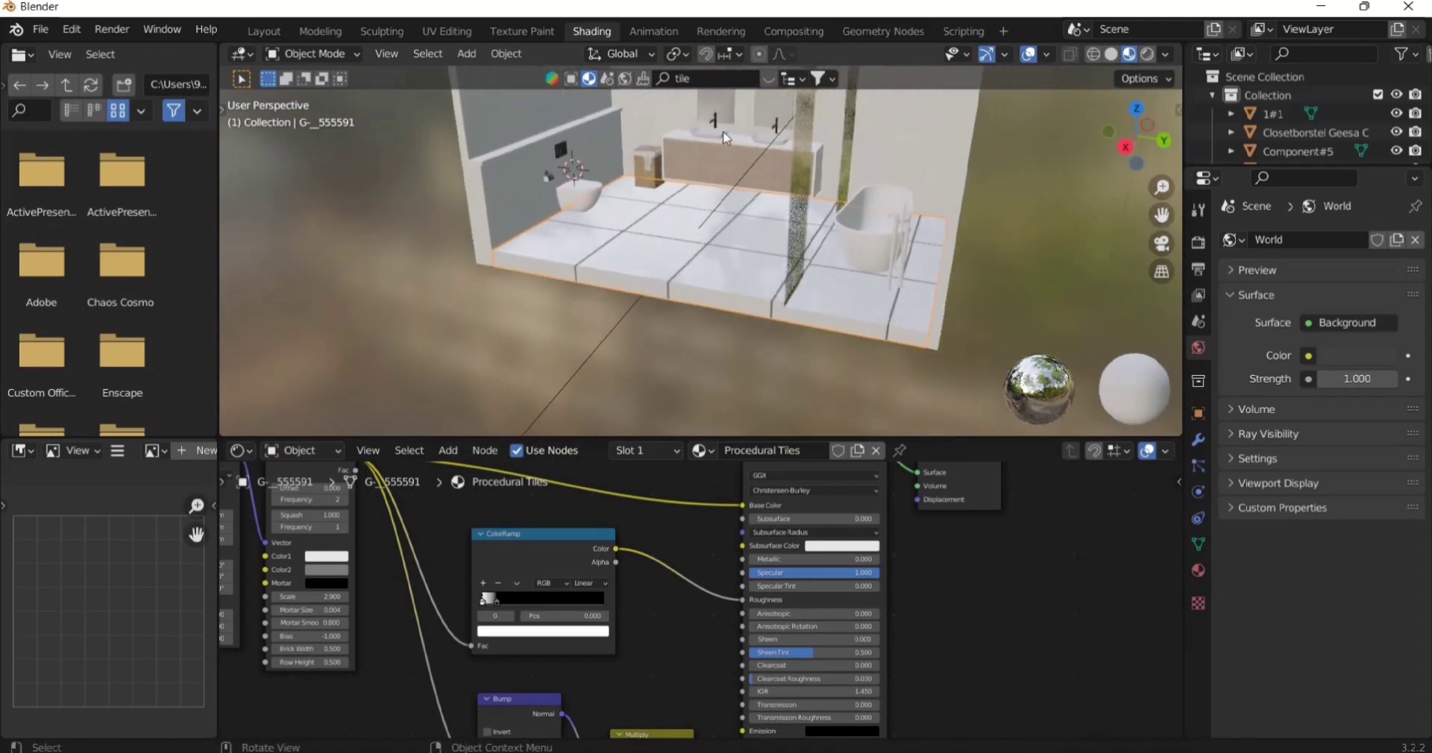
scroll(680, 254, "up", 2)
left_click_drag(223, 442, 176, 459)
left_click_drag(230, 64, 119, 171)
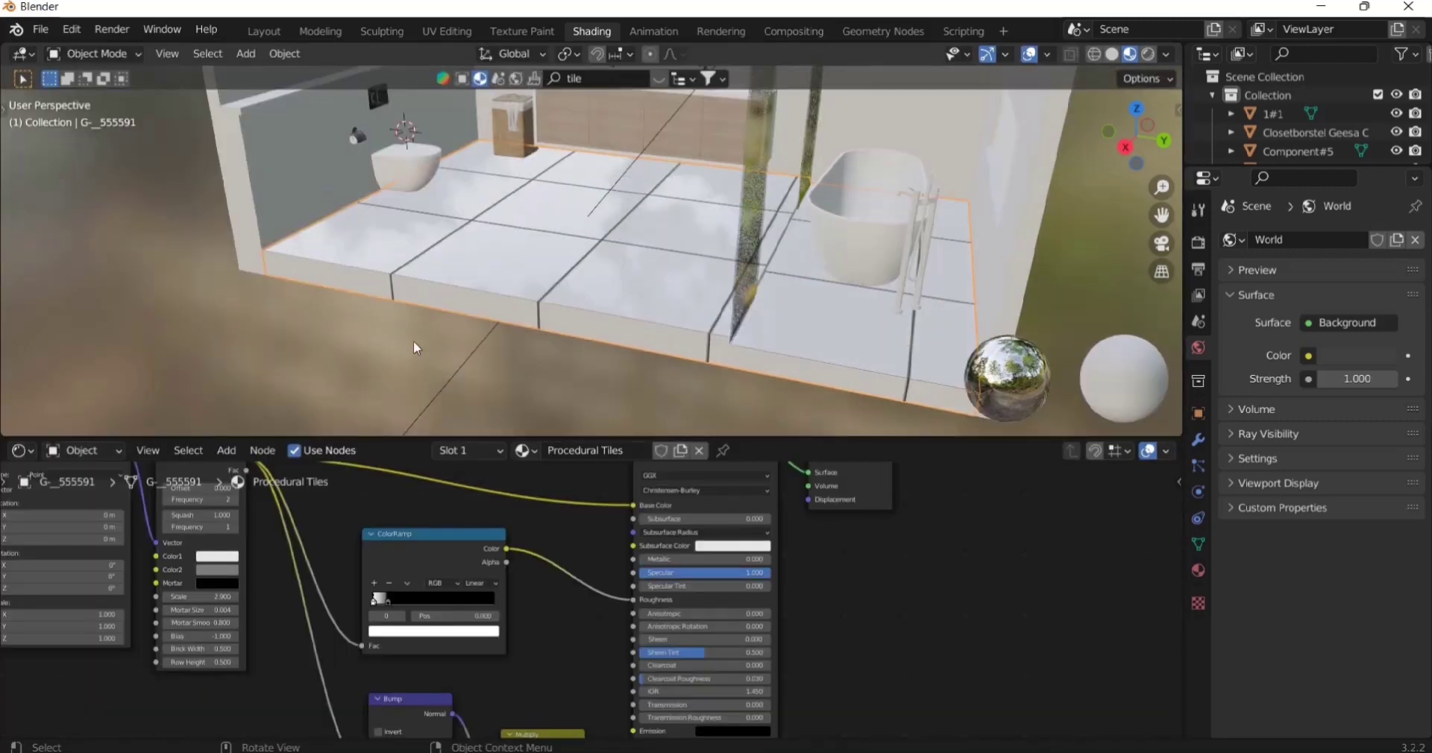
left_click_drag(561, 435, 561, 307)
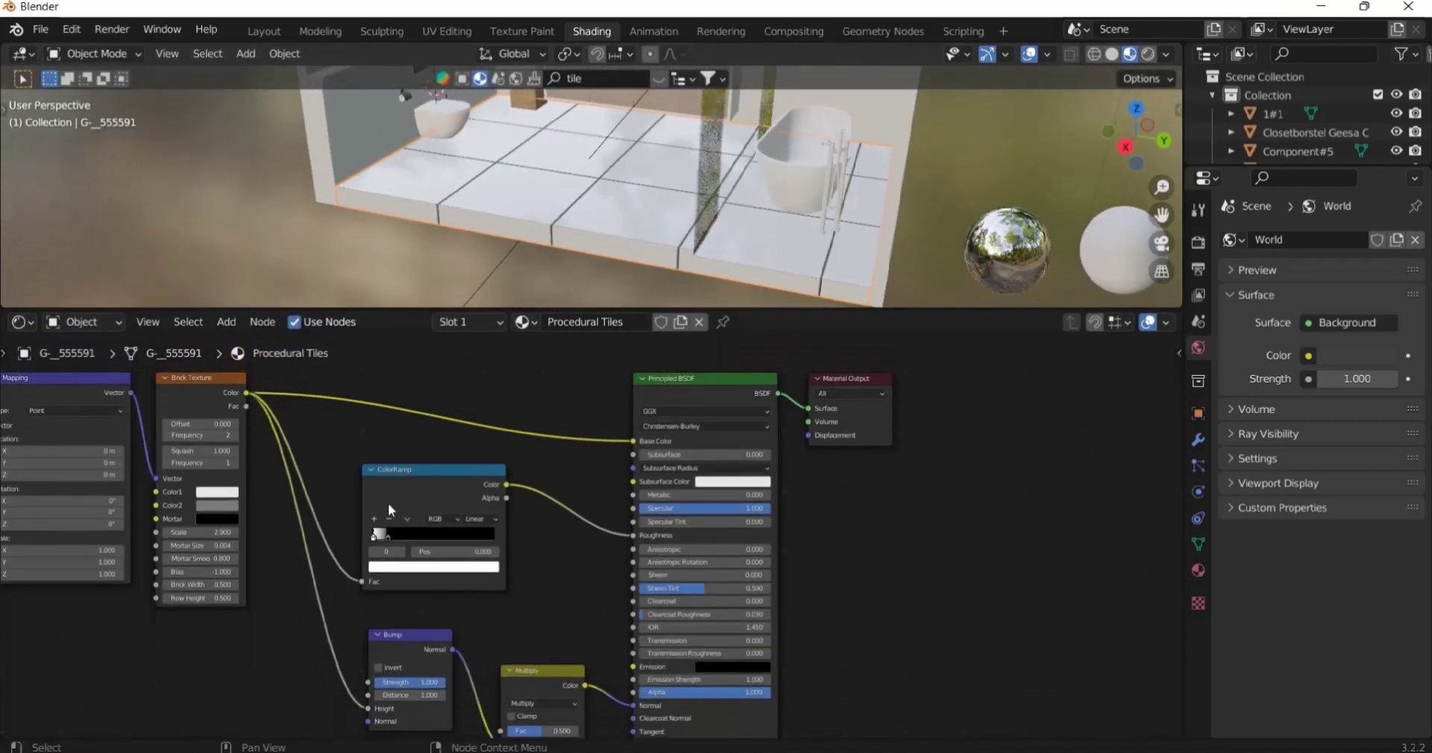
- Set the Scale of the Procedural Tiles material's Brick Texture node to 1
middle_click_drag(390, 511, 665, 464)
scroll(653, 462, "down", 1)
scroll(503, 512, "up", 2)
scroll(505, 512, "up", 1)
middle_click_drag(506, 512, 691, 550)
scroll(775, 555, "down", 5)
middle_click_drag(783, 555, 638, 558)
scroll(596, 548, "up", 5)
scroll(616, 576, "up", 2)
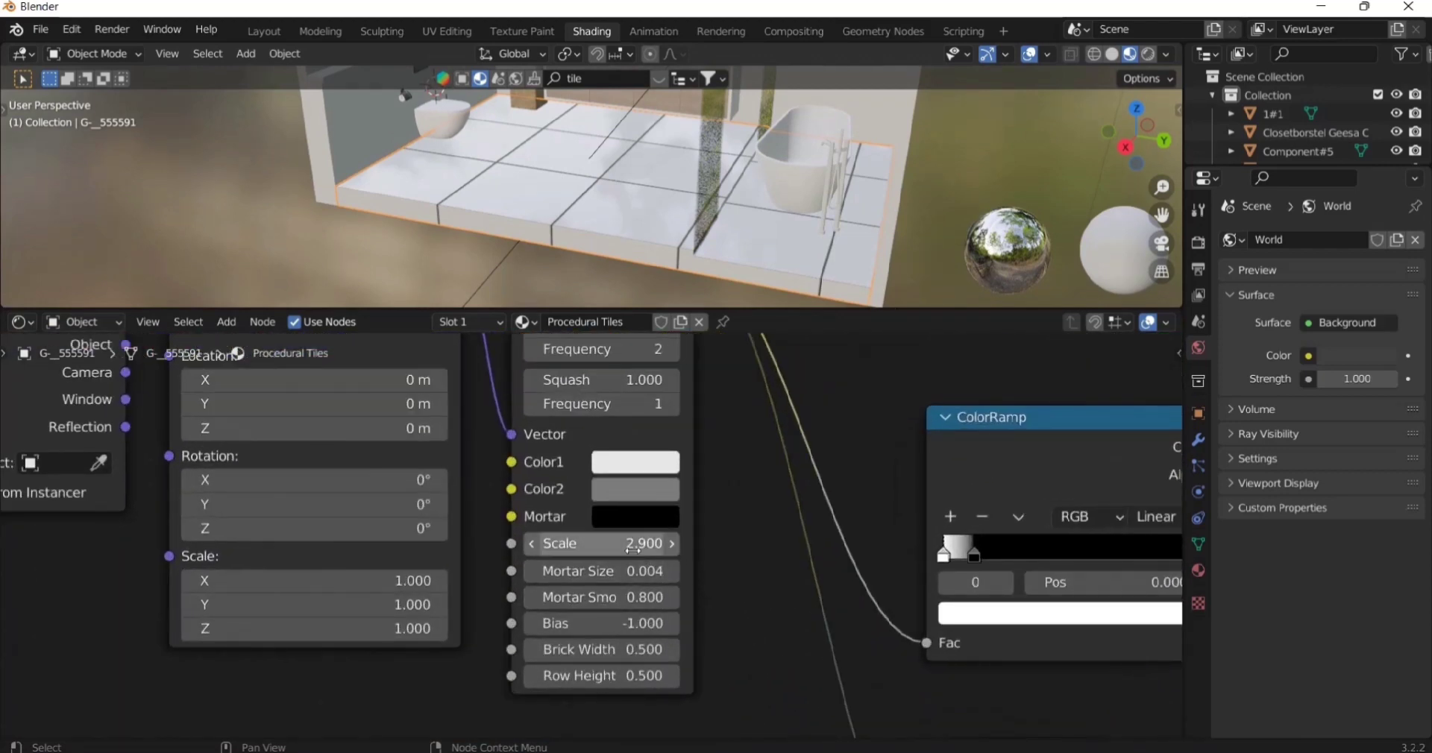
left_click(635, 545)
type("1")
key("Return")
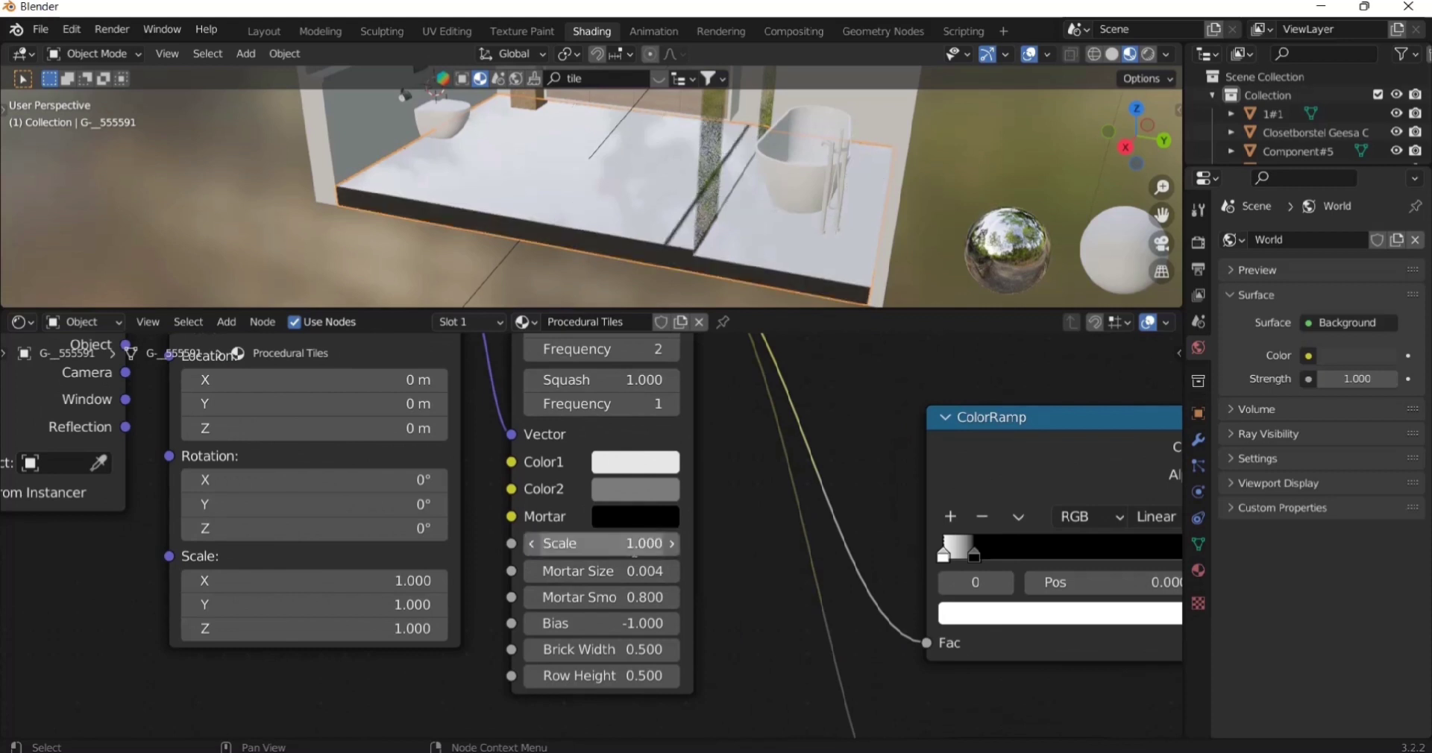
- Try Brick Texture scales of 5, 10 and 15 on the floor tiles
left_click(635, 544)
type("5")
key("Return")
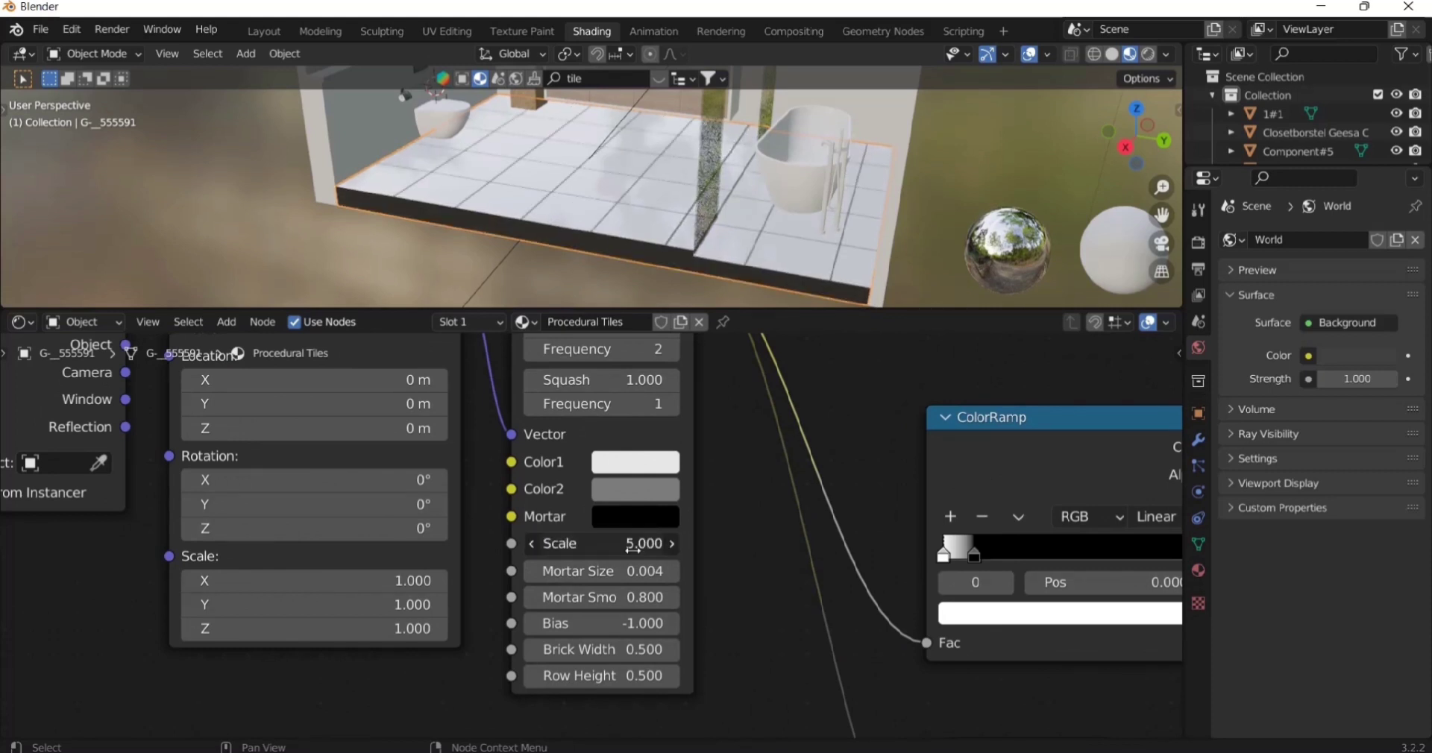
left_click(635, 544)
type("10")
key("Return")
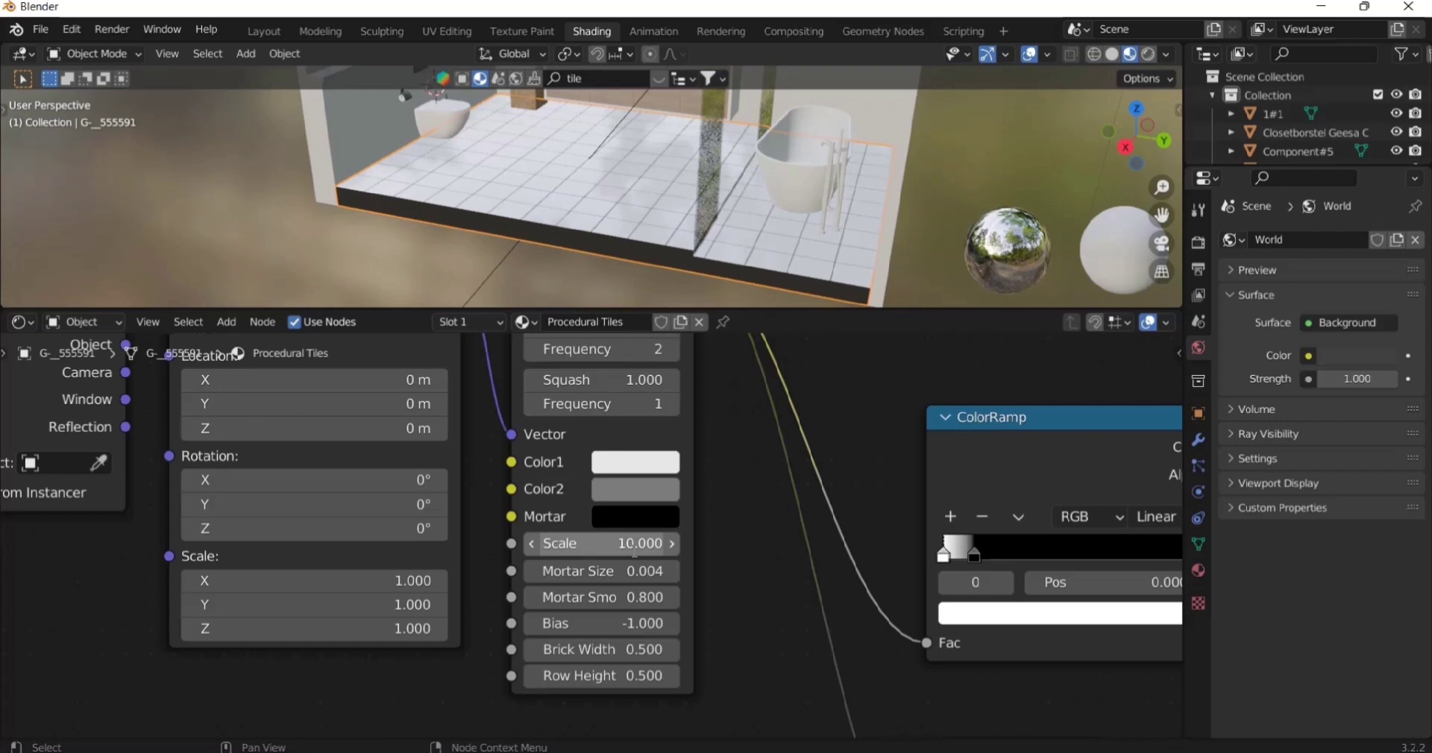
left_click(634, 550)
type("15")
key("Return")
- Set the Brick Texture node's Scale to 12 and its Mortar Size to 0.003
left_click(633, 548)
type("12")
key("Return")
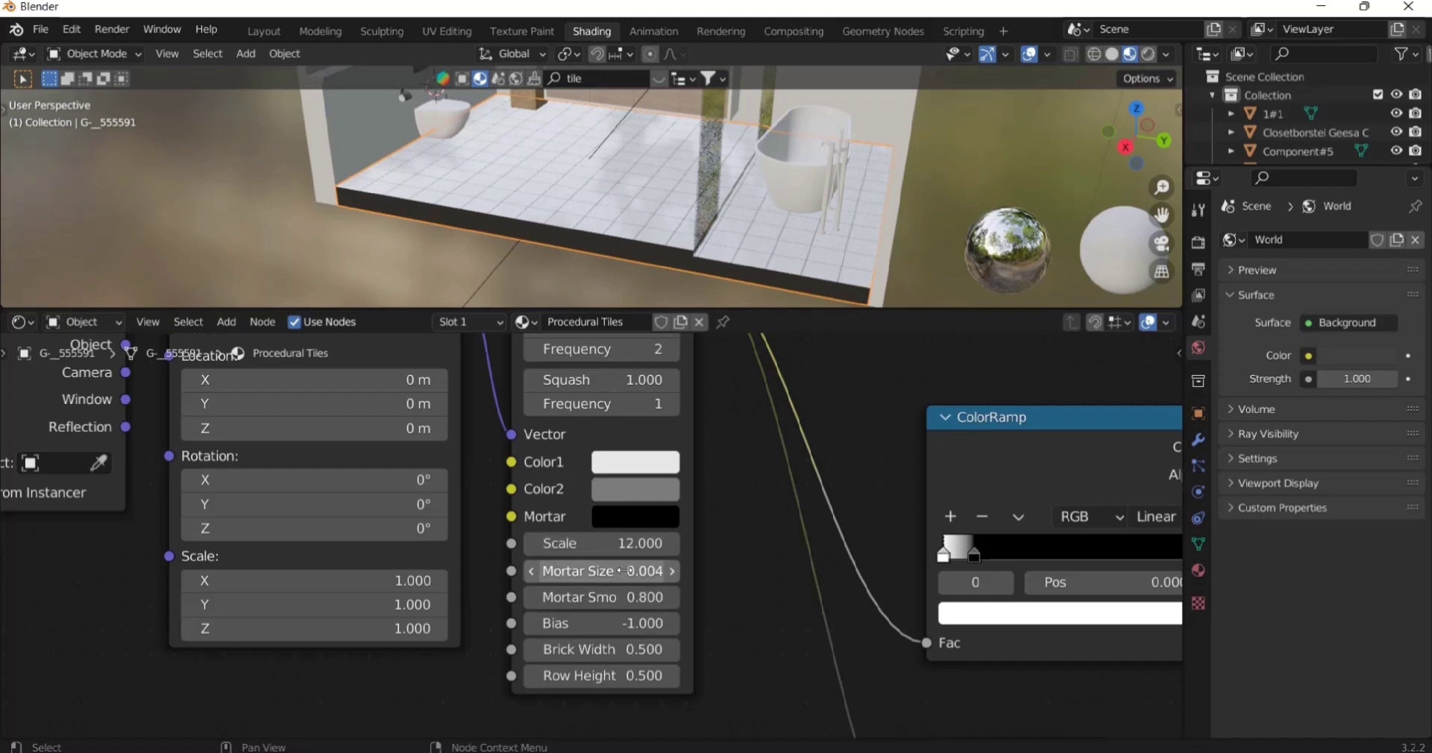
left_click(622, 571)
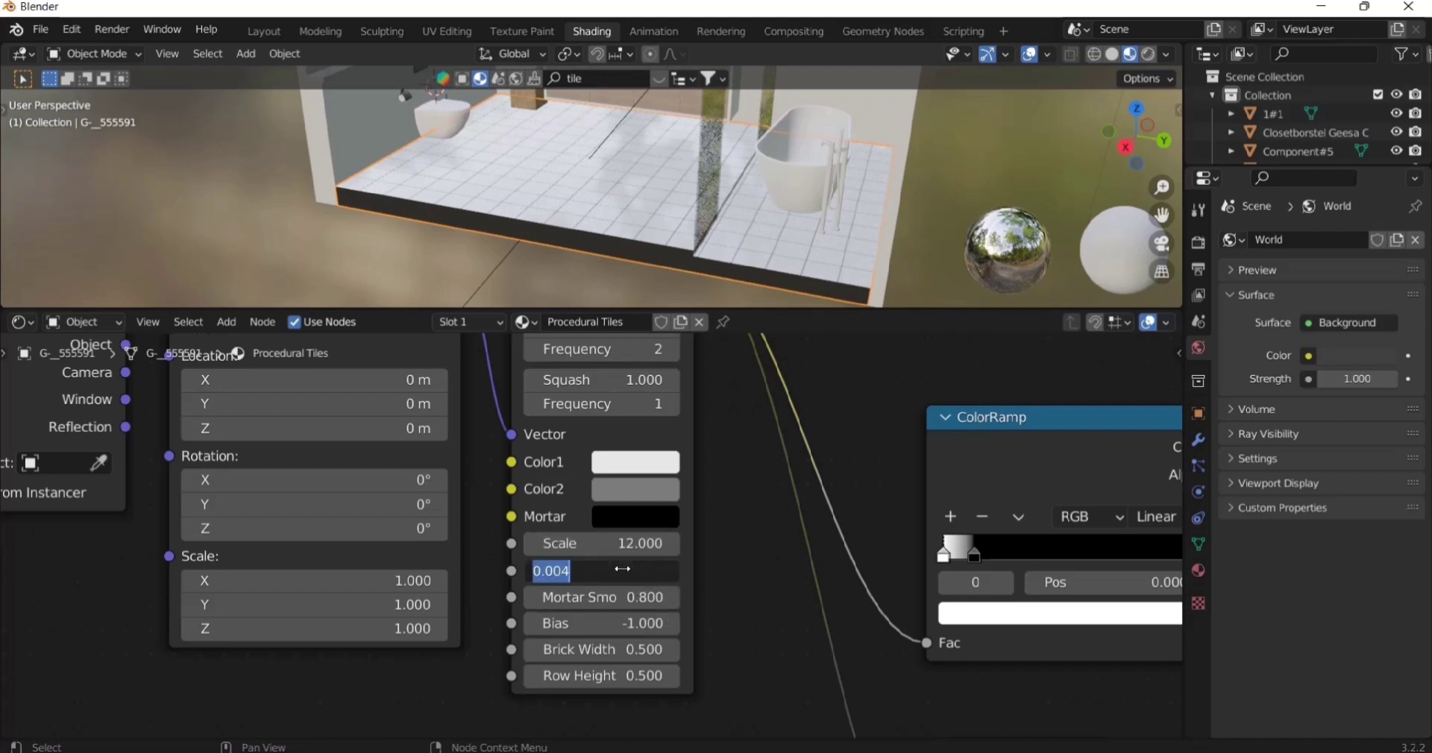
type("0")
key("Return")
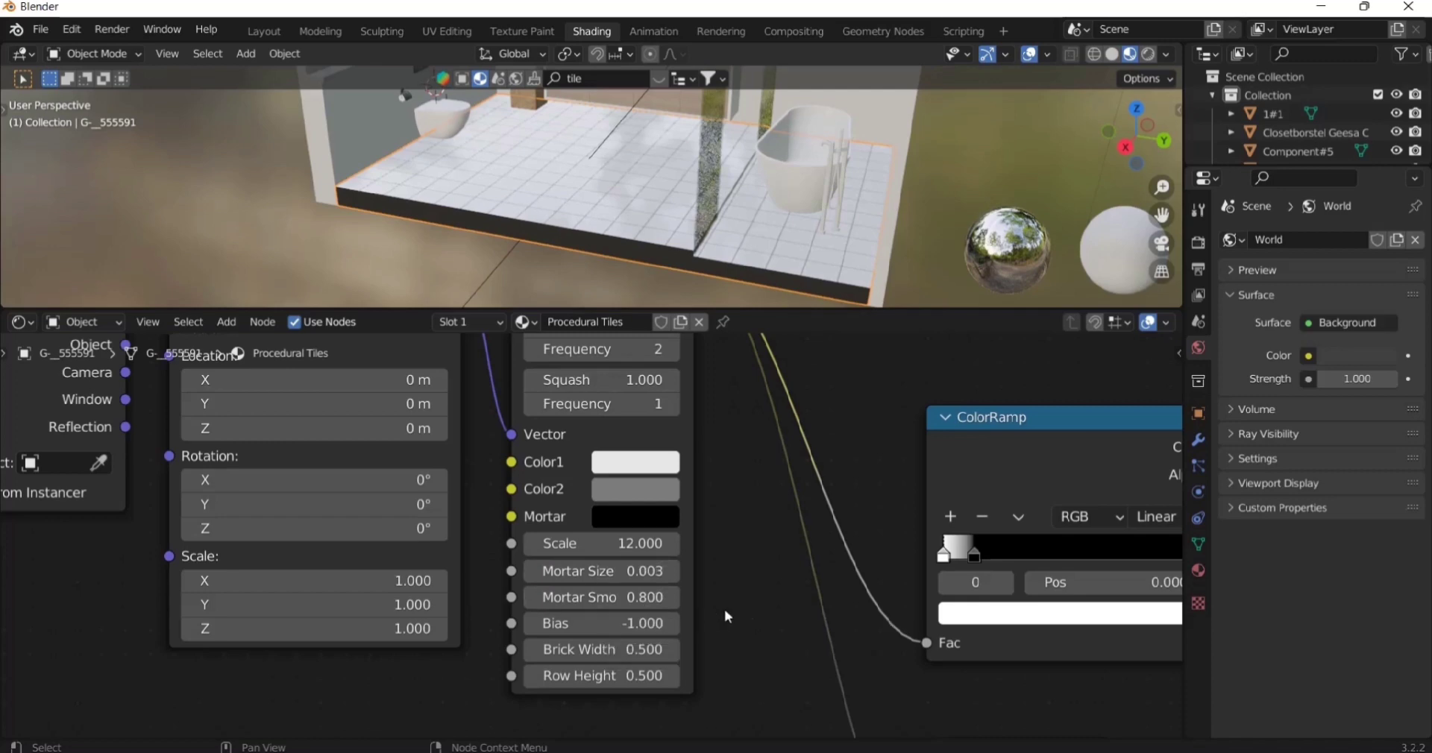
scroll(756, 609, "down", 3)
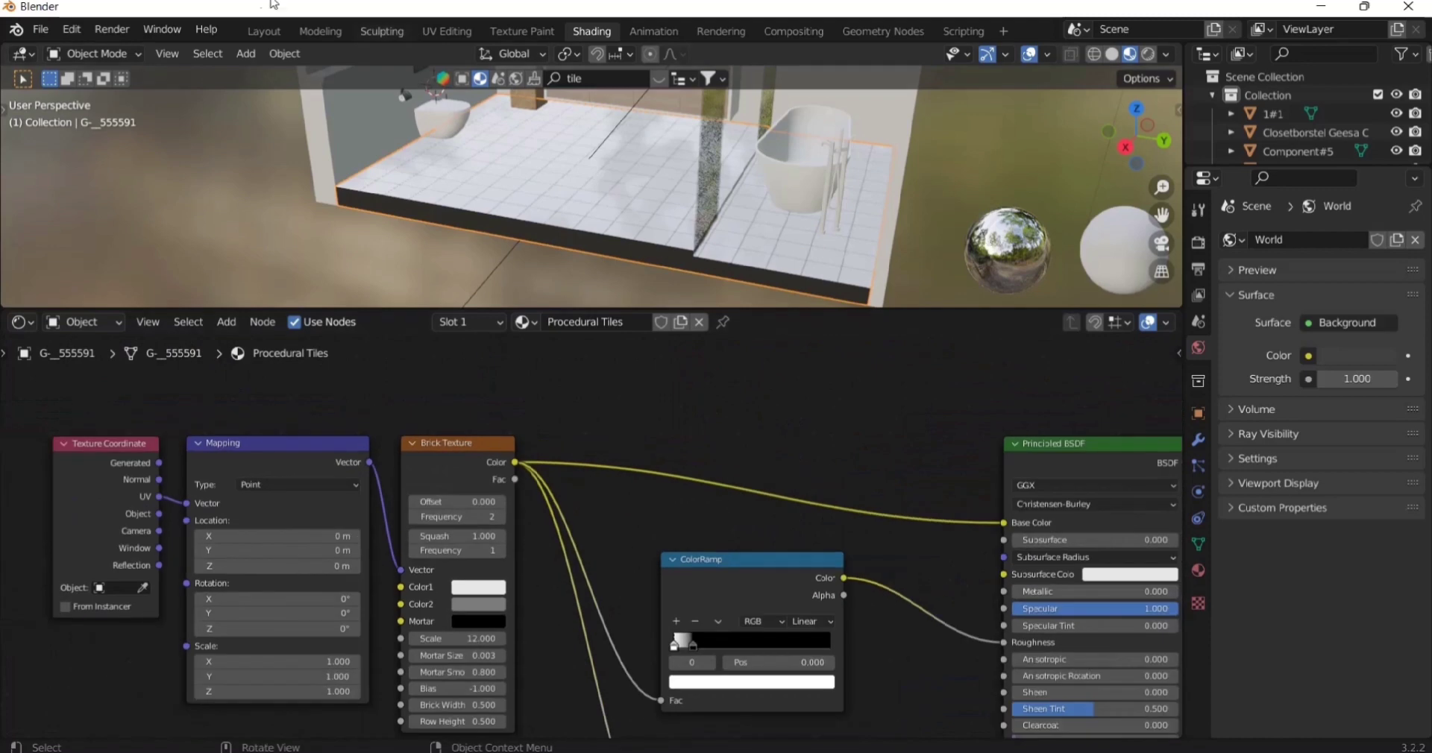
- Return to the Layout workspace and examine the floor tiles' joints and reflections up close and across the whole room
left_click(270, 33)
scroll(705, 404, "up", 8)
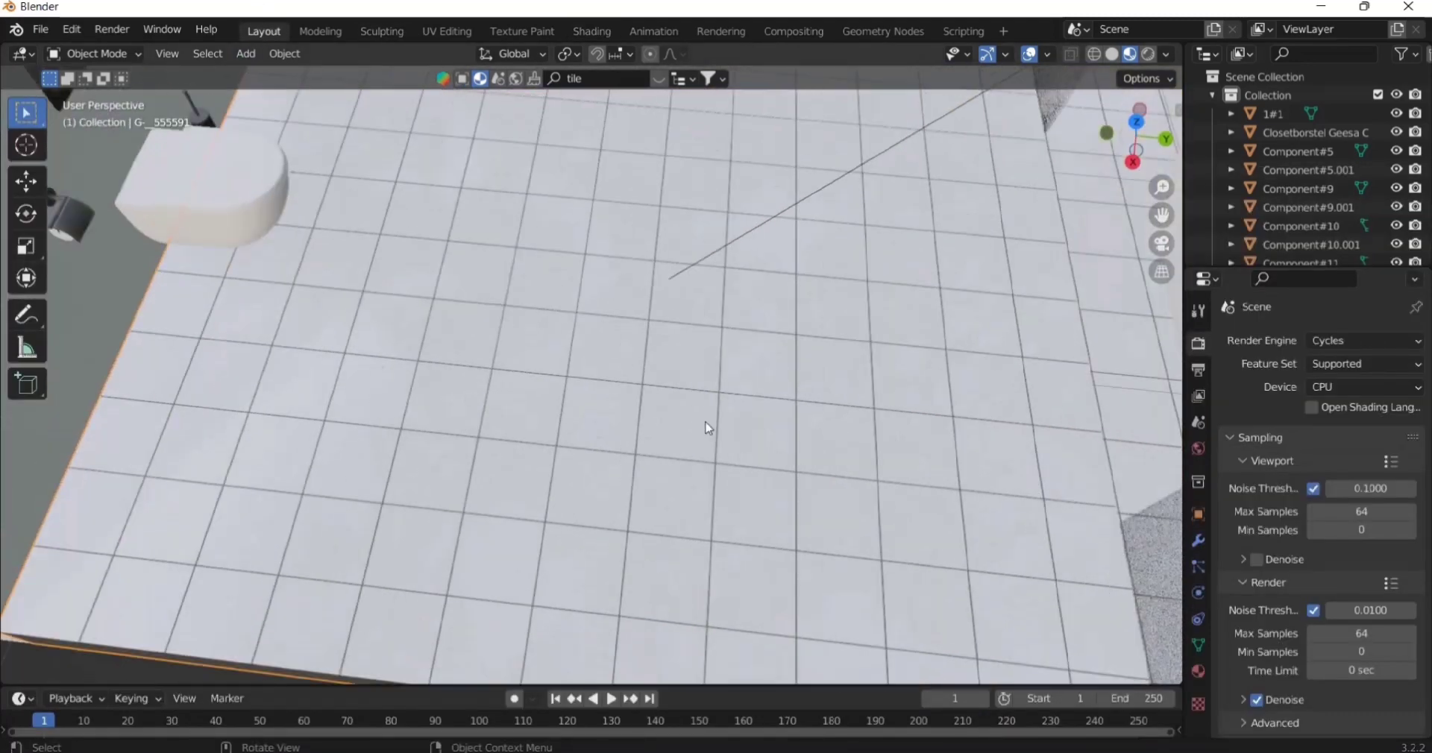
middle_click_drag(701, 398, 750, 298)
middle_click_drag(654, 347, 692, 308)
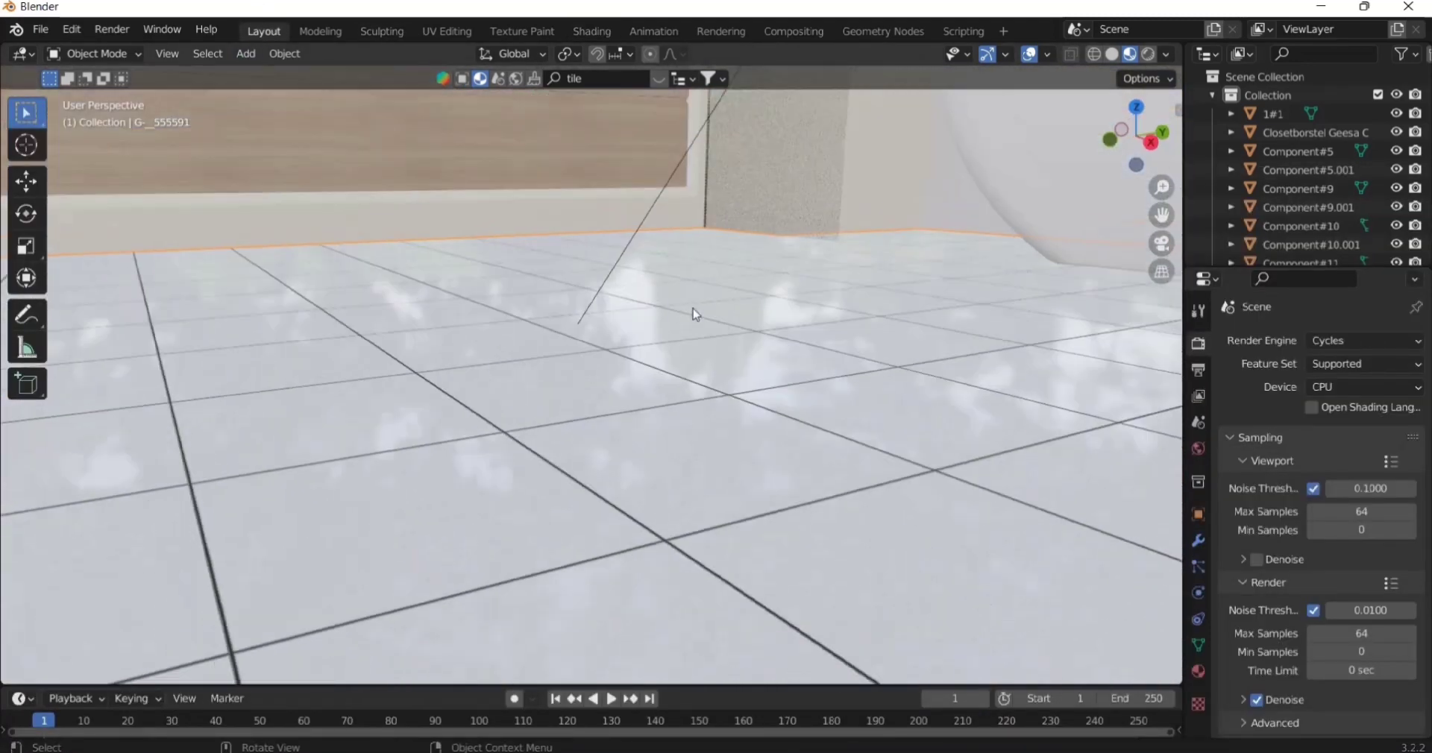
mouse_move(594, 392)
middle_mouse_down()
mouse_move(620, 358)
mouse_move(658, 380)
mouse_move(587, 405)
middle_mouse_up()
scroll(587, 404, "down", 10)
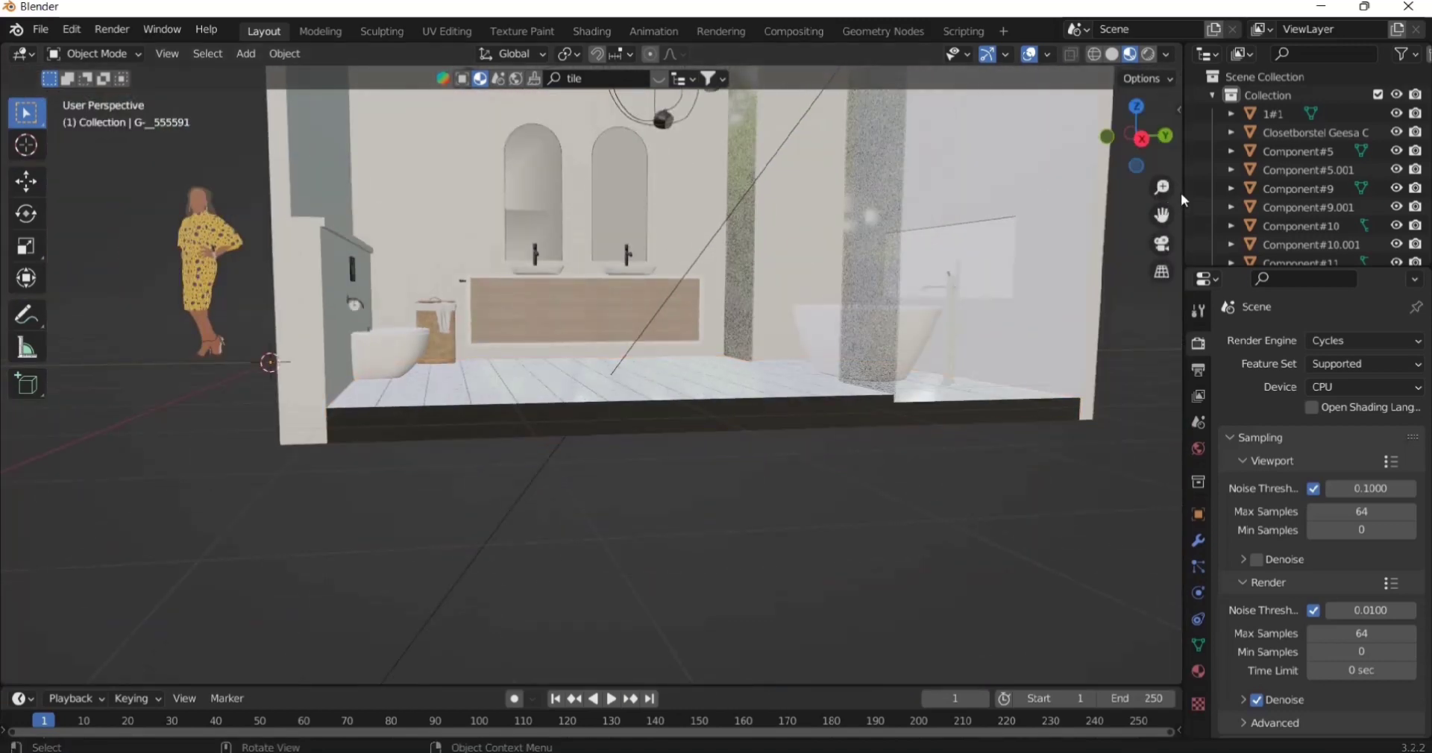
left_click_drag(1155, 244, 1125, 343)
middle_click_drag(811, 358, 833, 365)
scroll(834, 365, "up", 3)
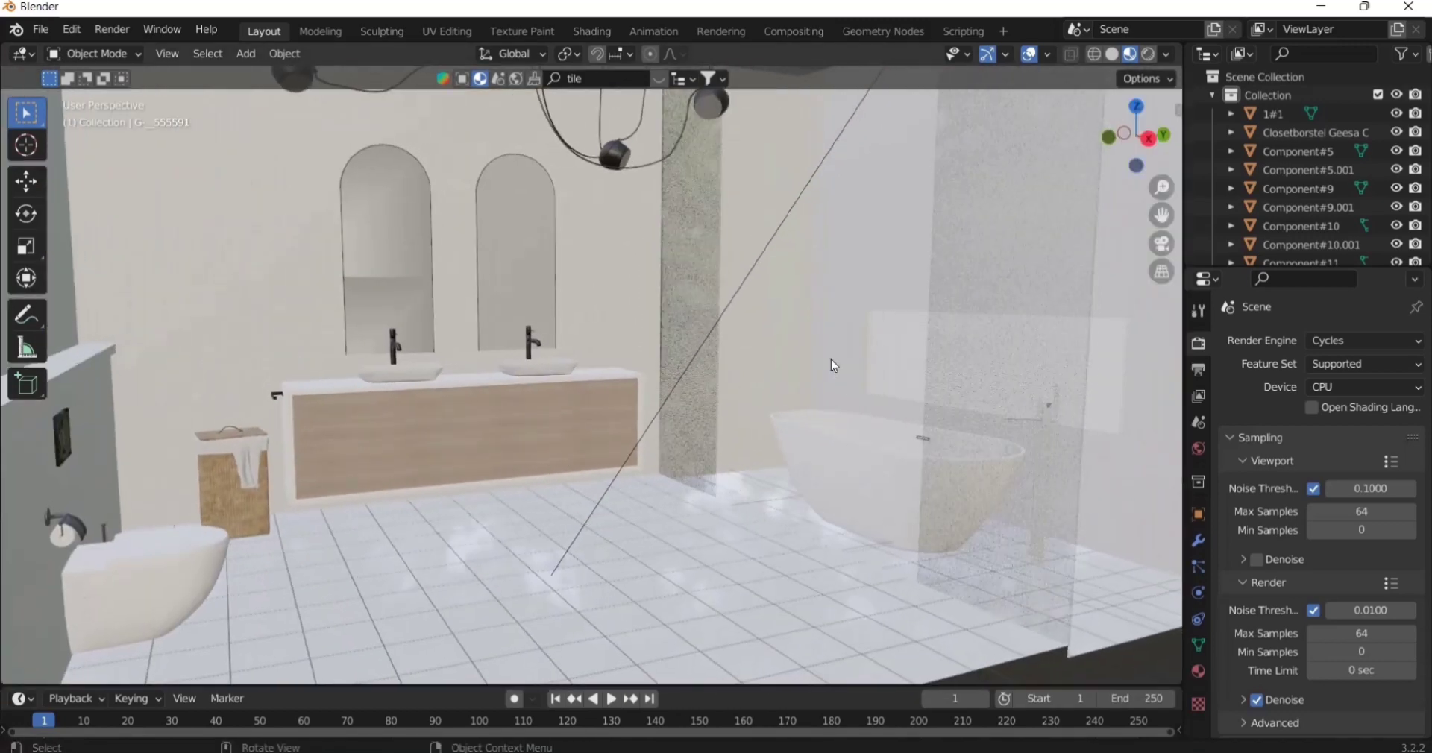
scroll(830, 359, "down", 1)
- Switch the viewport to rendered shading and examine the sunlight falling into the bathroom
left_click(1147, 54)
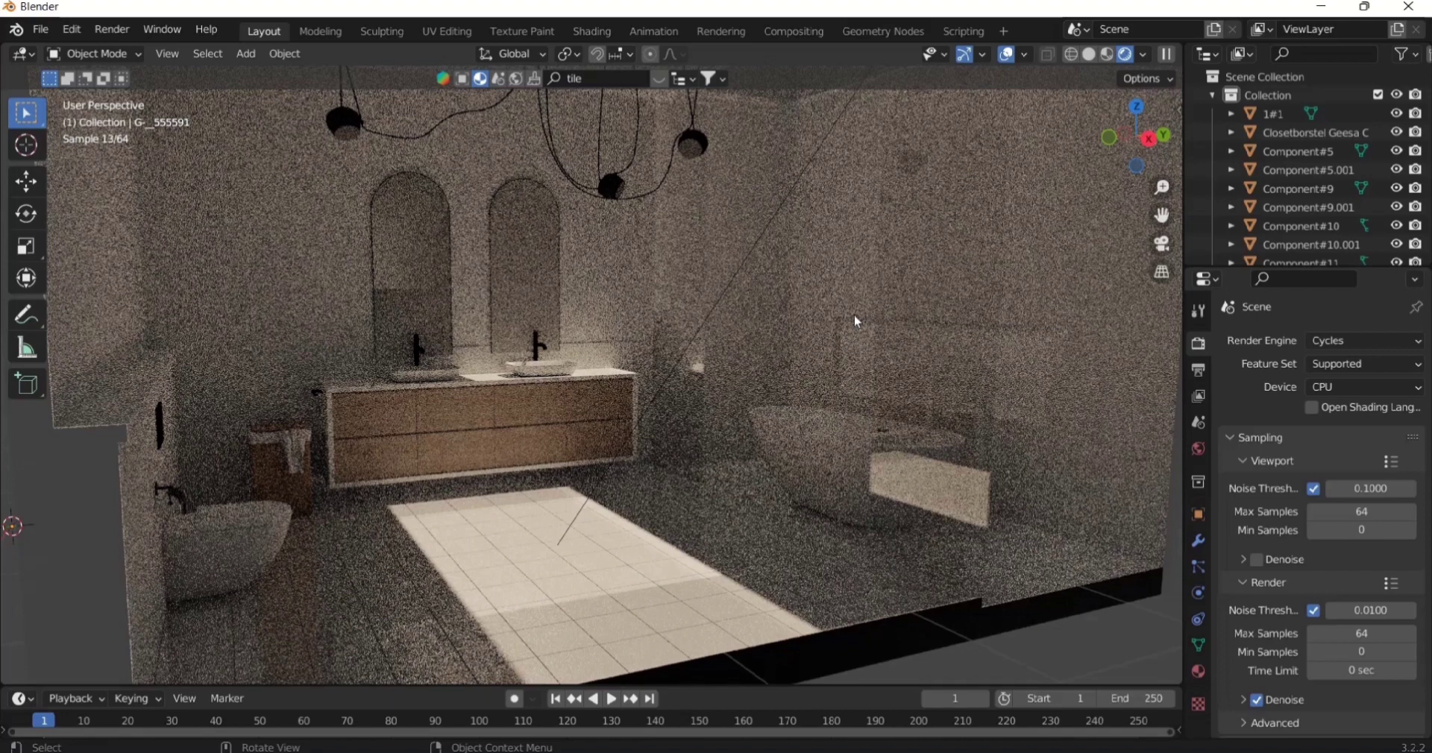
scroll(853, 315, "down", 6)
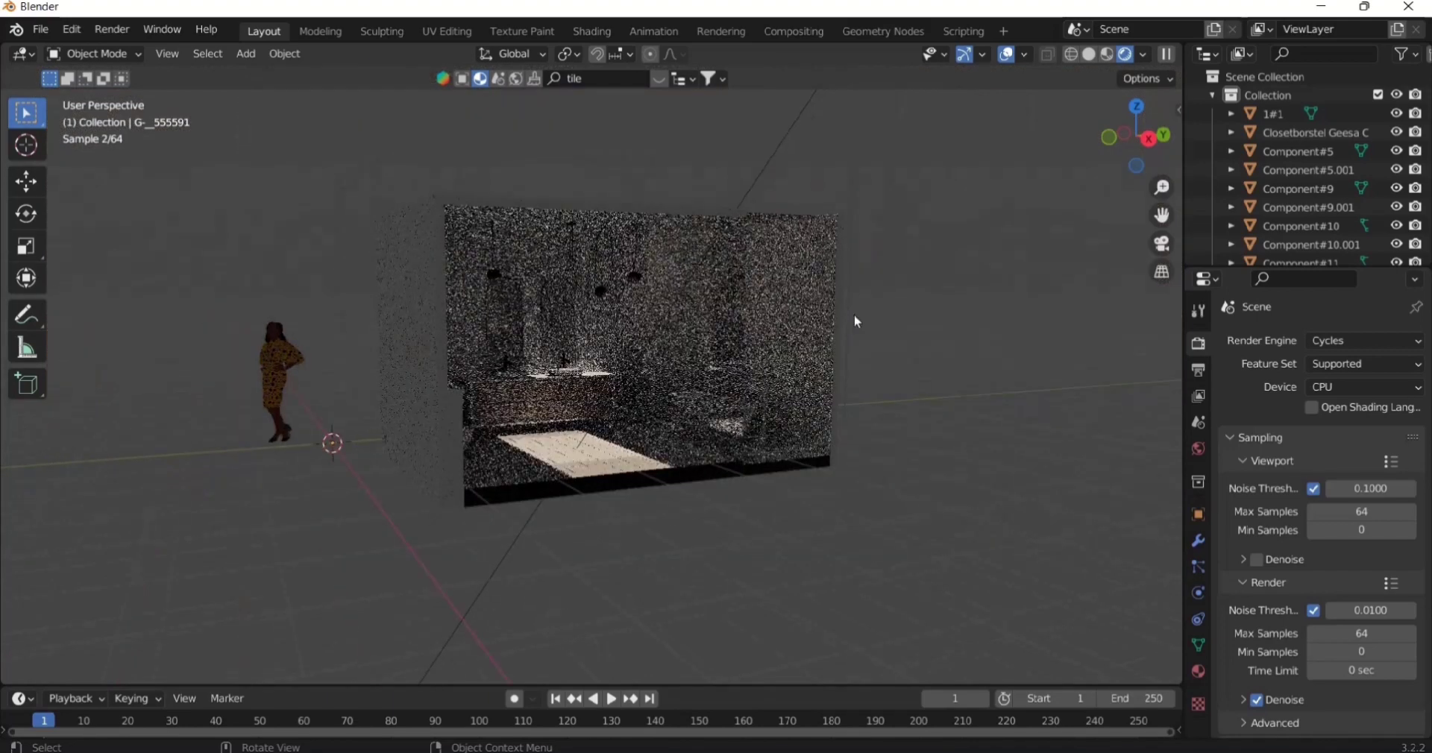
middle_click_drag(853, 315, 803, 357)
scroll(691, 336, "up", 2)
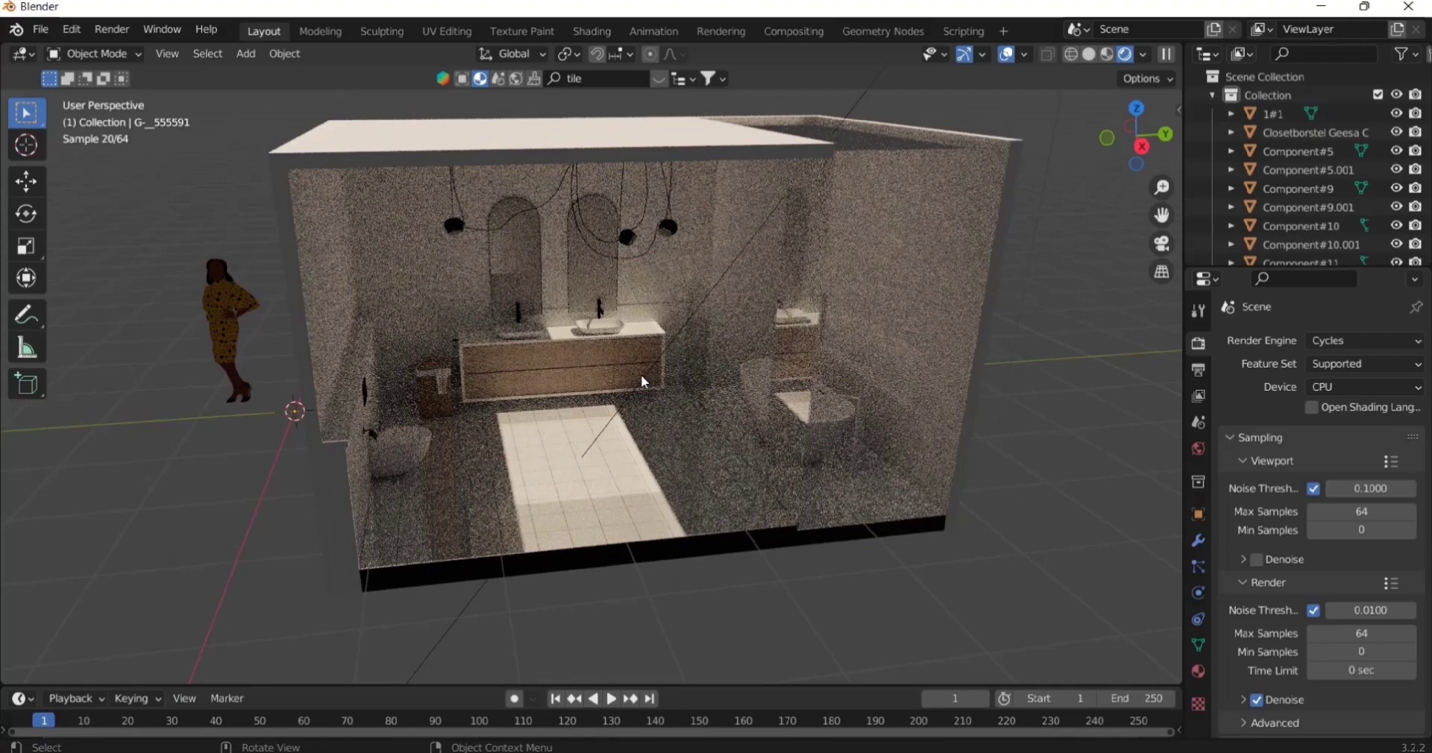
scroll(645, 382, "up", 2)
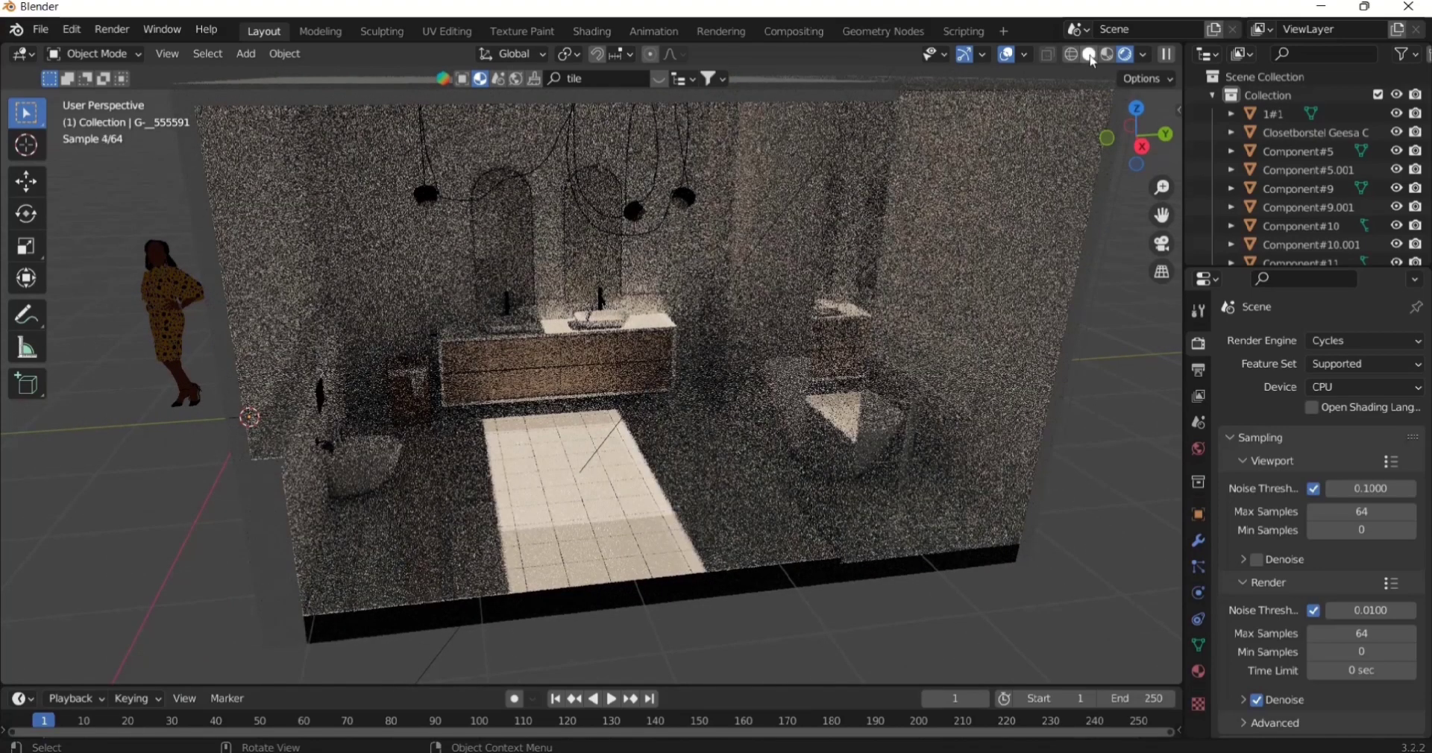
- Switch to solid shading and delete the two arched mirrors above the washbasins
left_click(1089, 55)
scroll(663, 372, "up", 5)
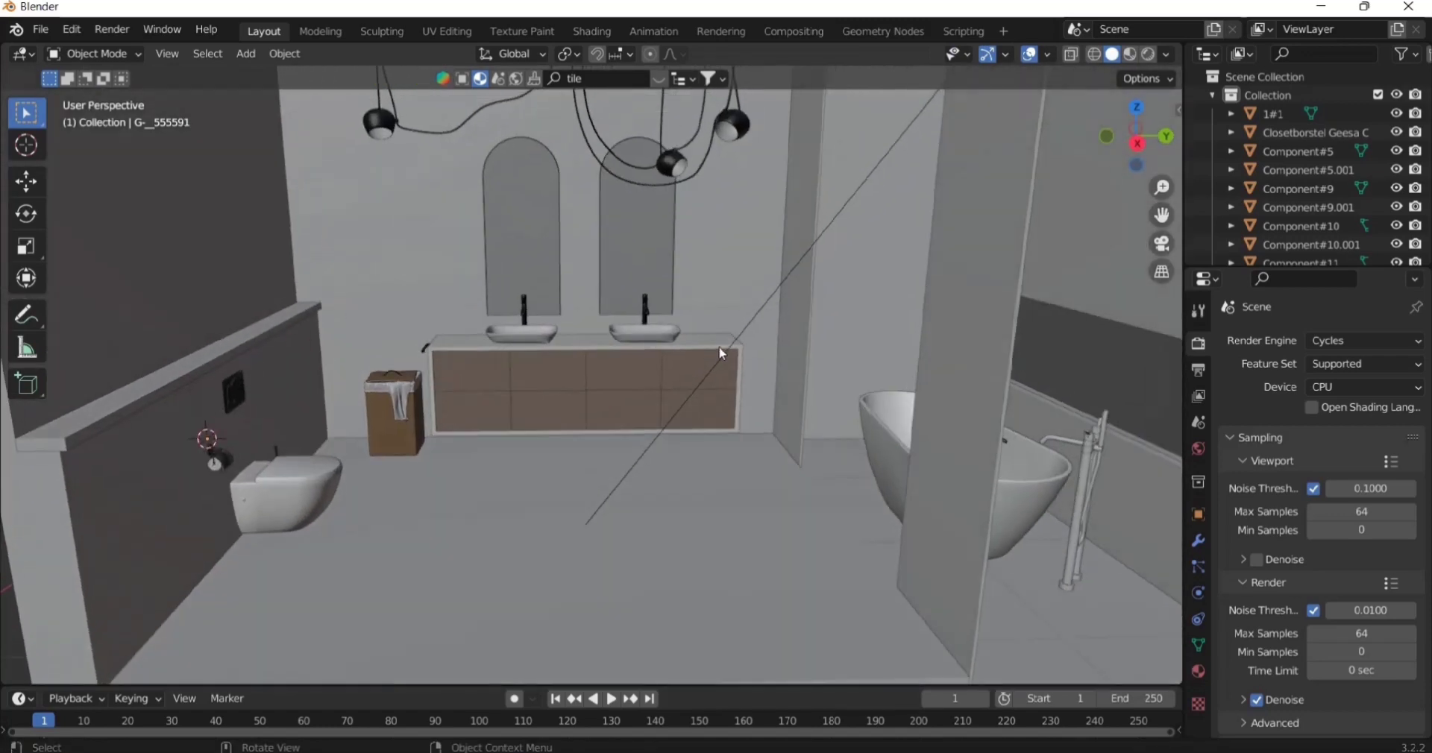
scroll(721, 352, "down", 7)
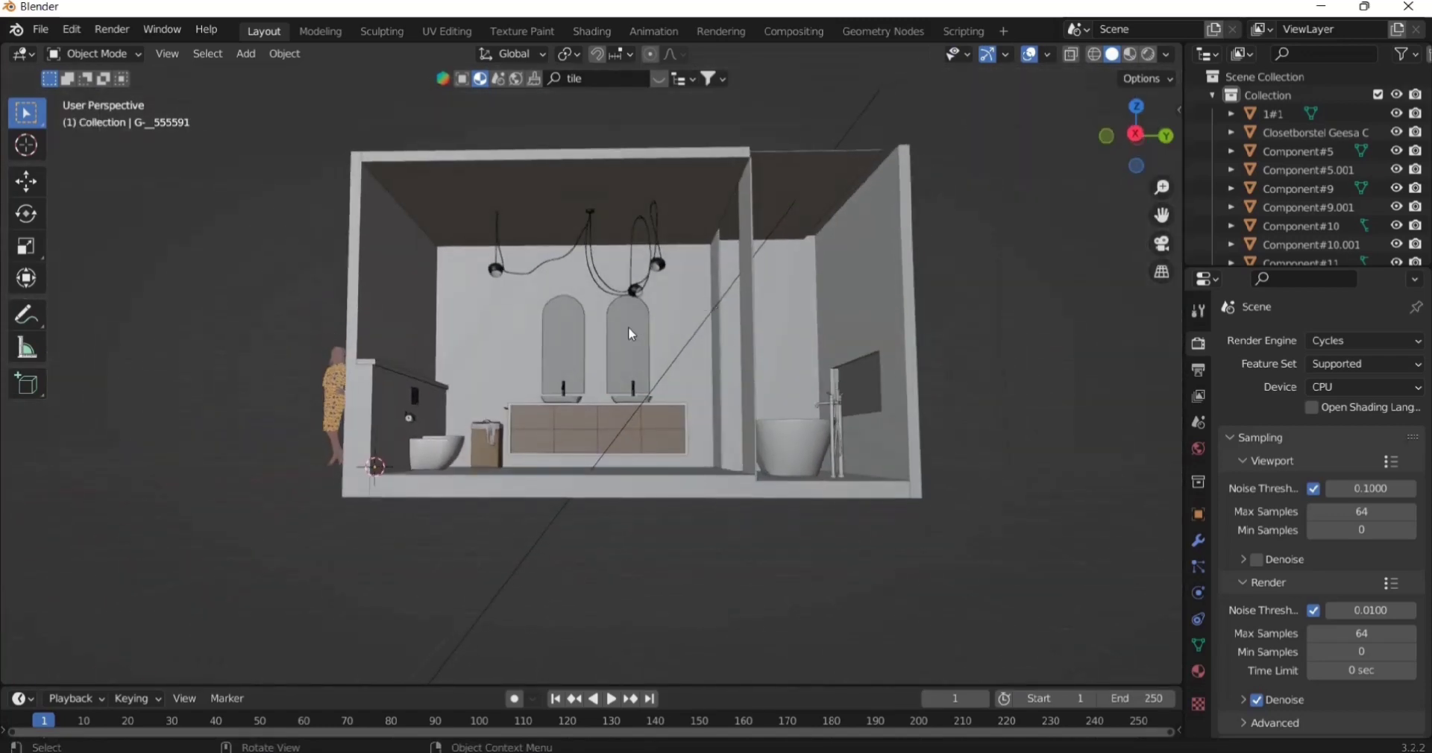
left_click(630, 328)
scroll(629, 329, "up", 3)
left_click(559, 319, "shift")
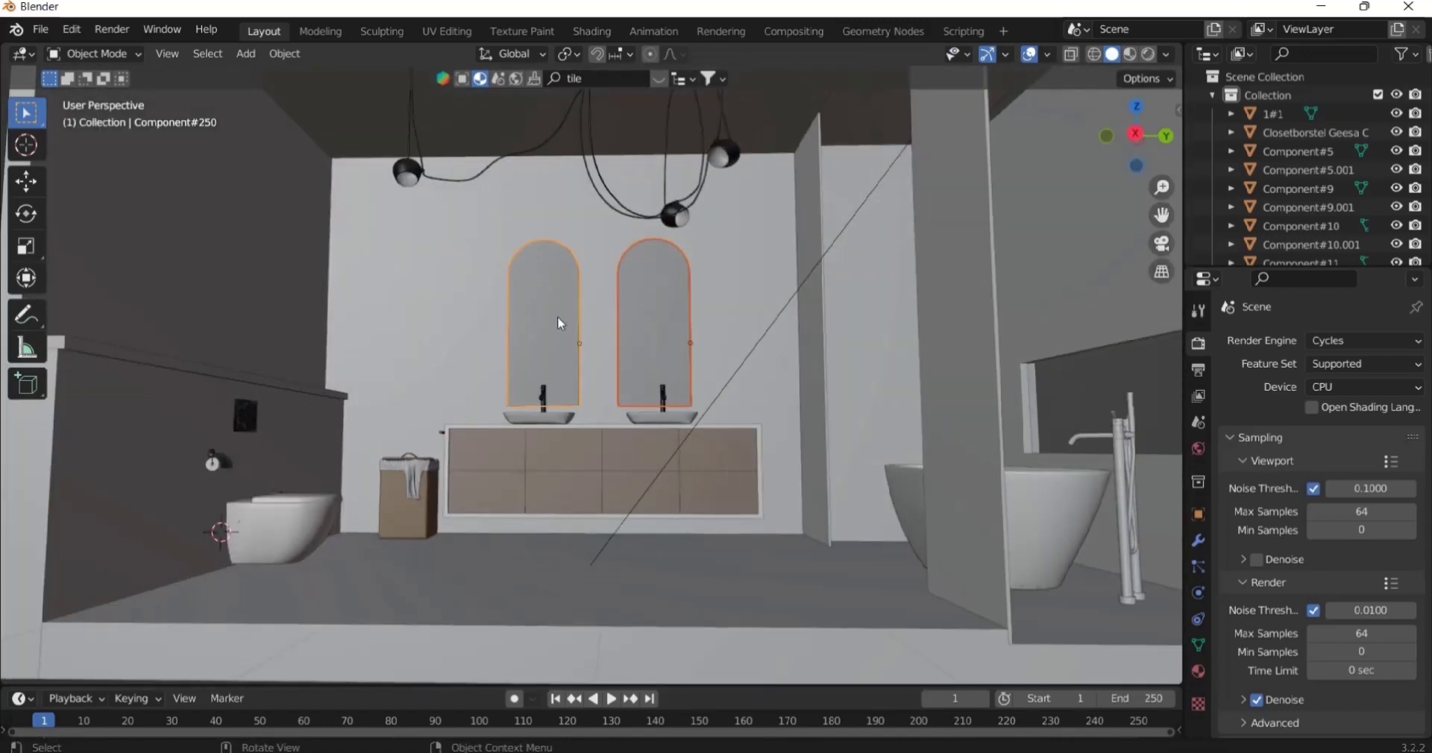
key("Delete")
- Isolate the room's wall object in local view and show it in the right orthographic view
scroll(680, 317, "down", 5)
left_click(299, 499)
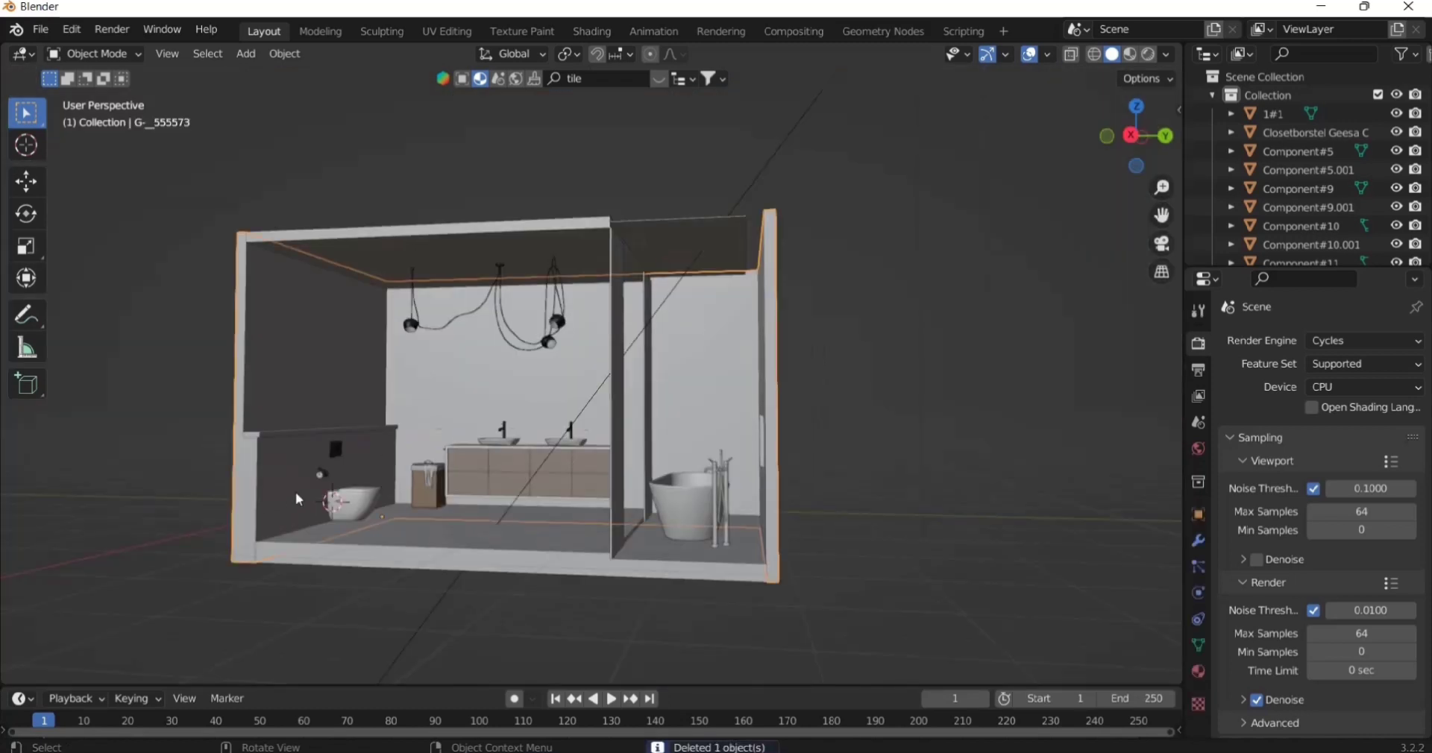
key("KP_Divide")
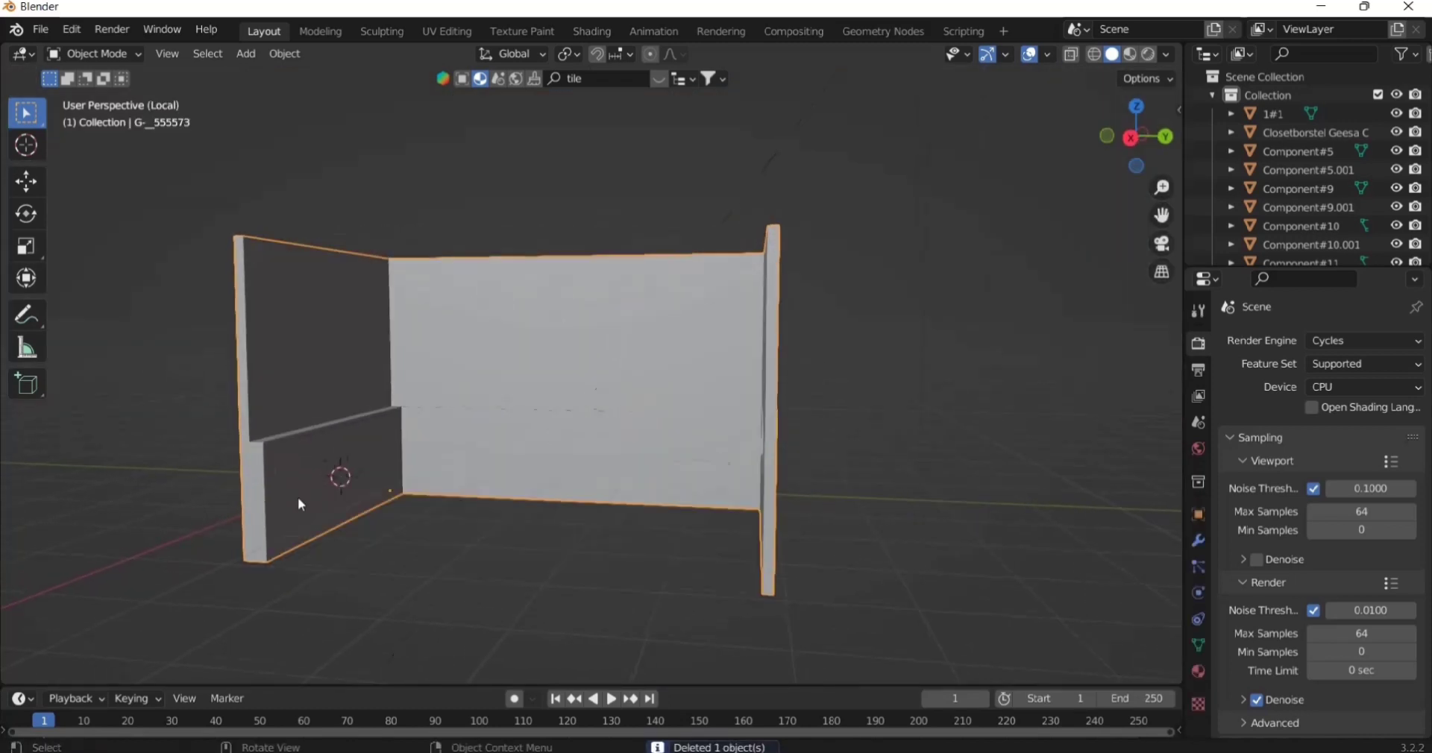
middle_click_drag(298, 496, 458, 483)
key("KP_3")
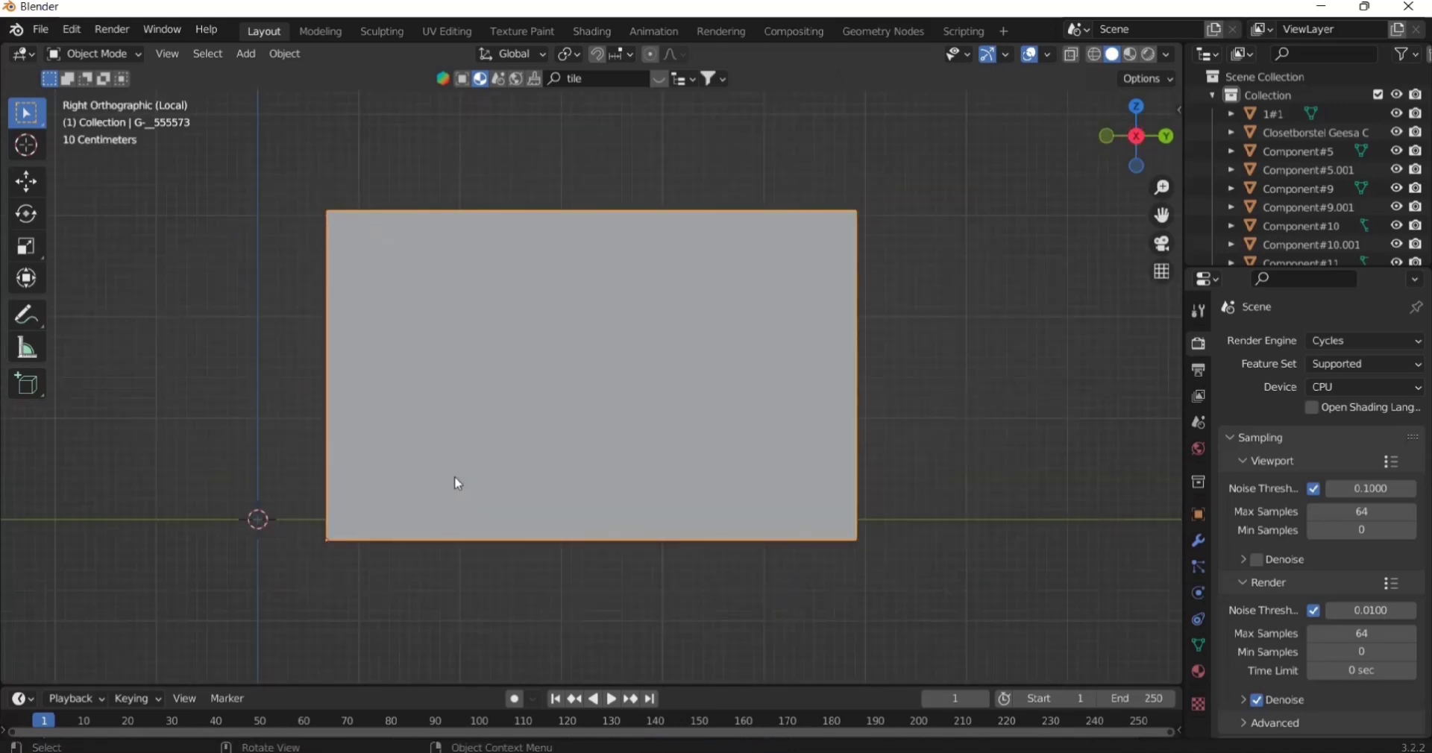
- Add a mesh plane at the 3D cursor and lower it about 0.18 m to the base of the walls
key("shift+a")
mouse_move(437, 379)
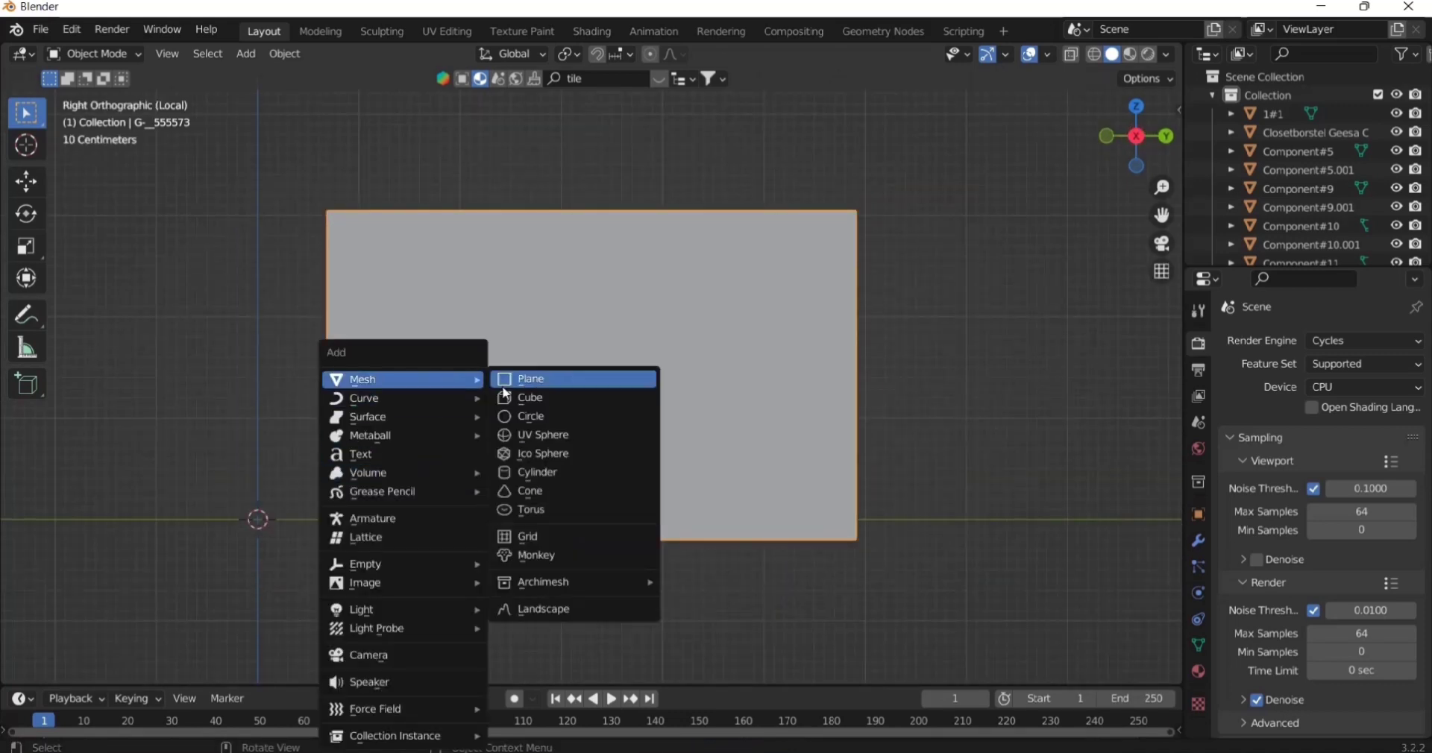
left_click(531, 382)
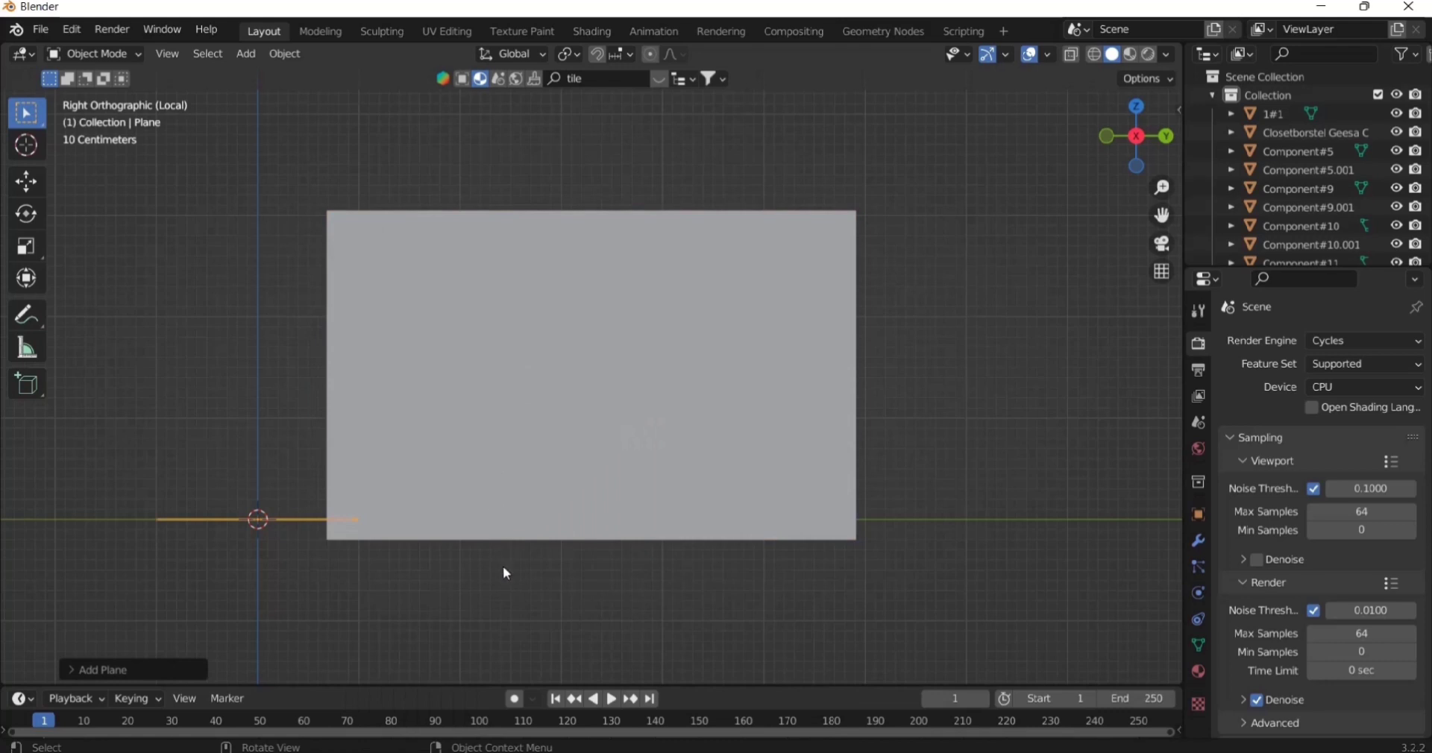
key("g")
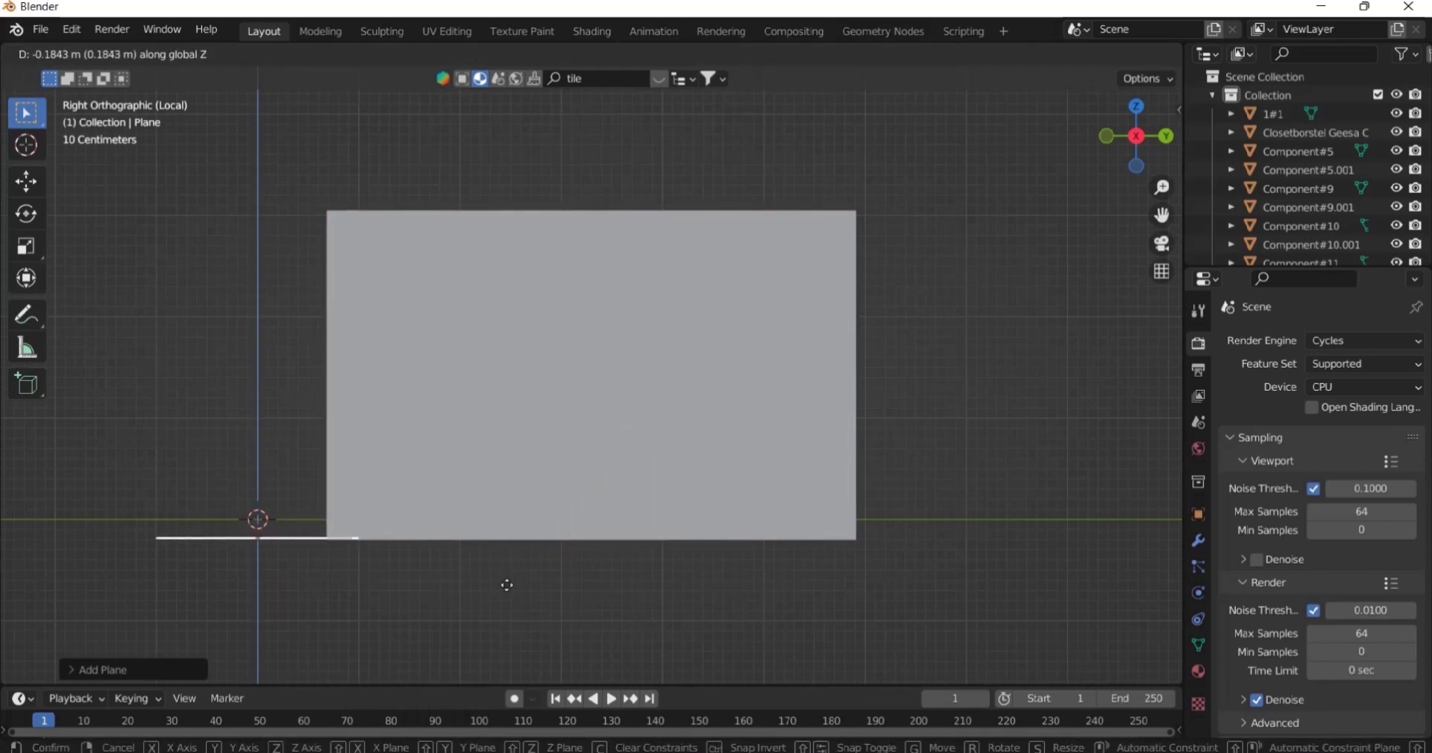
left_click(507, 580)
- Rotate the plane 90° about the global Y axis so it stands upright
middle_click_drag(512, 579, 556, 549)
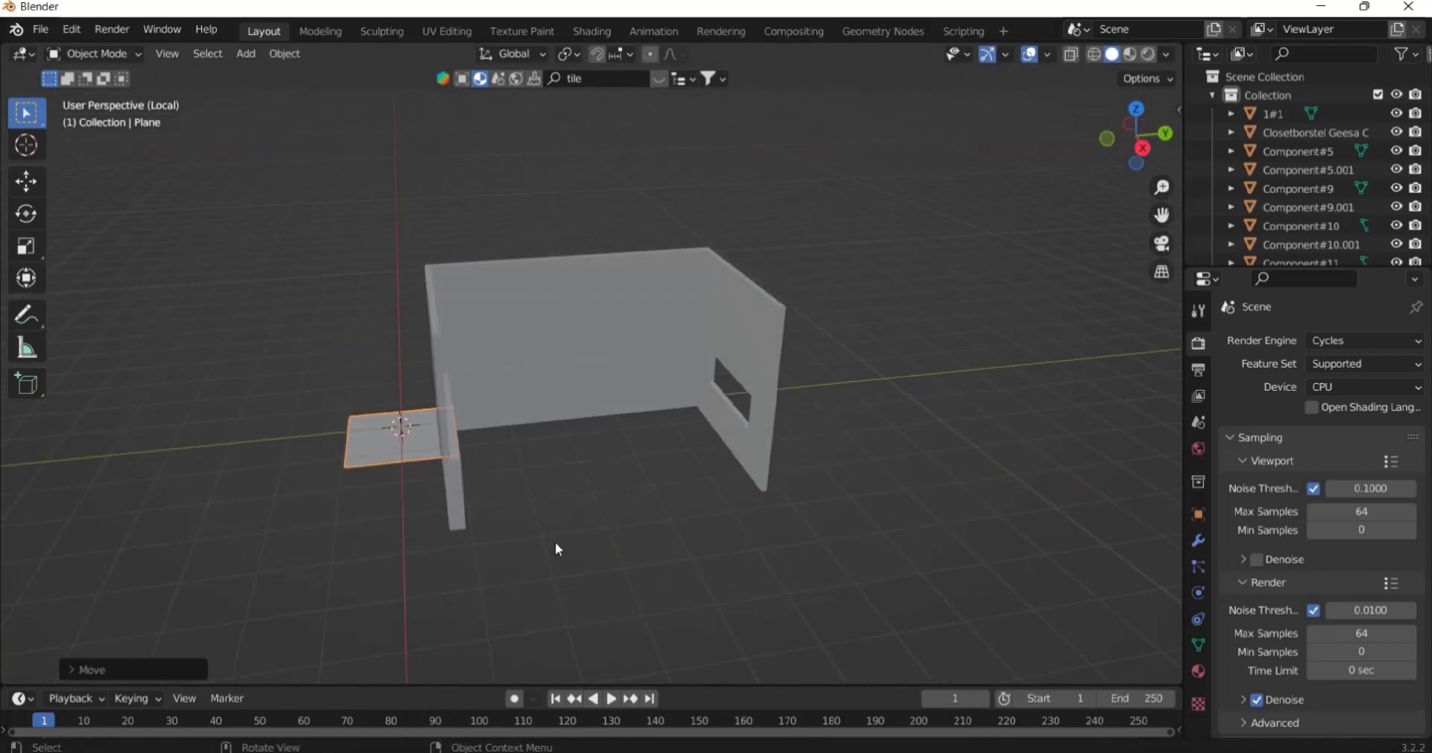
type("ry90")
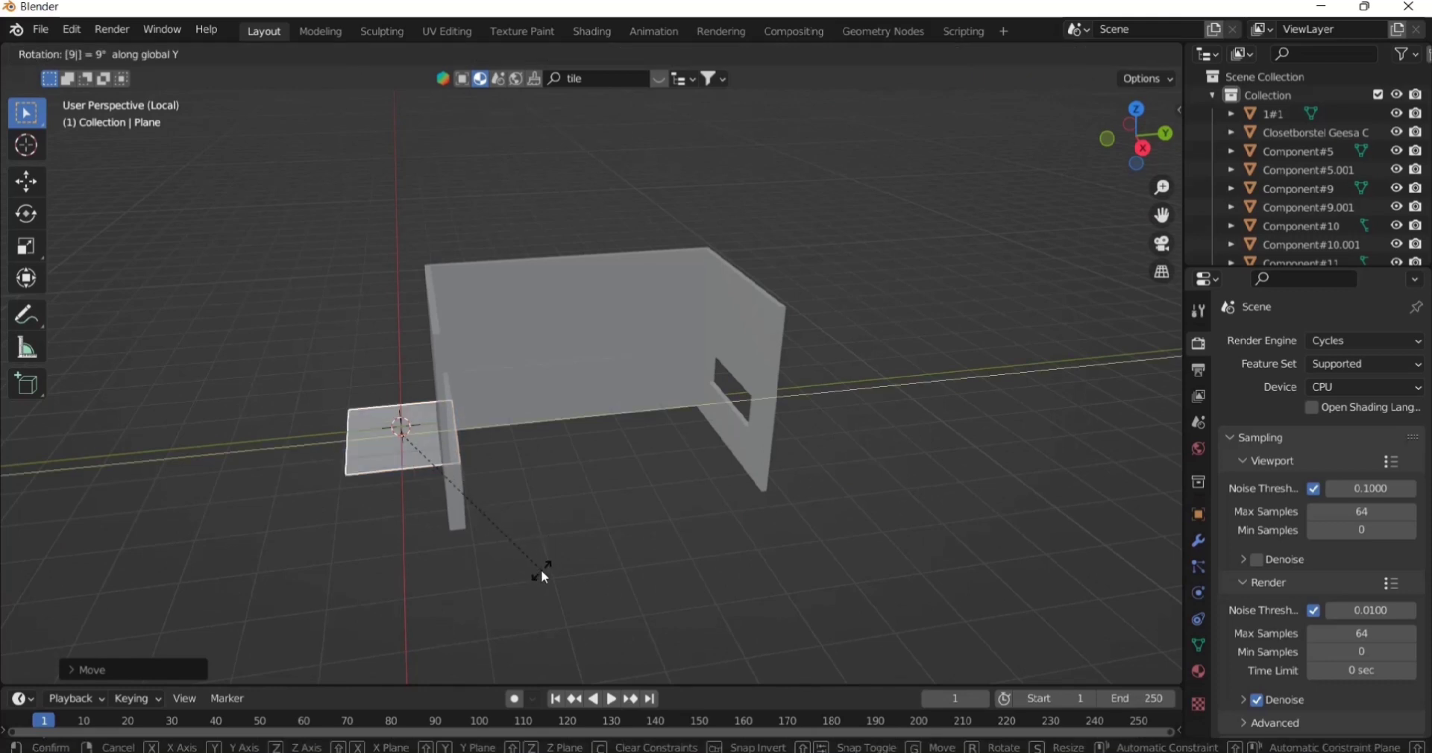
key("Return")
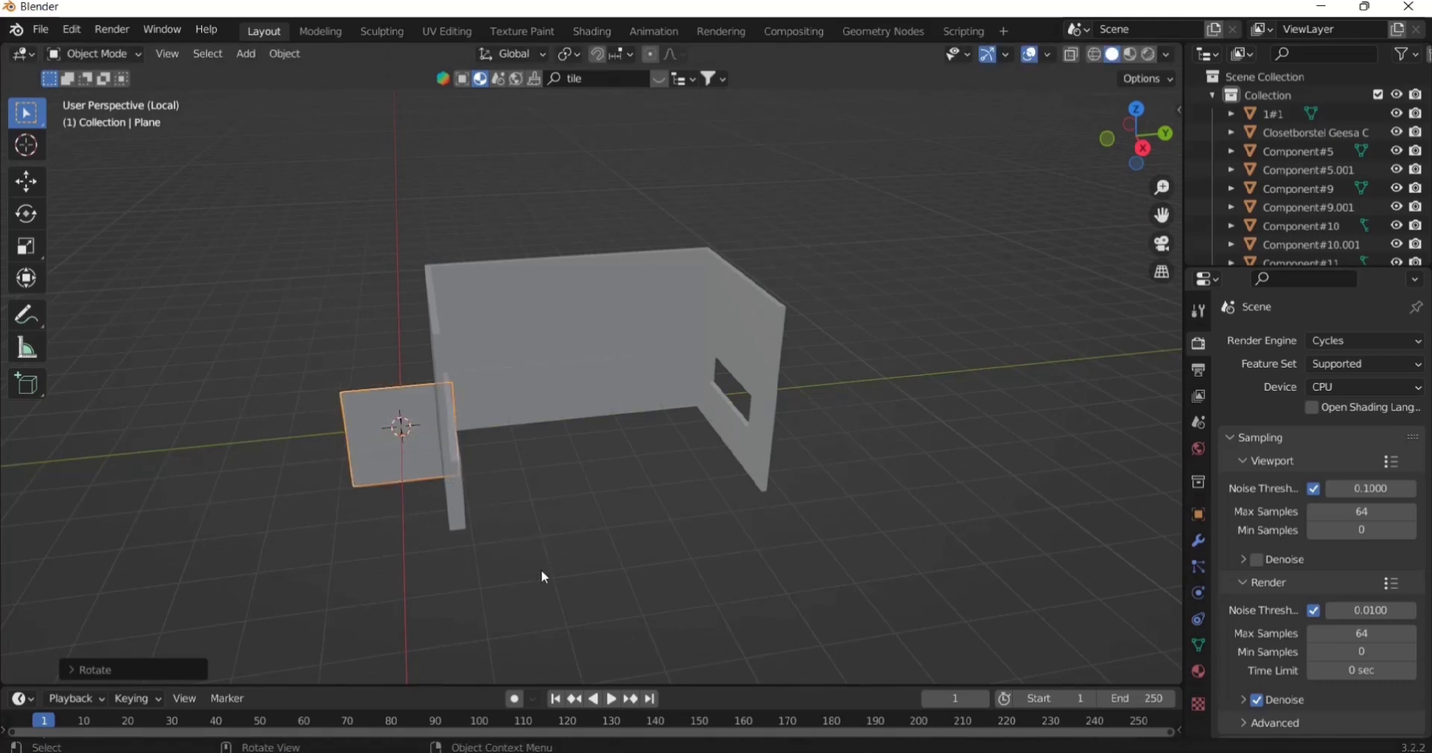
- In the right view, raise the plane about 1 m along Z until its lower edge meets the walls' base
key("KP_3")
key("g")
key("z")
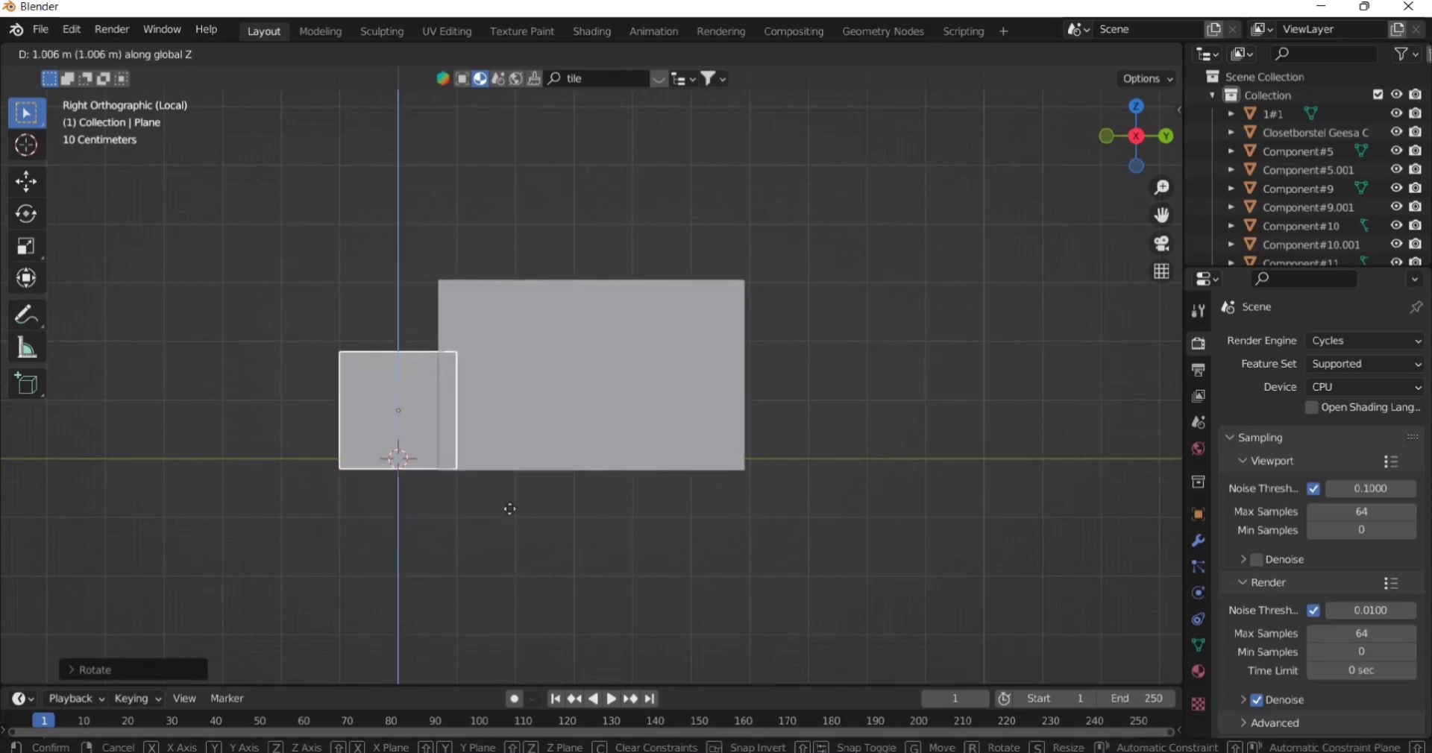
left_click(507, 512)
scroll(507, 505, "up", 4)
key("g")
key("z")
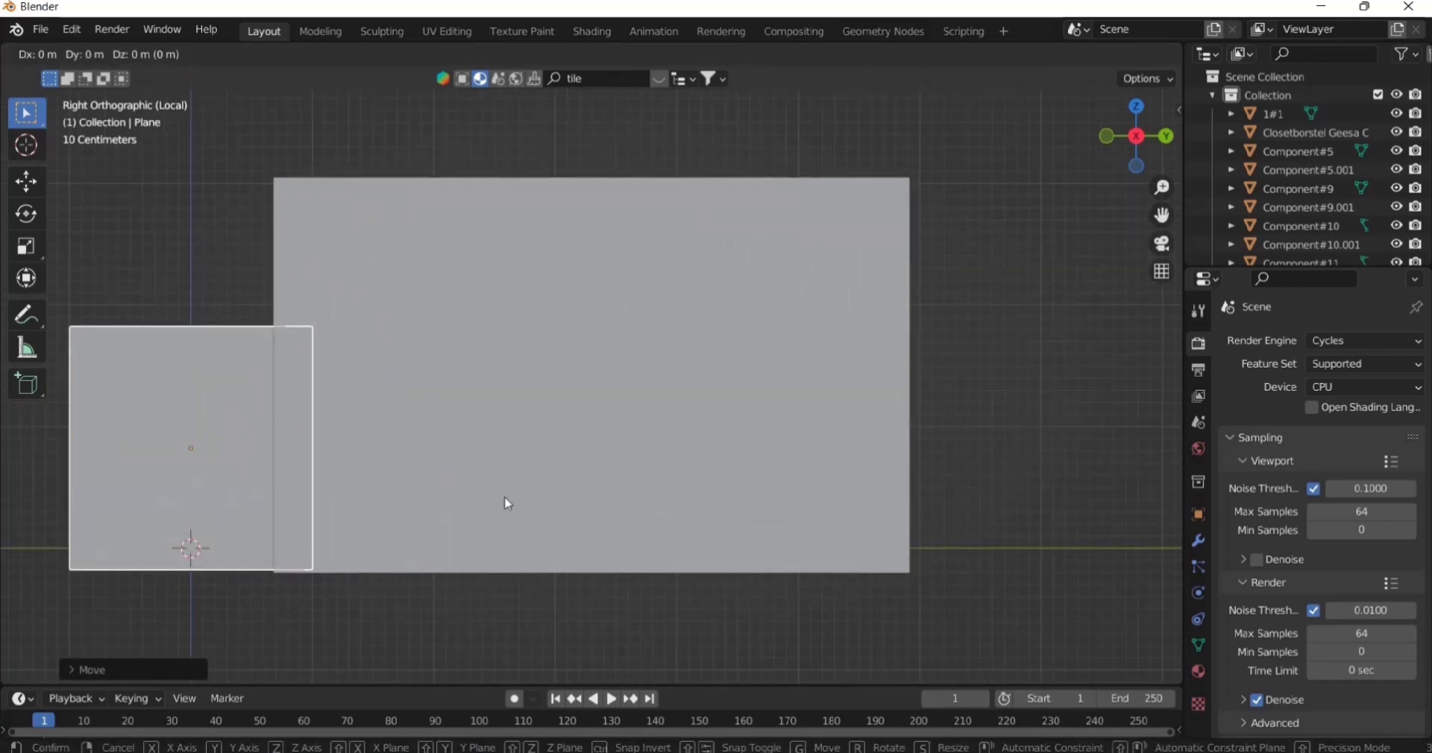
left_click(508, 504)
- Move the upright plane about 2.7 m along Y and about 1.7 m along X into the middle of the room
middle_click_drag(508, 504, 495, 540)
key("g")
key("y")
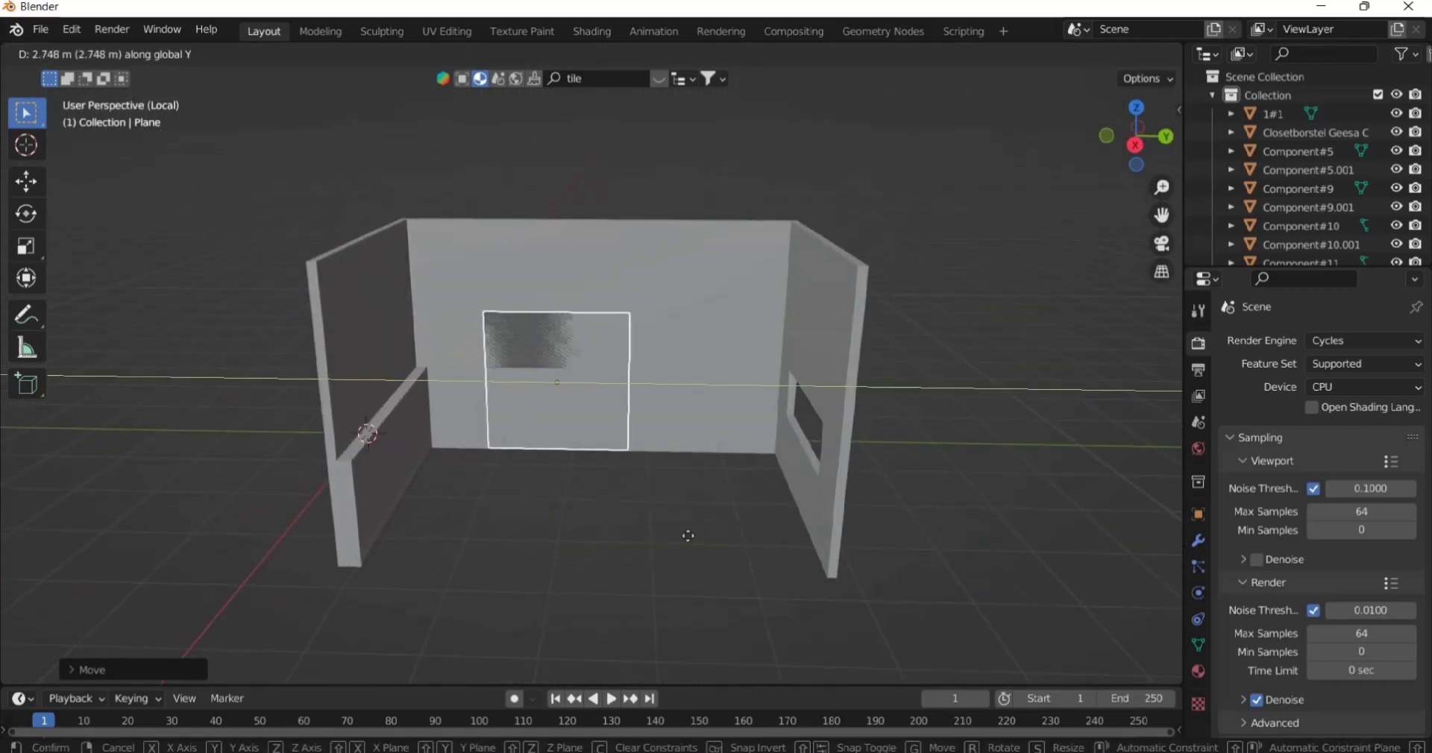
left_click(684, 534)
key("g")
key("x")
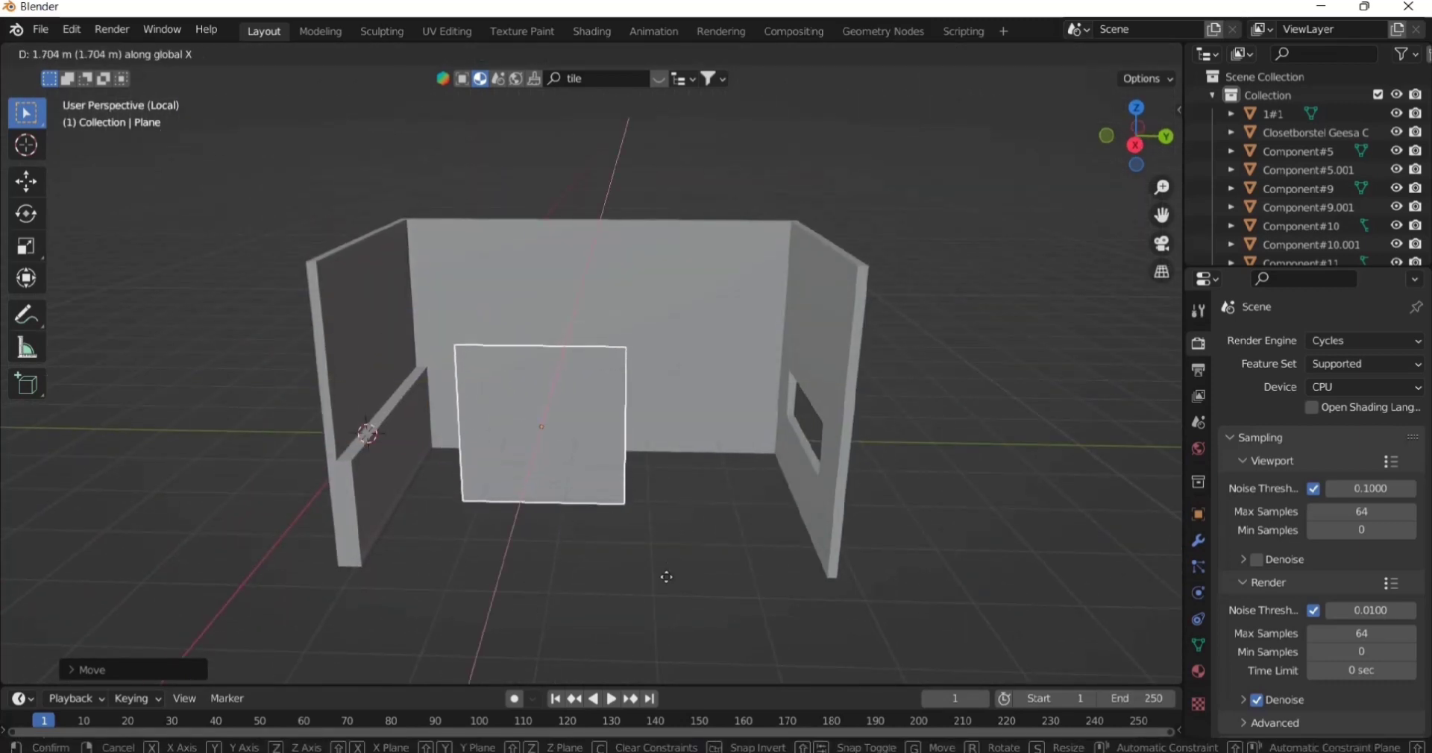
left_click(650, 565)
- In the top view, rotate the plane about the global Z axis
middle_click_drag(650, 565, 611, 582)
key("KP_7")
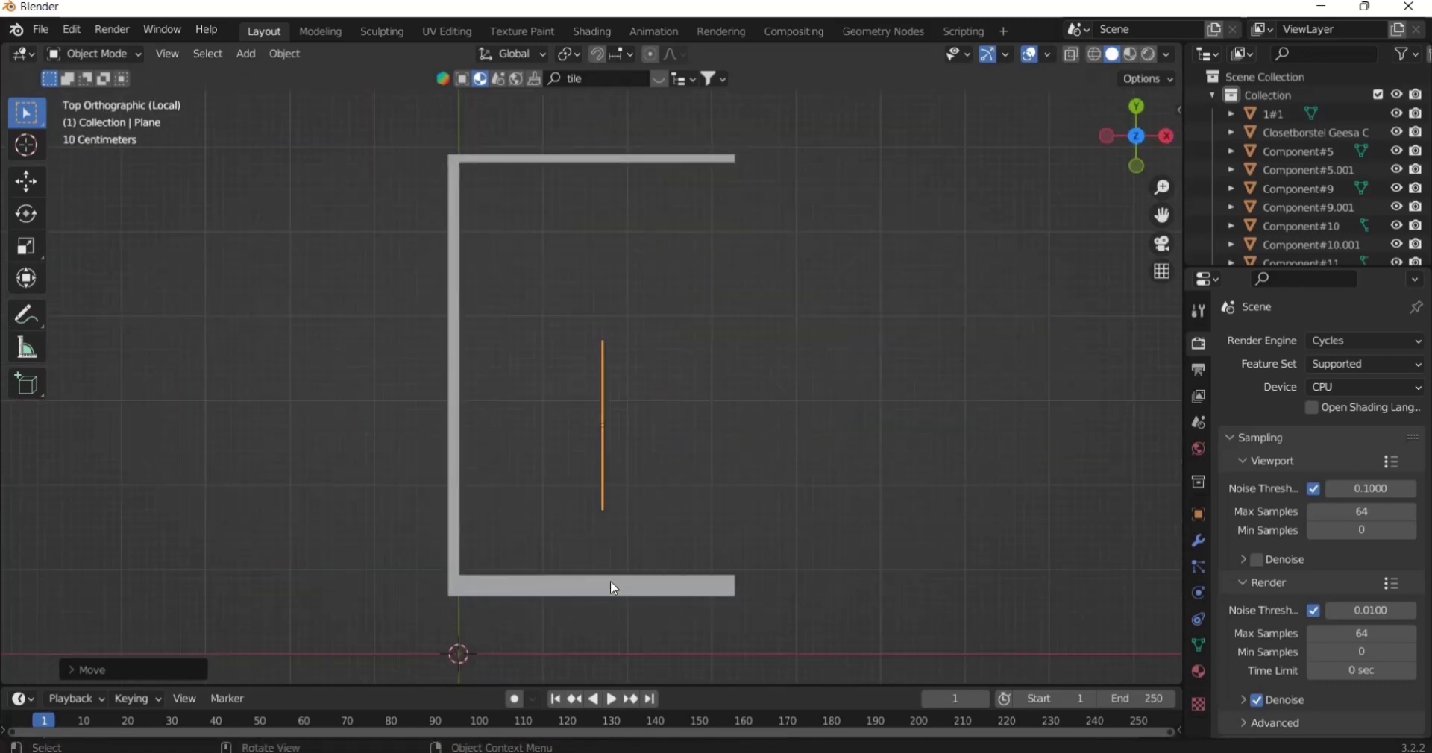
key("r")
type("z")
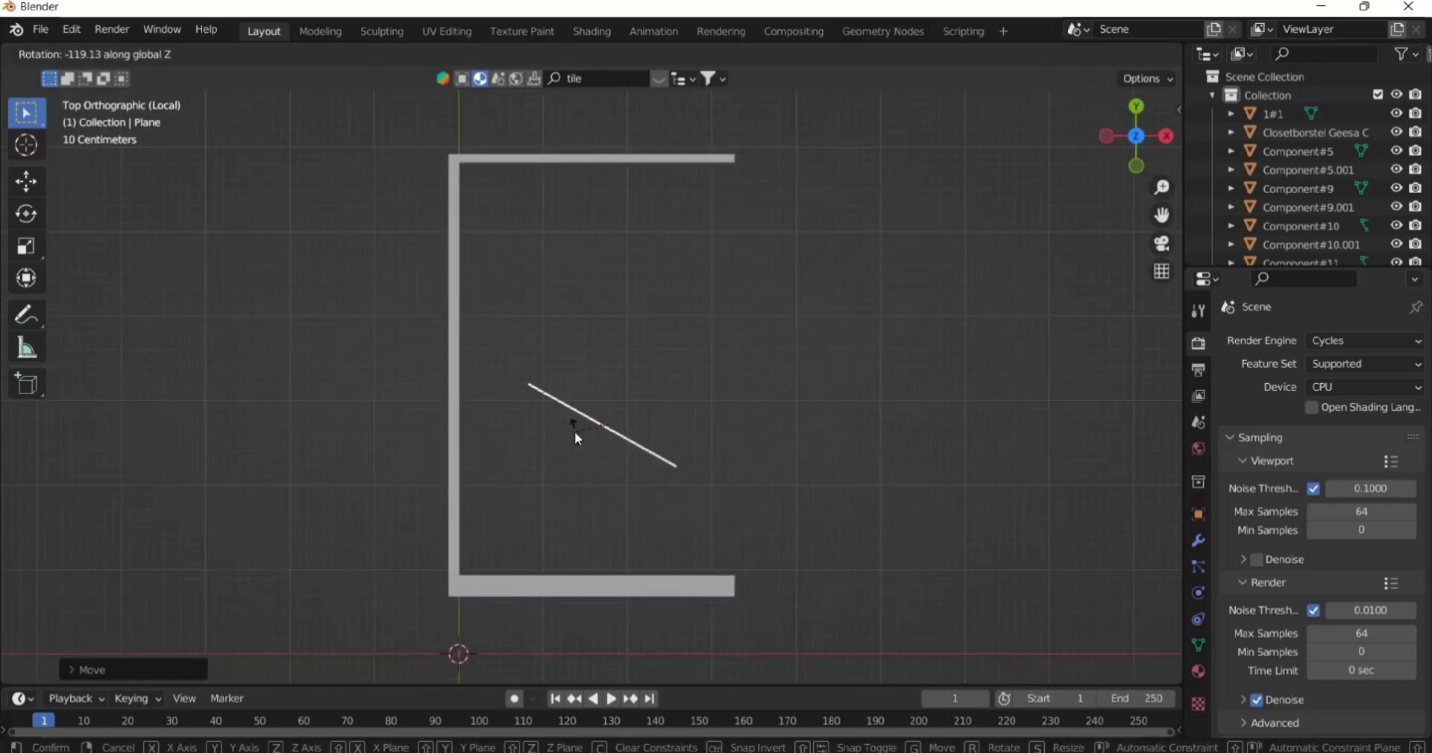
- Rotate the plane 90 degrees about Z and move it along Y about 1.3 m towards the low wall
type("90")
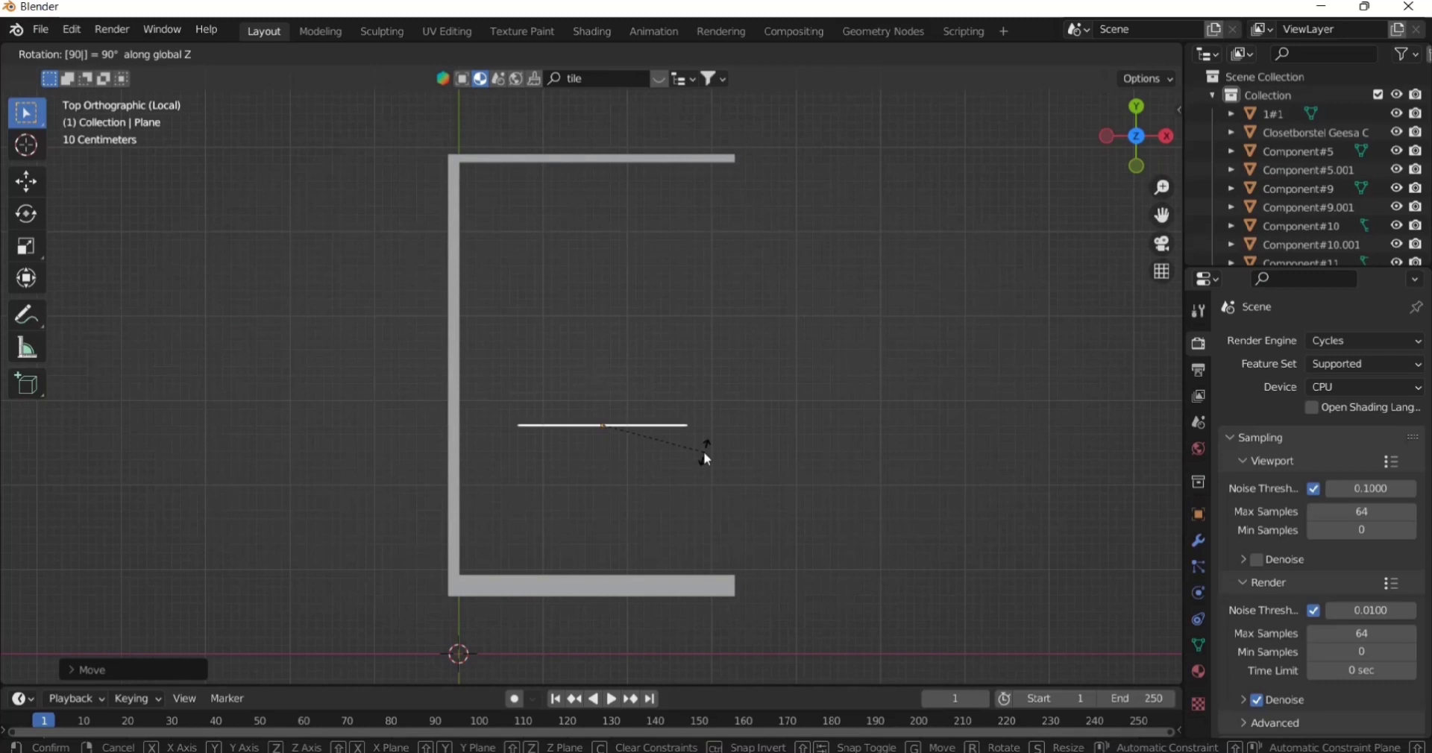
key("Return")
middle_click_drag(678, 452, 492, 350)
key("g")
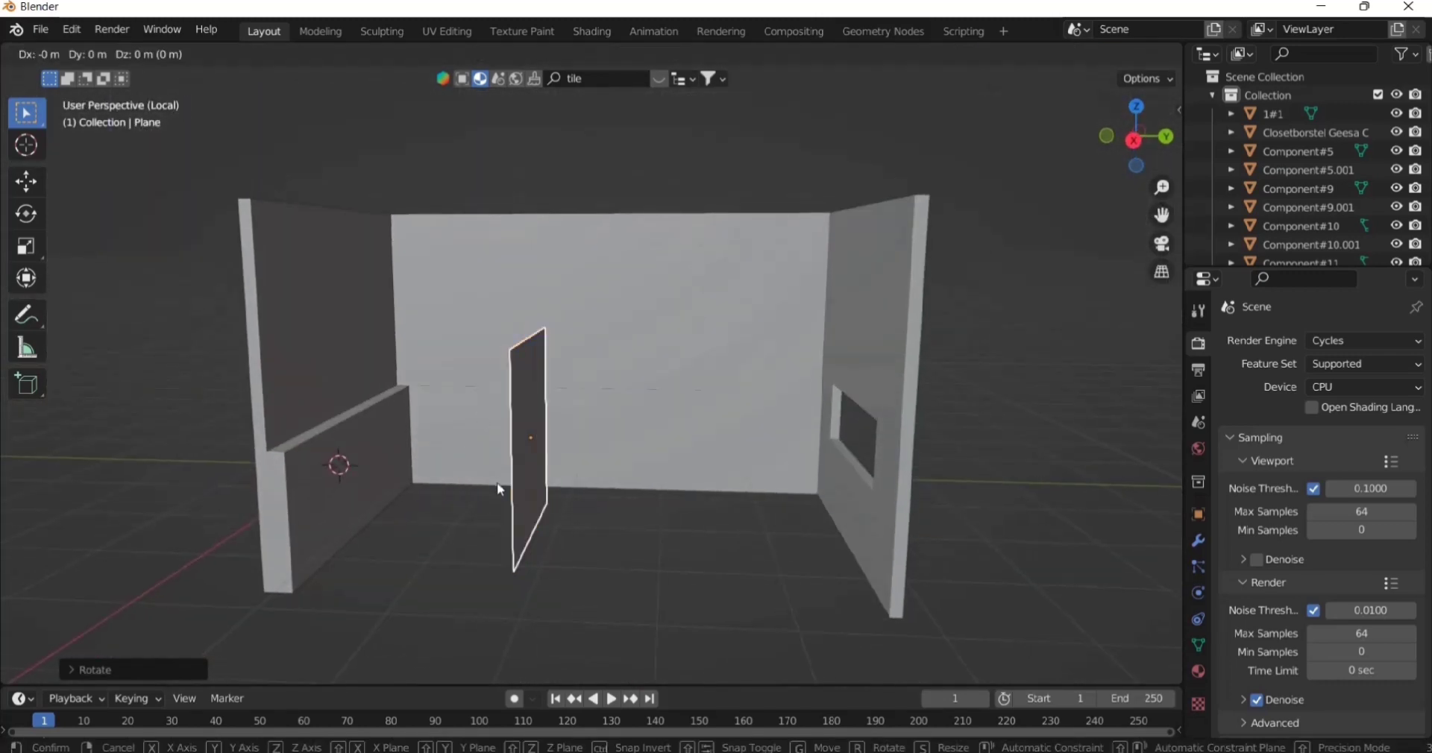
key("y")
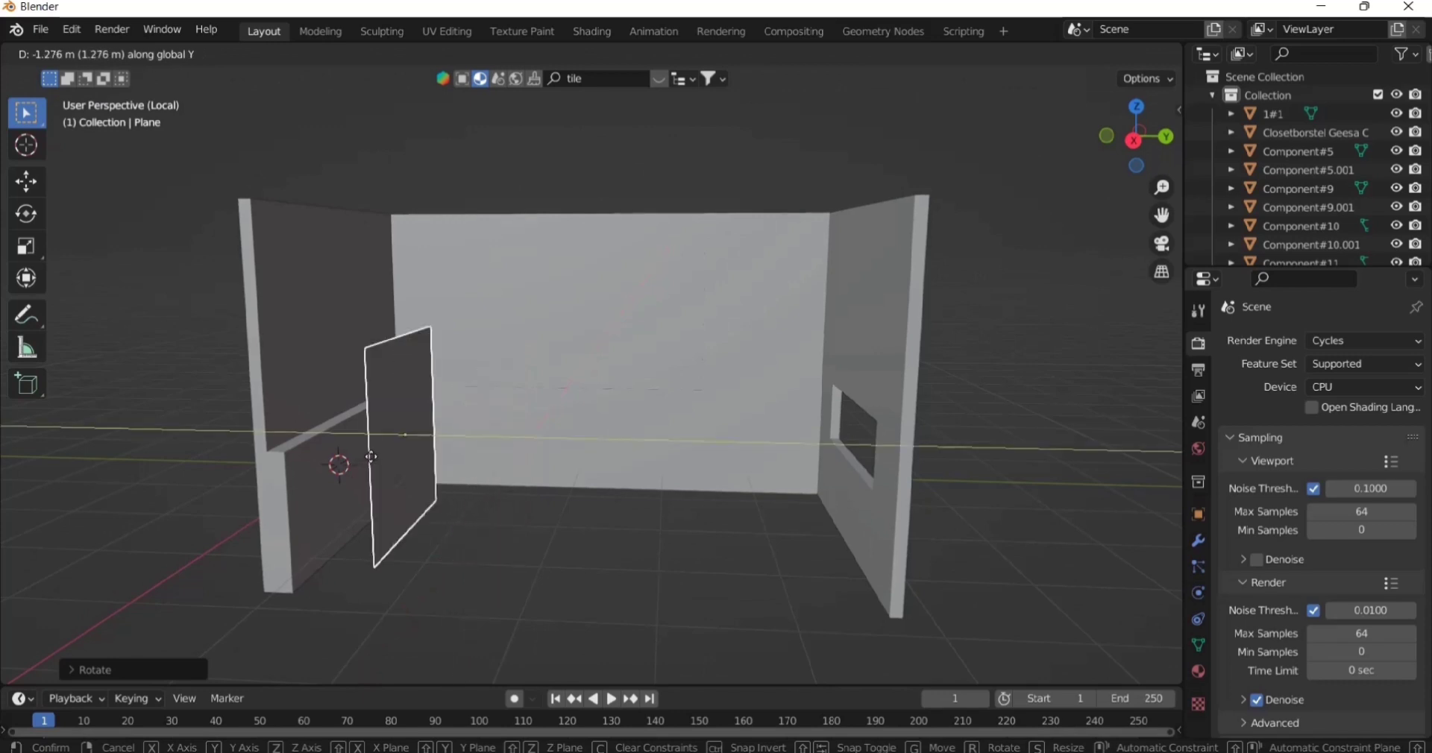
left_click(359, 456)
- Move the plane about 0.15 m along Y in top view so it sits against the low wall's inner face
middle_click_drag(360, 456, 505, 347)
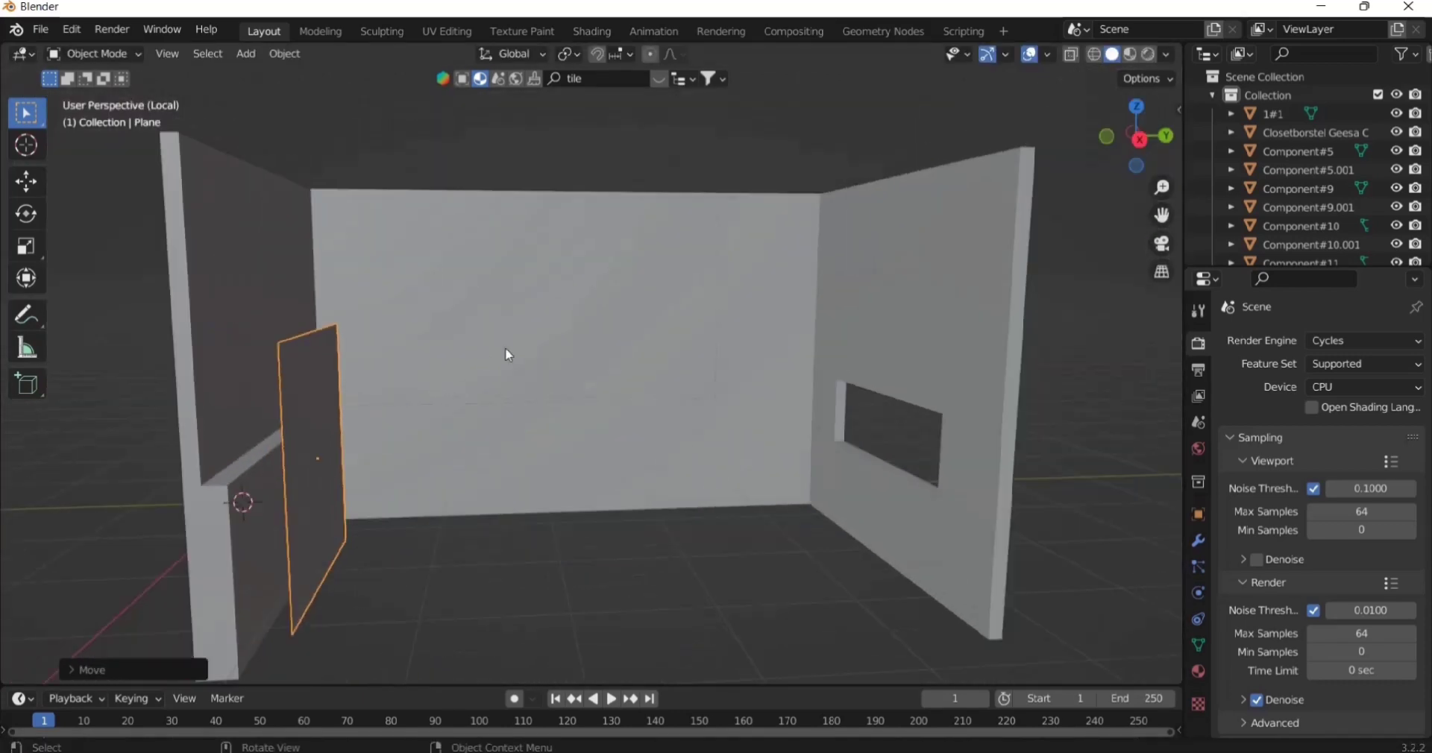
key("KP_7")
middle_click_drag(545, 656, 475, 490, "shift")
scroll(476, 490, "up", 3)
left_click_drag(1161, 216, 1160, 117)
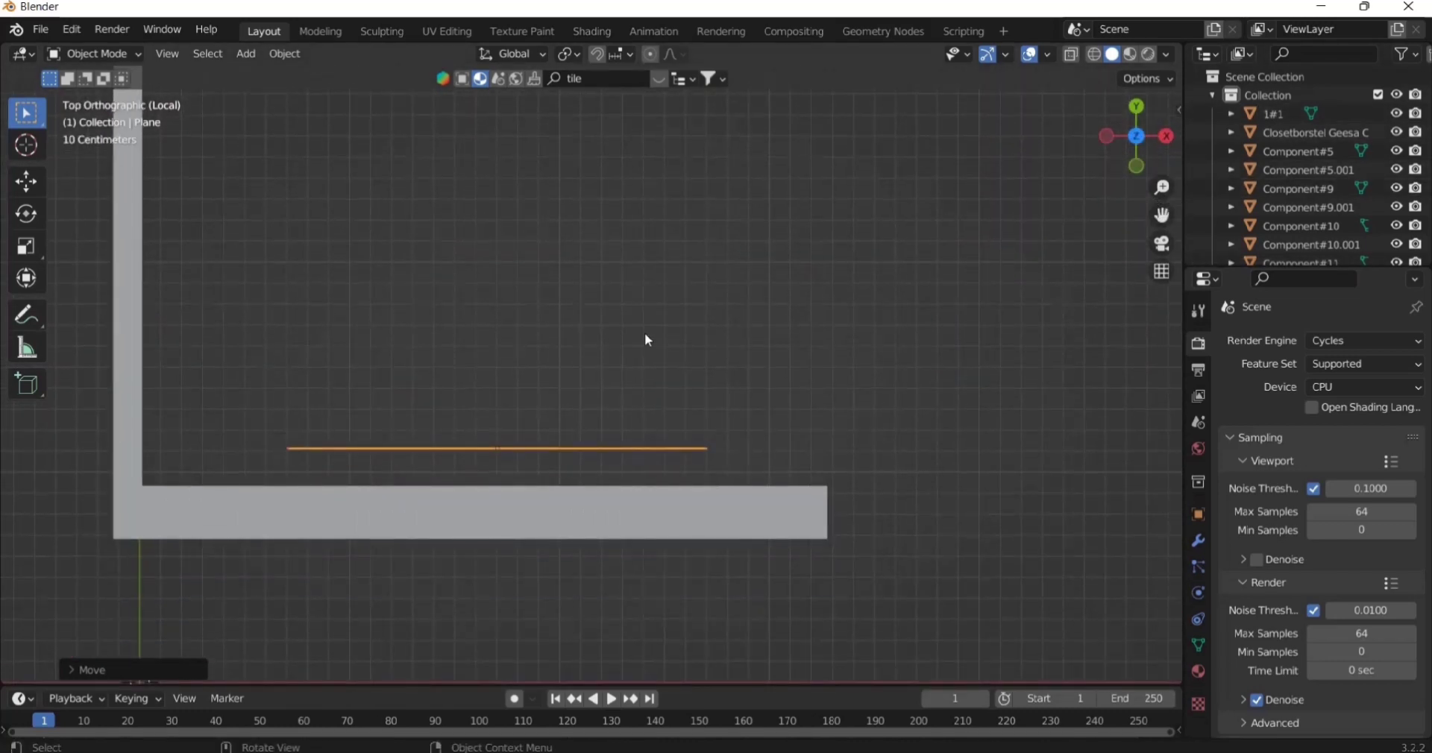
key("g")
key("y")
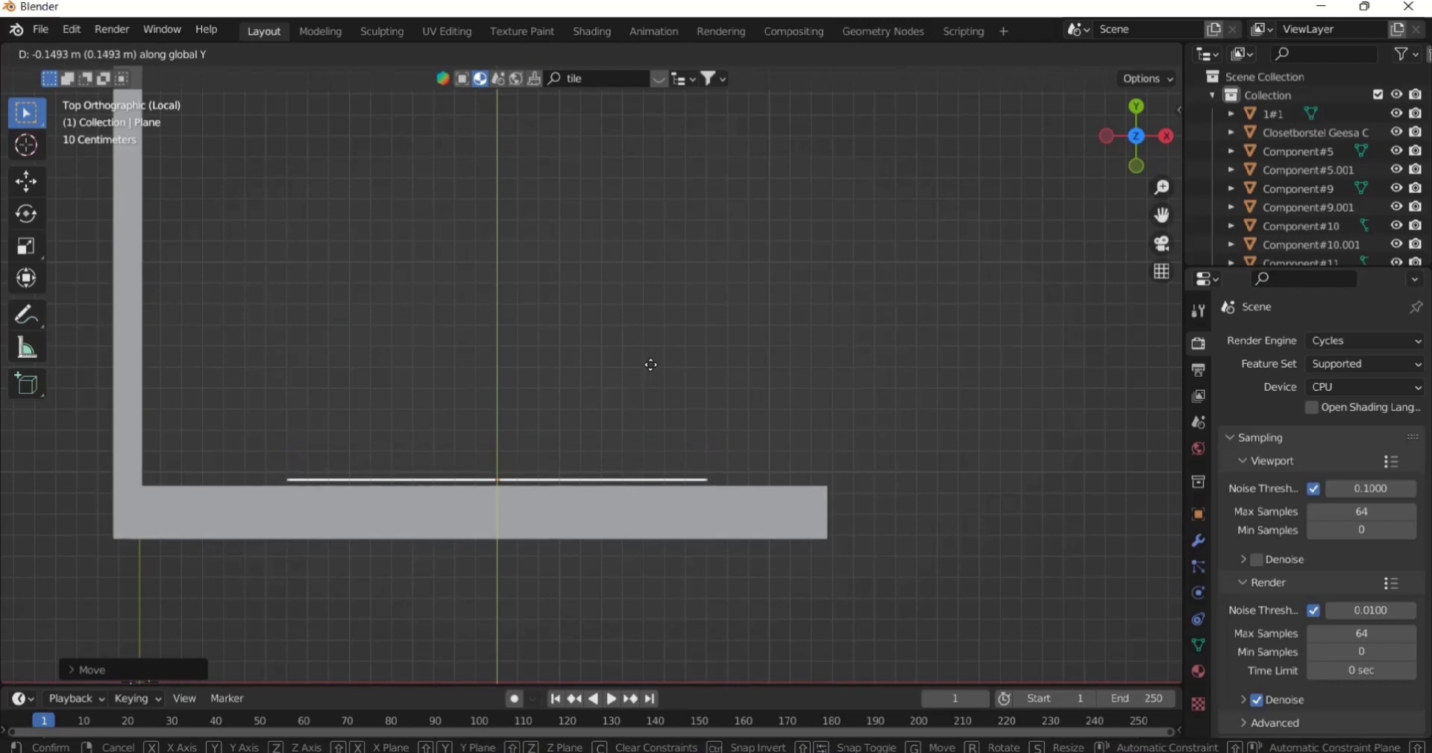
left_click(648, 373)
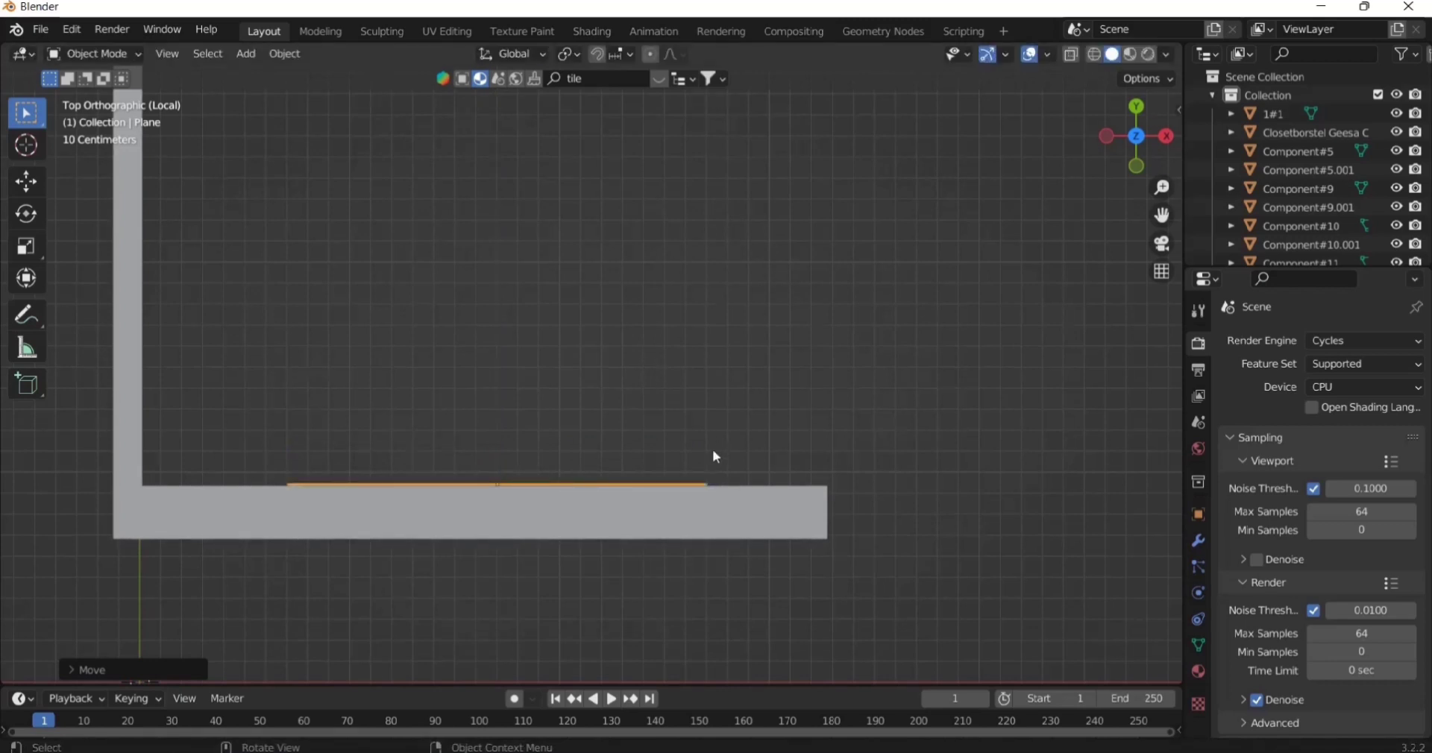
- Stretch the plane along X by about 1.59 and shift it along X towards the wall corner
key("s")
key("y")
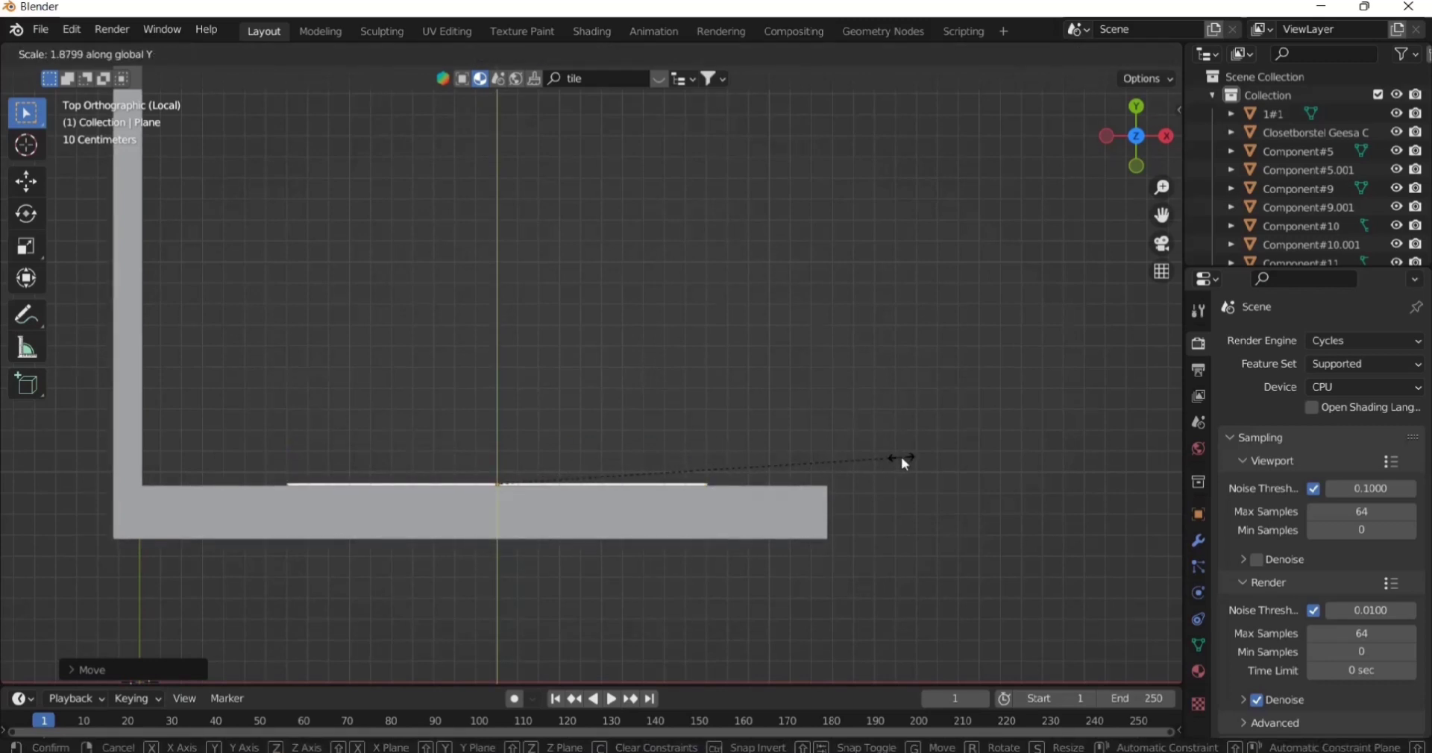
key("x")
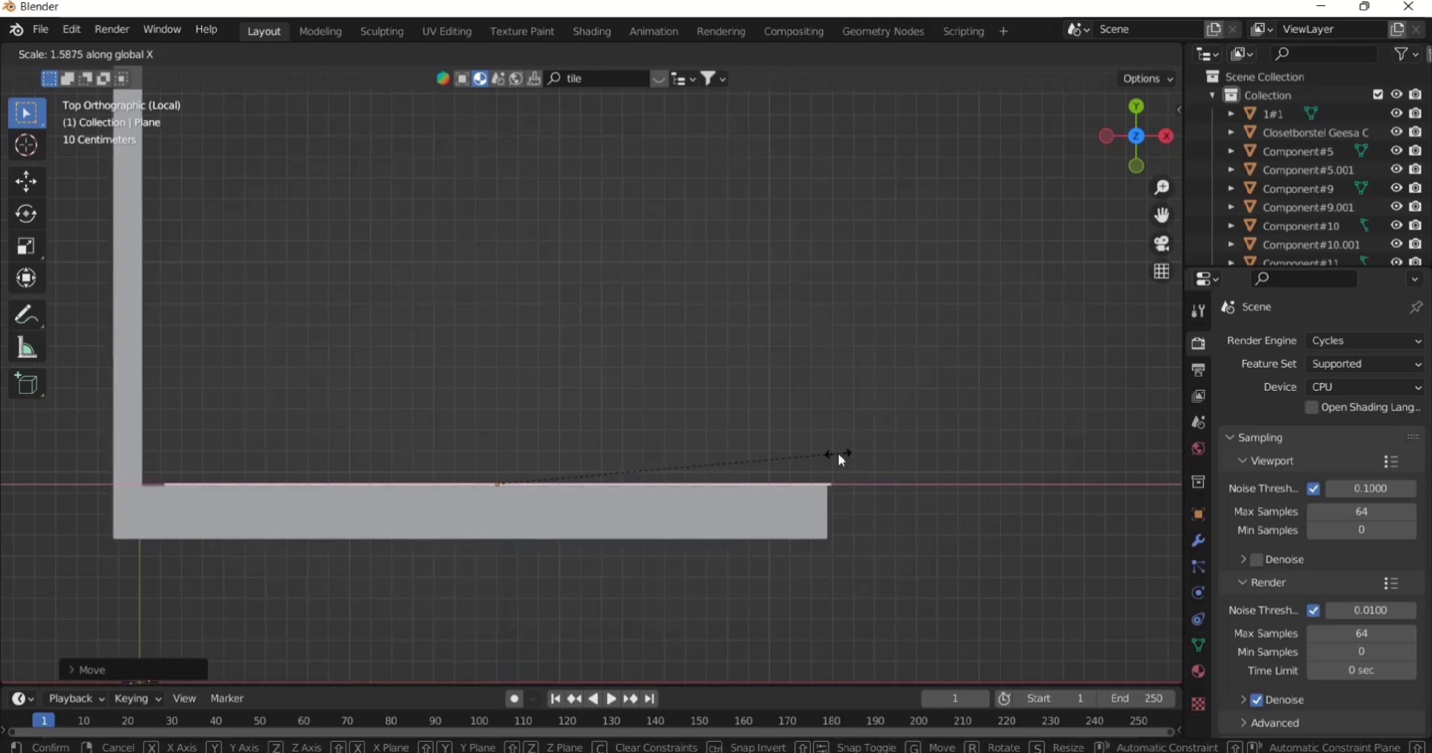
left_click(839, 457)
key("g")
key("x")
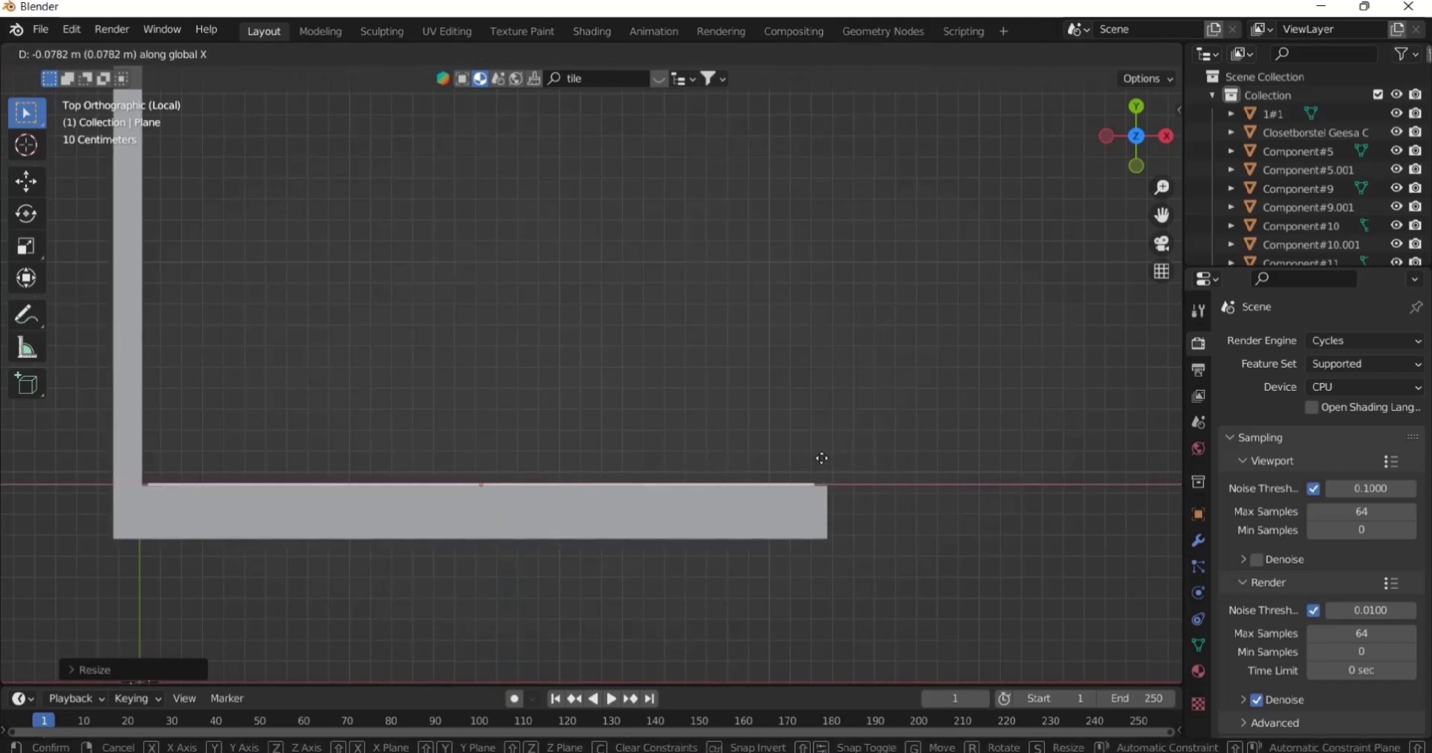
left_click(820, 459)
- Fine-tune the plane's X scale and position so it spans the low wall from the corner to its free end
key("s")
key("x")
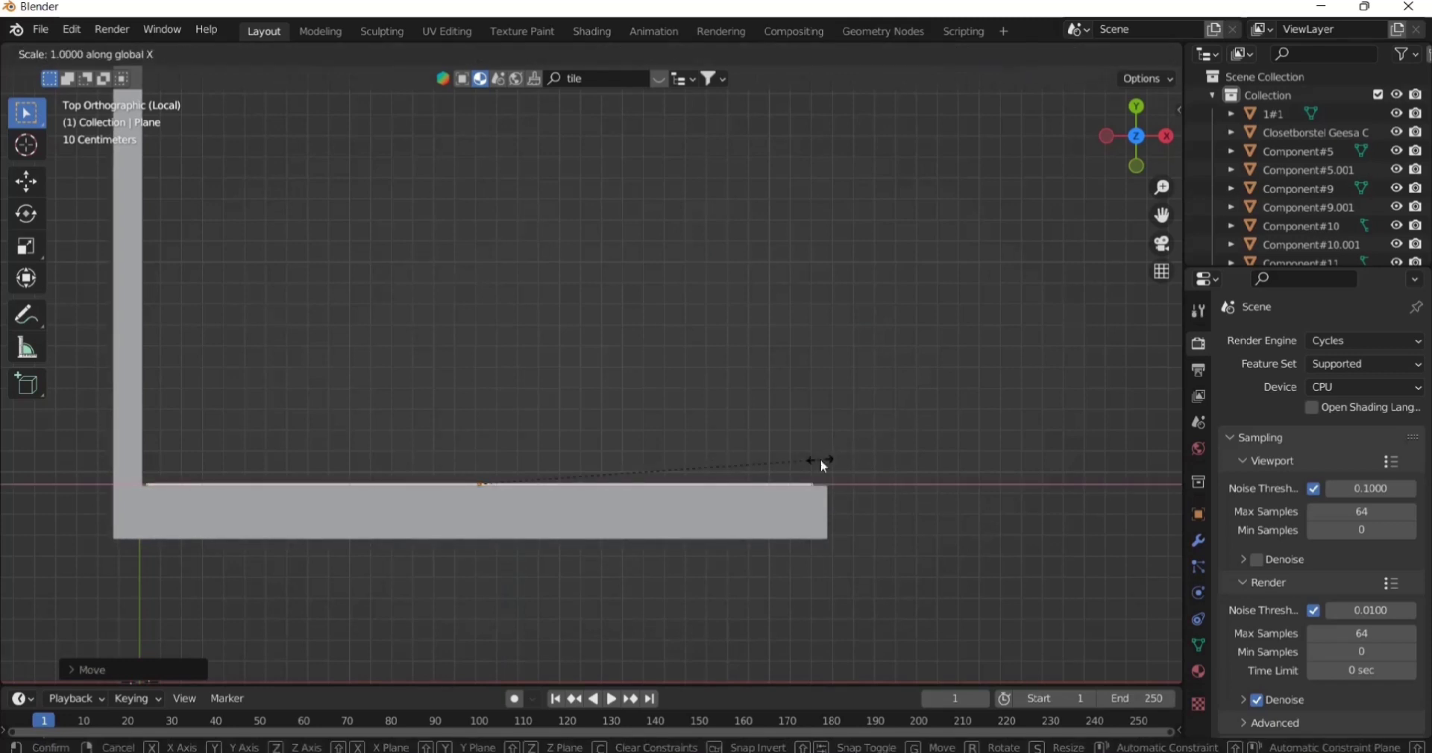
left_click(835, 464)
key("g")
key("x")
left_click(843, 456)
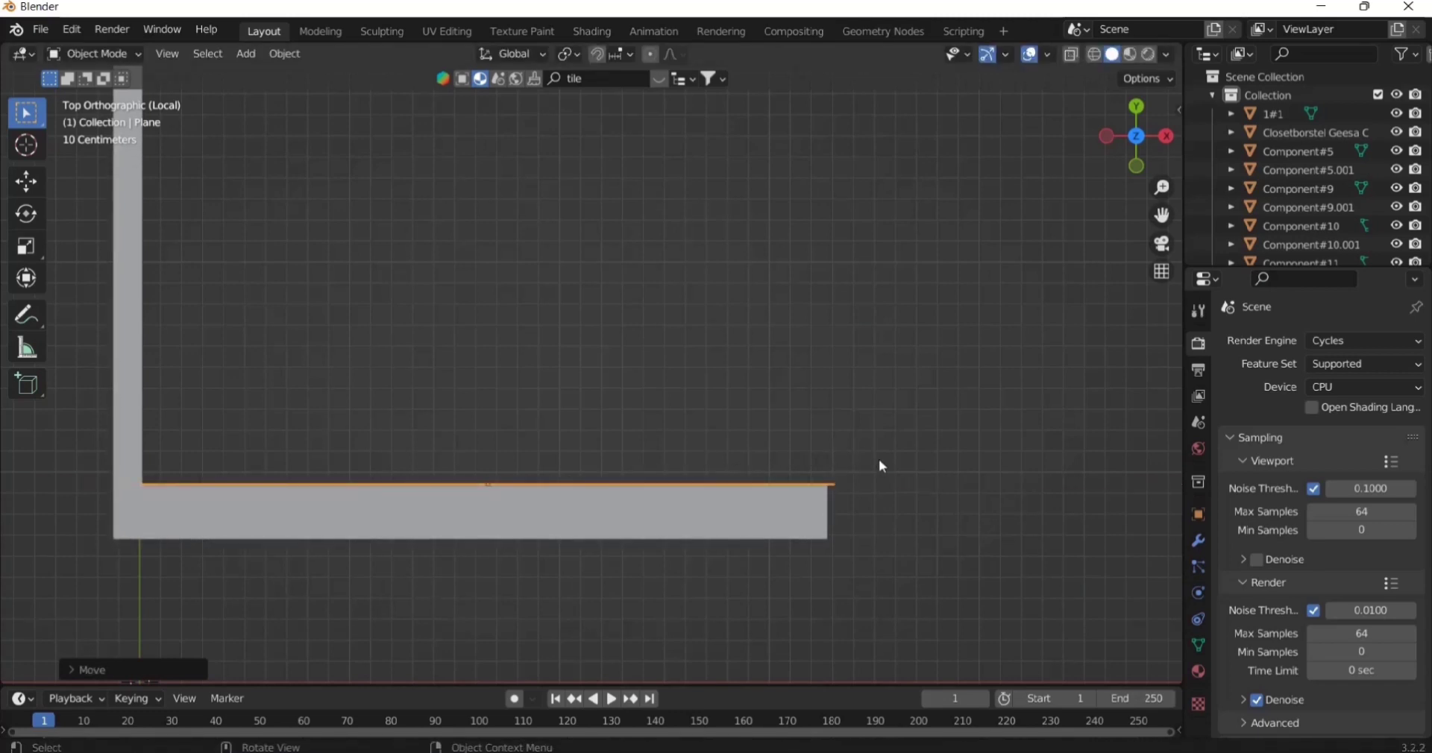
key("s")
key("x")
left_click(871, 463)
key("g")
key("x")
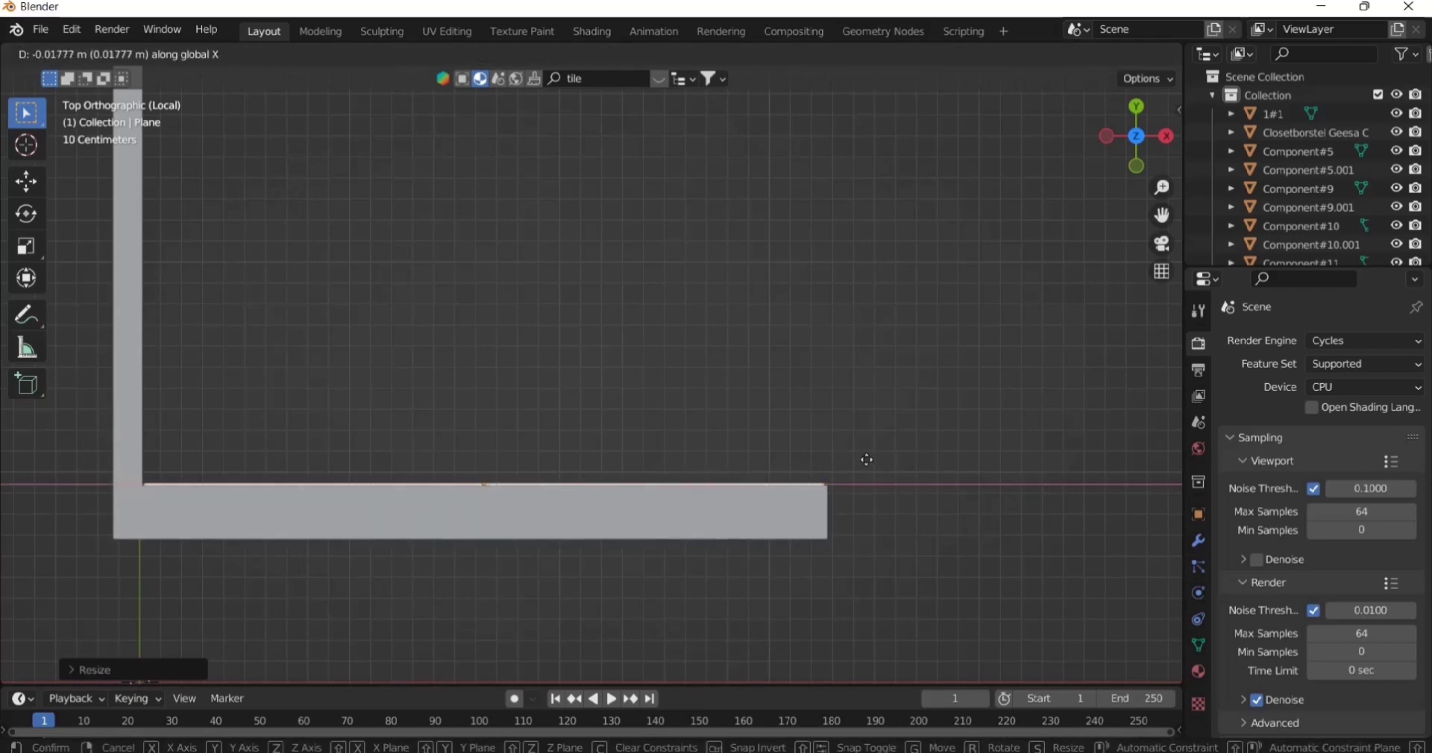
left_click(867, 459)
- Shrink the plane along Z and lower it about 0.39 m to the foot of the low wall
middle_click_drag(867, 459, 608, 326)
key("s")
key("z")
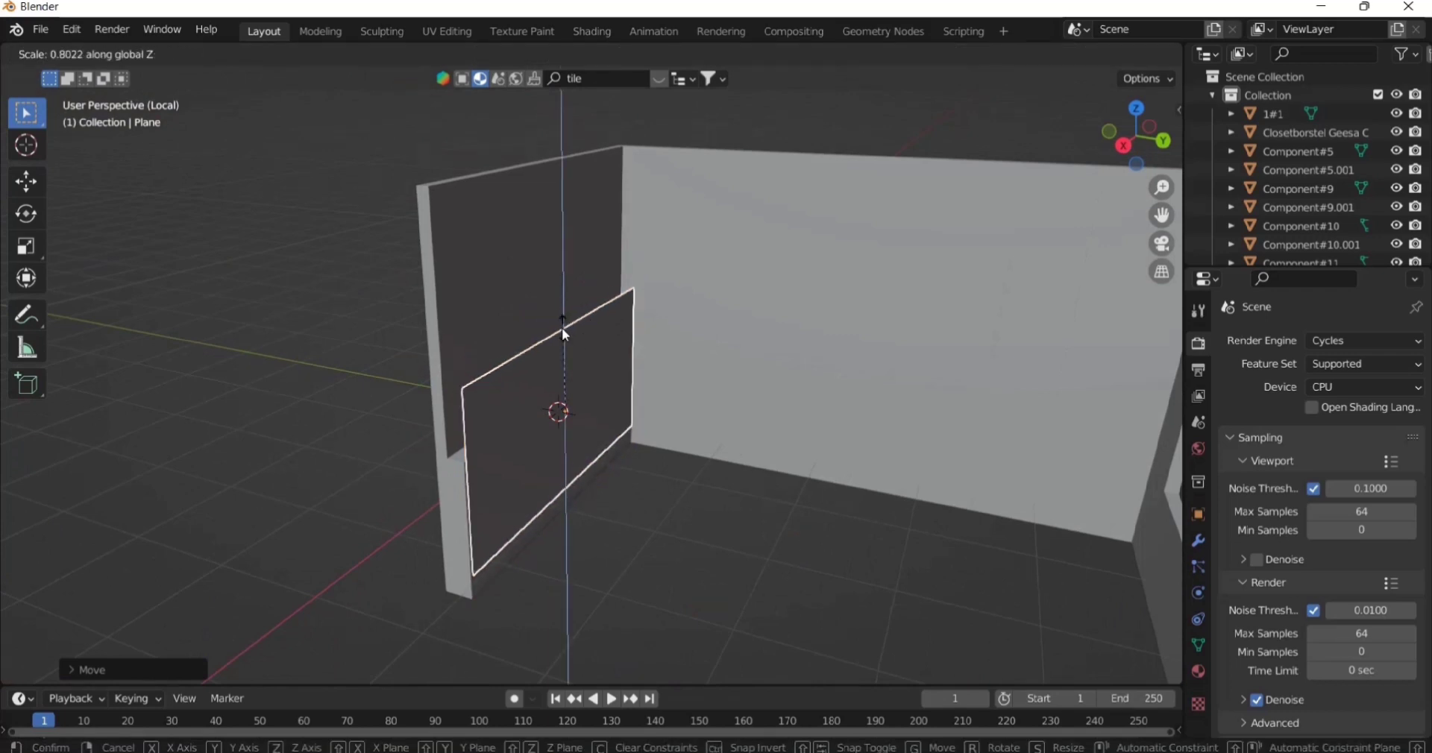
left_click(611, 368)
middle_click_drag(617, 363, 649, 341)
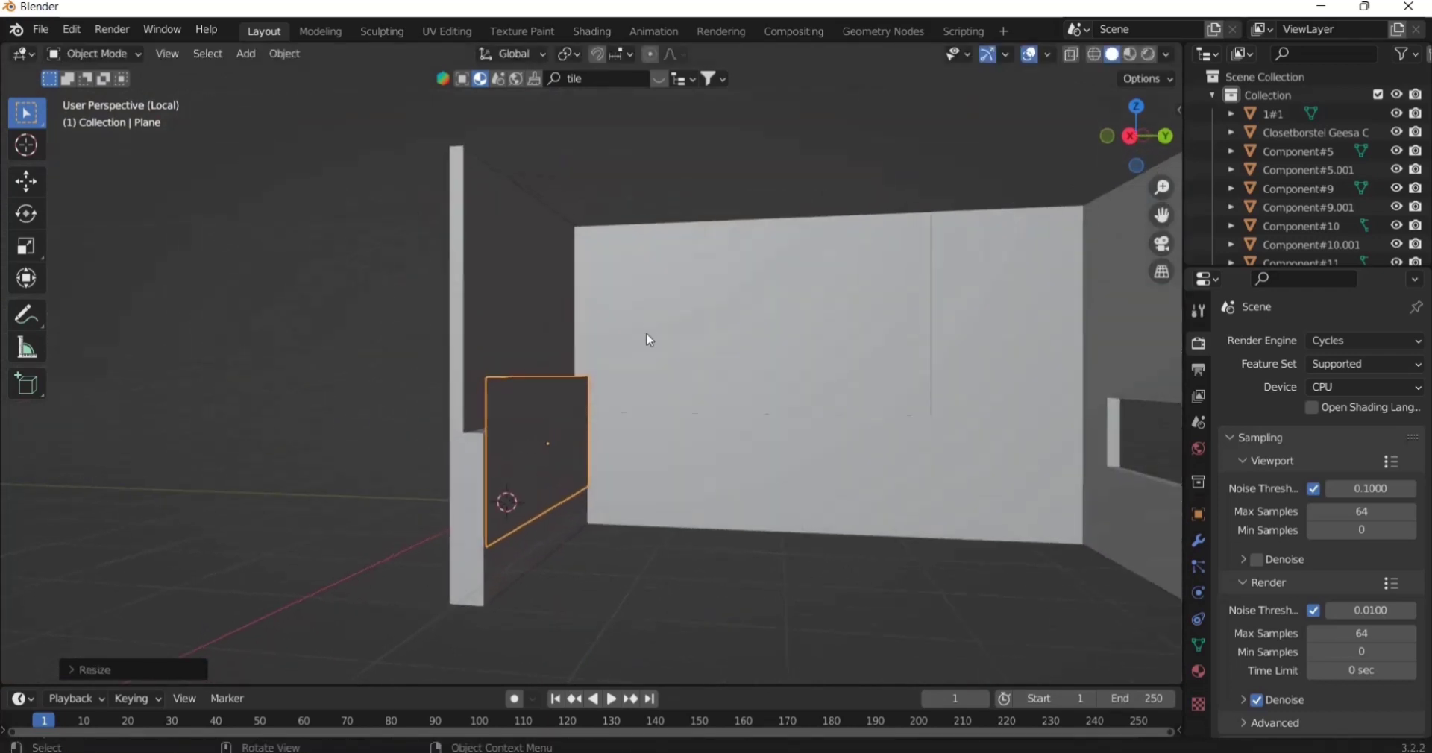
key("g")
key("z")
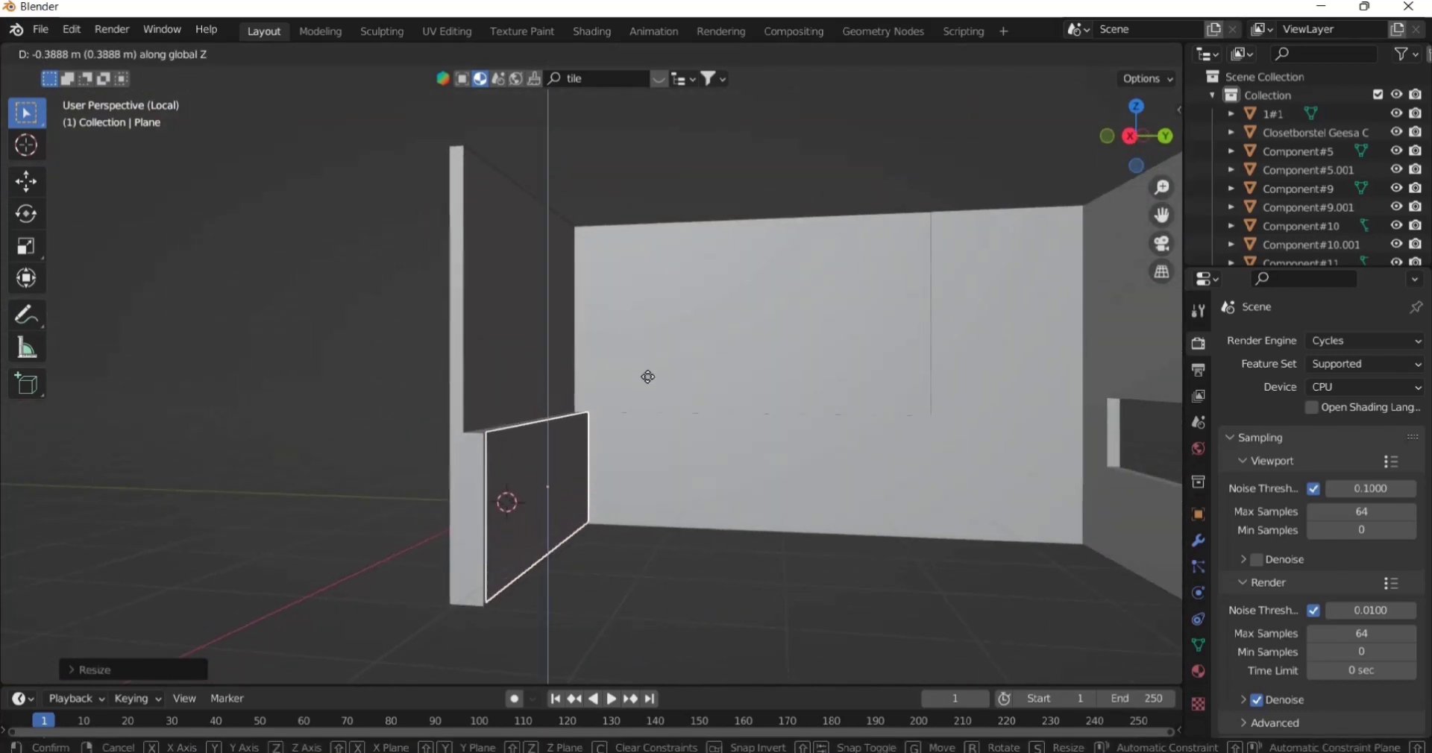
left_click(648, 381)
- Scale the plane along Z by about 1.1 to match the low wall's height
key("KP_3")
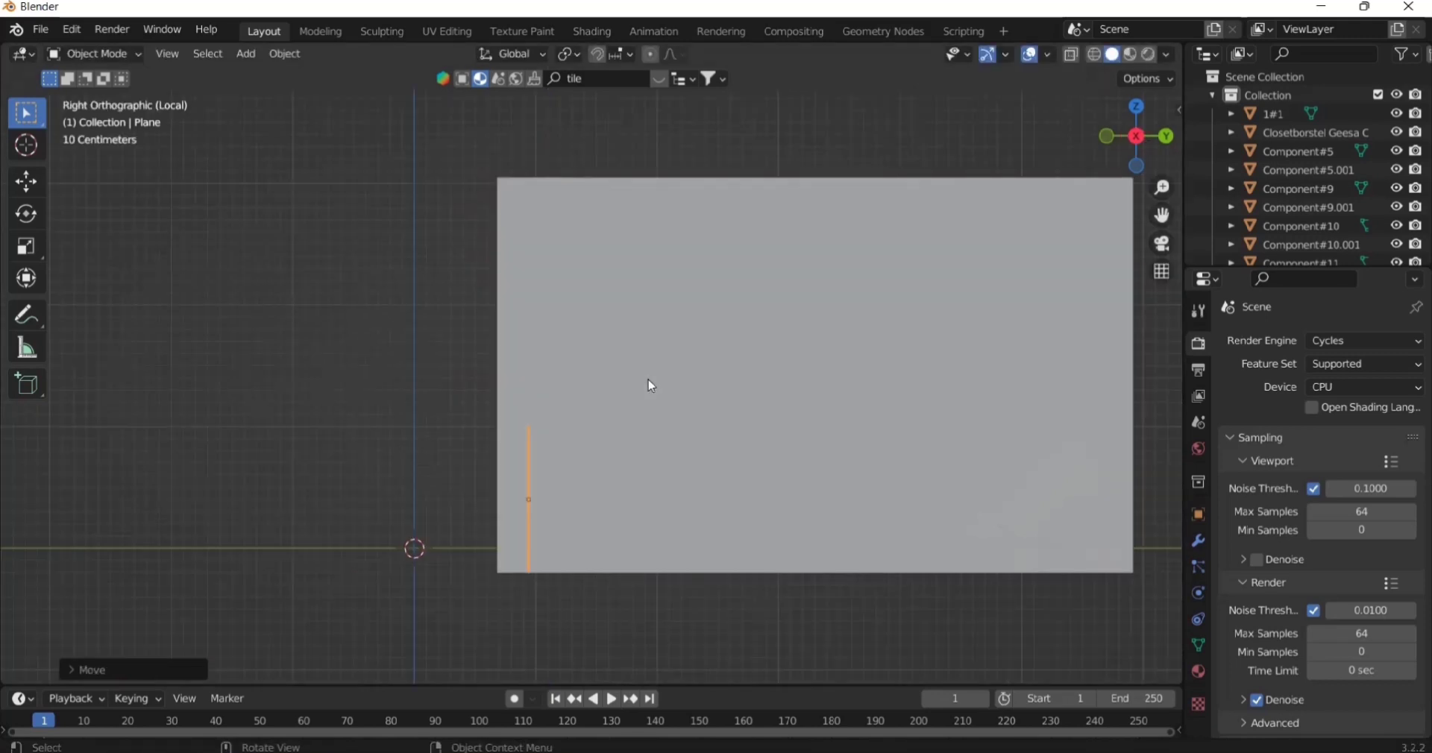
scroll(582, 497, "up", 1)
middle_click_drag(582, 498, 574, 543)
key("s")
key("z")
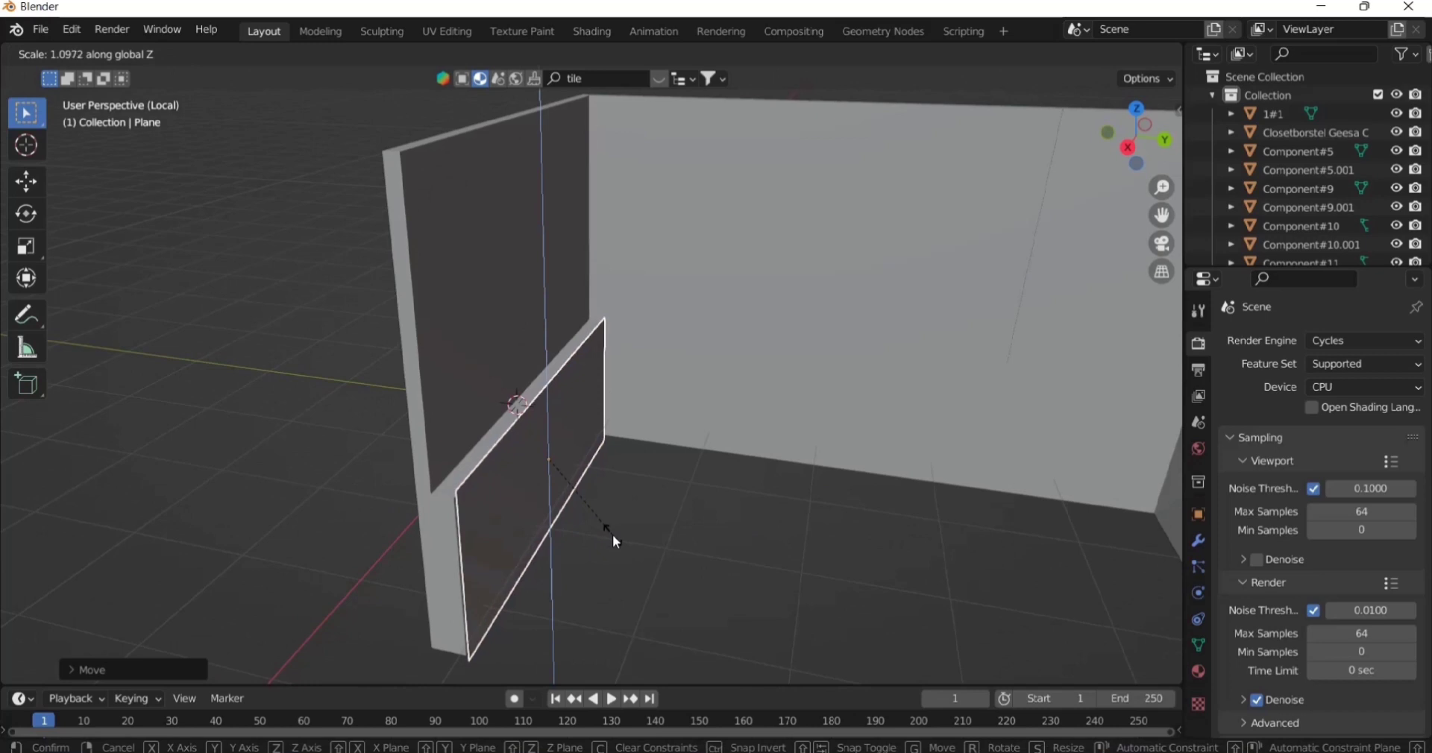
left_click(612, 532)
middle_click_drag(604, 534, 579, 469)
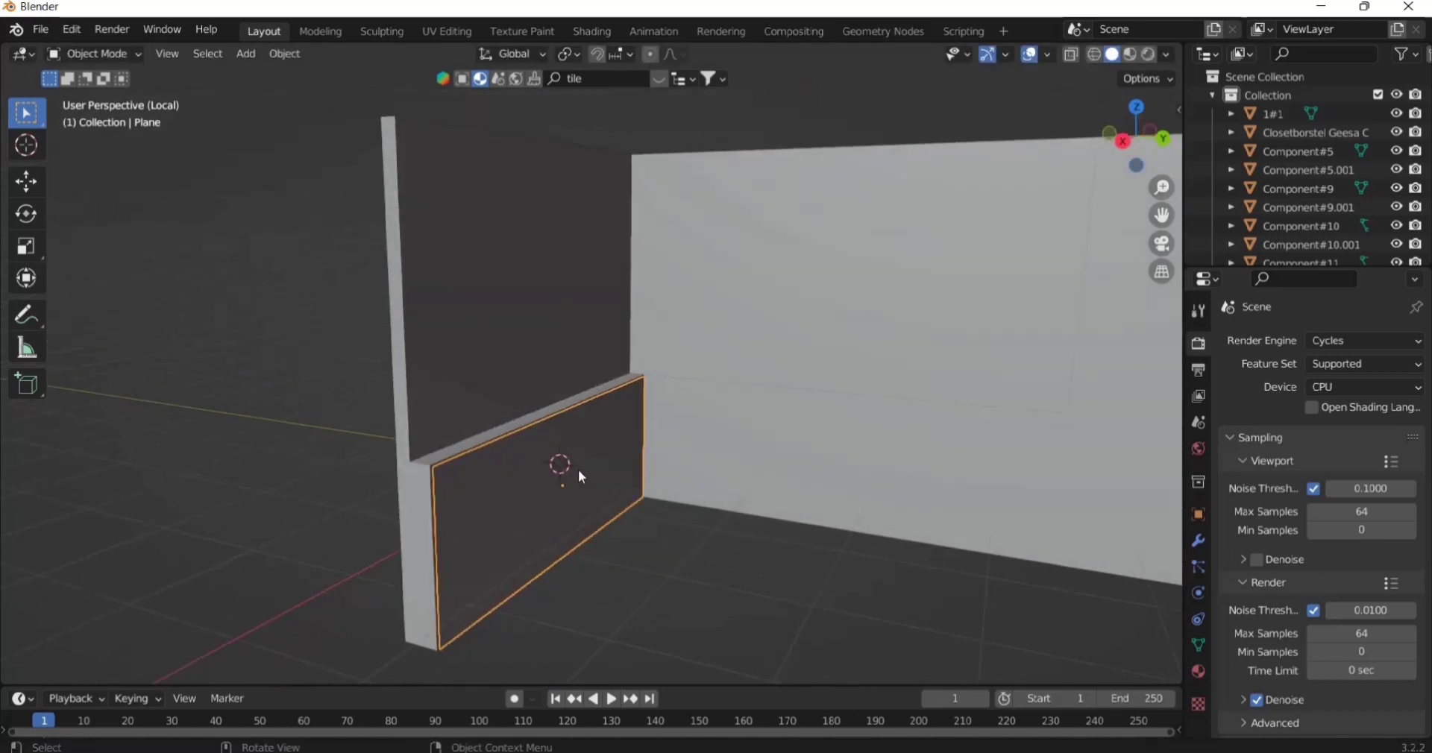
- Apply the Orange Terracotta Tiles material from the BlenderKit tile results to the plane and switch to material preview shading
left_click(732, 556)
middle_click_drag(731, 556, 657, 452)
left_click(661, 531)
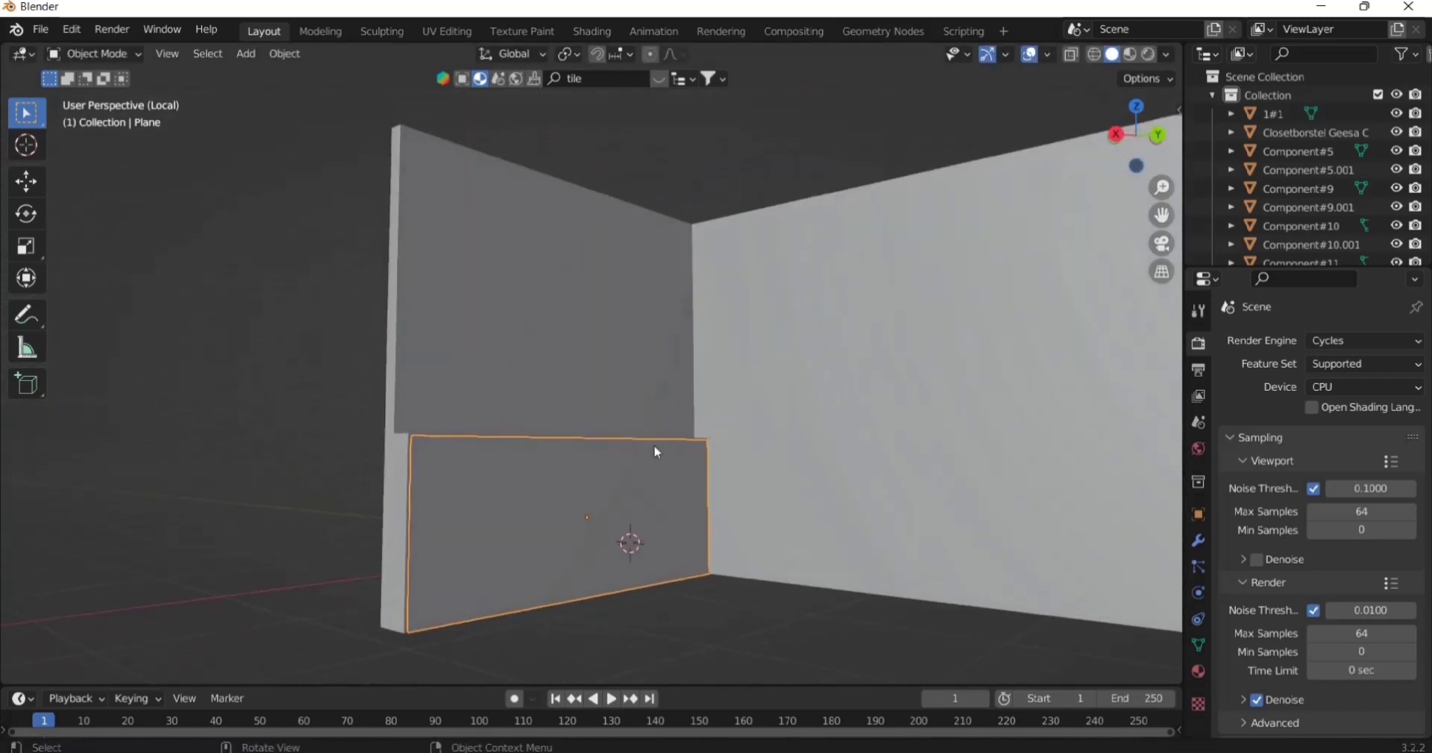
left_click(659, 85)
left_click_drag(701, 168, 558, 481)
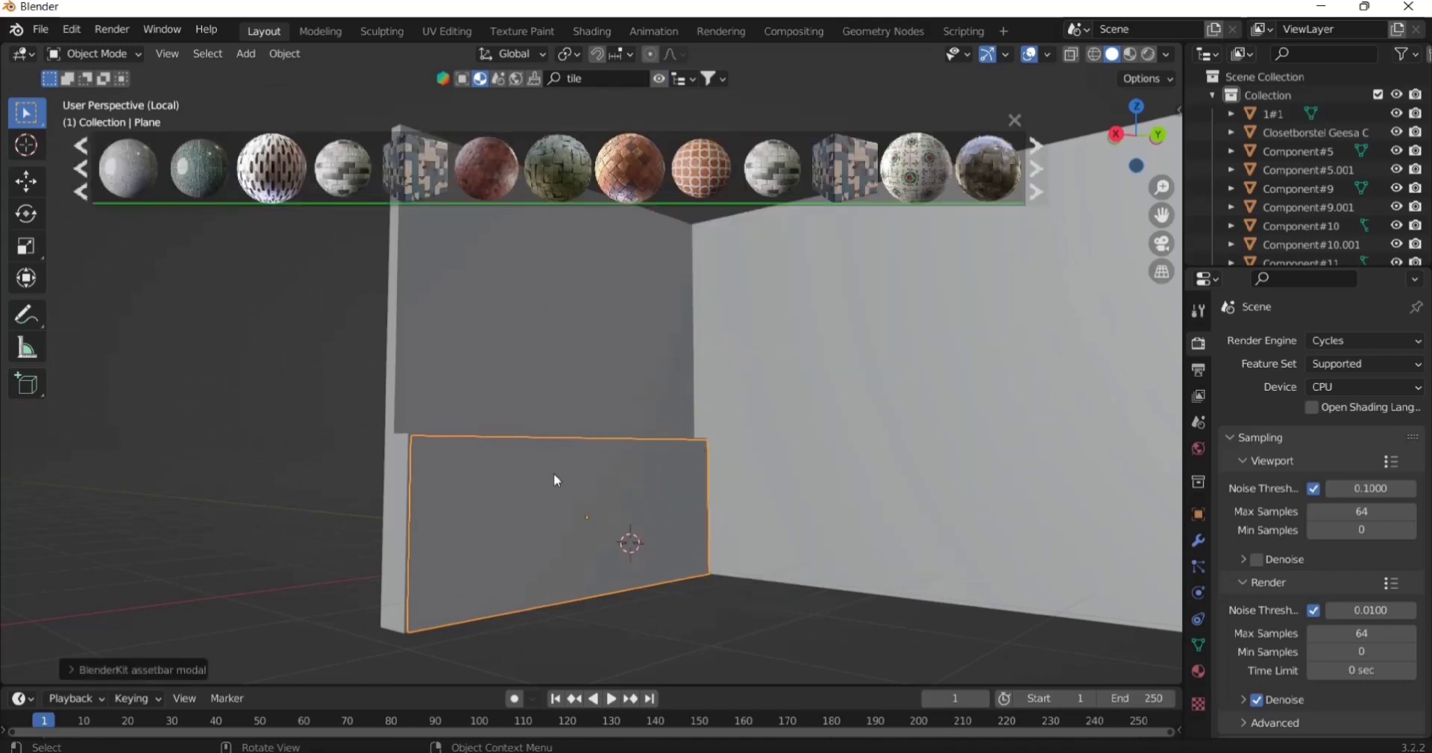
left_click(1129, 53)
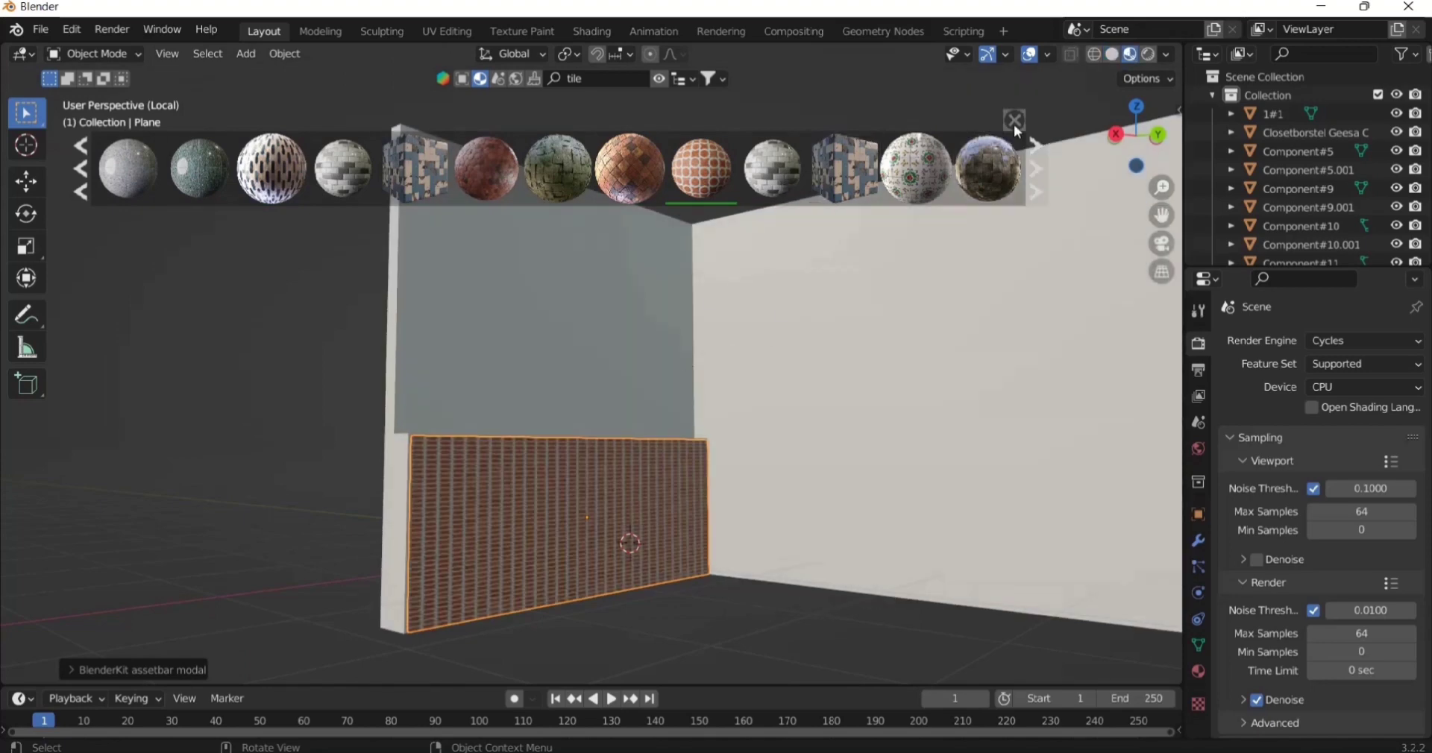
left_click(1014, 121)
- In the Shading workspace, set the terracotta material's Mapping scale to 3 on X, Y and Z, and deselect the plane
left_click(609, 30)
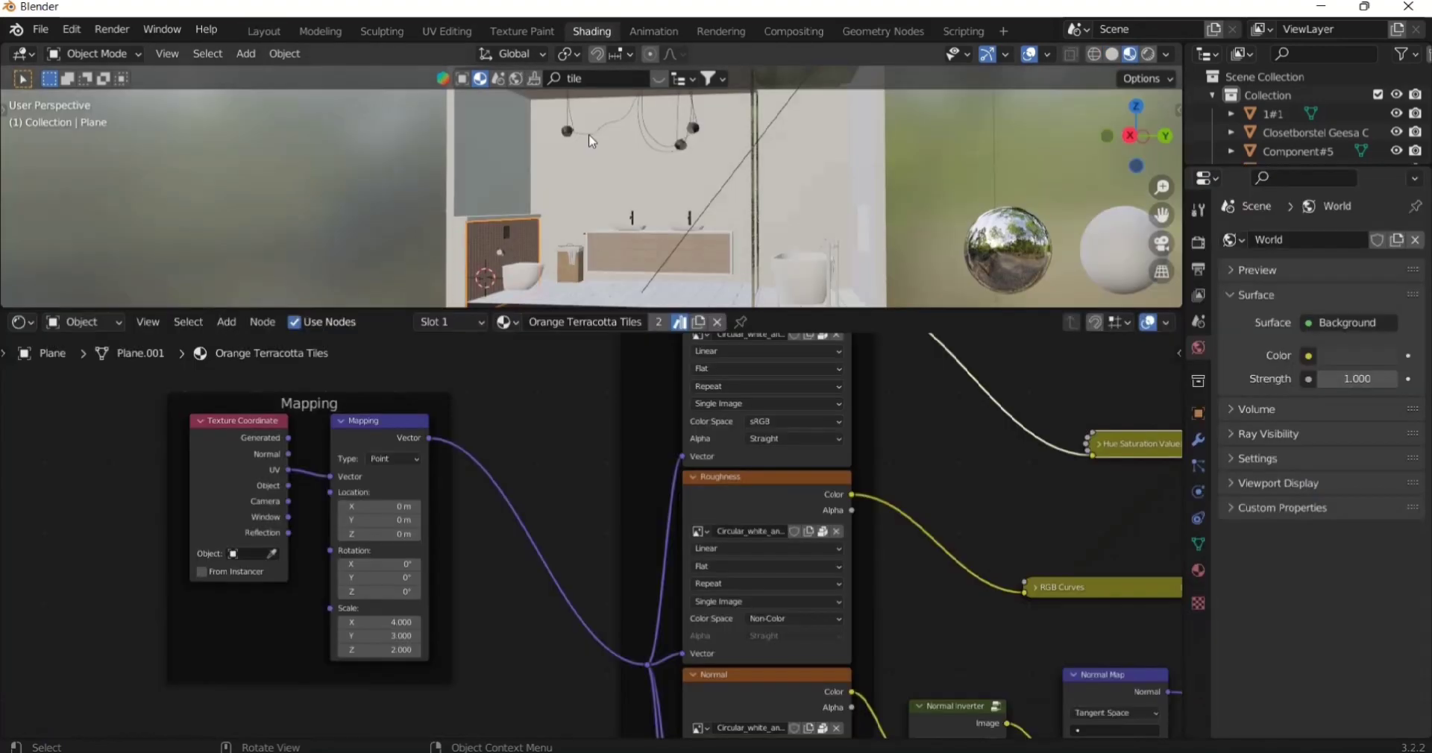
scroll(592, 236, "up", 3)
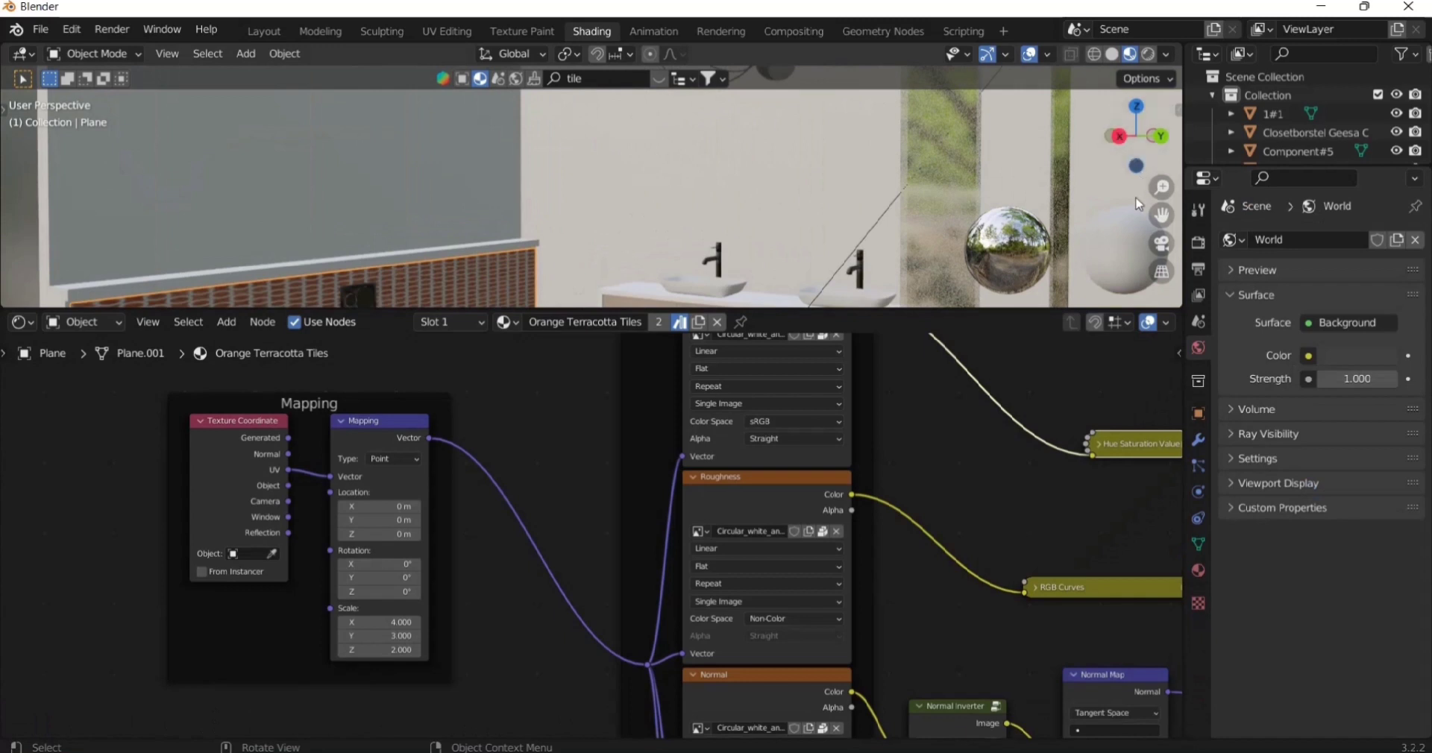
left_click_drag(1161, 215, 1275, 53)
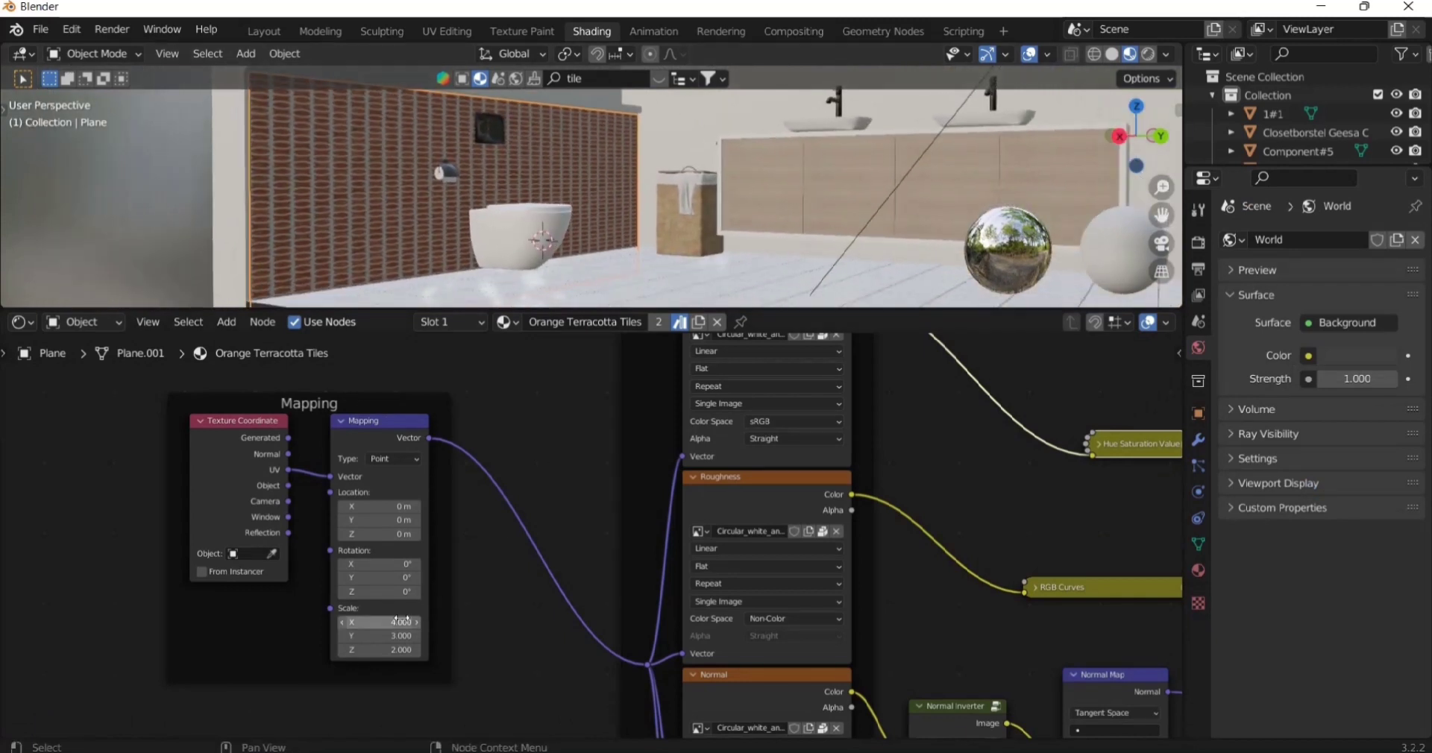
left_click_drag(401, 620, 394, 676)
type("1")
key("Return")
type("2")
key("Return")
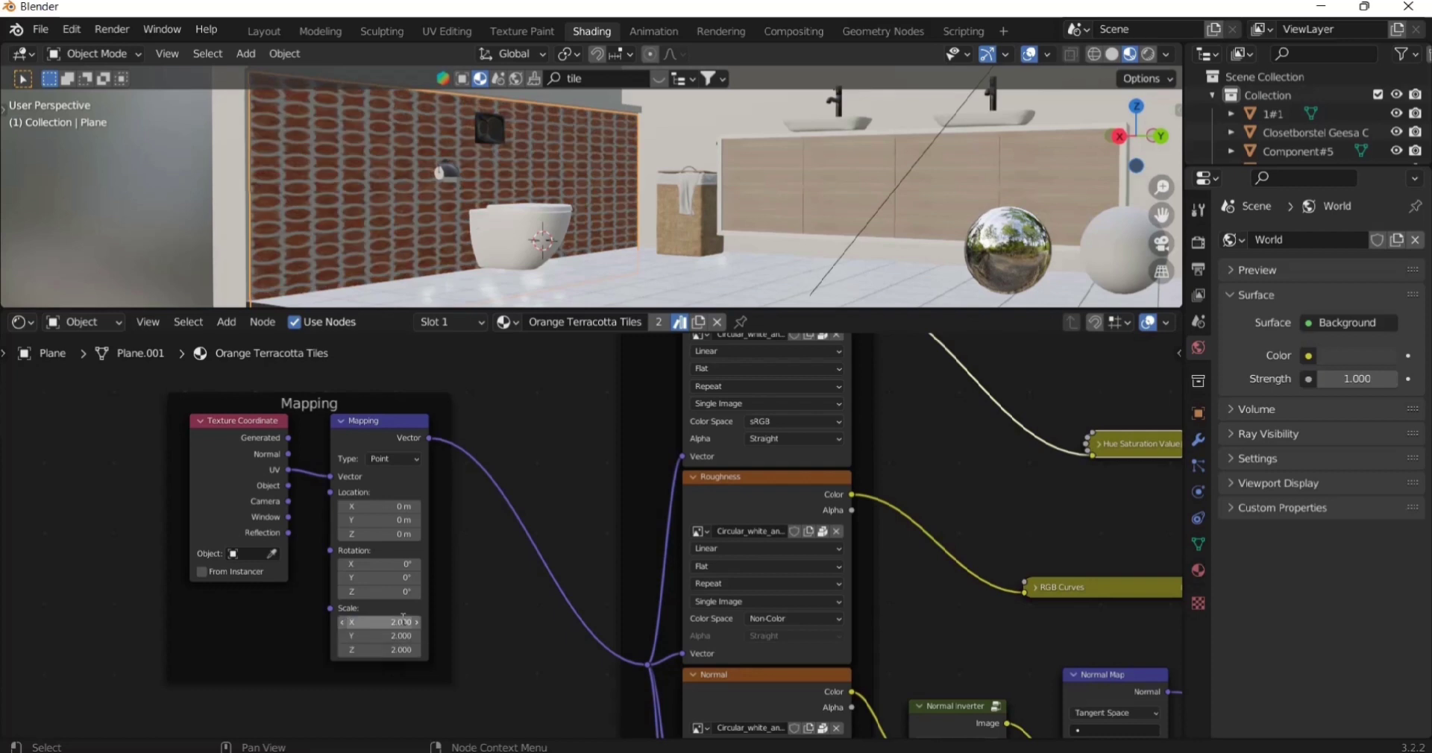
left_click_drag(402, 620, 402, 649)
type("3")
key("Return")
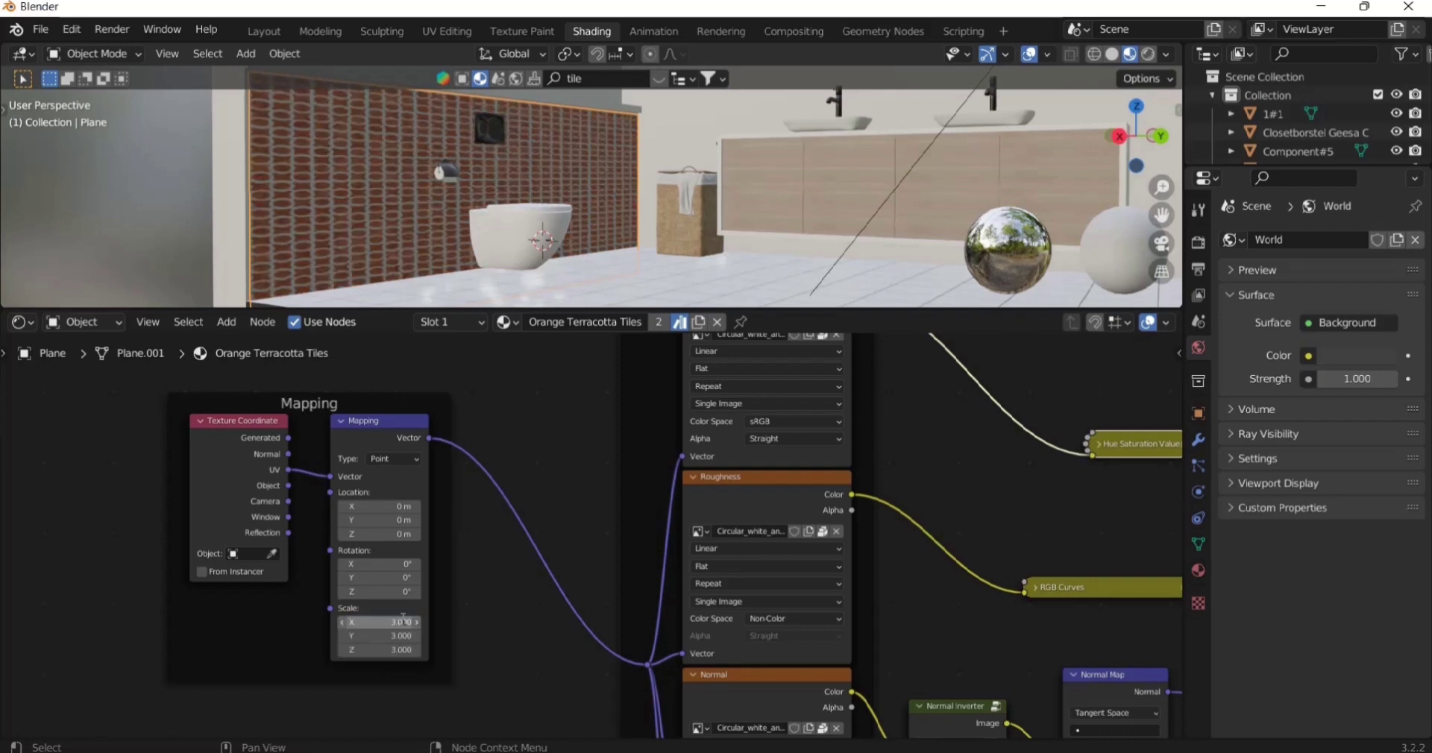
scroll(134, 254, "down", 2)
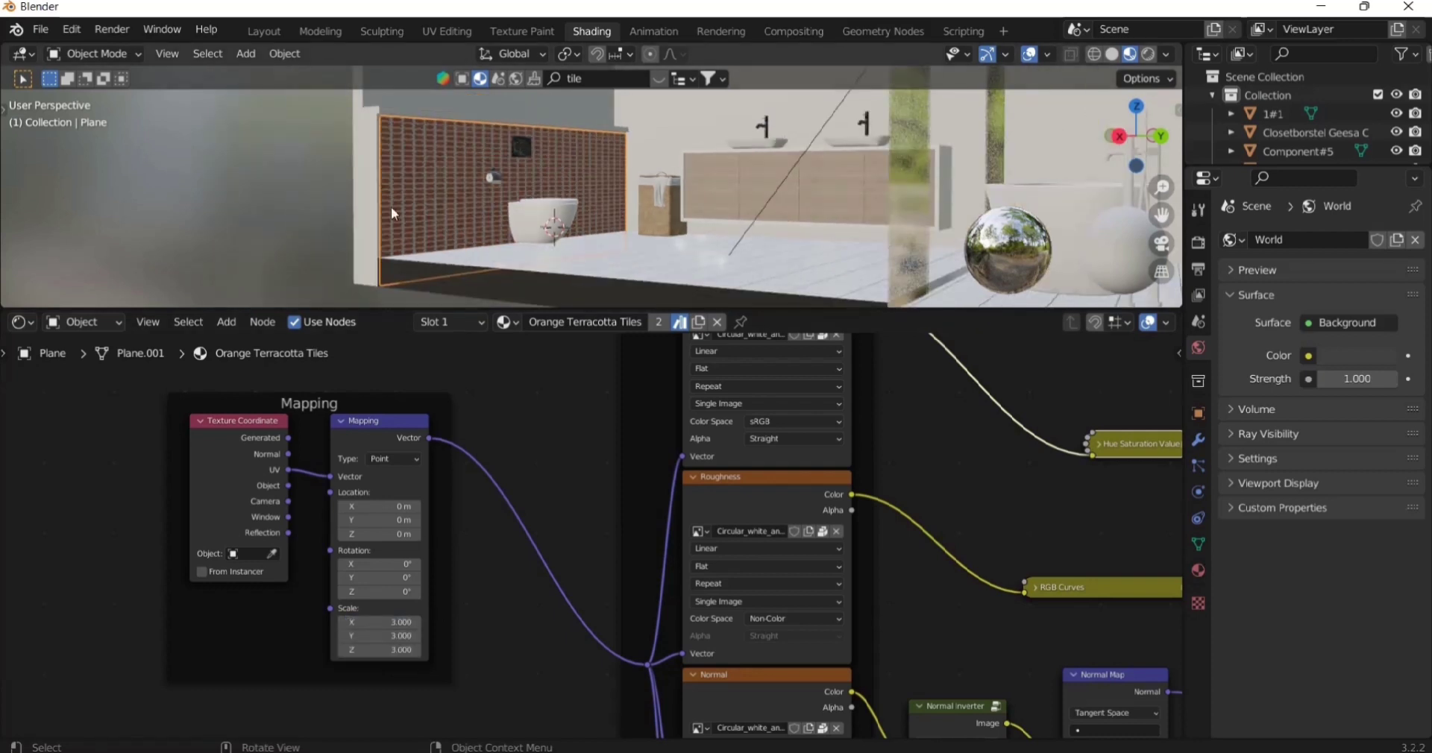
left_click(272, 164)
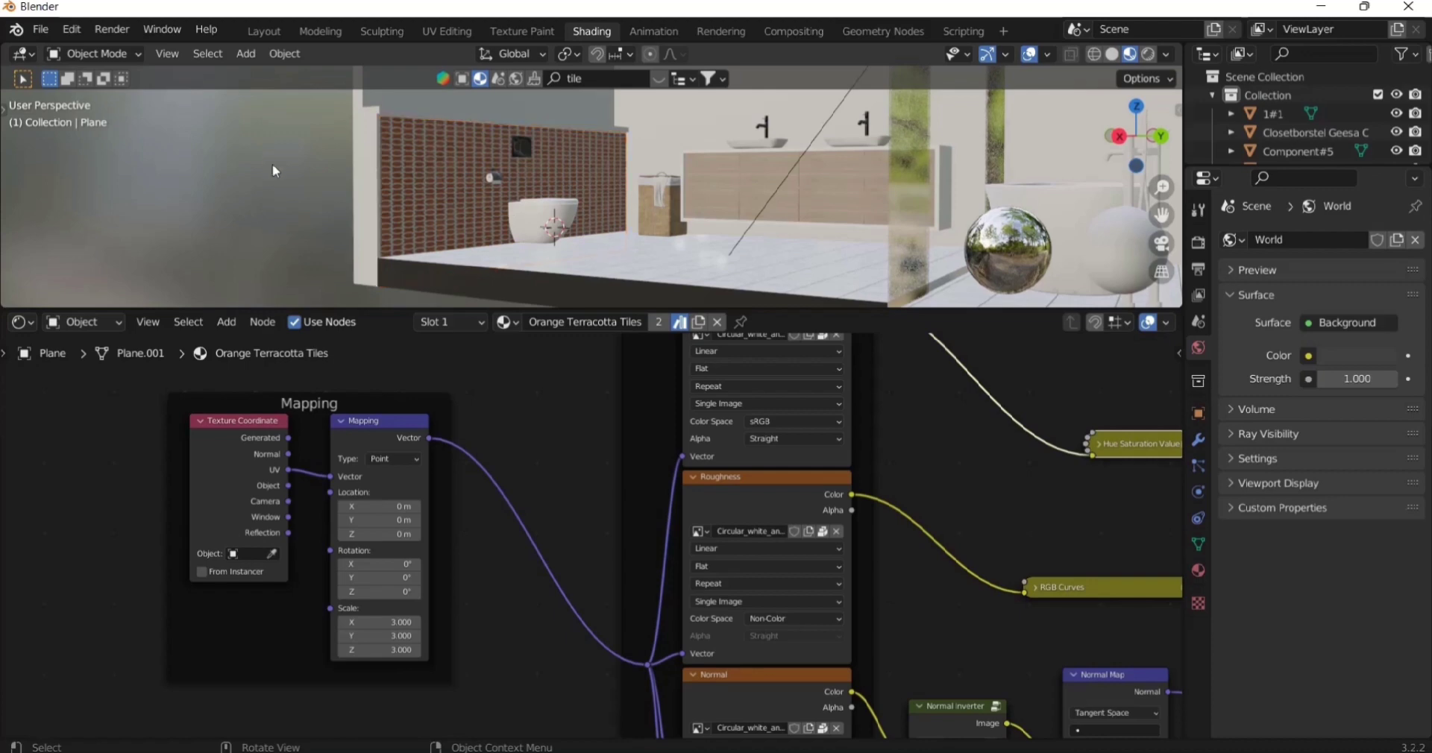
- Return to the Layout workspace and exit local view to show the tiled low wall within the full bathroom
left_click(266, 30)
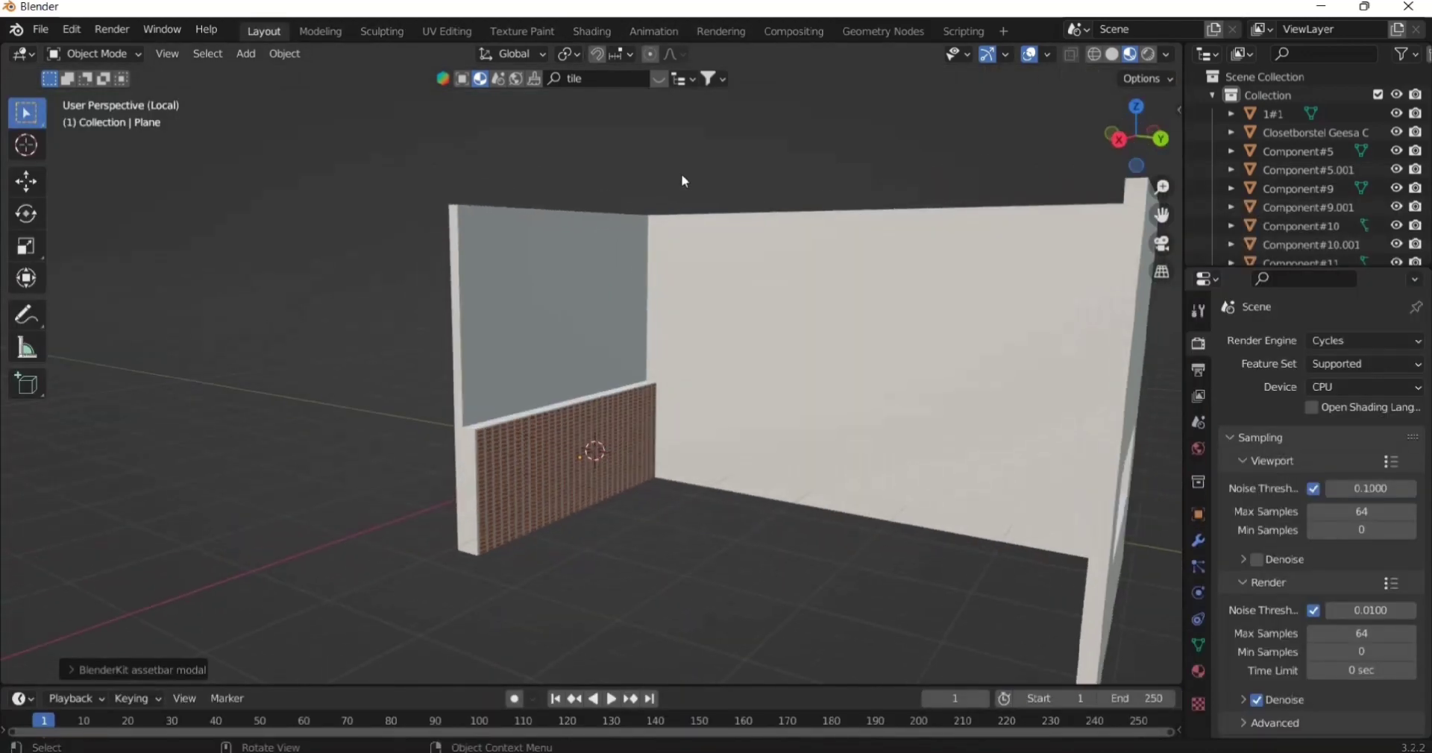
key("KP_Divide")
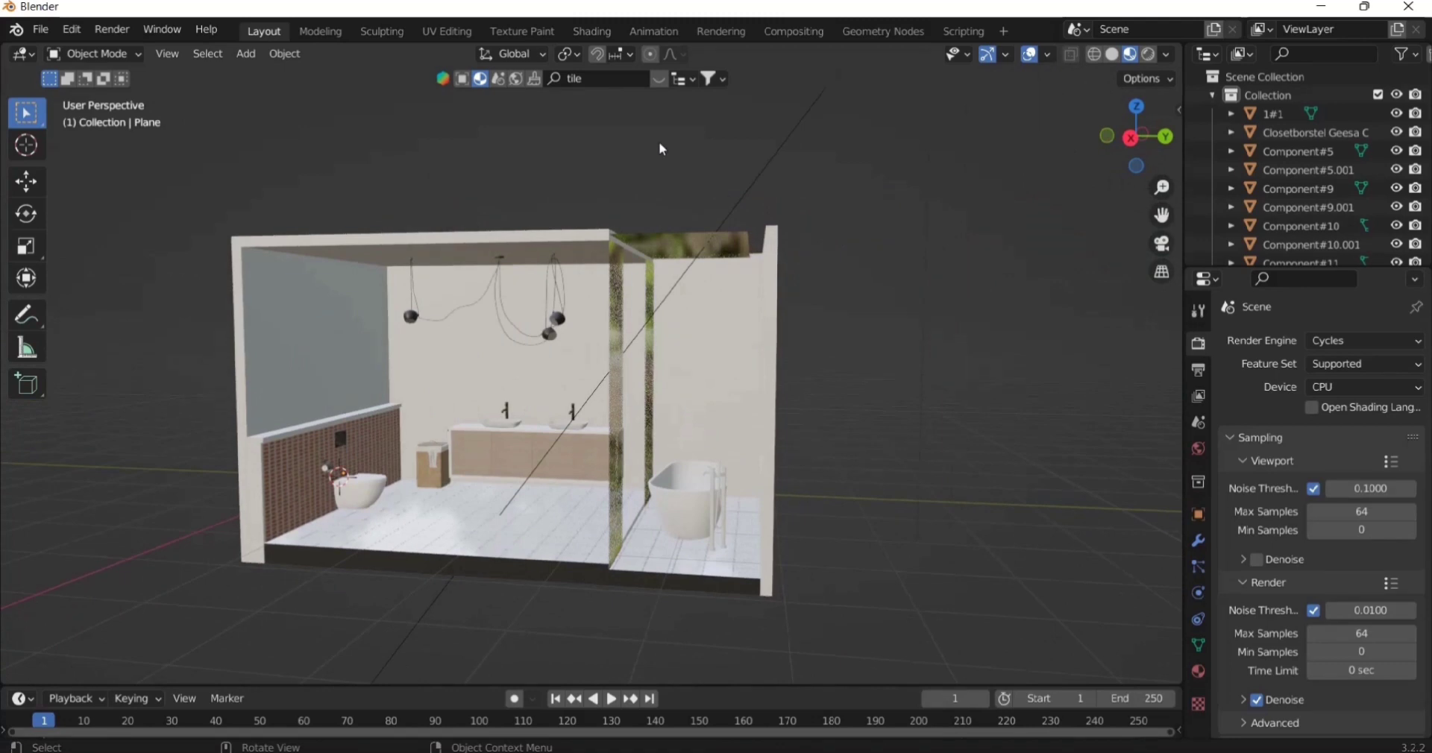
left_click_drag(1139, 144, 573, 423)
scroll(572, 423, "up", 4)
scroll(573, 423, "up", 2)
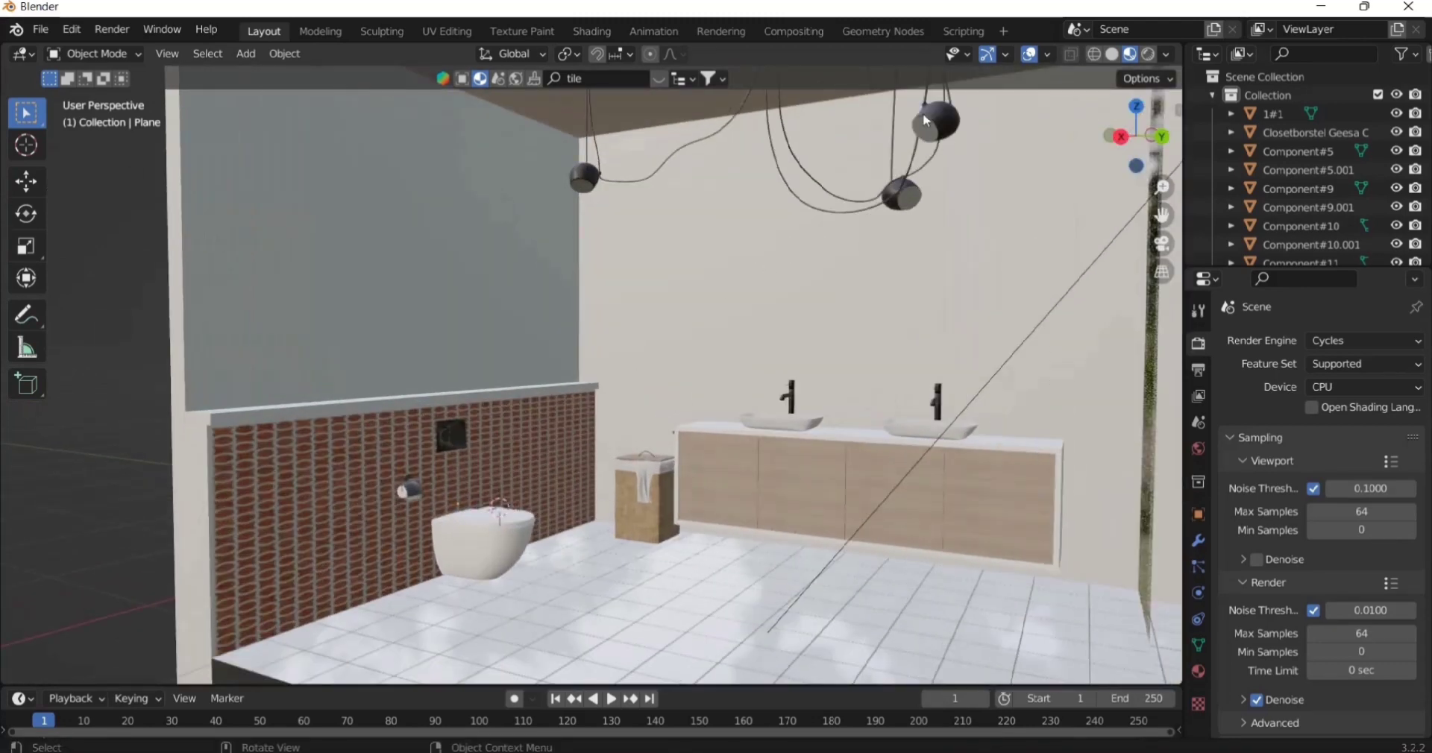
- Preview the bathroom in rendered shading, and return the viewport to solid shading
left_click(1147, 55)
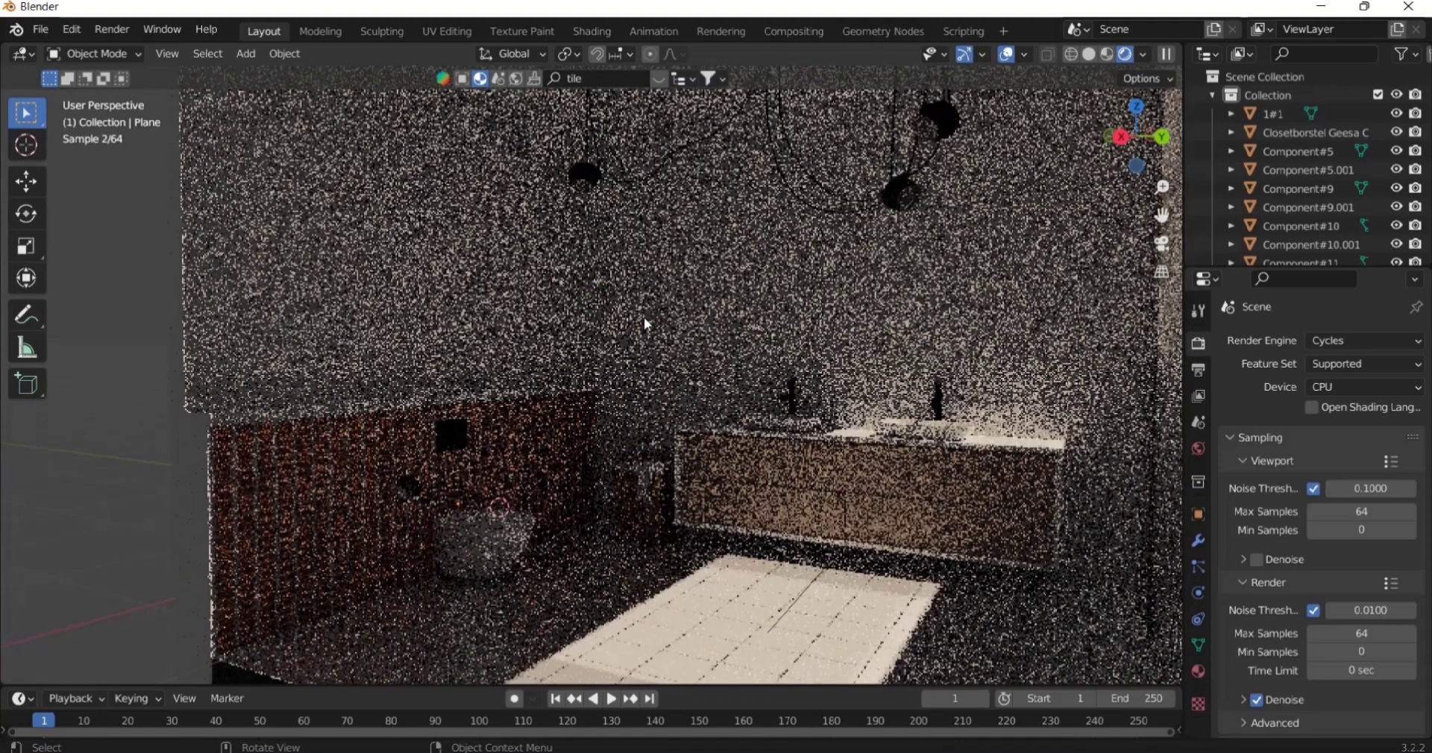
scroll(646, 324, "down", 2)
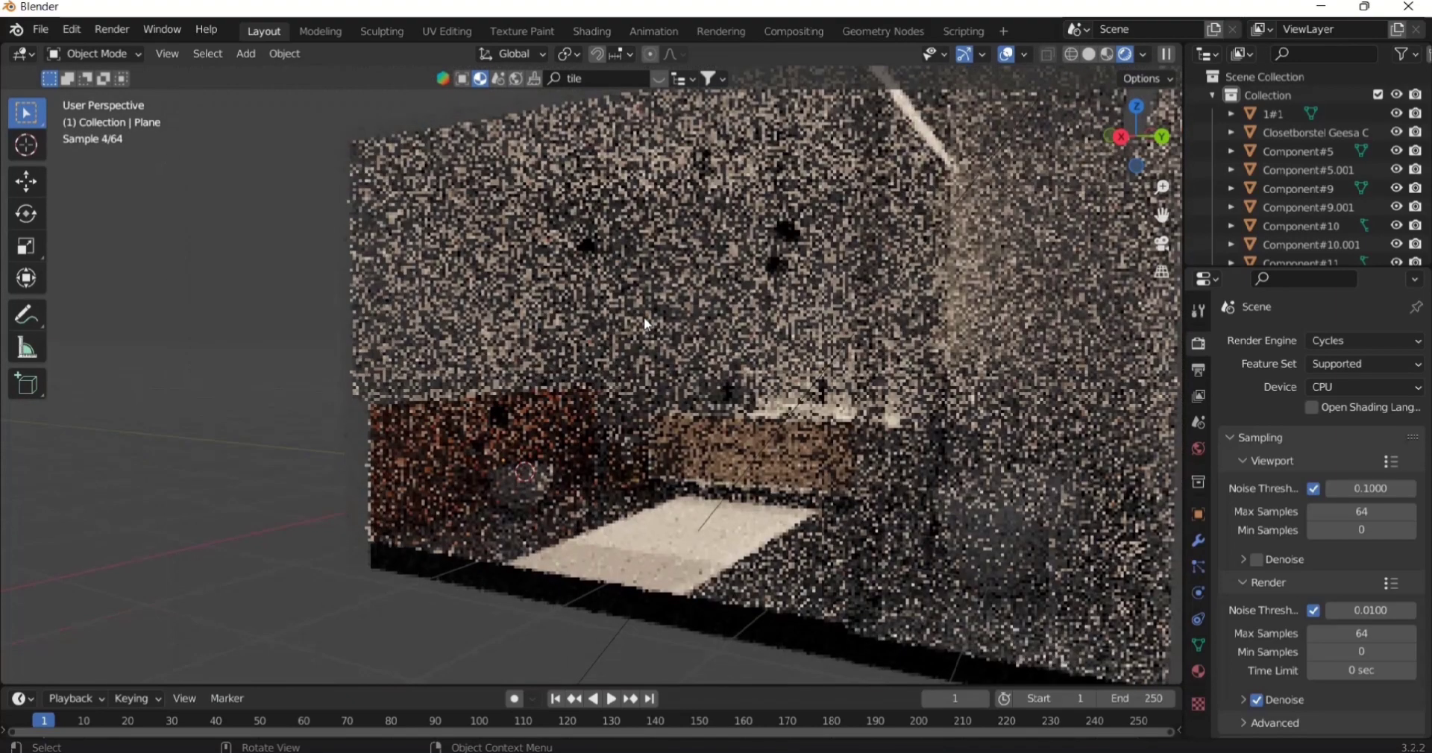
left_click(1090, 57)
scroll(886, 222, "down", 2)
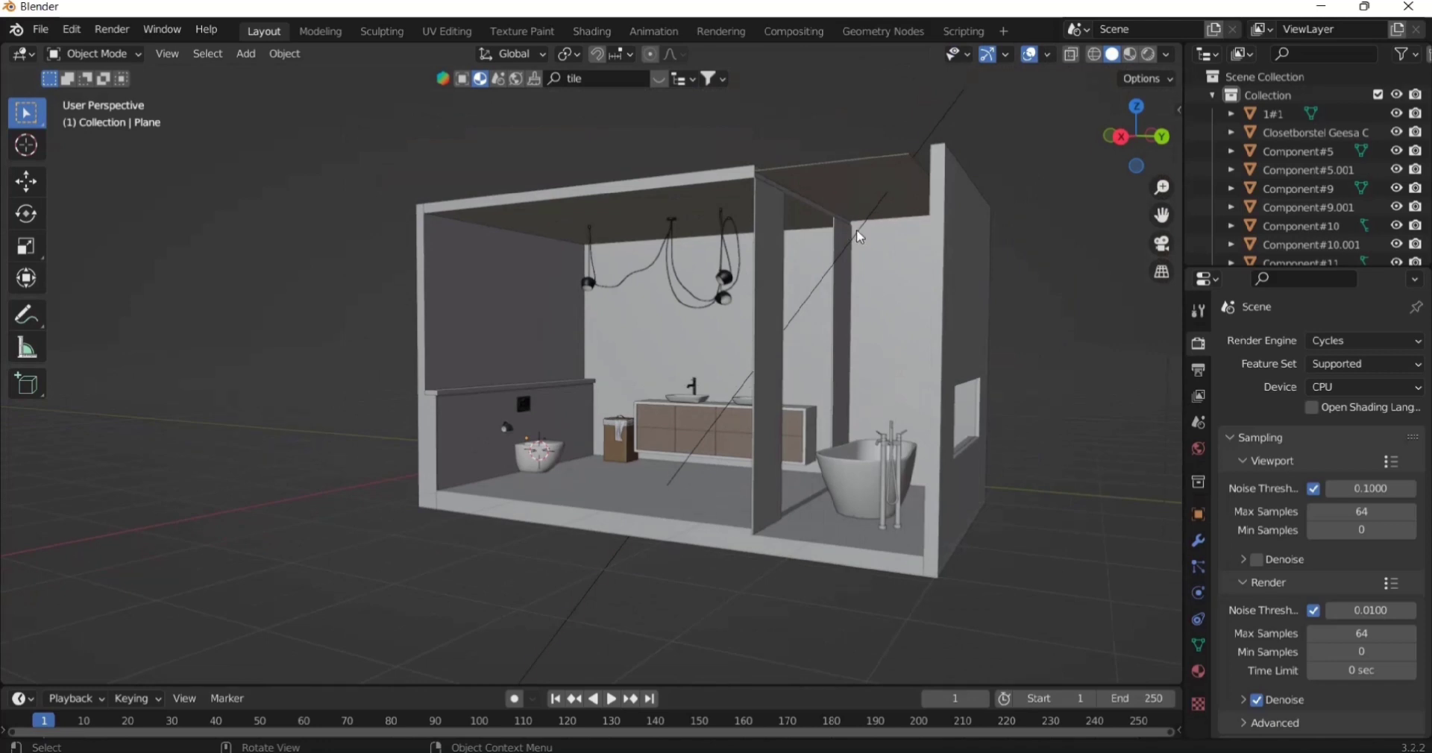
- Rotate the Sun light by about 13° and shift it along the Y axis, farther out past the bathtub side of the room
left_click(859, 235)
key("r")
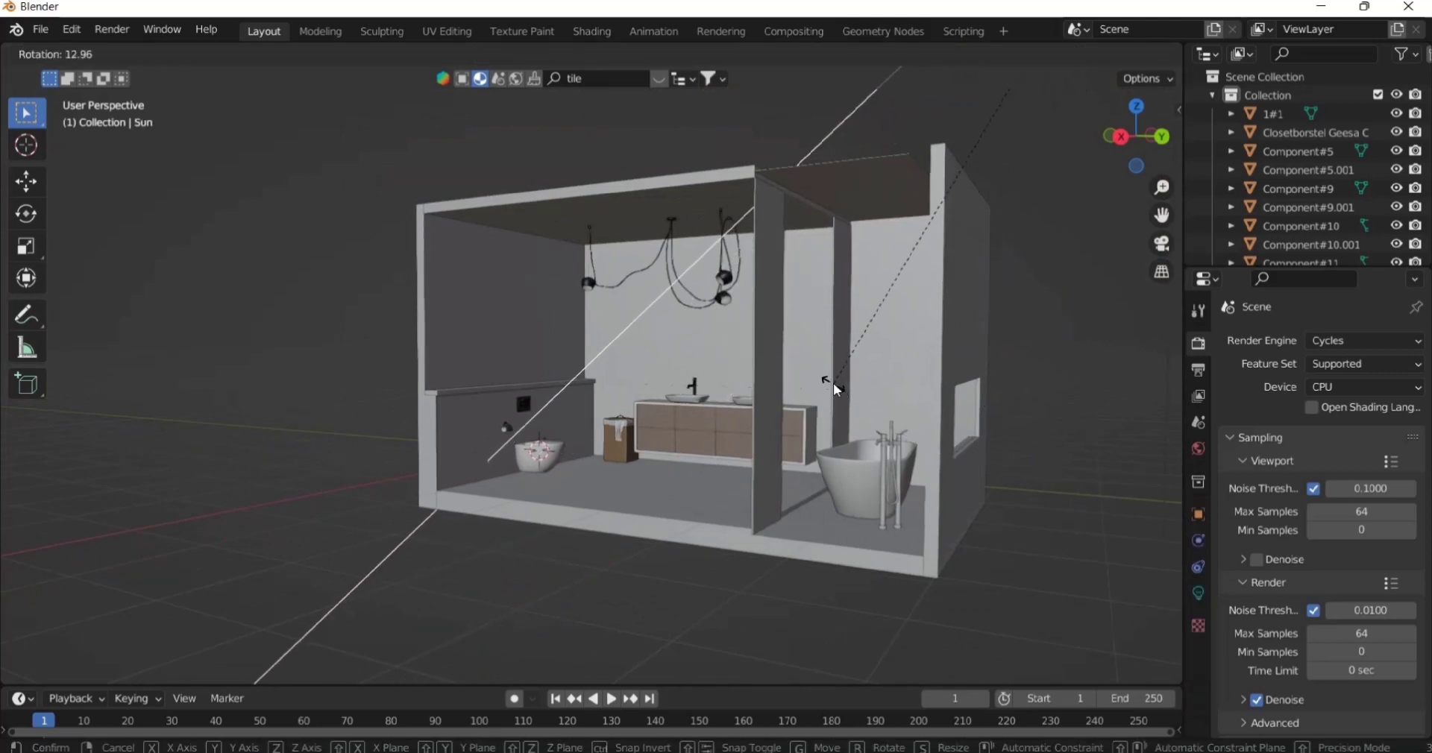
left_click(834, 384)
middle_click_drag(834, 384, 843, 433)
scroll(897, 438, "down", 3)
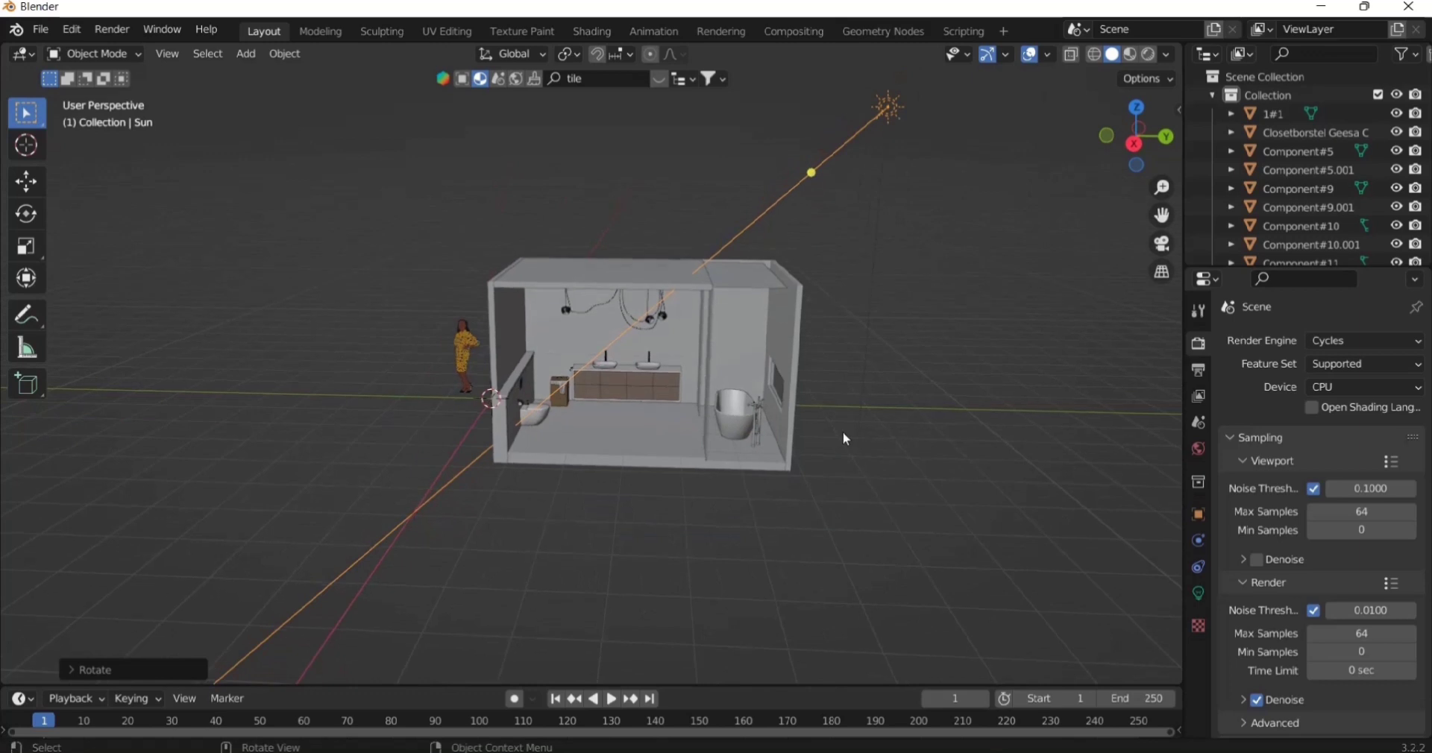
key("g")
key("y")
left_click(901, 475)
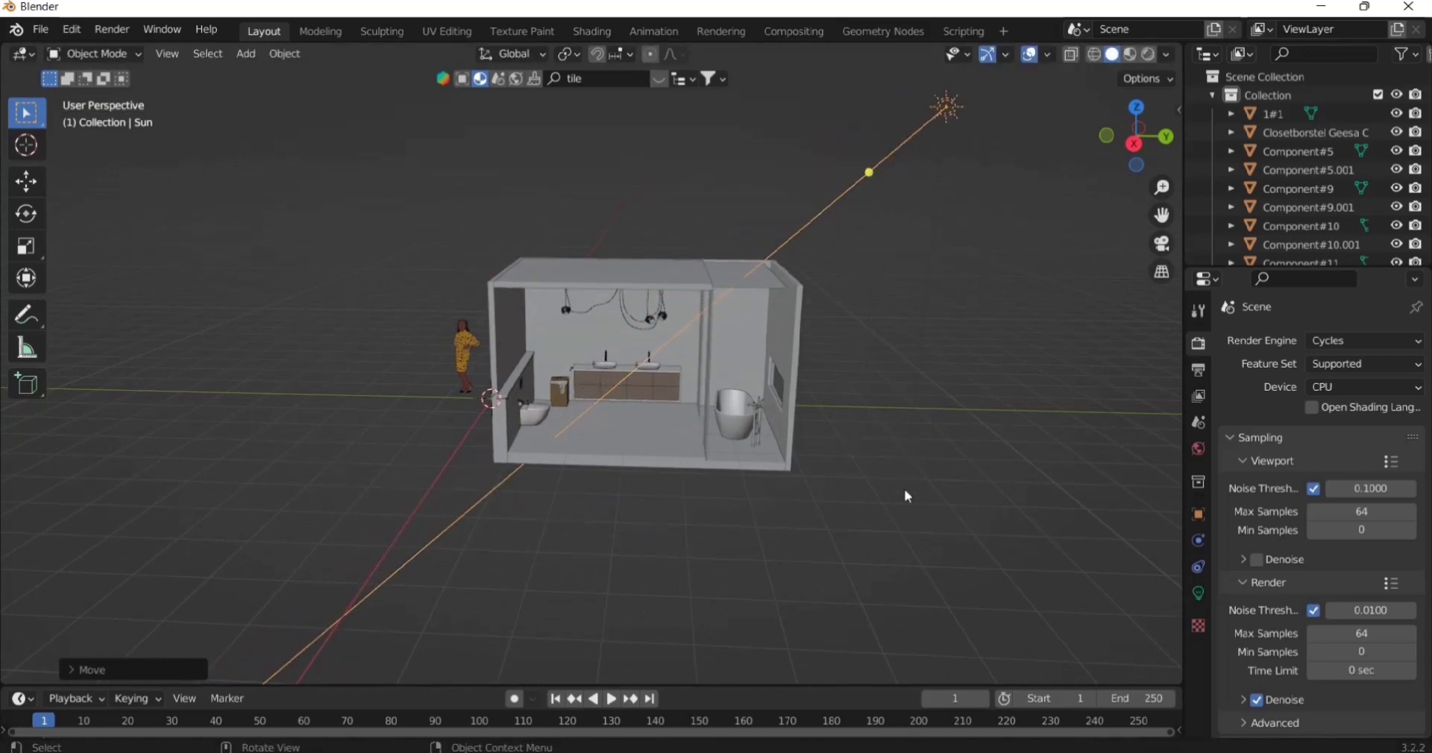
- Fine-tune the Sun light's angle with small rotations and shift it farther outward along Y, ending with a move of about 0.64 m
key("r")
left_click(869, 471)
key("g")
key("y")
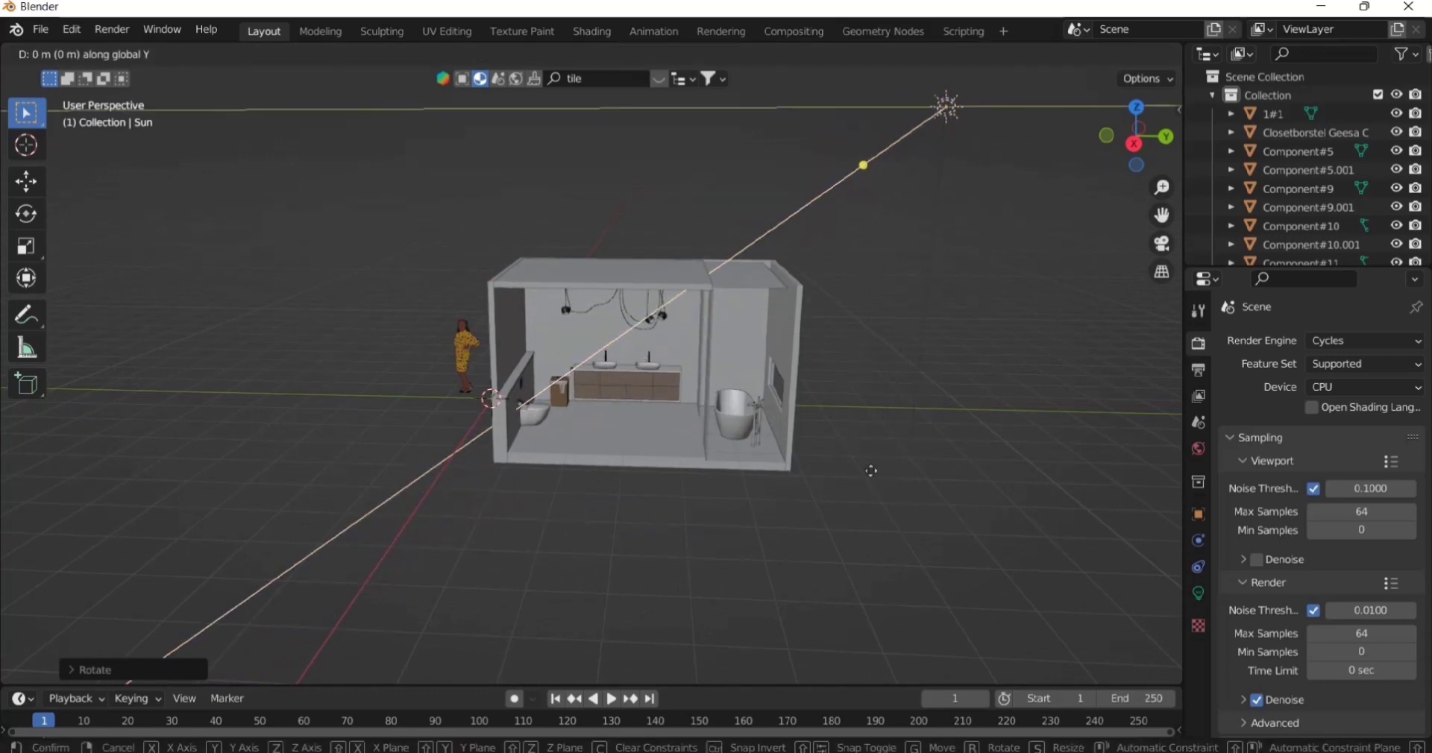
left_click(898, 478)
key("r")
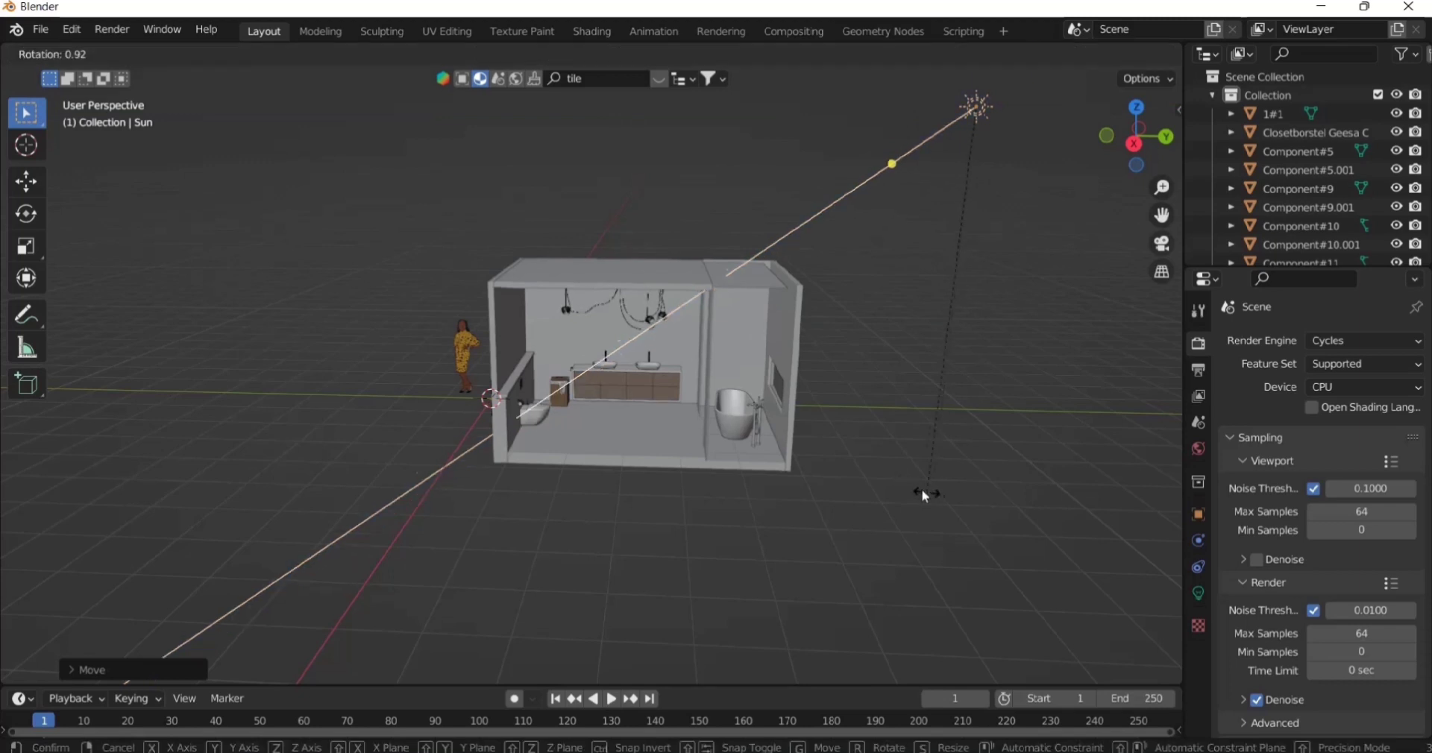
left_click(904, 485)
key("g")
key("y")
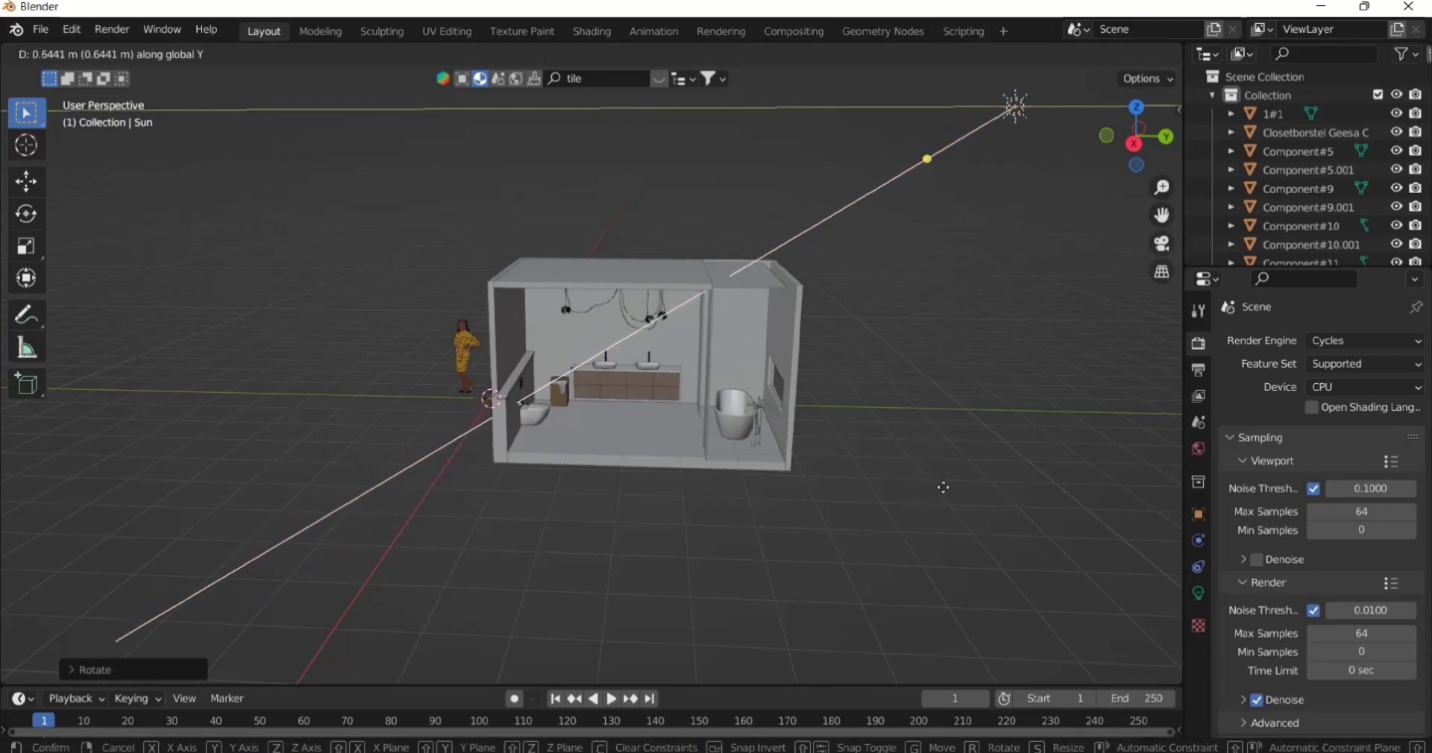
left_click(946, 487)
- Deselect the Sun light, check the sunlit tiles behind the toilet in rendered shading, and return to solid shading
middle_click_drag(946, 487, 885, 449)
left_click(885, 449)
scroll(568, 434, "up", 6)
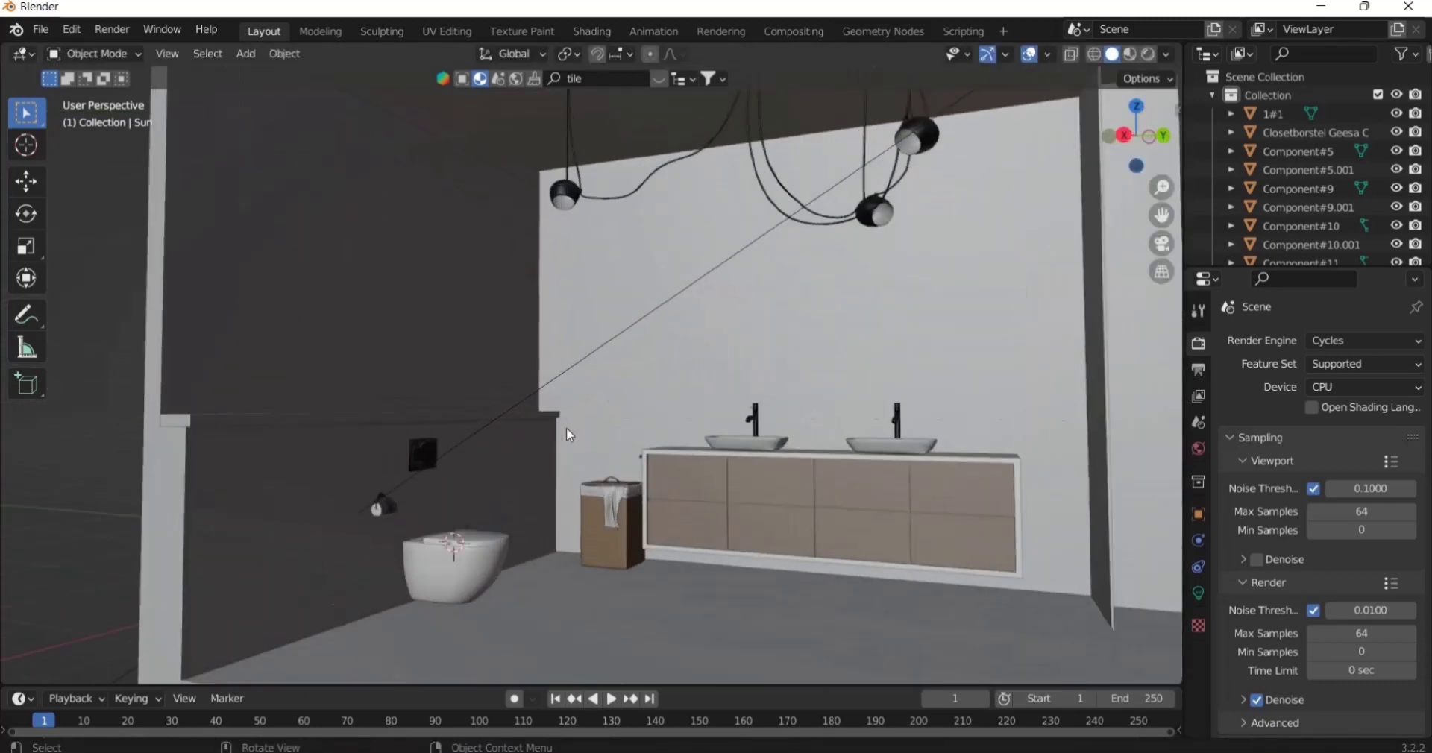
left_click_drag(1161, 216, 112, 175)
scroll(744, 393, "up", 1)
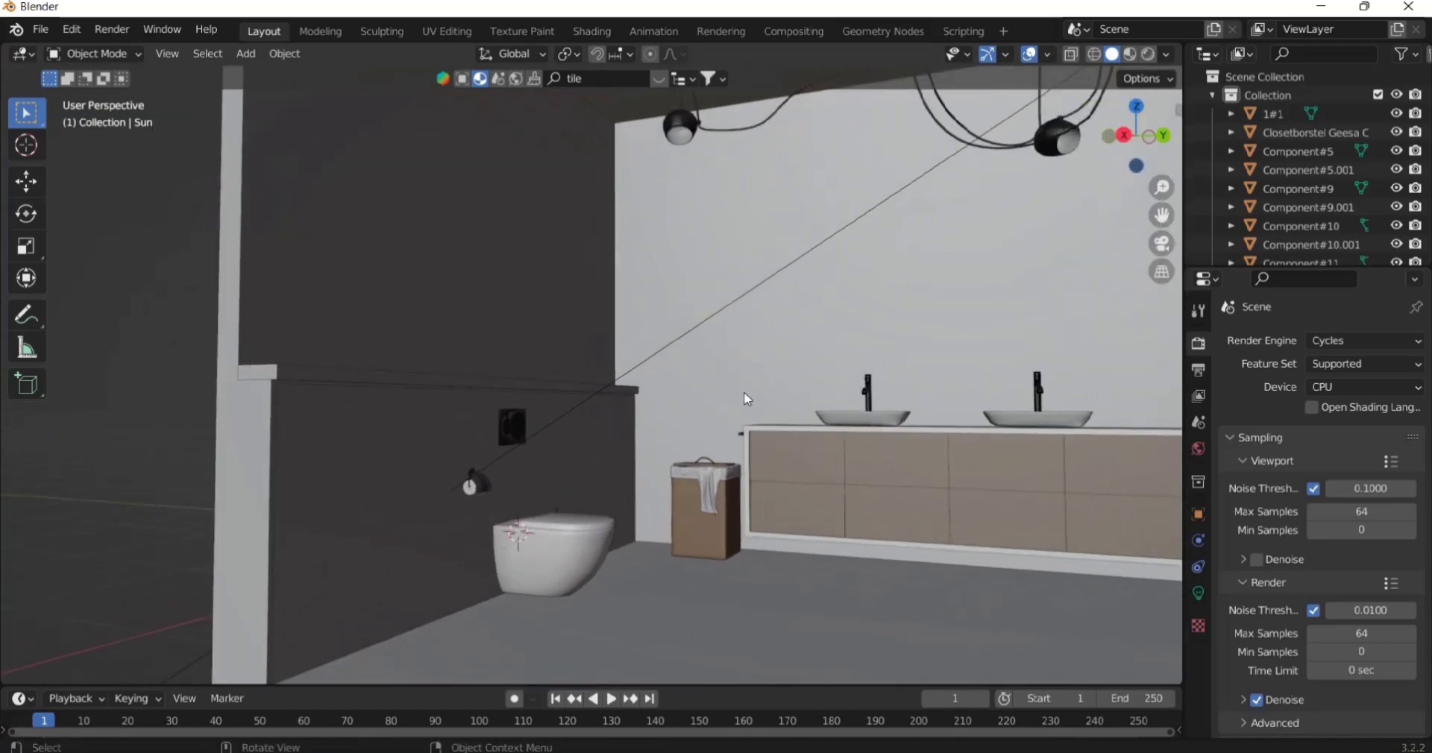
scroll(744, 391, "down", 2)
left_click(1148, 53)
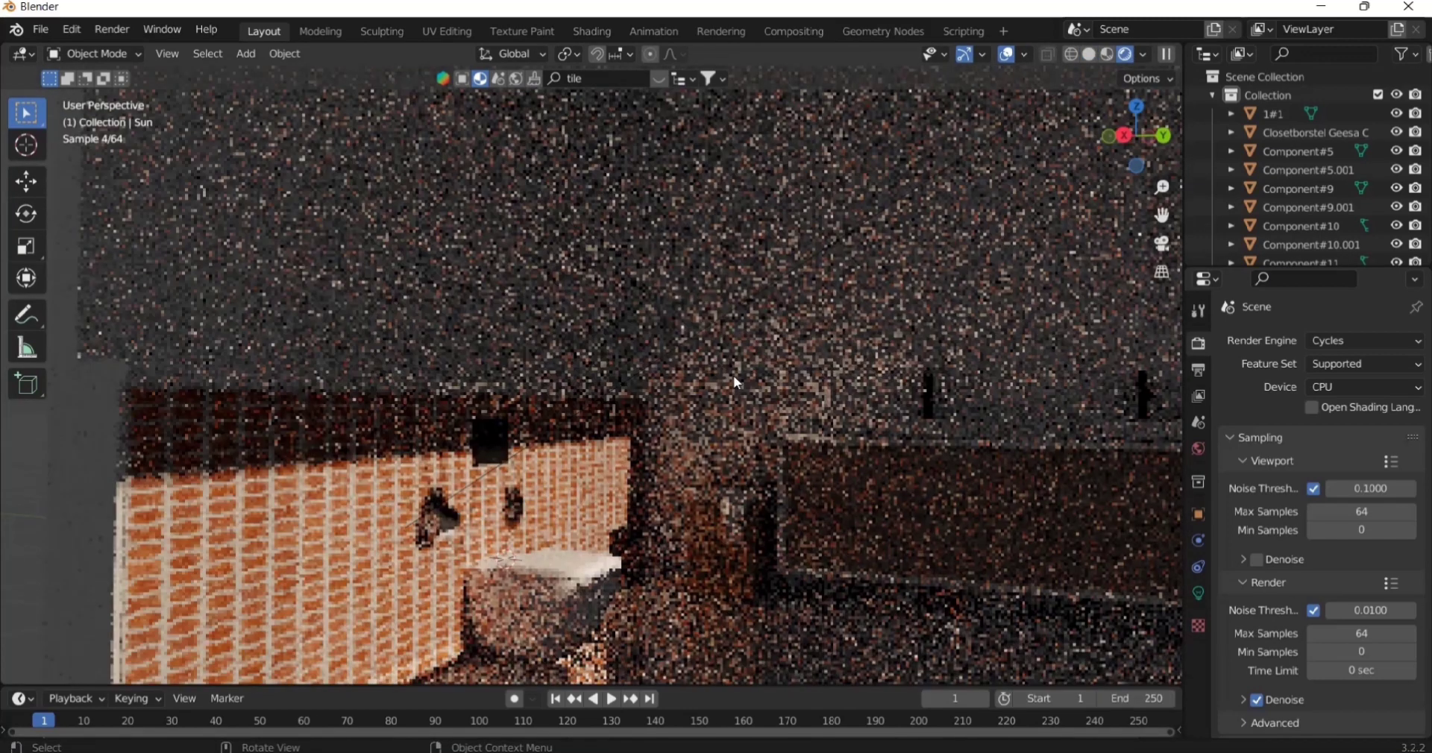
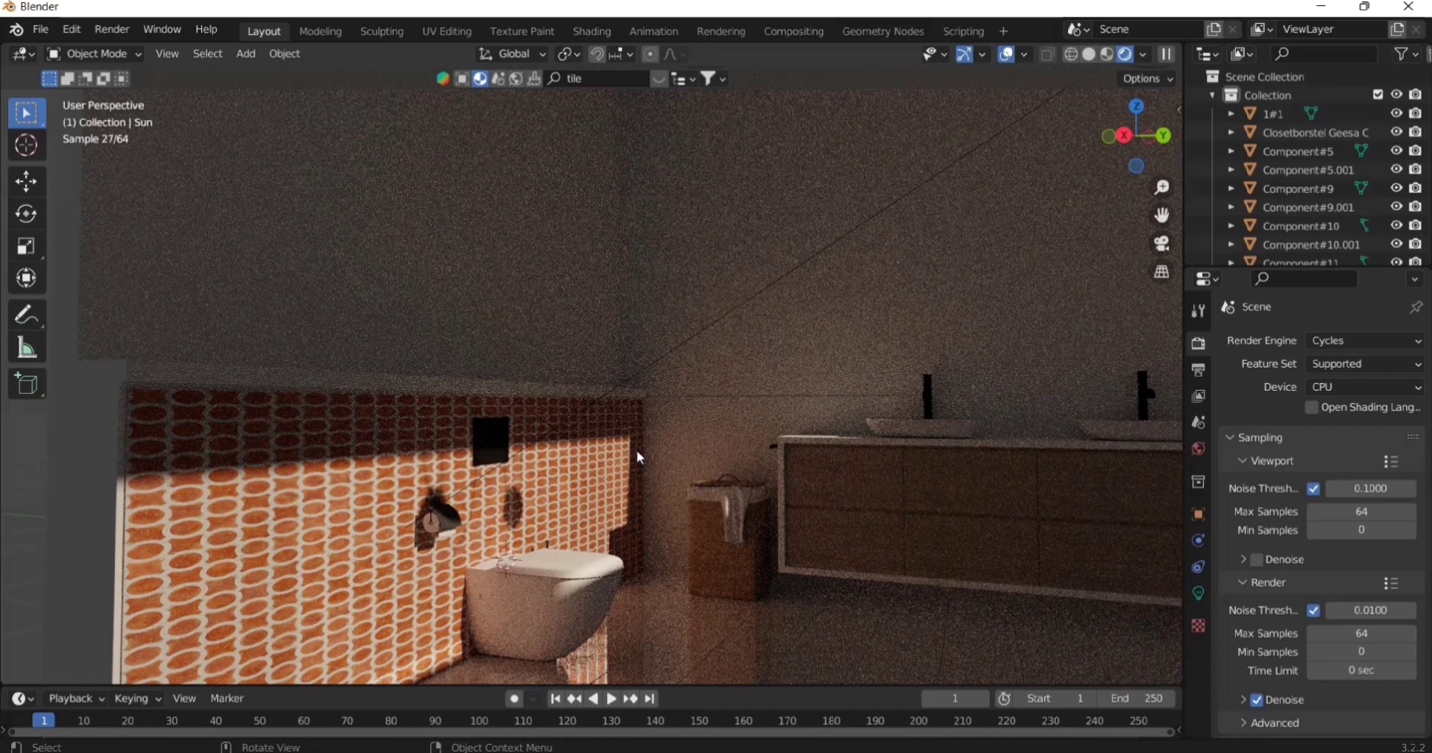
left_click(1088, 53)
- Search the BlenderKit material library for "mirror"
scroll(743, 201, "down", 5)
middle_click_drag(697, 223, 768, 257)
scroll(746, 287, "up", 3)
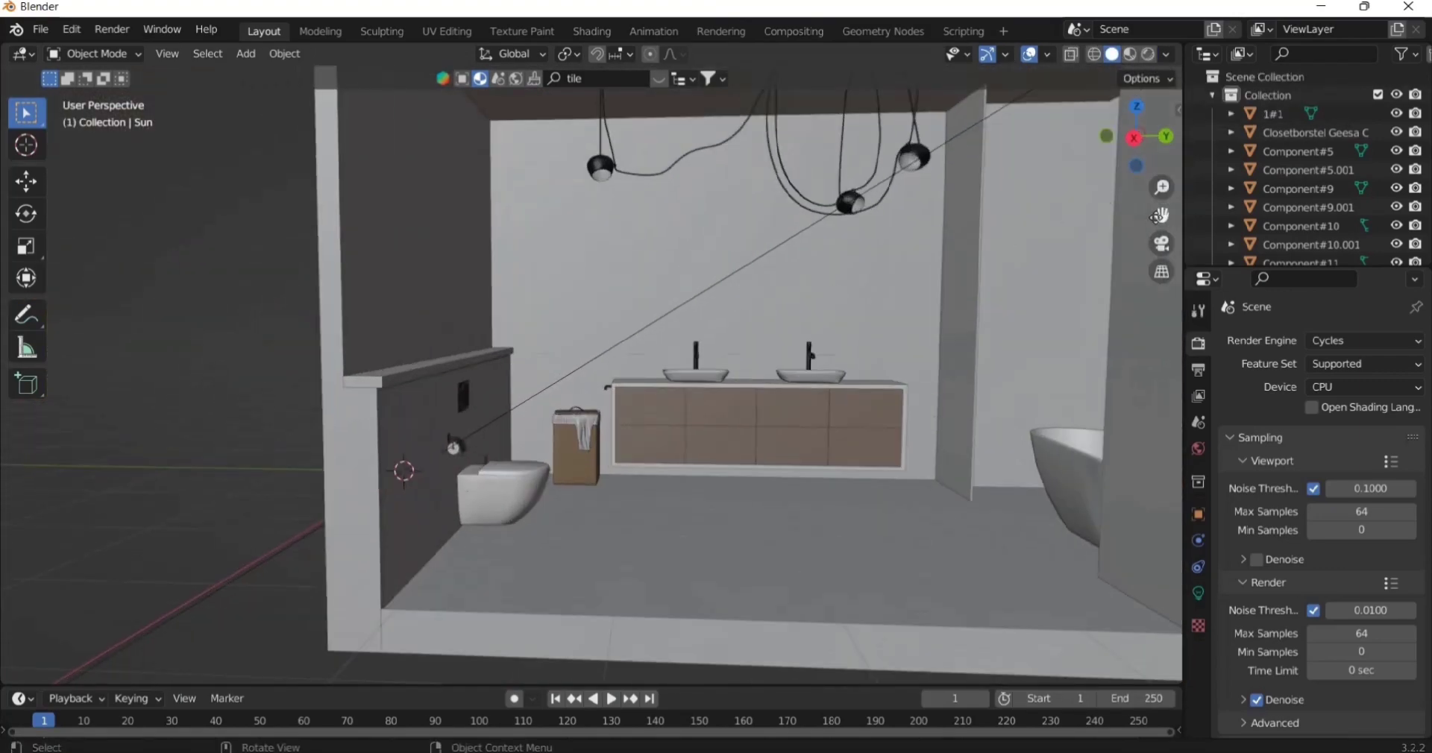
left_click_drag(1159, 216, 1066, 250)
middle_click_drag(898, 236, 905, 230)
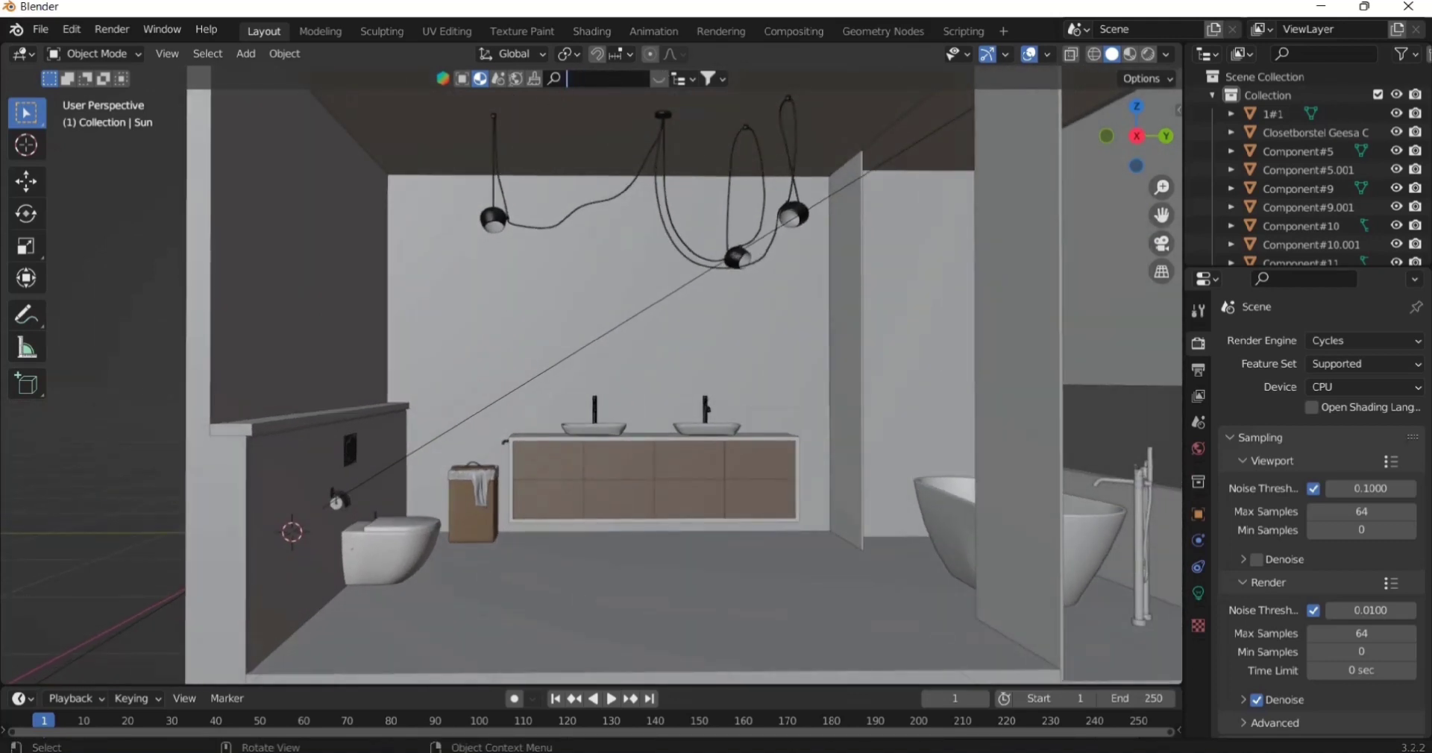
left_click(513, 80)
left_click(656, 80)
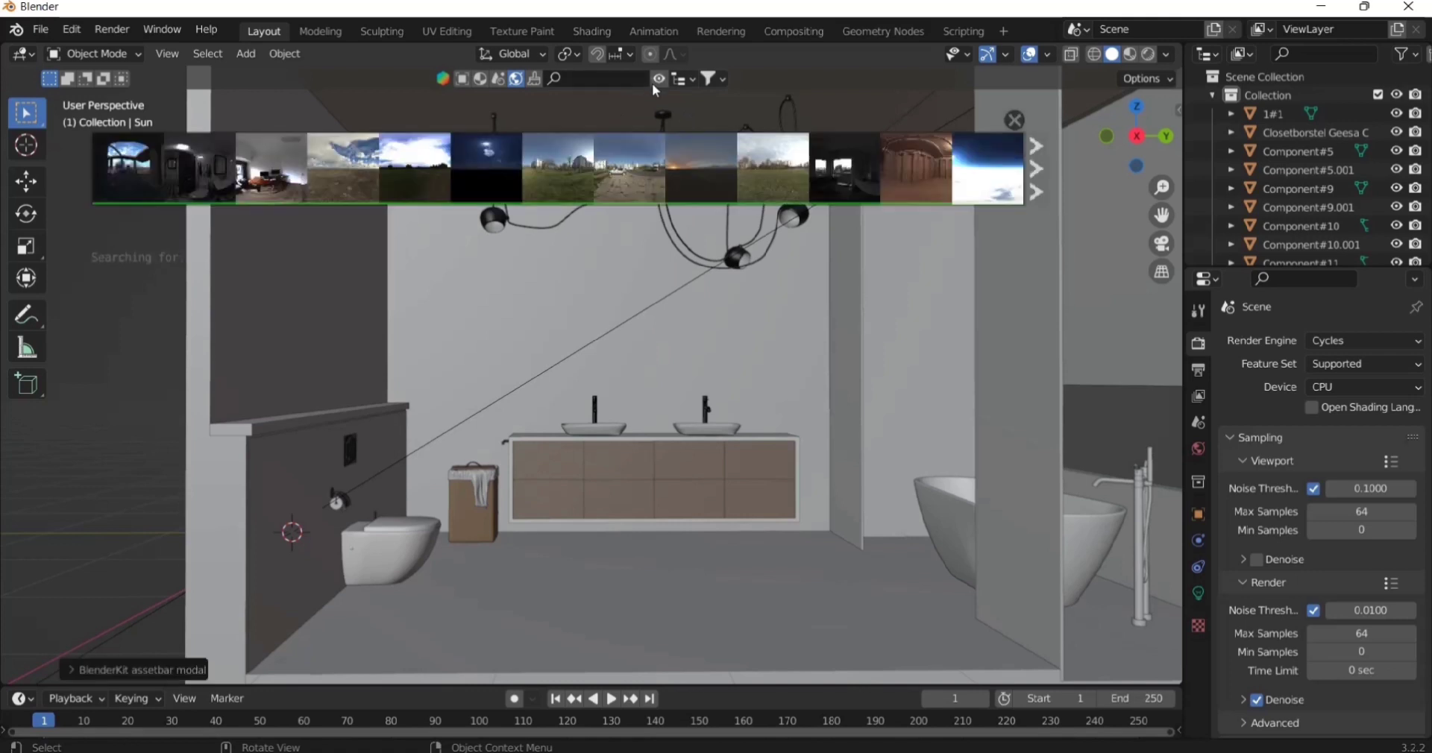
left_click(657, 81)
left_click(500, 80)
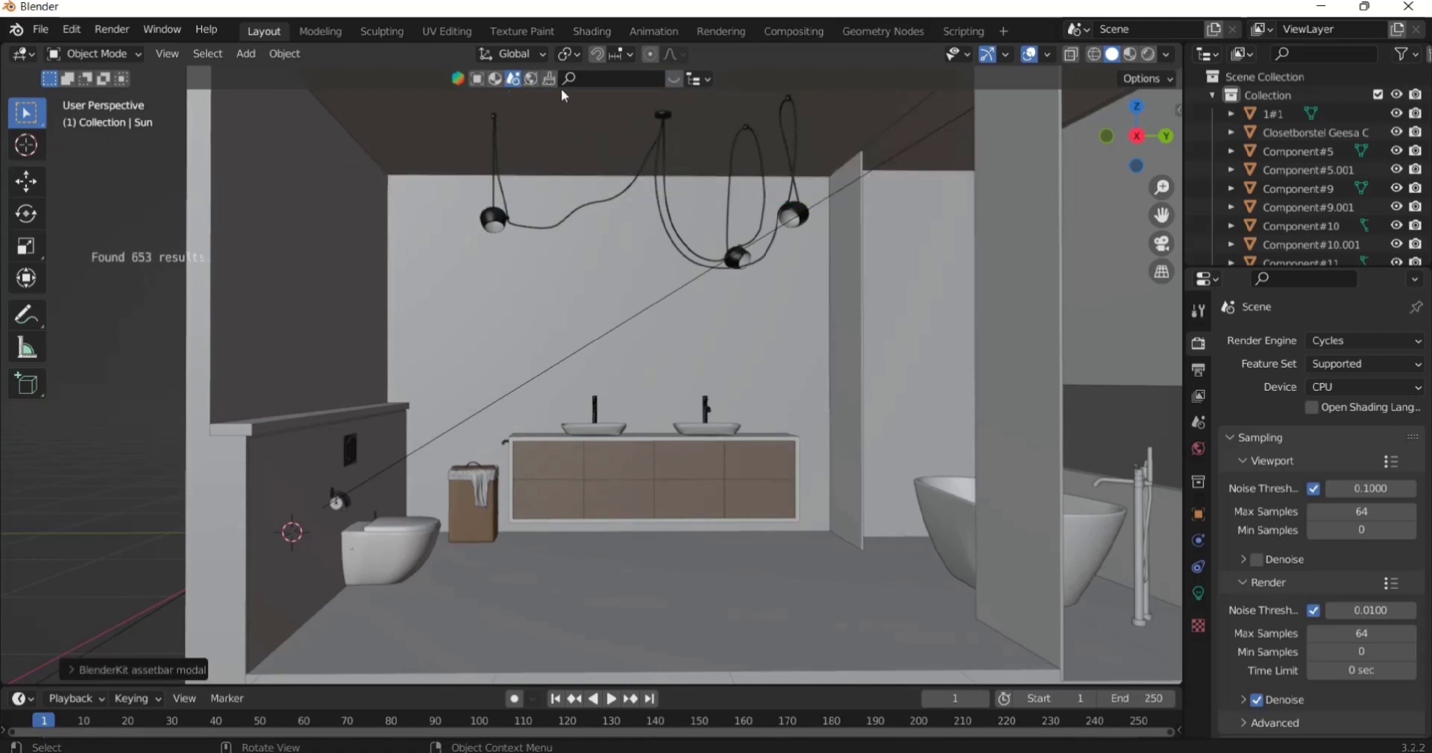
left_click(671, 79)
left_click(496, 81)
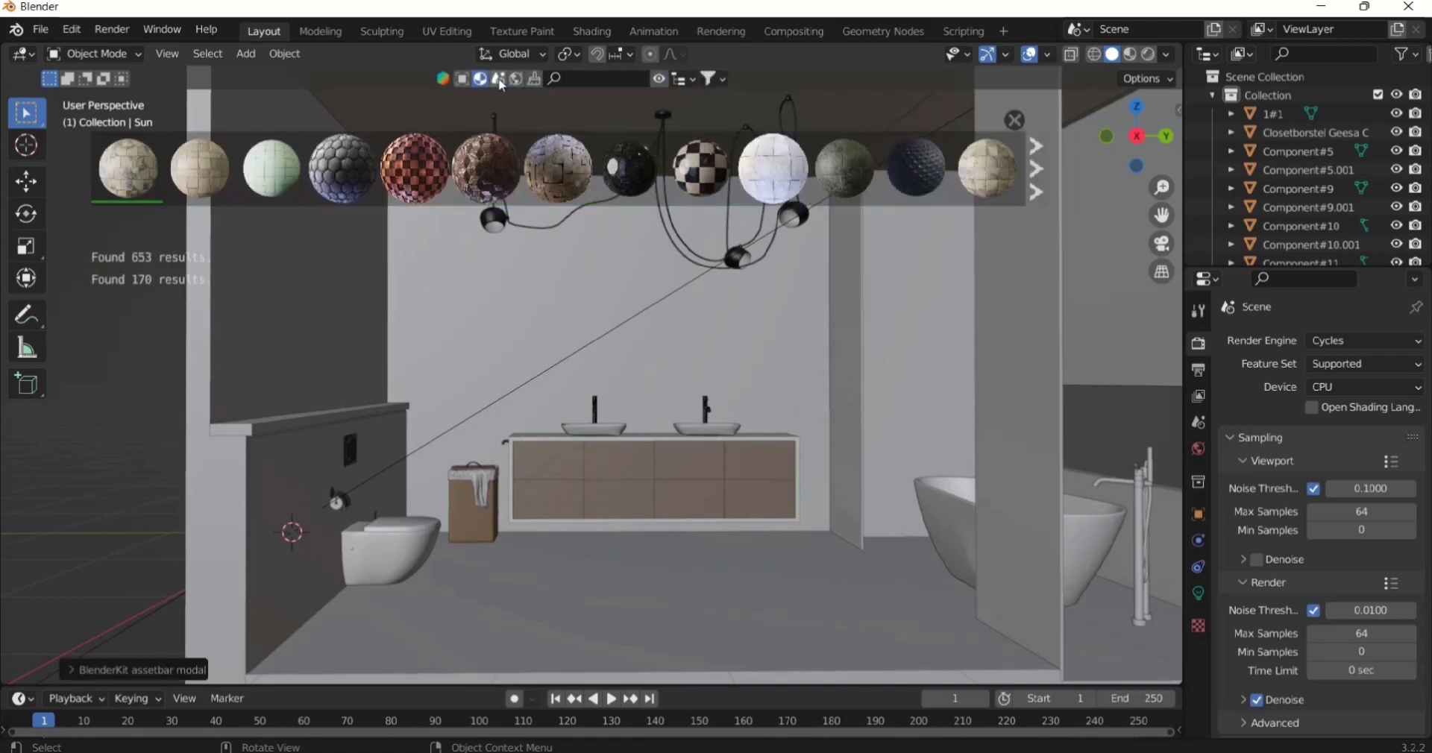
left_click(579, 79)
type("mirro")
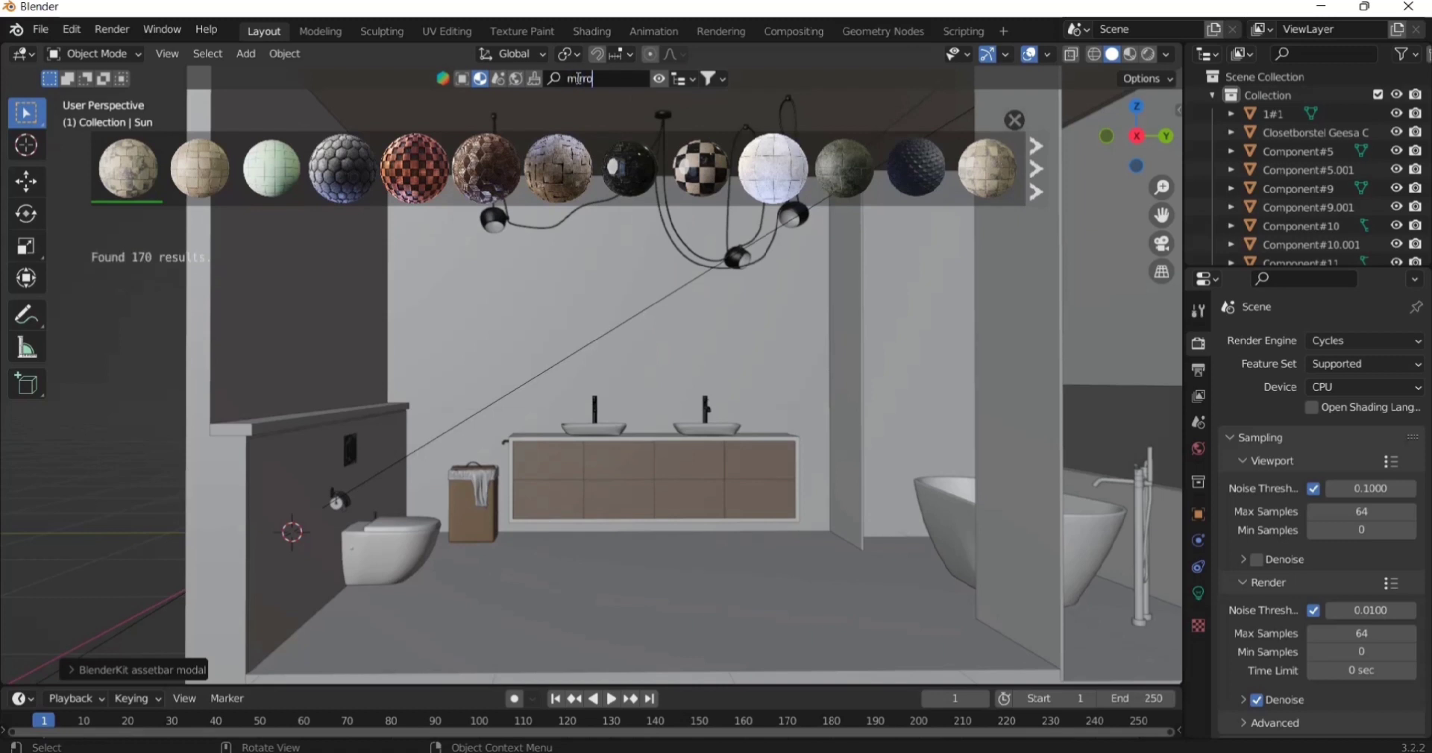
type("r")
key("Return")
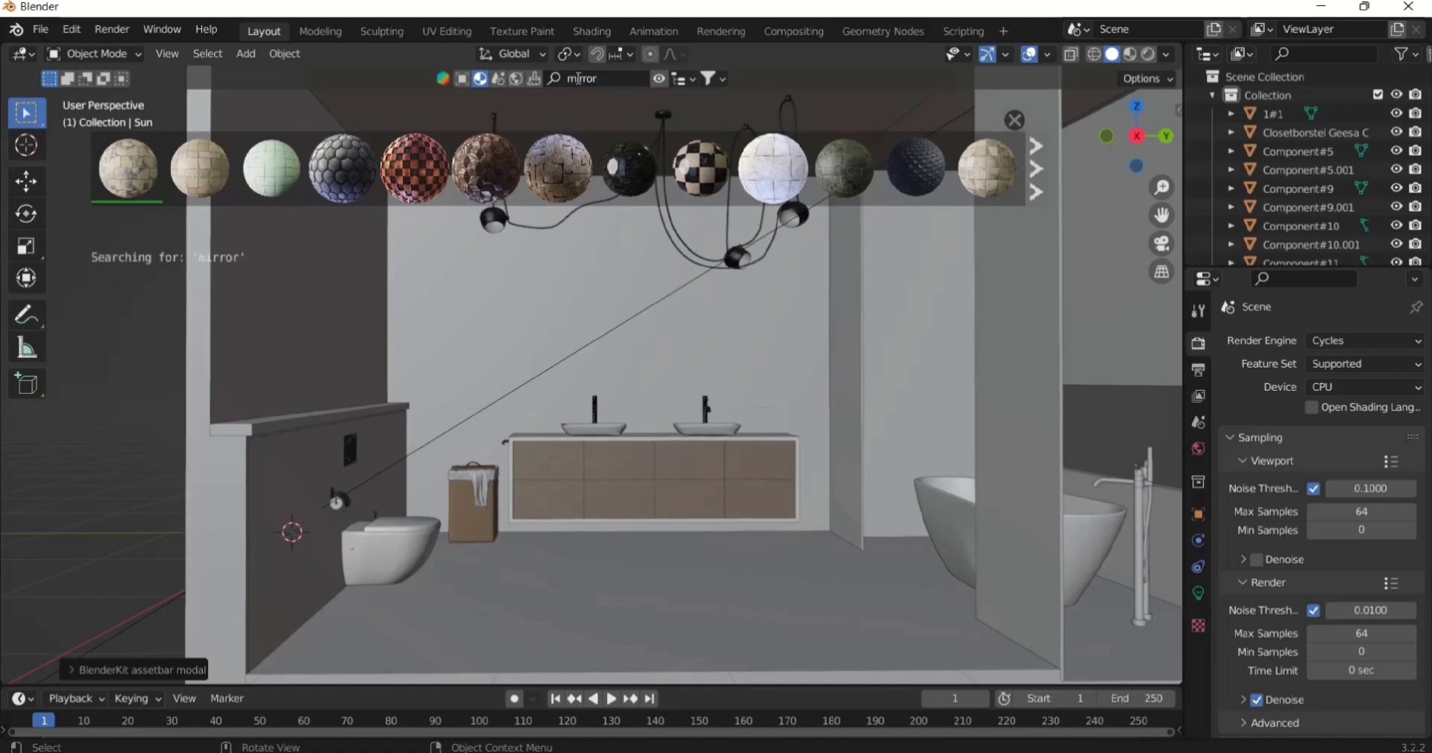
- Switch the BlenderKit search to models and search for "mirror"
left_click(463, 79)
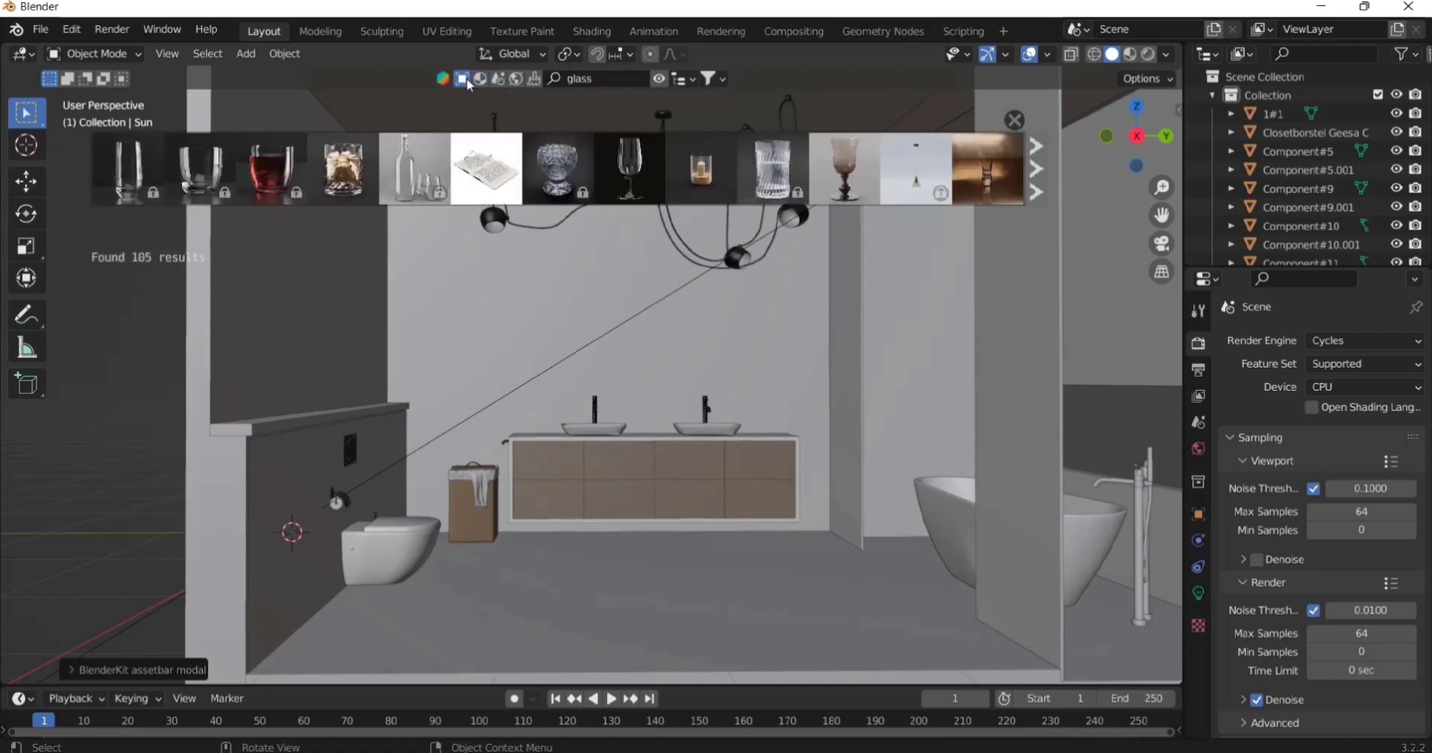
left_click(1038, 178)
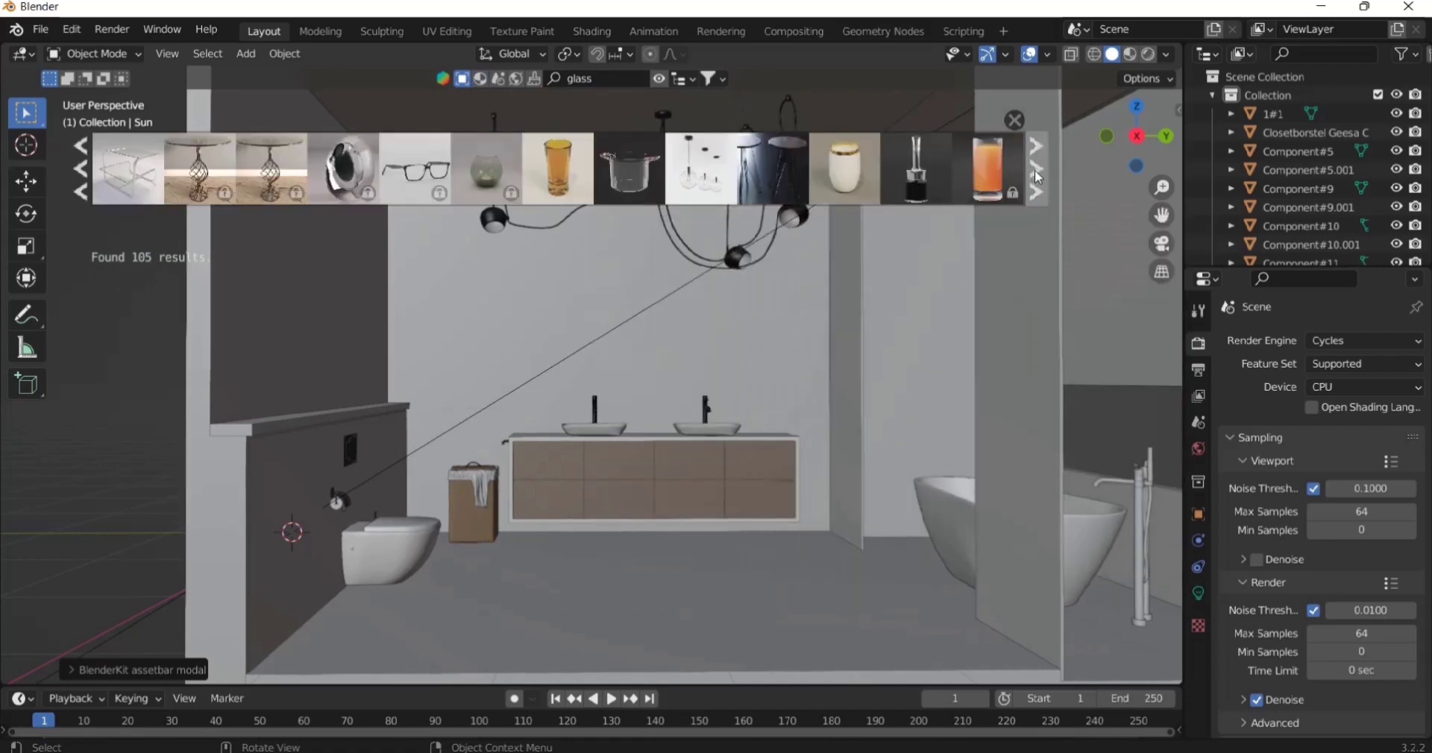
left_click(589, 77)
type("m")
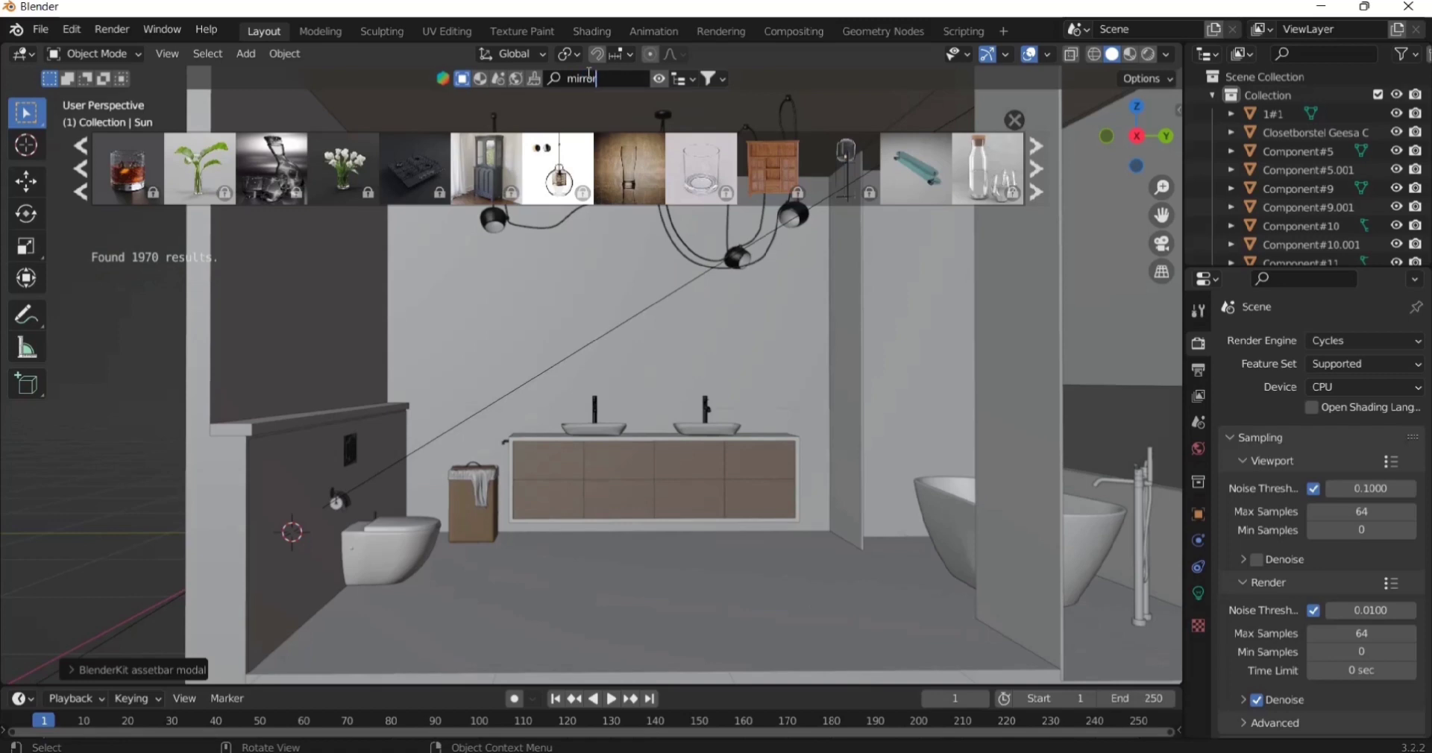
type("irror")
key("Return")
mouse_move(974, 163)
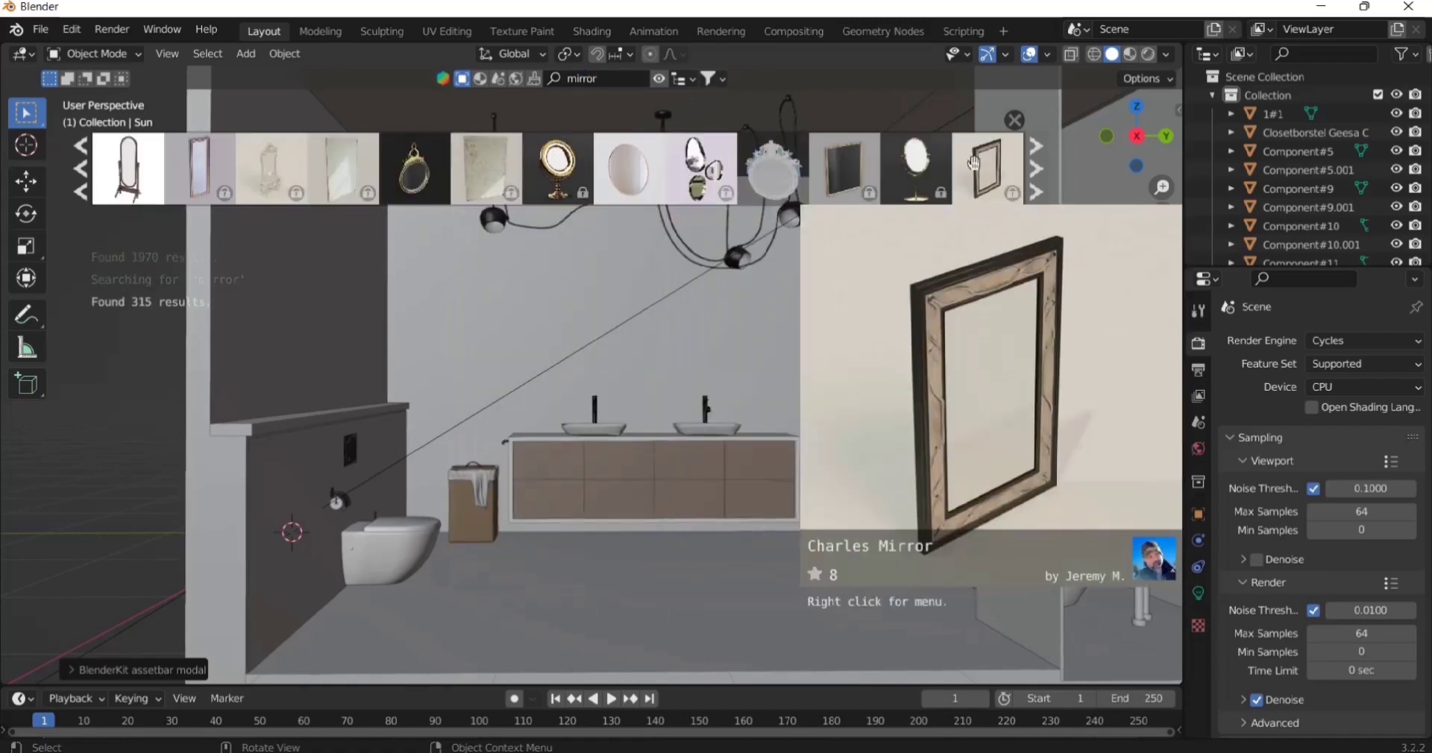
mouse_move(921, 174)
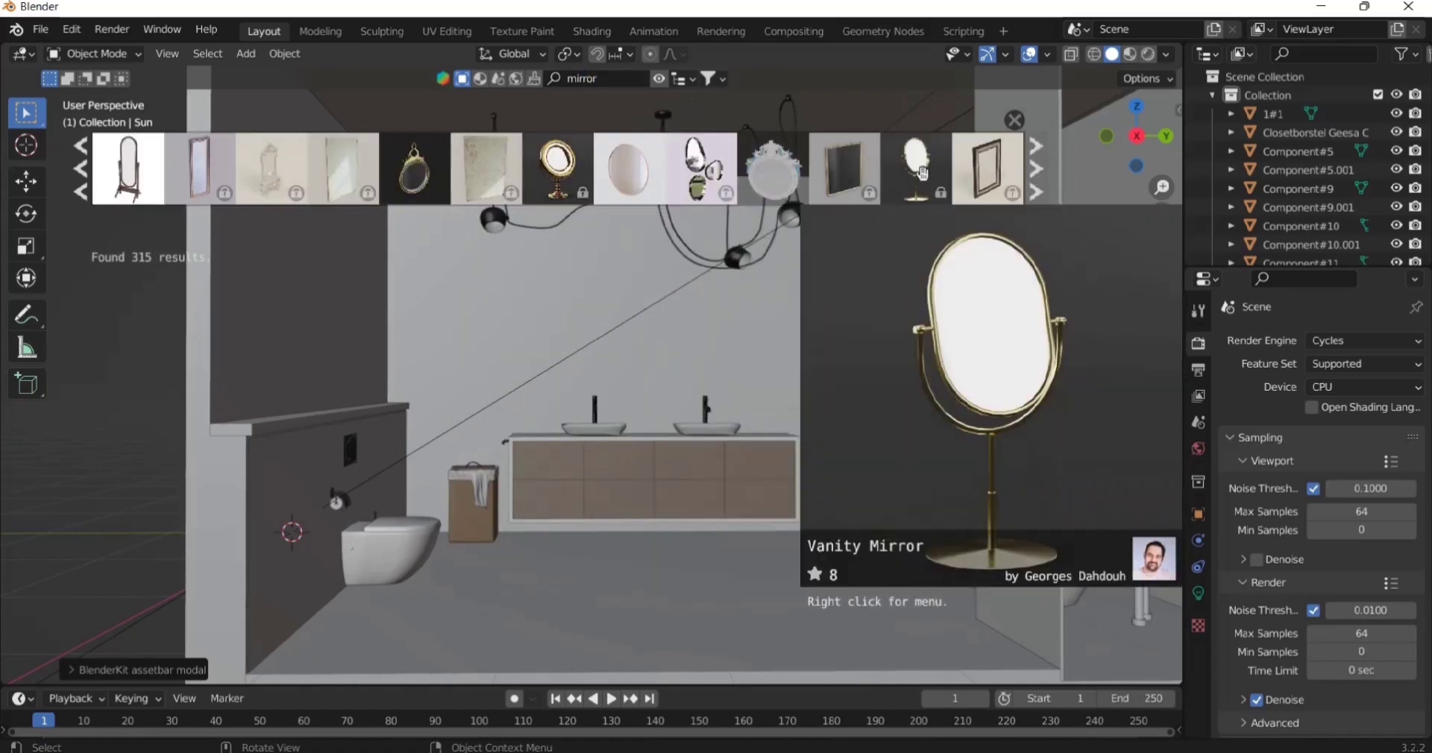
- Browse the mirror models, place the Bathroom furniture Set on the ground outside the room, and close the asset results
left_click(1044, 176)
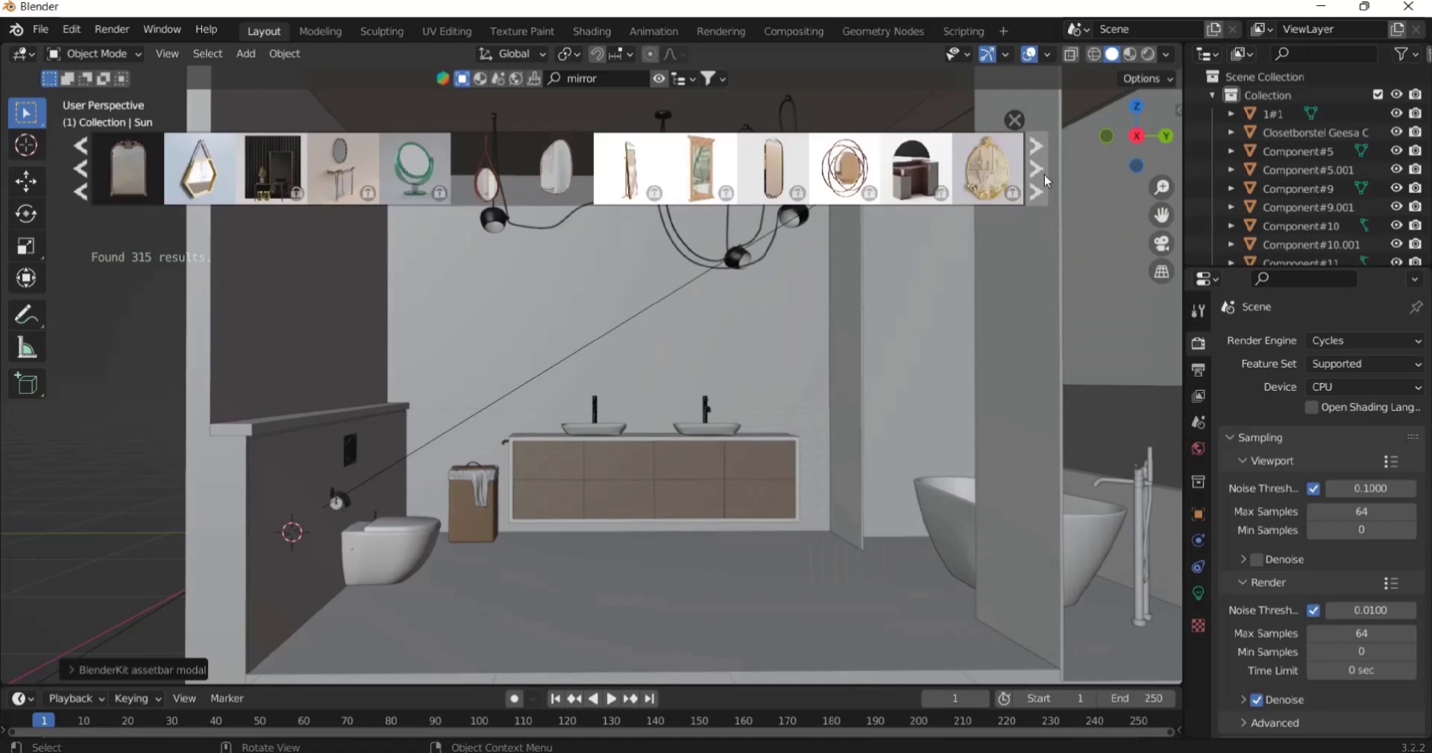
left_click(1043, 173)
left_click(1044, 173)
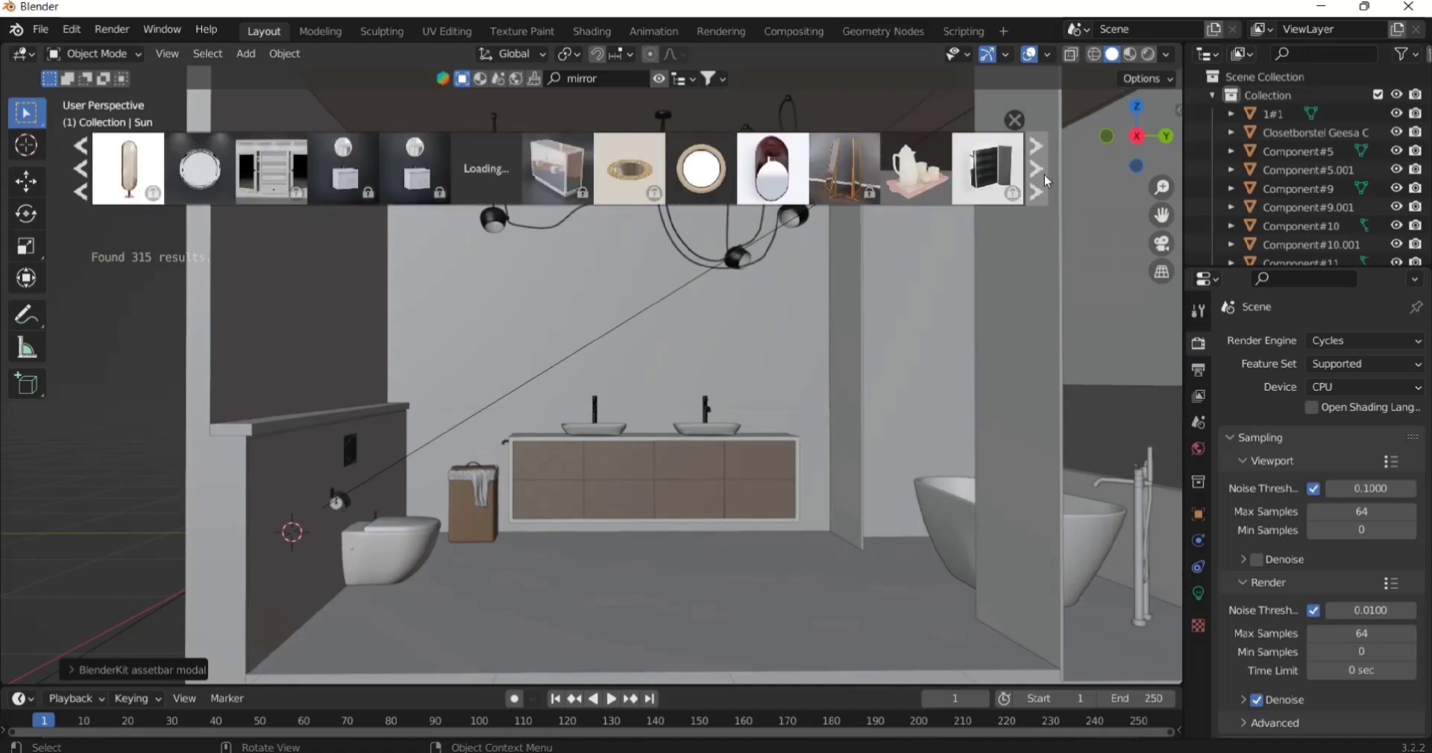
left_click(1044, 173)
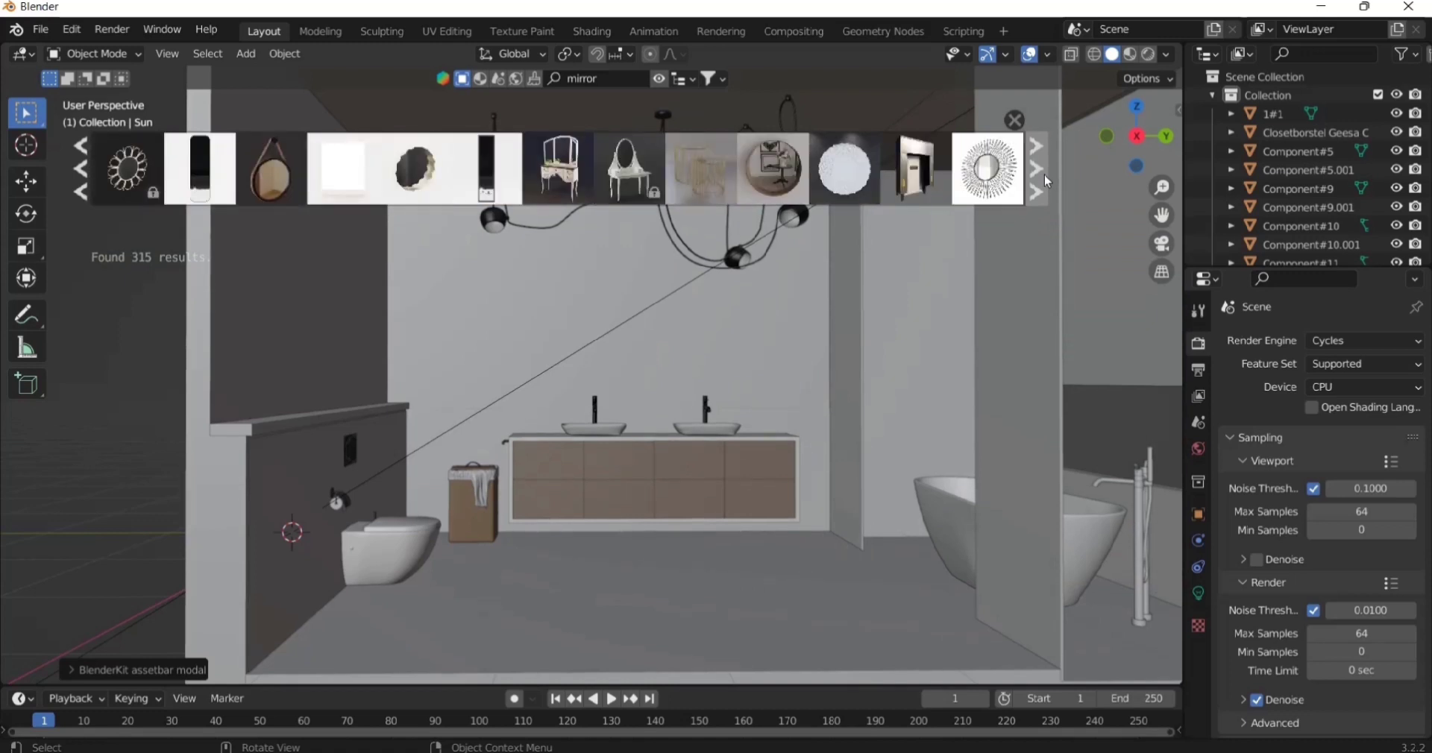
left_click(1044, 173)
mouse_move(641, 173)
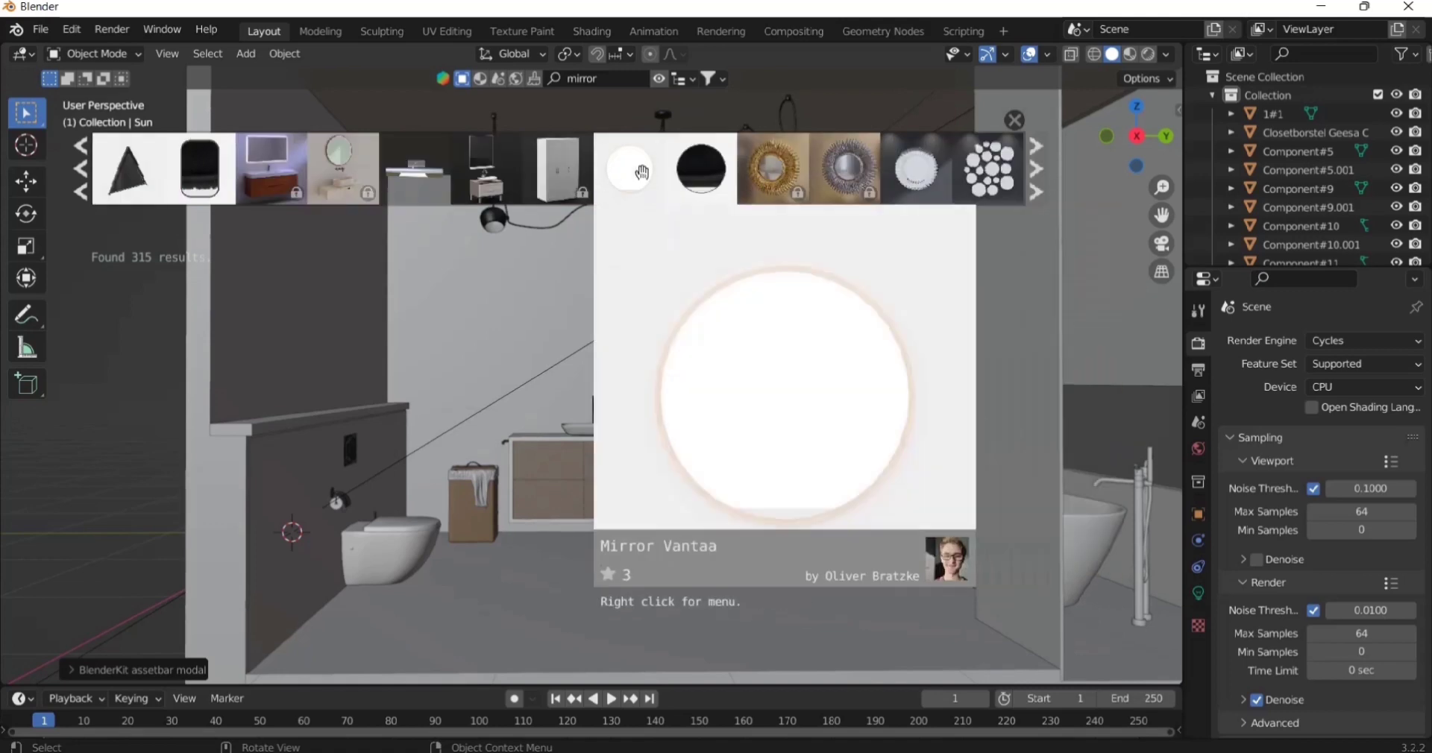
left_click(1041, 175)
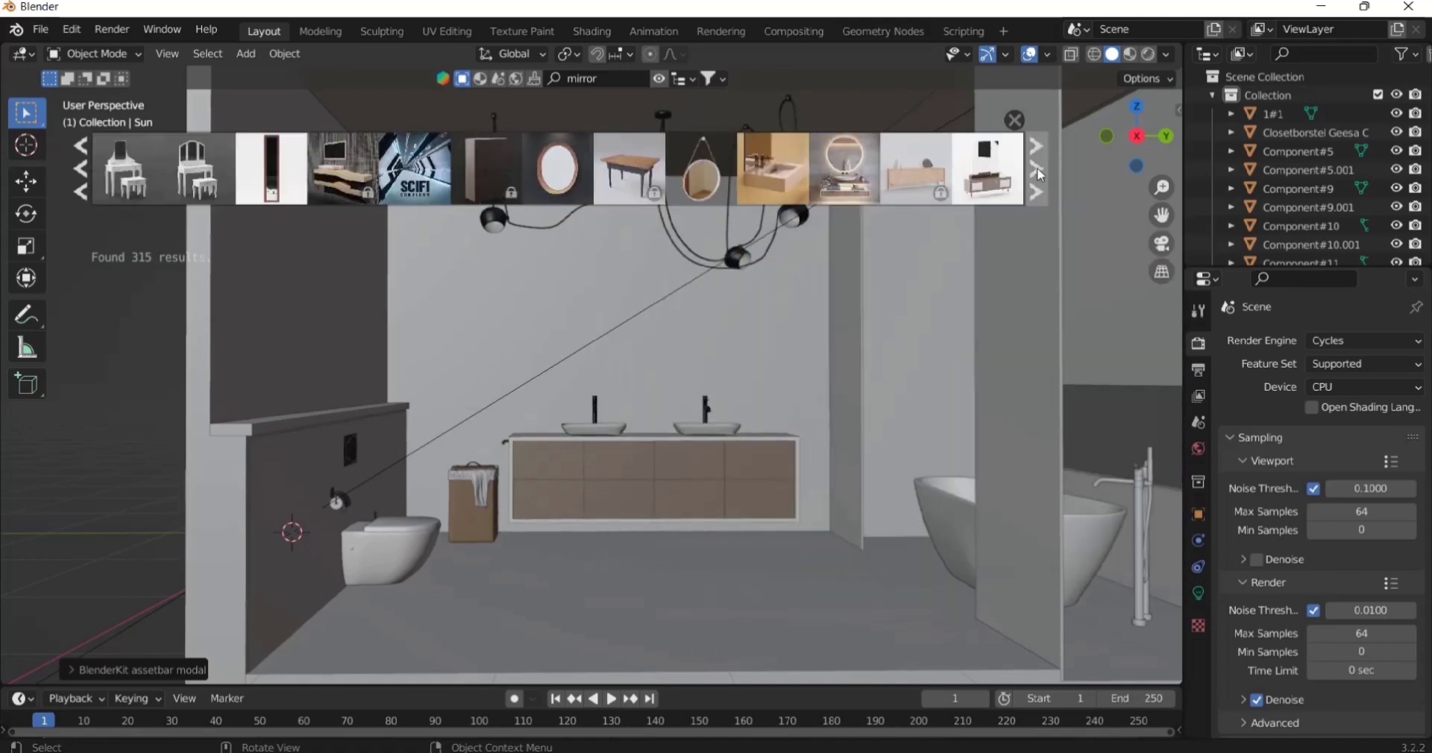
mouse_move(841, 175)
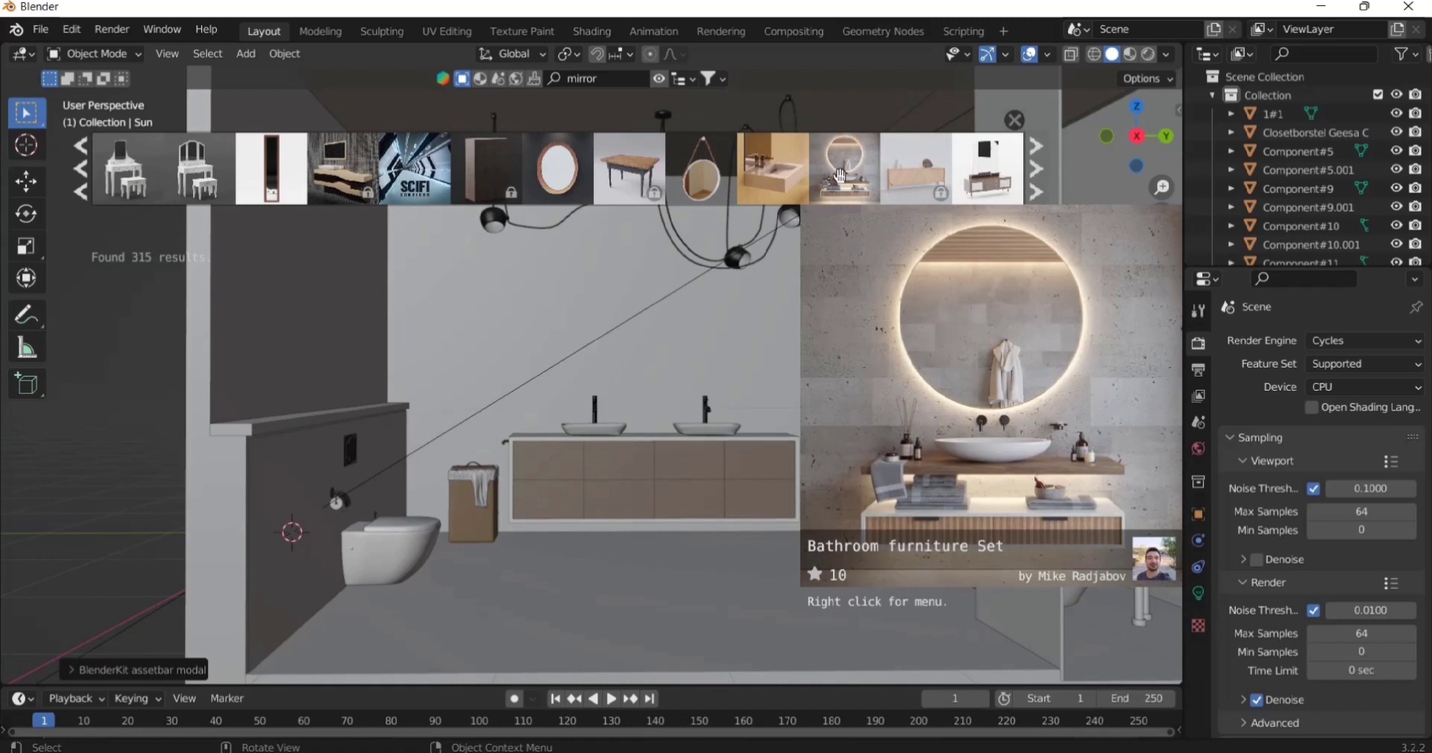
left_click_drag(841, 175, 82, 511)
scroll(134, 485, "down", 2)
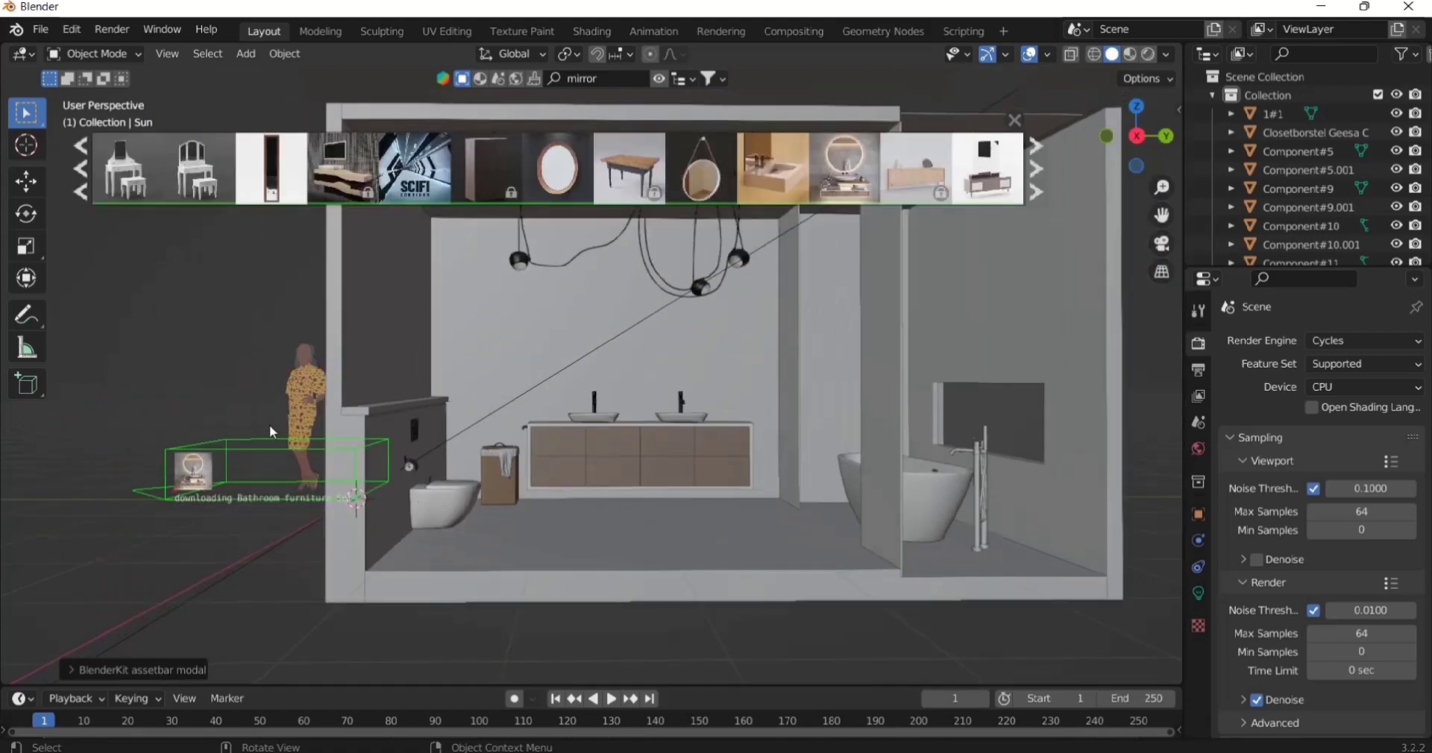
scroll(986, 125, "down", 3)
left_click(1014, 120)
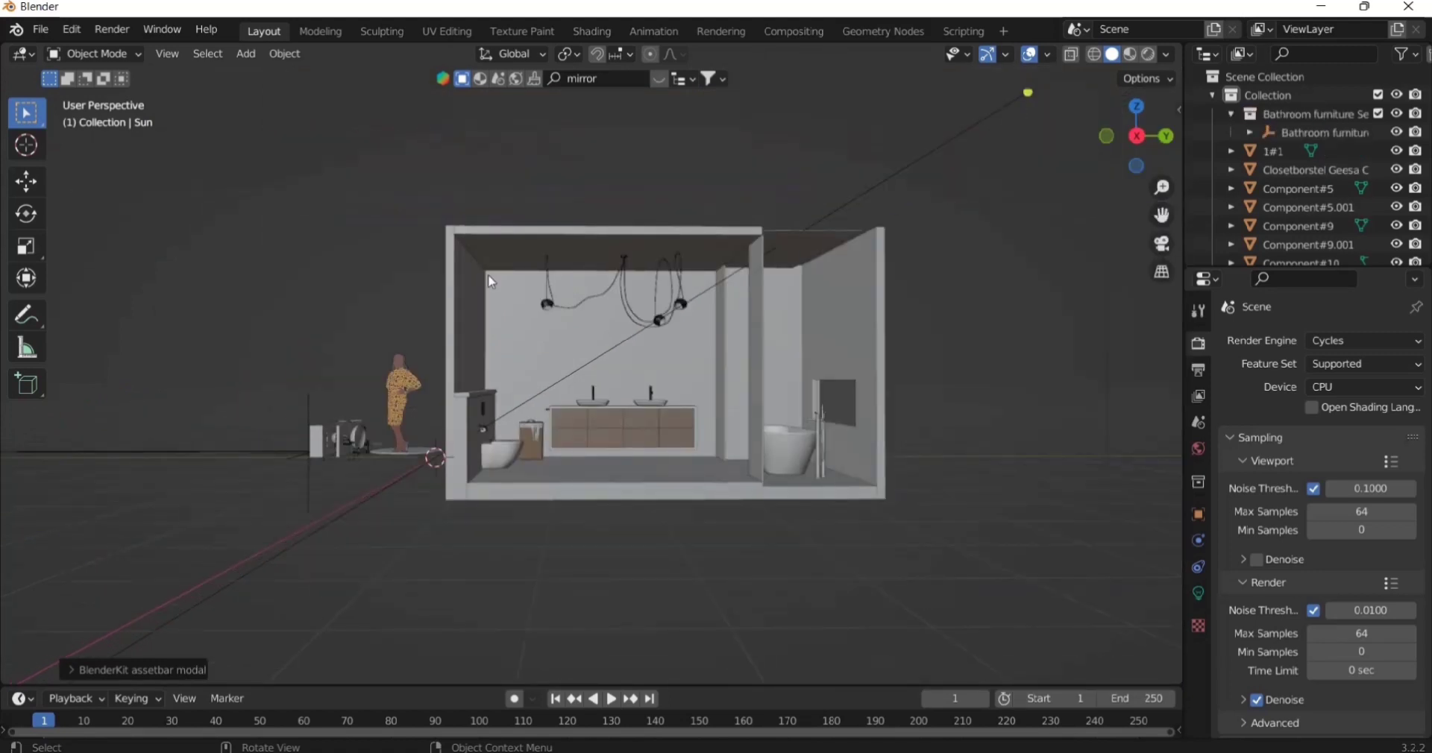
- In top view, delete the sink, the long upper shelf and the bottles at its right end from the placed furniture set
key("KP_7")
scroll(474, 360, "down", 3)
scroll(496, 553, "up", 2)
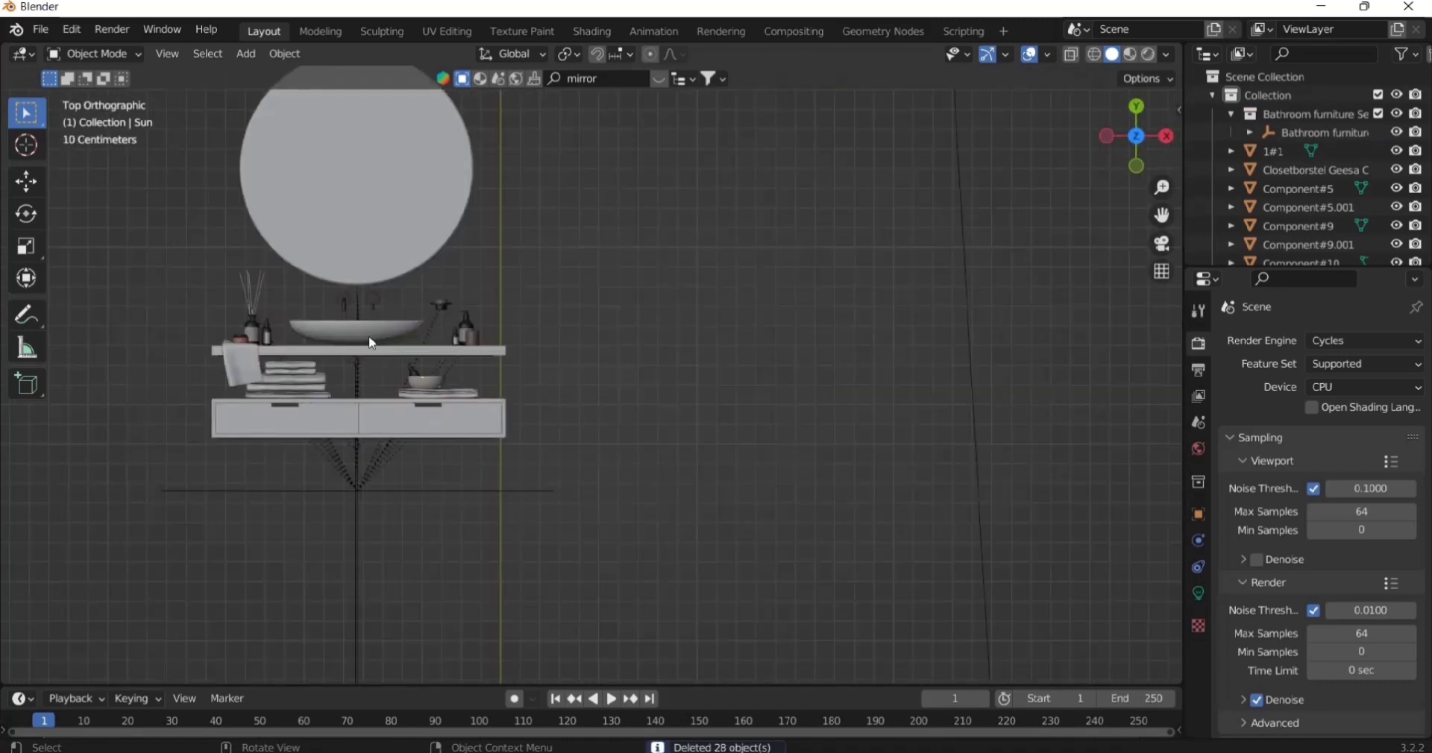
left_click(368, 336)
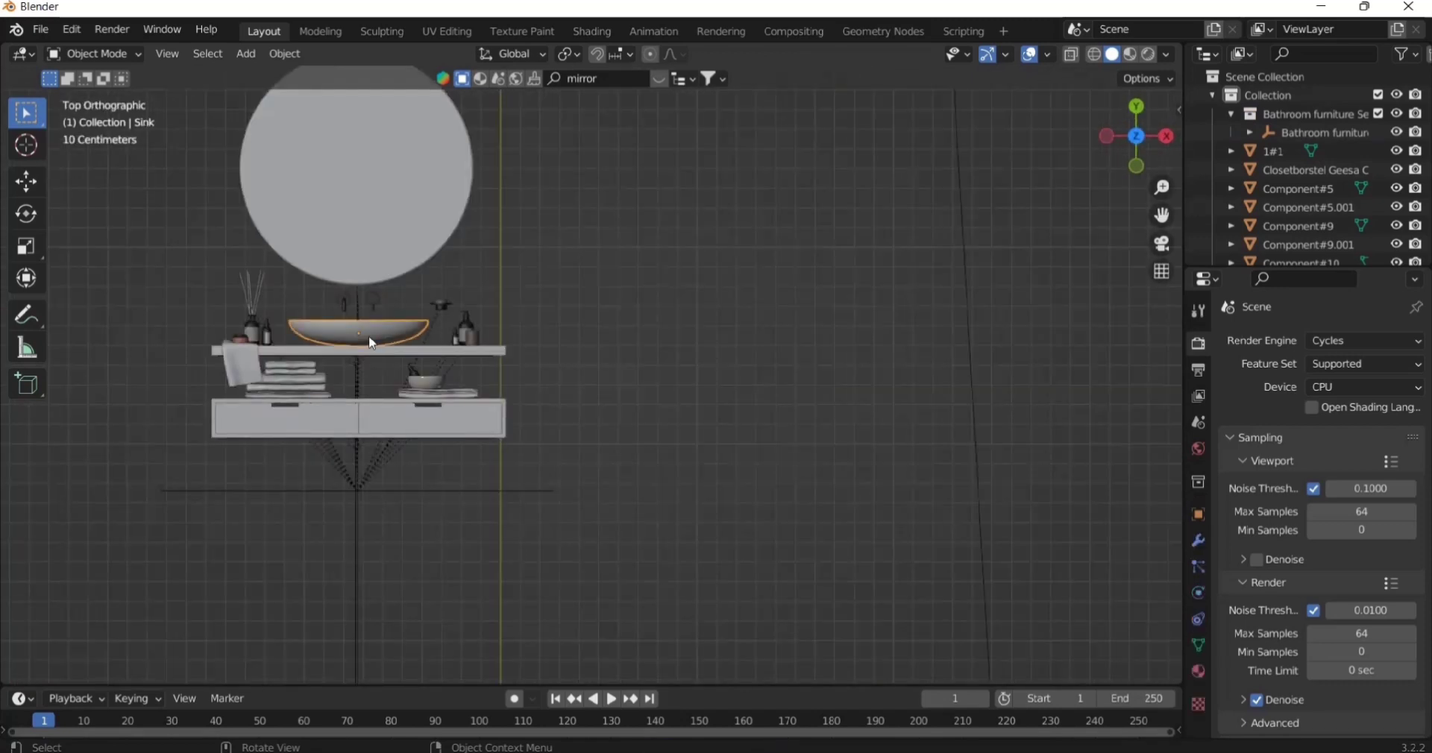
key("Delete")
left_click(388, 355)
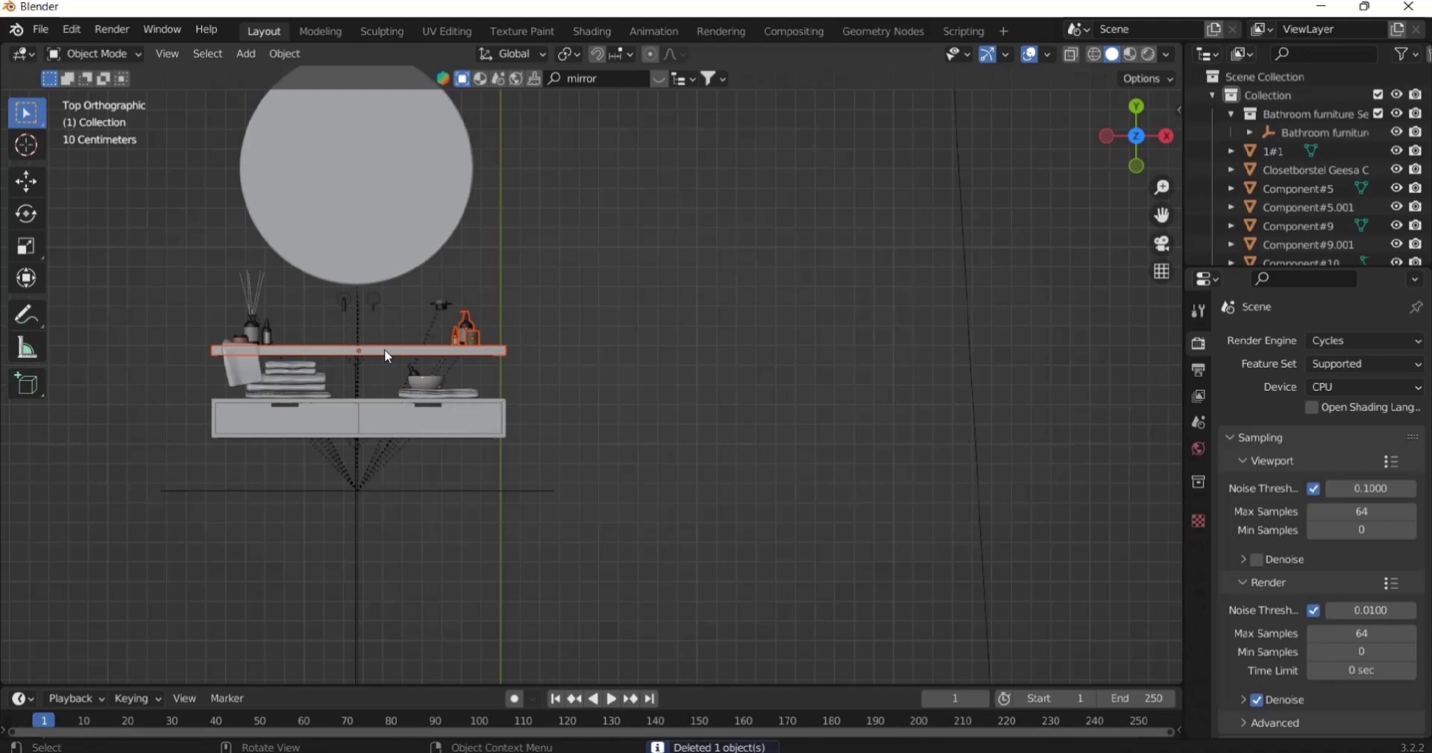
- Try deleting the drawer unit, towels and the furniture set's parent empty together, and undo that deletion
key("alt+a")
key("a")
key("Delete")
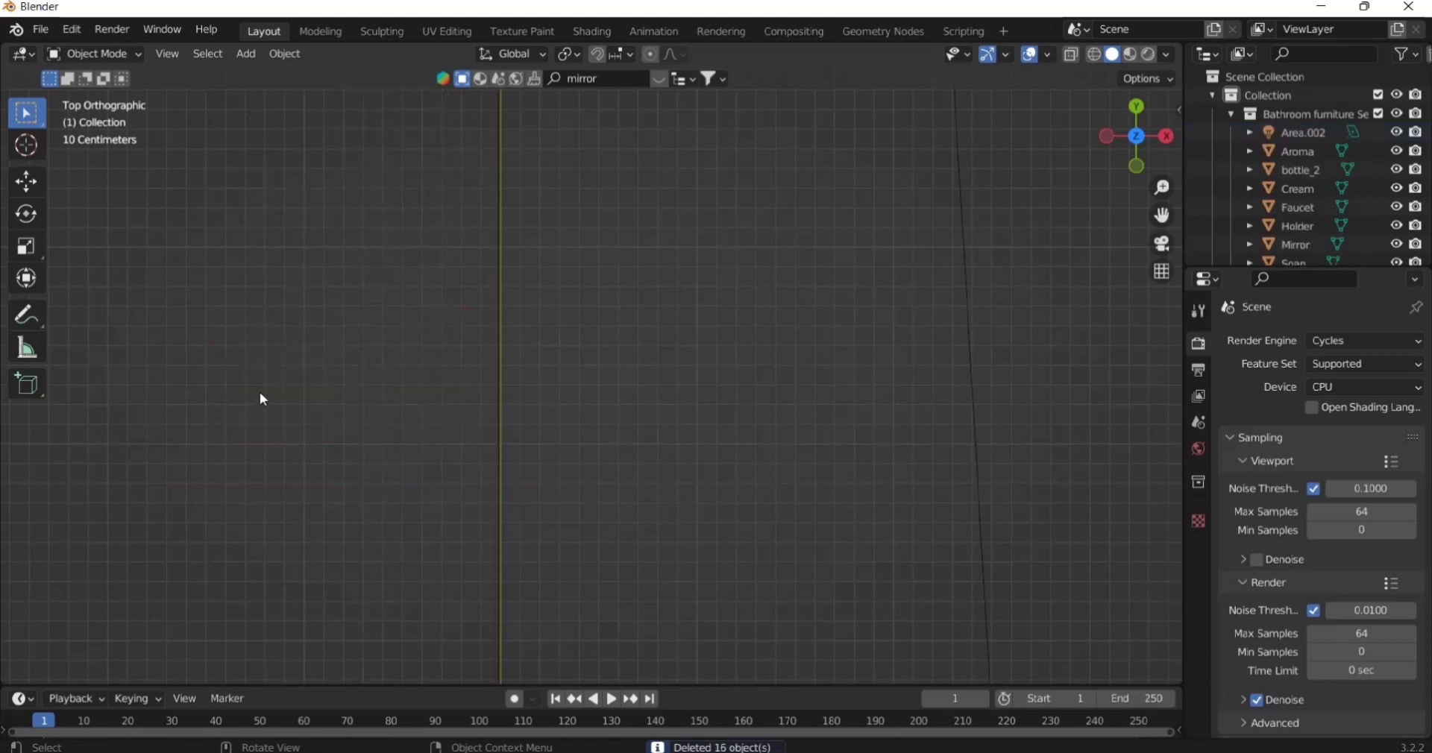
key("ctrl+z")
key("ctrl+z")
key("ctrl+z")
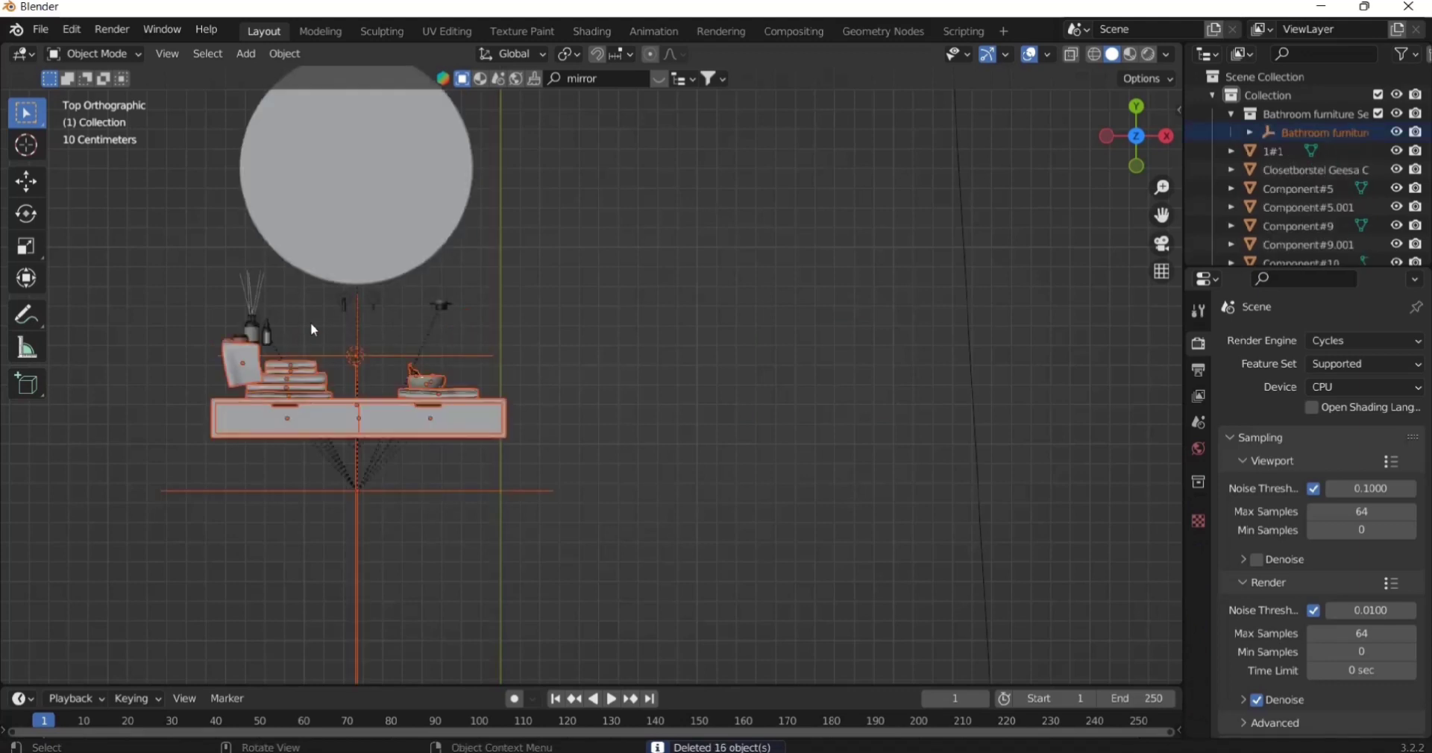
- Delete the remaining books, bottles, bowl and drawer unit of the furniture set, leaving only the round mirror
key("Delete")
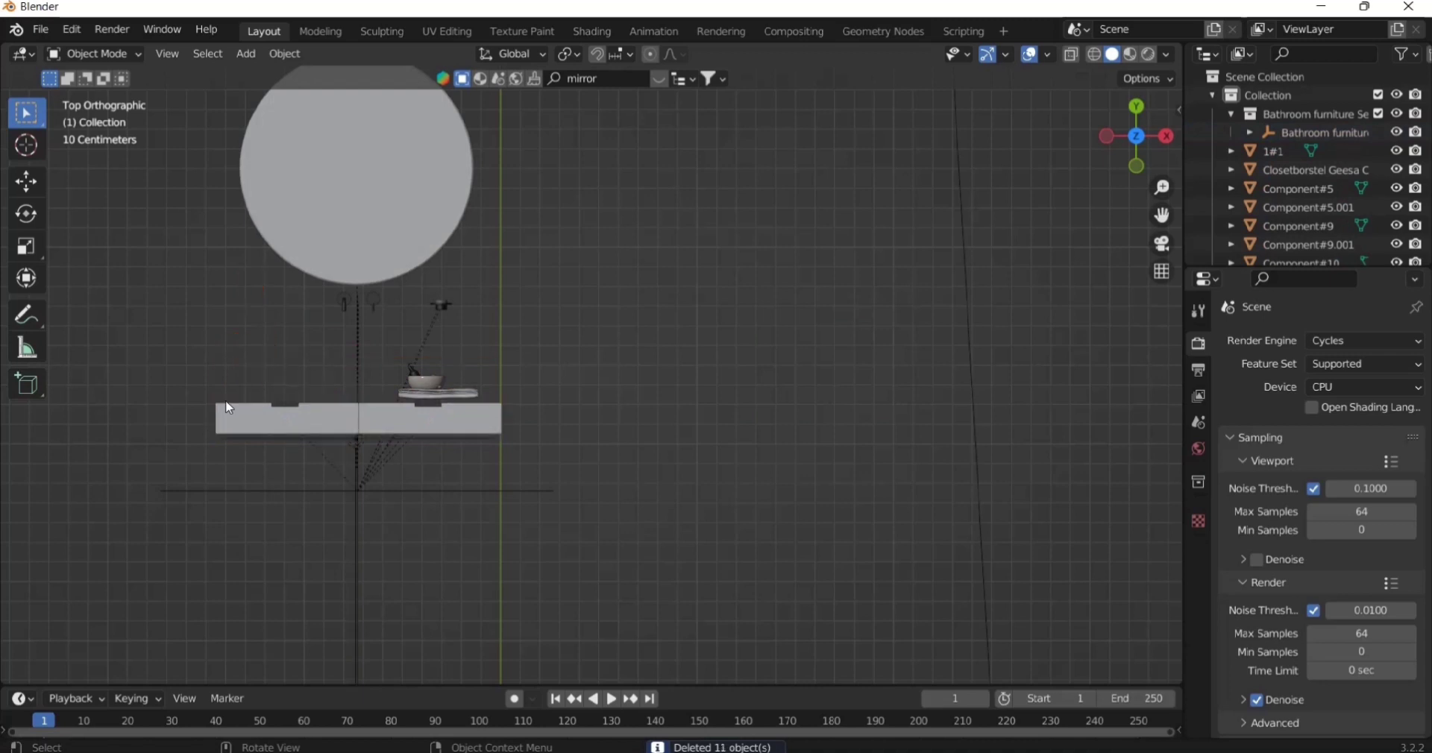
left_click(230, 447)
key("Delete")
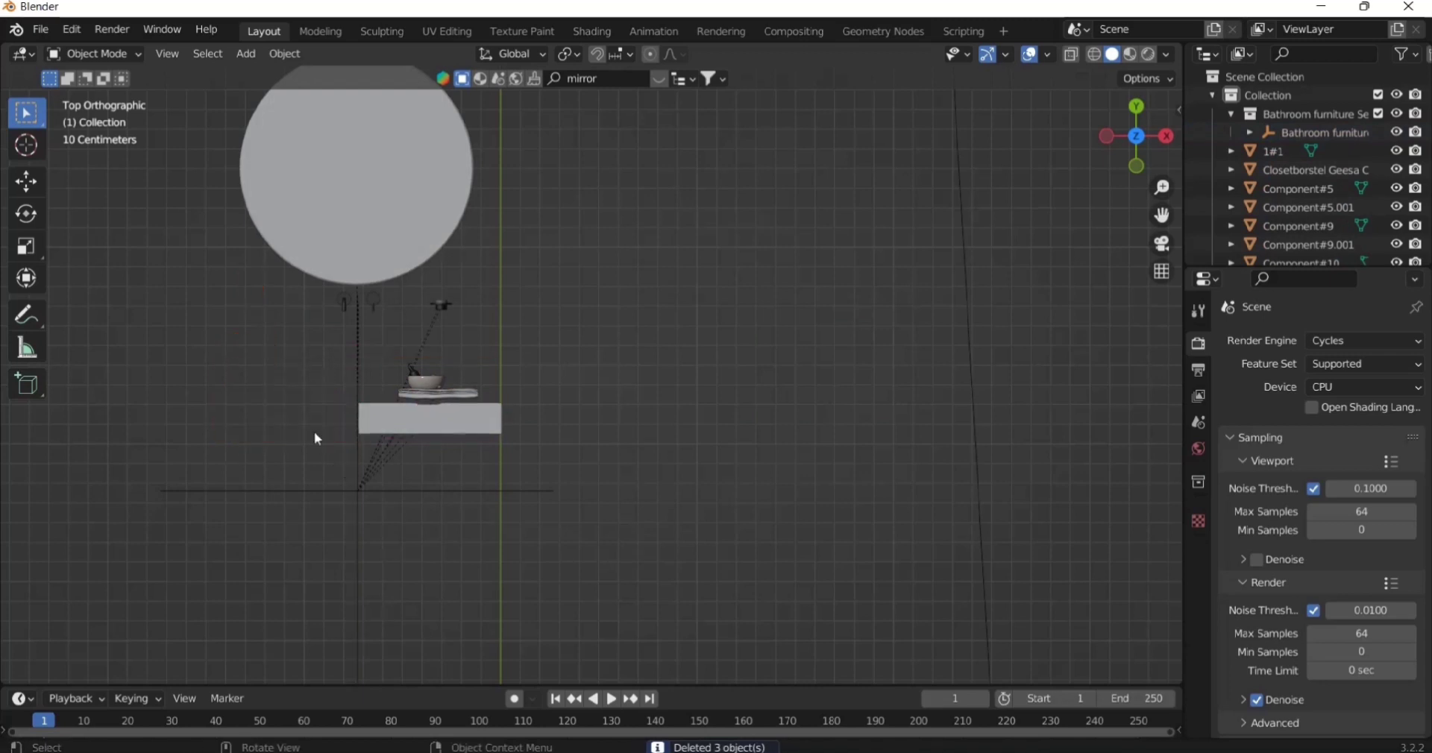
left_click_drag(527, 298, 388, 462)
key("Delete")
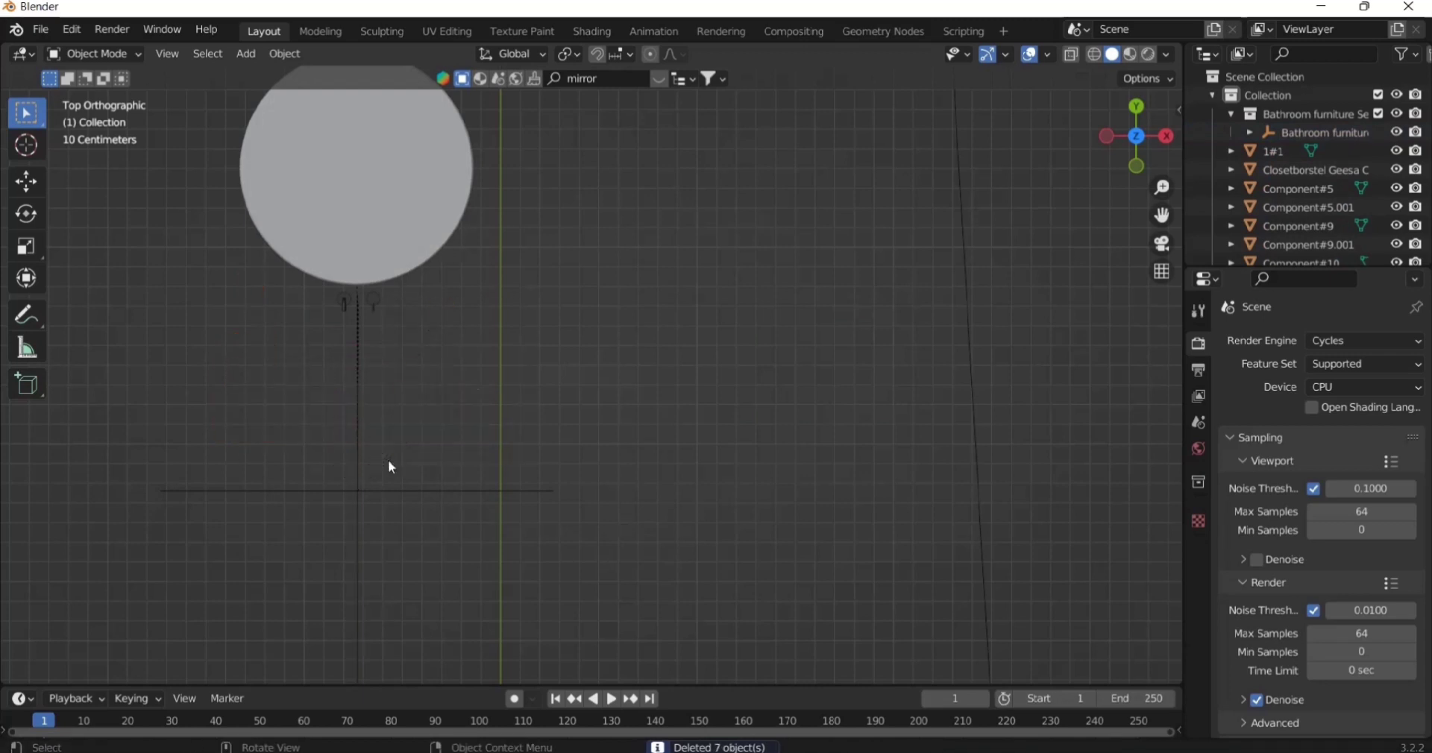
left_click(364, 306)
middle_click_drag(362, 306, 463, 413)
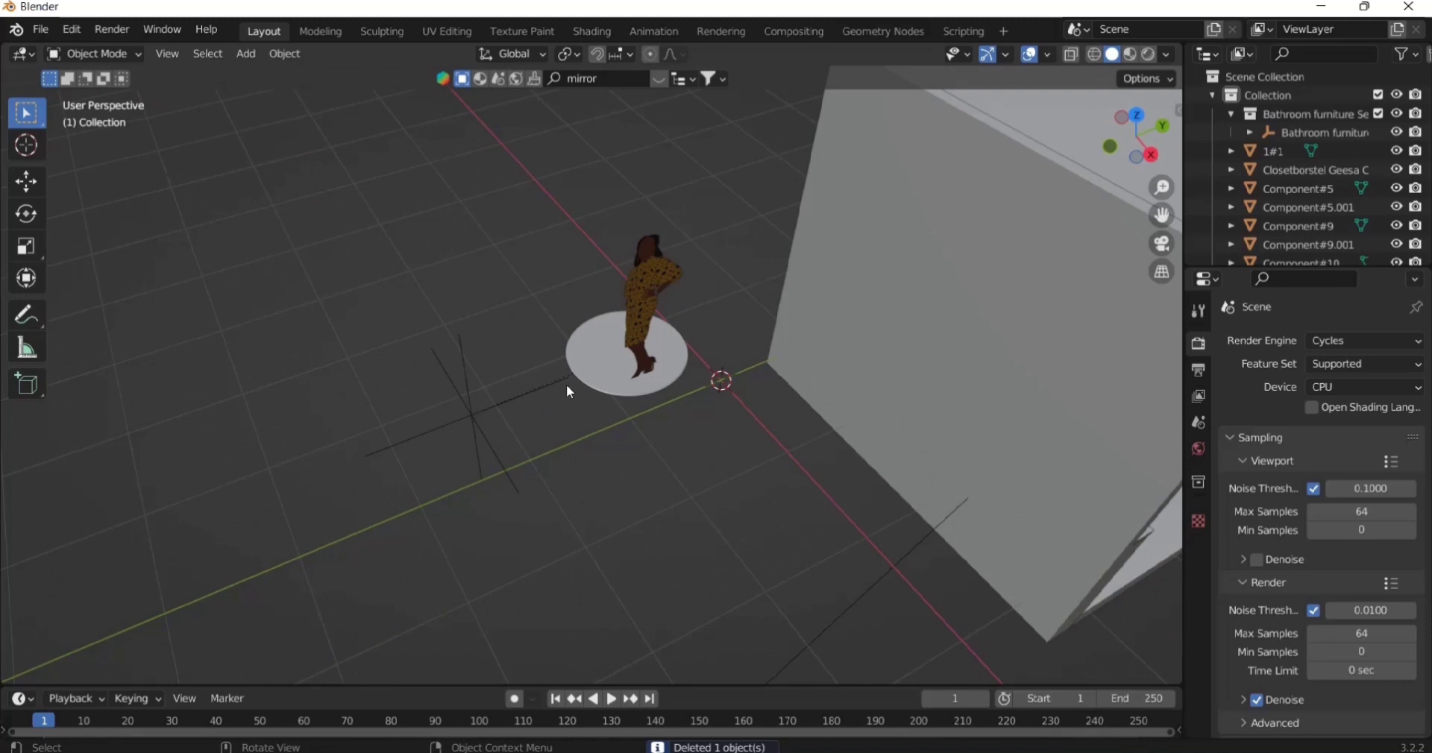
- Rotate the round mirror -90° about the X axis so it stands upright
left_click(597, 372)
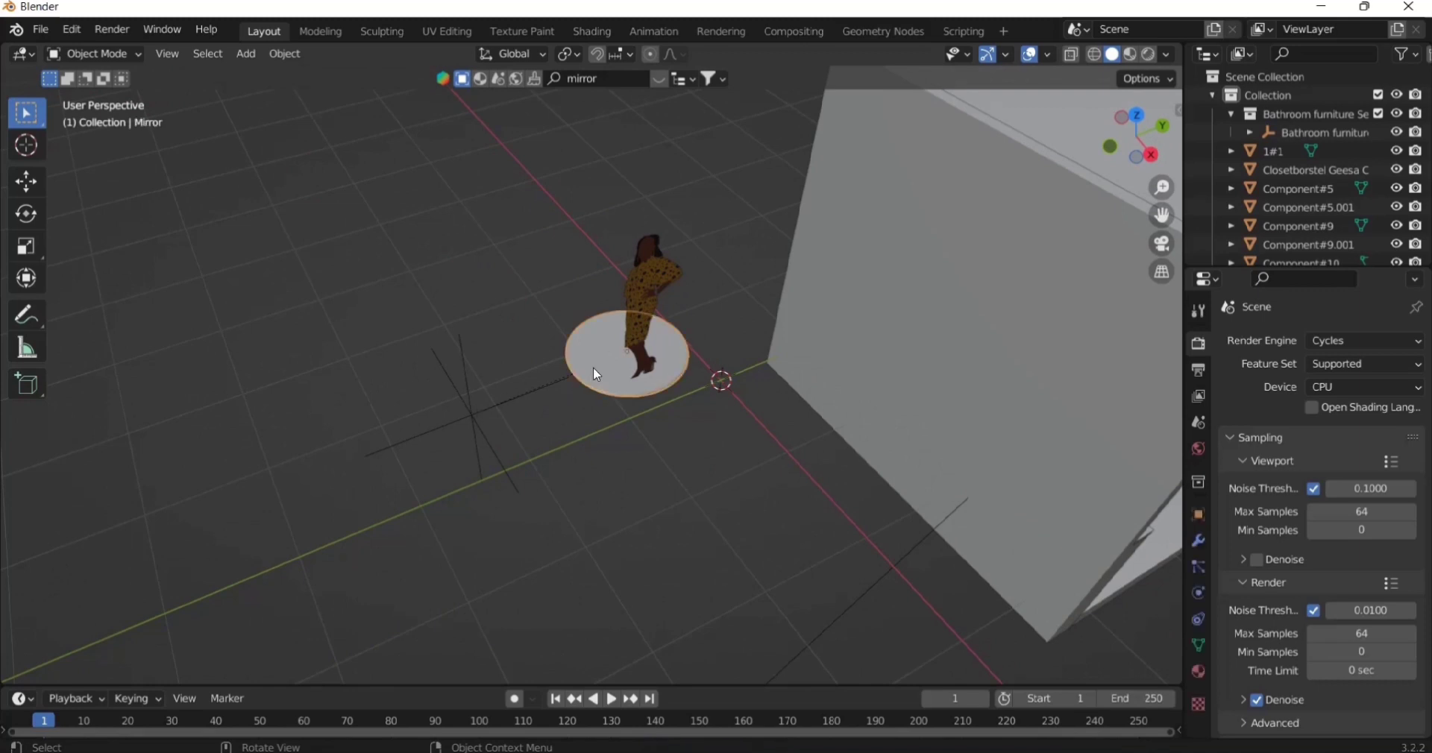
key("r")
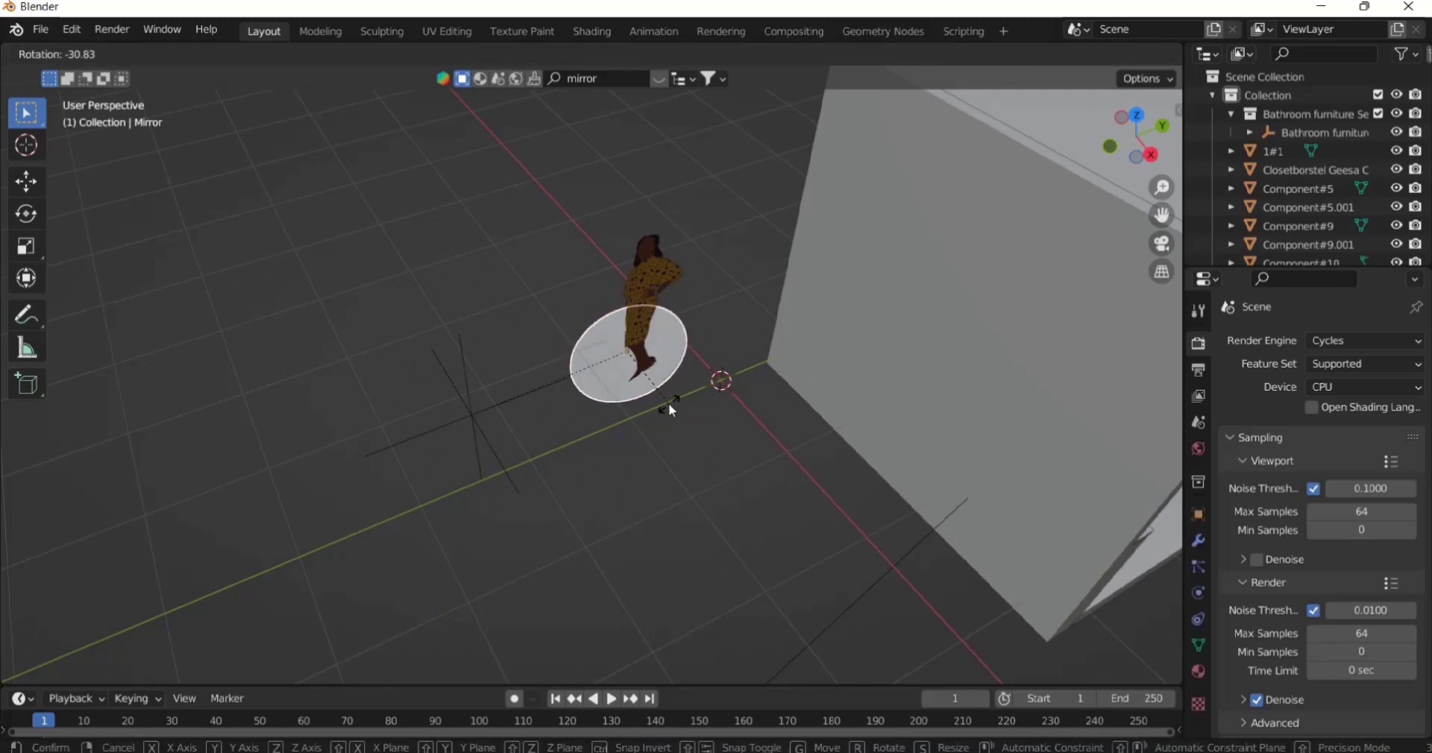
key("x")
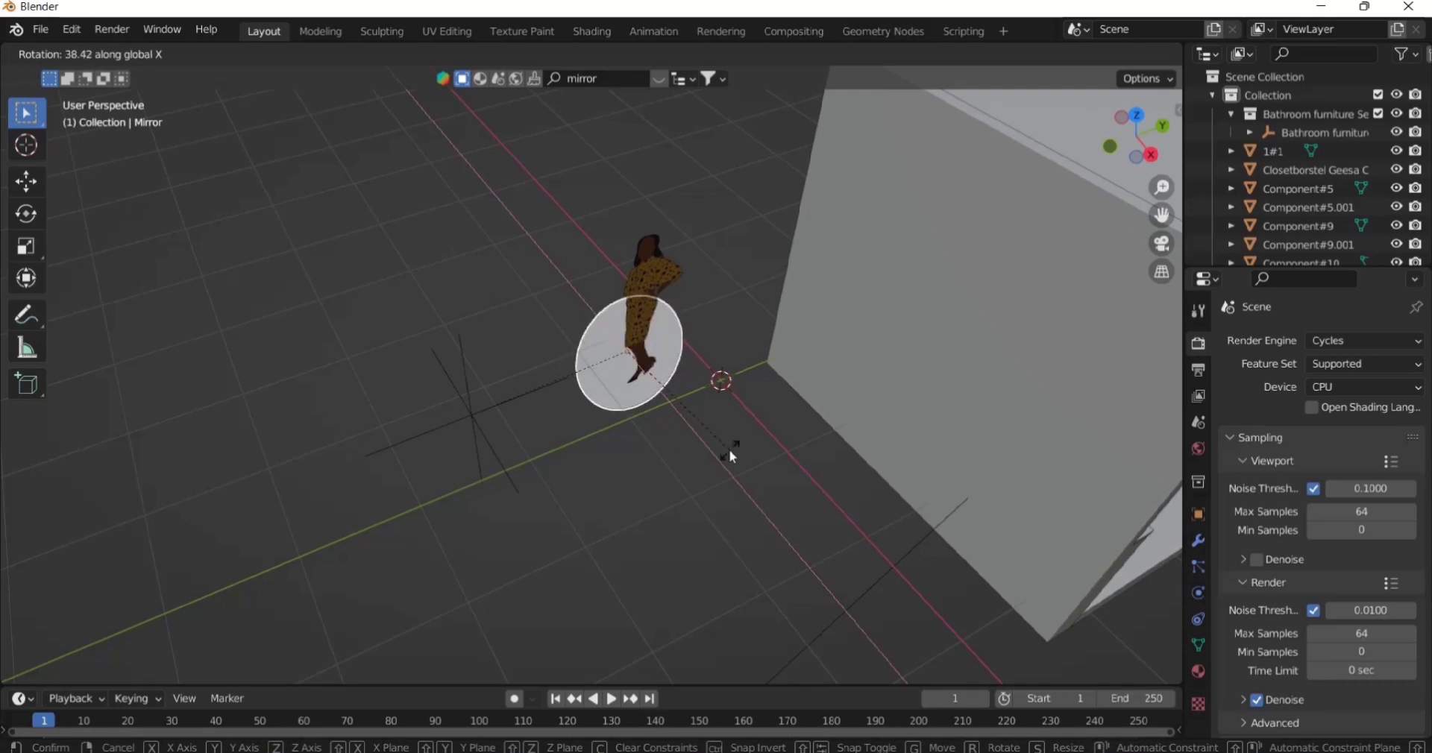
type("-90")
key("Return")
- In top view, move the mirror along the Y and X axes into the bathroom
middle_click_drag(731, 457, 708, 526)
key("KP_7")
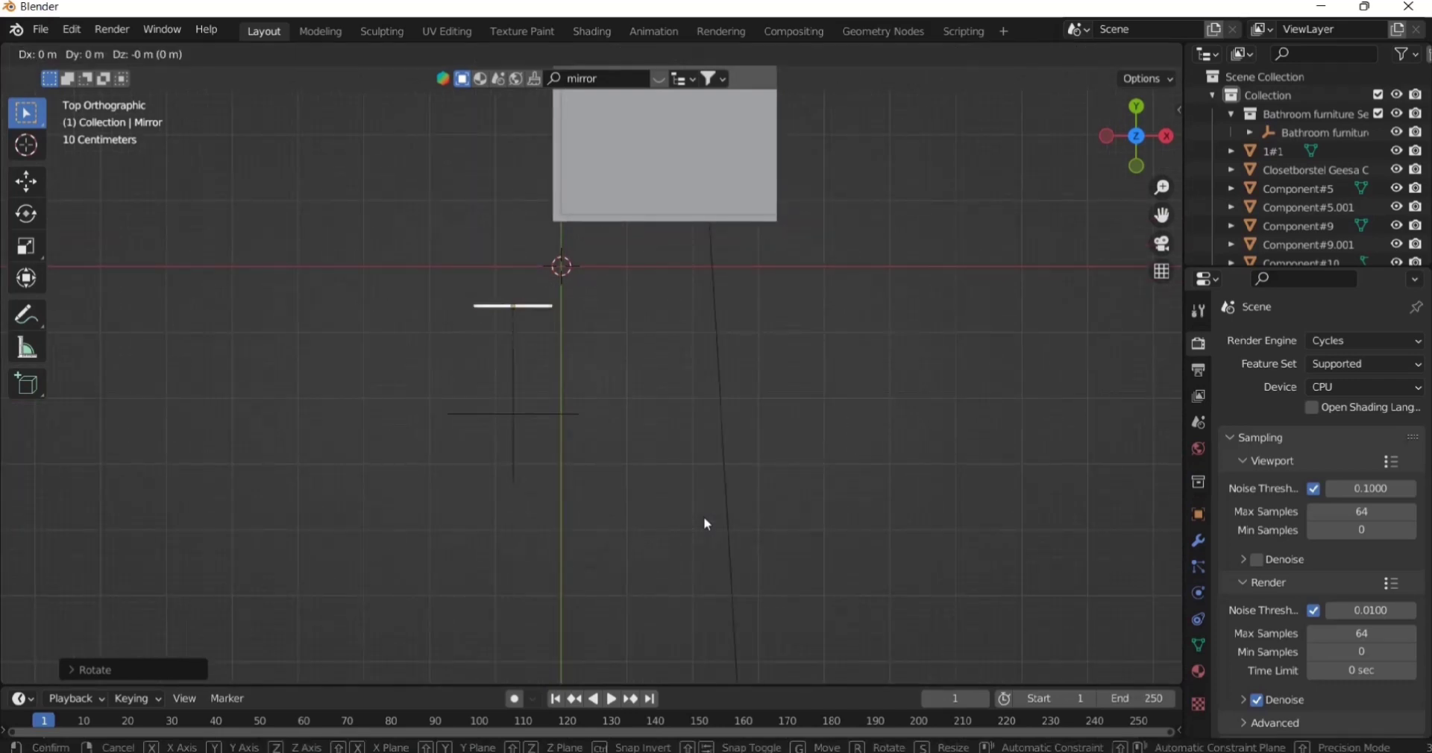
key("g")
key("y")
left_click(698, 388)
key("g")
key("x")
left_click(790, 390)
scroll(709, 300, "up", 2)
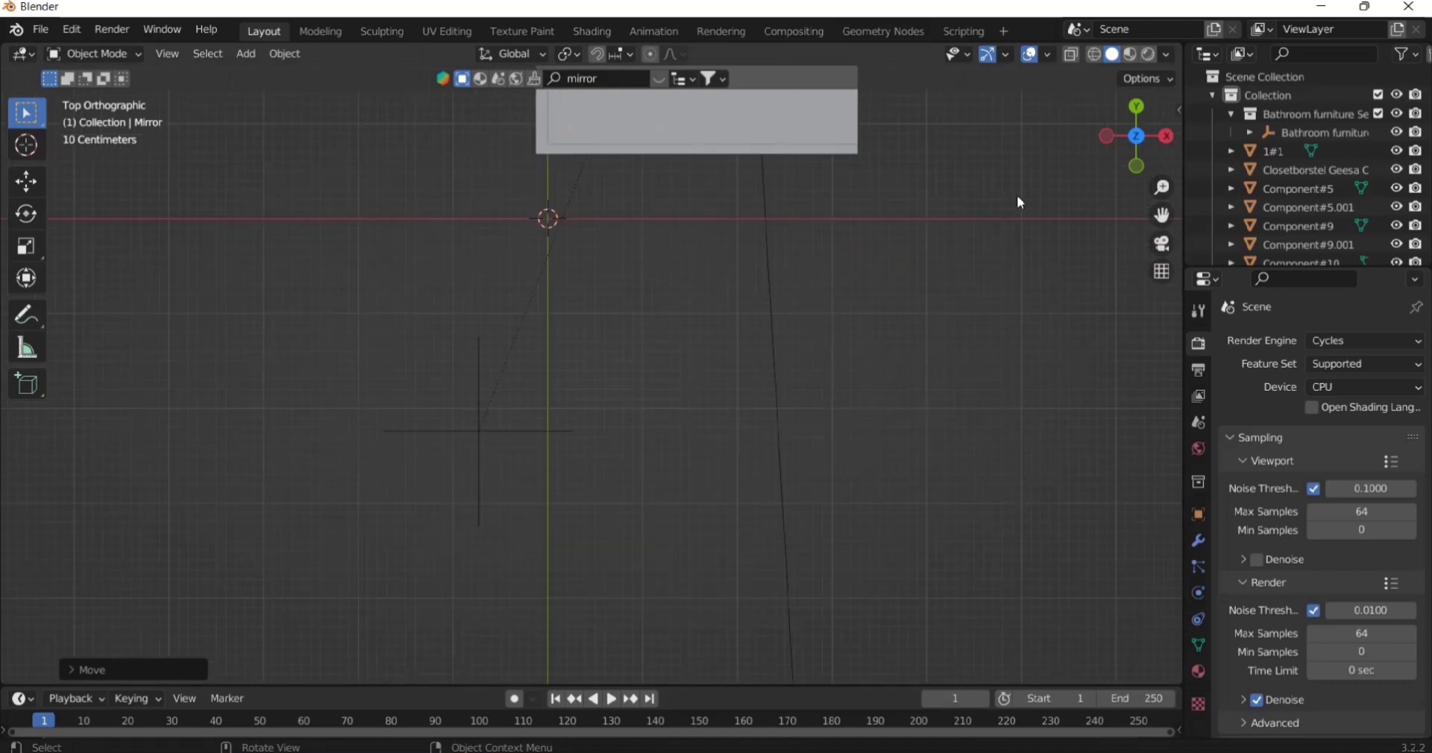
left_click_drag(1162, 215, 1183, 404)
scroll(647, 170, "up", 1)
- Rotate the mirror 90° in top view so it runs parallel to the washbasin wall
key("r")
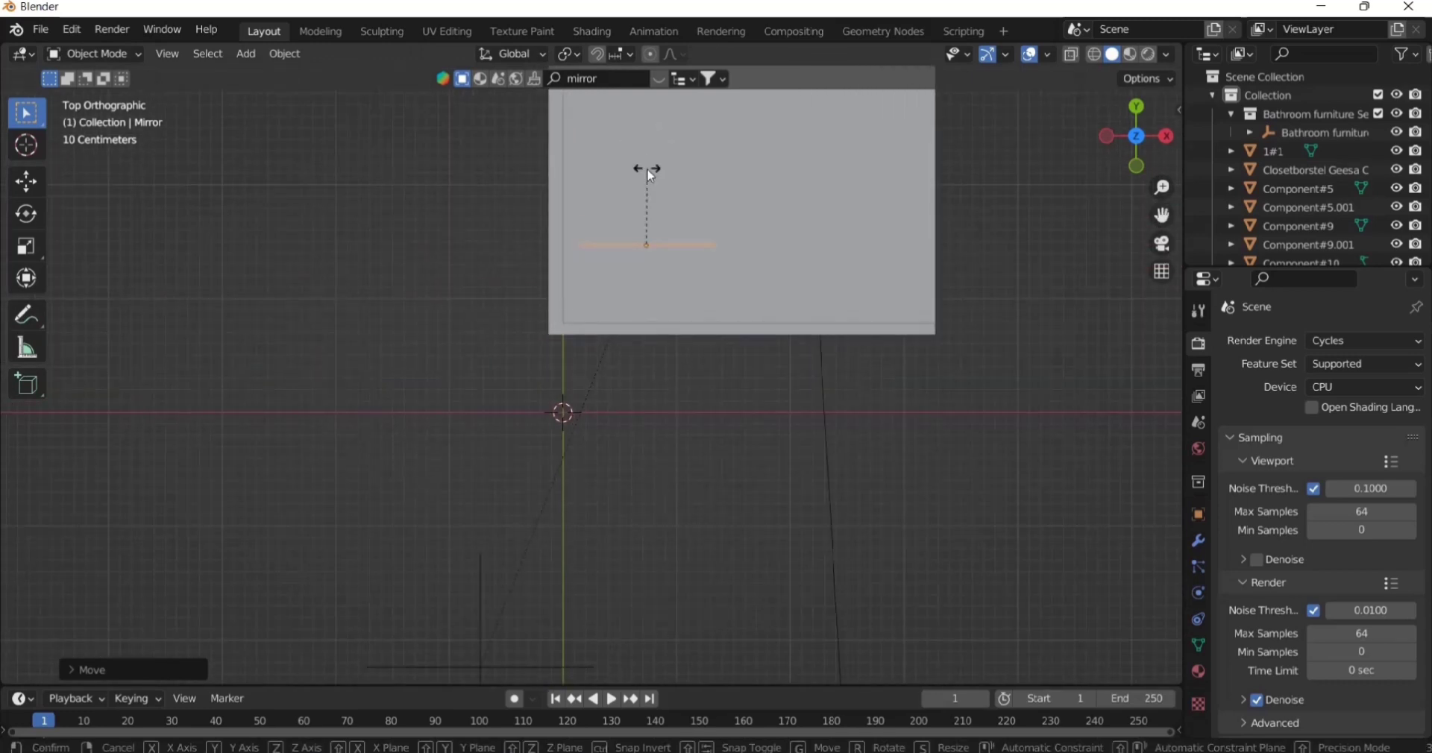
type("90")
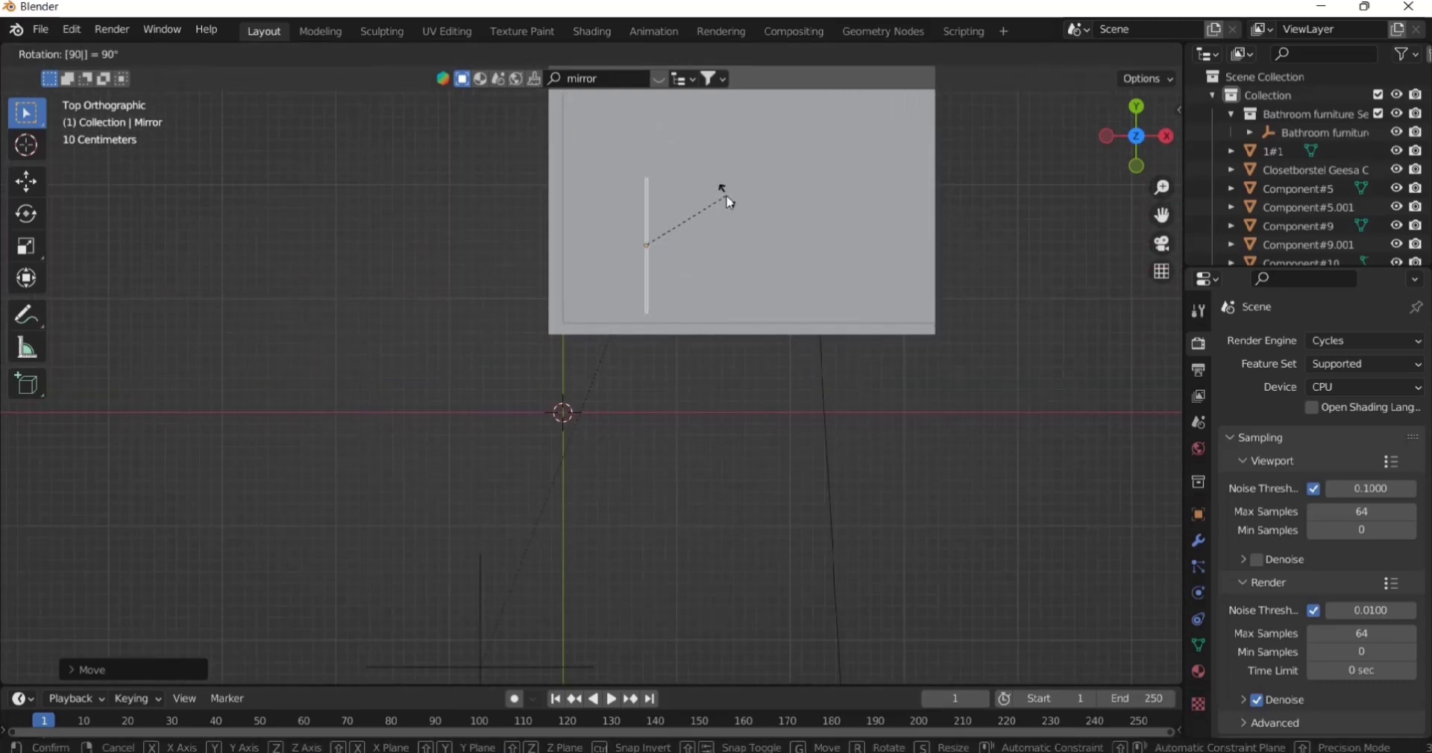
key("Return")
- In right view, raise the mirror along the Z axis to a height above the washbasins
middle_click_drag(738, 239, 813, 397)
key("KP_3")
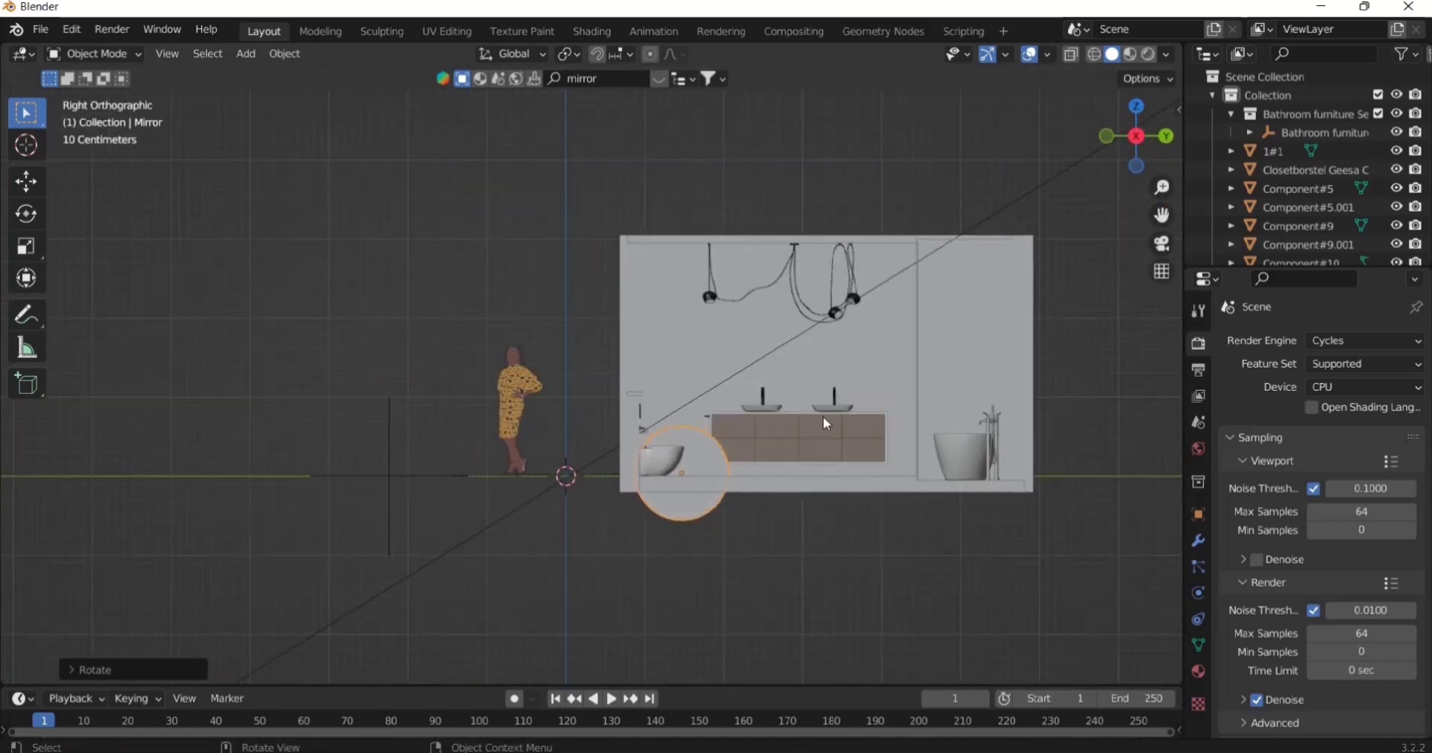
key("g")
key("z")
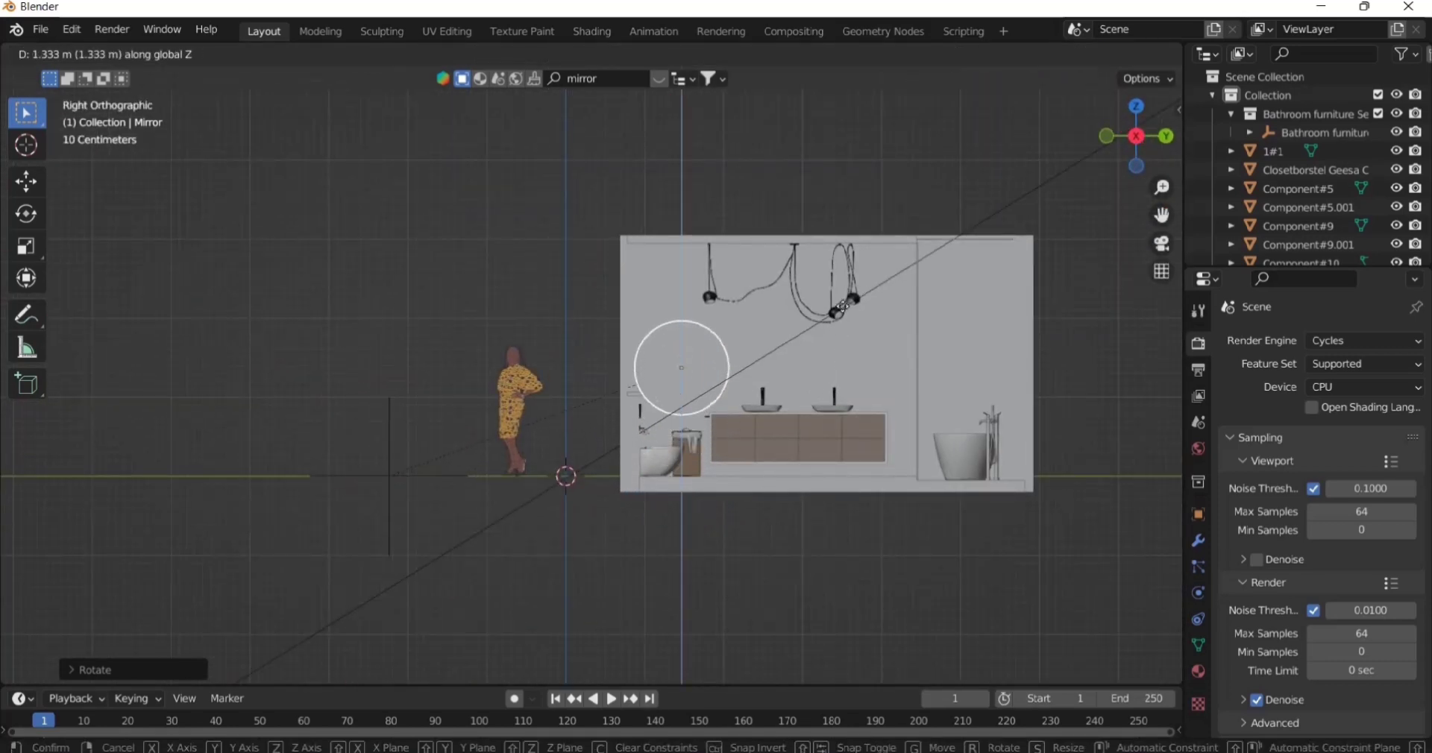
left_click(846, 296)
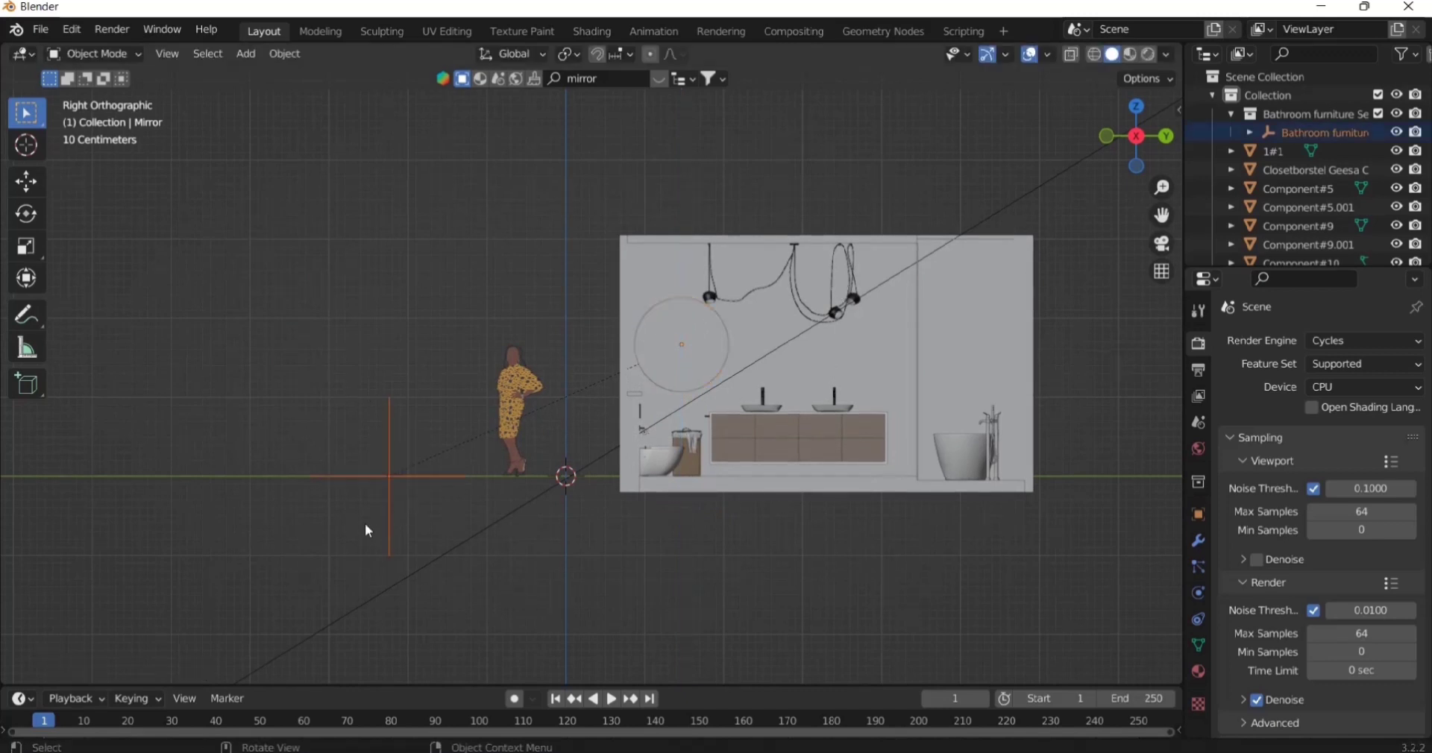
- Move the furniture set's parent empty along the Y axis to bring the mirror over the washbasin cabinet
key("g")
key("y")
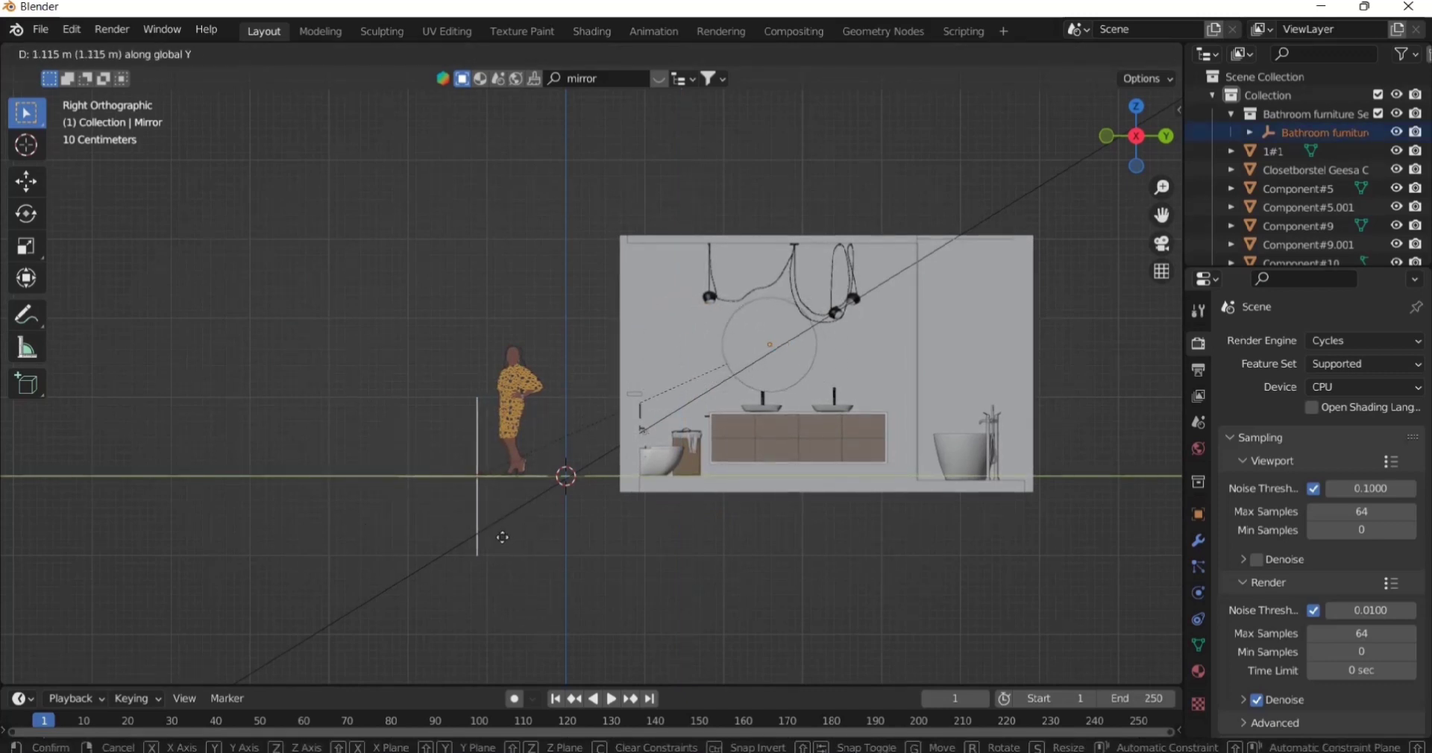
left_click(567, 550)
- Clear the selection and turn off the Relationship Lines overlay in the viewport
scroll(873, 472, "up", 2)
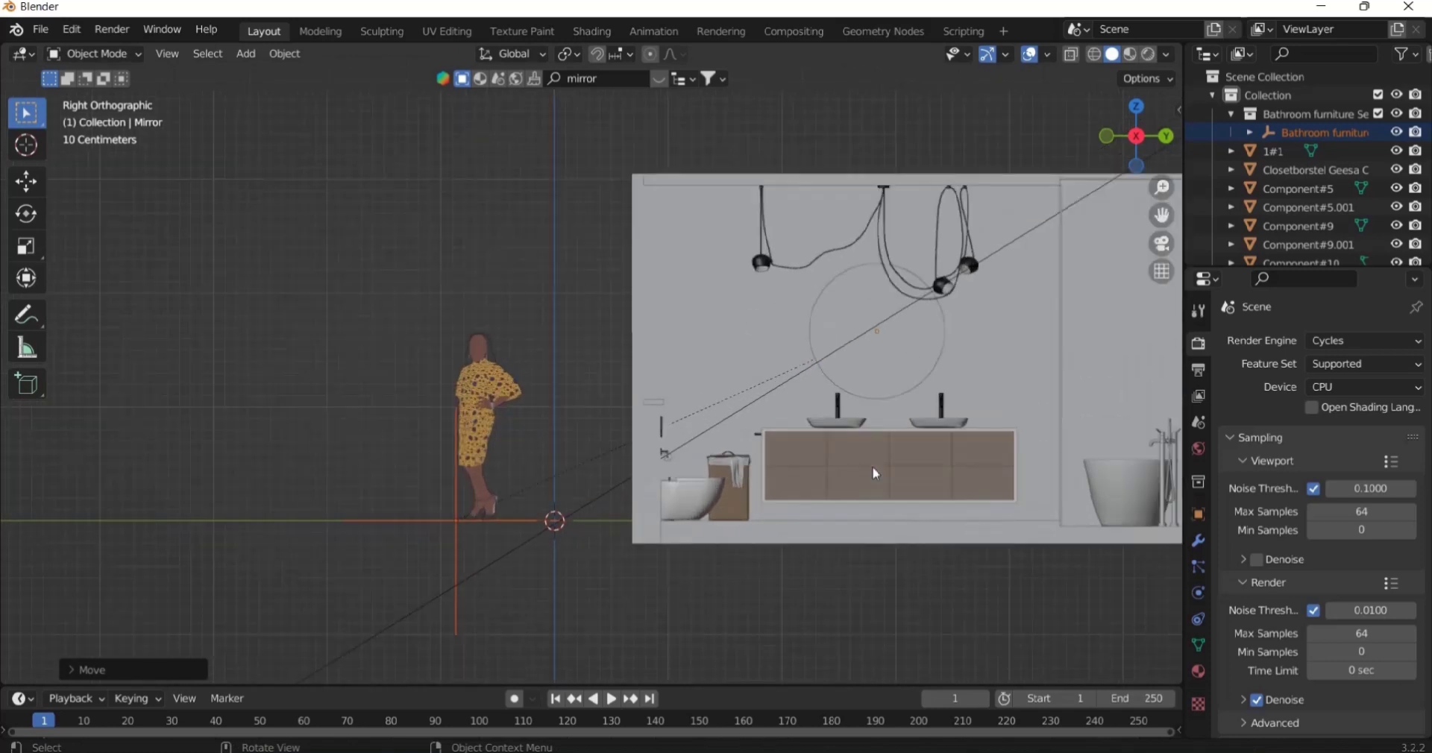
left_click(862, 129)
left_click_drag(1161, 216, 1052, 220)
scroll(776, 384, "up", 3)
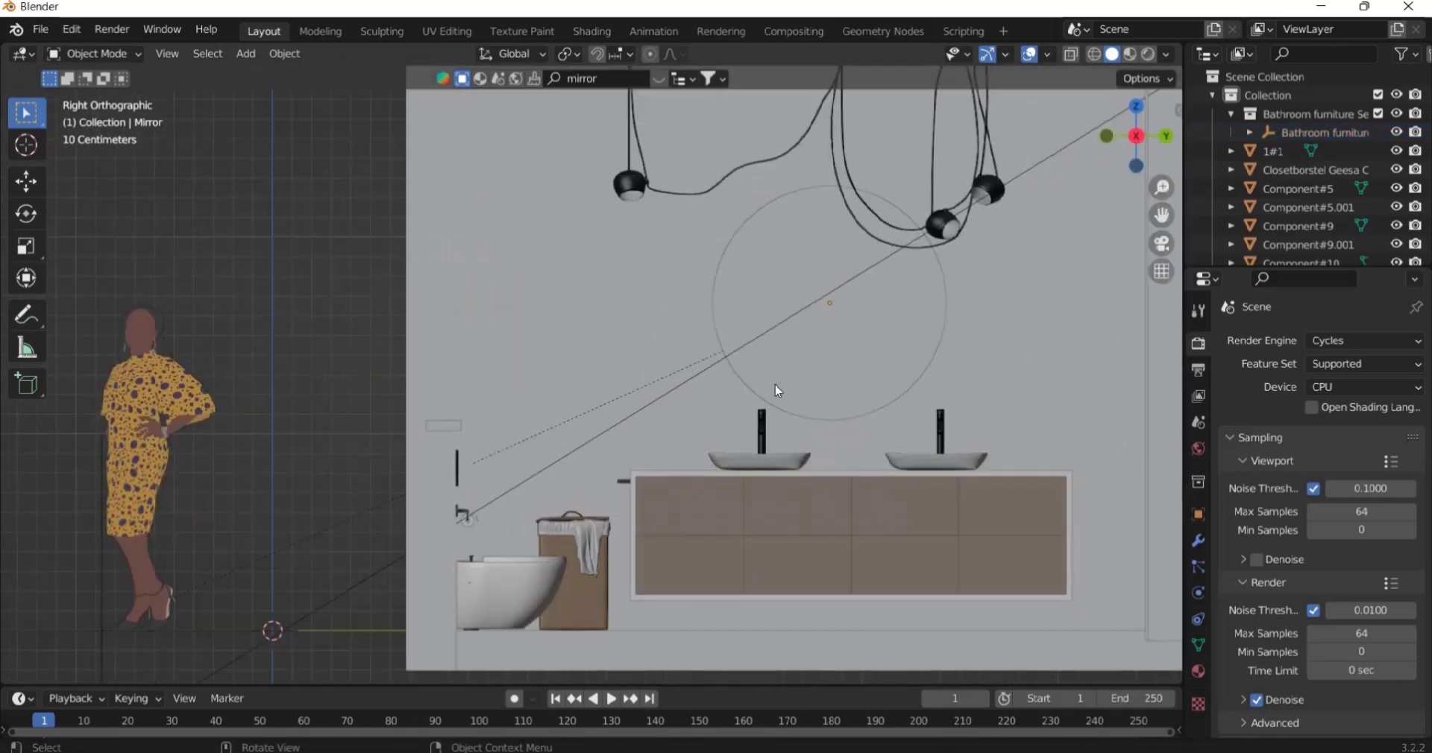
left_click(1046, 55)
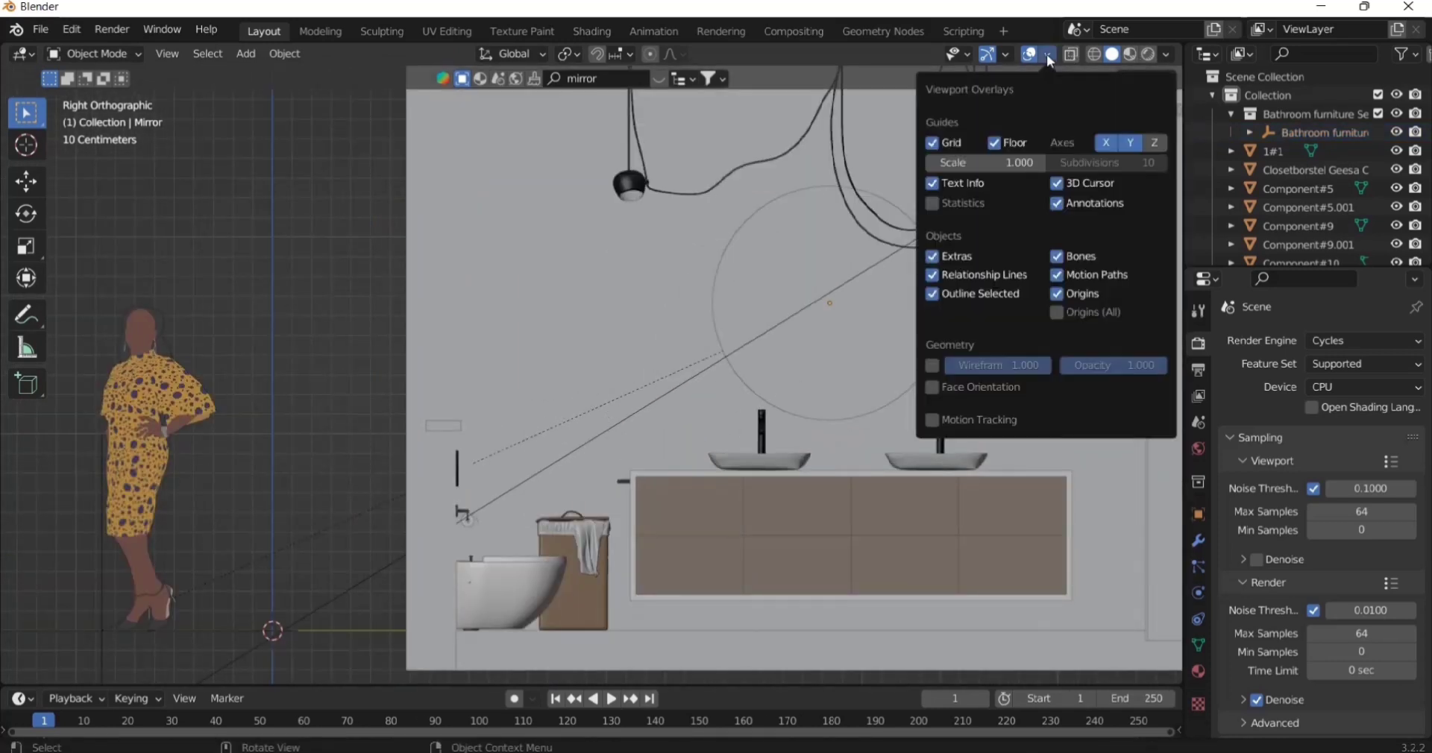
left_click(932, 275)
- Shift the mirror along the Y axis to centre it between the two washbasins
scroll(387, 341, "down", 2)
left_click_drag(1170, 213, 1161, 215)
scroll(902, 335, "up", 1)
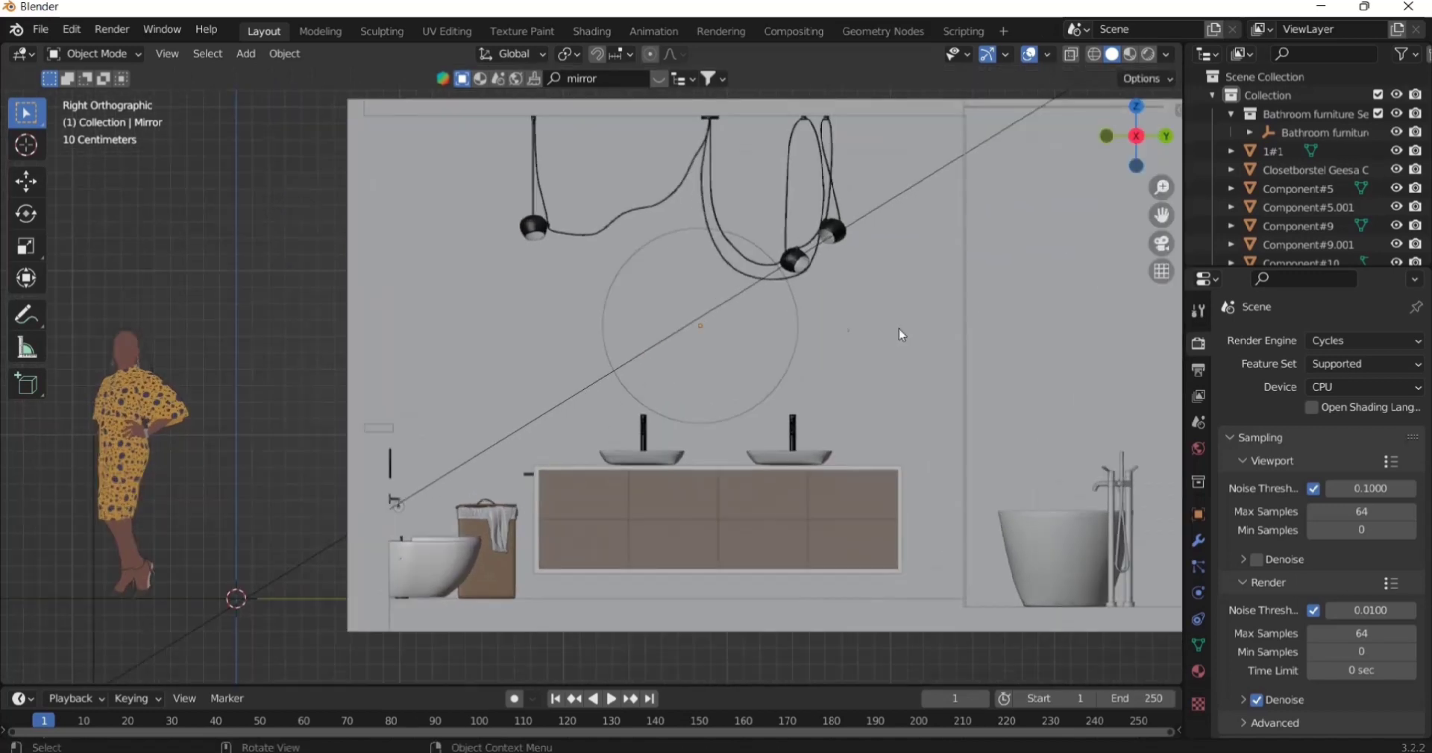
key("g")
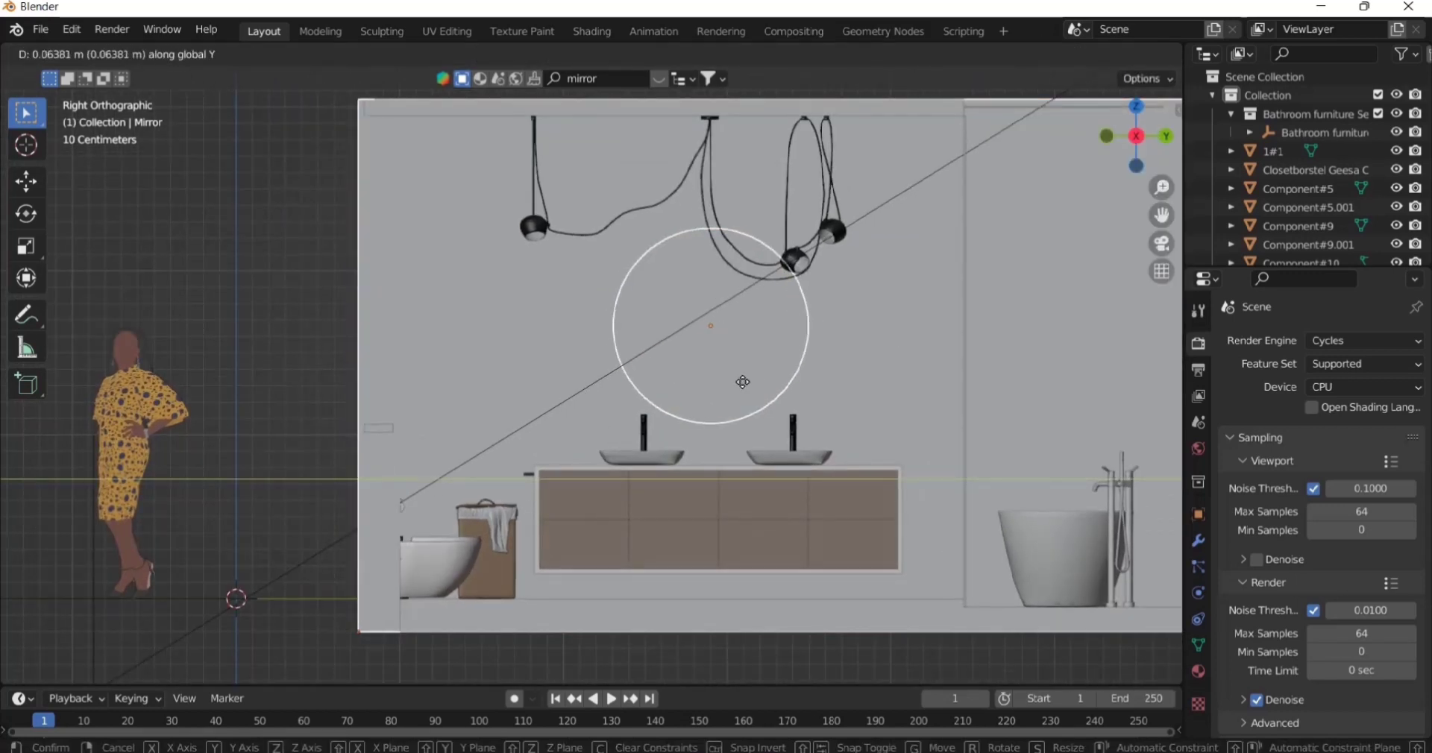
left_click(739, 382)
middle_click_drag(729, 396, 638, 382)
scroll(716, 418, "down", 6)
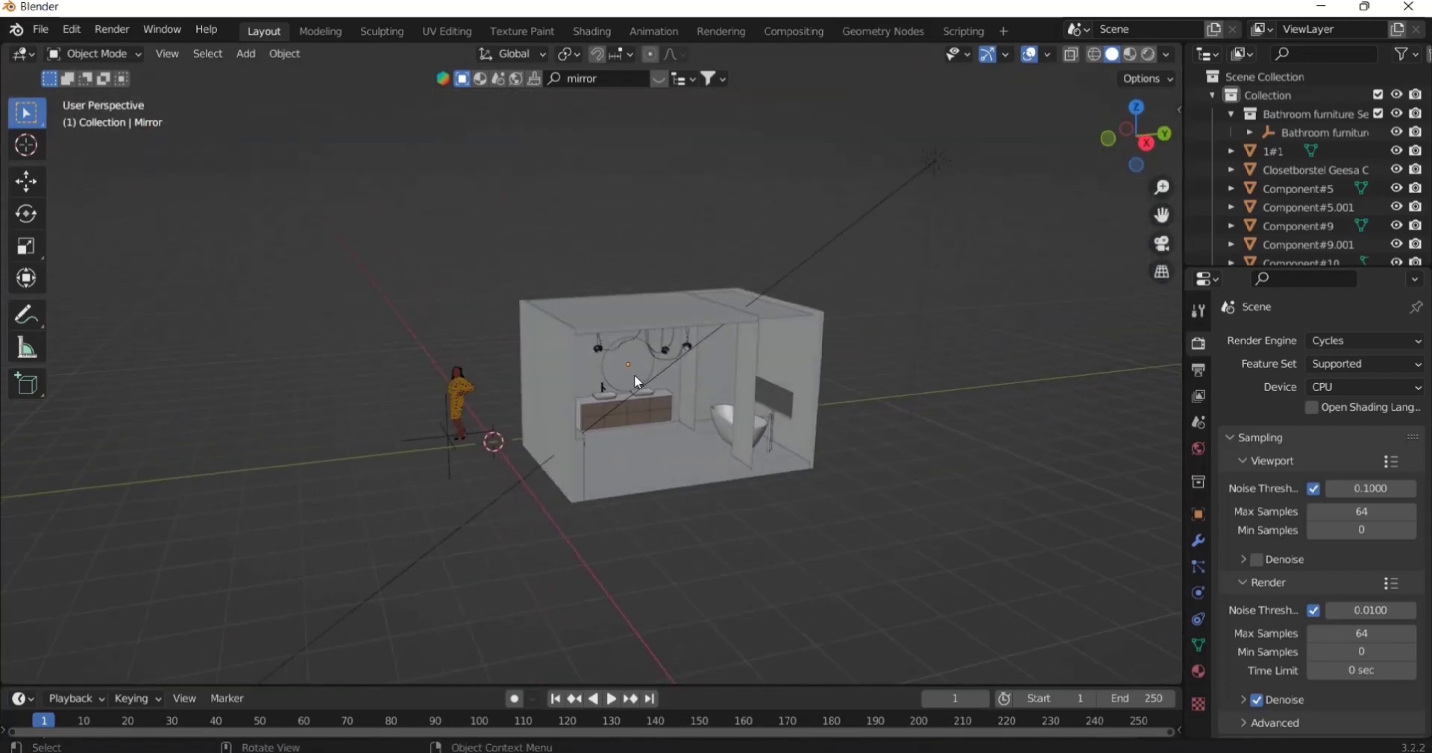
key("g")
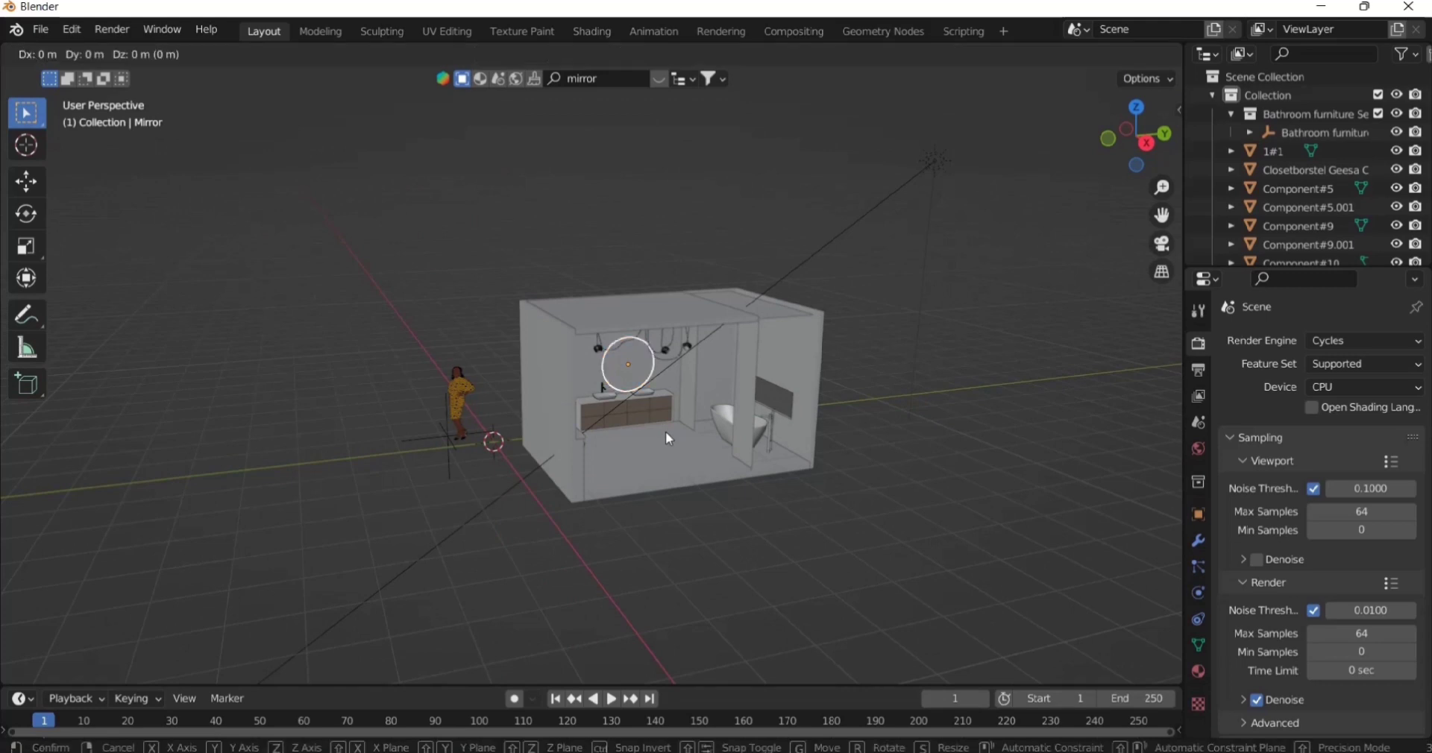
key("y")
left_click(670, 433)
- In top view, move the mirror along the X axis against the wall behind the washbasins
middle_click_drag(671, 433, 651, 328)
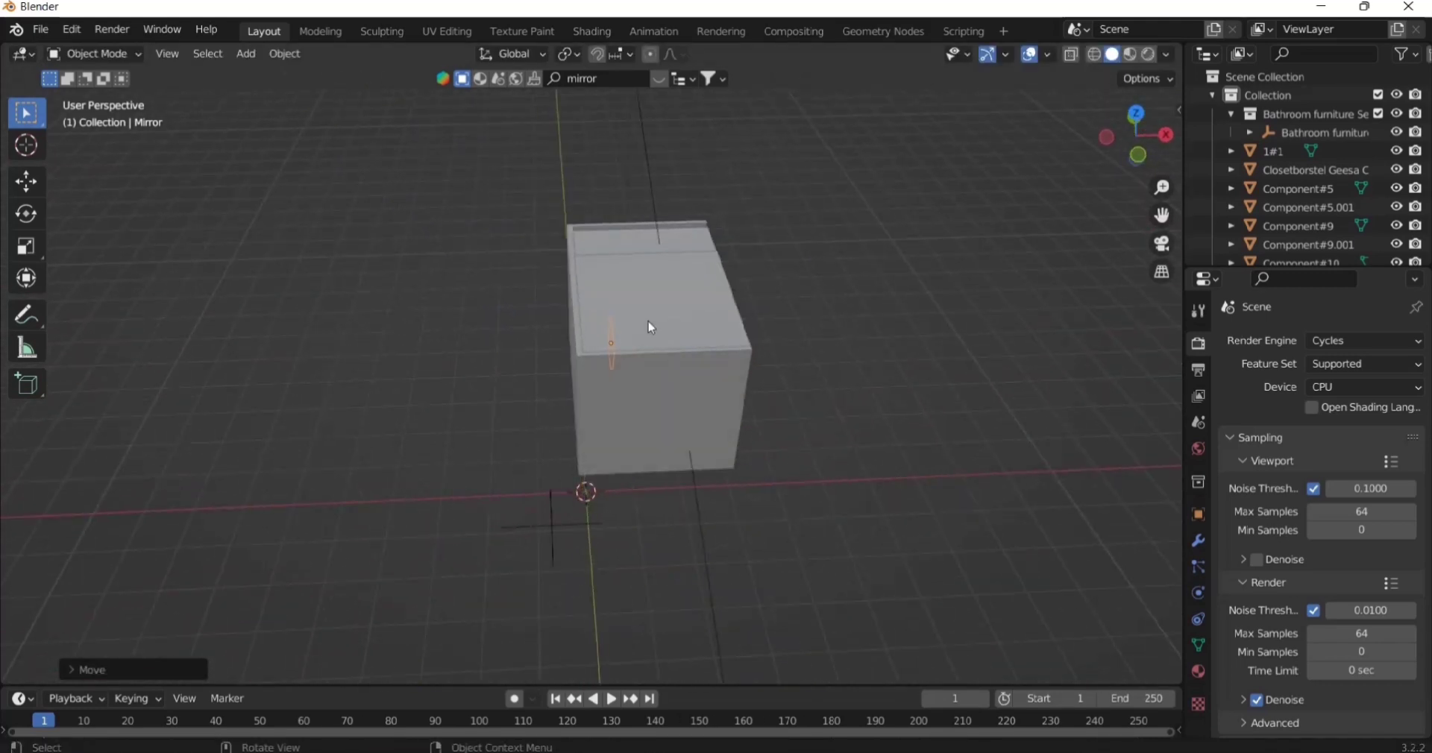
key("KP_7")
scroll(647, 321, "up", 3)
key("g")
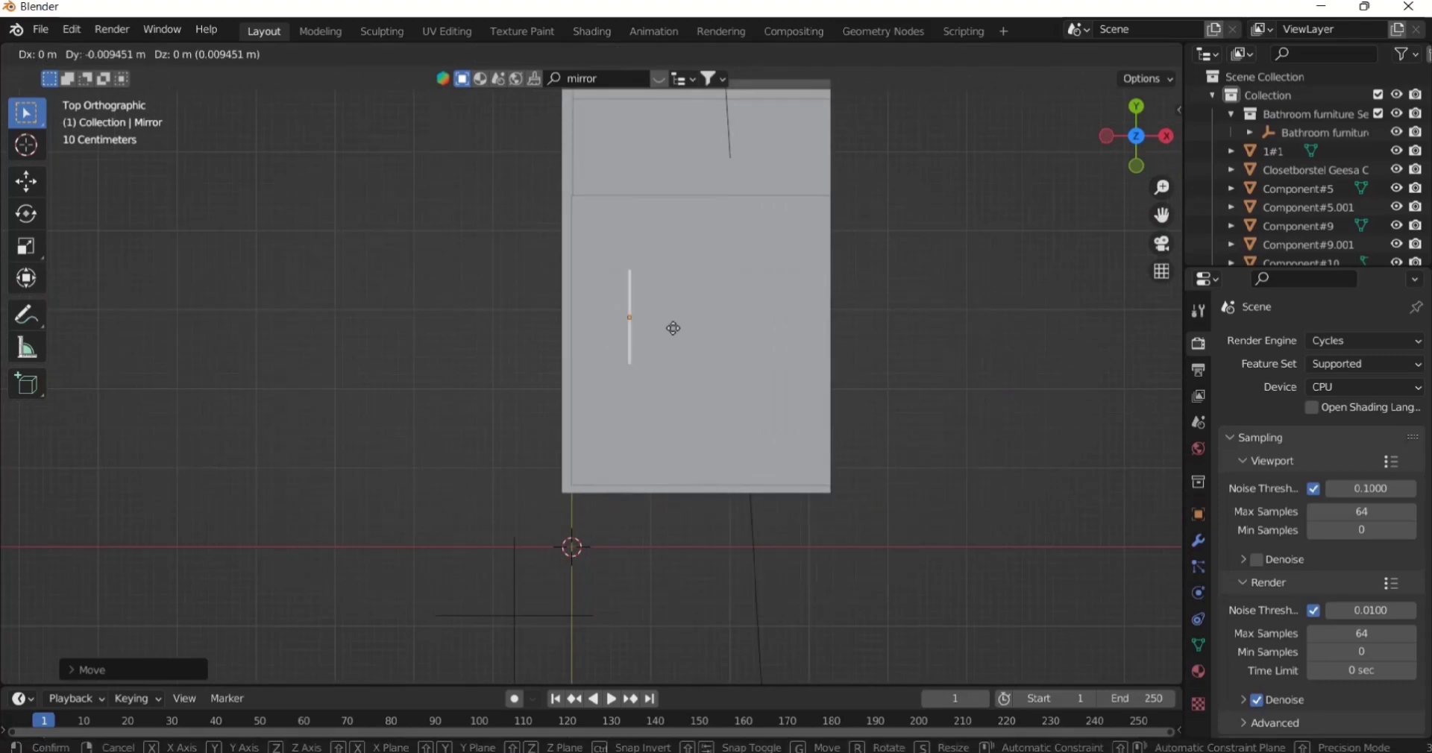
left_click(616, 348)
- Preview the bathroom in rendered shading from its open side to check the mirror, and return to solid shading
middle_click_drag(616, 348, 401, 229)
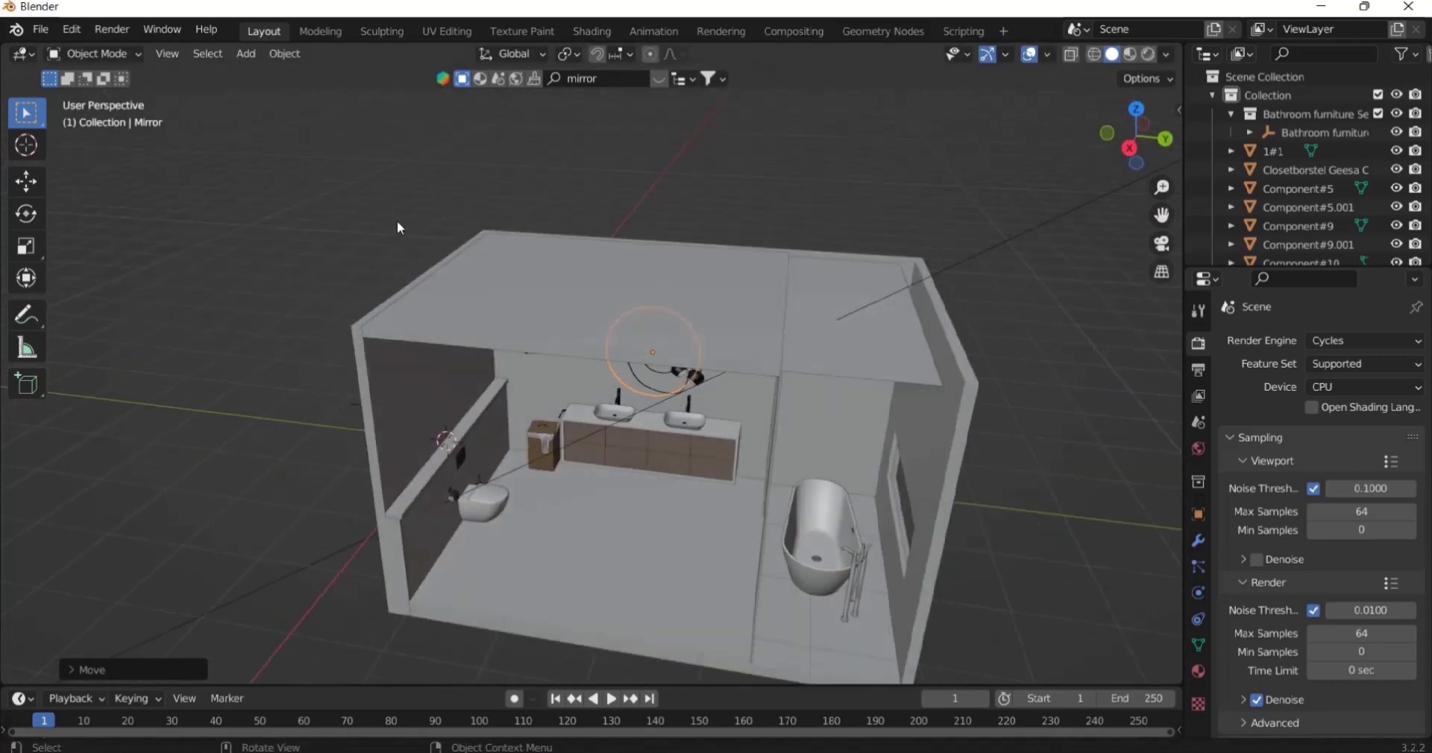
scroll(732, 405, "down", 3)
middle_click_drag(732, 405, 653, 386)
scroll(578, 397, "up", 5)
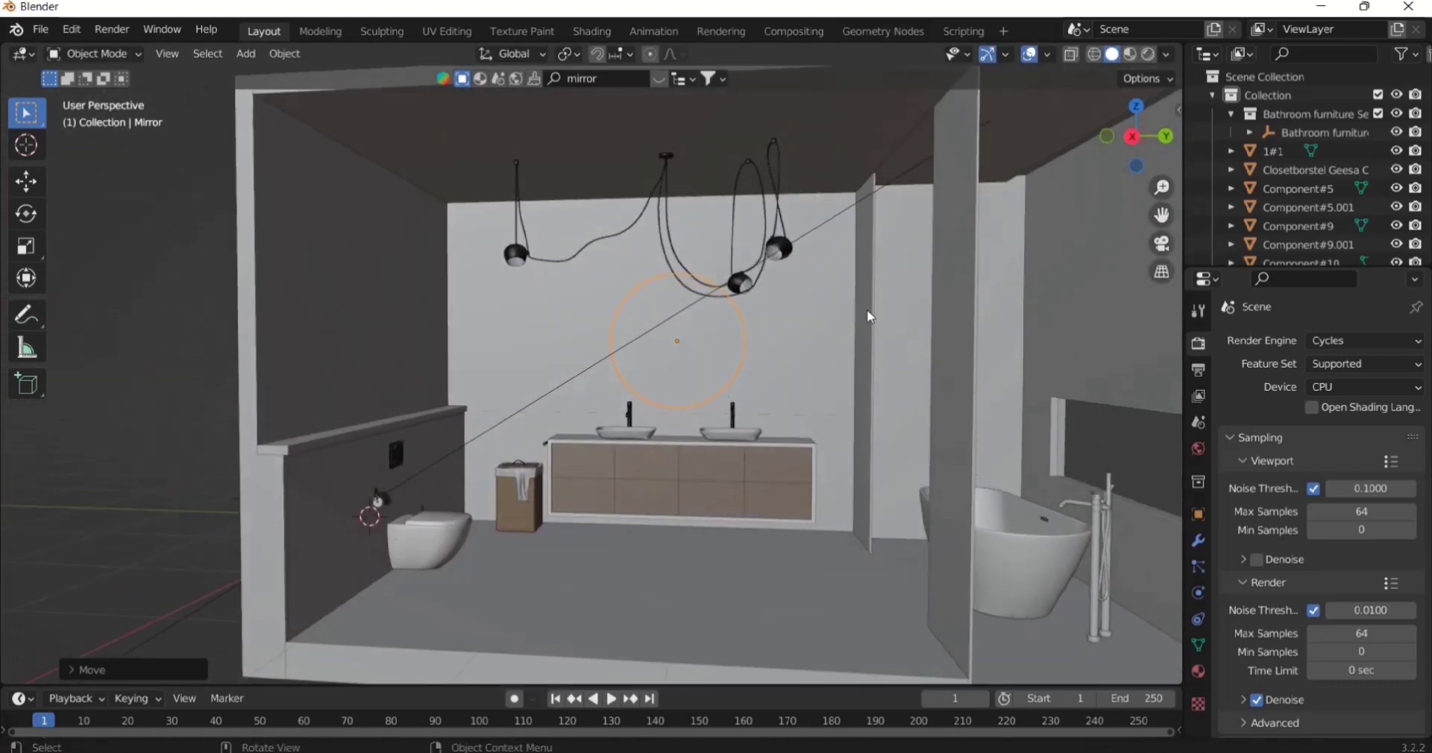
left_click(1148, 55)
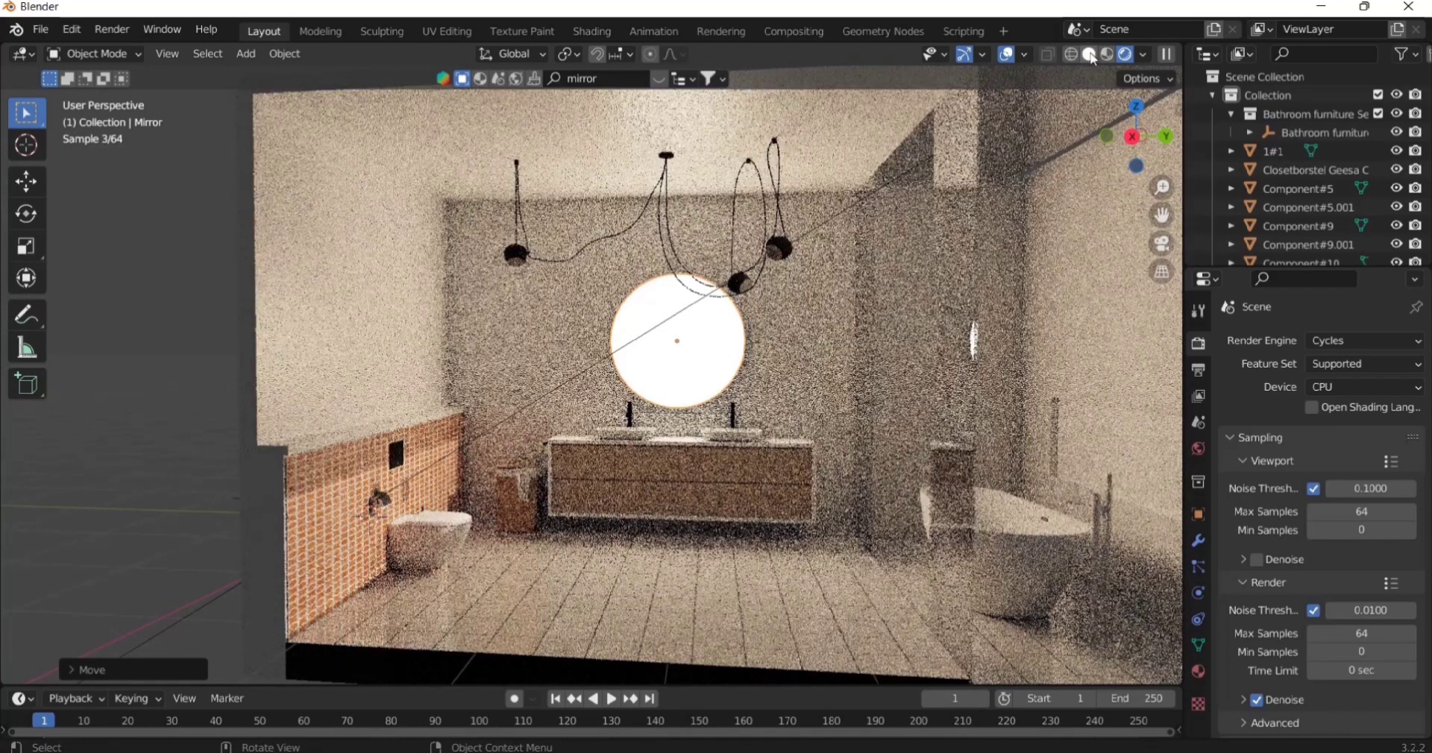
left_click(1090, 55)
- In top view, rotate the mirror 180° about the Z axis so its reflective side faces the room
middle_click_drag(774, 219, 809, 234)
key("KP_Decimal")
key("KP_7")
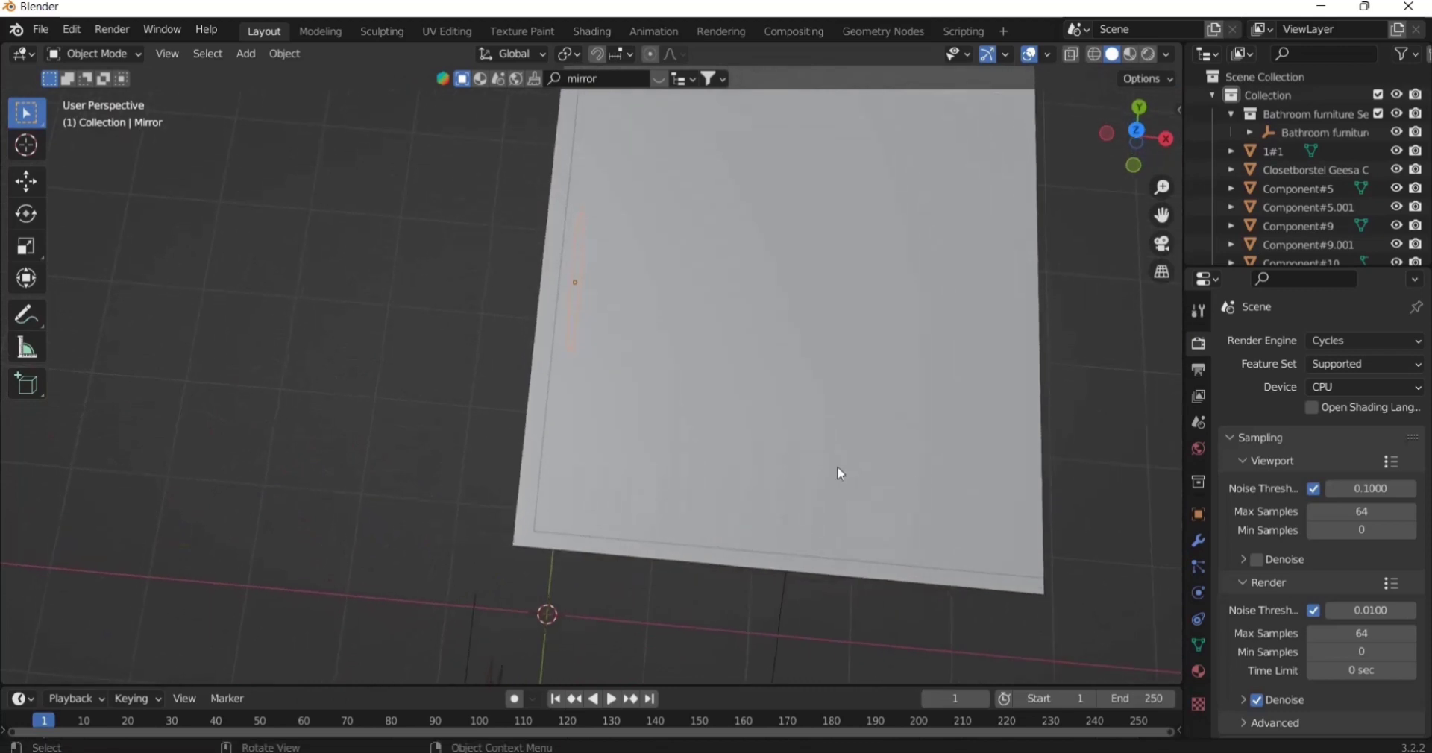
key("r")
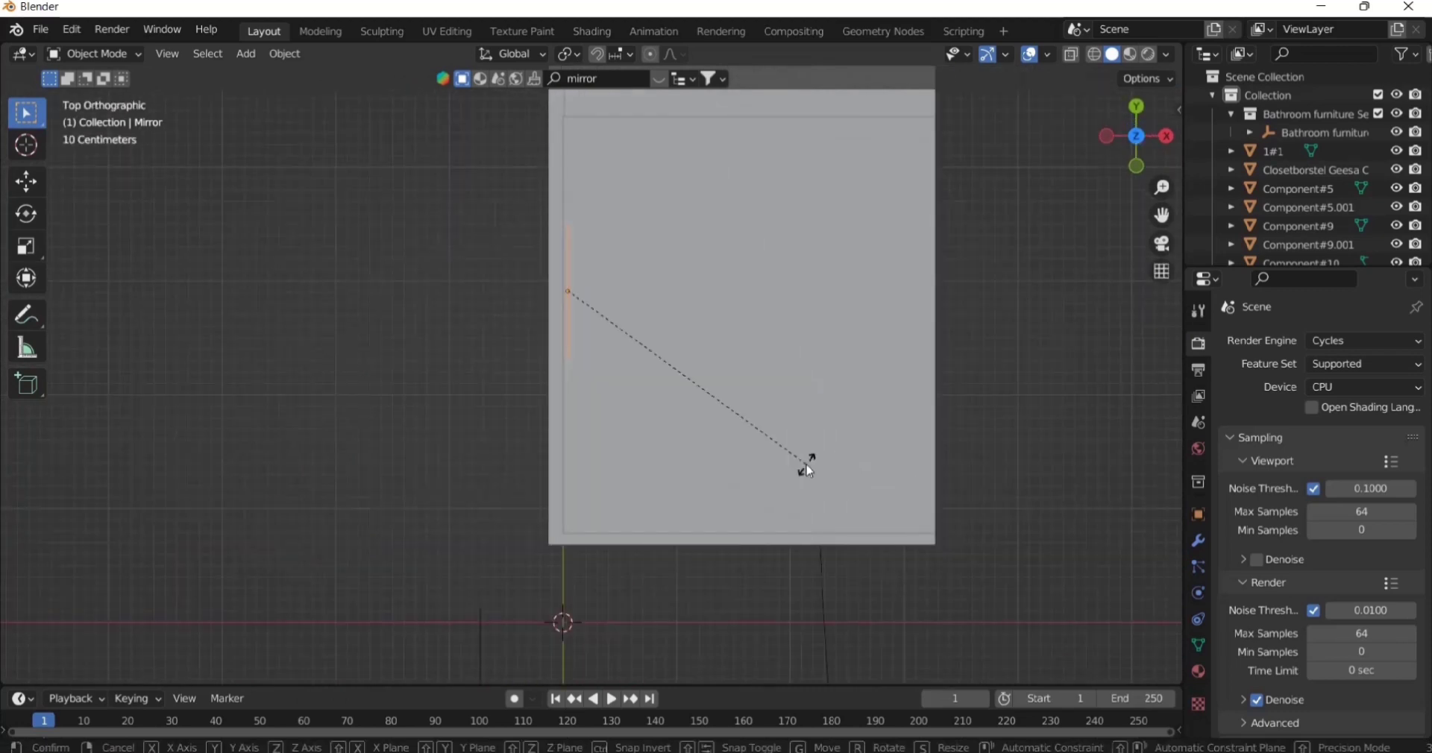
key("z")
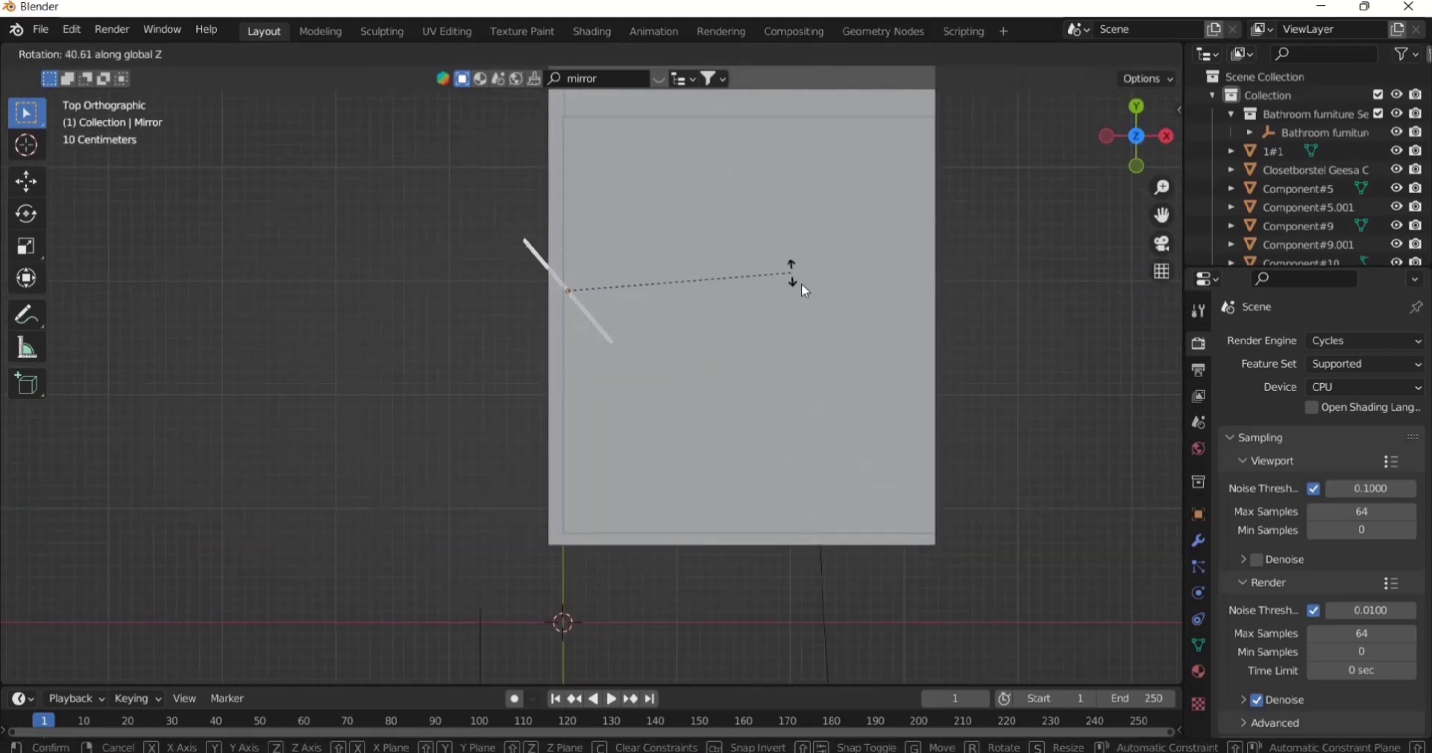
type("1")
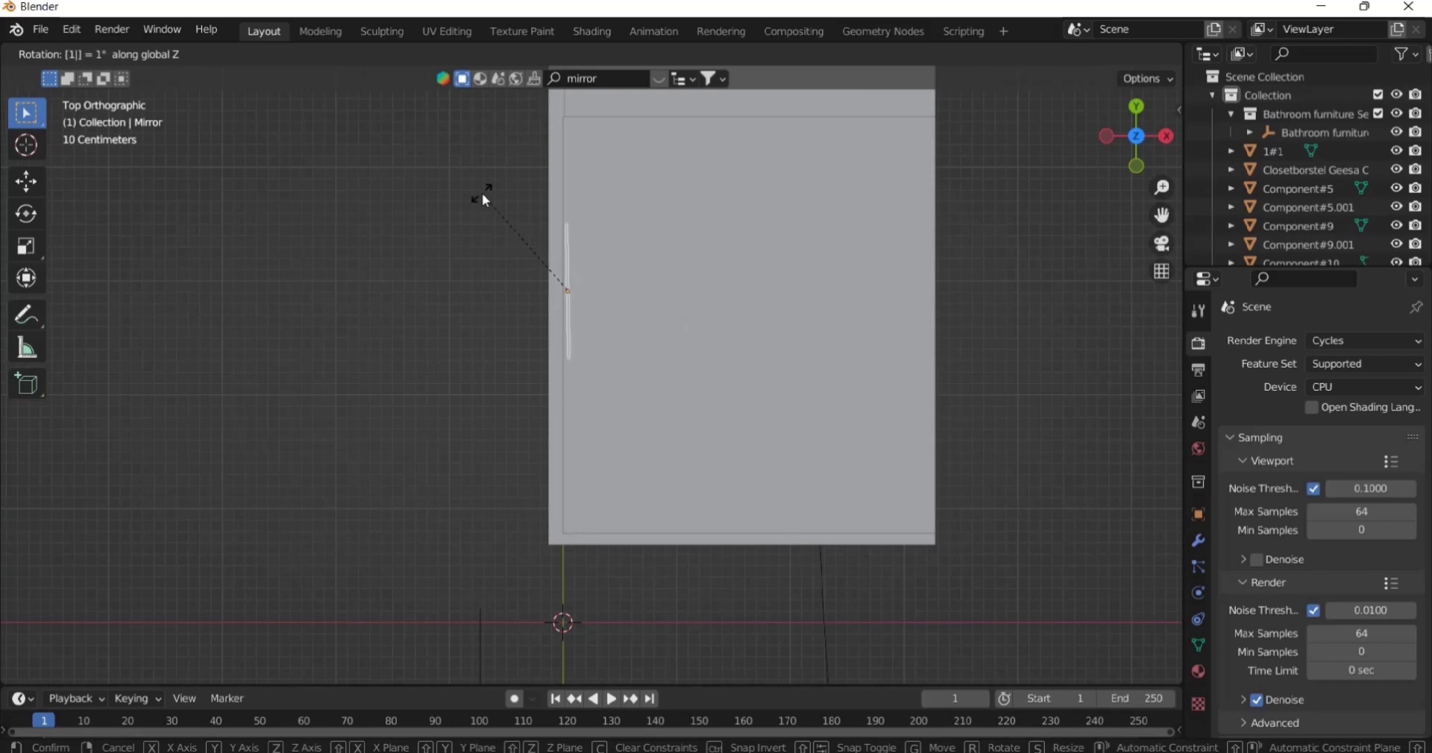
type("80")
key("Return")
- Check the turned mirror's reflection and glow in rendered shading, and switch back to solid shading
middle_click_drag(482, 192, 717, 325)
left_click(231, 242)
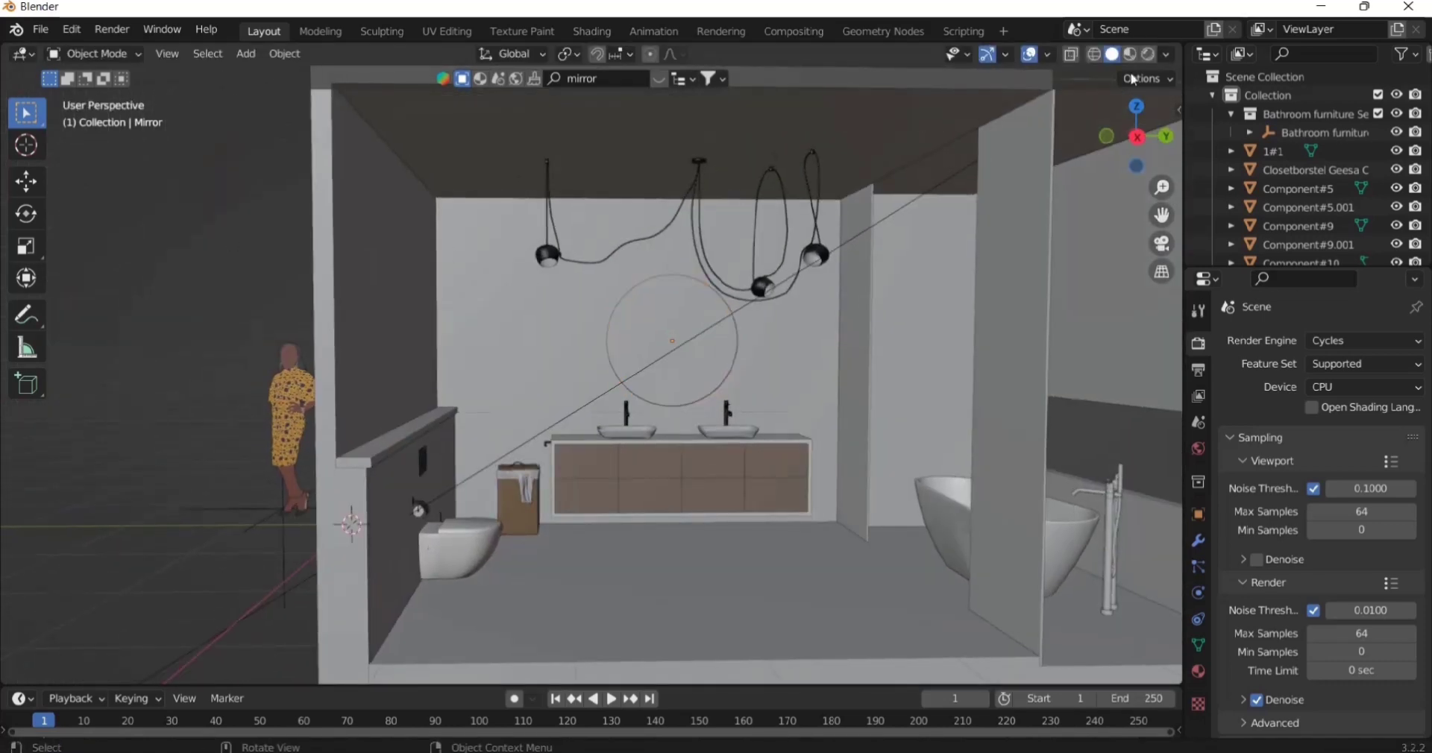
left_click(1147, 53)
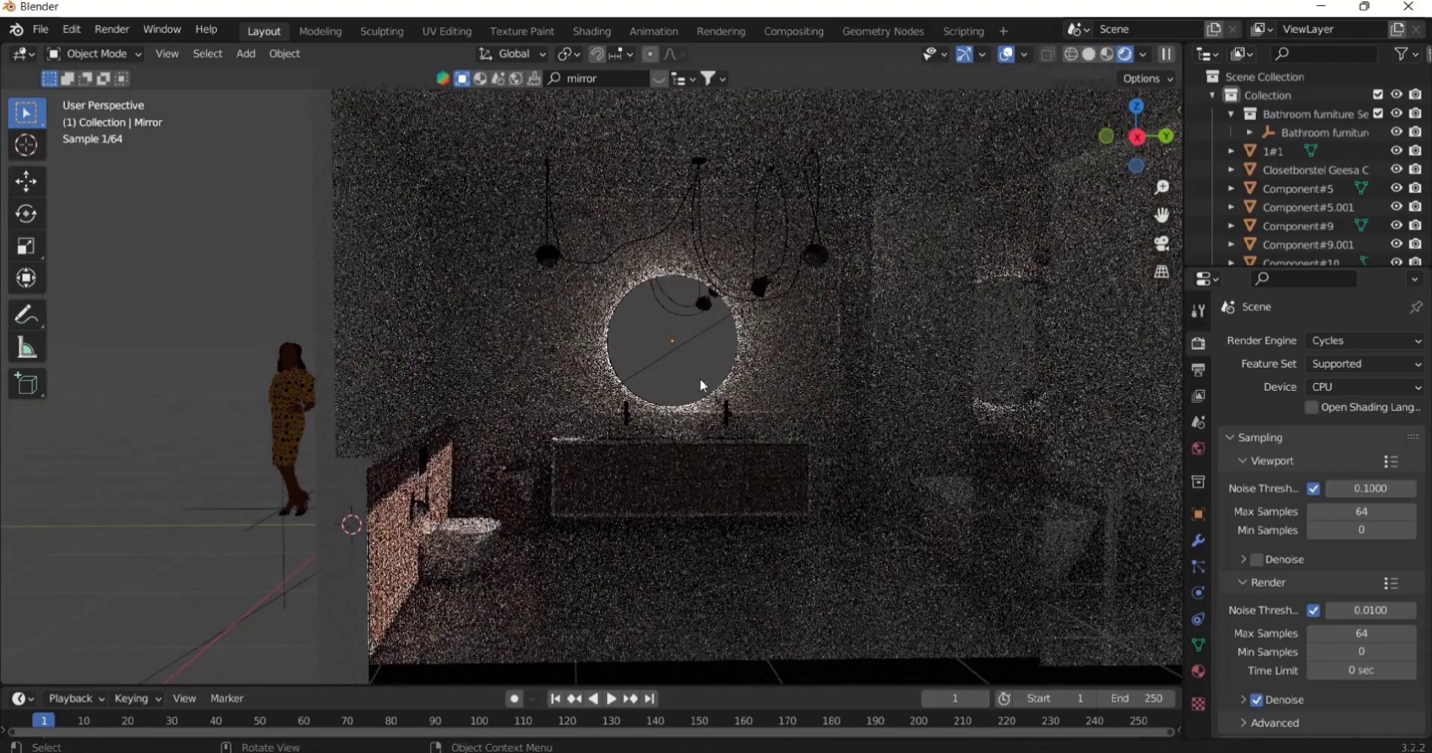
middle_click_drag(699, 378, 692, 376)
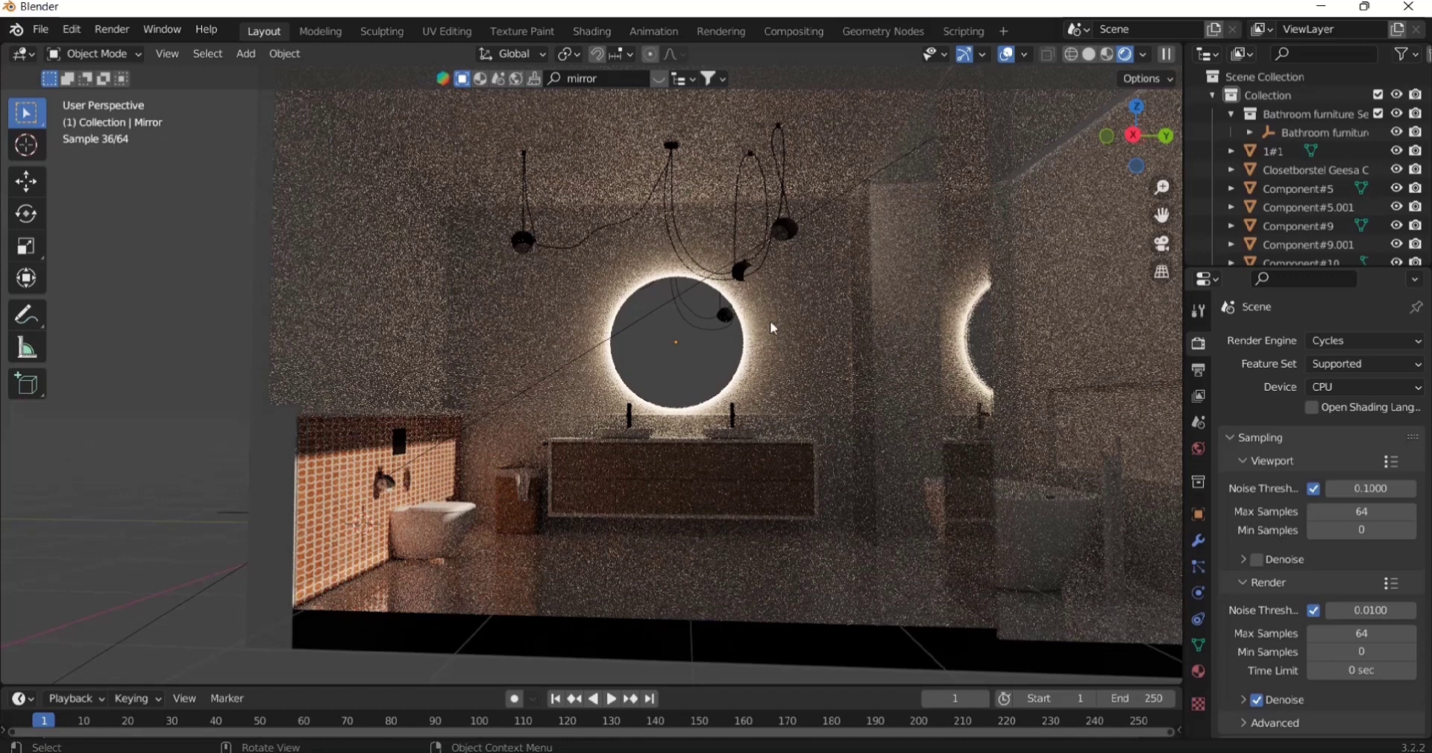
left_click(1088, 54)
- Add an area light and, in right view, raise it along the Z axis to about ceiling height
mouse_move(865, 296)
middle_mouse_down()
mouse_move(808, 327)
mouse_move(785, 279)
mouse_move(785, 294)
middle_mouse_up()
key("shift+a")
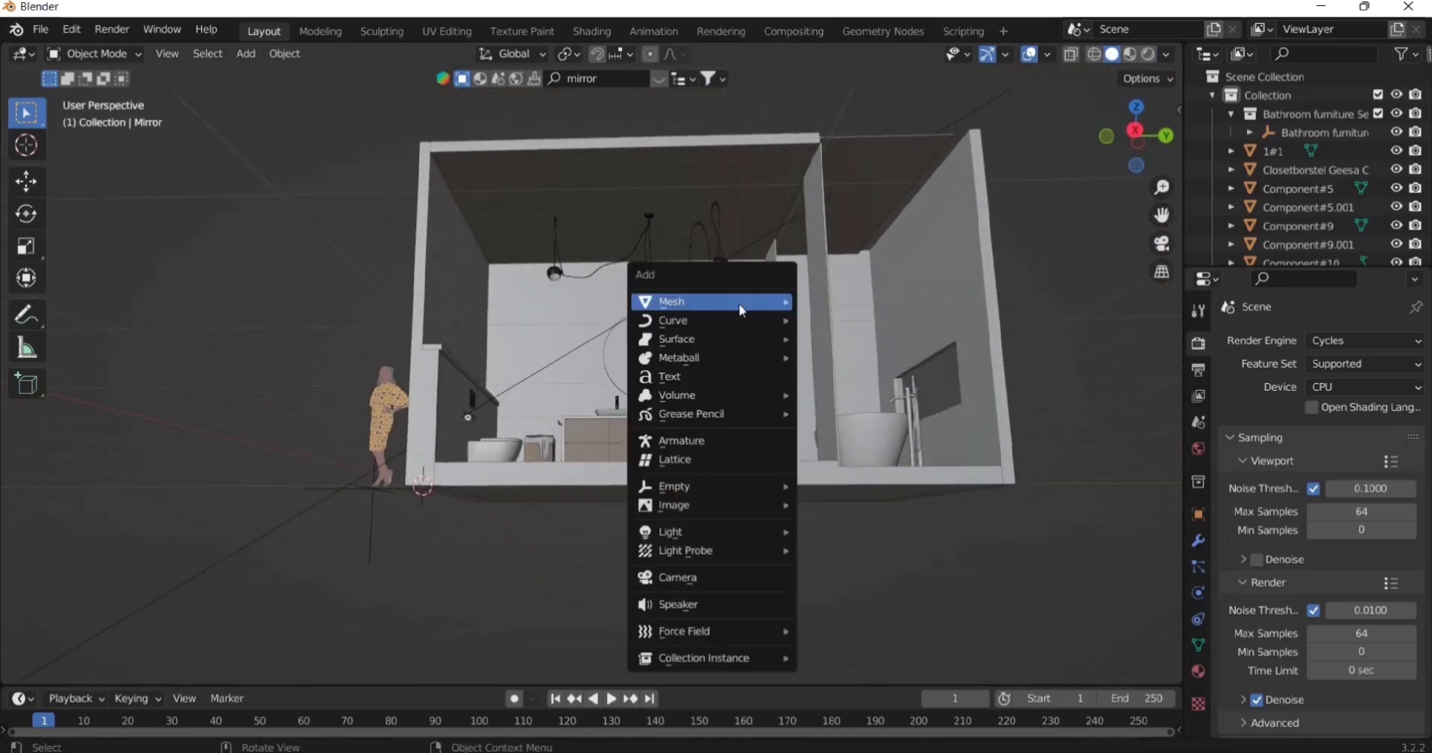
mouse_move(779, 532)
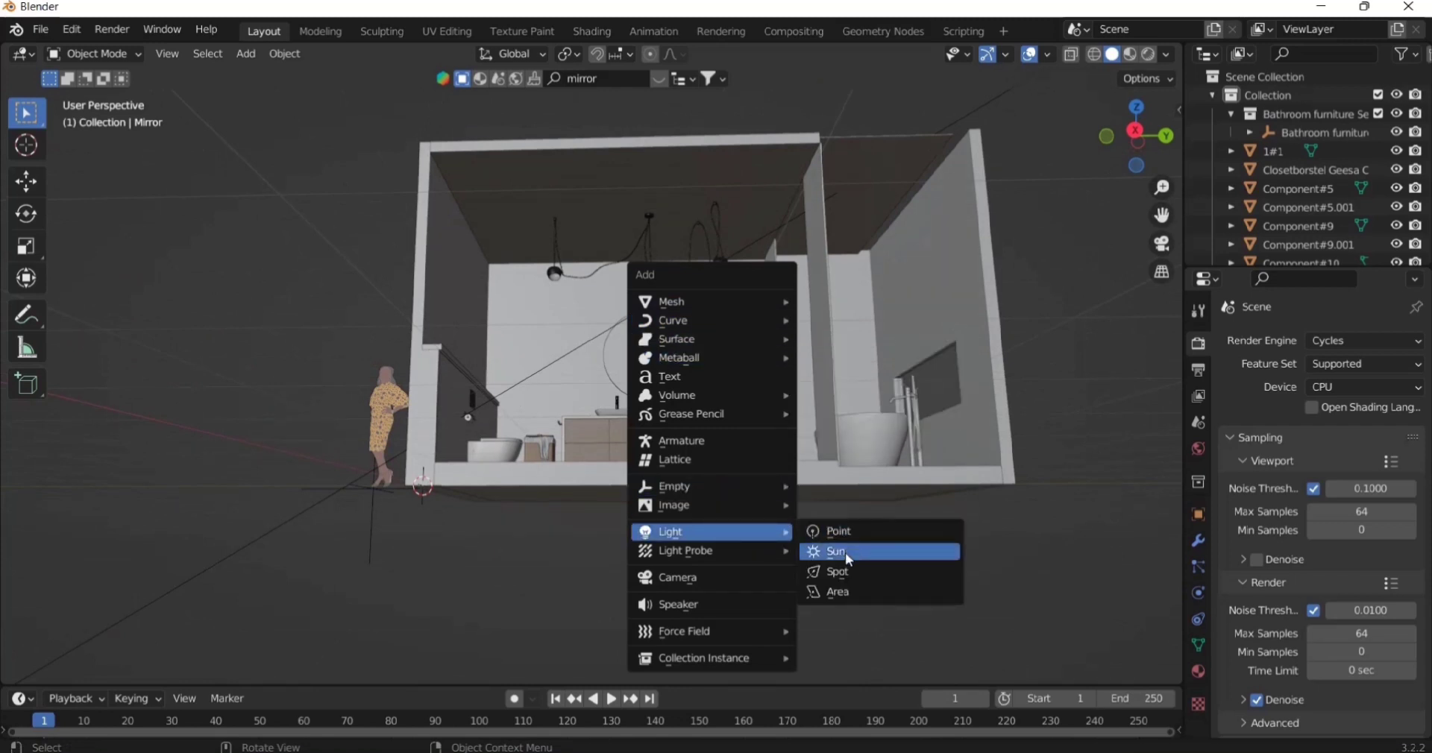
left_click(838, 592)
key("KP_3")
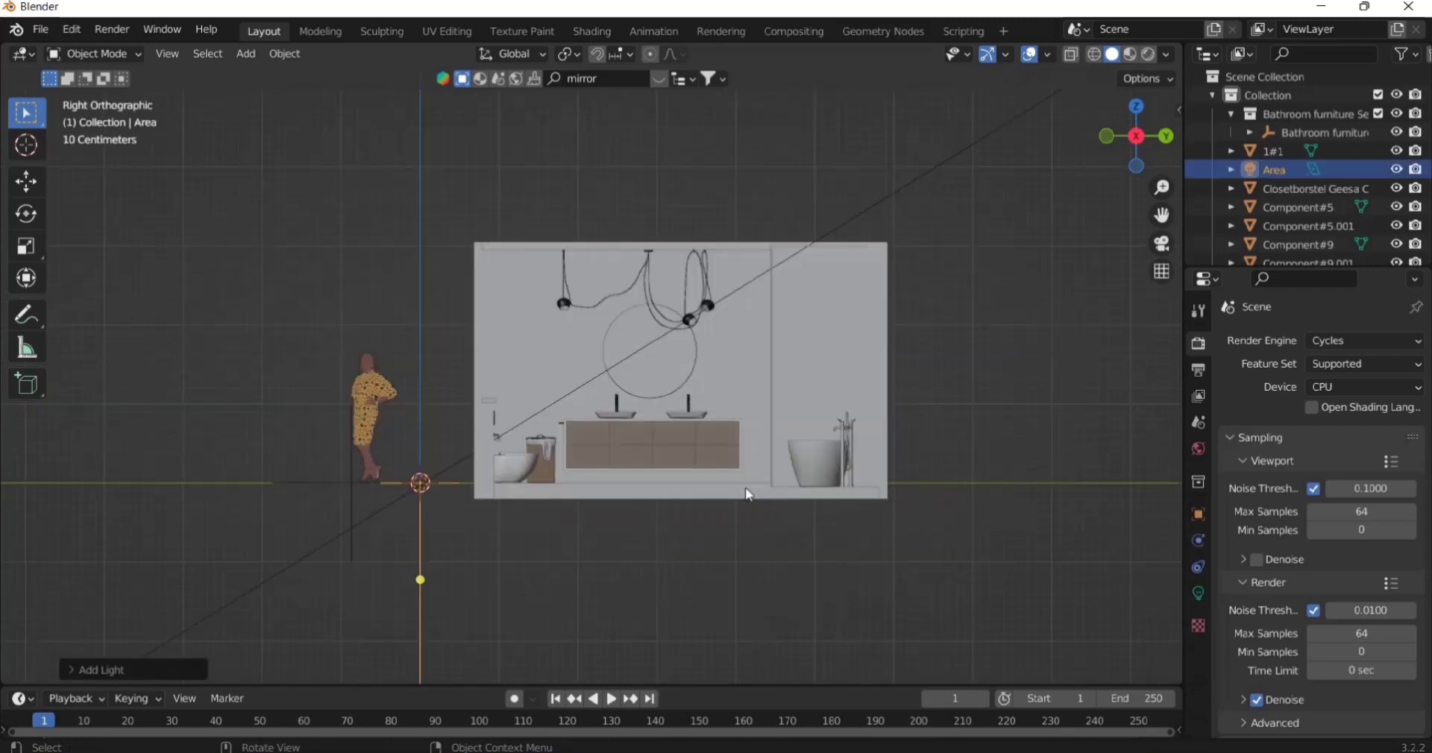
key("g")
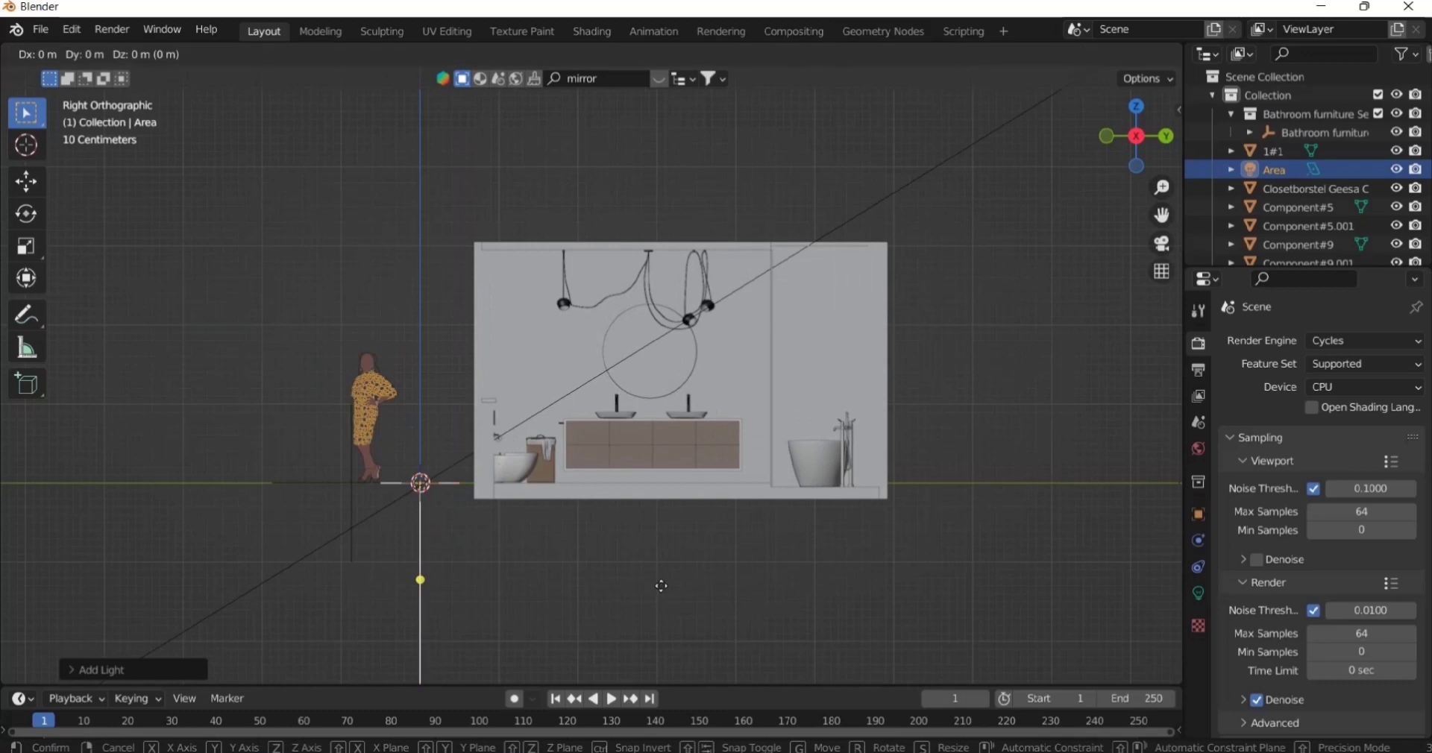
key("z")
left_click(709, 359)
- Move the area light along the Y axis into the bathroom, between the hanging lamp's suspension points
scroll(610, 244, "up", 3)
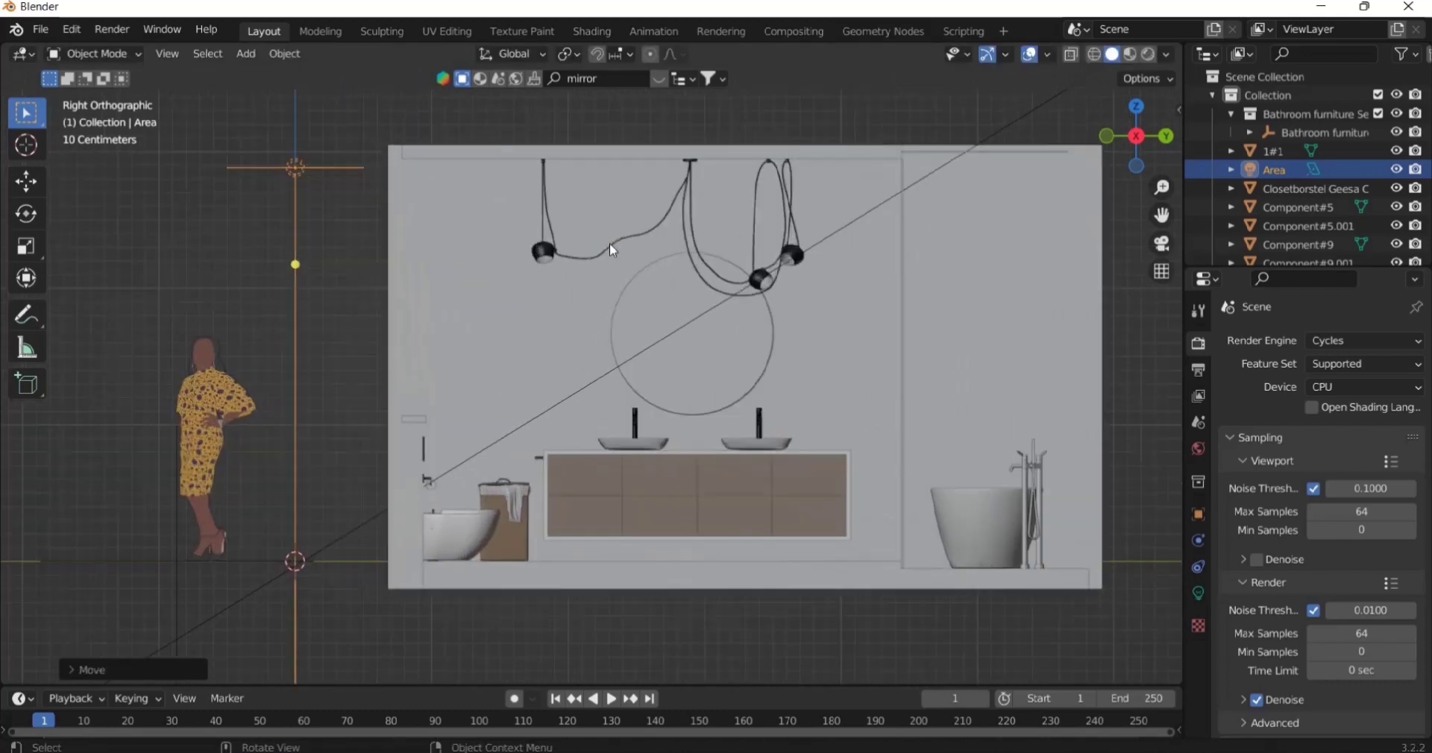
scroll(609, 244, "up", 1)
key("g")
key("y")
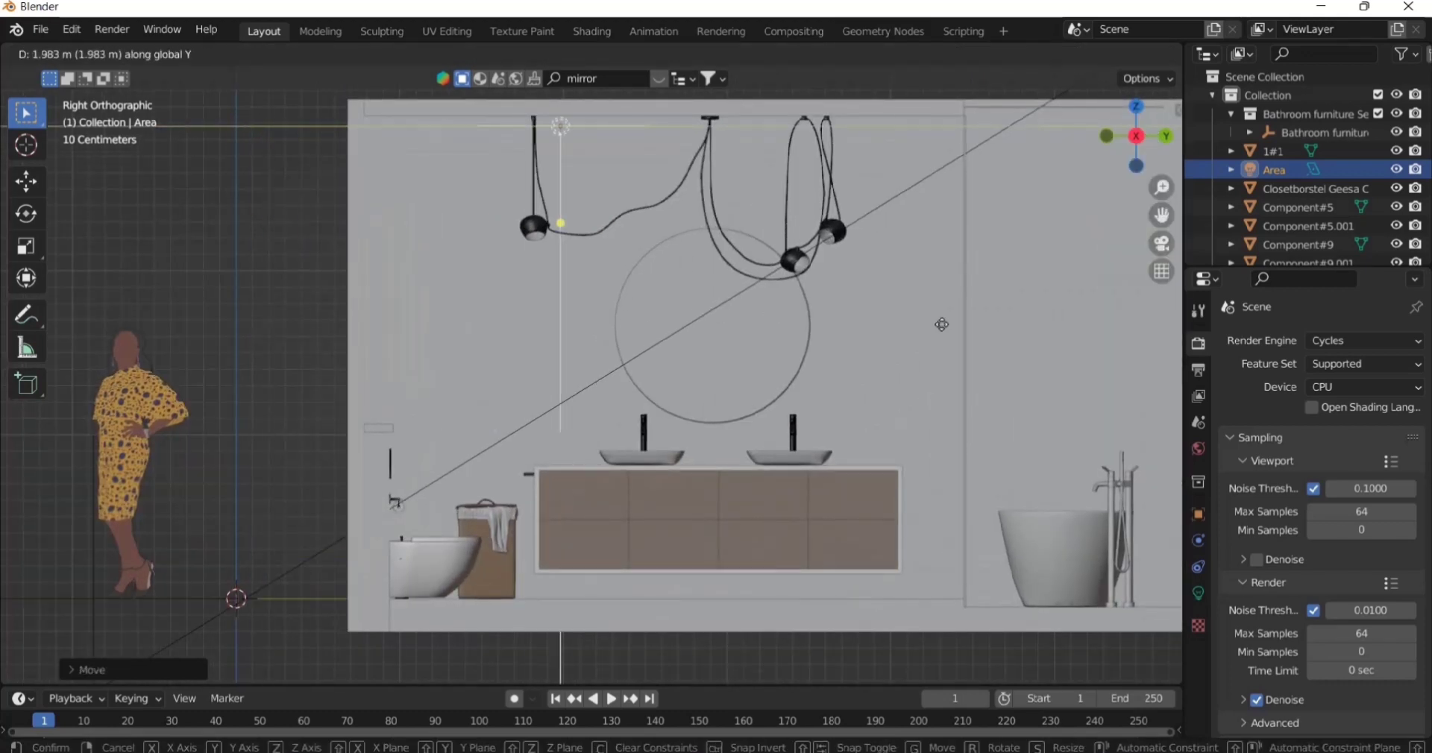
left_click(1019, 323)
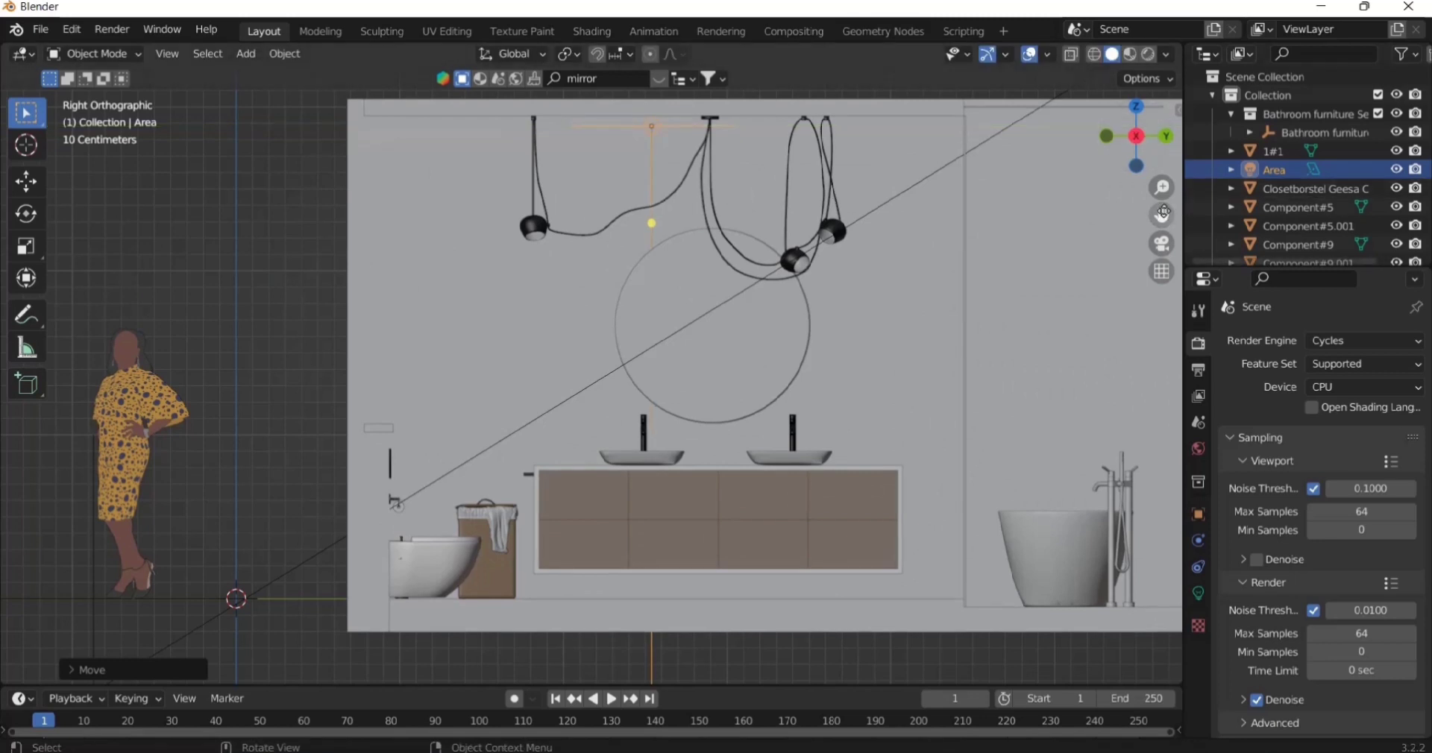
- Raise the area light about 0.06 m along the Z axis so it sits just beneath the ceiling
scroll(782, 191, "up", 4)
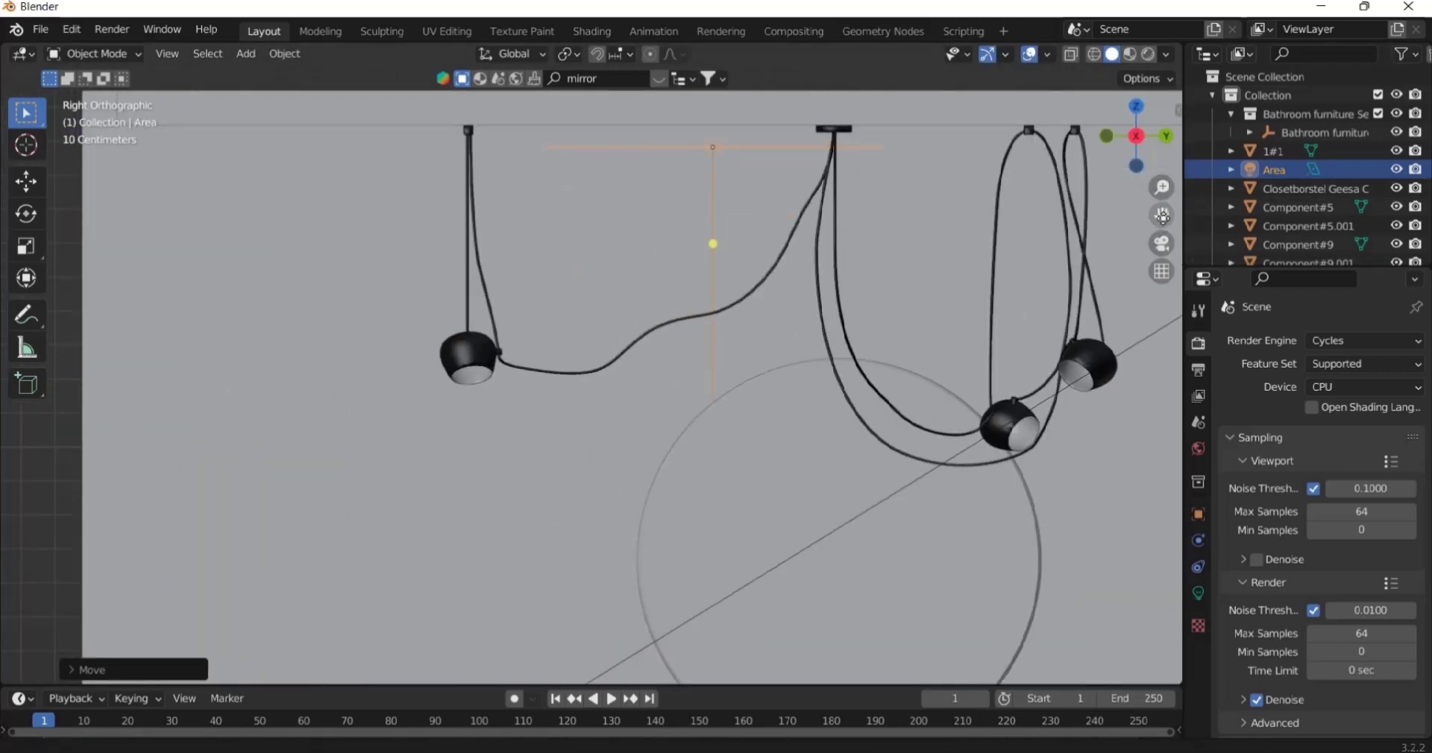
left_click_drag(1160, 216, 1149, 256)
key("g")
key("z")
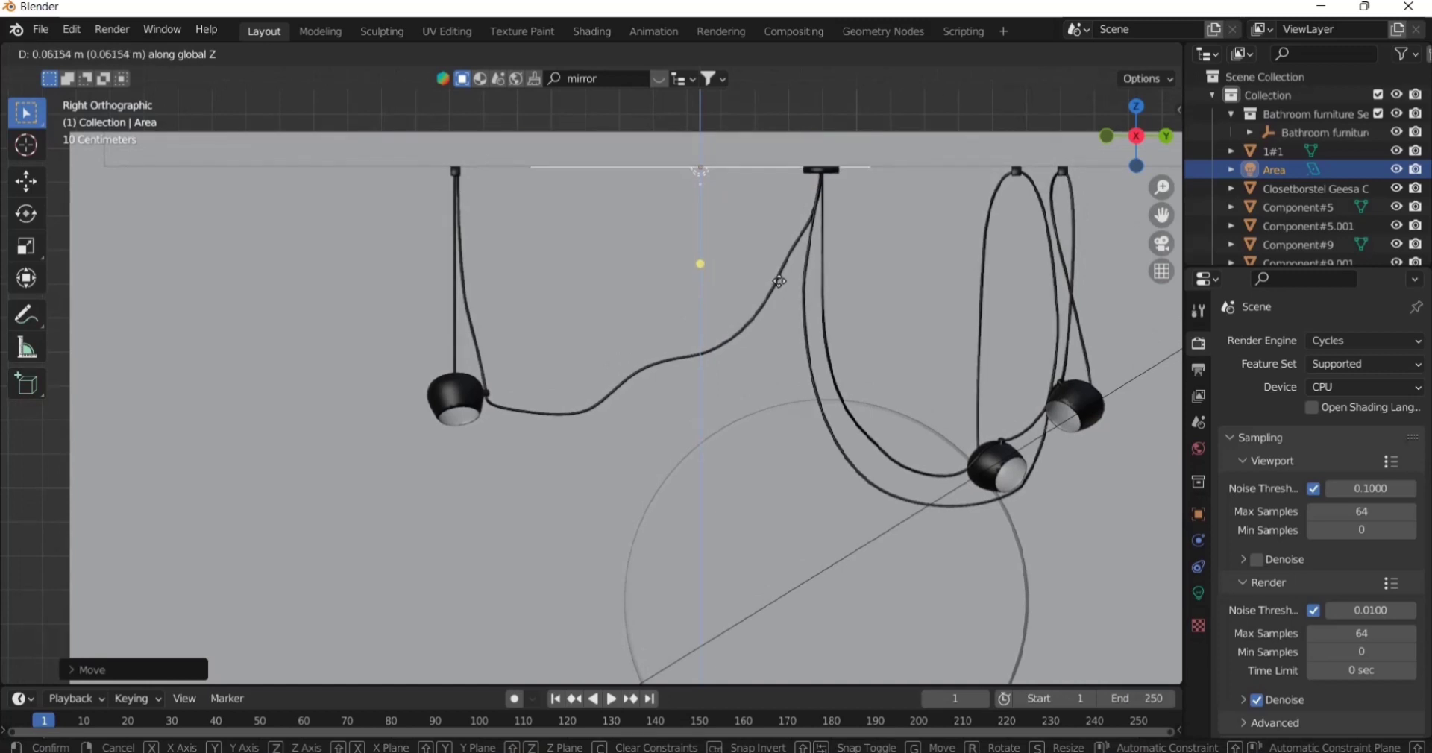
left_click(779, 280)
- In top view, move the area light along the X axis to the middle of the room's depth
scroll(780, 281, "down", 3)
key("KP_7")
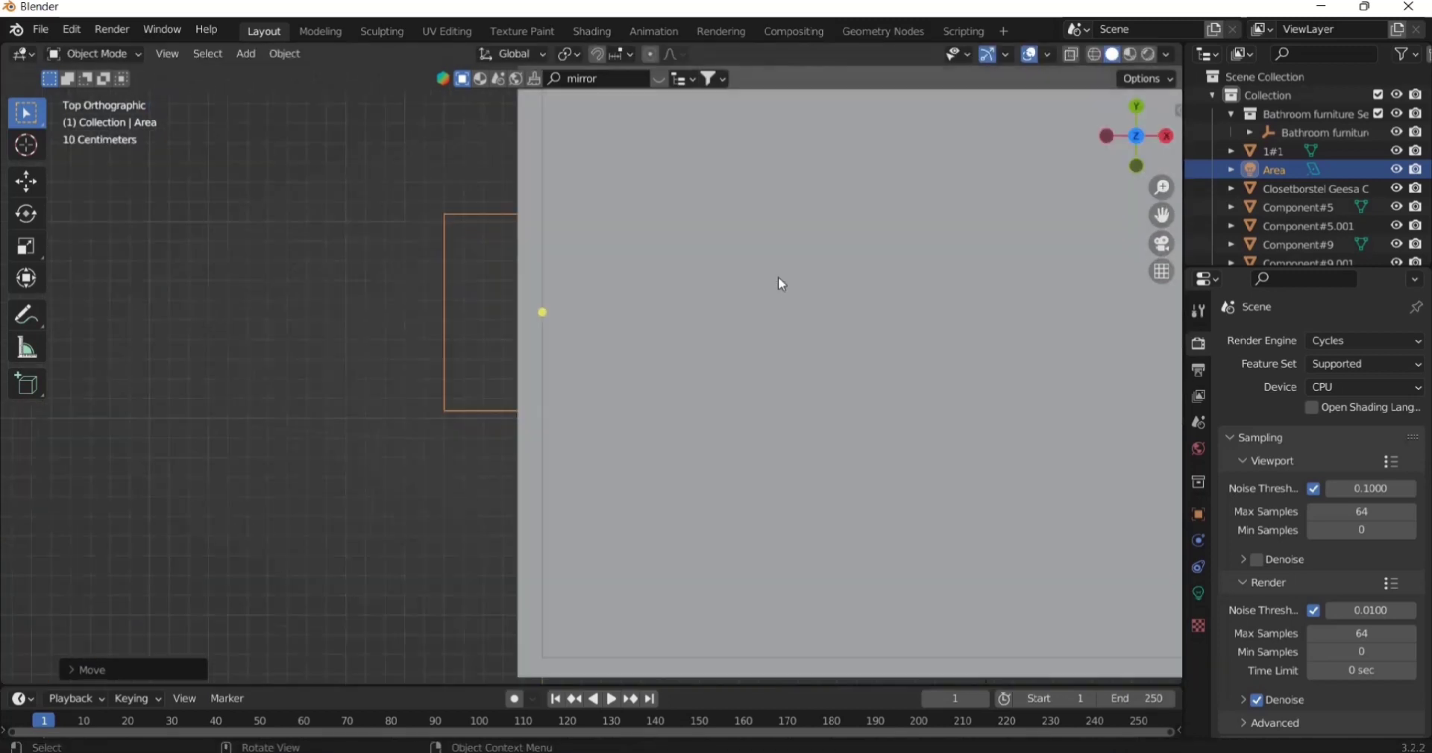
scroll(777, 276, "down", 4)
key("g")
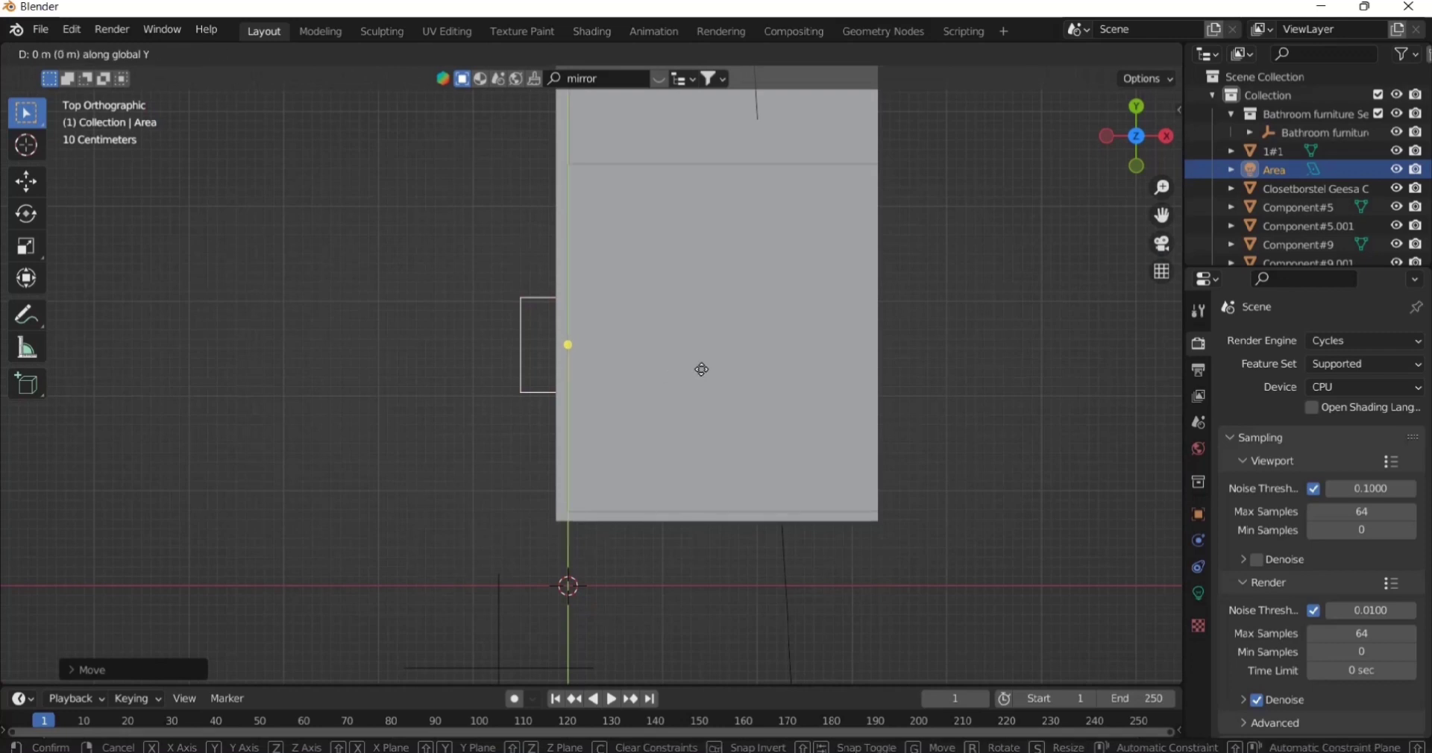
key("x")
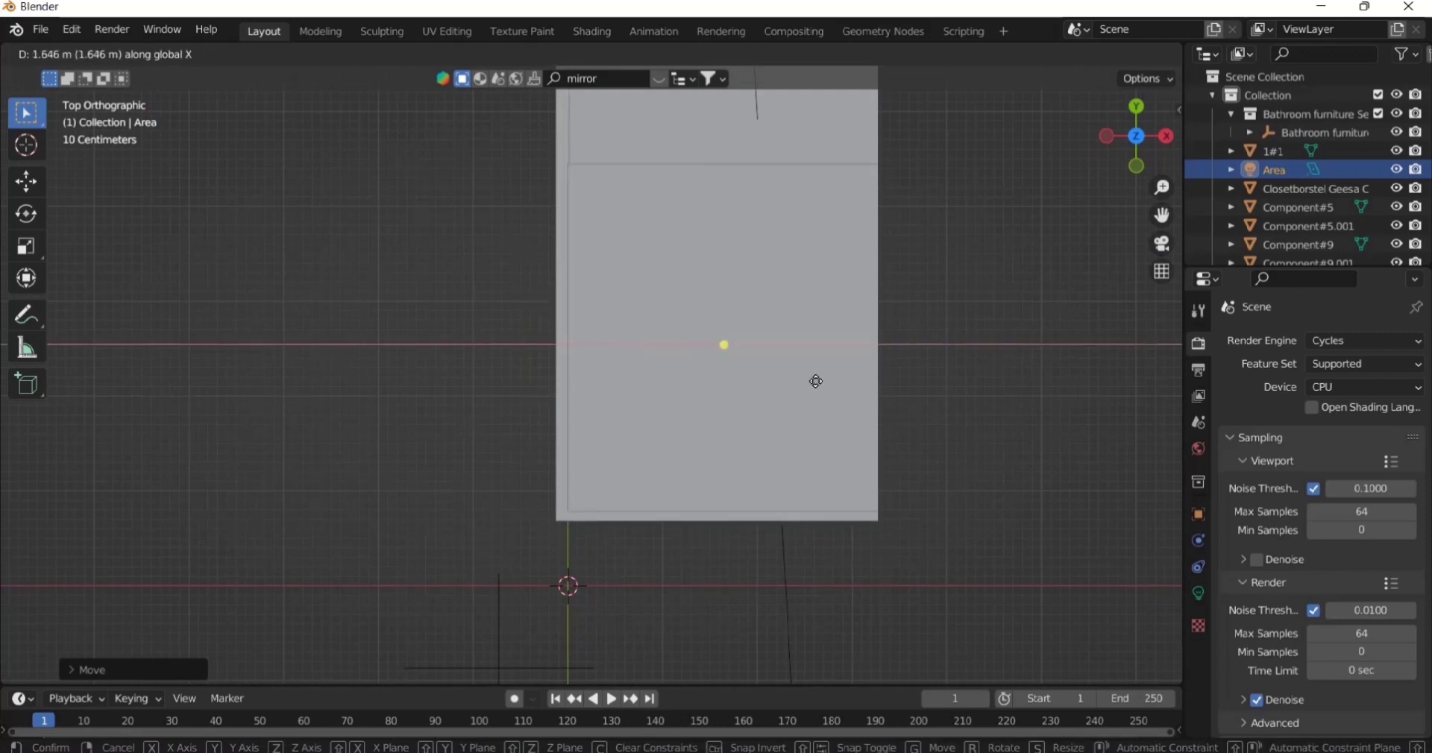
left_click(827, 406)
- Scale the ceiling area light up to nearly three times its size
middle_click_drag(831, 412, 595, 108)
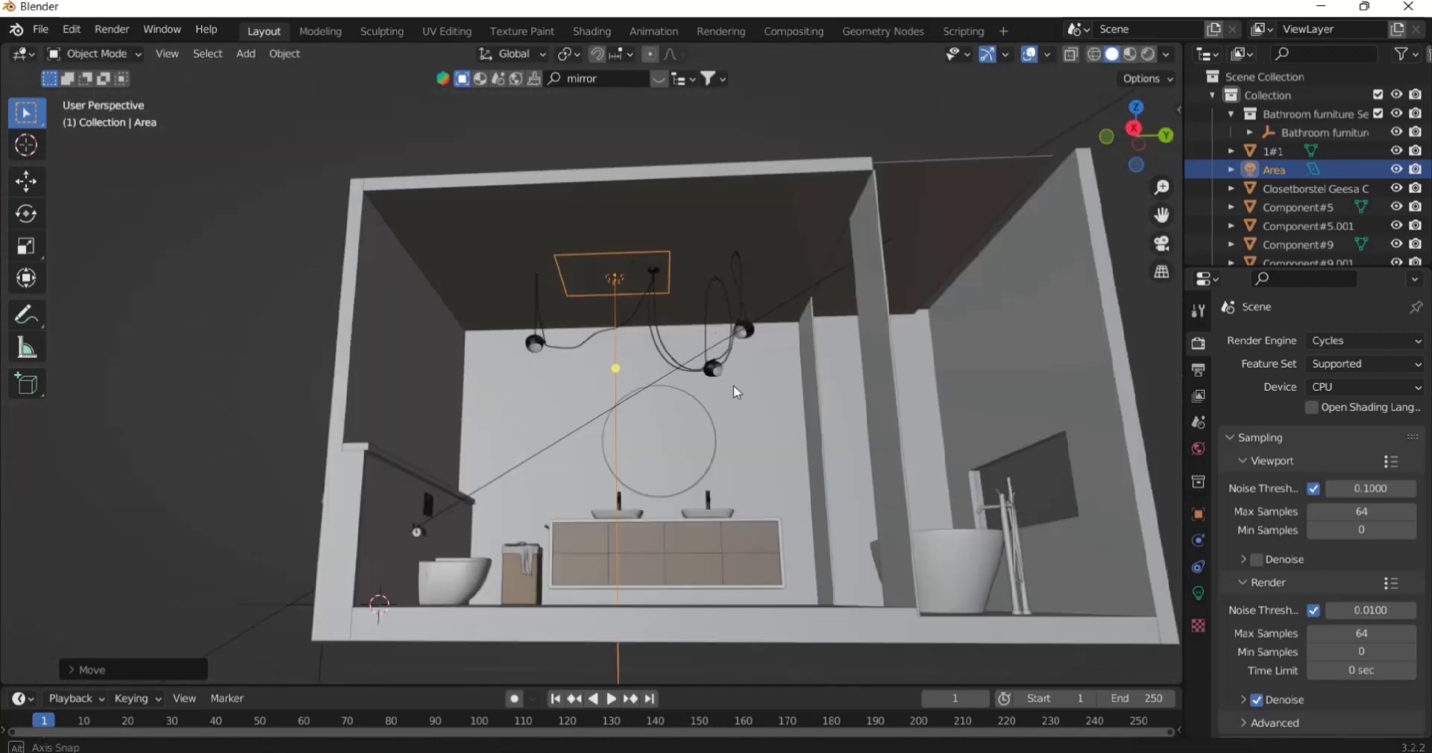
key("s")
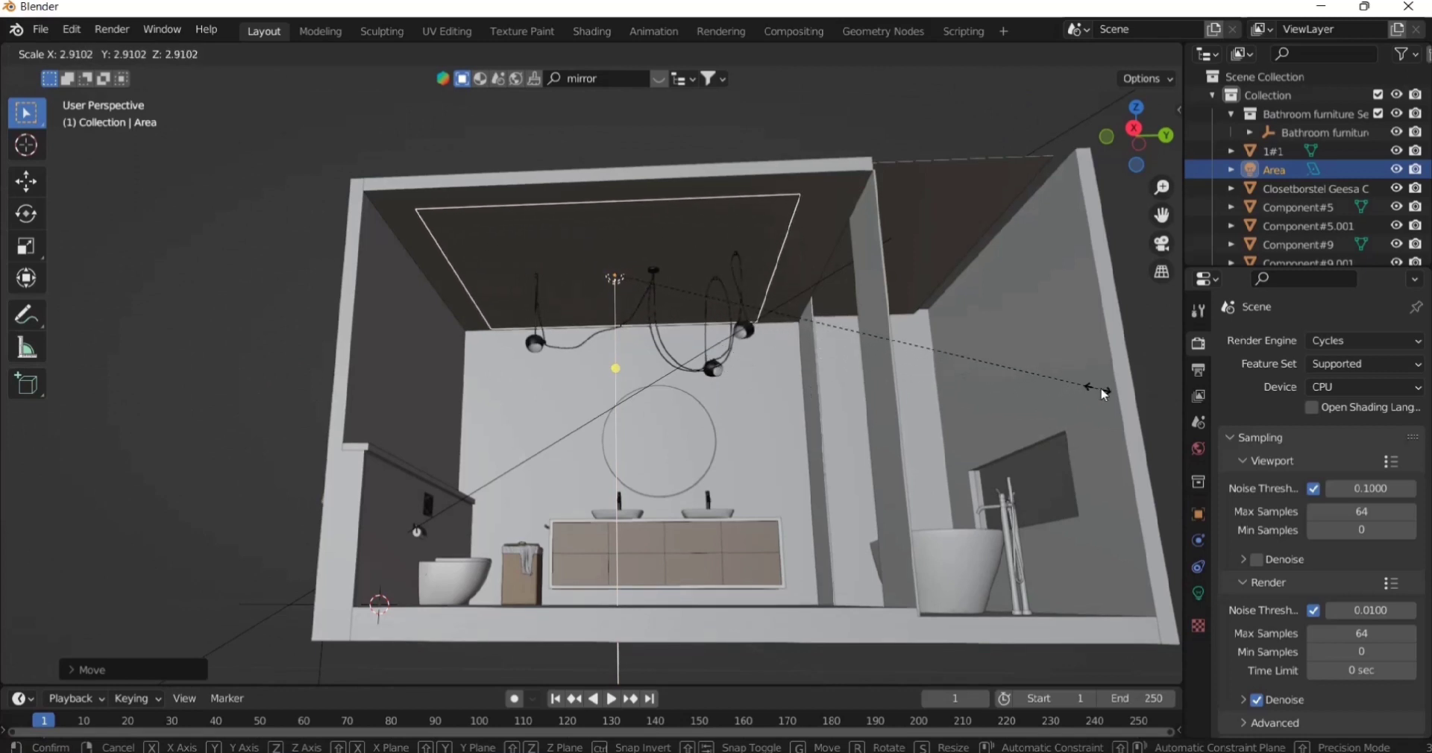
left_click(1089, 360)
- Stretch the area light along the Y axis and shift it slightly along Y towards the bathtub partition
middle_click_drag(888, 383, 894, 358)
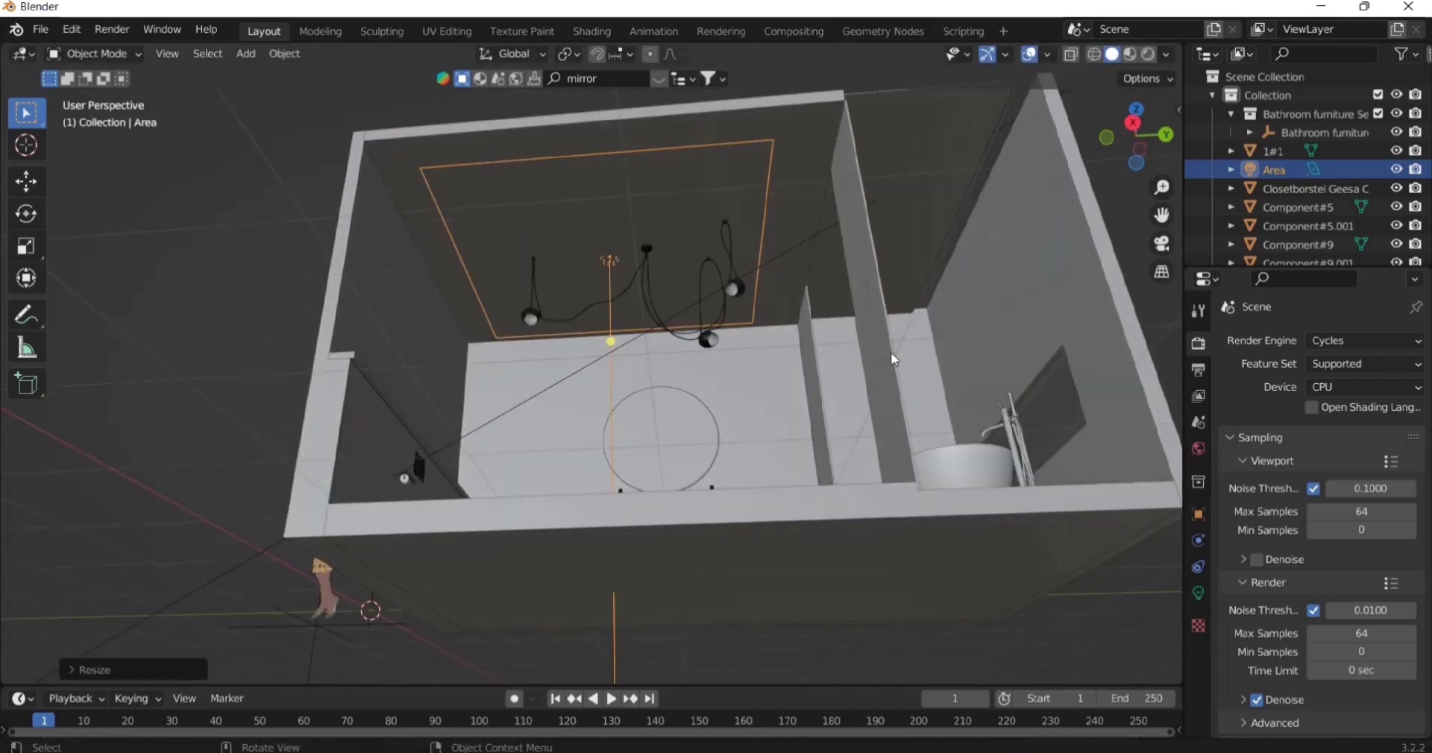
key("s")
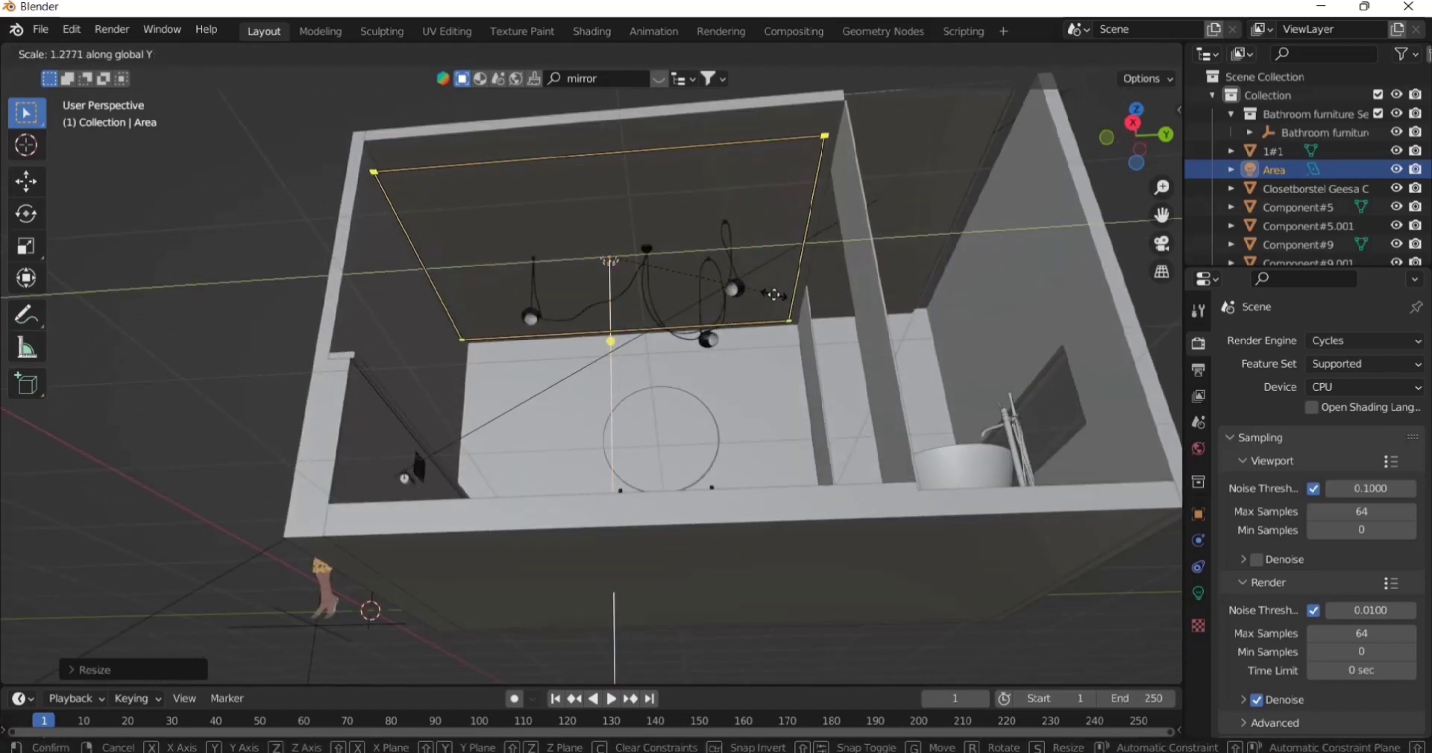
left_click(757, 295)
scroll(757, 294, "down", 3)
key("g")
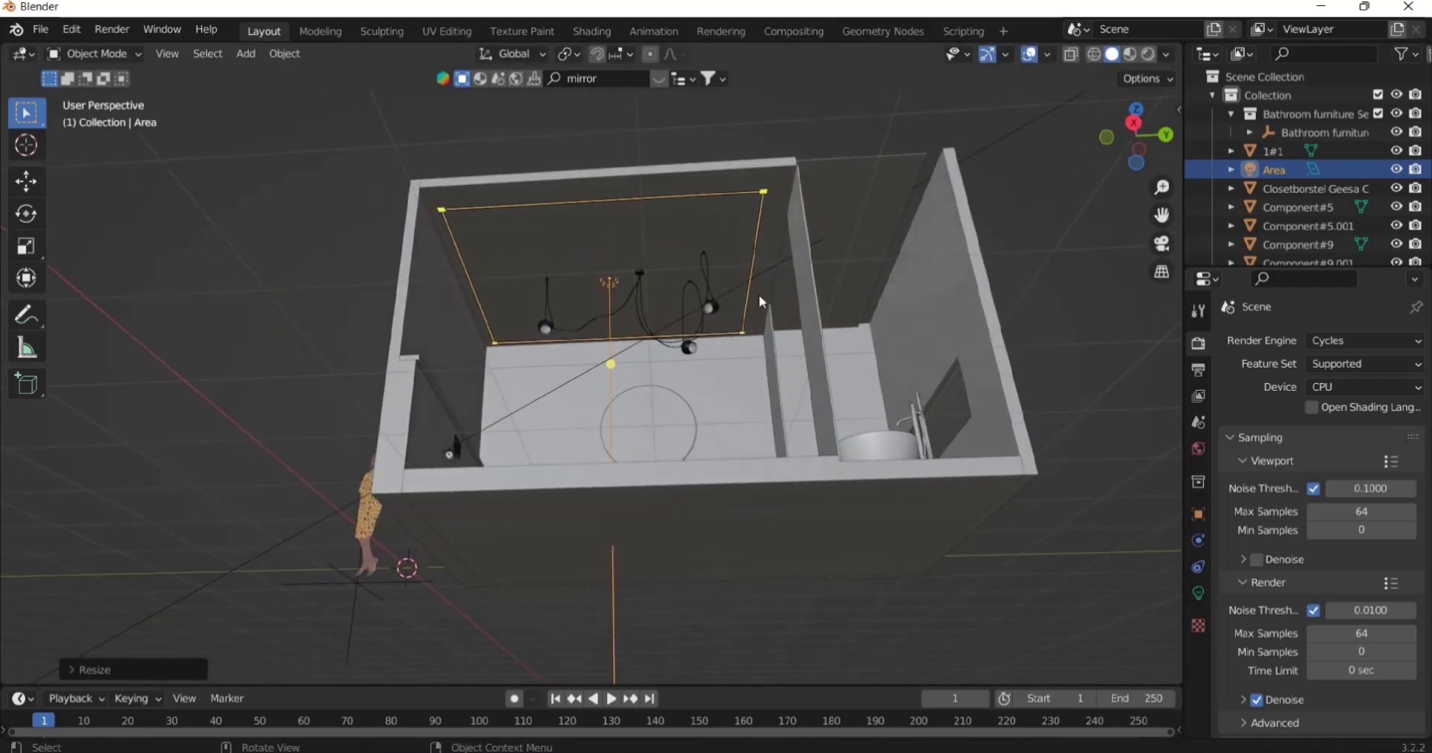
key("y")
left_click(695, 290)
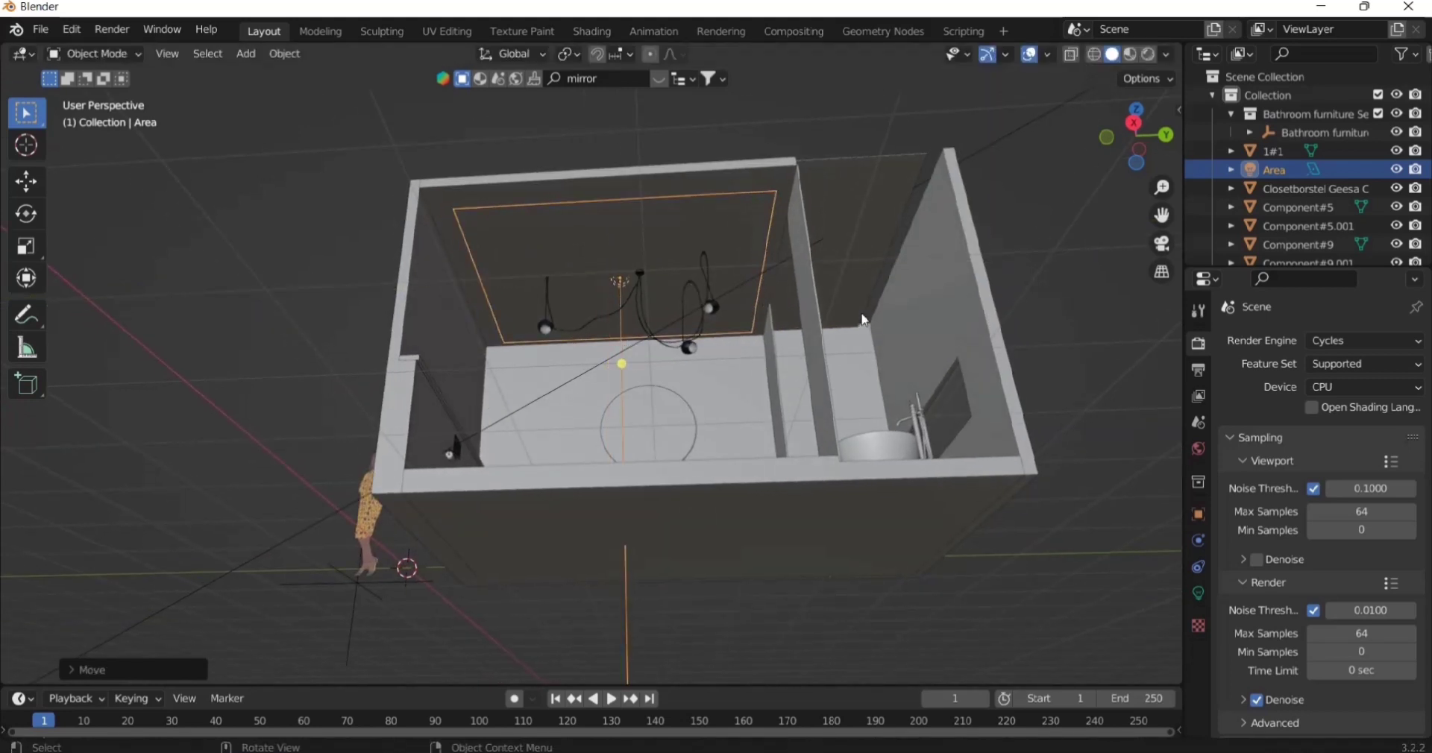
- Fine-tune the area light's Y scale and Y position so it spans the ceiling between wall and partition
key("s")
key("y")
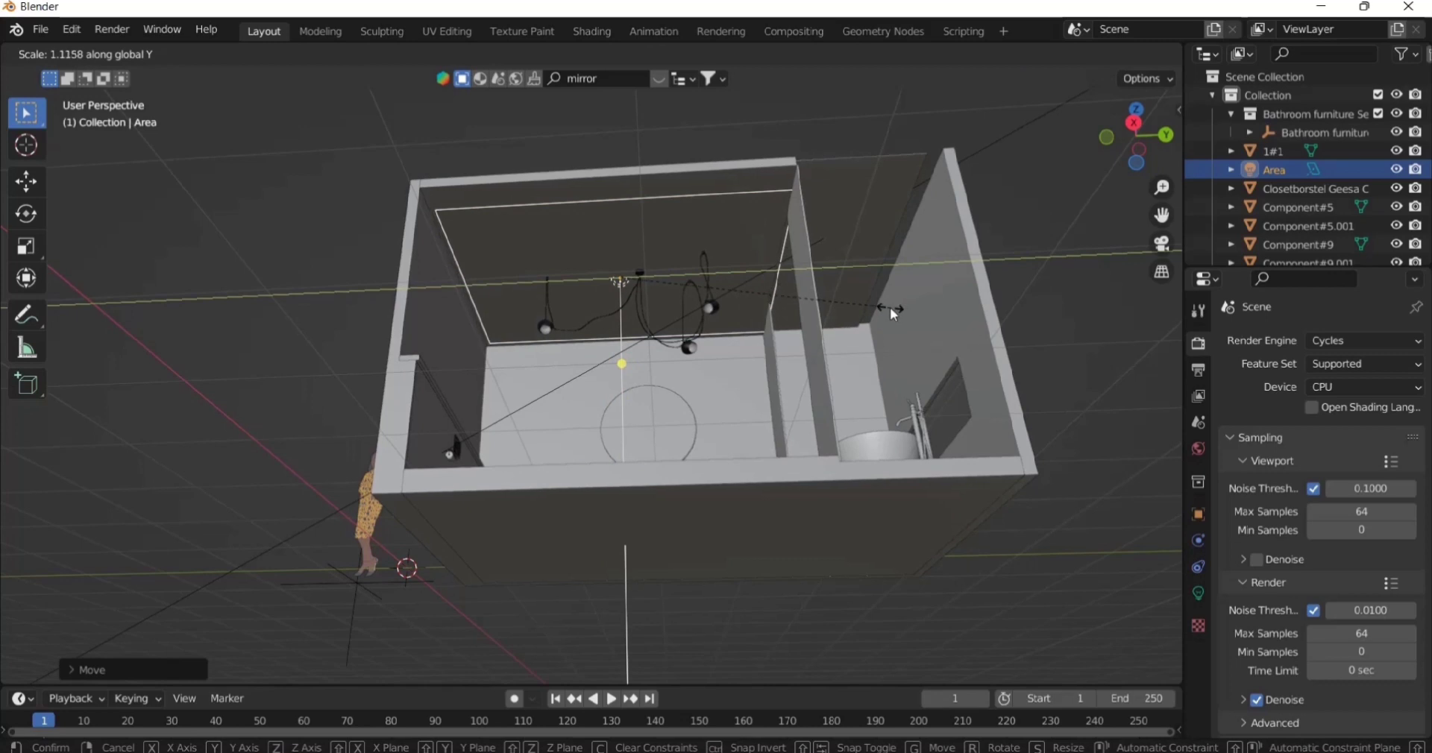
left_click(889, 307)
key("g")
key("y")
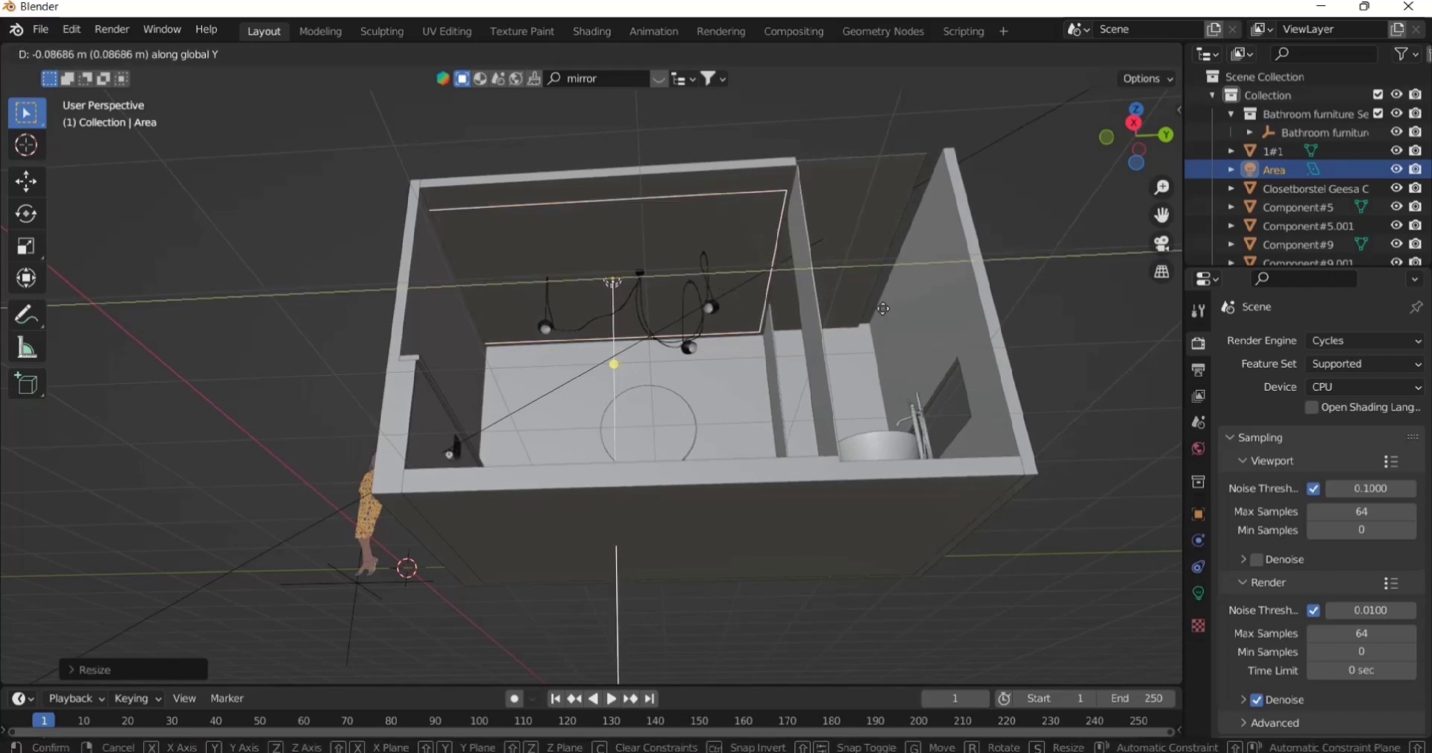
left_click(886, 311)
key("s")
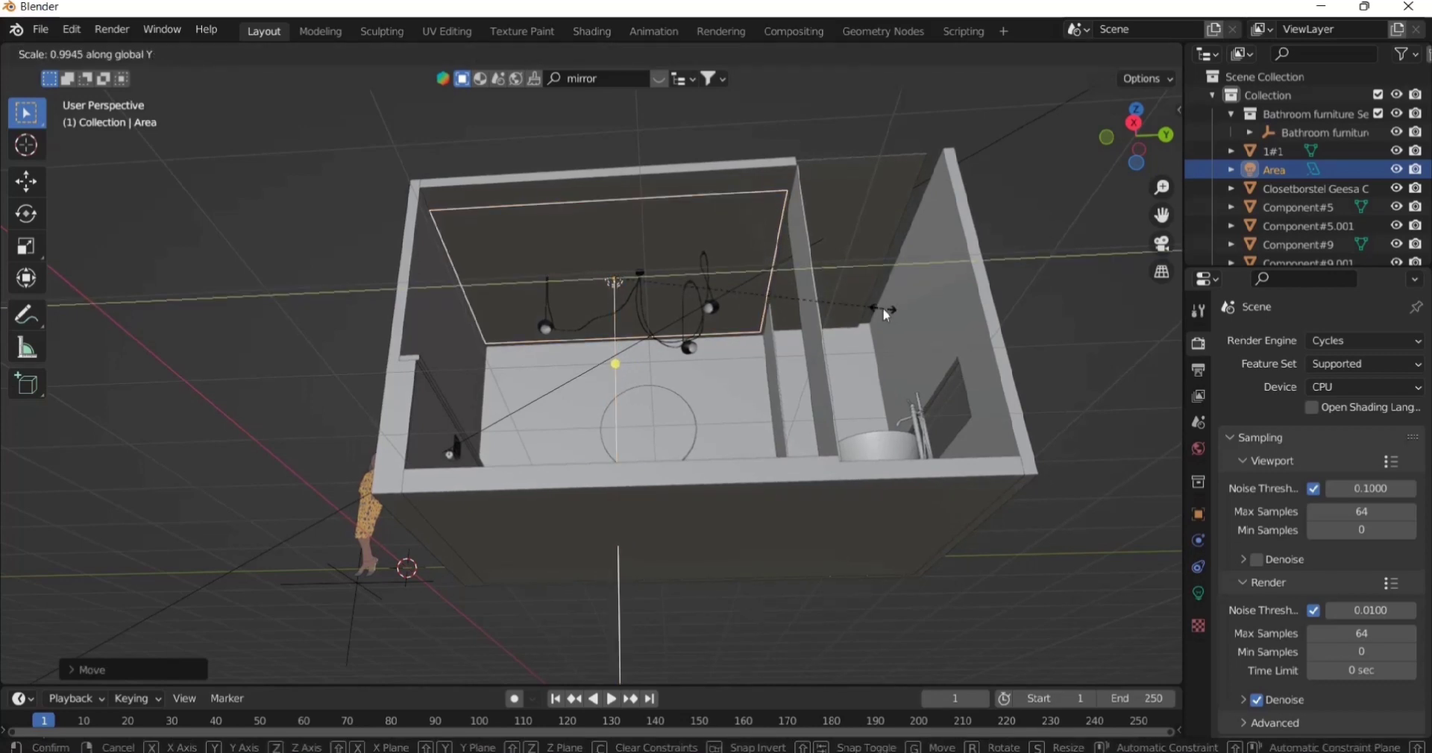
left_click(883, 307)
- Stretch the area light along the X axis and nudge its position so it covers the full ceiling depth
key("s")
key("x")
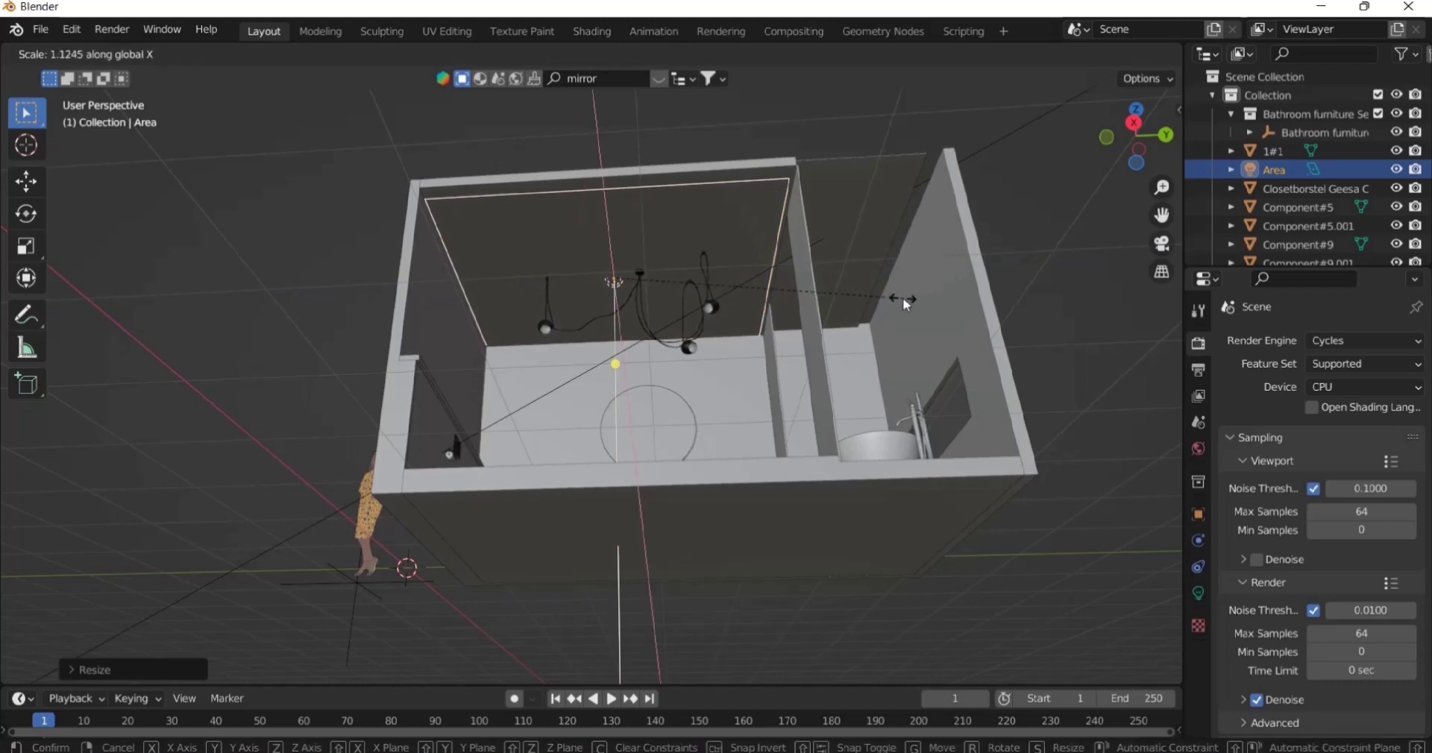
key("g")
left_click(861, 322)
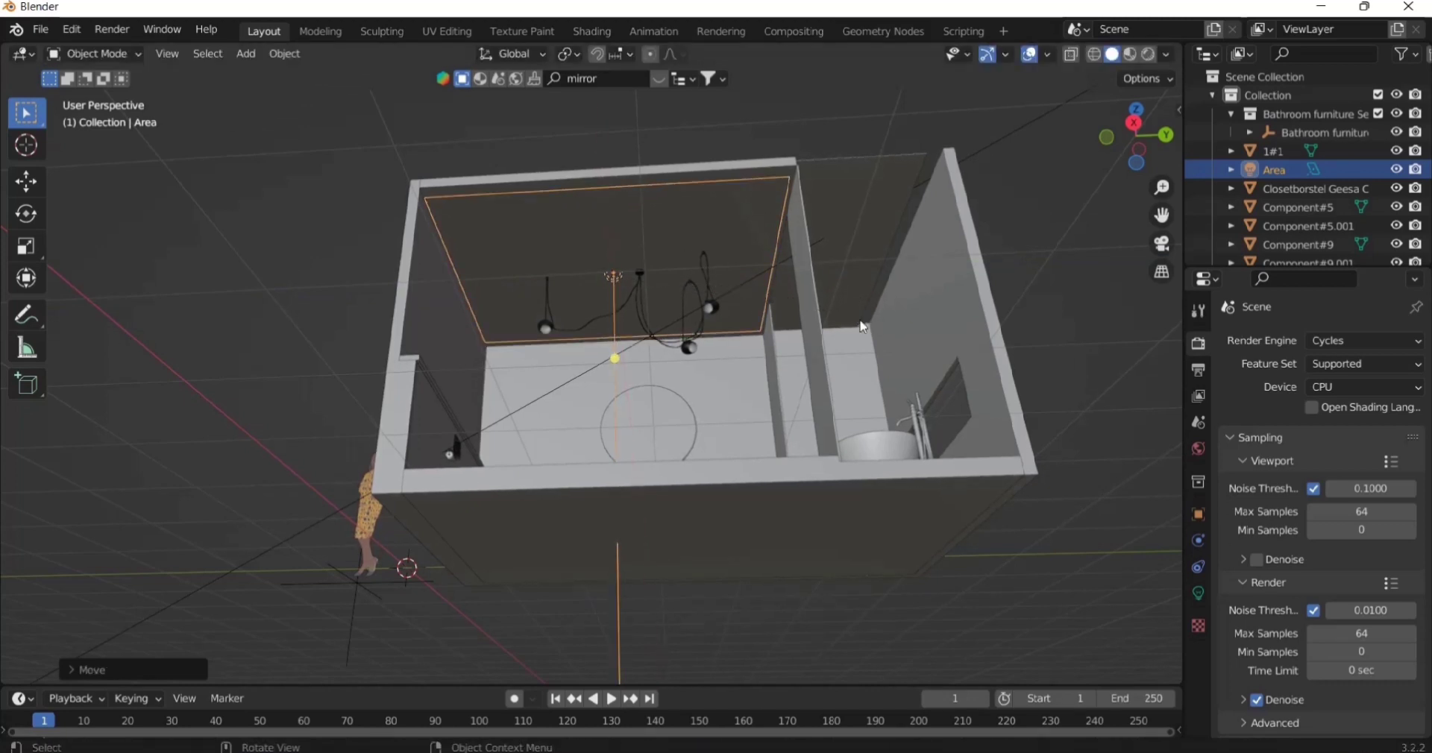
key("s")
key("x")
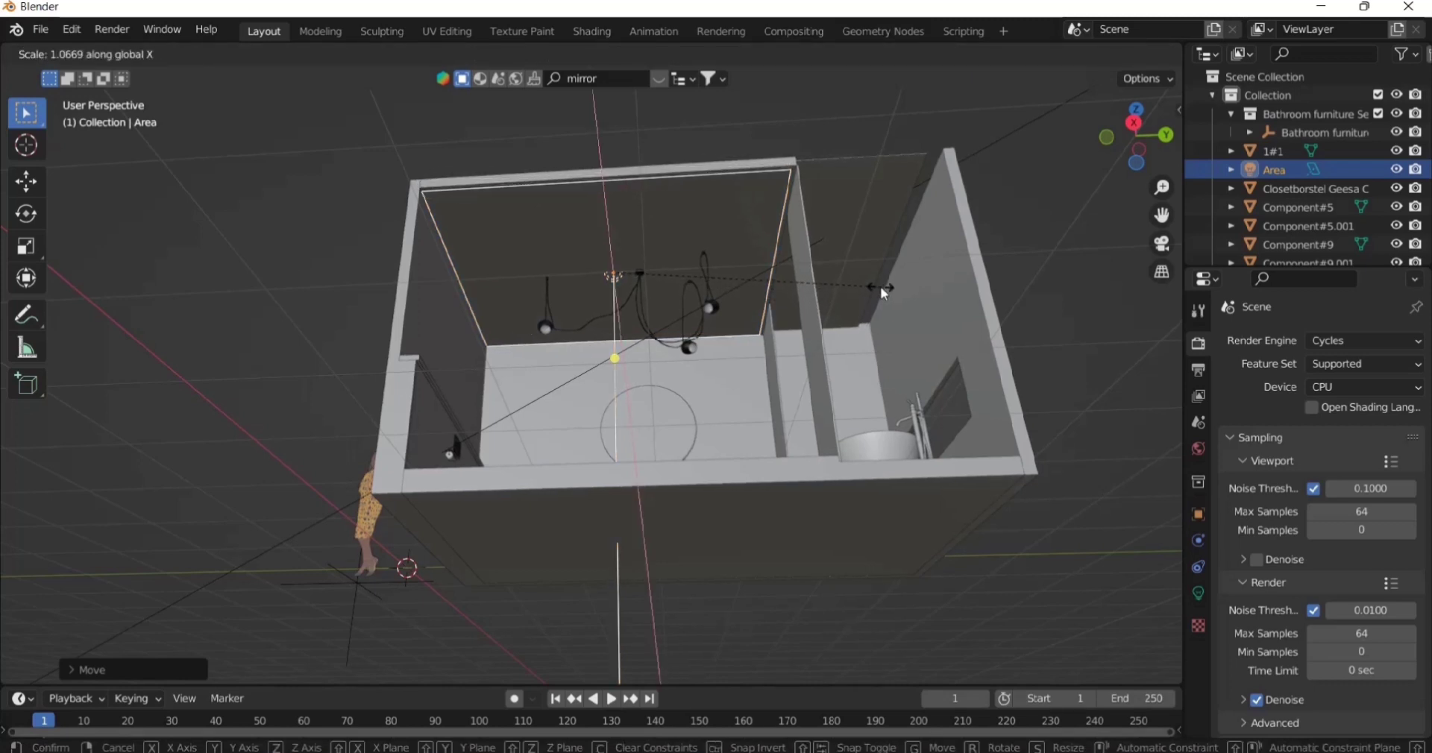
left_click(885, 290)
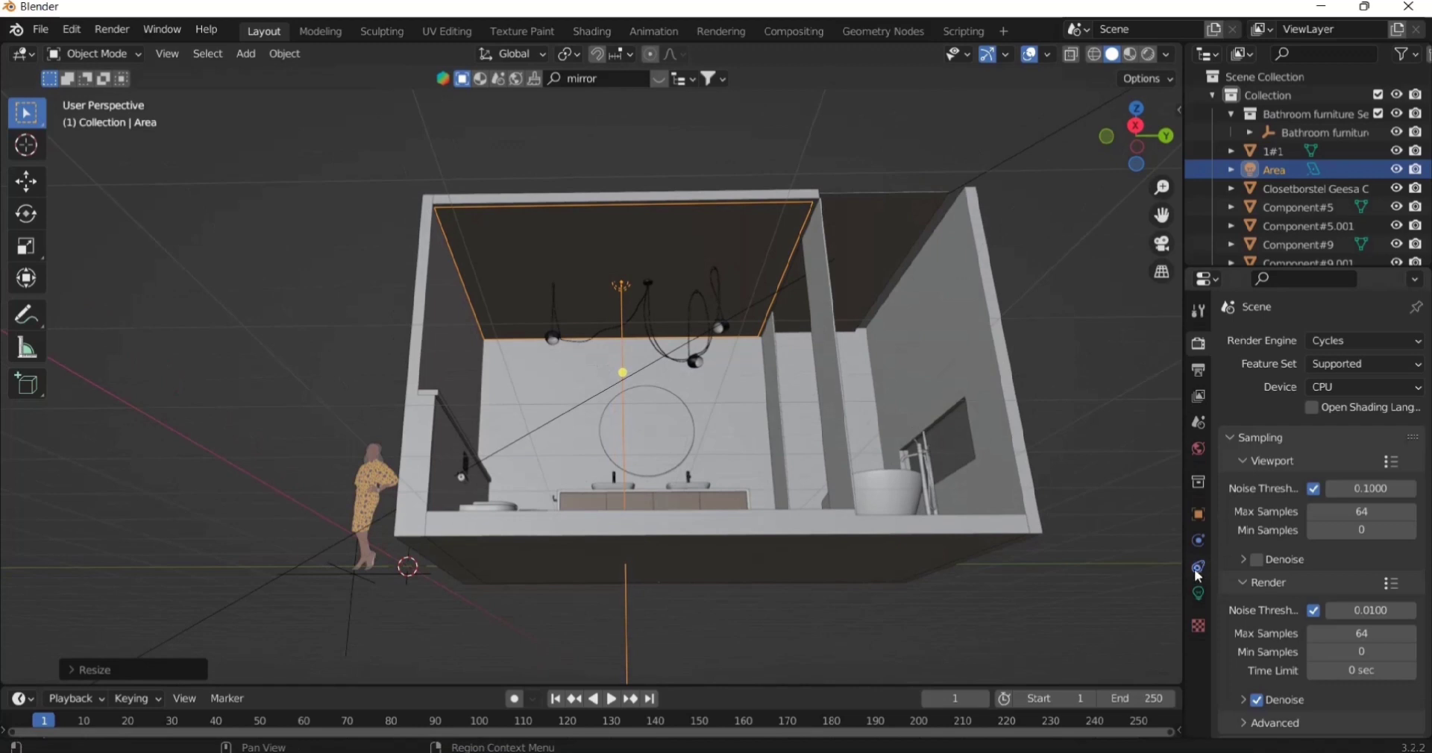
- Set the area light's power to 15 W
left_click(1198, 593)
left_click(1346, 467)
type("1")
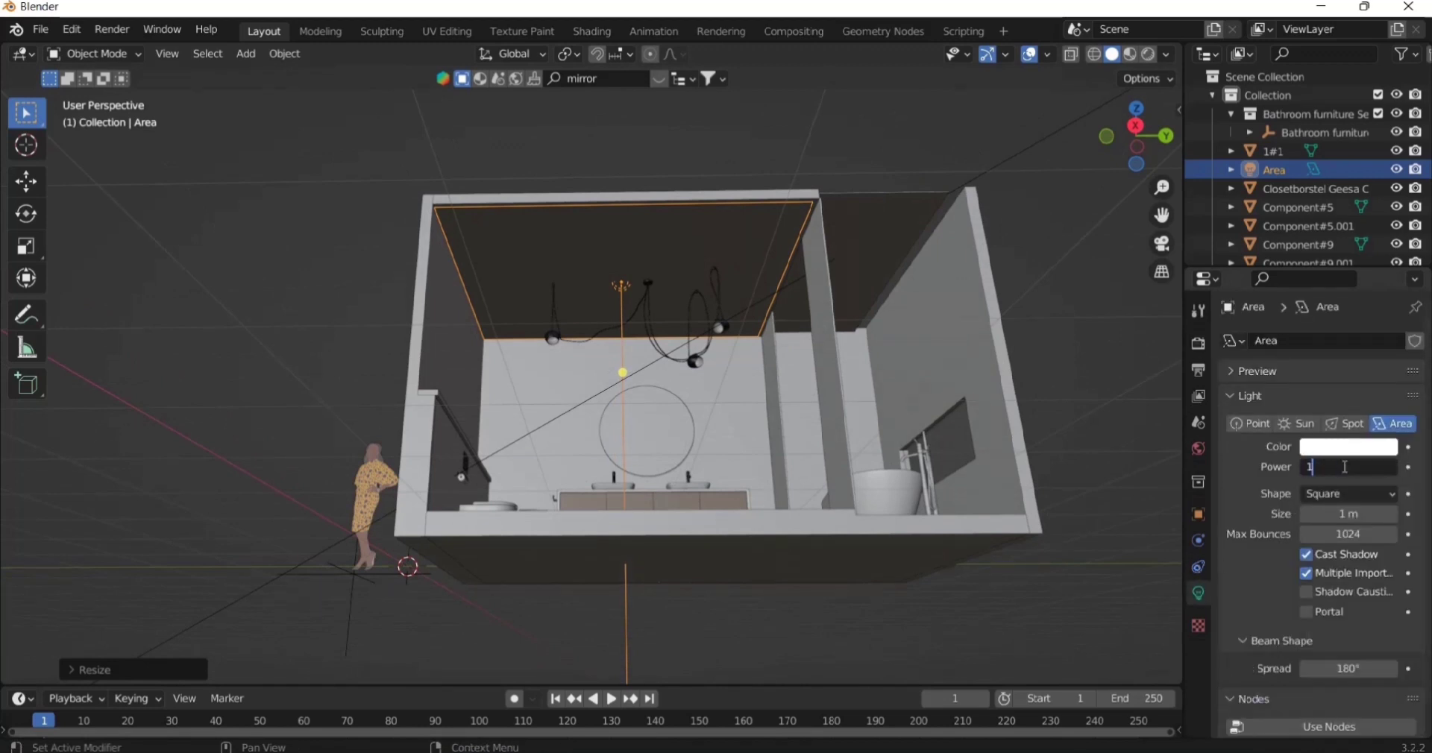
type("5")
key("Return")
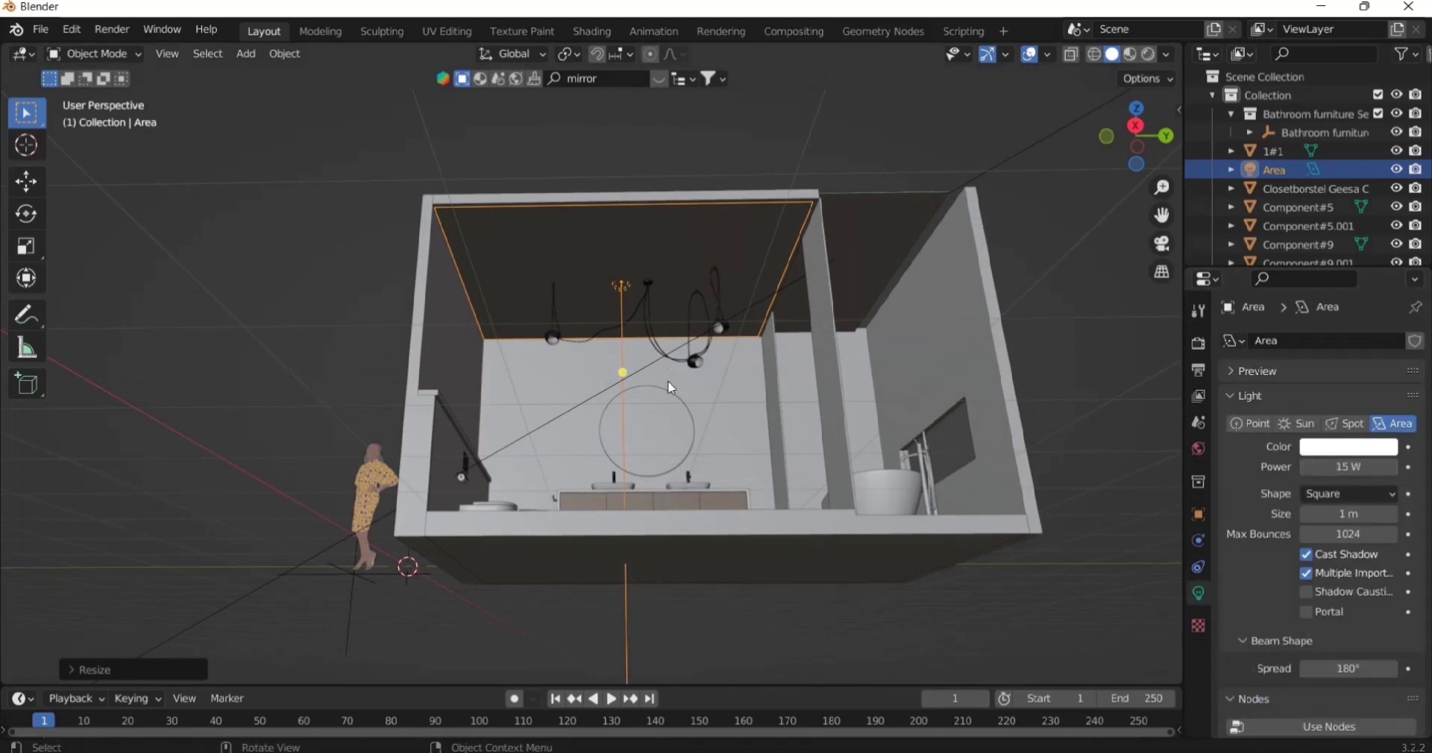
- In rendered shading, tint the area light a pale warm cream colour, and return to solid shading
middle_click_drag(668, 381, 625, 446)
left_click(627, 432)
scroll(627, 434, "up", 2)
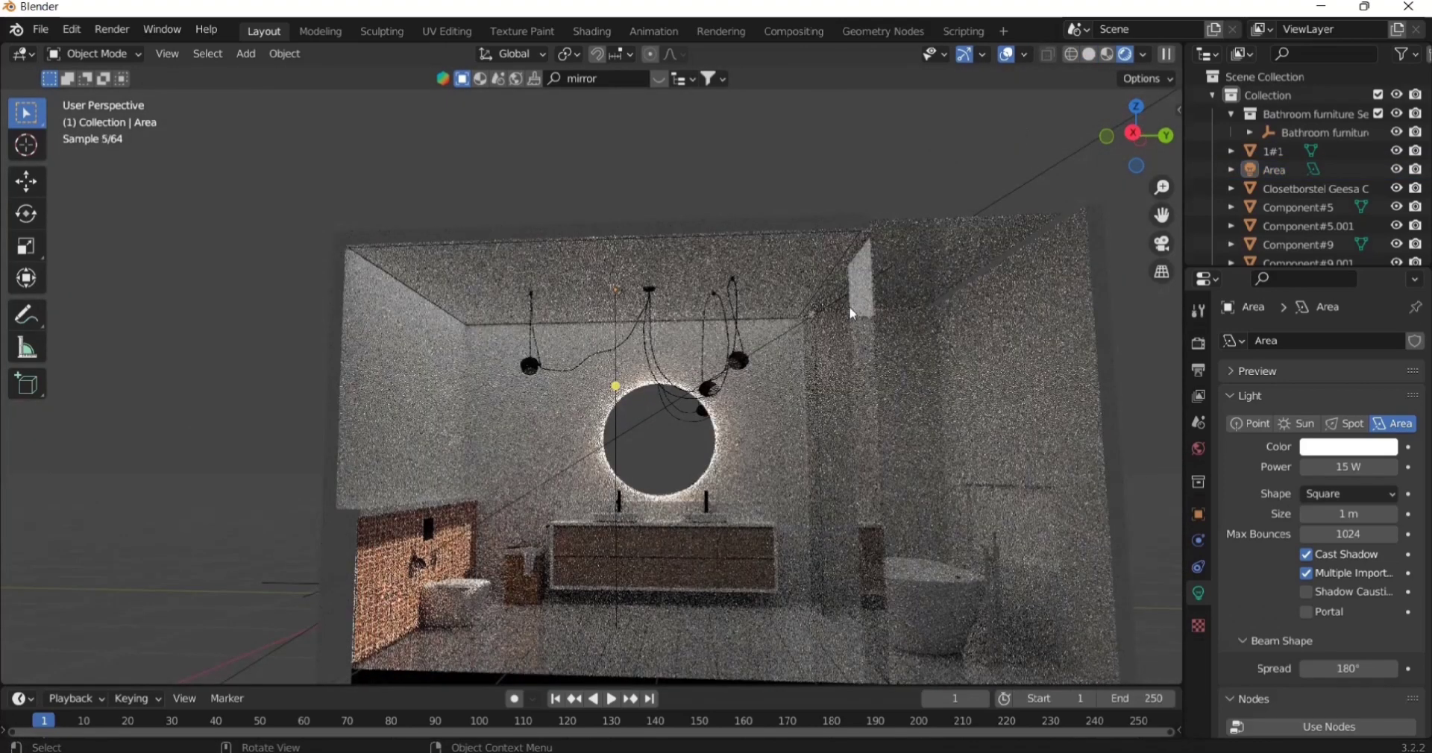
left_click(1348, 448)
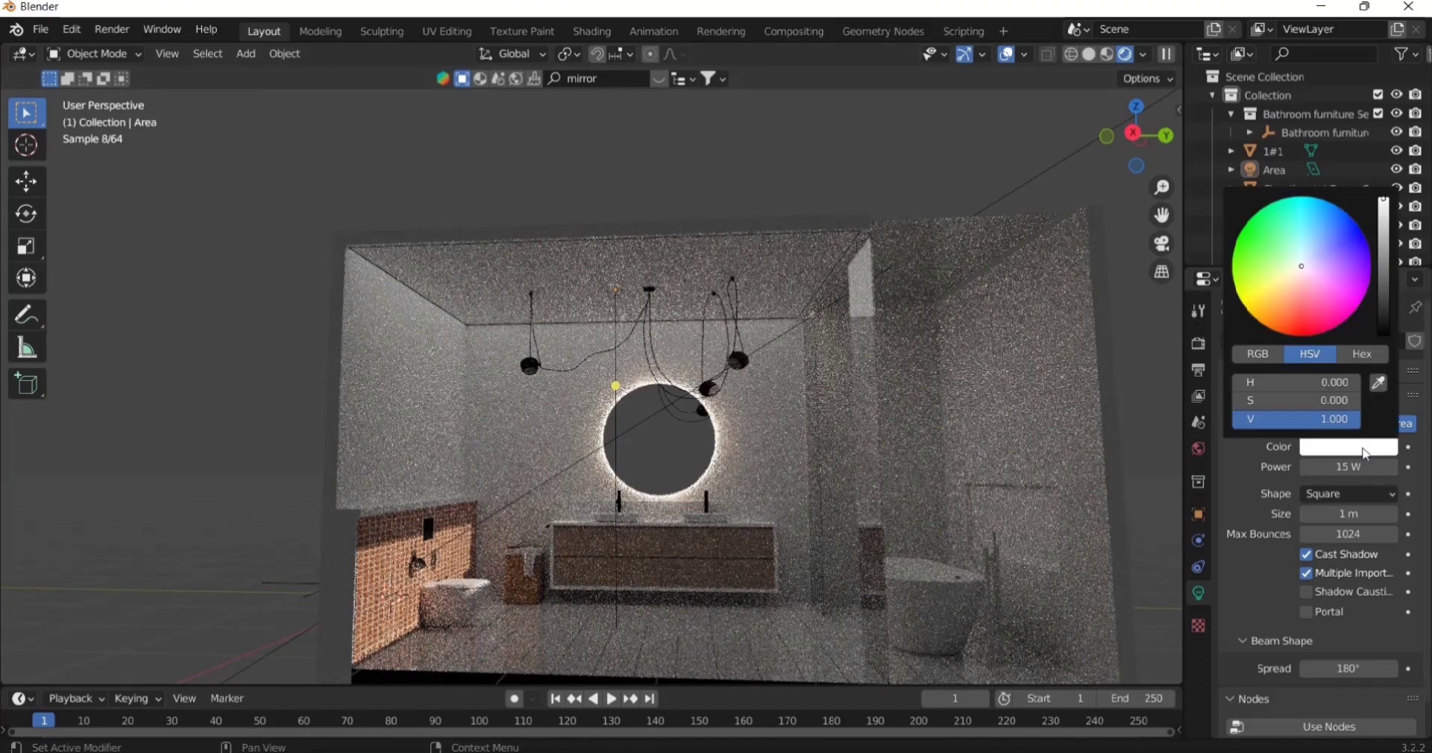
left_click(1292, 275)
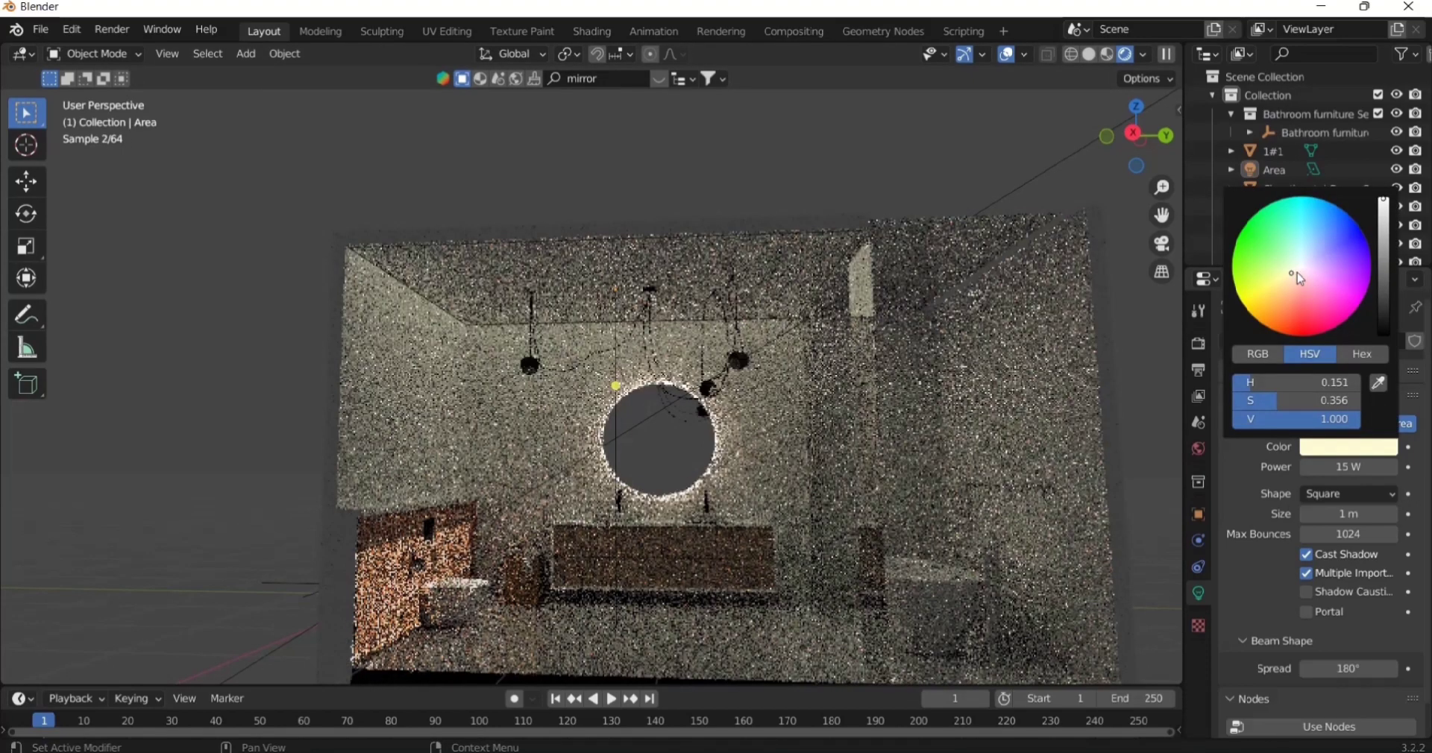
left_click(1296, 277)
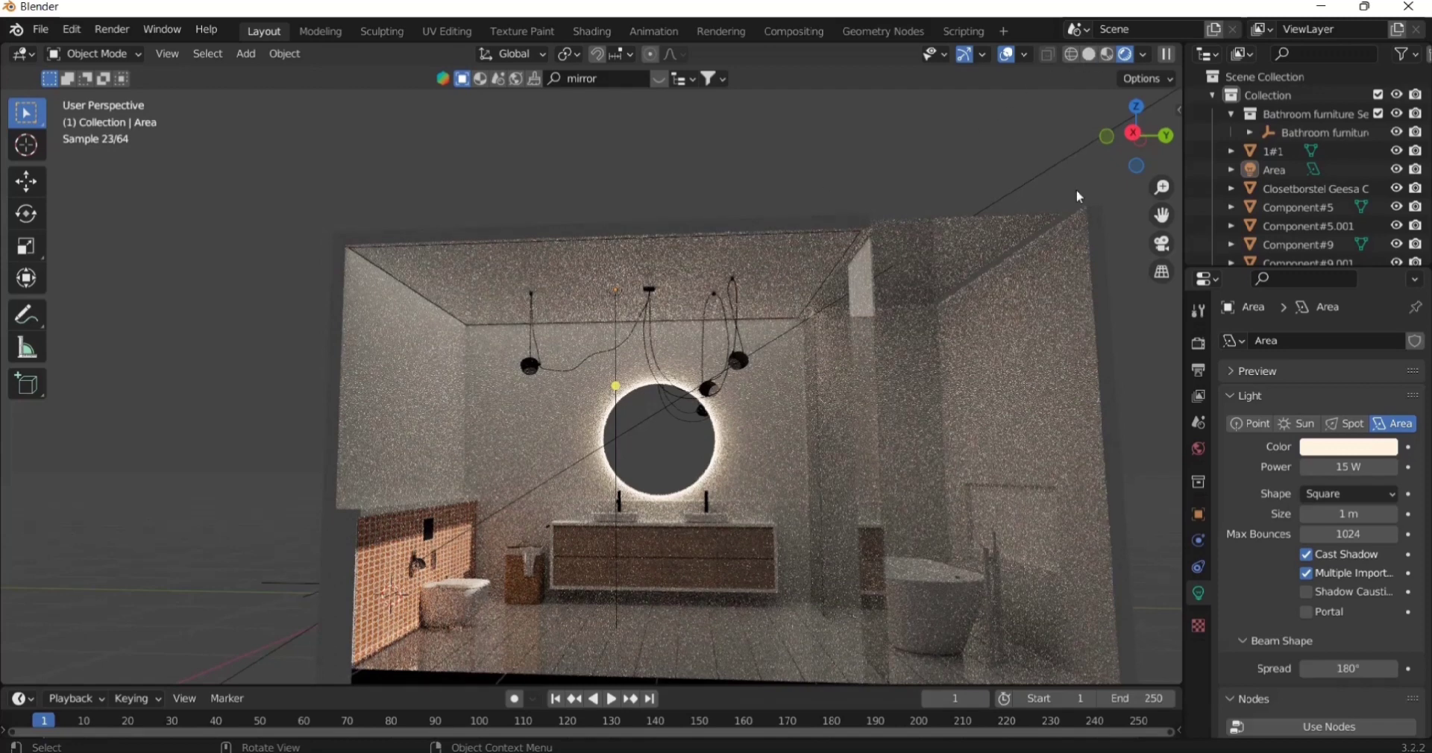
left_click(1088, 56)
- Link the glass material of the window beside the bathtub to the tall partition panel in front of it
left_click_drag(1162, 216, 1119, 134)
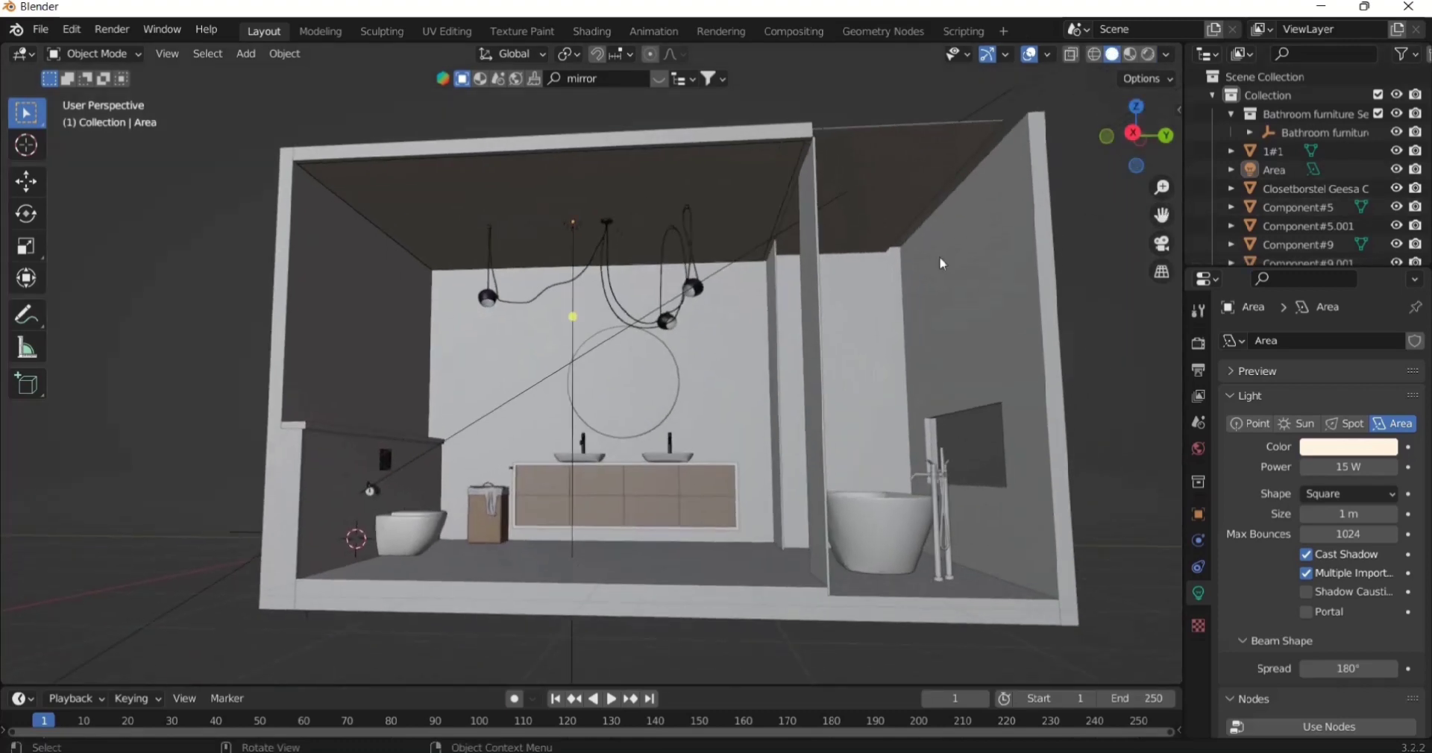
middle_click_drag(886, 306, 898, 316)
left_click(855, 343)
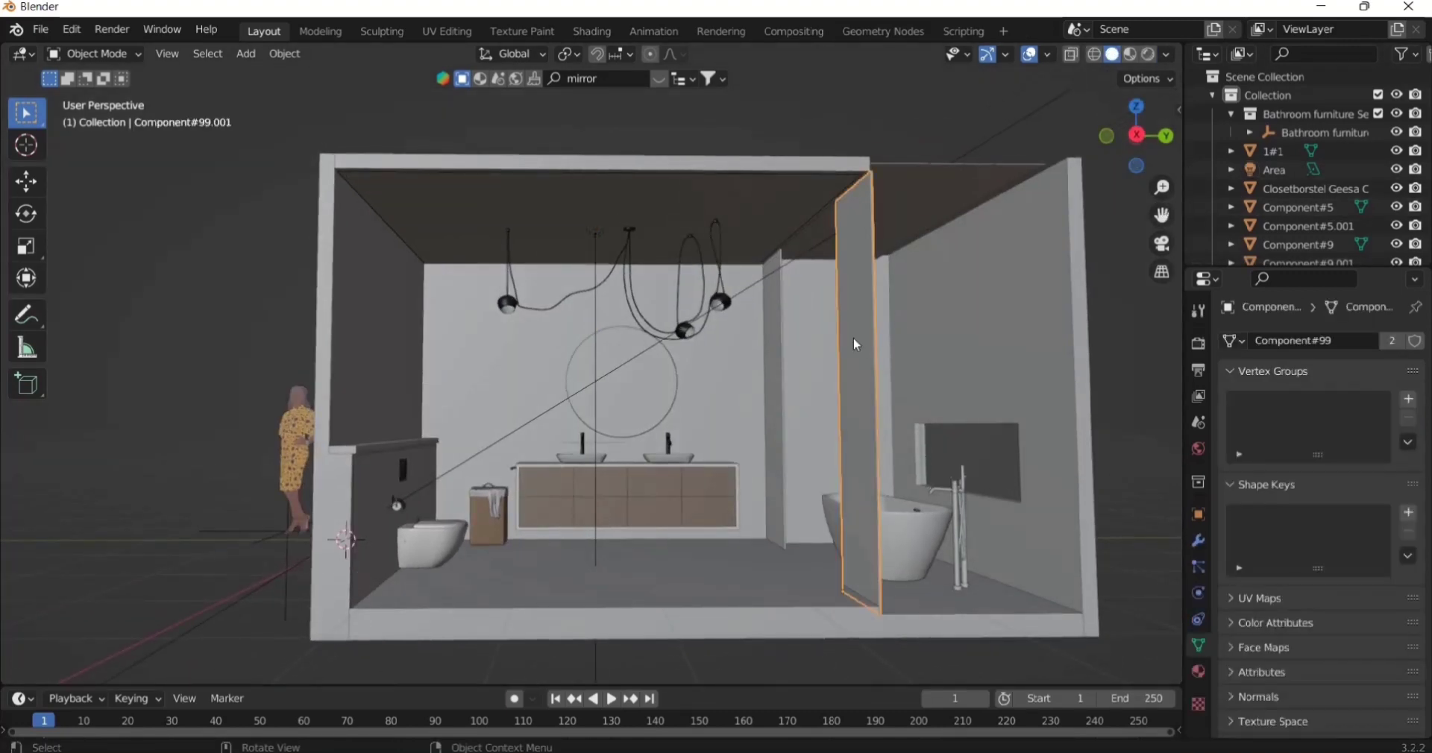
left_click(958, 463, "shift")
key("ctrl+l")
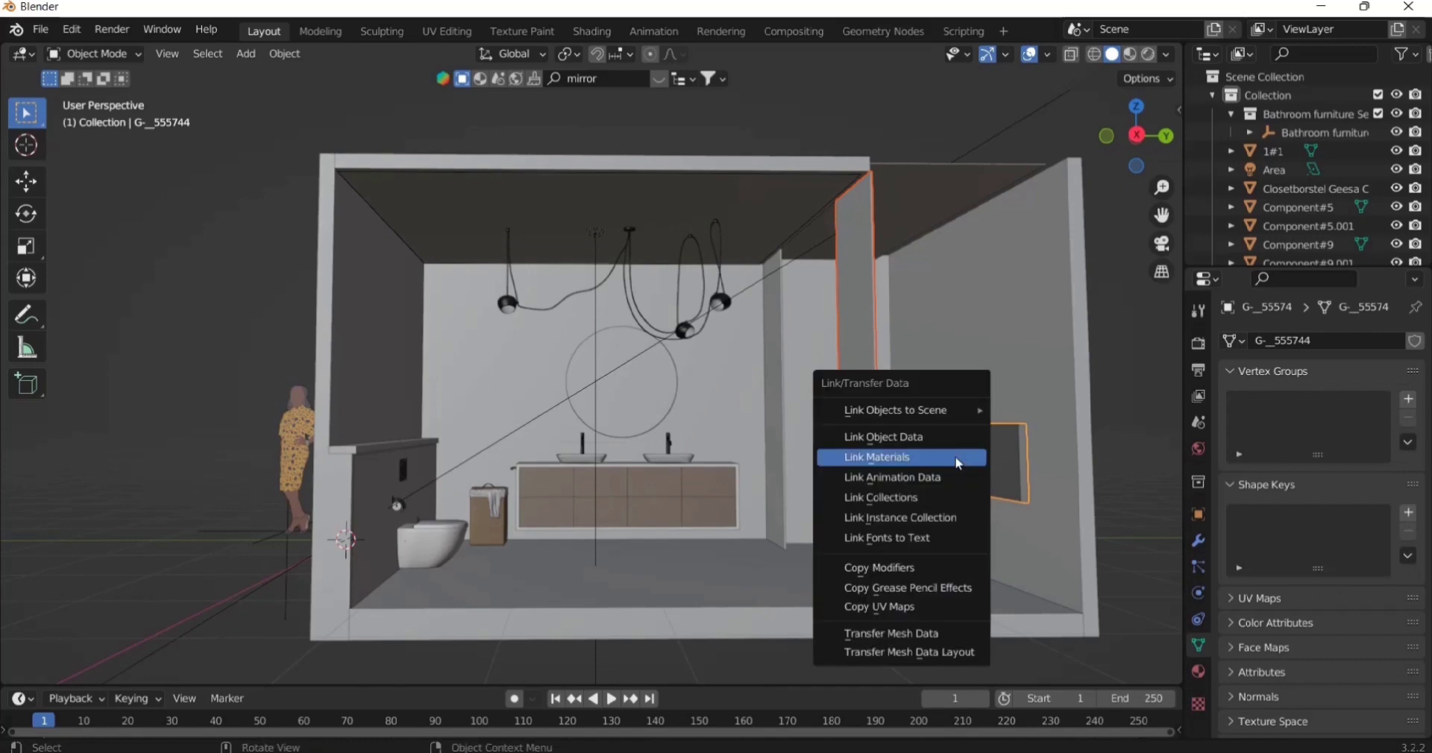
left_click(959, 464)
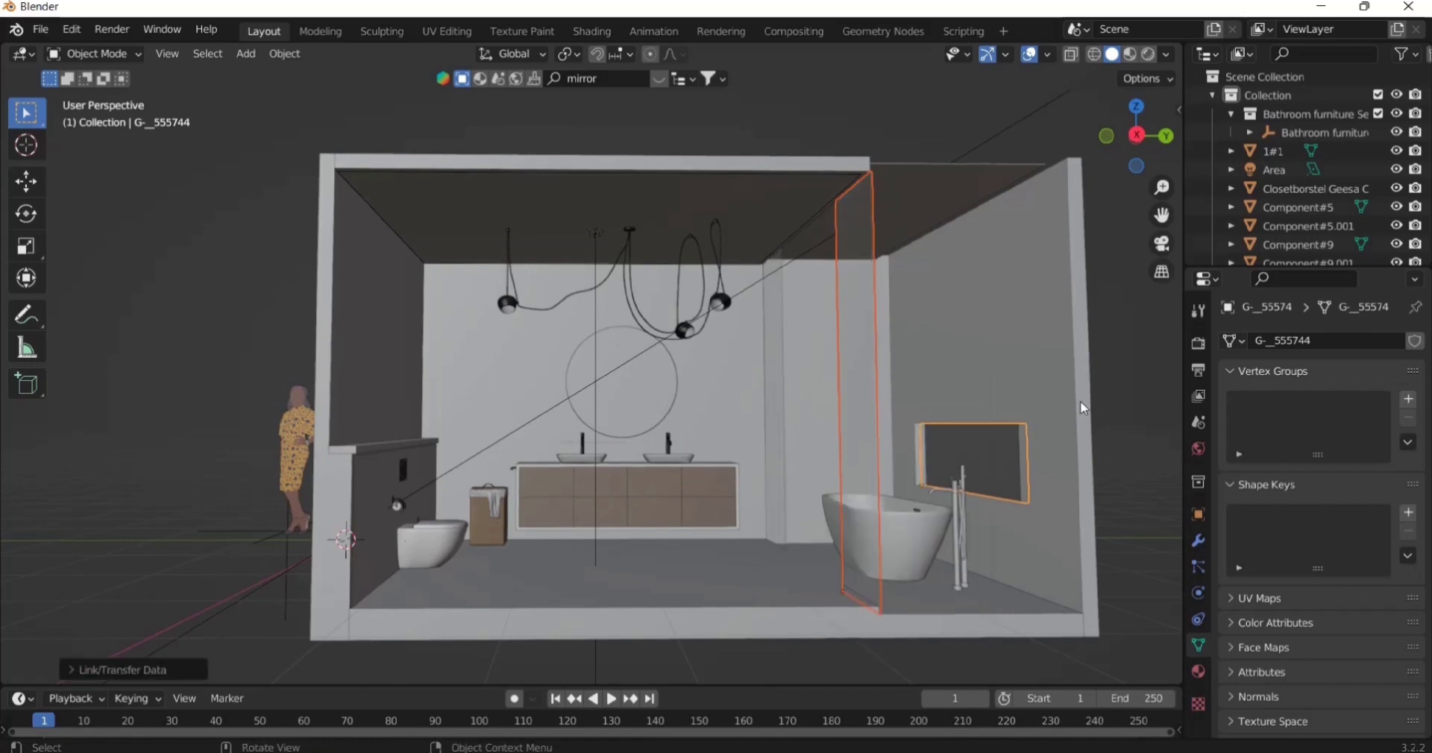
- Preview the bathroom in rendered shading to examine the partition panel from several angles, and return to solid shading
left_click(1148, 54)
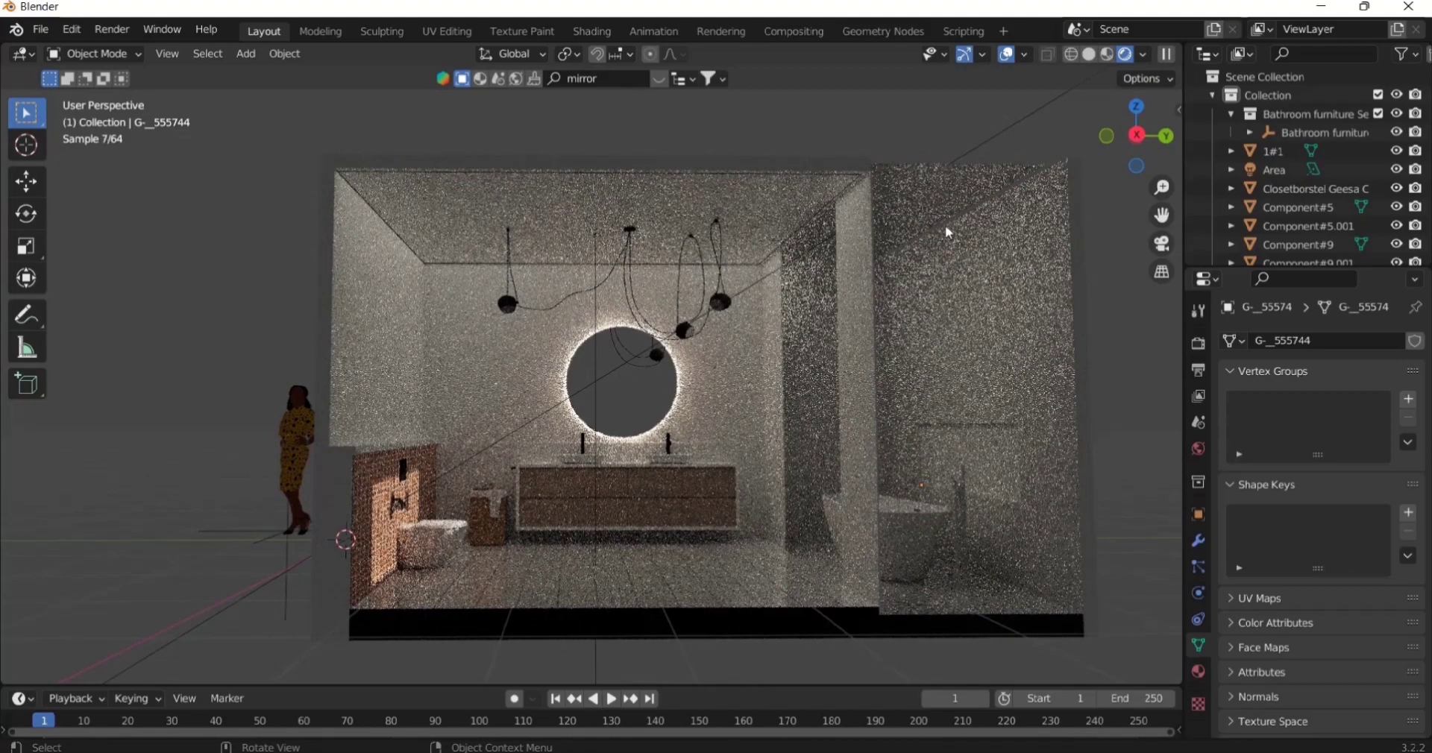
middle_click_drag(987, 176, 835, 195)
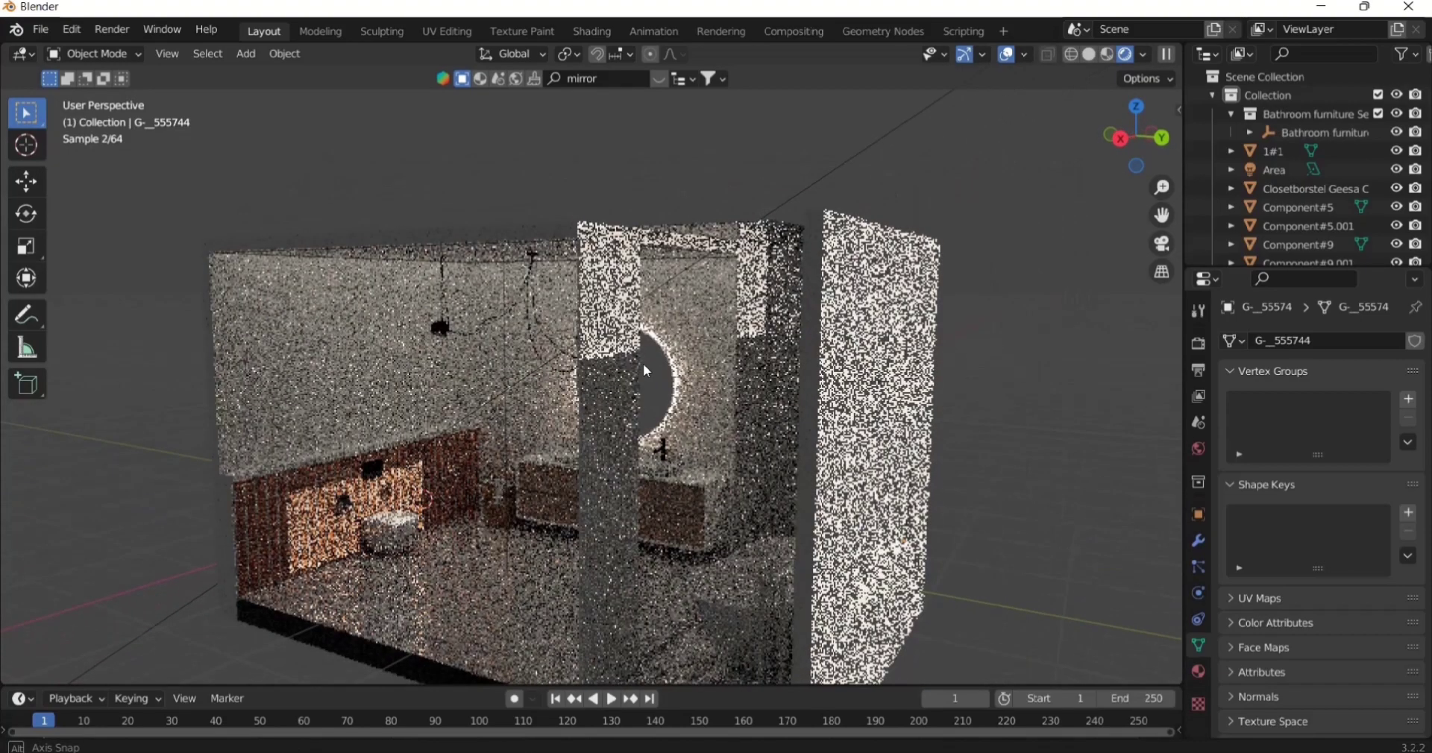
middle_click_drag(643, 364, 717, 320)
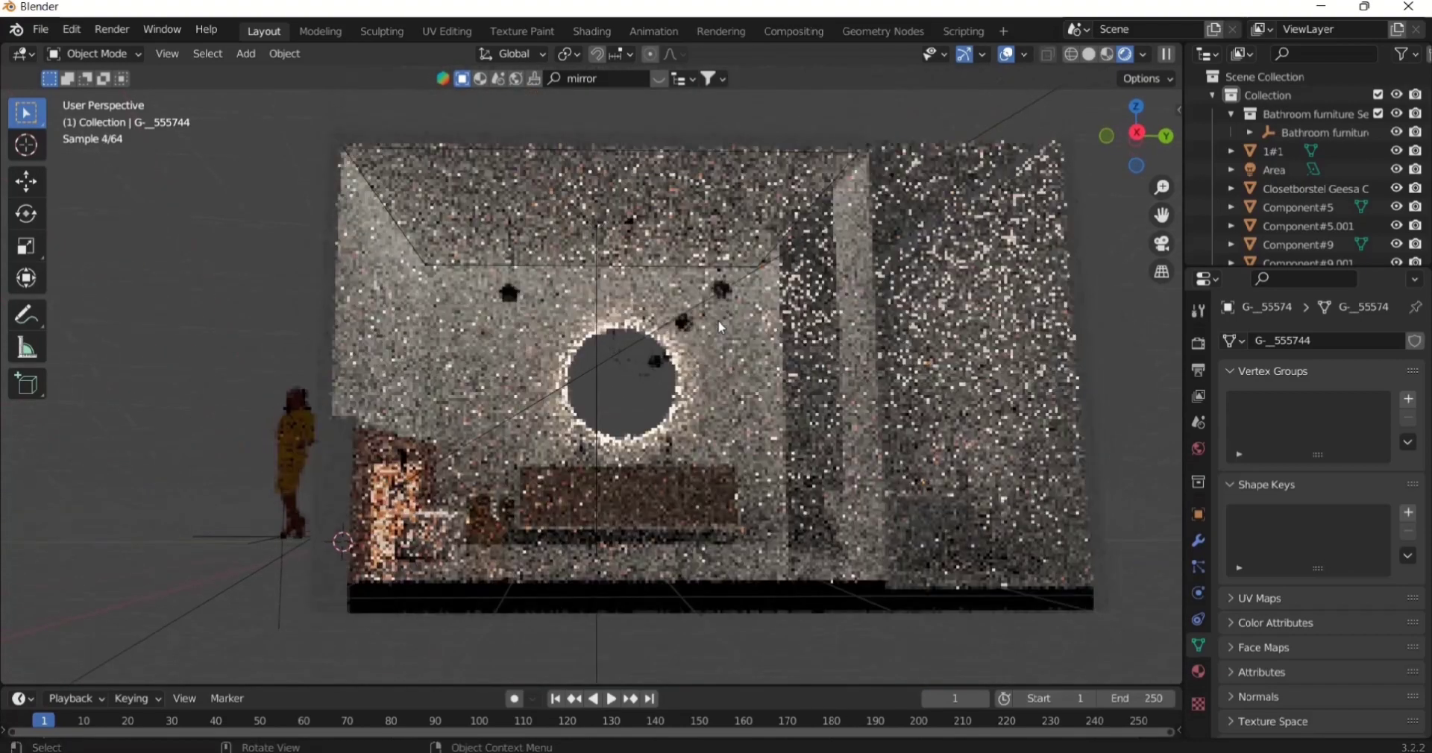
middle_click_drag(848, 296, 828, 303)
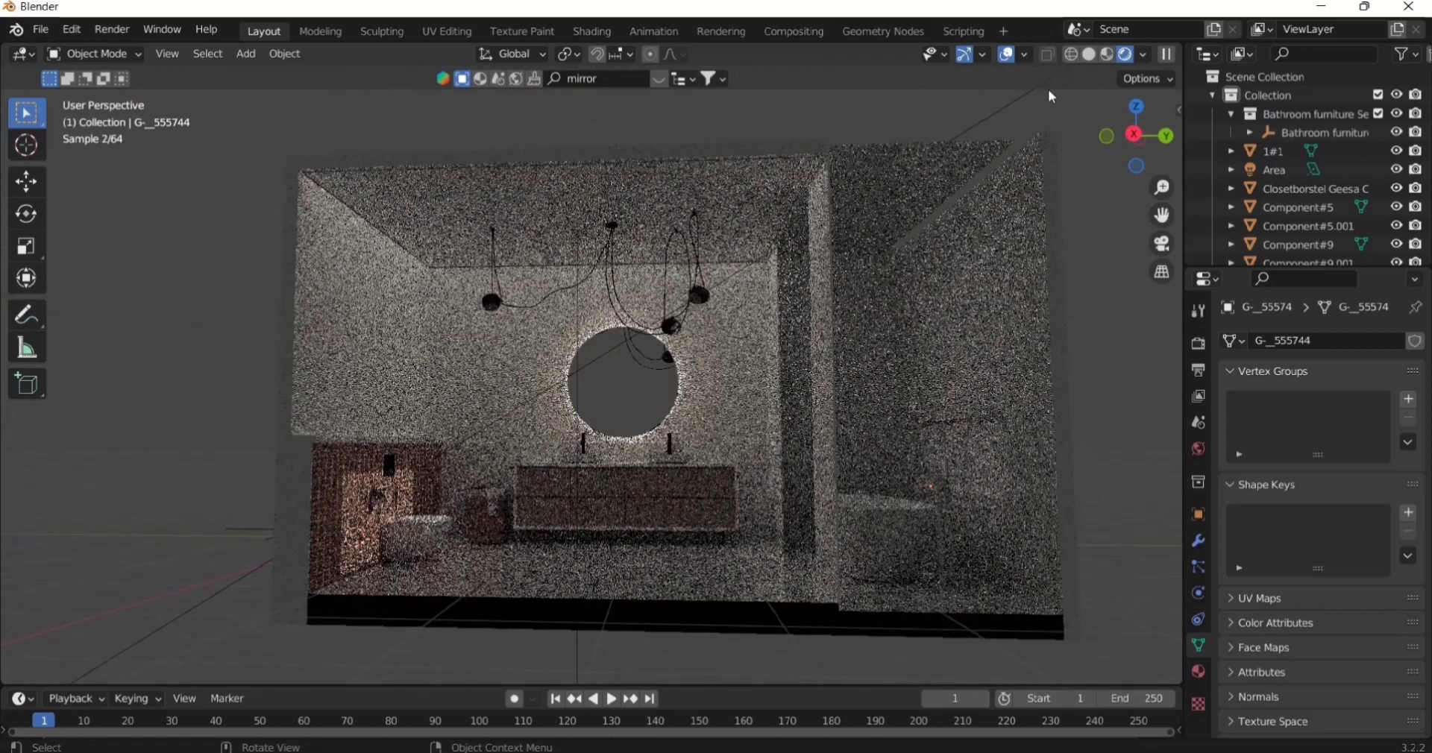
left_click(1089, 54)
- Try linking the material of the window beside the bathtub to the ceiling panel above it and both tall partition panels
left_click(876, 243)
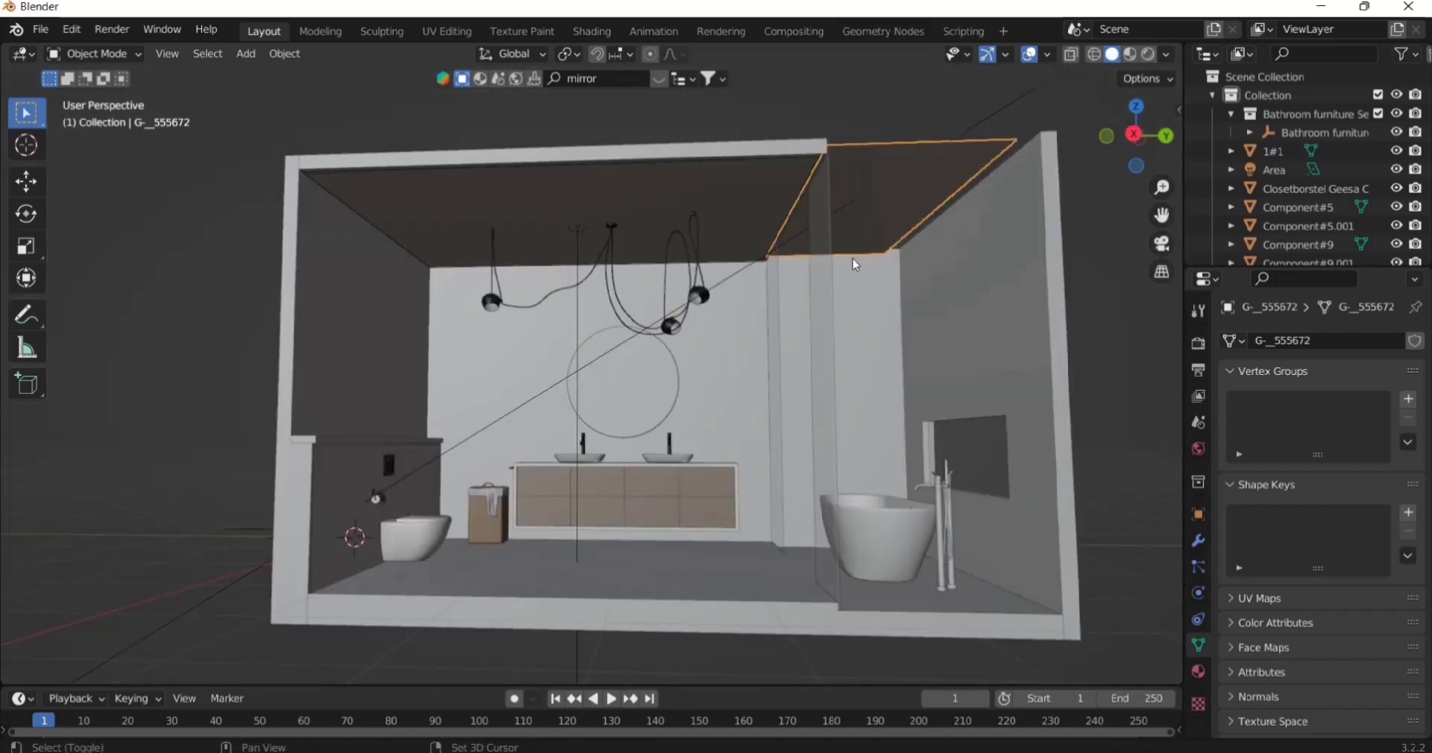
left_click(775, 338, "shift")
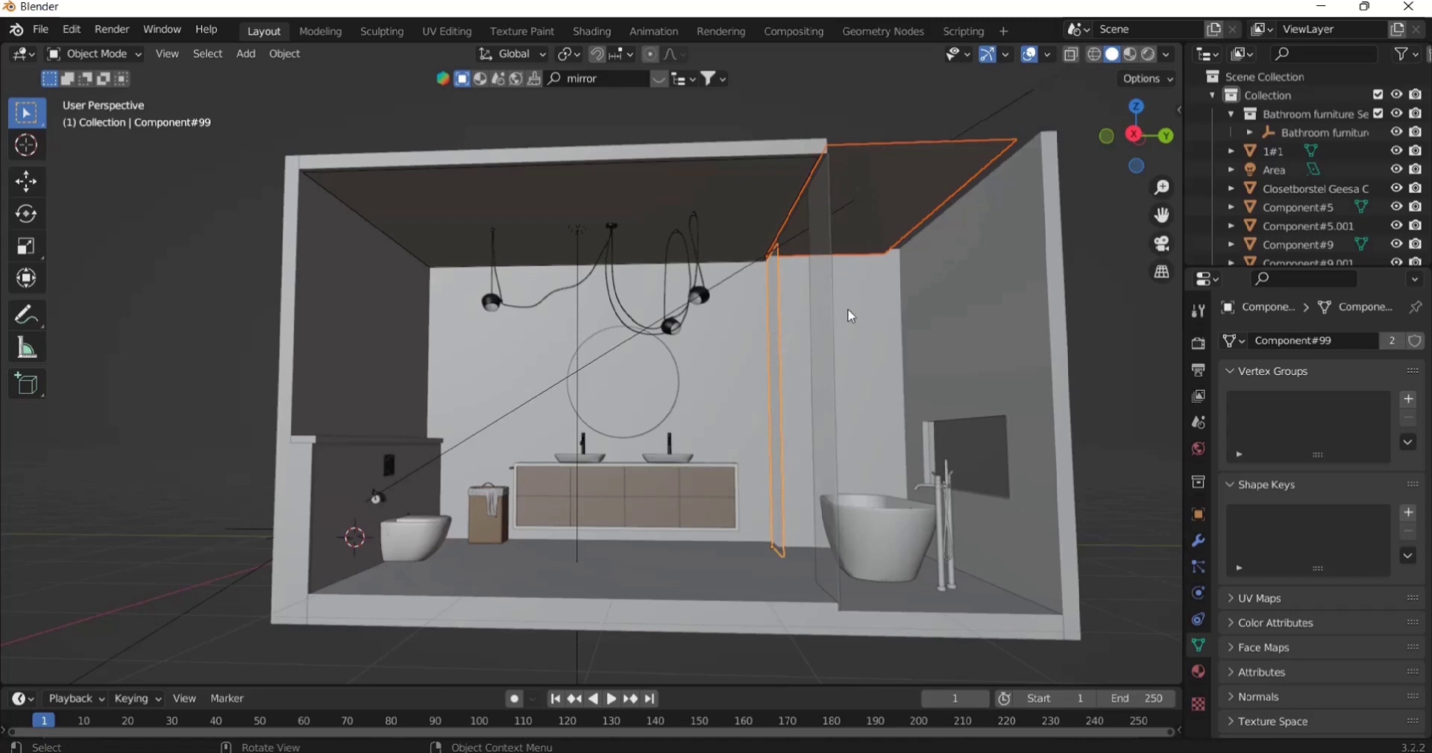
left_click(821, 289, "shift")
left_click(787, 311, "shift")
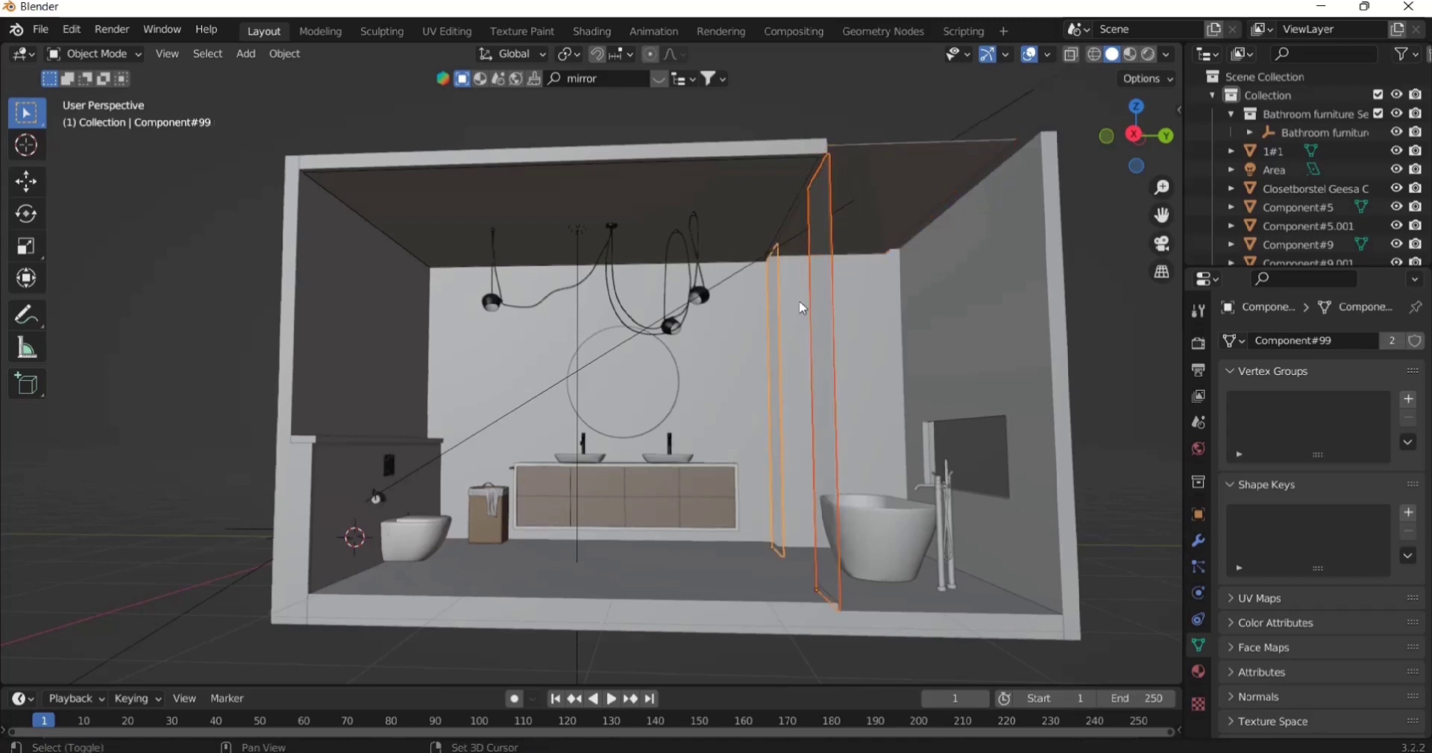
left_click(878, 201, "shift")
left_click(946, 437, "shift")
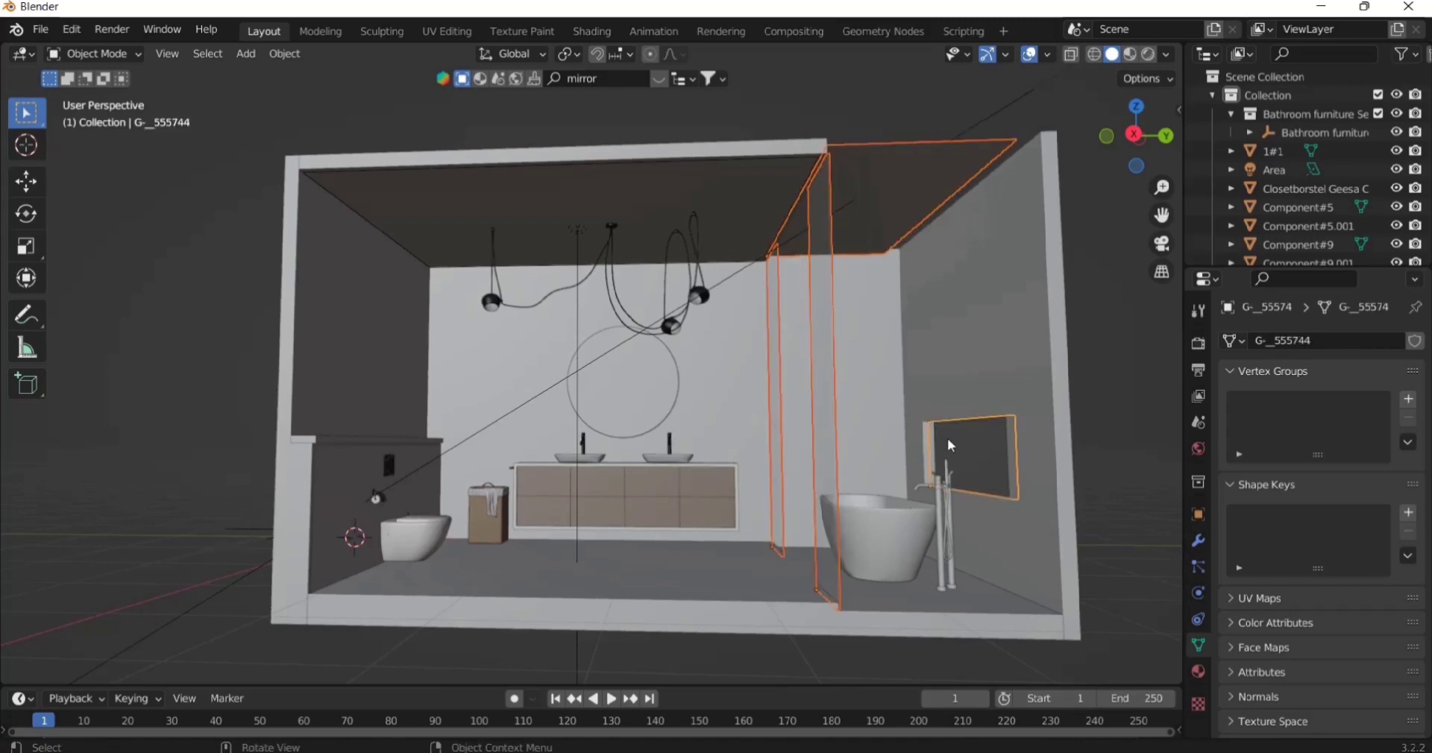
key("ctrl+l")
left_click(950, 440)
left_click(1100, 267)
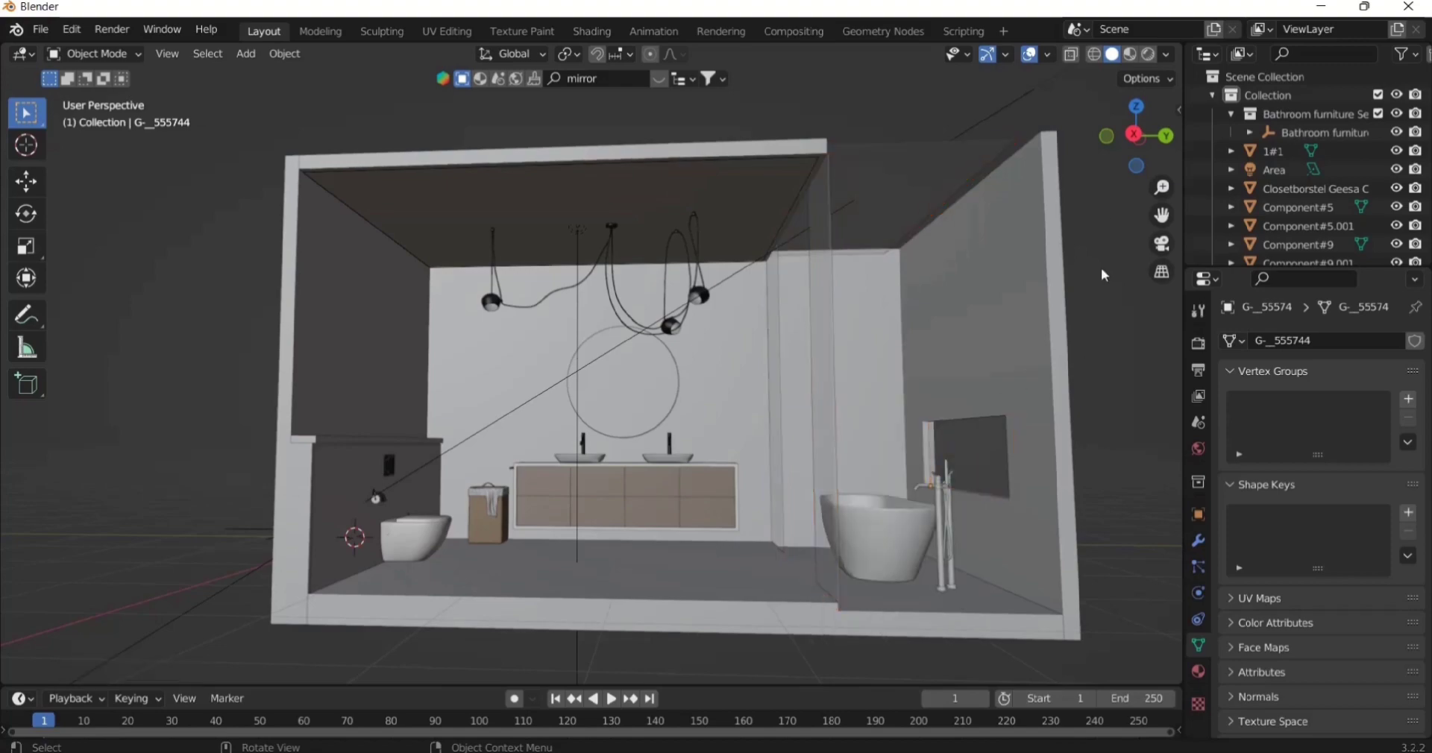
- Inspect the linked panels in rendered shading, and undo the material link
left_click(1149, 54)
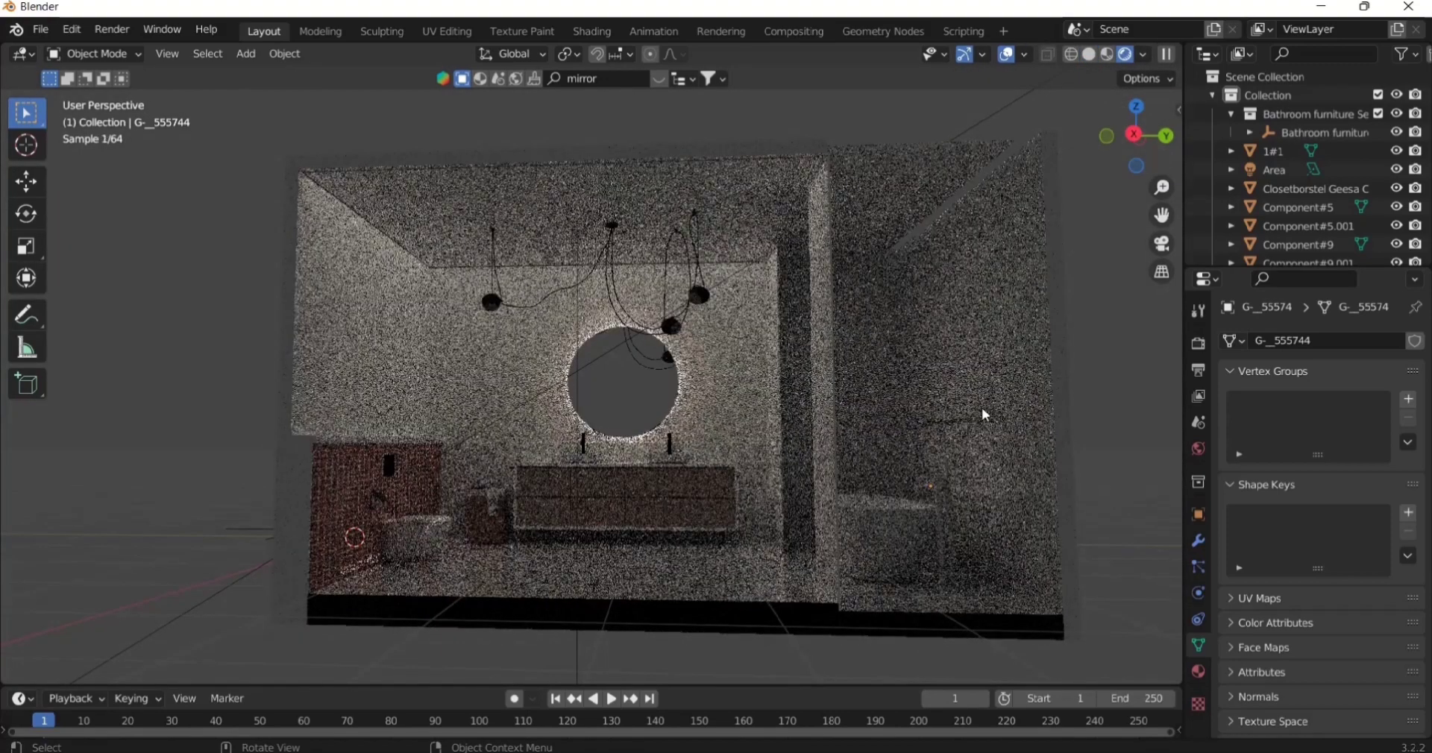
middle_click_drag(896, 176, 888, 351)
key("ctrl+z")
key("ctrl+z")
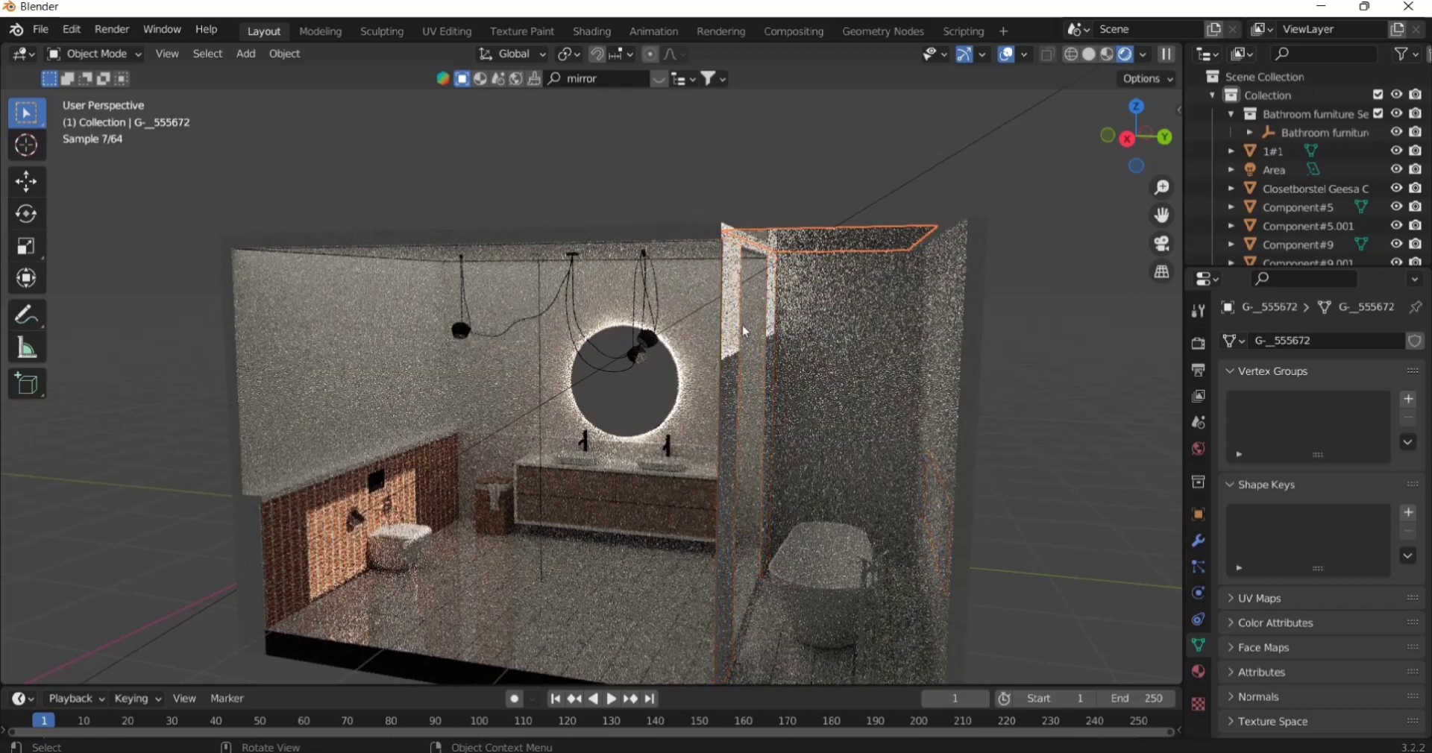
- Try linking the rear partition panel's material to the front partition panel and the ceiling panel above the bathtub
left_click(773, 336, "shift")
left_click(774, 335, "shift")
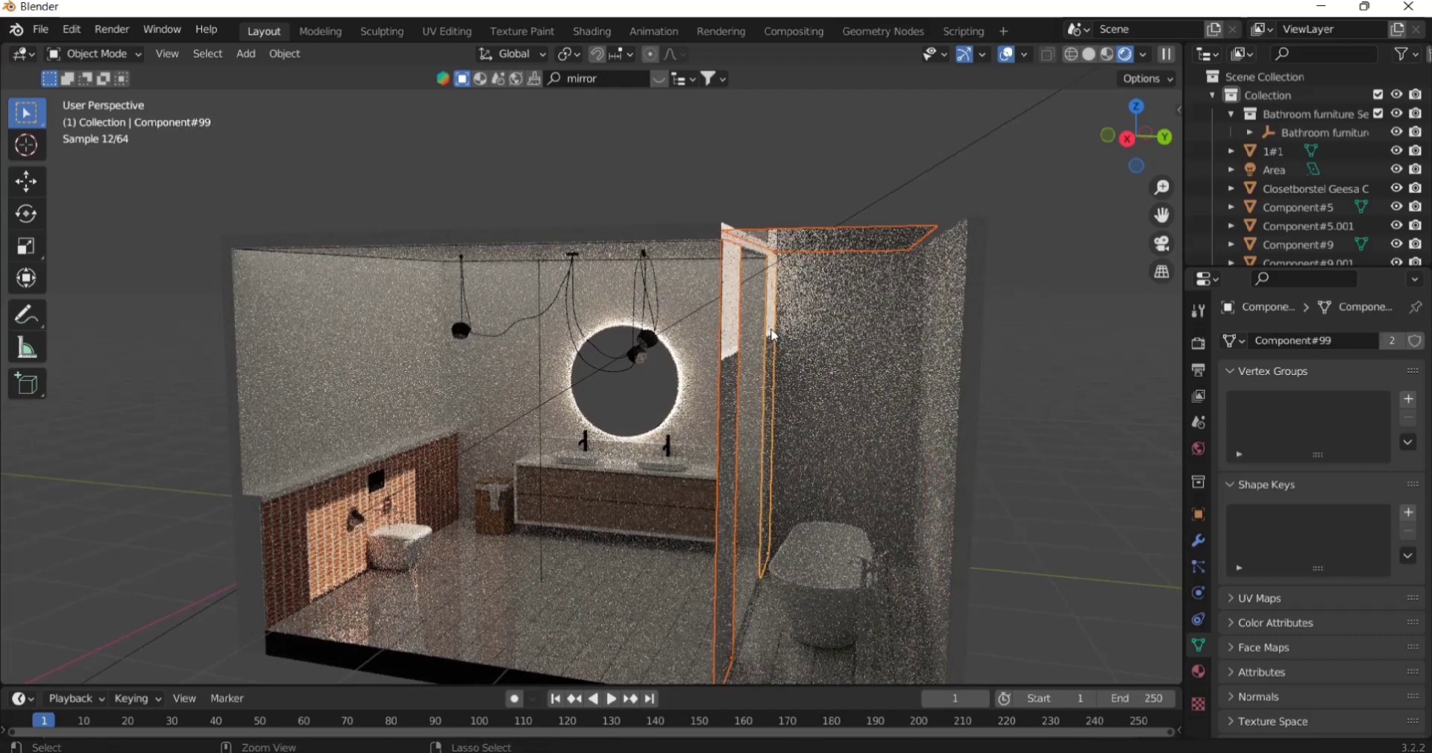
key("ctrl+l")
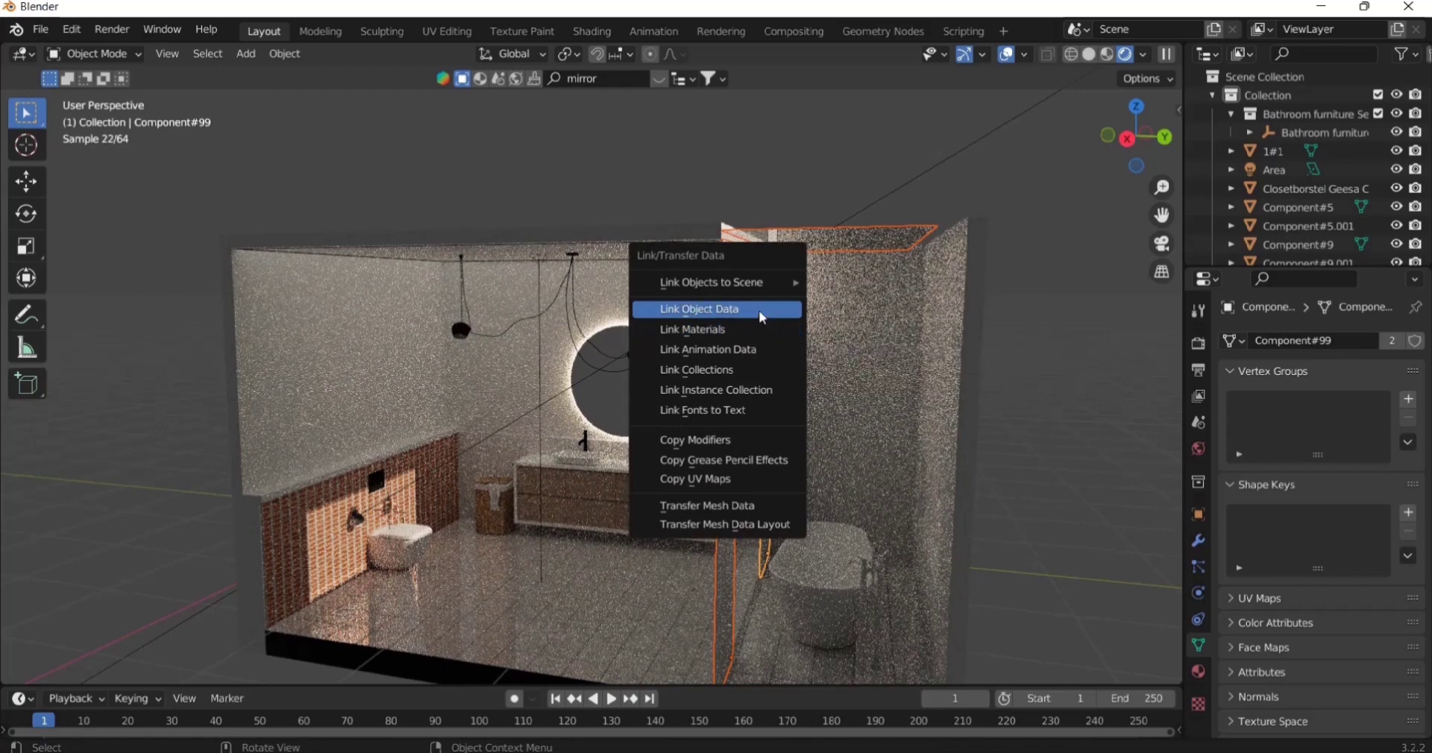
left_click(759, 330)
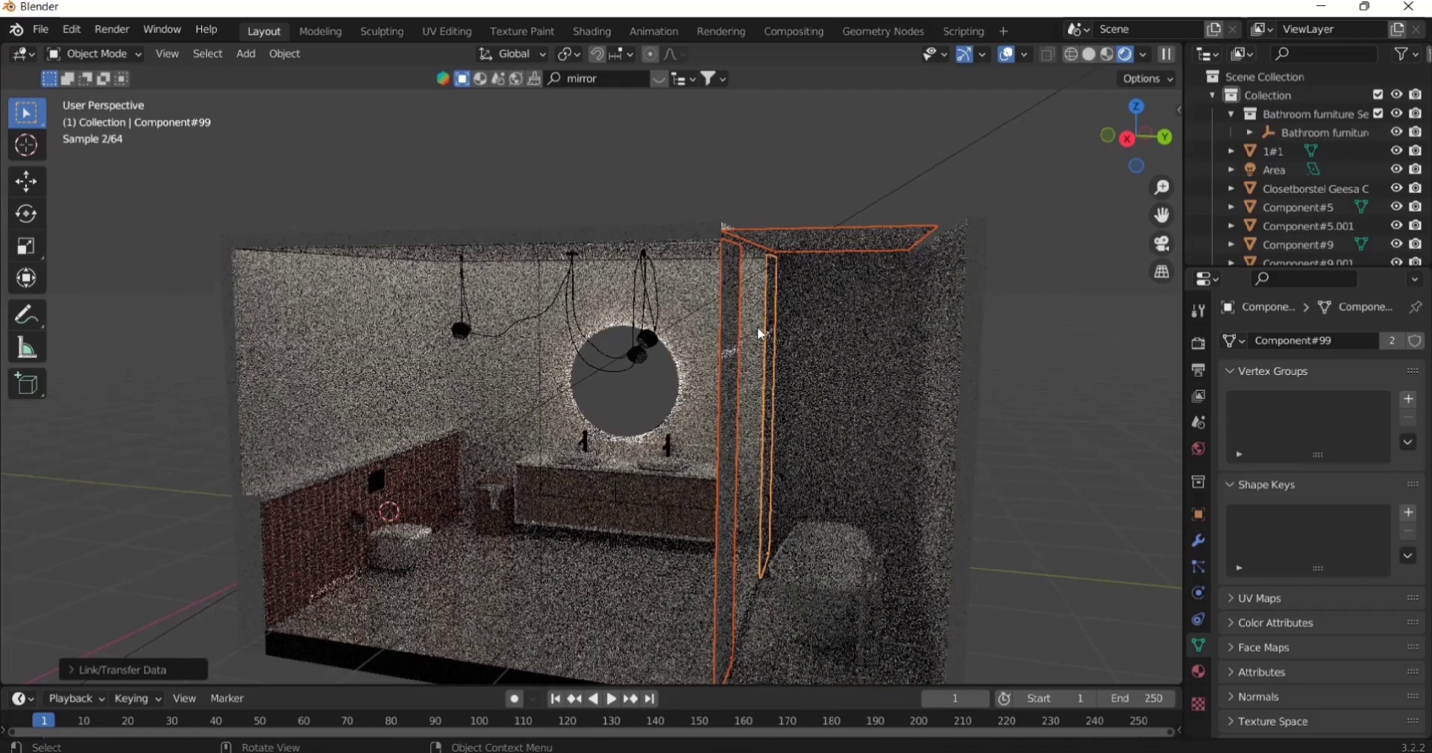
- Link the material of the ceiling panel above the bathtub to the front and rear partition panels
left_click(739, 306)
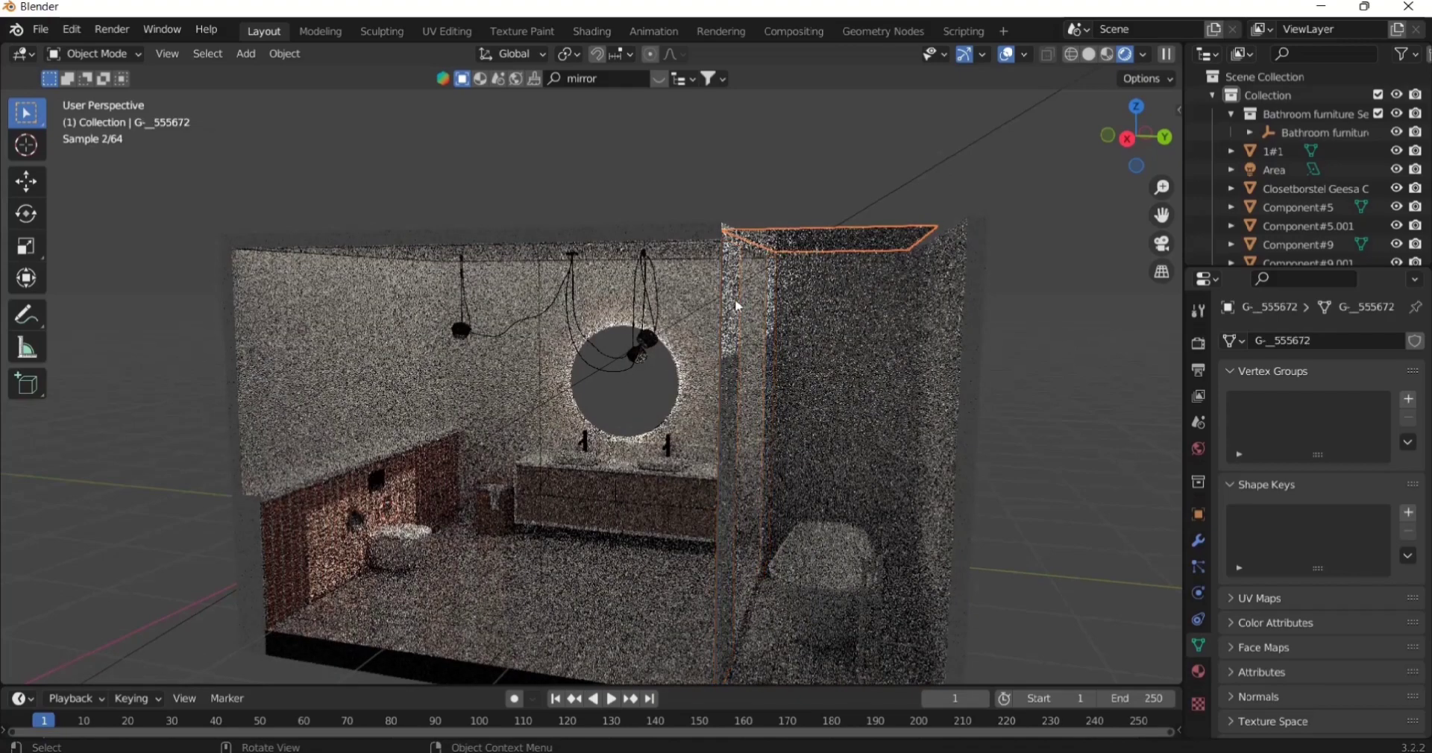
left_click(775, 316)
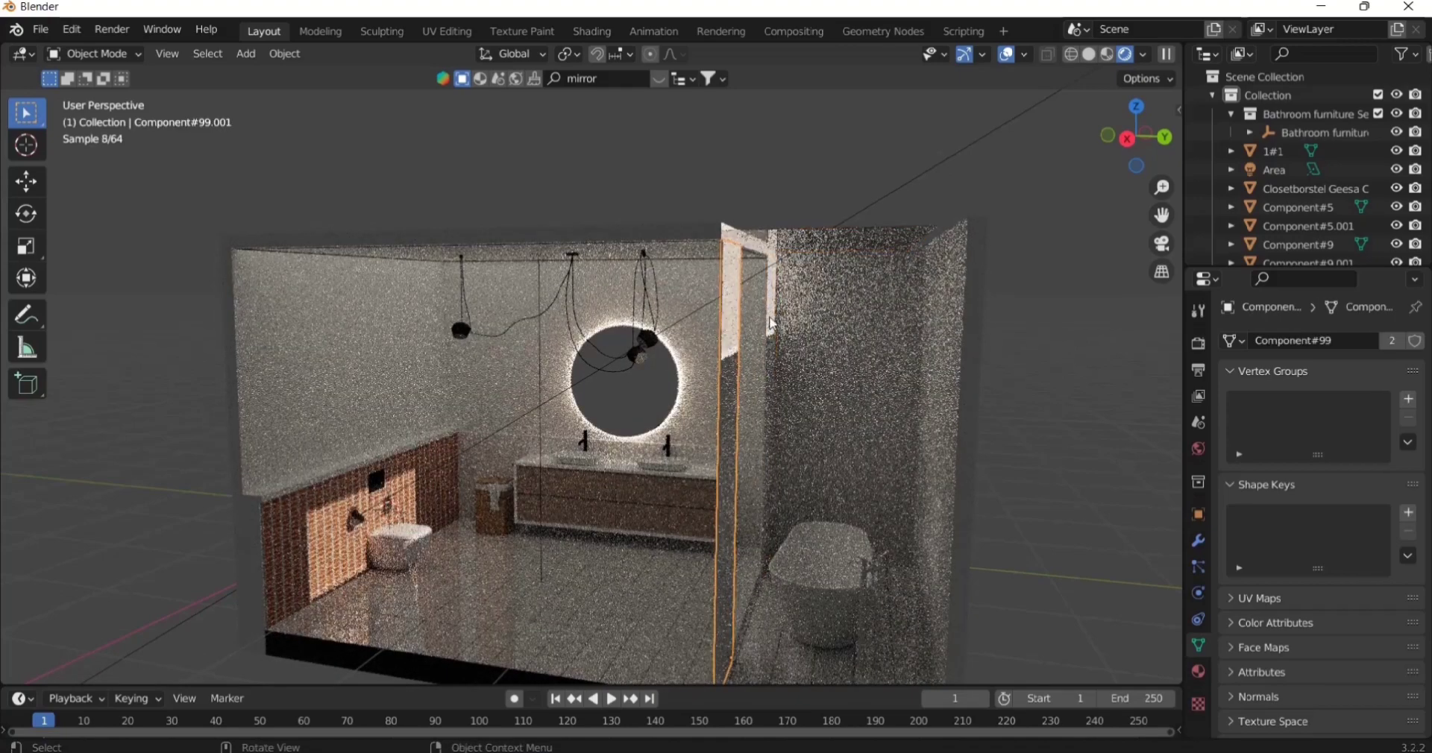
left_click(809, 249)
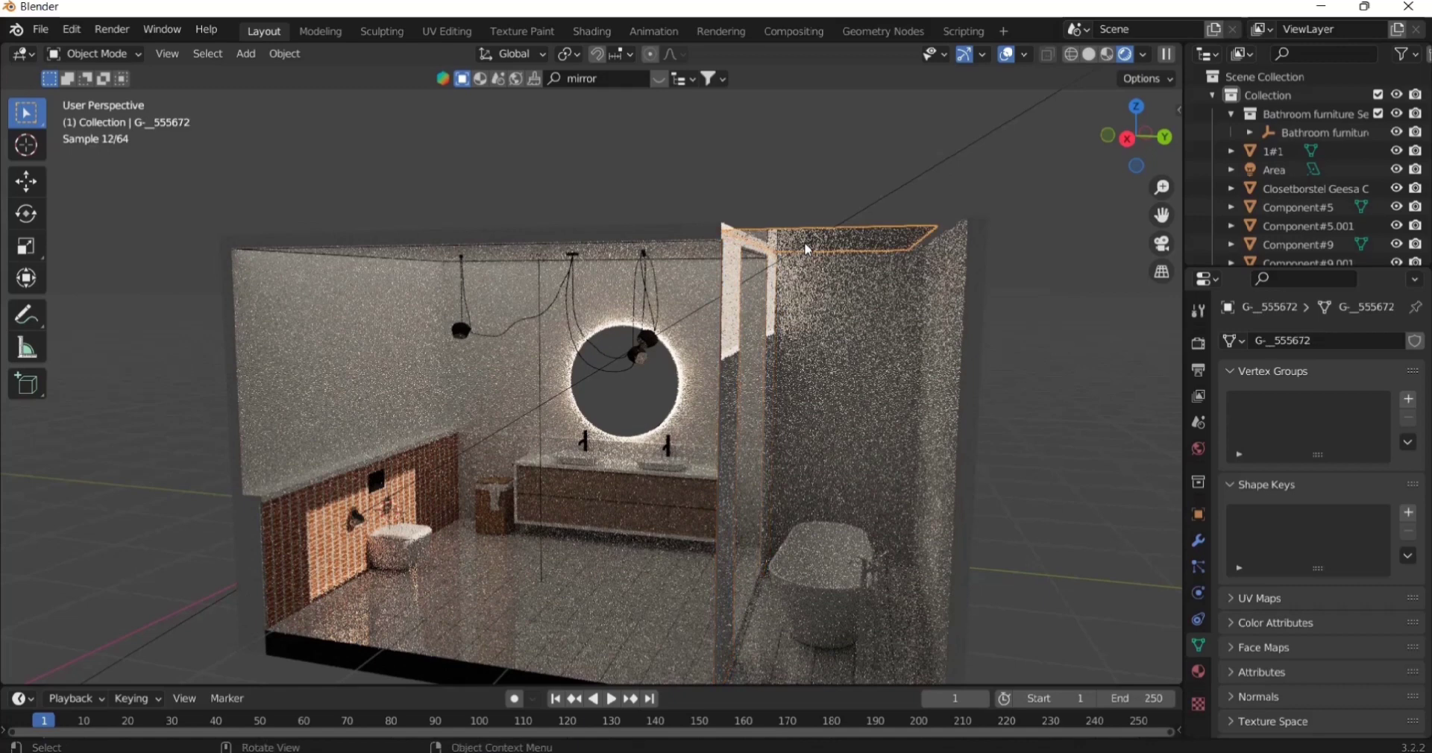
left_click(768, 328, "shift")
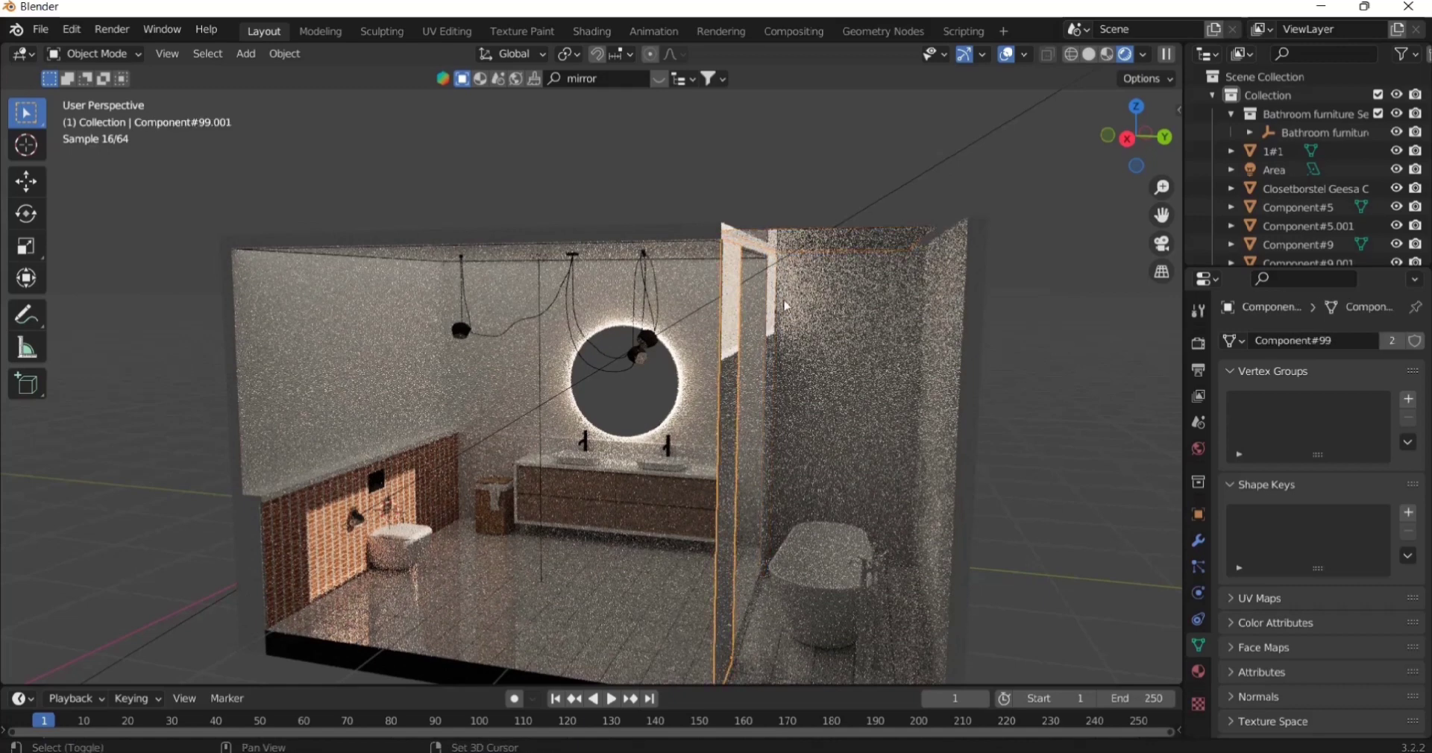
left_click(773, 307, "shift")
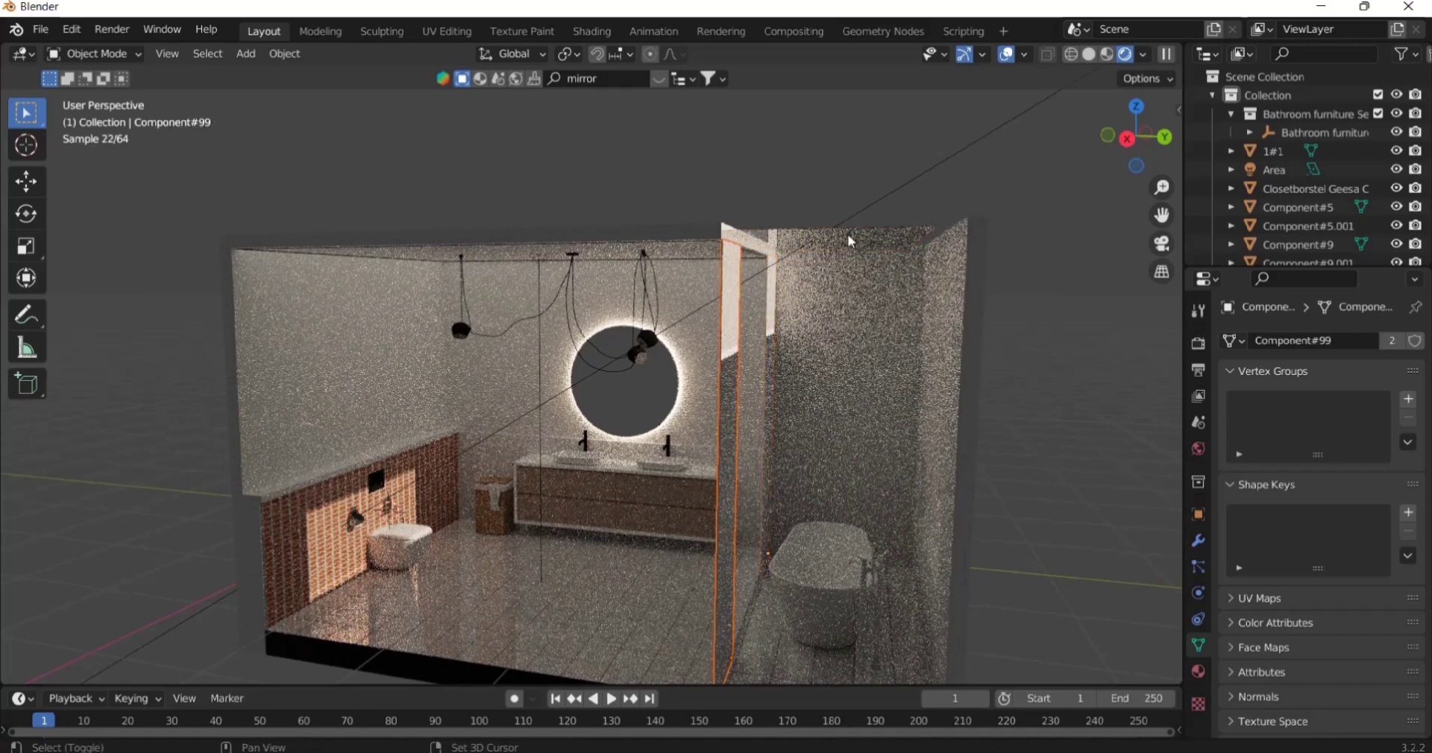
left_click(773, 307, "shift")
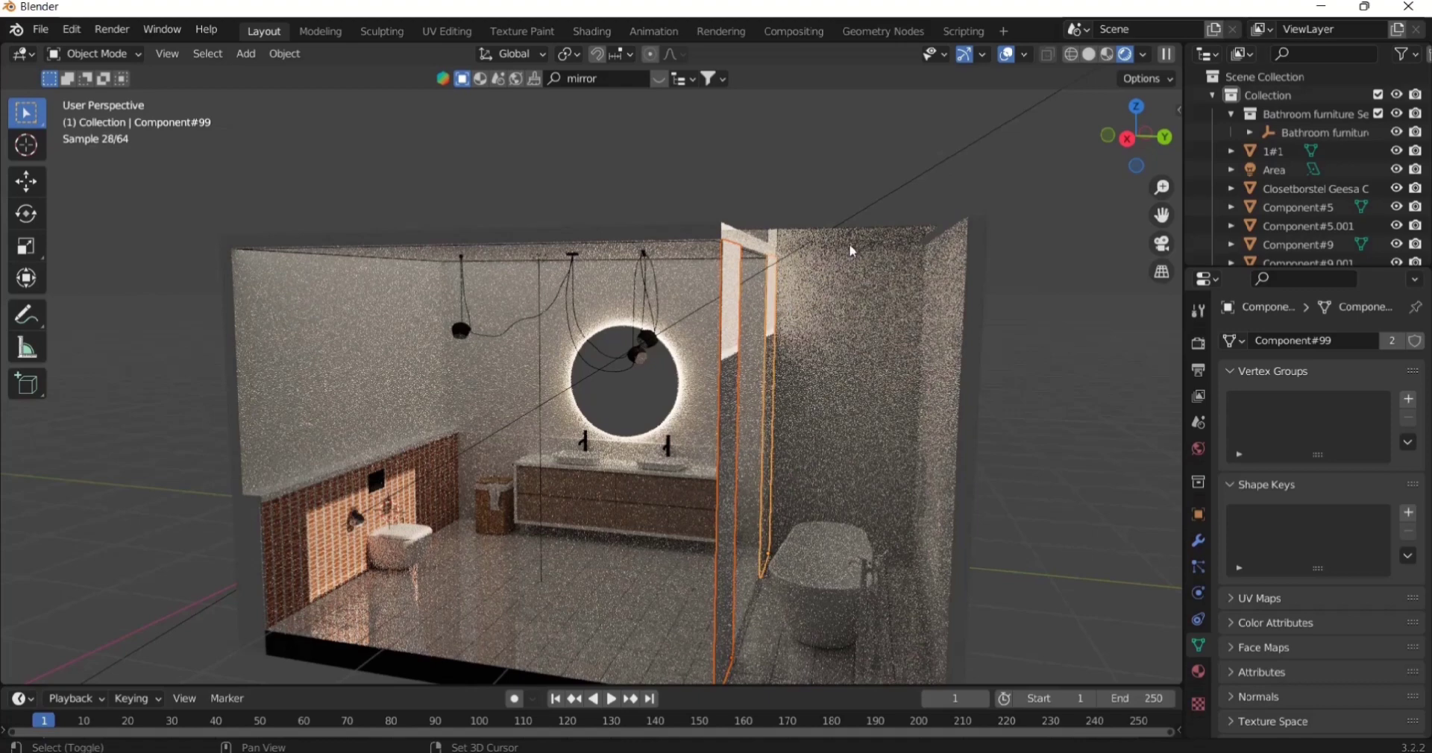
left_click(853, 252, "shift")
key("ctrl+l")
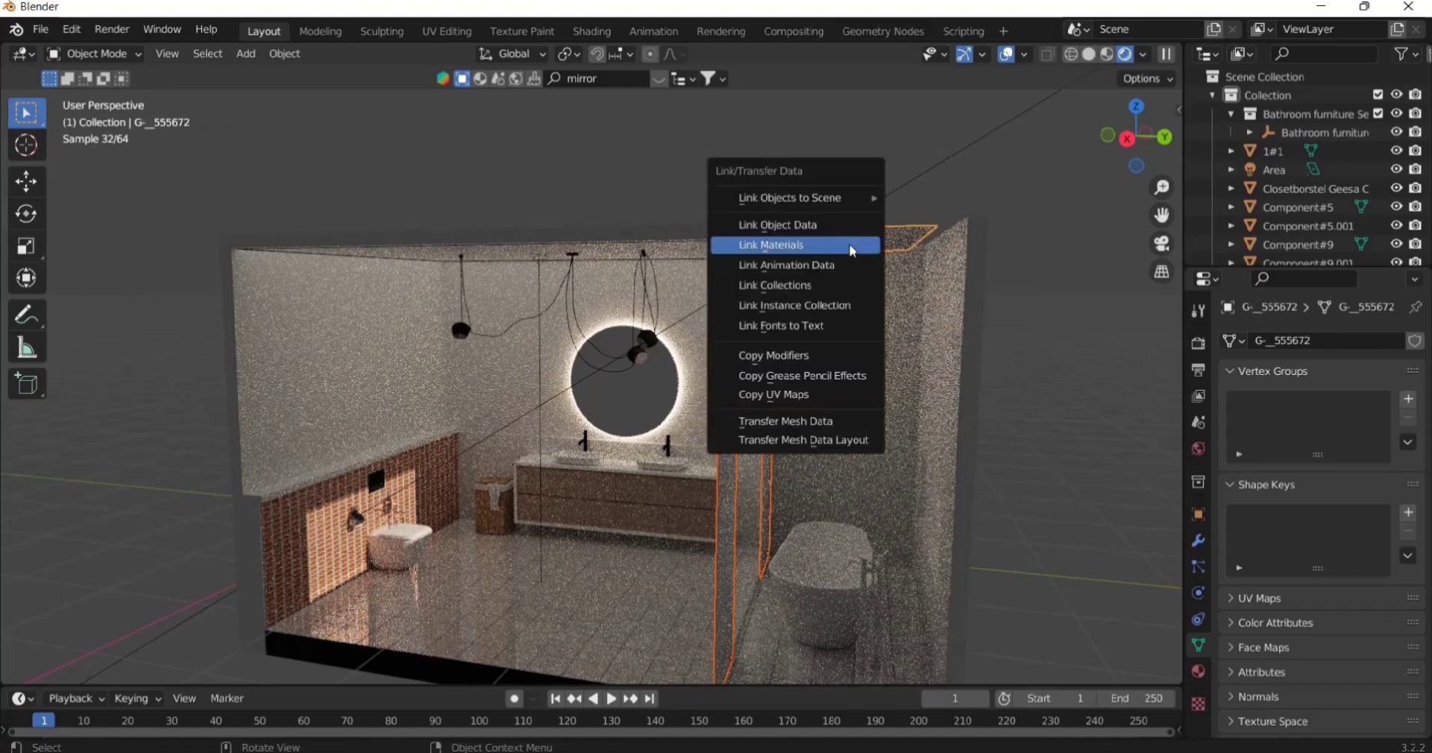
left_click(853, 252)
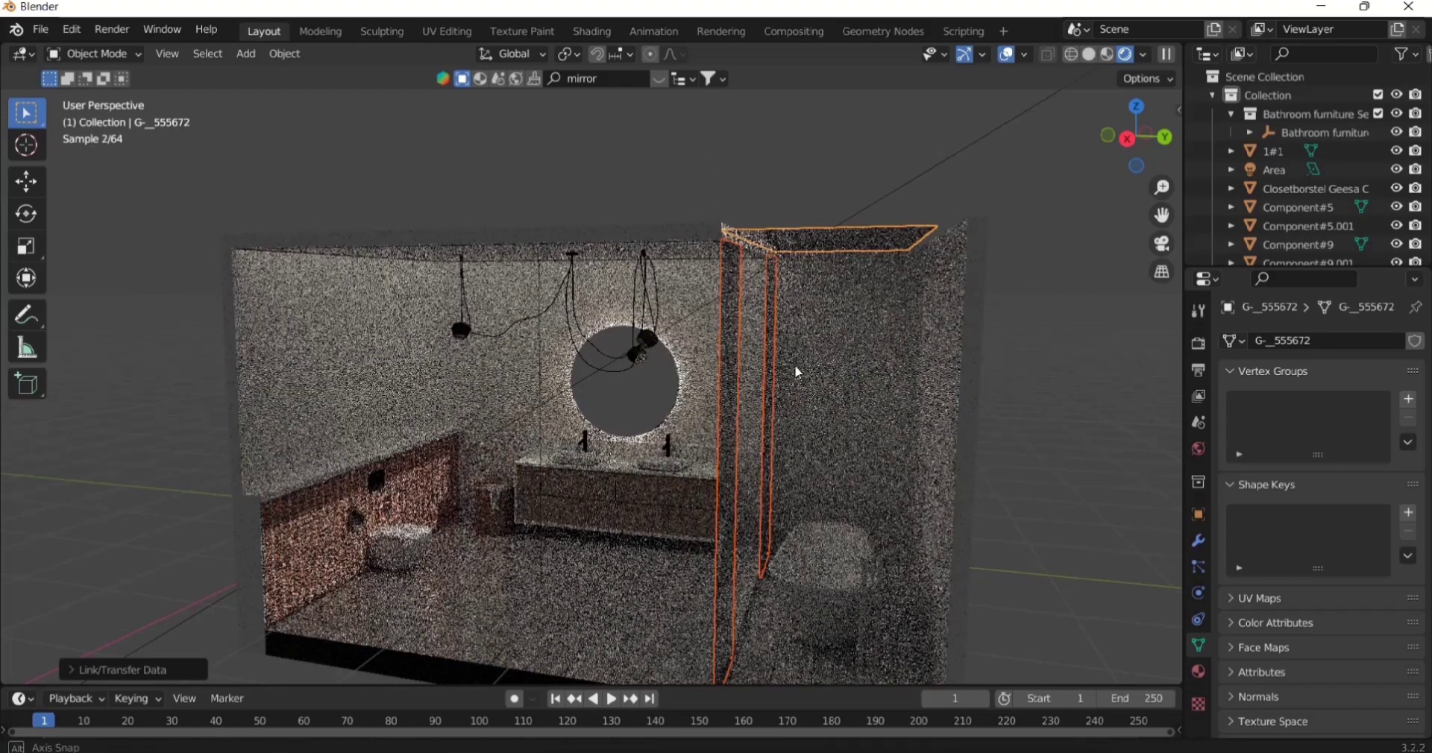
- Link the front partition panel's material to the window beside the bathtub, and return to solid shading
middle_click_drag(794, 365, 776, 364)
scroll(776, 364, "down", 5)
scroll(812, 349, "up", 5)
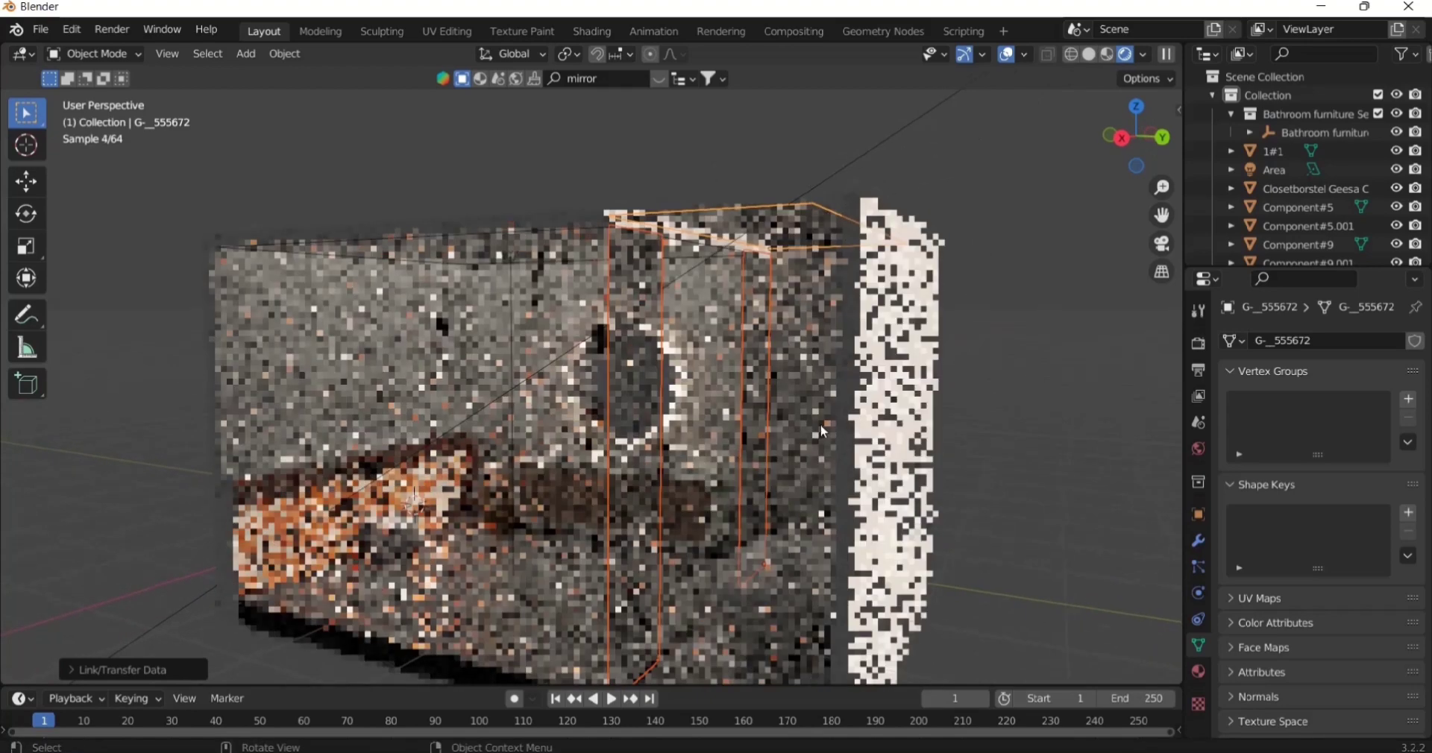
middle_click_drag(820, 424, 951, 461)
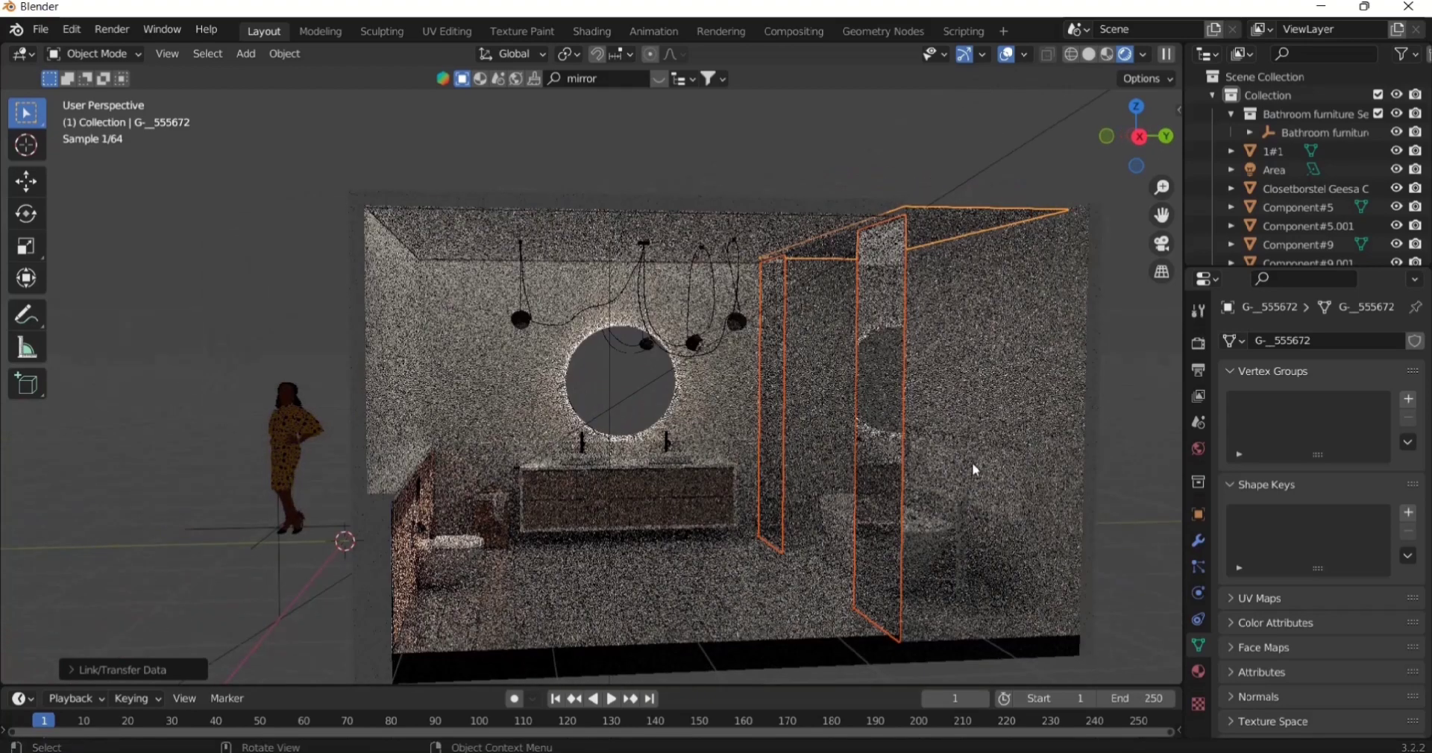
left_click(973, 464)
left_click(882, 443, "shift")
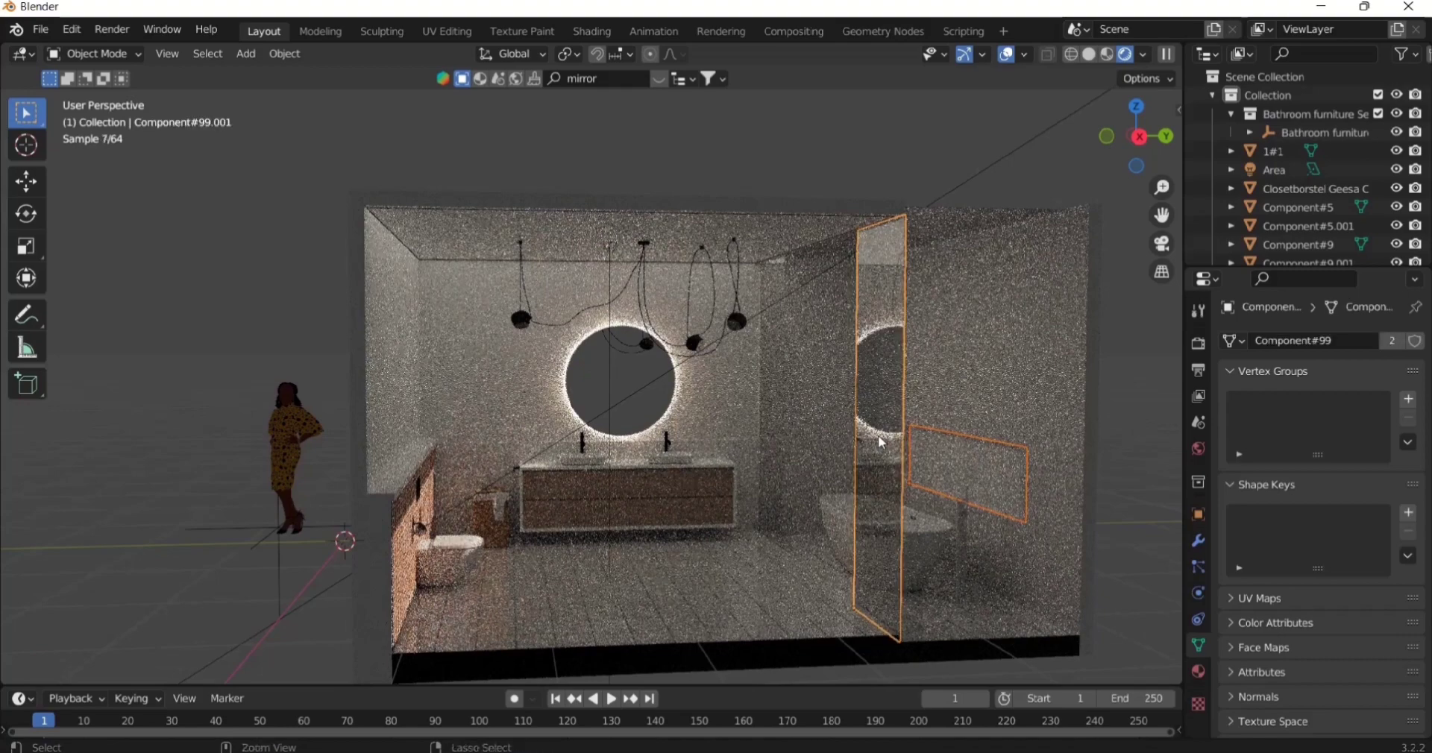
key("ctrl+l")
left_click(882, 443)
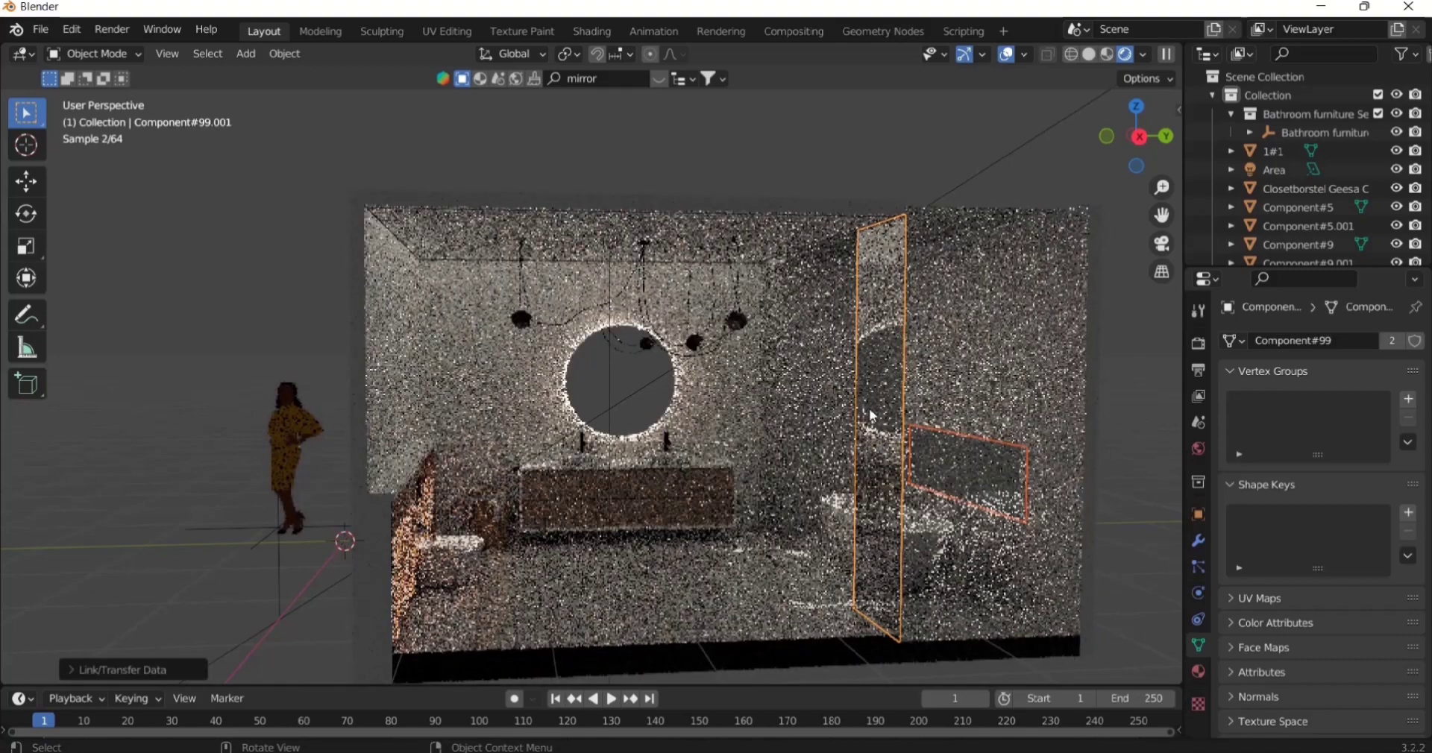
left_click(1033, 149)
left_click(1090, 55)
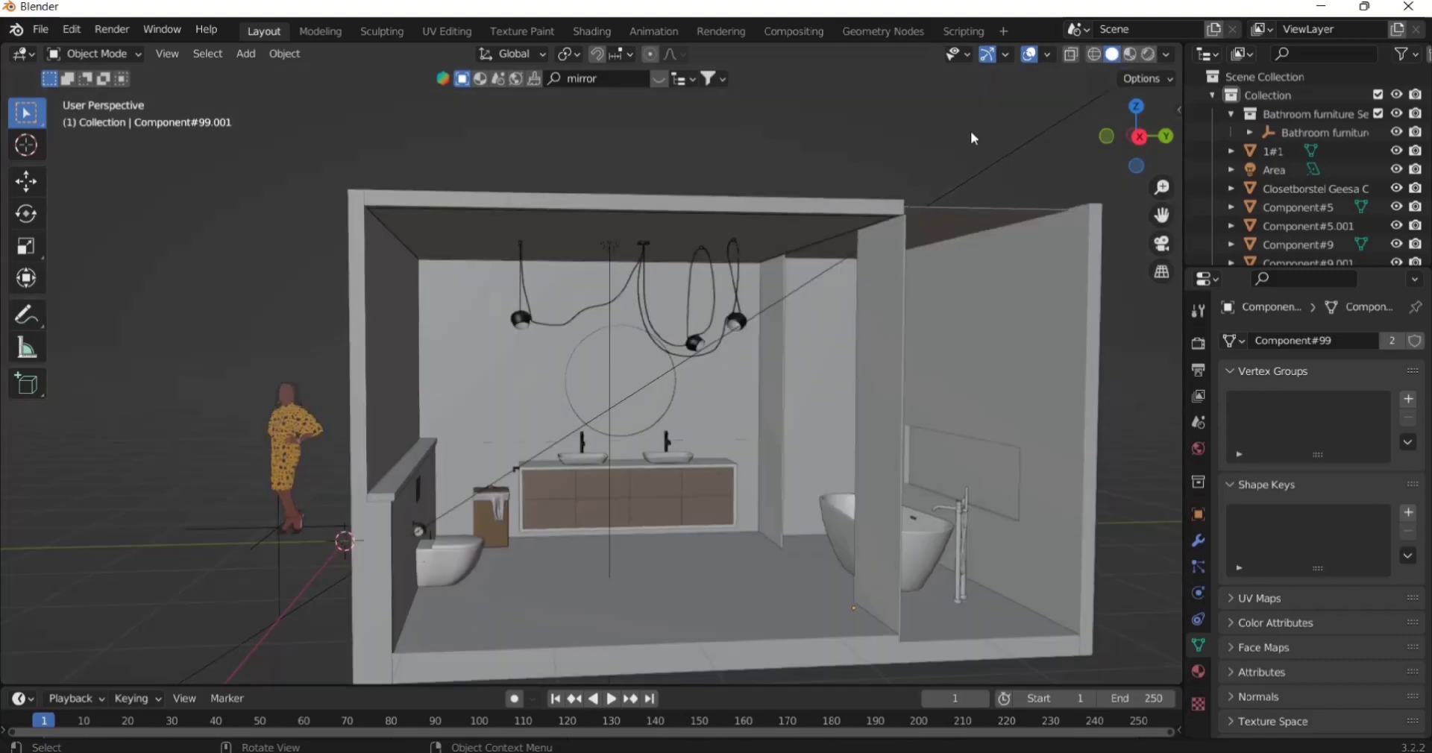
- Preview the whole bathroom in rendered shading to check the glass panels and window, and return to solid shading
key("KP_3")
middle_click_drag(972, 132, 1014, 143)
scroll(1017, 147, "down", 1)
left_click_drag(1164, 215, 1136, 185)
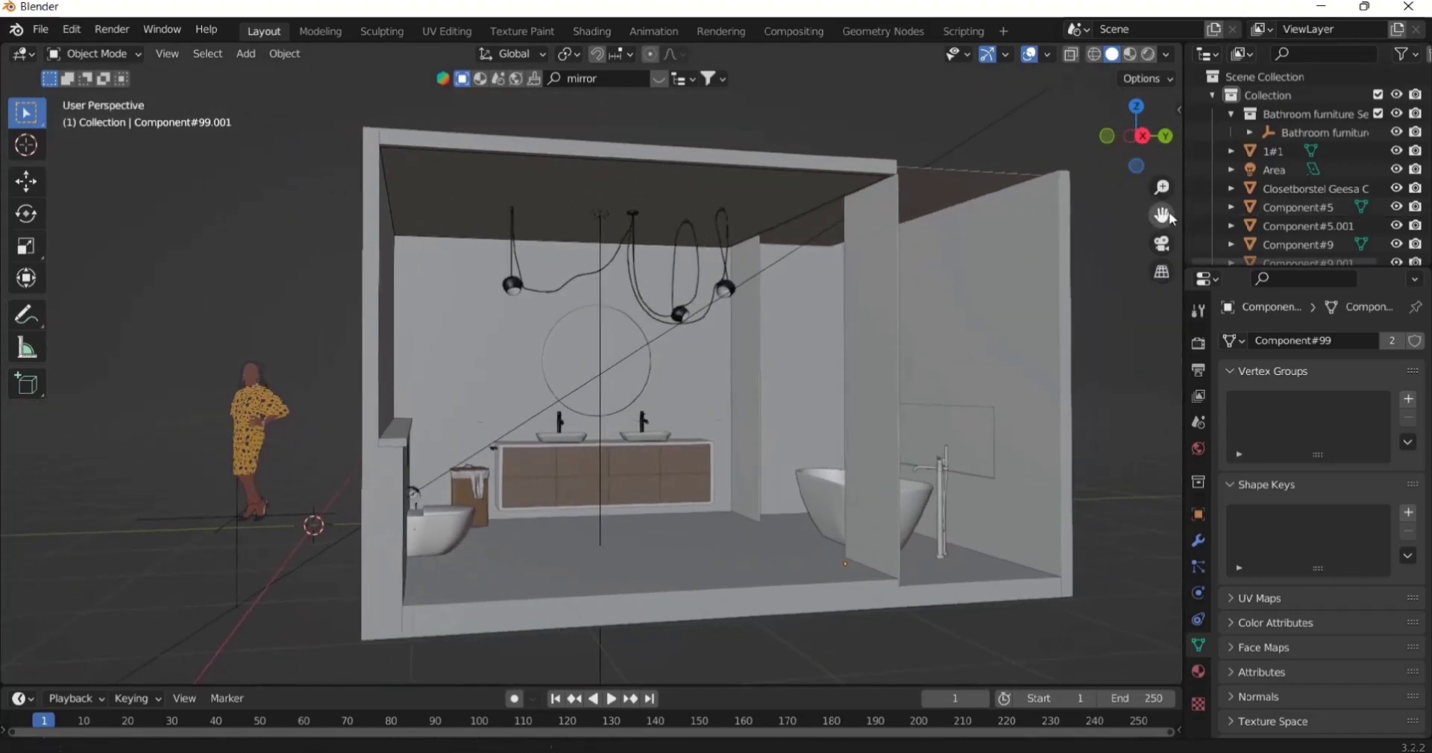
left_click(1148, 54)
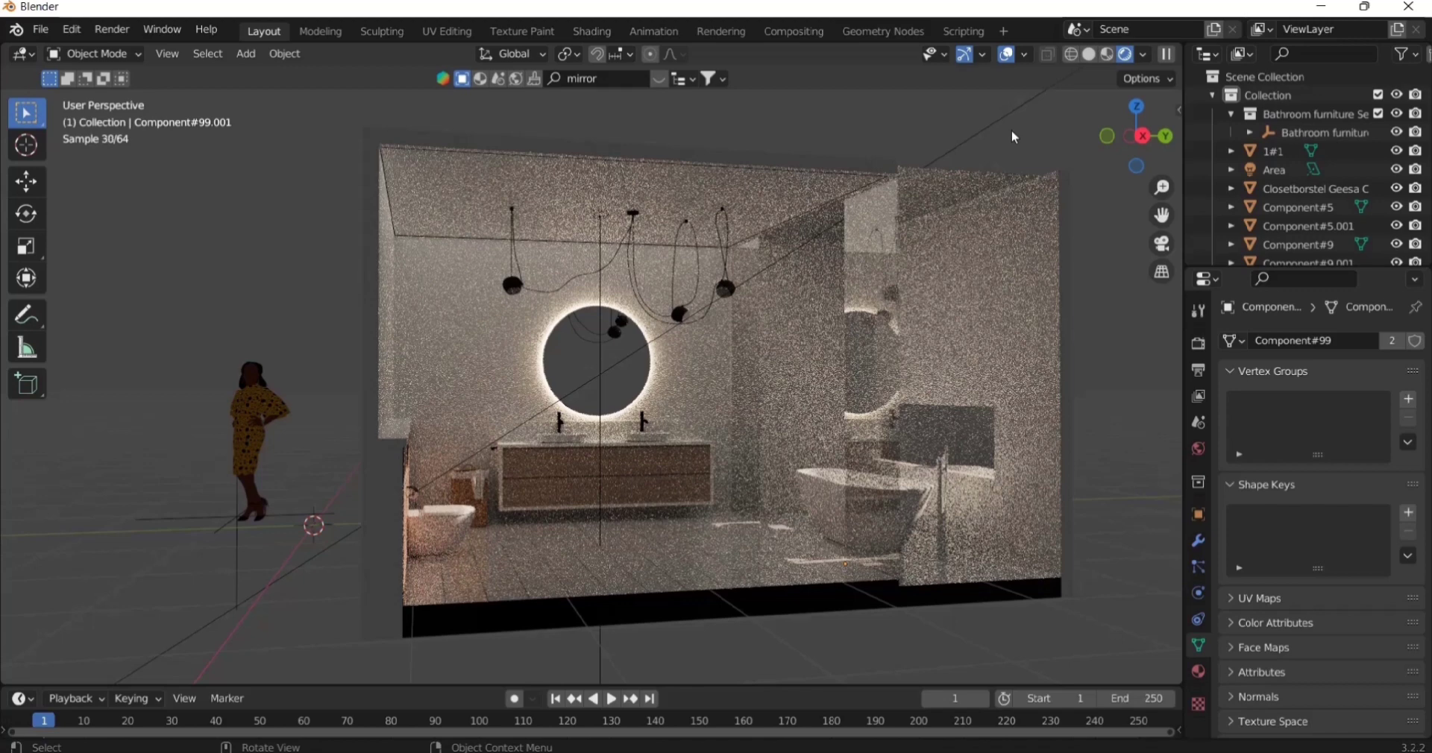
left_click(1088, 54)
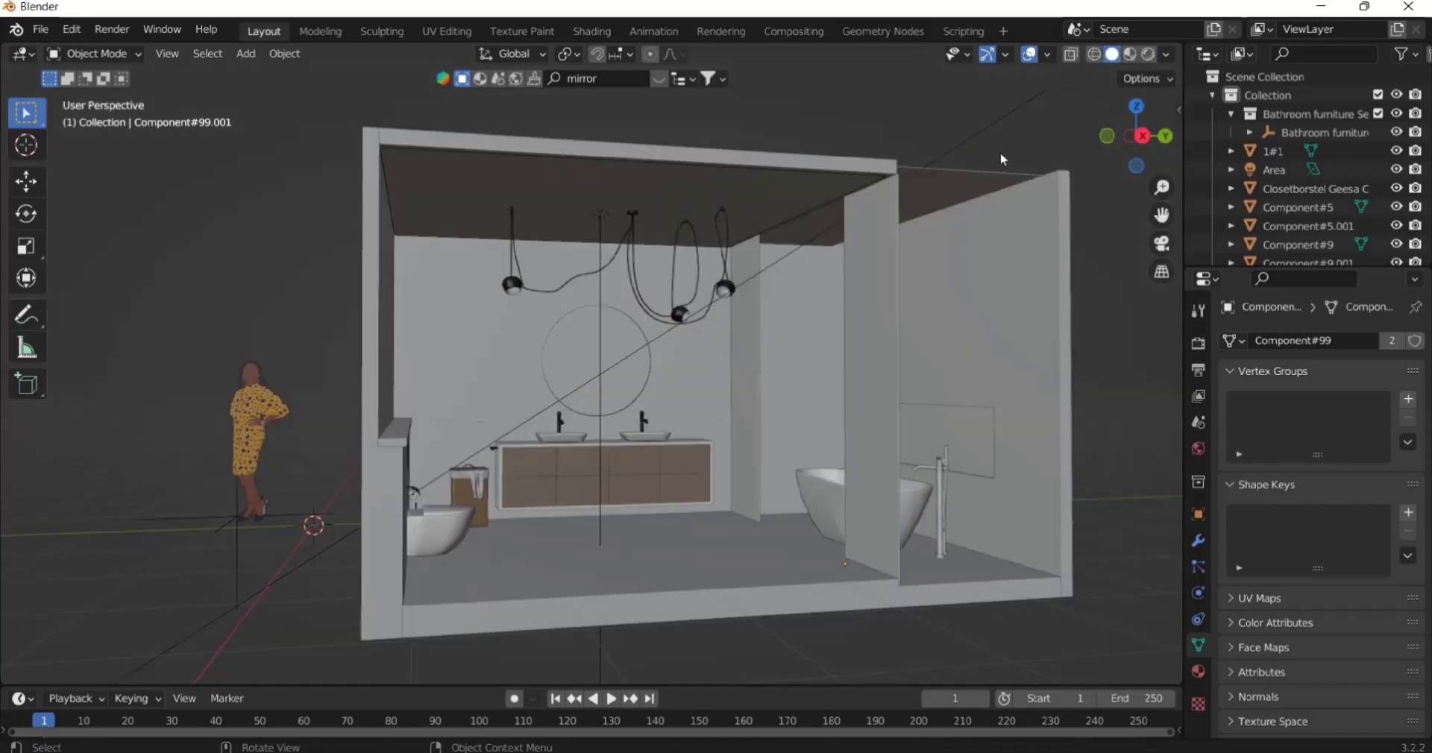
- Add a camera inside the room facing the vanity and bathtub, and look through it
scroll(1044, 293, "down", 2)
scroll(646, 422, "up", 5)
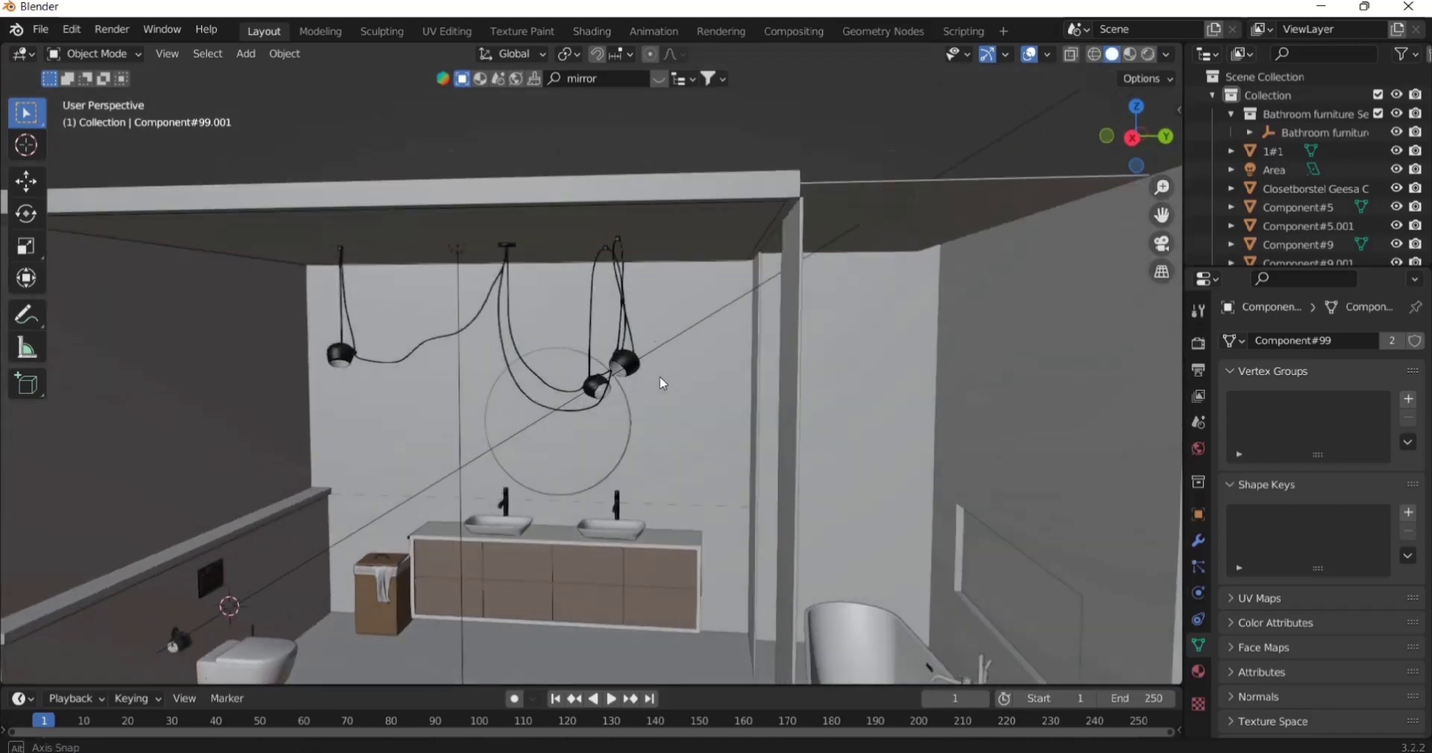
scroll(727, 451, "up", 2)
middle_click_drag(727, 450, 853, 452)
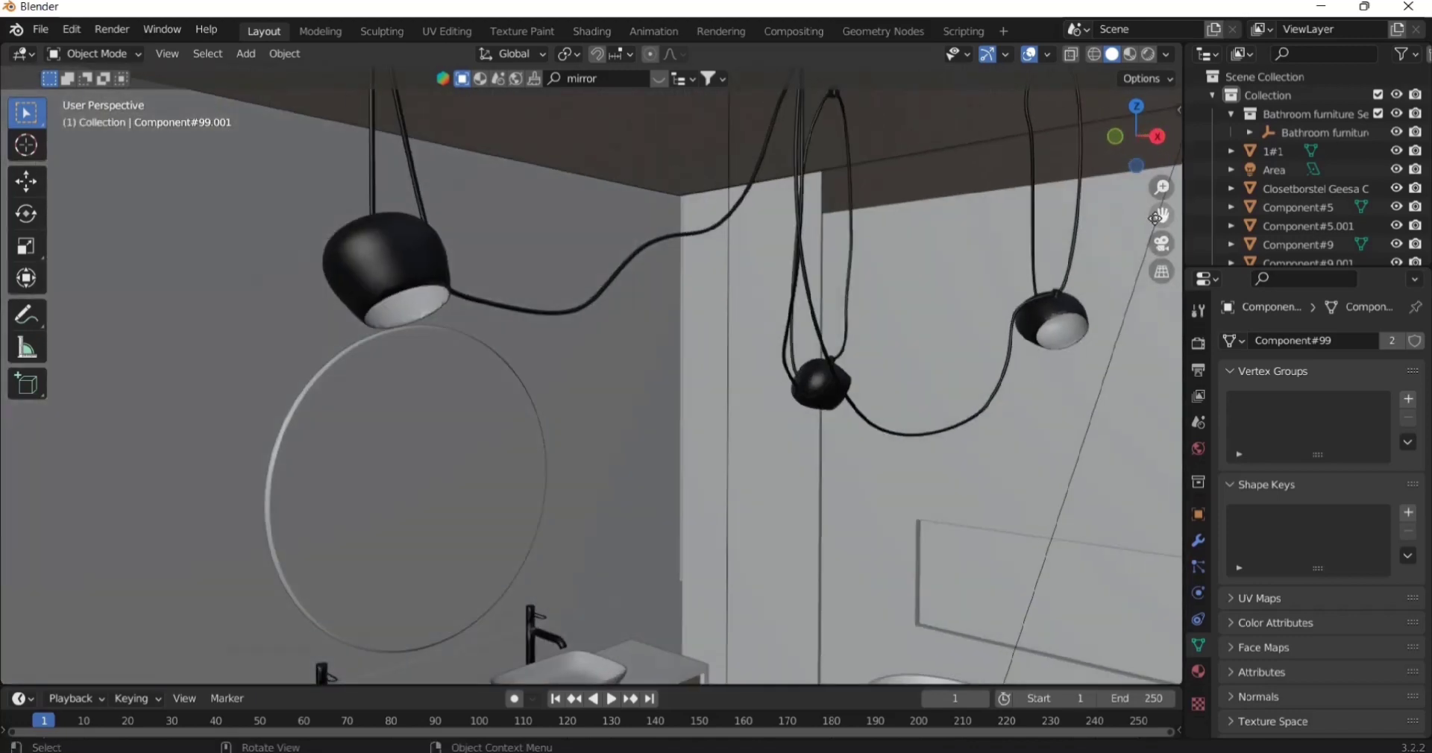
left_click_drag(1160, 215, 1044, 71)
scroll(562, 295, "down", 2)
key("shift+a")
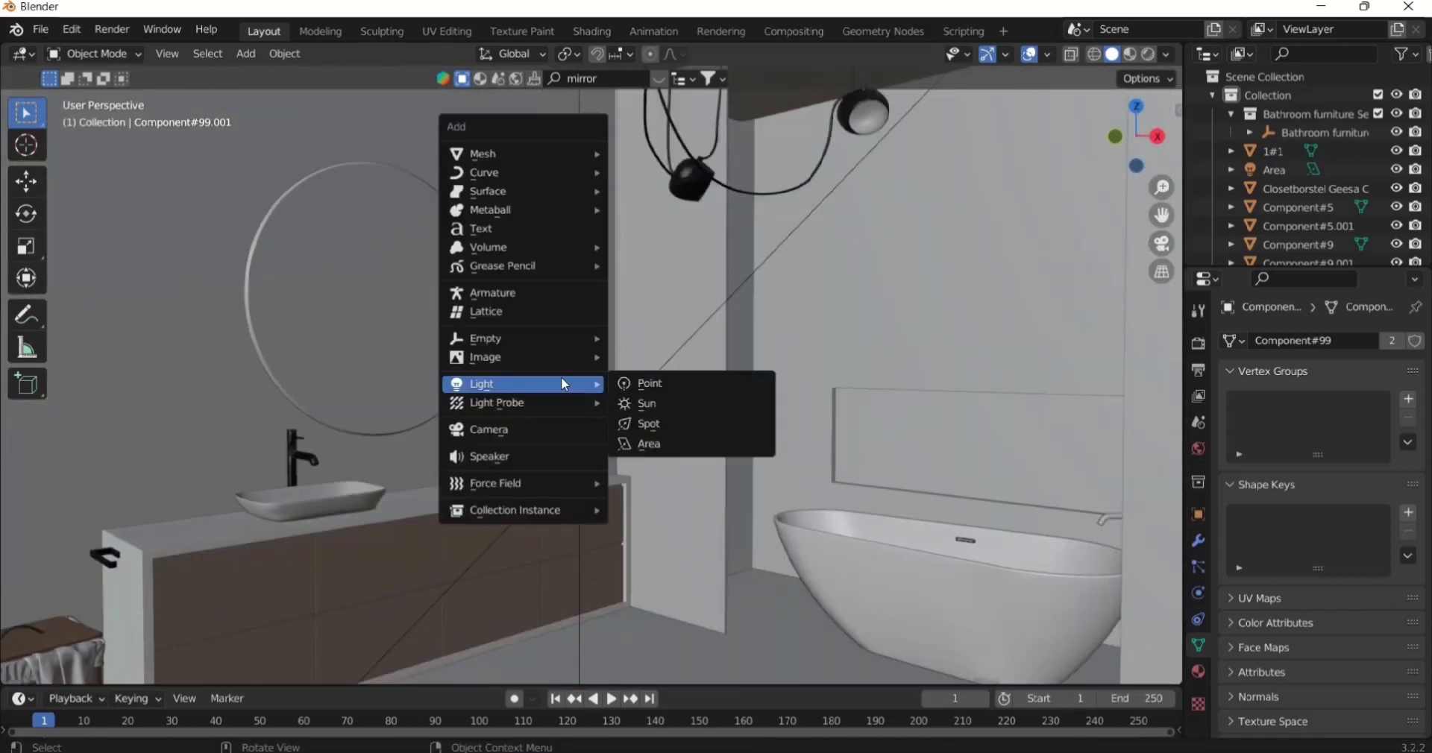
left_click(568, 437)
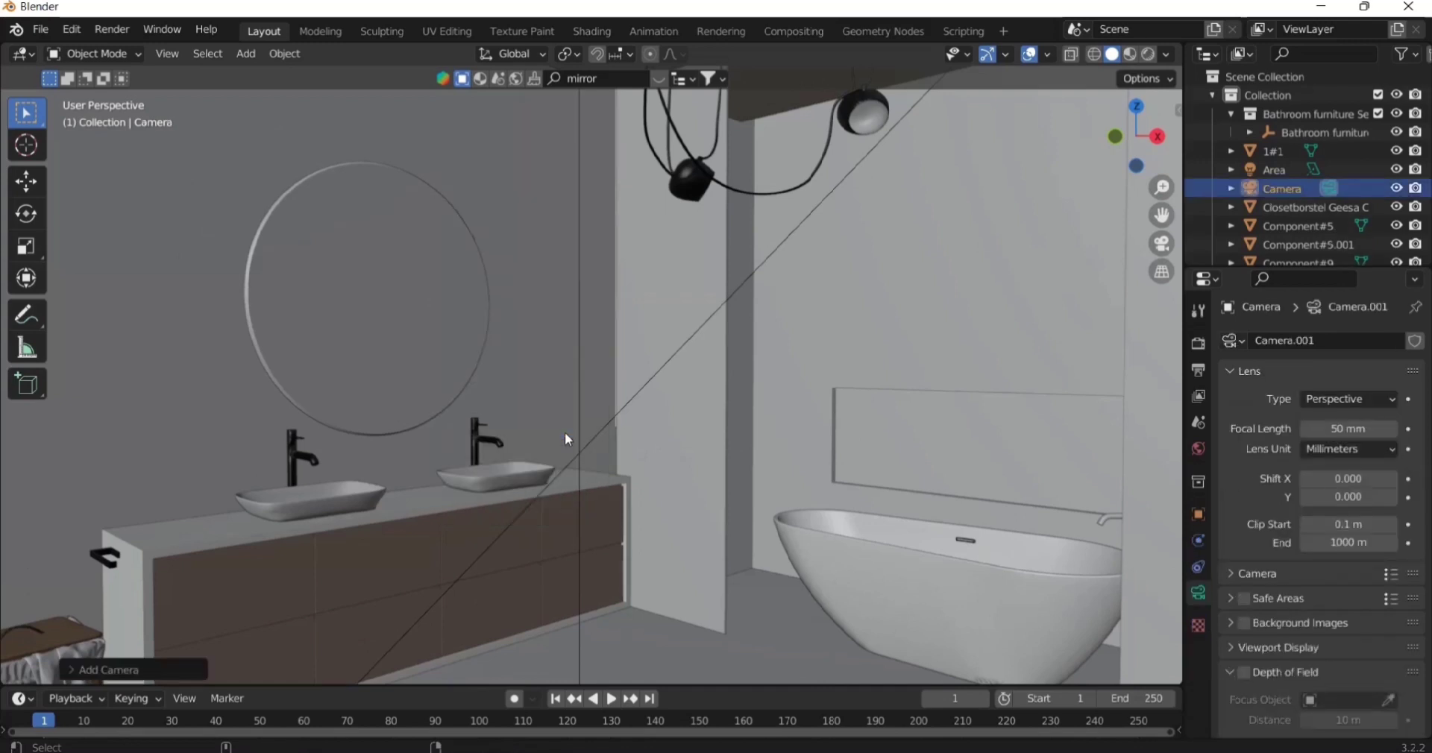
key("KP_0")
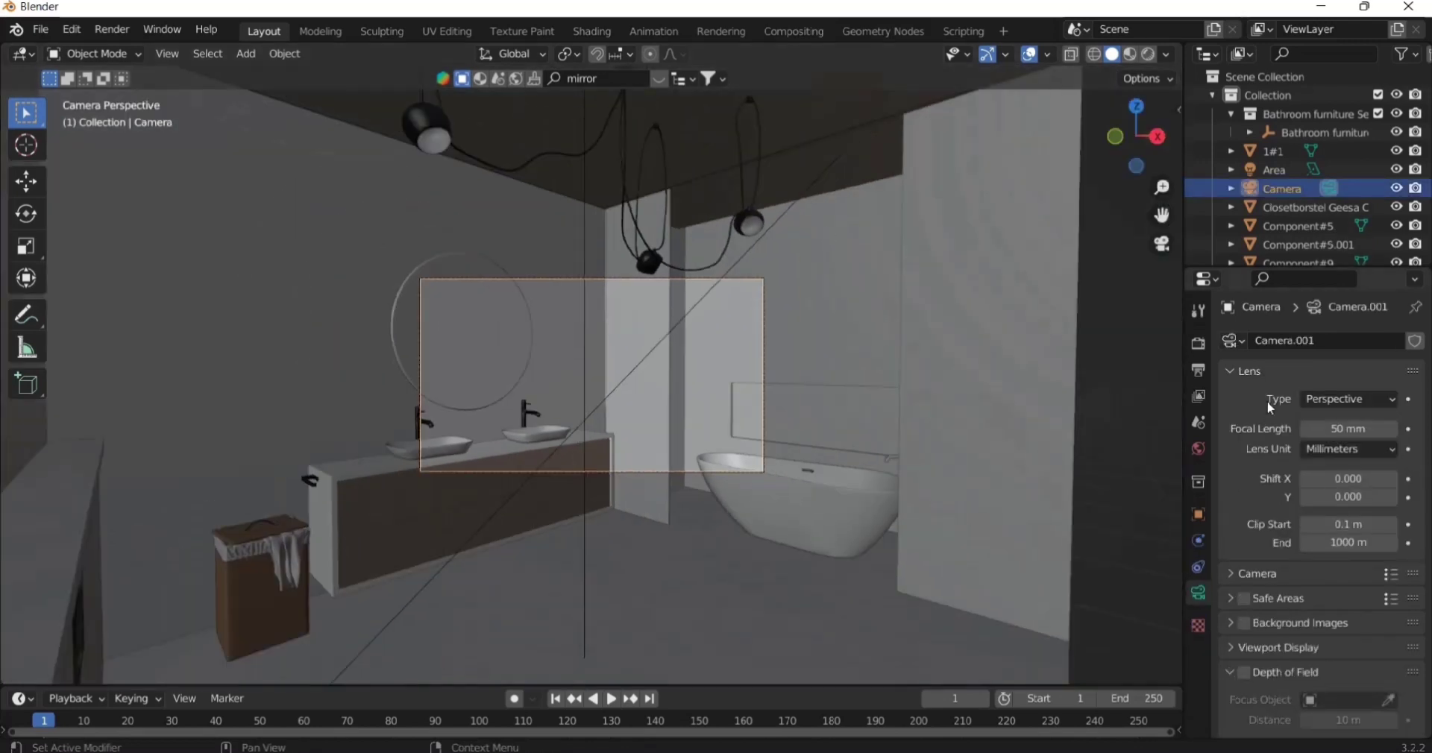
- Set the camera's focal length to 24 mm
left_click(1342, 430)
type("24")
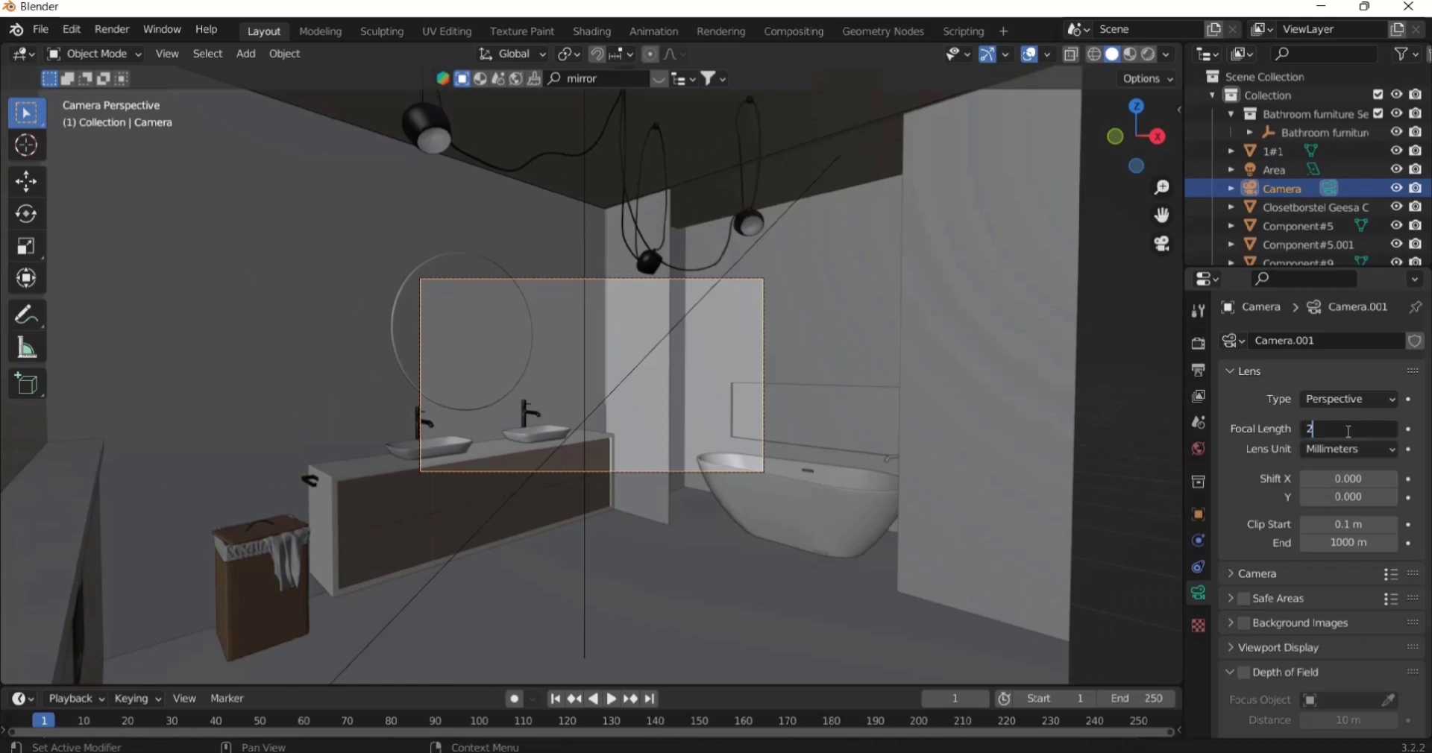
key("Return")
left_click(1345, 430)
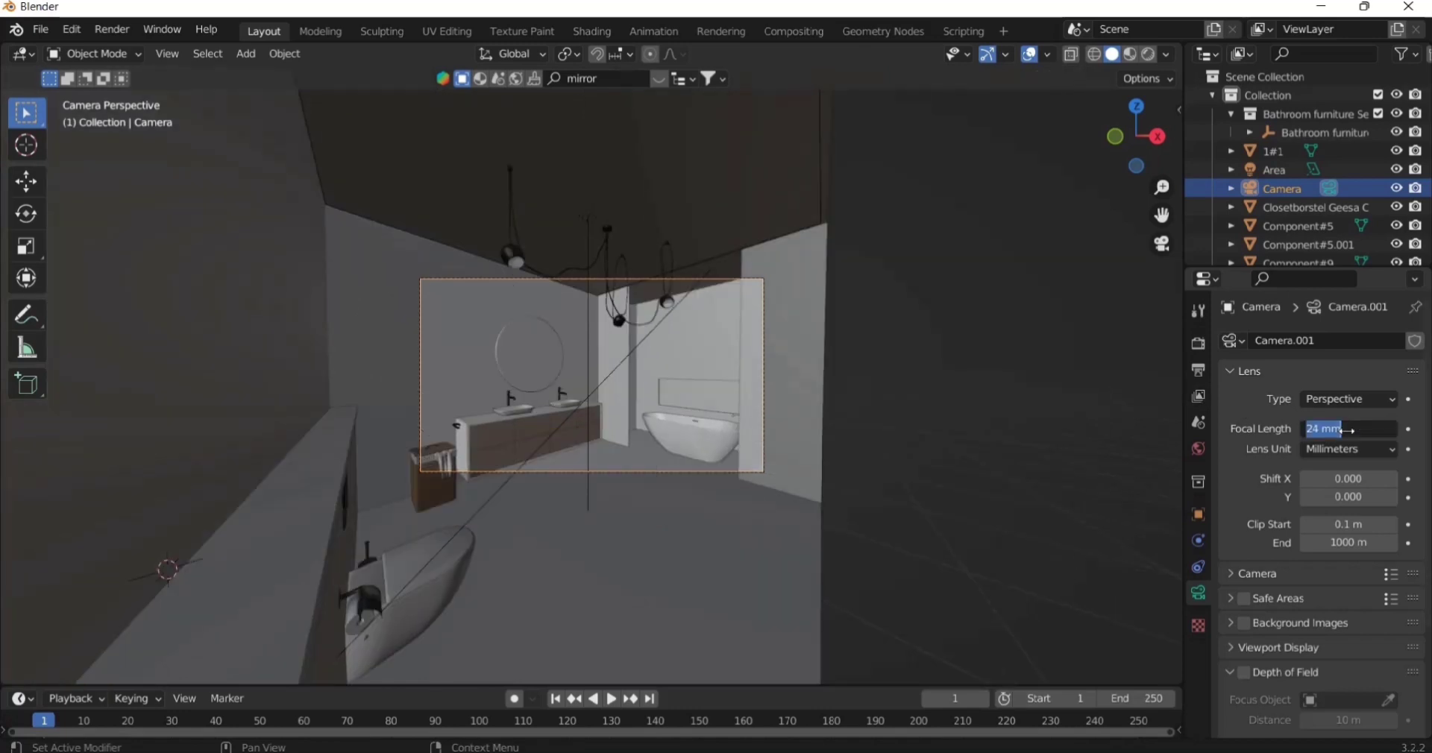
key("Escape")
- Set the horizontal output resolution to 1500 px
left_click(1199, 396)
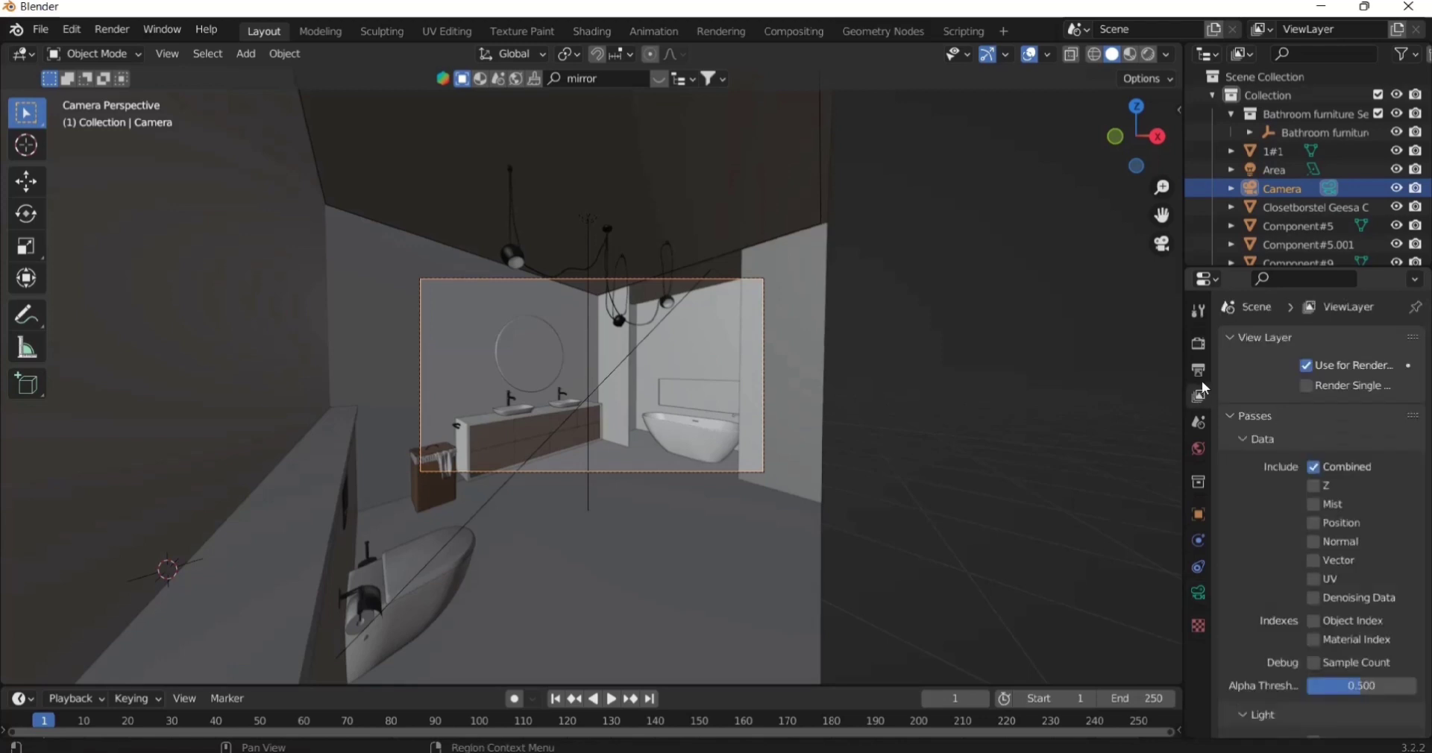
left_click(1198, 370)
left_click(1355, 365)
type("1")
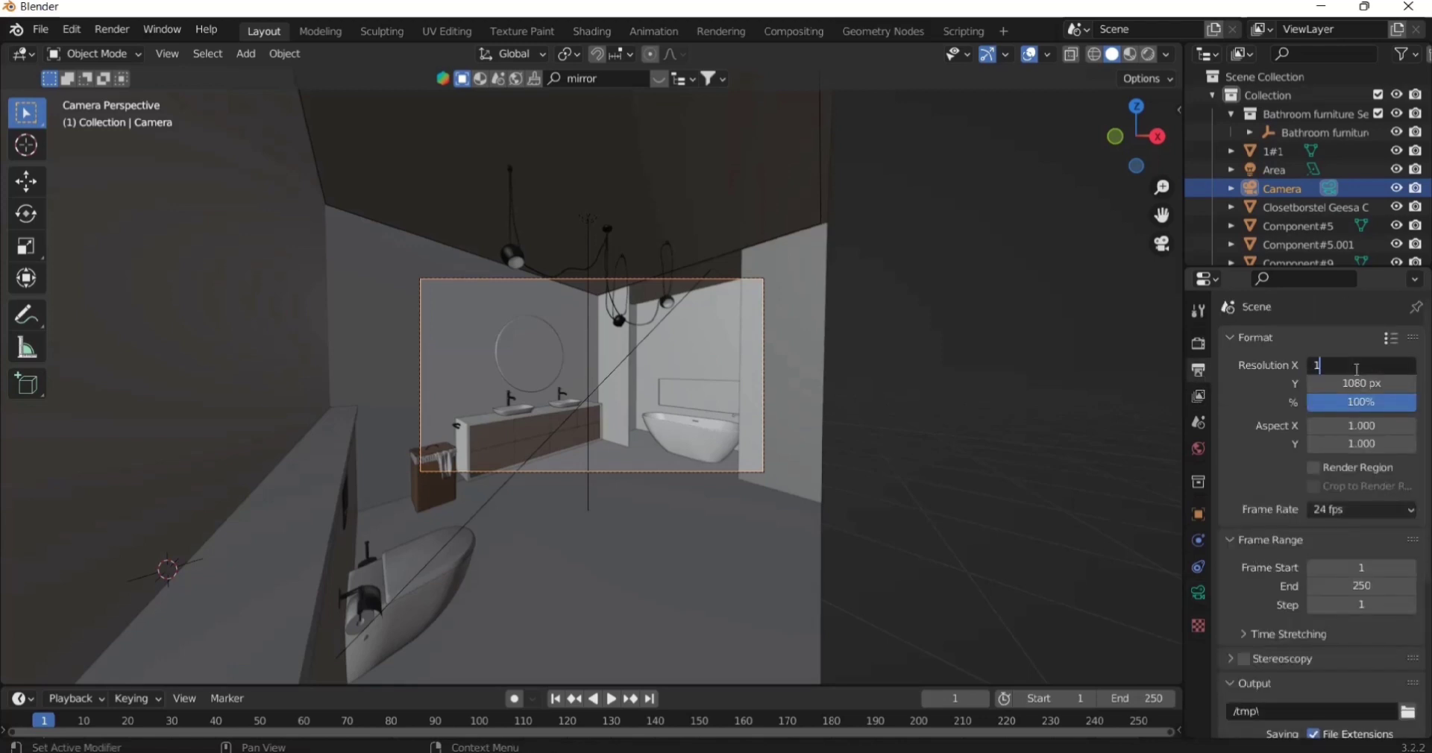
type("500")
key("Return")
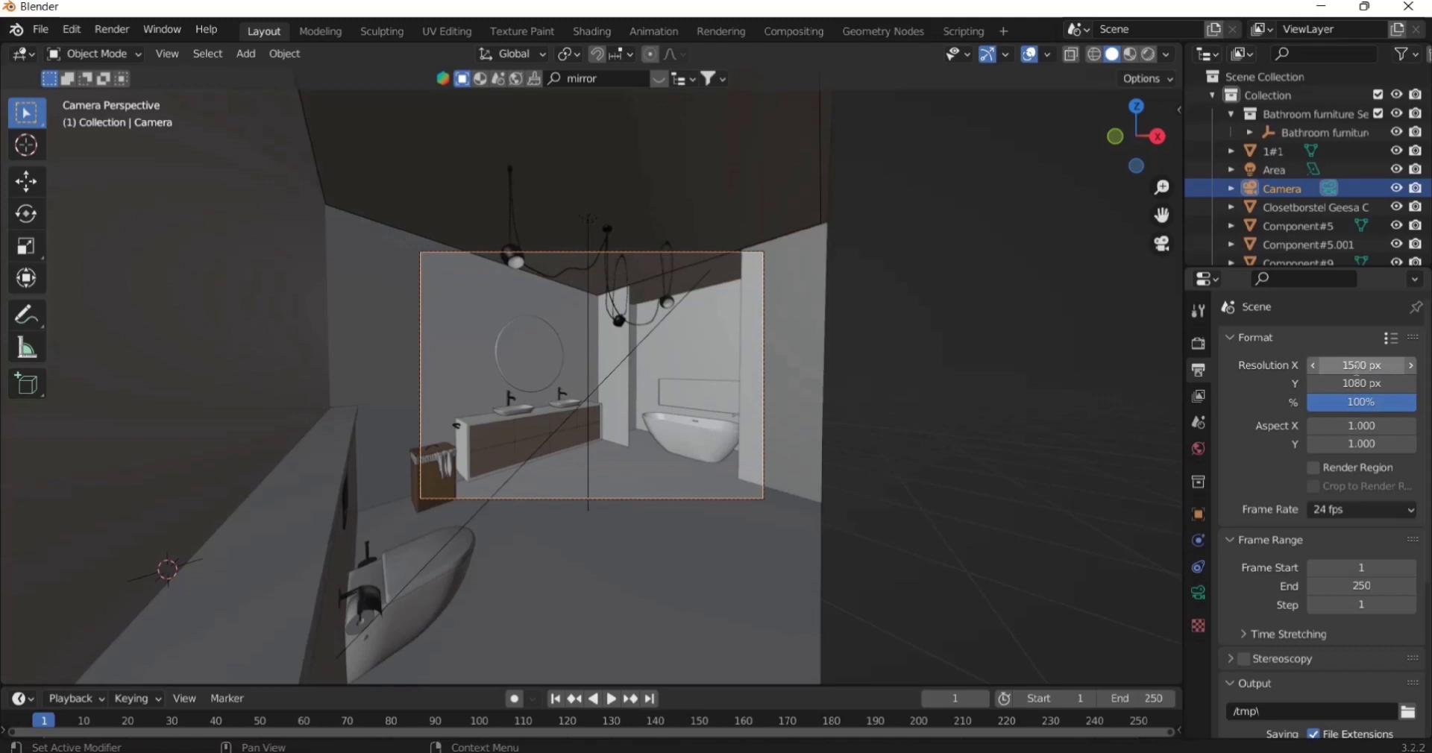
- Set the output resolution to 1000 px horizontally and 1500 px vertically for a portrait frame
left_click(1356, 365)
type("1000")
key("Return")
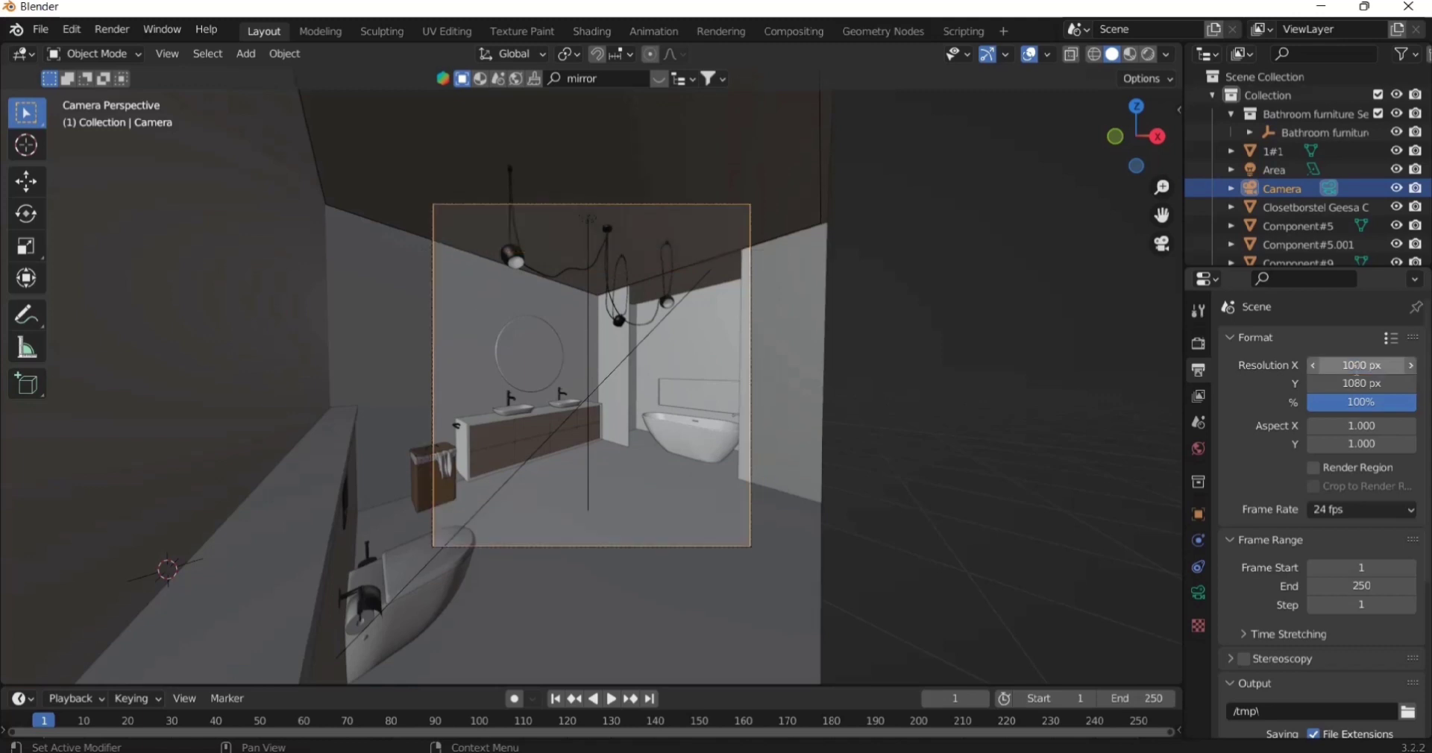
left_click(1364, 383)
type("1")
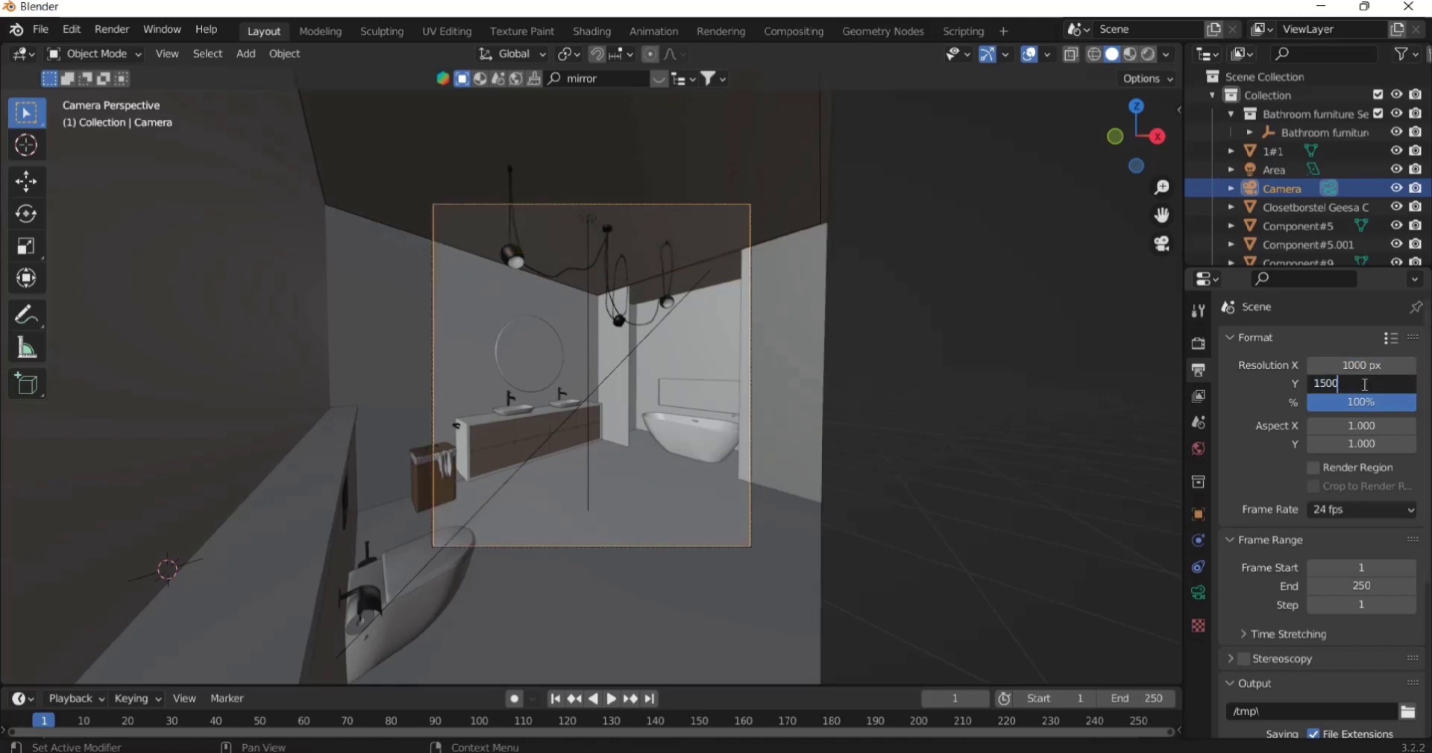
type("500")
key("Return")
- Lower the camera along the Z axis and shift it along the Y axis to frame the vanity and bathtub
scroll(690, 387, "up", 3)
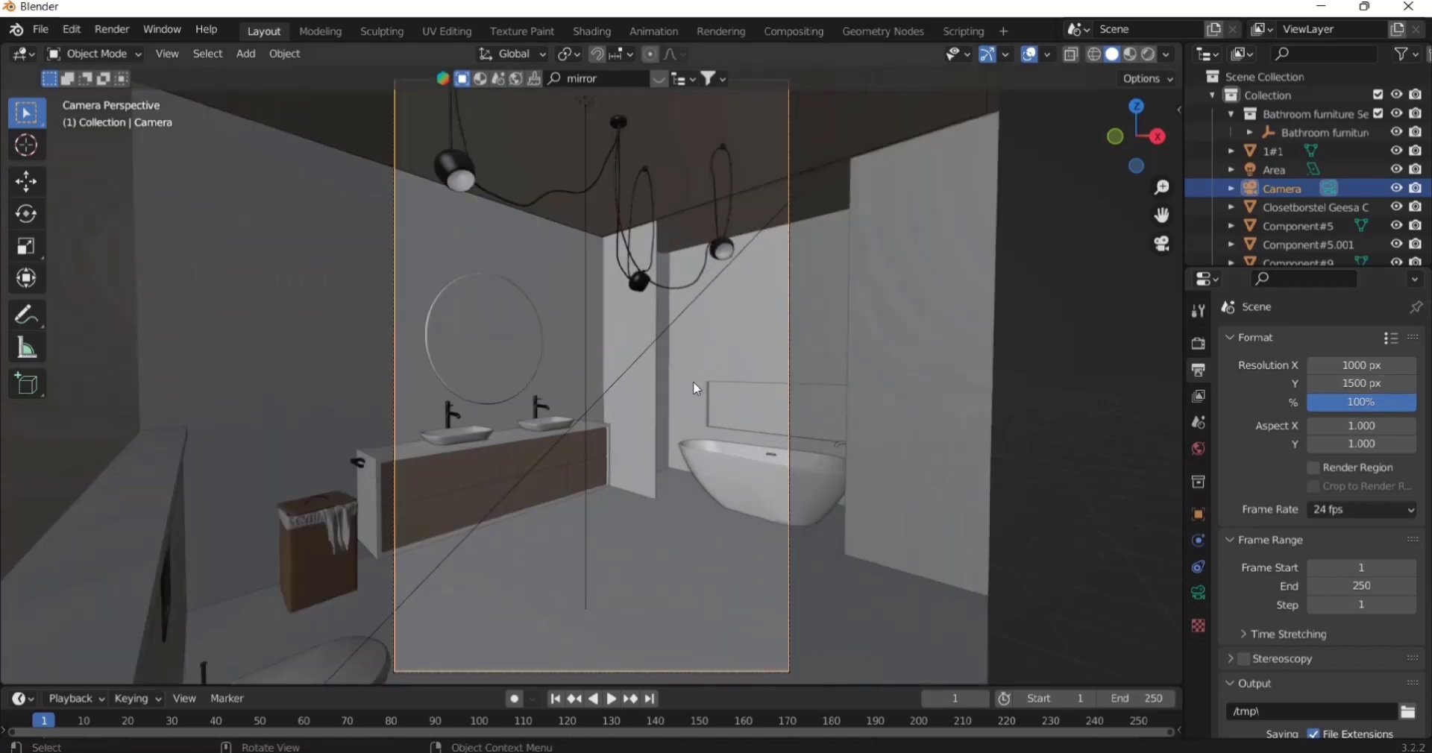
scroll(694, 387, "down", 1)
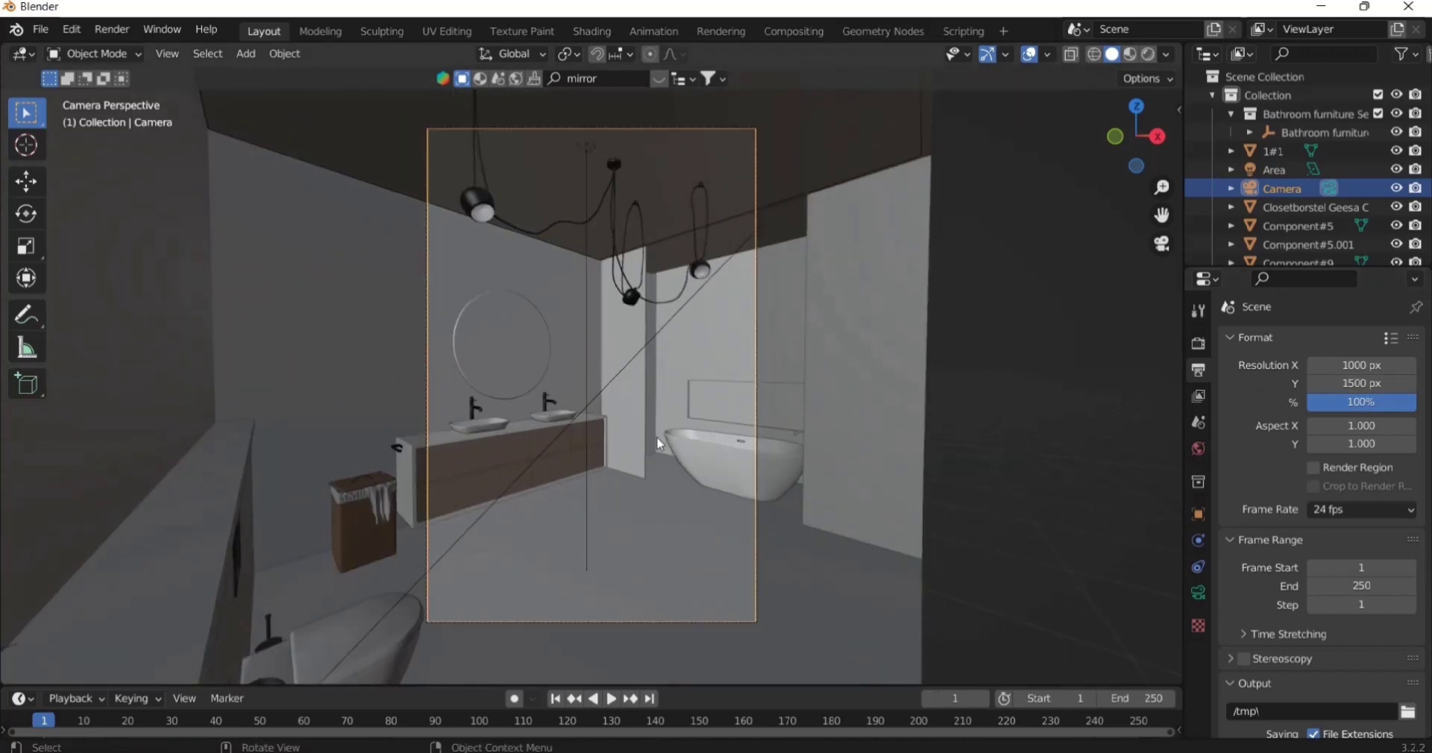
key("g")
key("z")
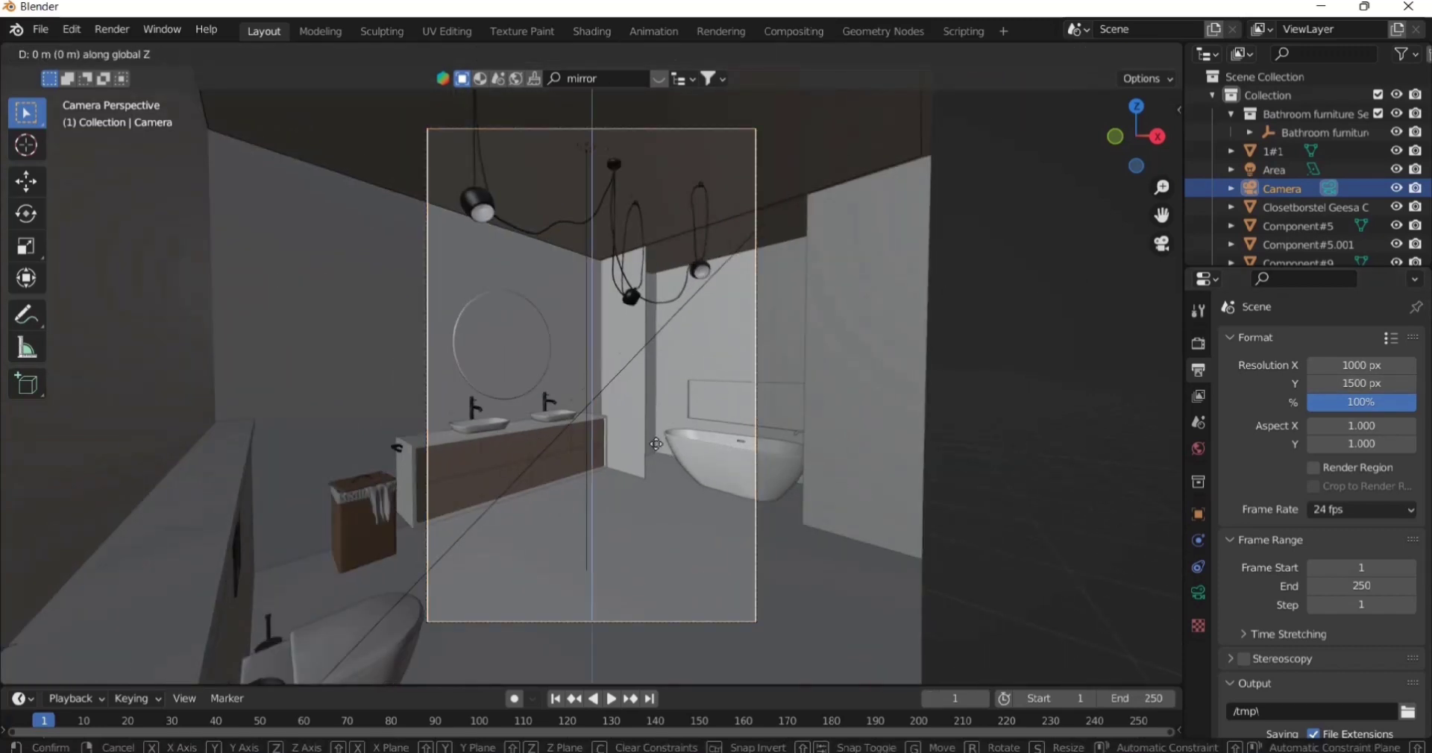
left_click(655, 463)
key("g")
key("y")
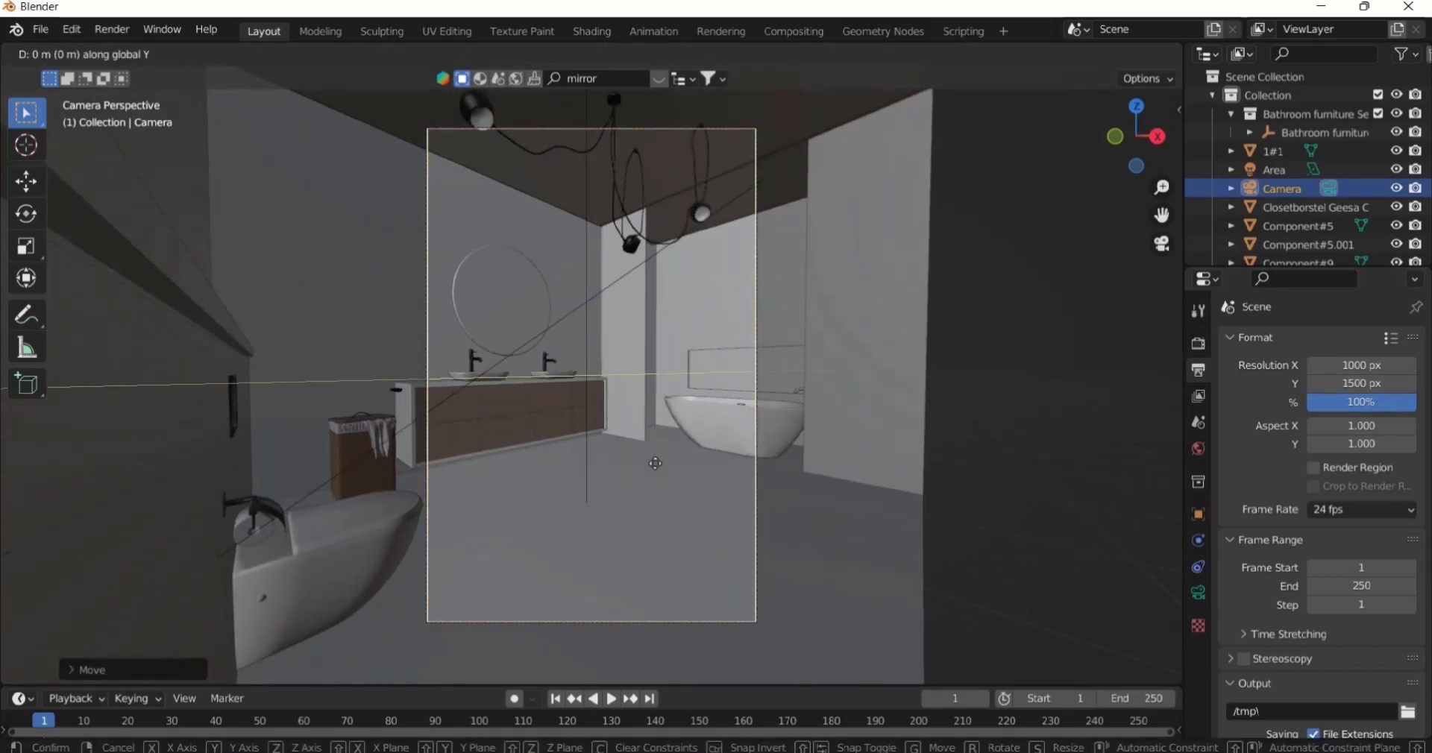
left_click(663, 463)
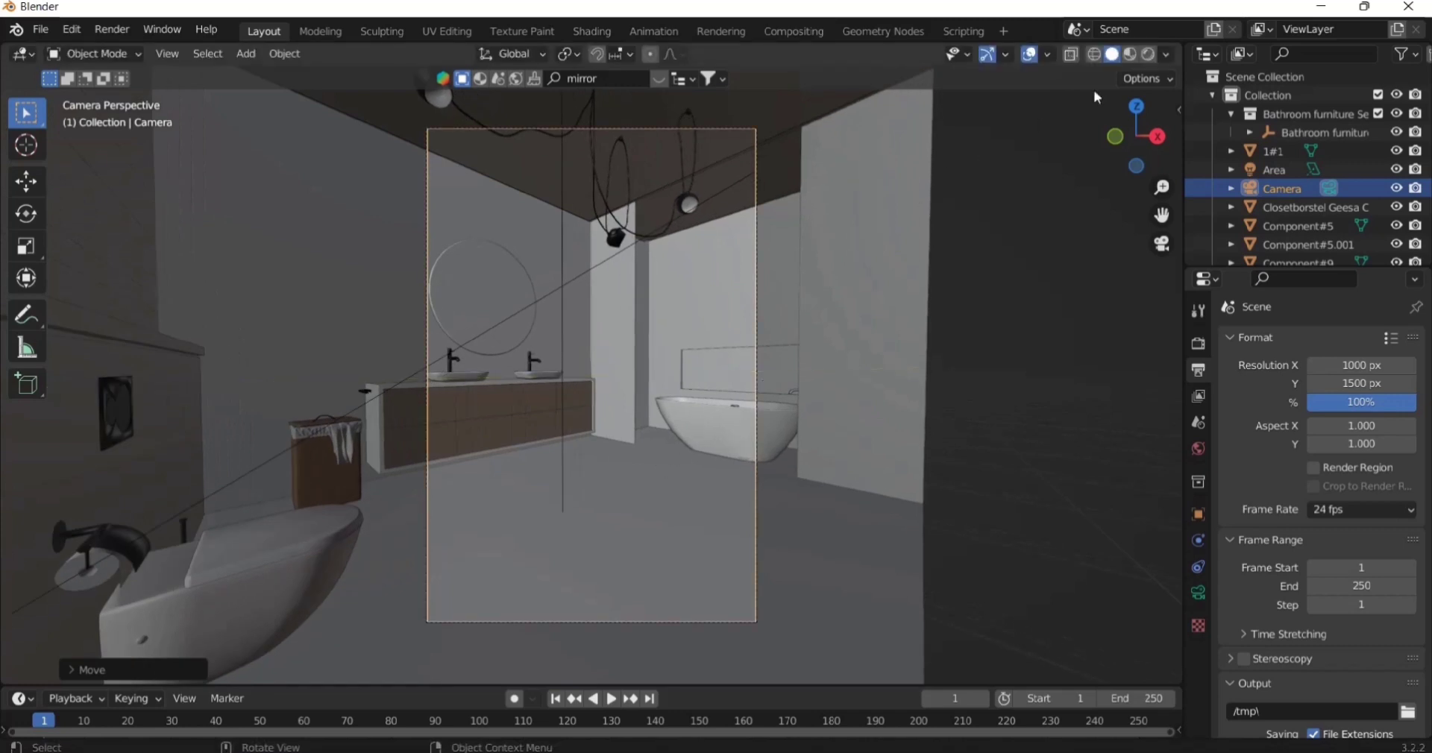
- Enable Render Region, preview the camera frame in rendered shading, and return to solid shading outside the camera view
left_click(1311, 469)
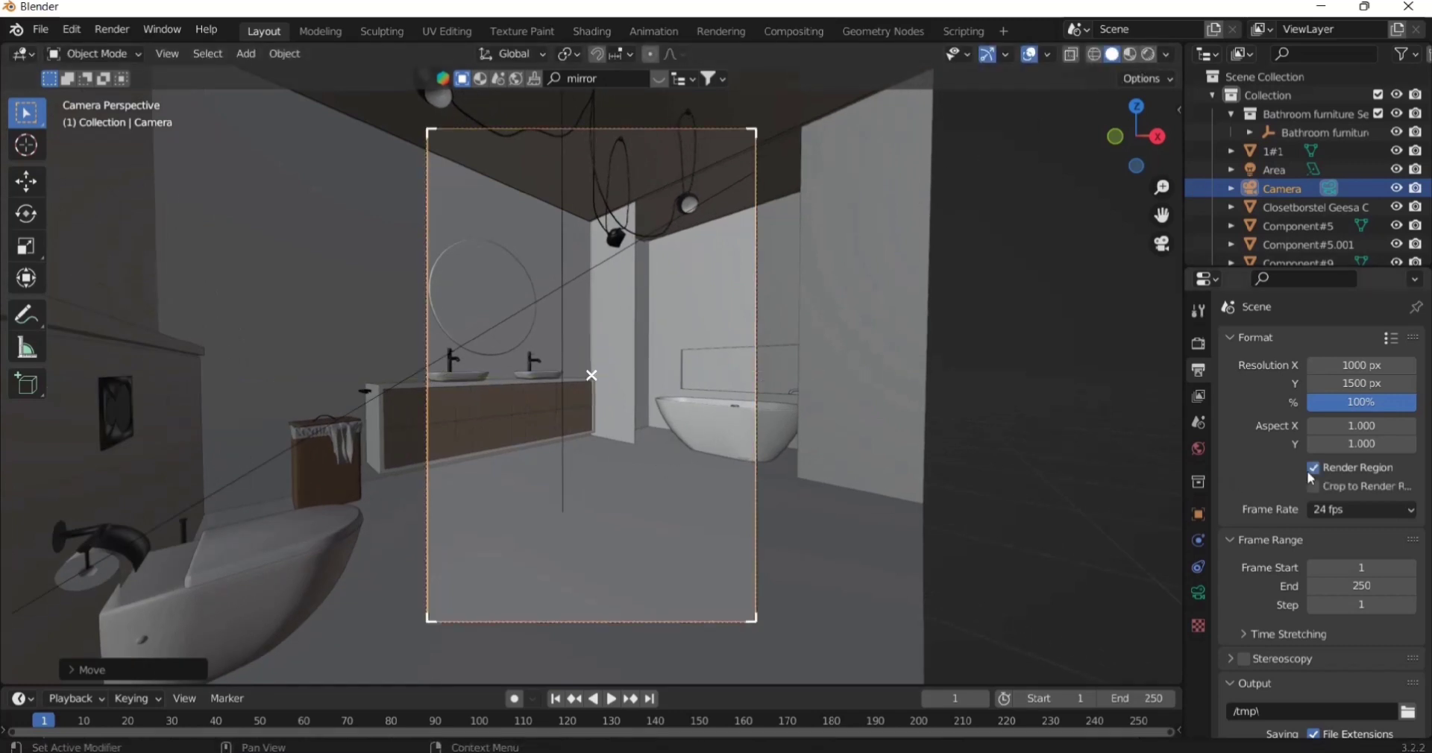
left_click(1149, 56)
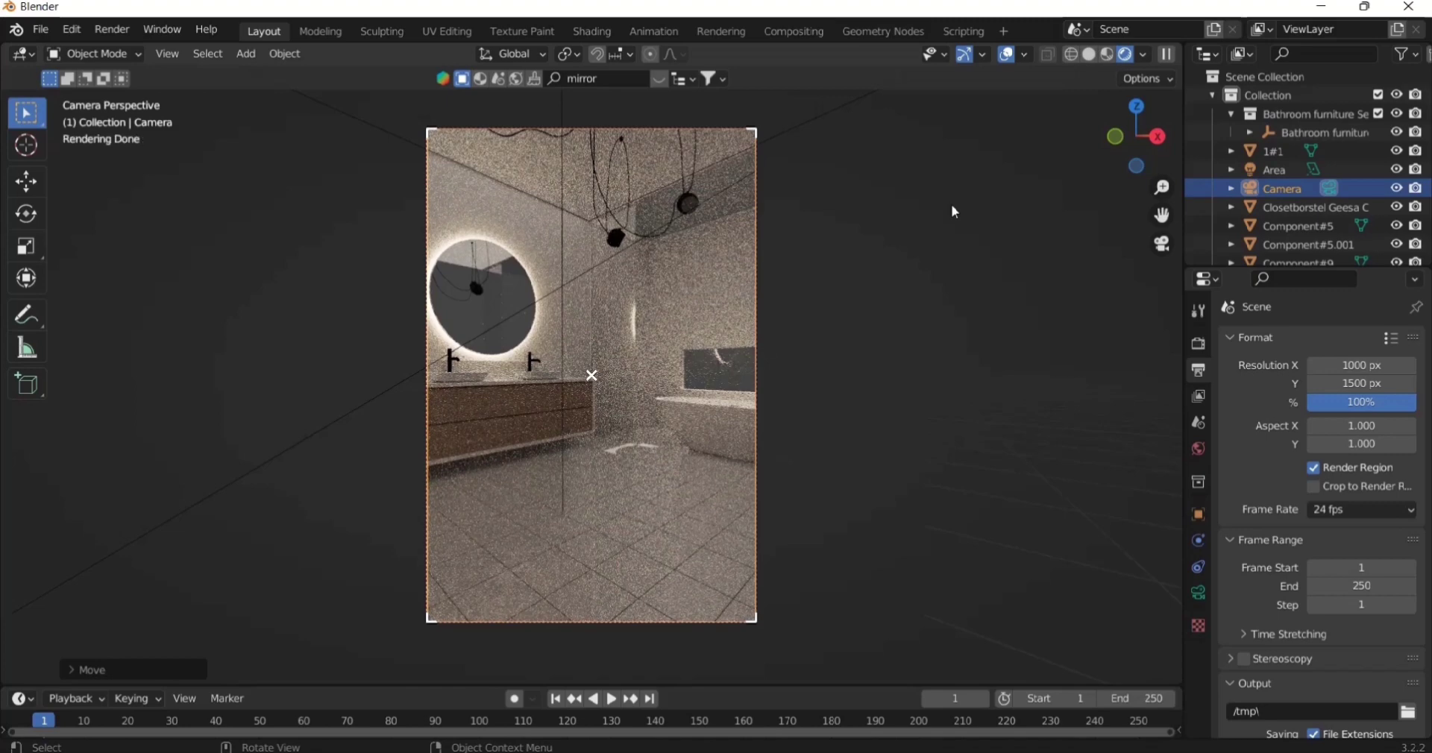
left_click(1089, 55)
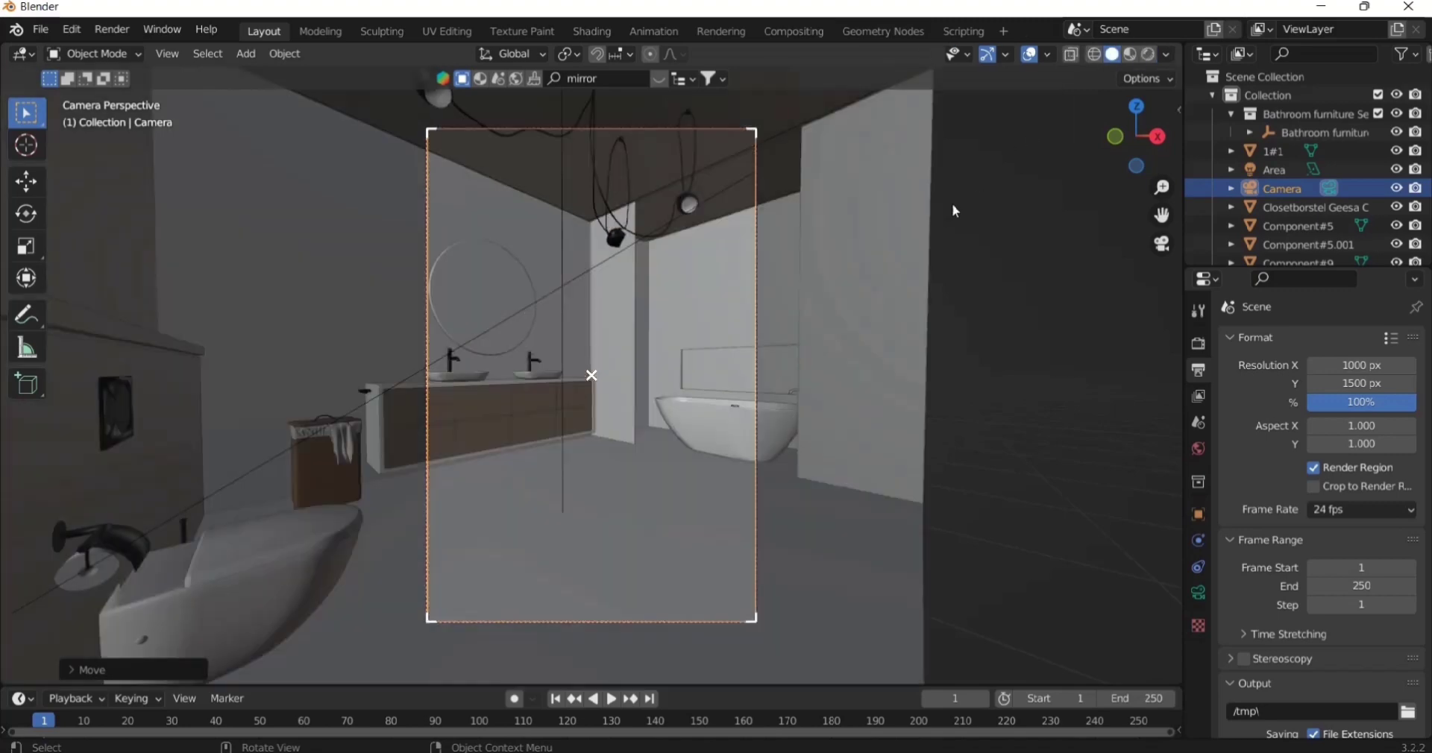
key("KP_0")
scroll(906, 240, "down", 3)
left_click(906, 240)
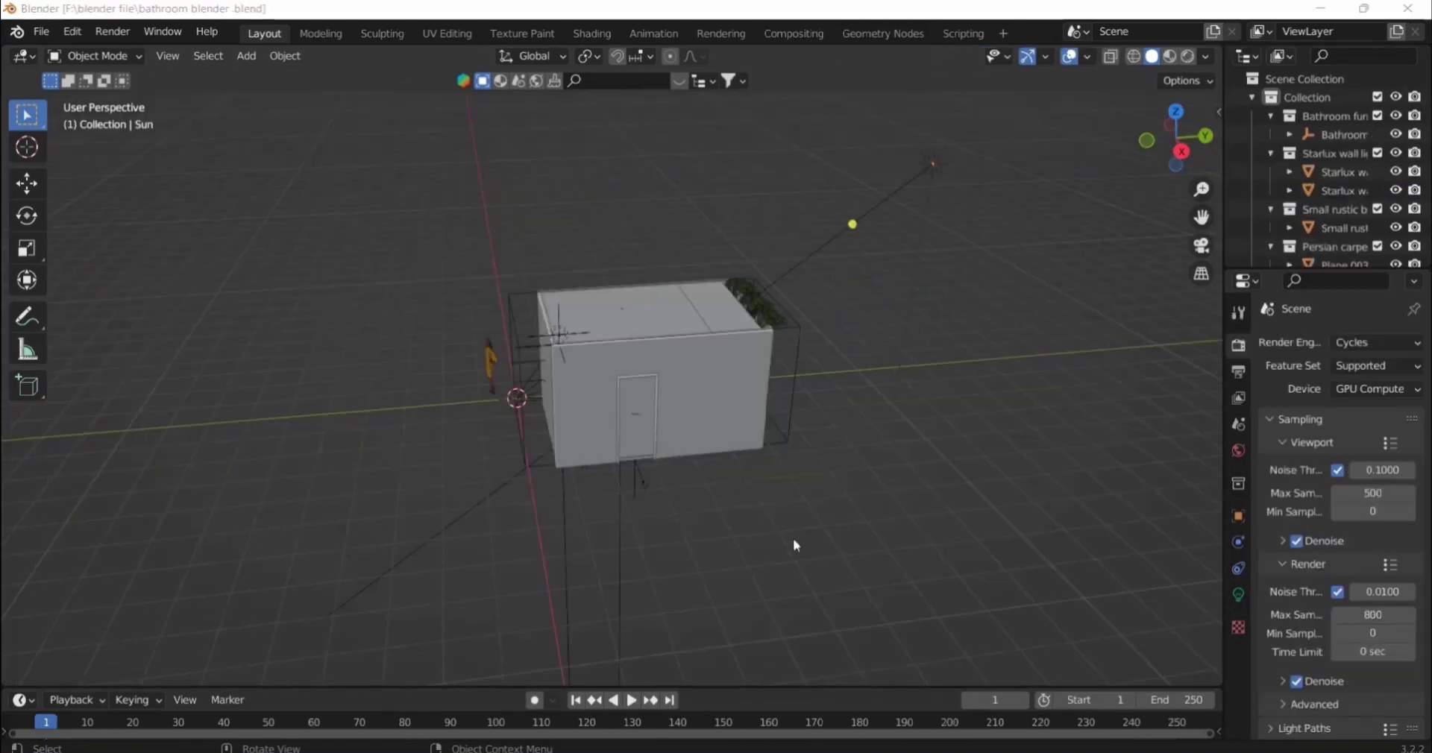
- Hide the front wall and the door of the furnished bathroom to open up its interior
middle_click_drag(771, 486, 789, 301)
scroll(751, 429, "down", 5)
left_click(697, 428)
key("h")
scroll(671, 343, "up", 7)
left_click(661, 342)
key("h")
scroll(437, 202, "up", 6)
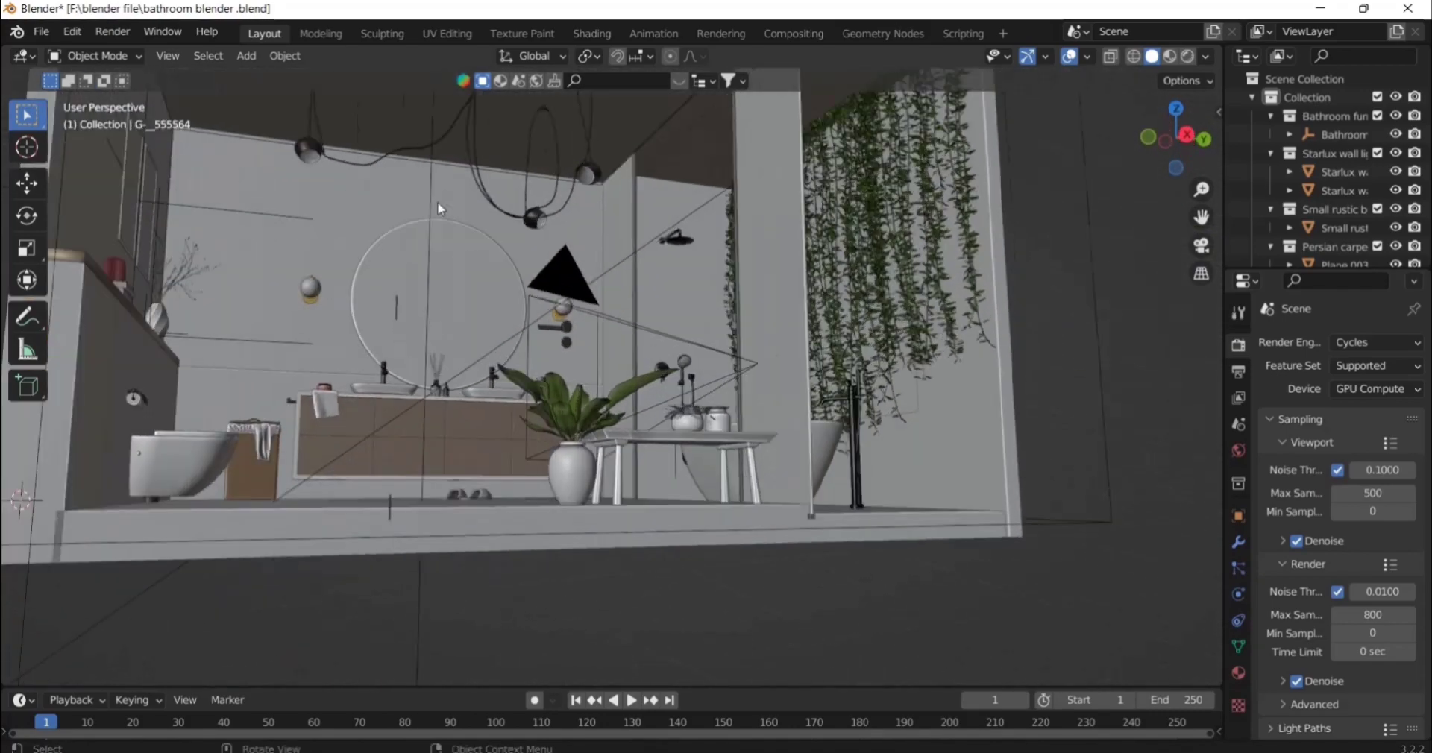
- Examine the furnished interior from several sides, including the hanging plants, bathtub, wall lamps, shelf decorations, bench and vanity
middle_click_drag(490, 238, 642, 262)
scroll(642, 261, "up", 3)
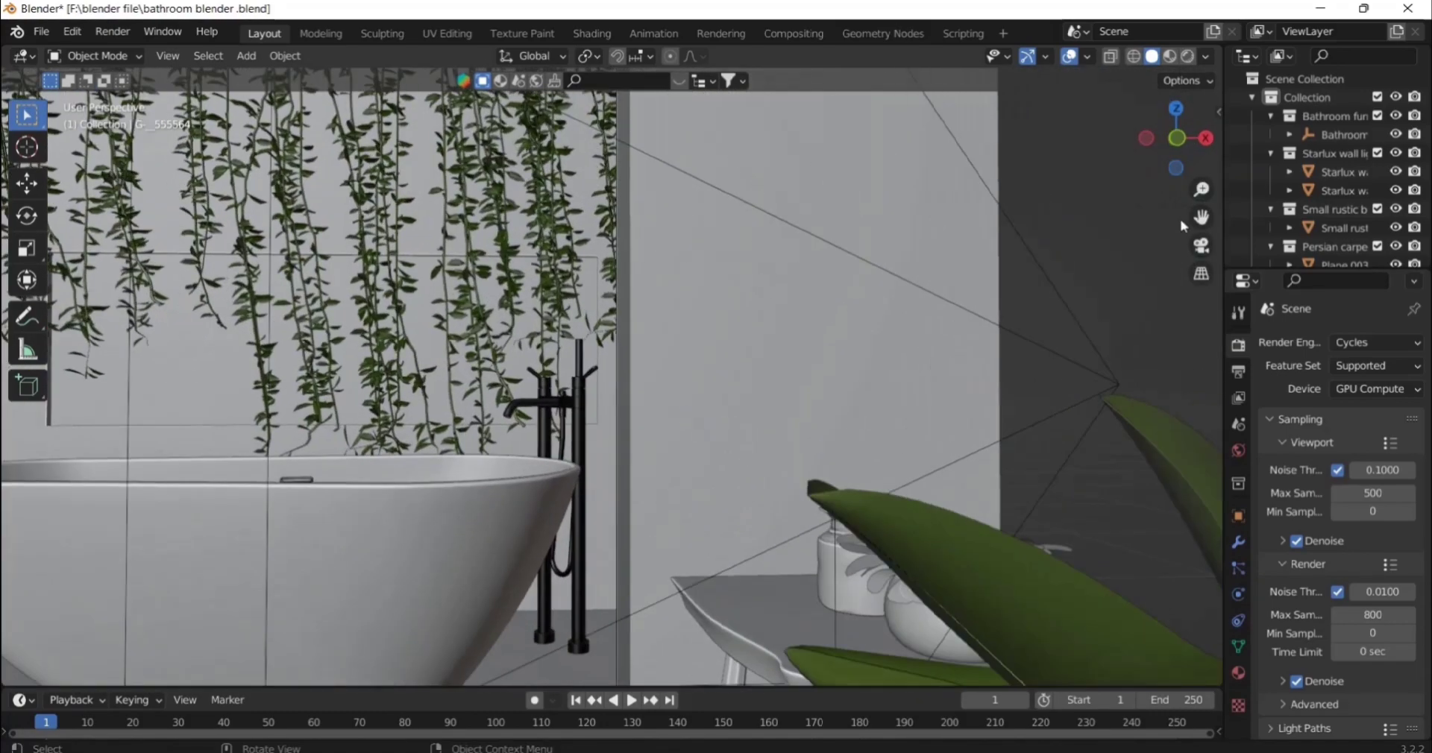
left_click_drag(1201, 216, 629, 333)
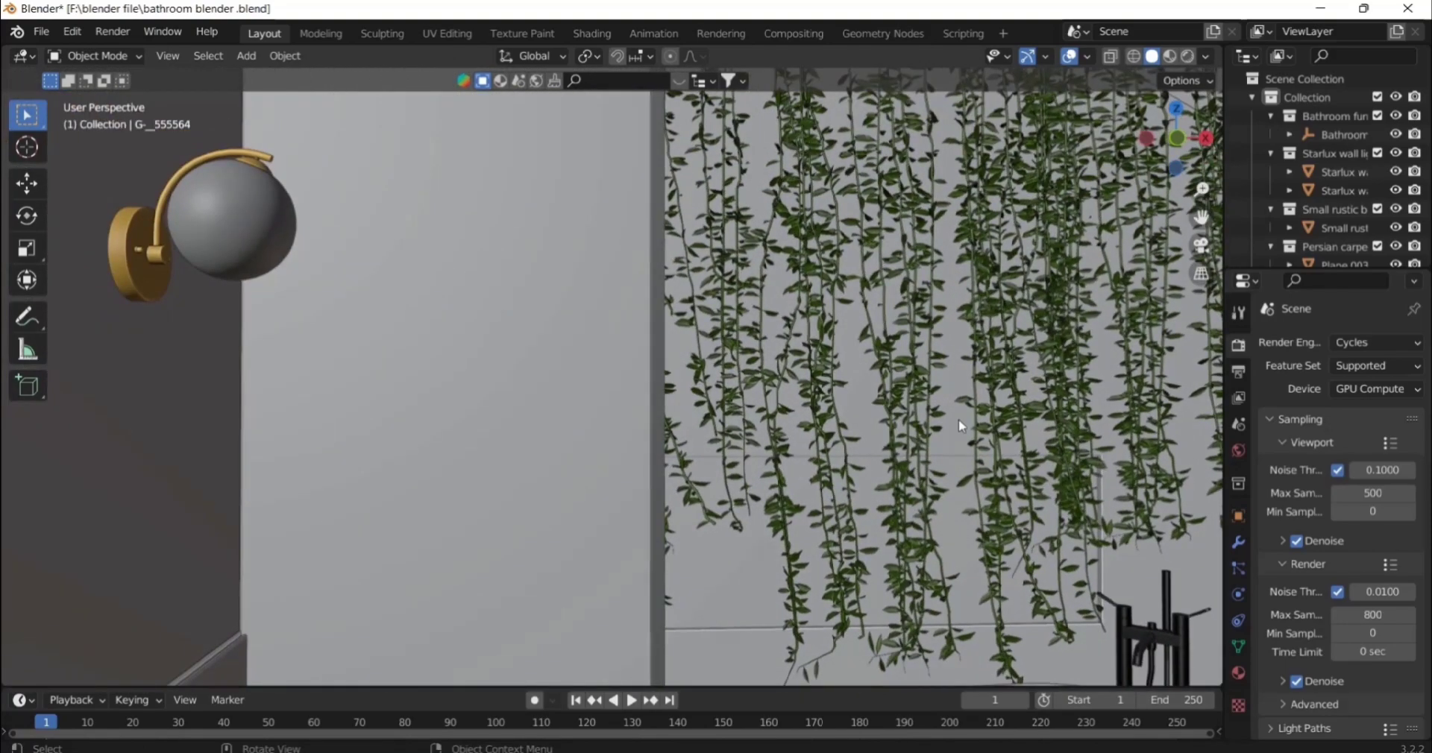
middle_click_drag(959, 419, 477, 397)
scroll(821, 410, "down", 8)
scroll(712, 413, "down", 6)
scroll(477, 397, "up", 8)
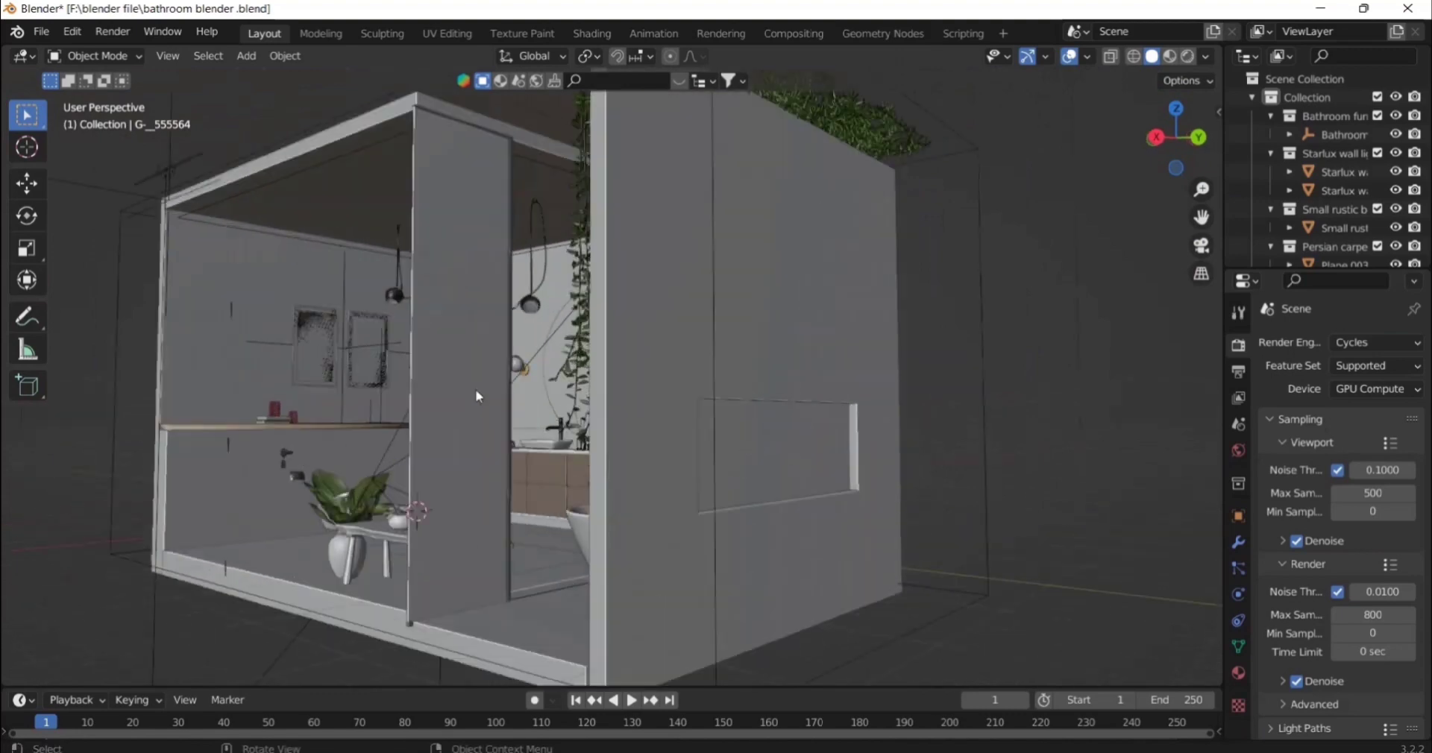
left_click_drag(1195, 217, 1416, 221)
scroll(756, 307, "up", 10)
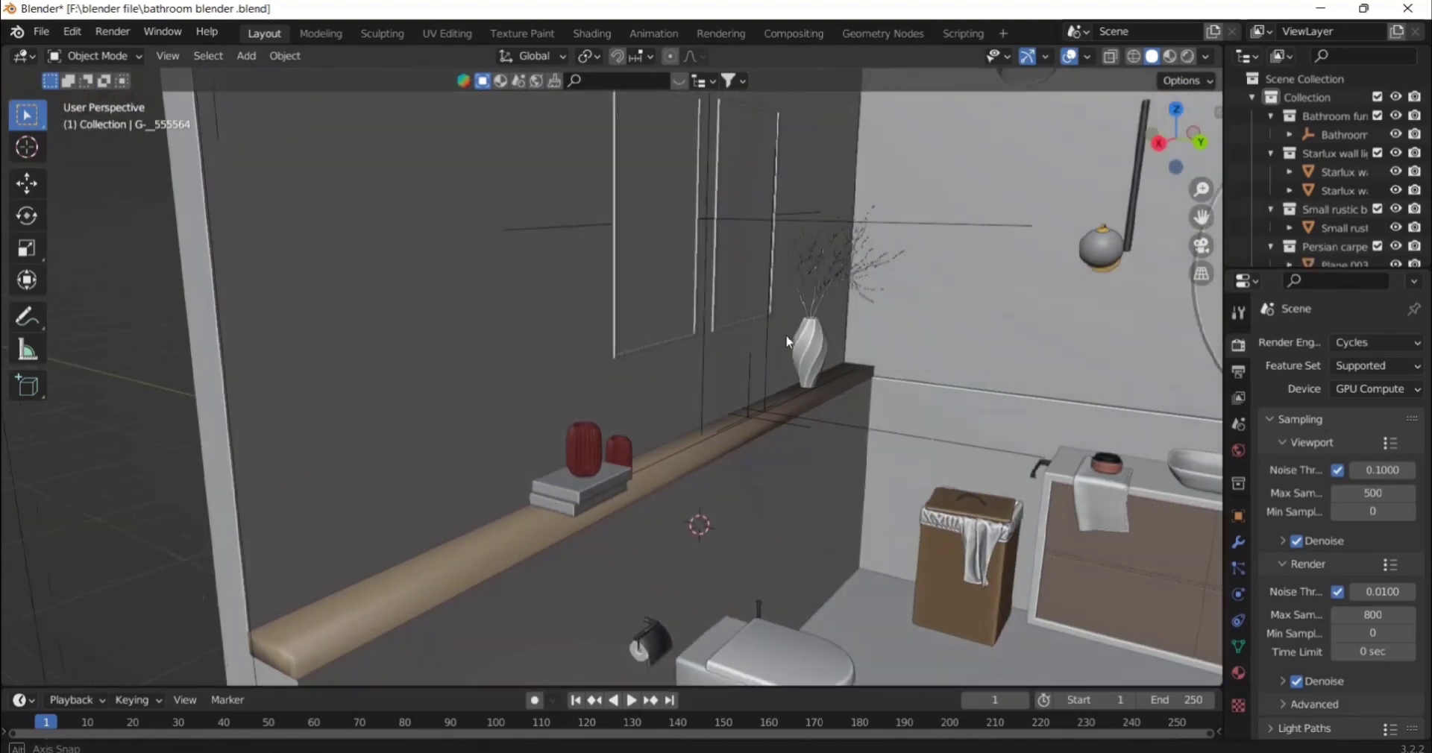
middle_click_drag(786, 336, 898, 576)
scroll(809, 324, "down", 8)
scroll(899, 576, "up", 1)
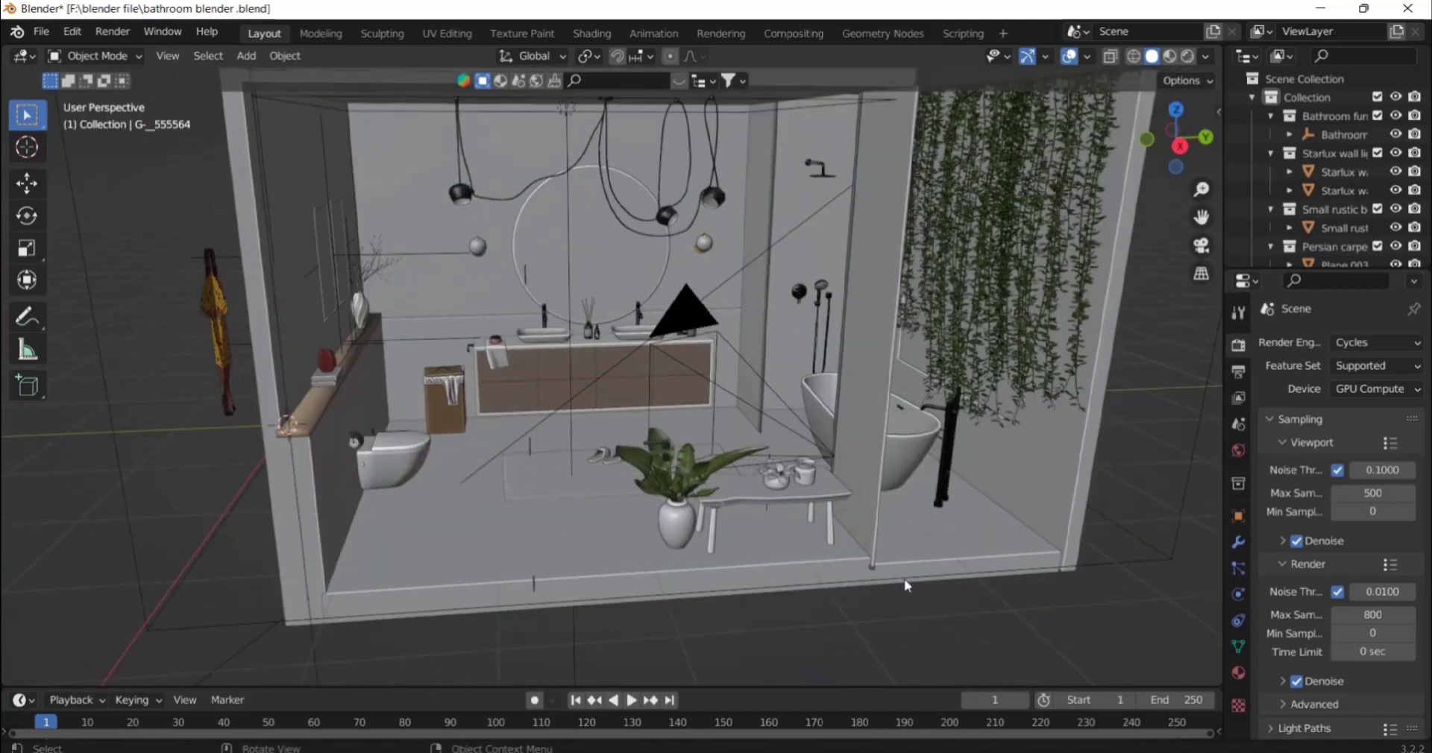
- Unhide the front wall and door, and look through the scene camera at the vanity
left_click(903, 581)
left_click(917, 627)
key("alt+h")
left_click(857, 615)
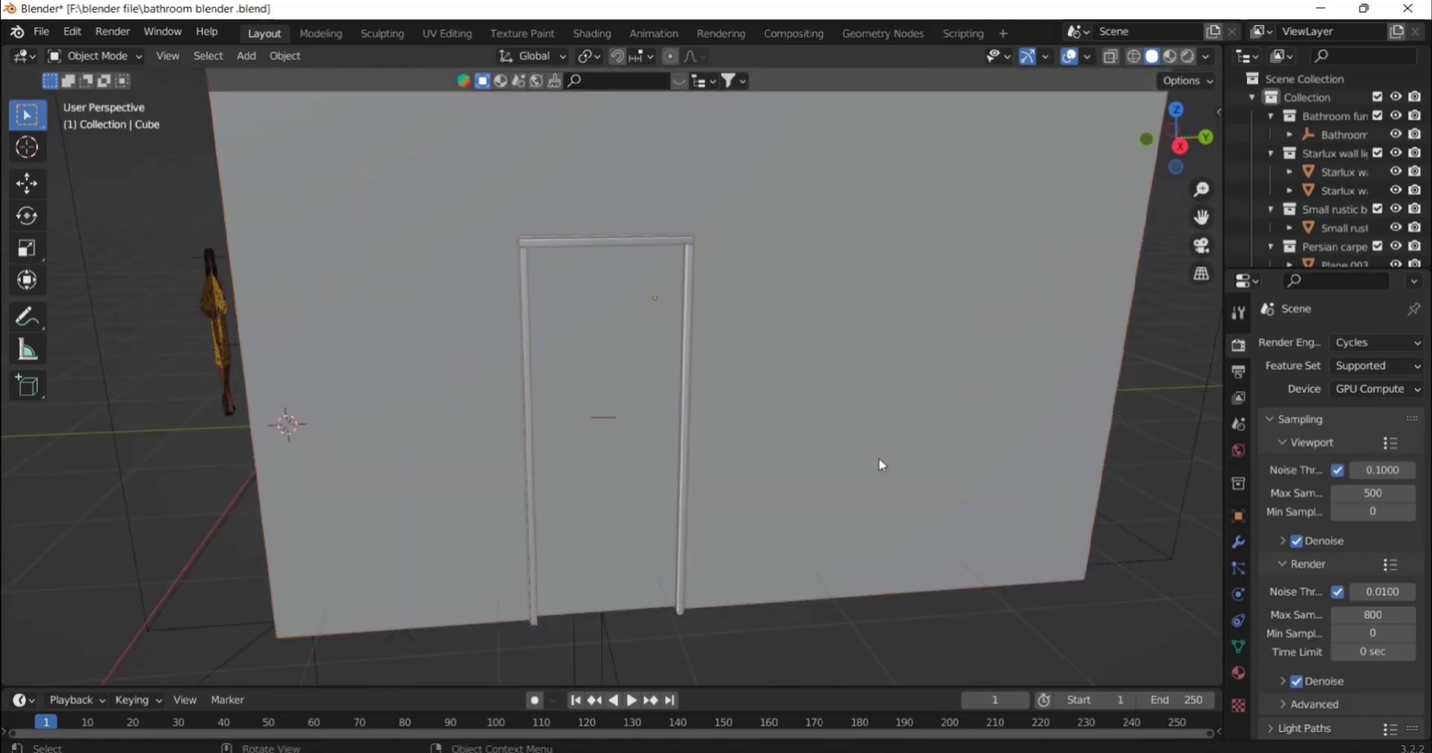
key("KP_0")
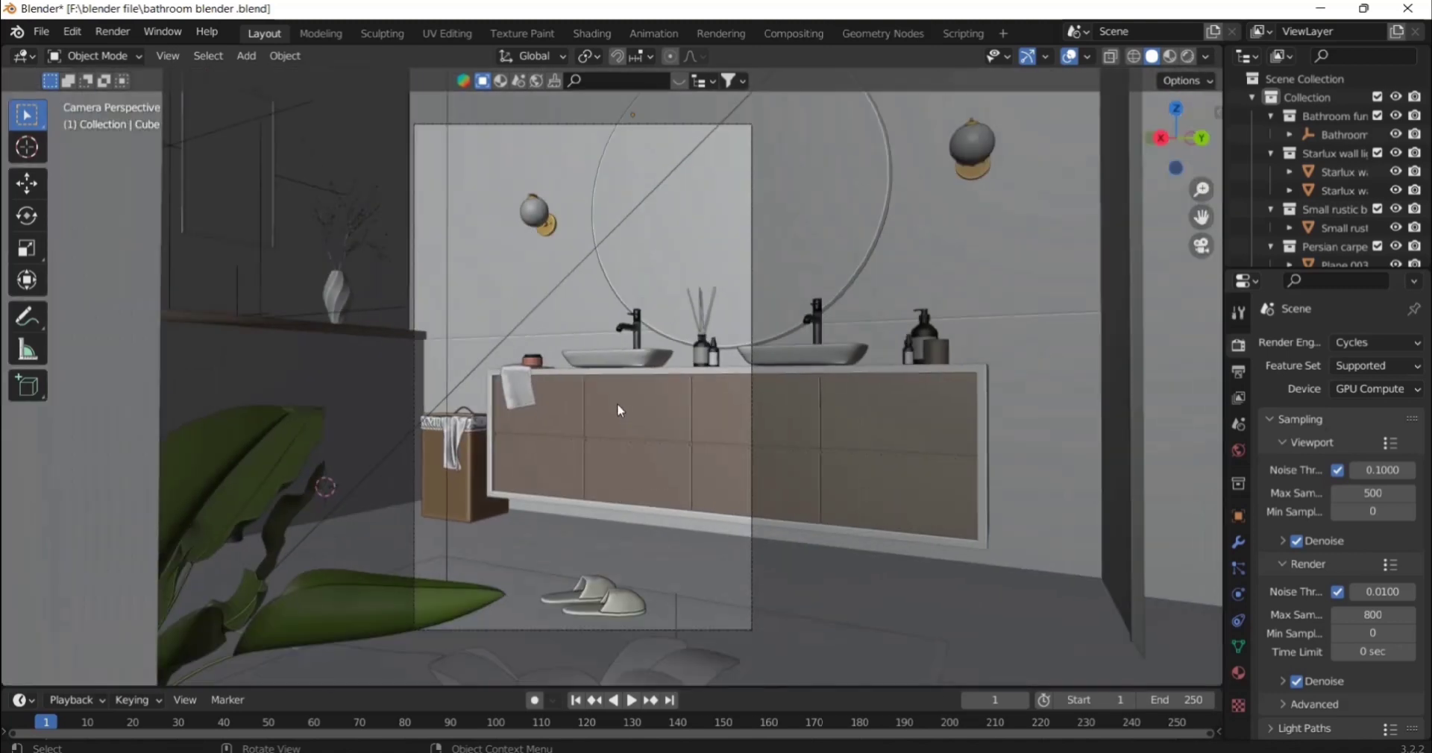
- Review the Cycles sampling and output resolution settings, and inspect the vanity camera view in rendered shading
left_click(1238, 373)
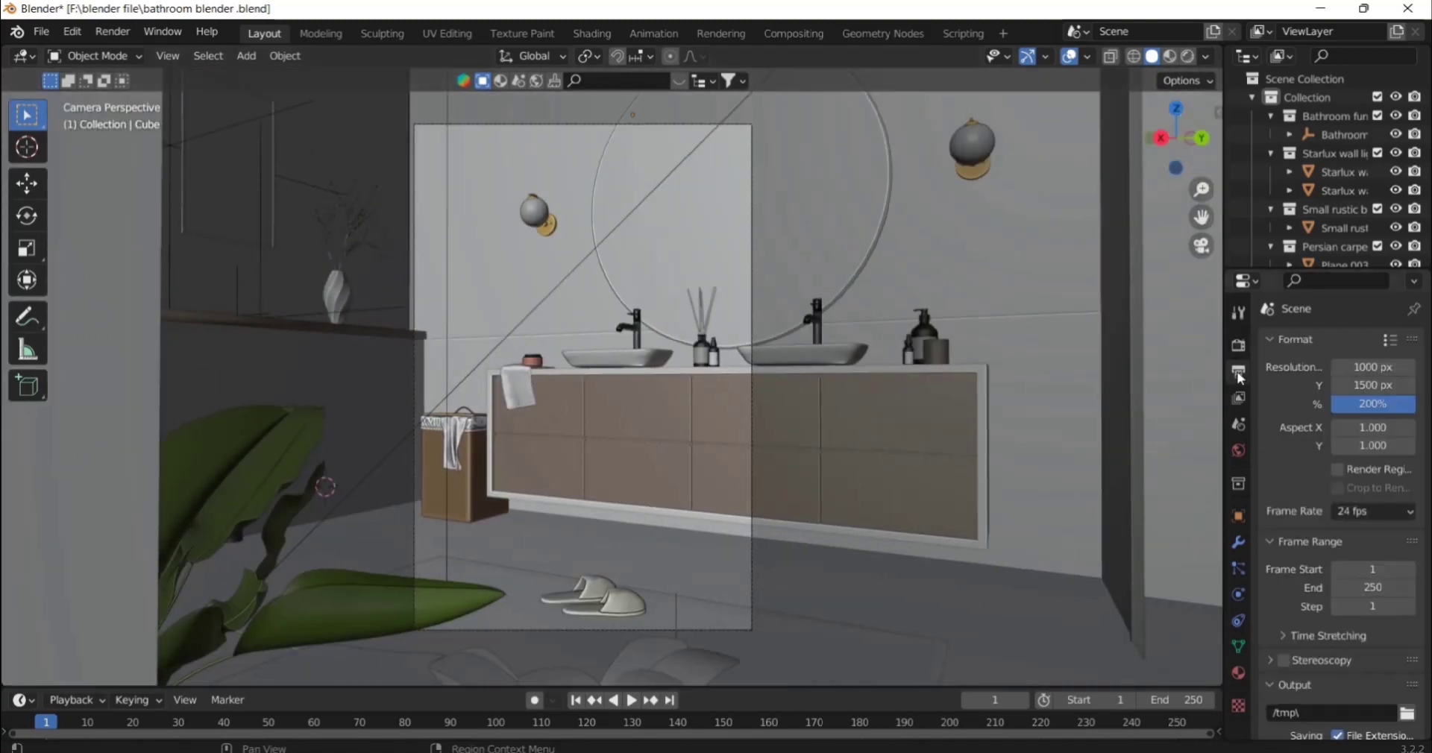
left_click(1352, 357)
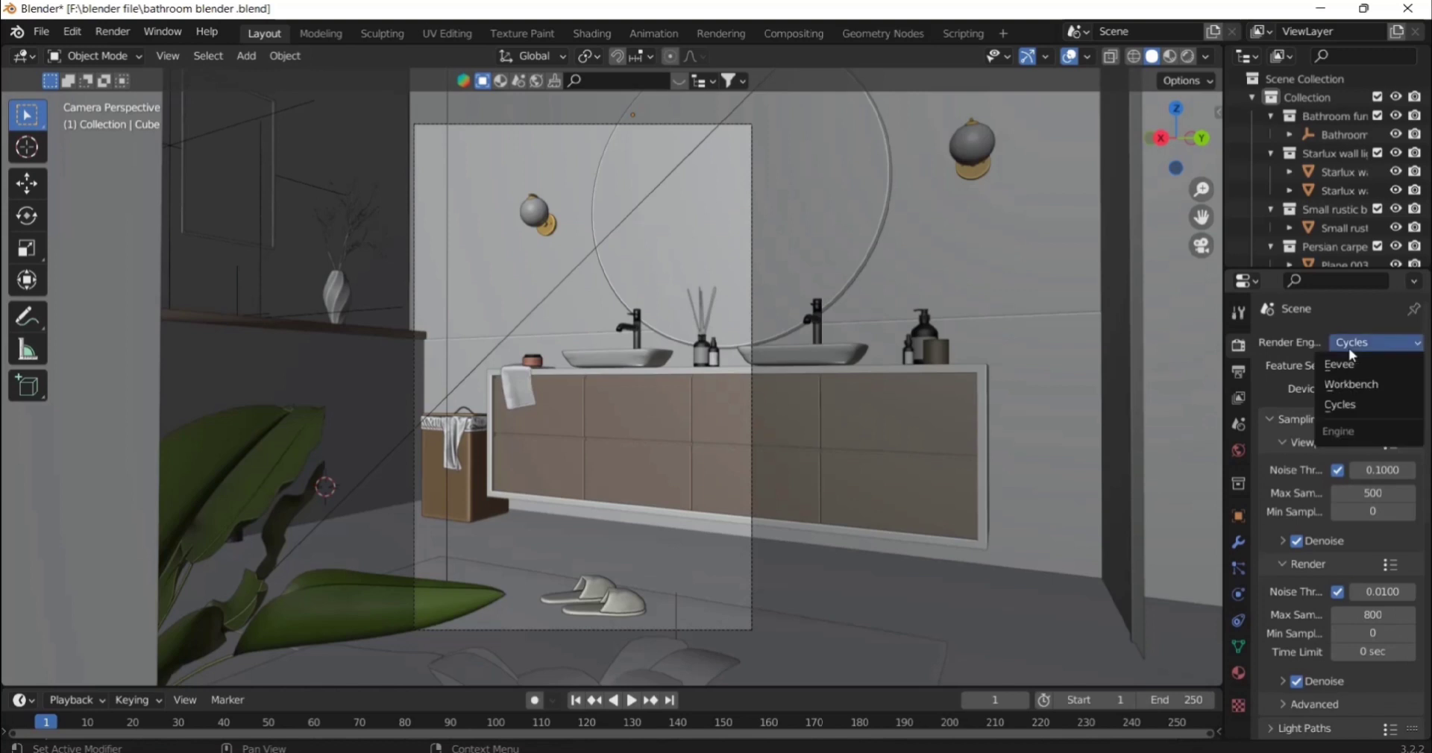
left_click(1361, 410)
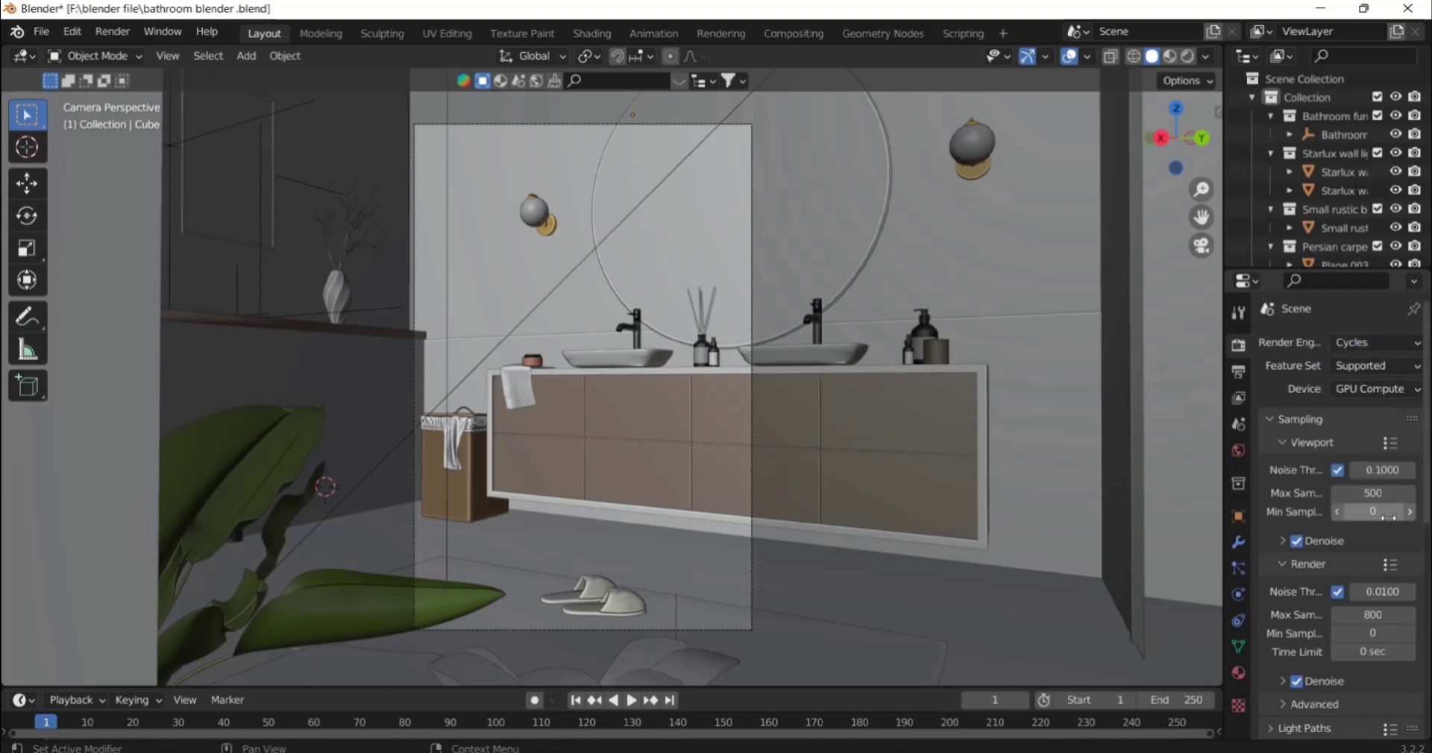
left_click(1321, 563)
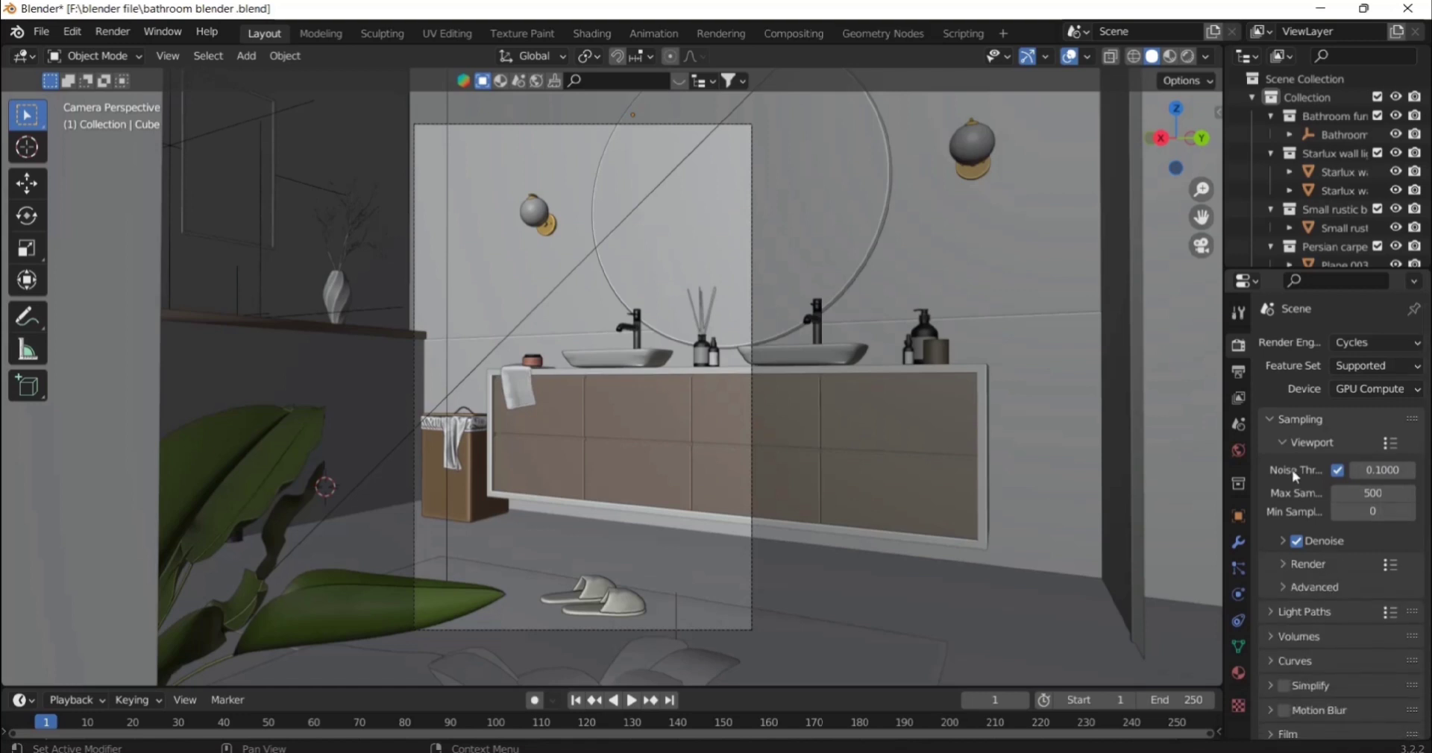
left_click(1291, 444)
left_click(1238, 371)
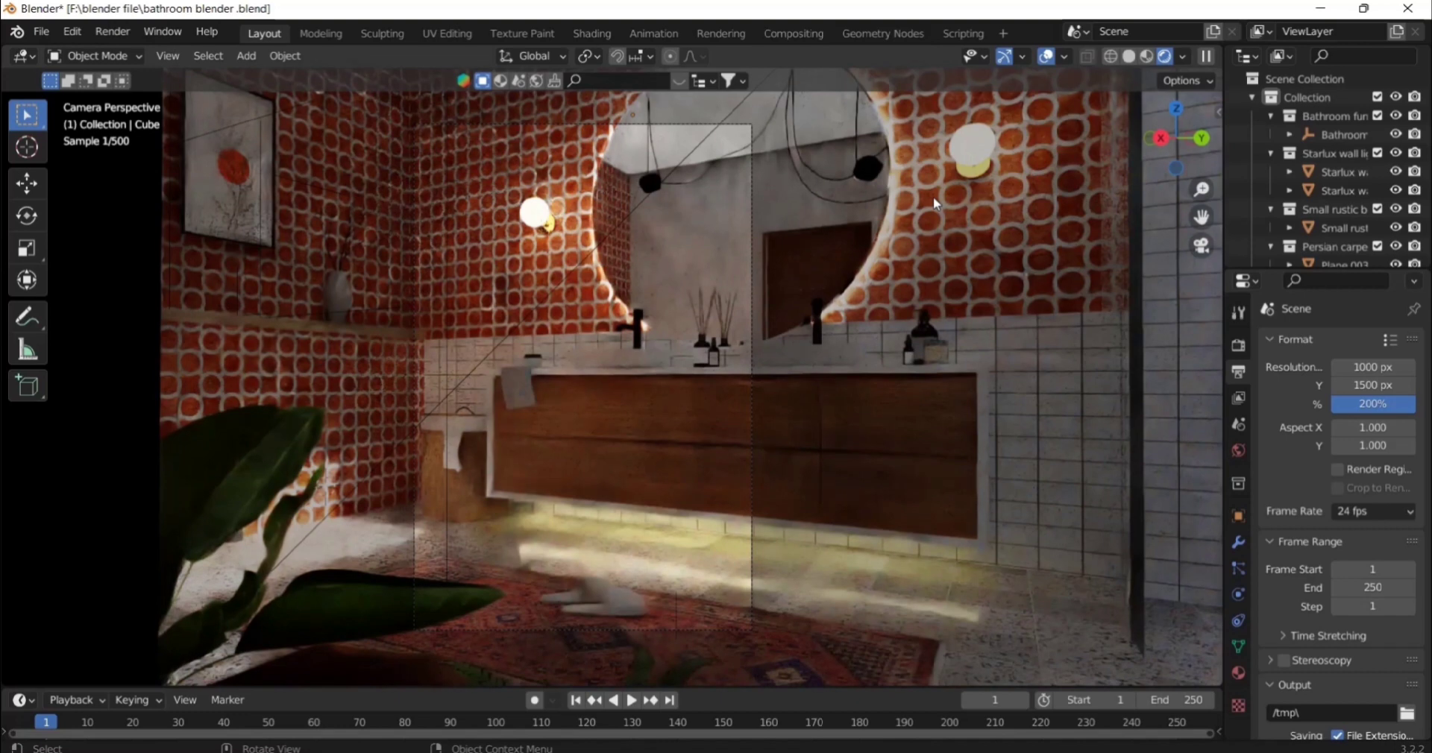
scroll(620, 343, "up", 2)
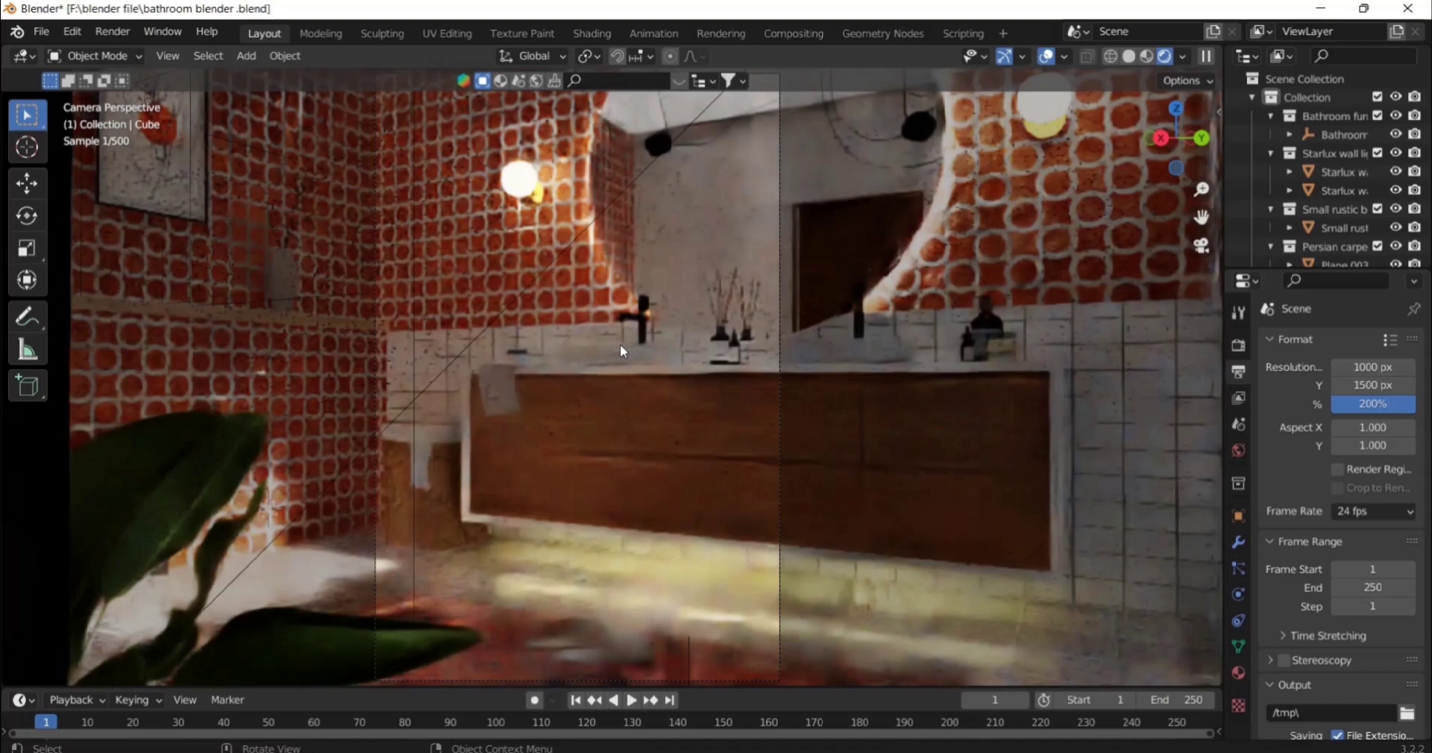
scroll(621, 346, "down", 1)
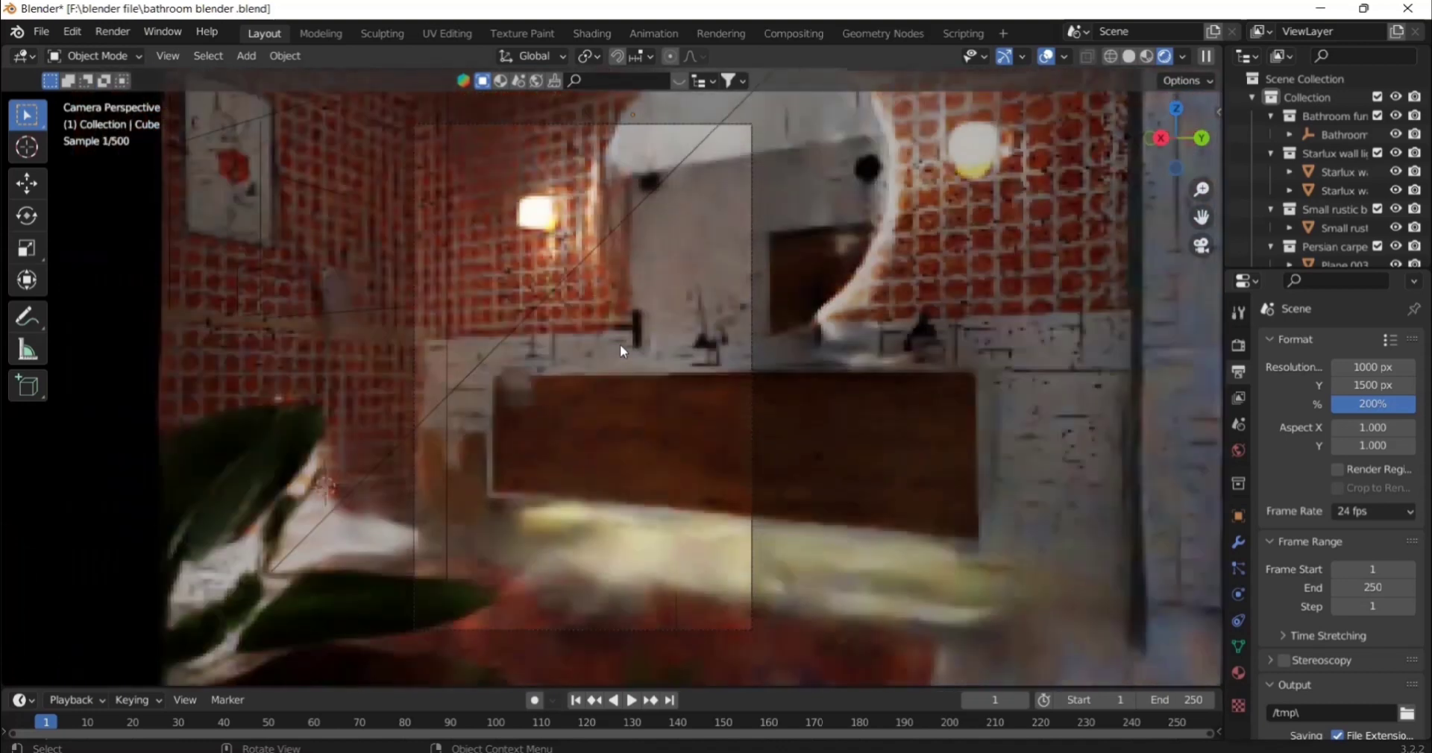